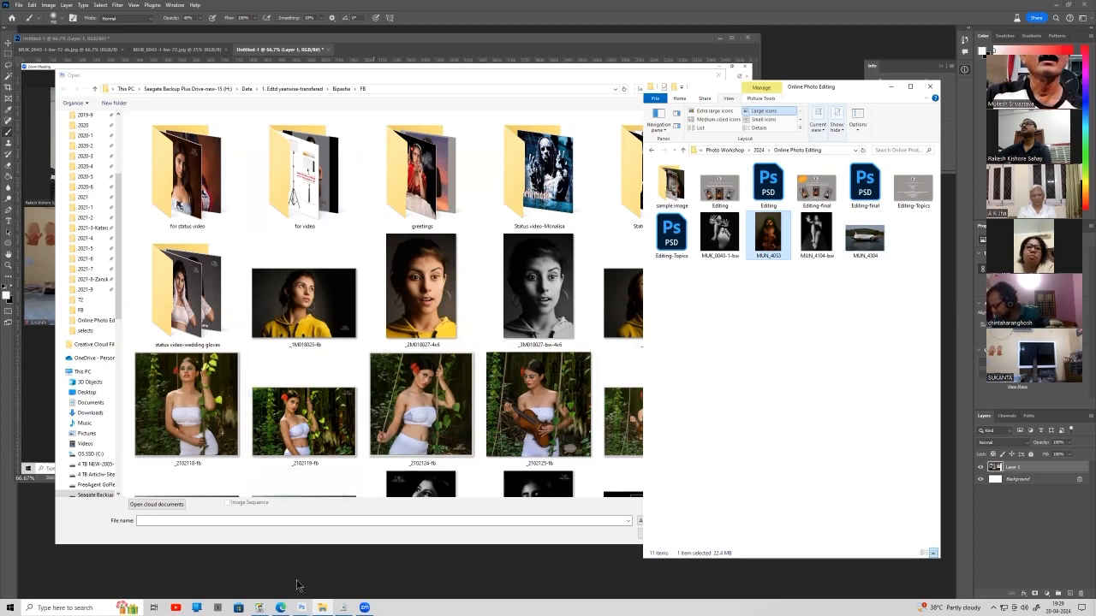
Return to the main Photoshop window and dismiss the file-opening dialog without choosing a file.
click(301, 608)
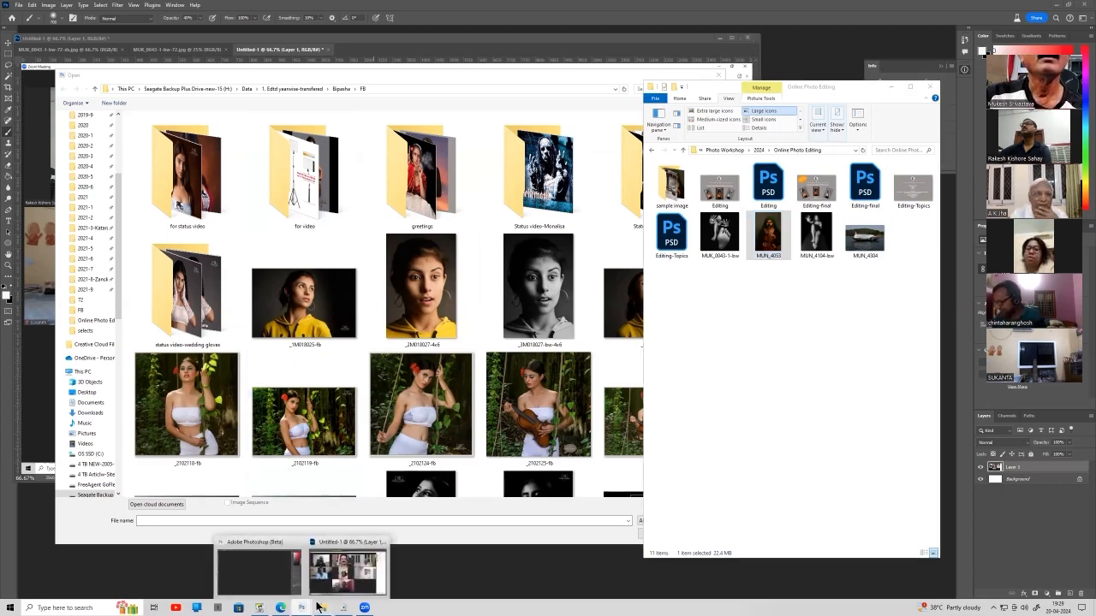
click(257, 583)
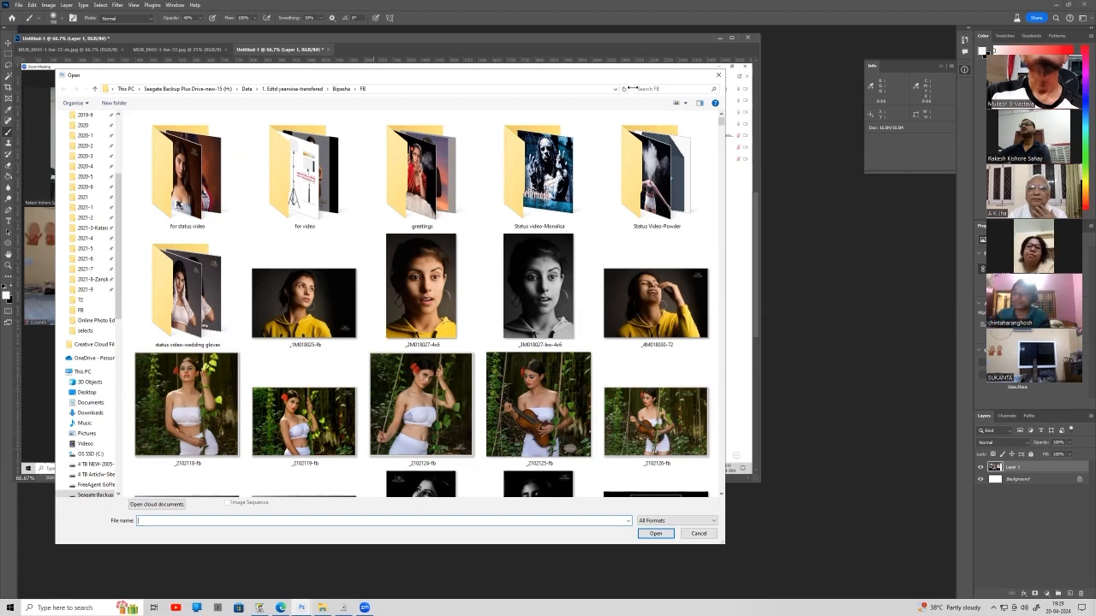
click(719, 75)
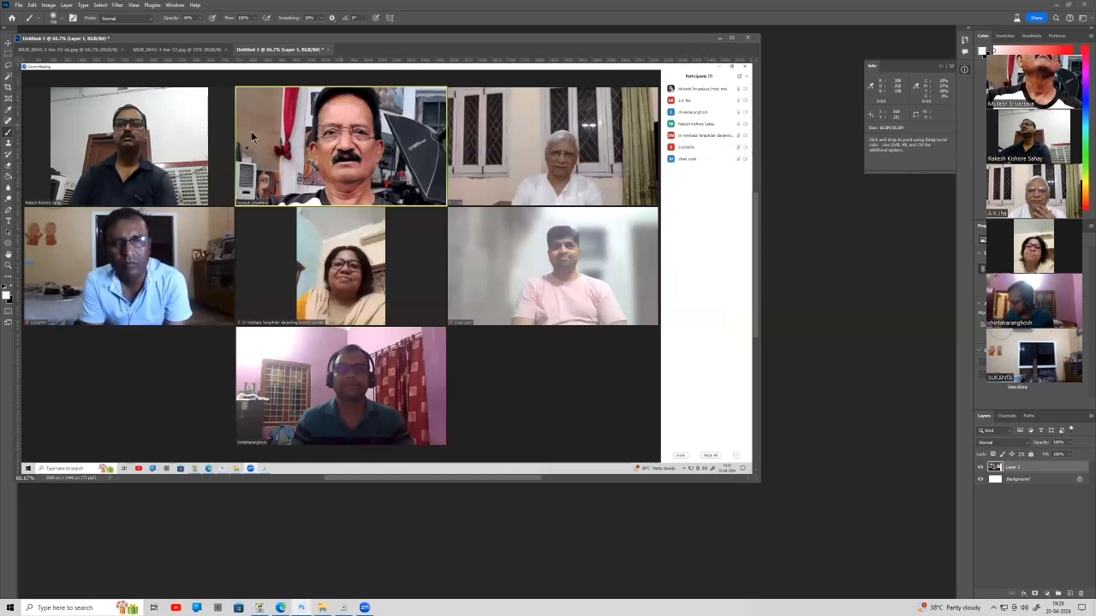
Shrink the floating document window to free workspace, and open MUN_4053 from the Online Photo Editing folder in Photoshop.
drag(692, 40, 666, 54)
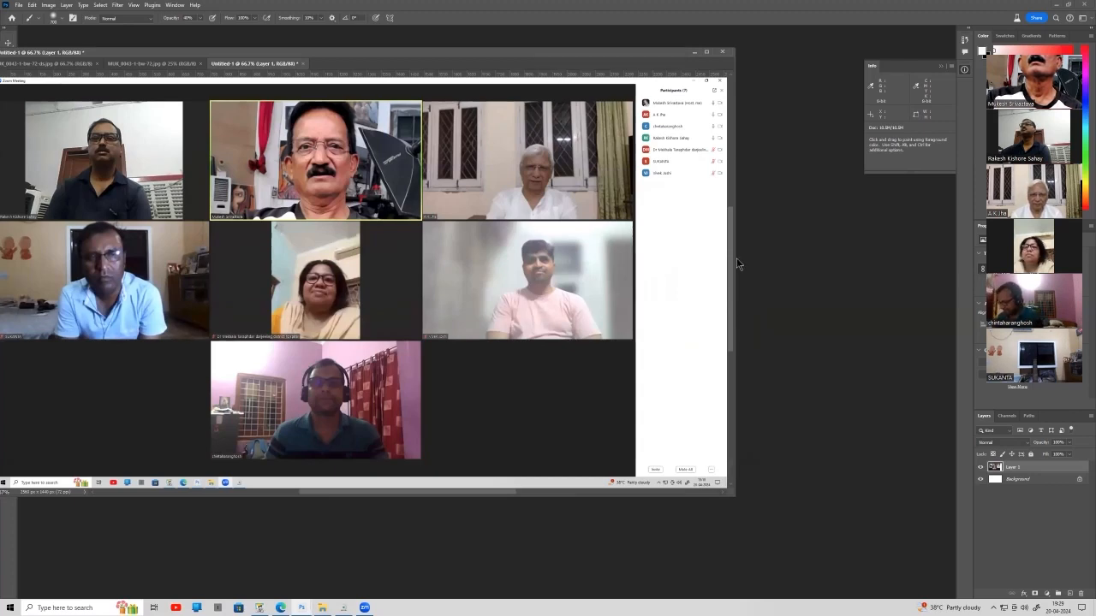
drag(735, 257, 356, 277)
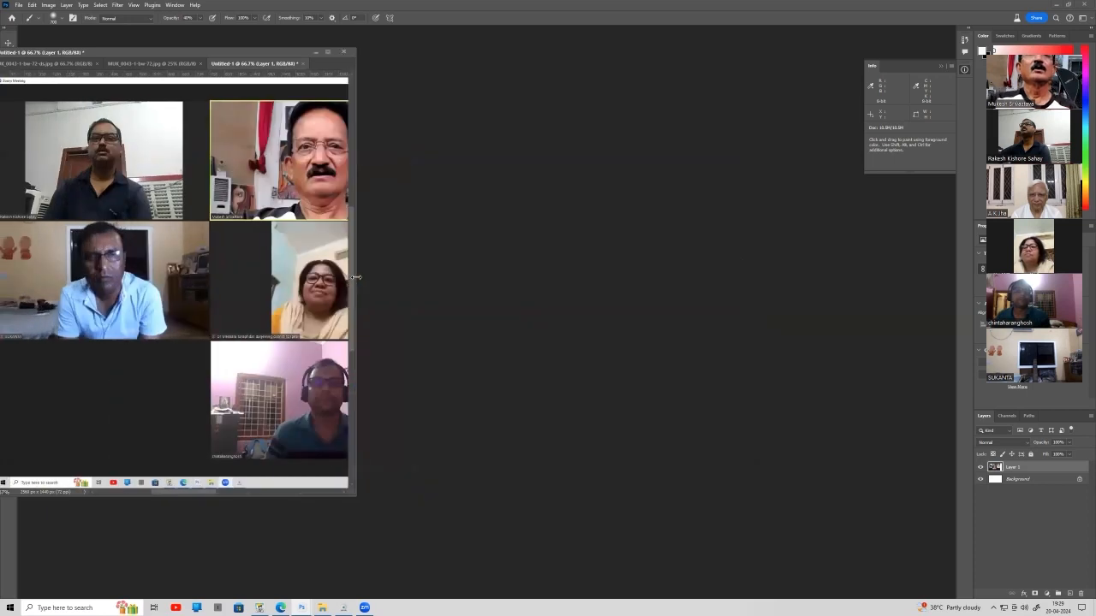
click(322, 608)
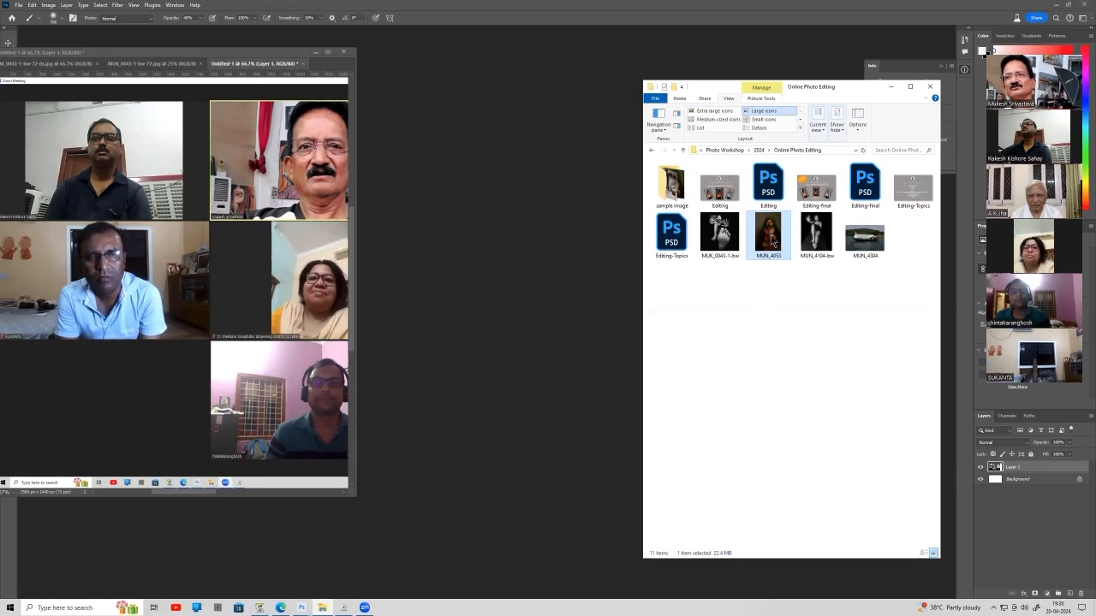
drag(775, 242, 580, 345)
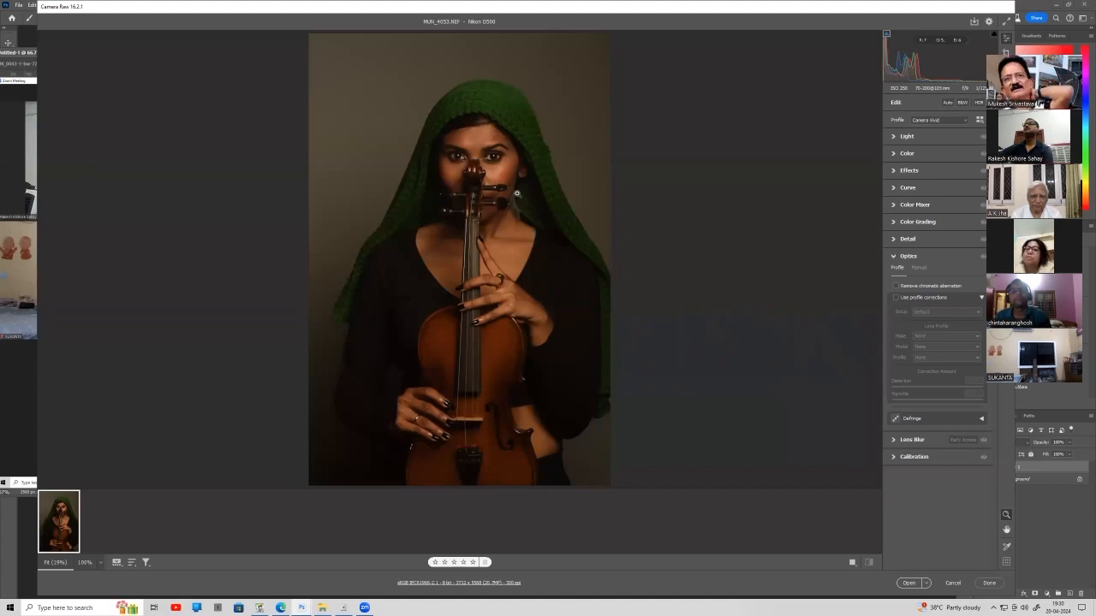
Brighten the raw portrait with Exposure +1.55, Highlights -7, Shadows +27 and Blacks -11.
click(908, 138)
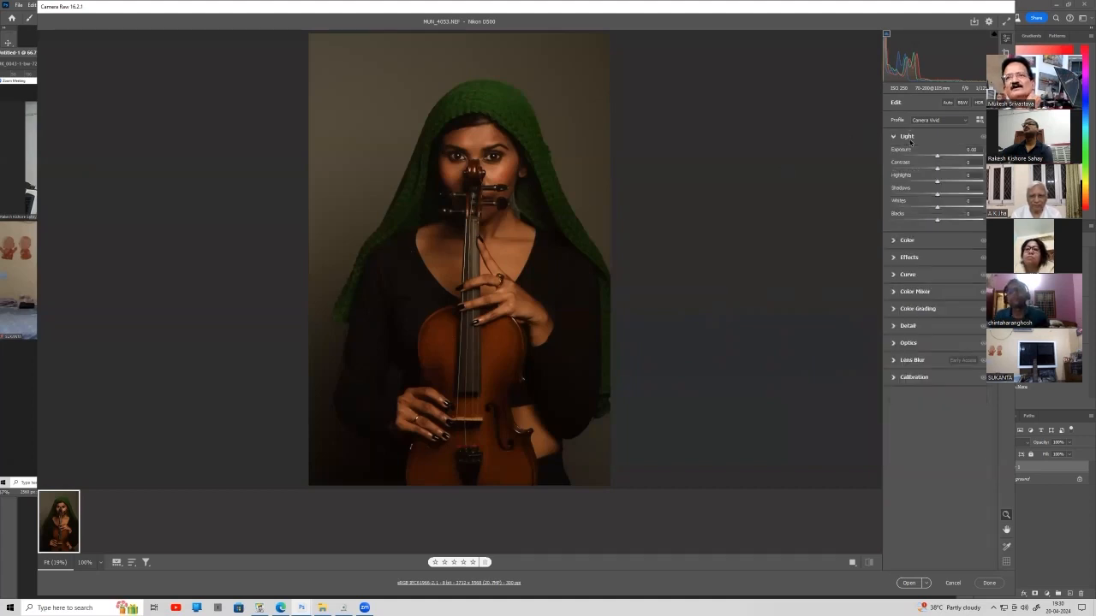
drag(938, 157, 951, 157)
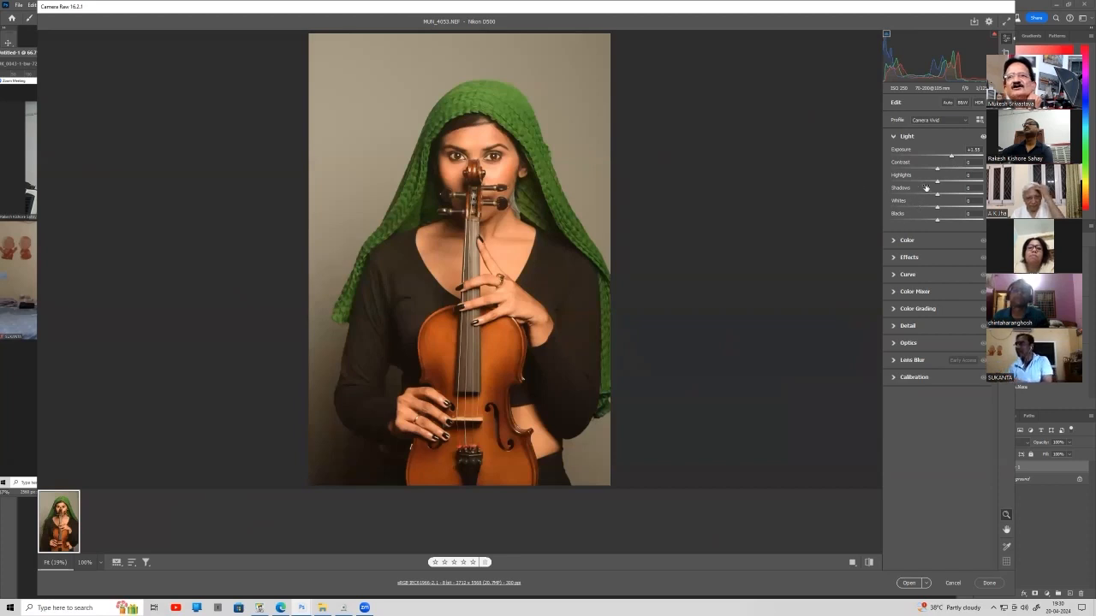
mouse_move(937, 183)
mouse_down()
mouse_move(928, 185)
mouse_move(956, 193)
mouse_up()
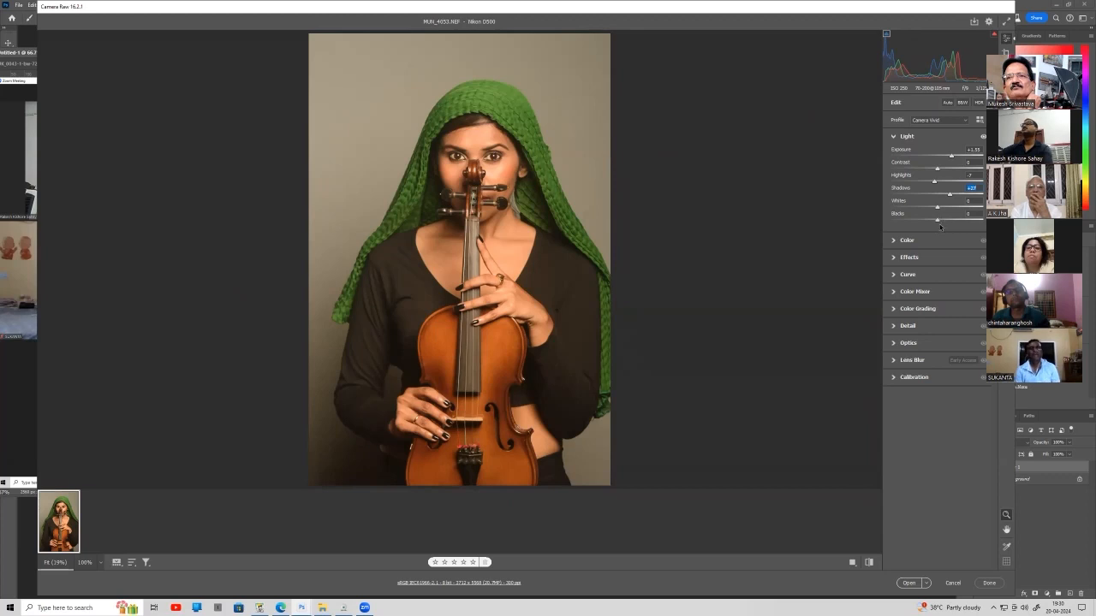
drag(938, 222, 938, 221)
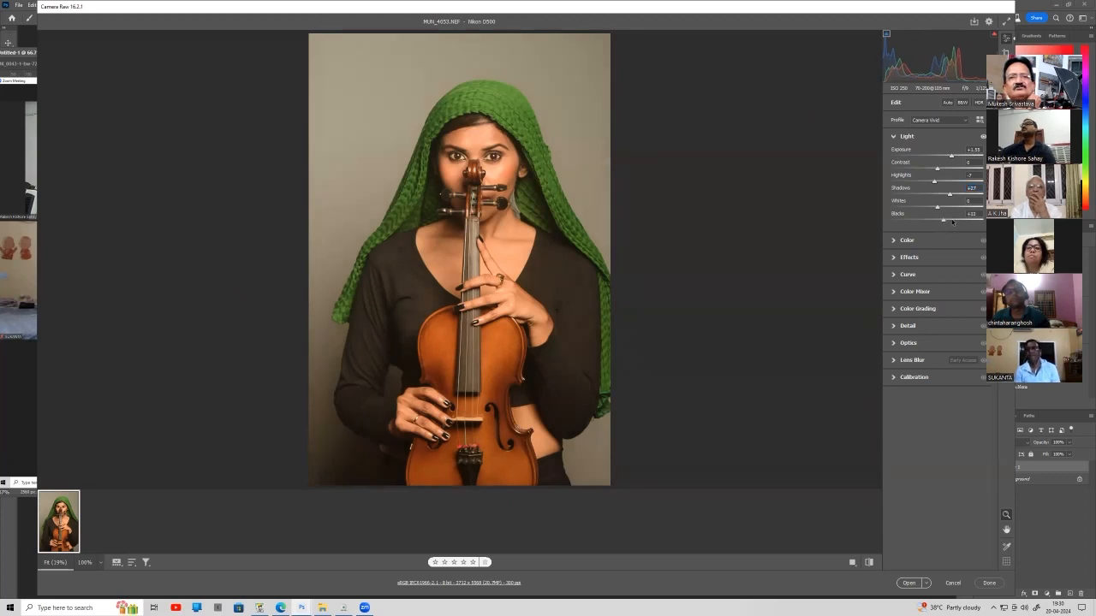
drag(937, 221, 933, 220)
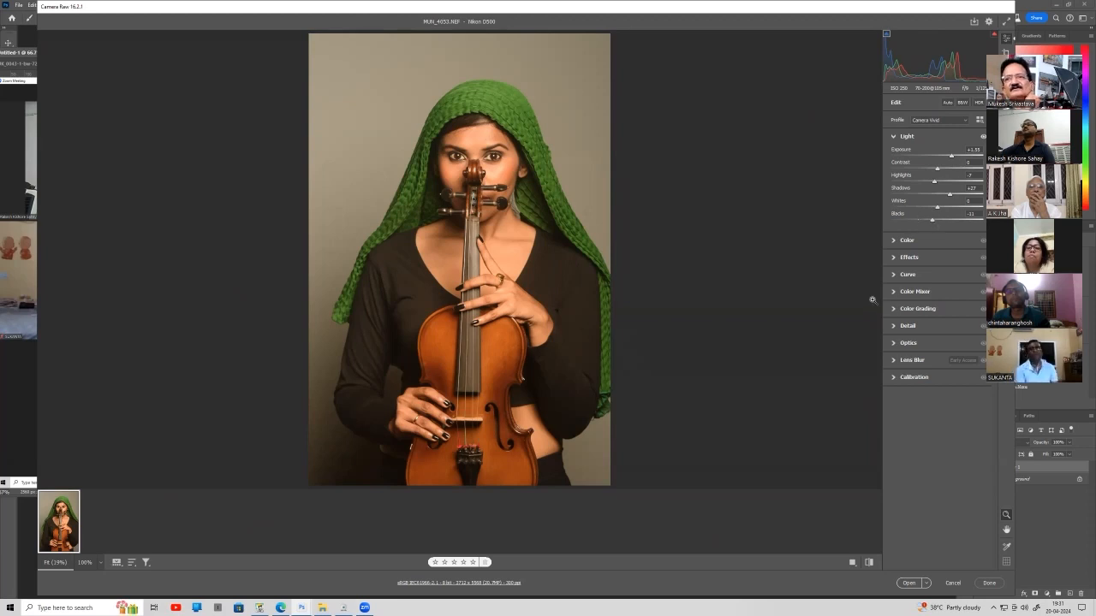
Try the Daylight and Flash white balance presets on the portrait.
click(901, 240)
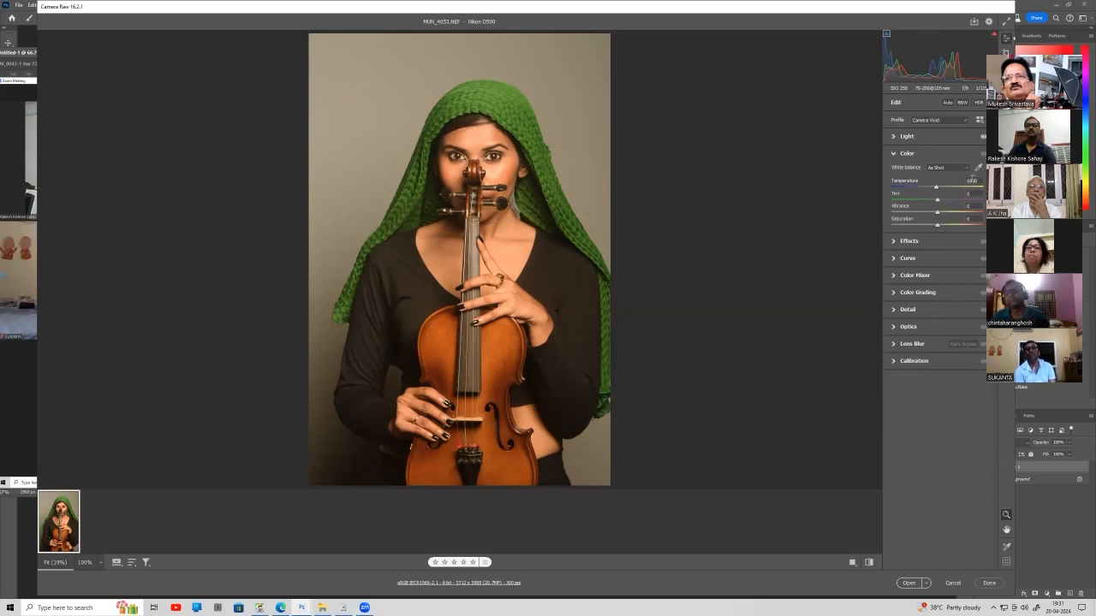
click(948, 168)
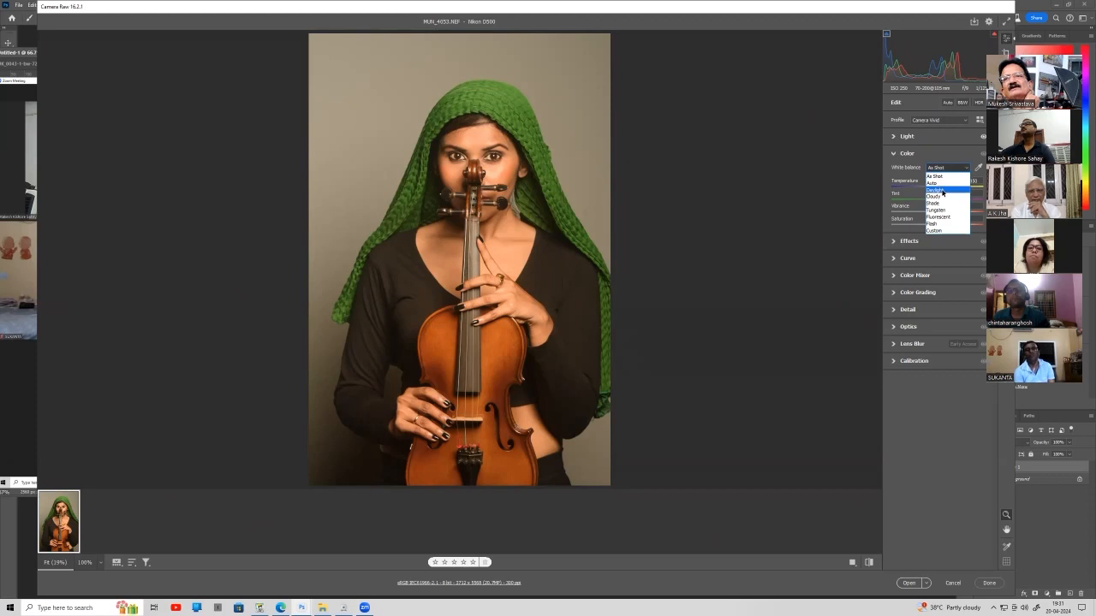
click(941, 190)
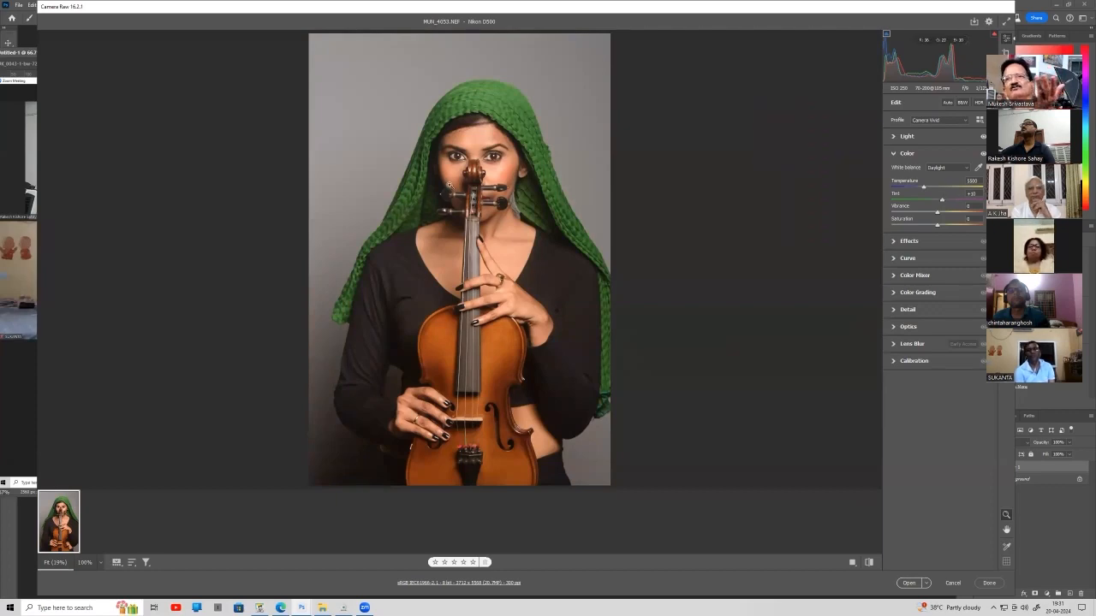
click(950, 168)
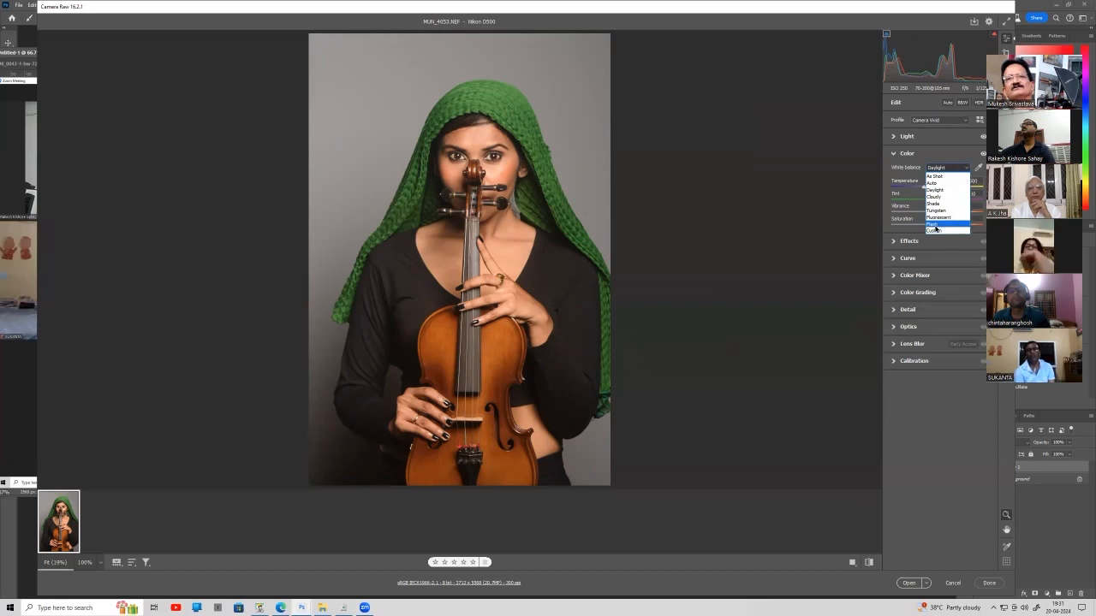
click(933, 224)
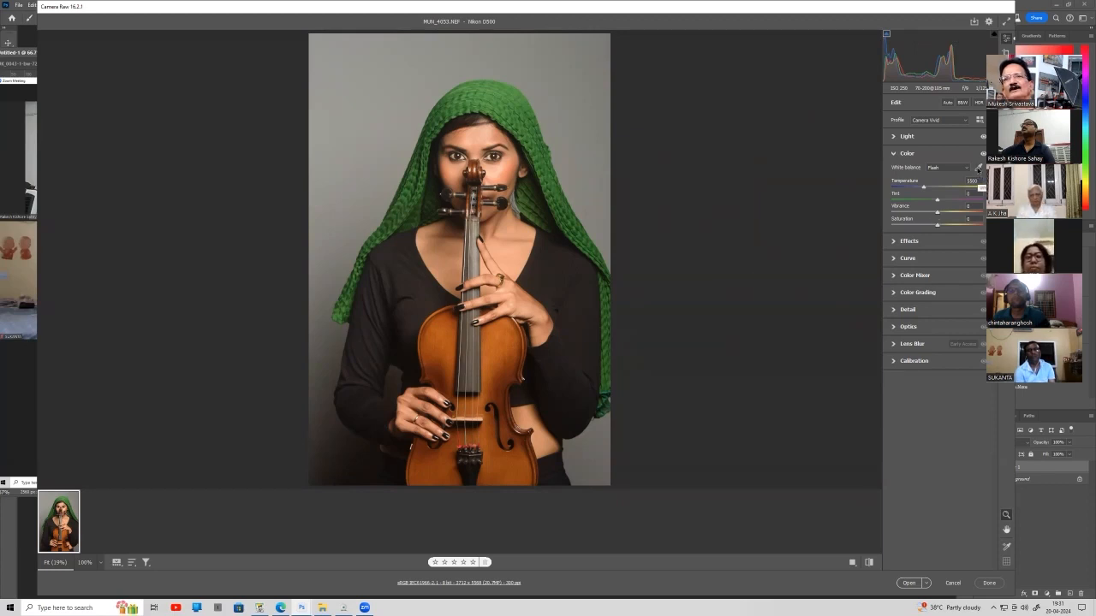
Return the white balance to As Shot and set a custom one by sampling the grey backdrop beside the head.
click(940, 170)
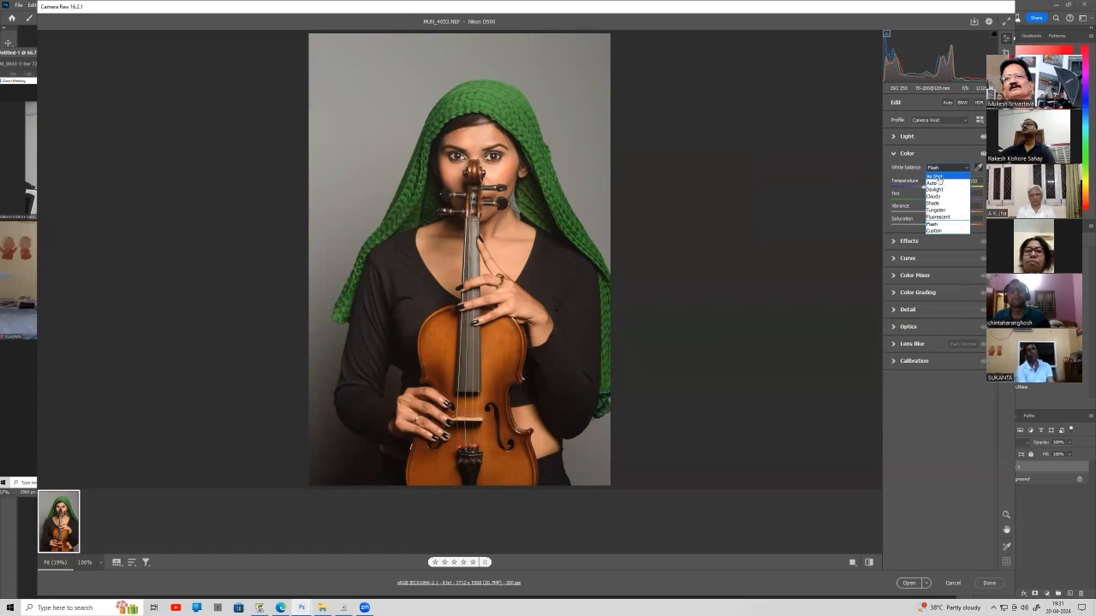
click(939, 177)
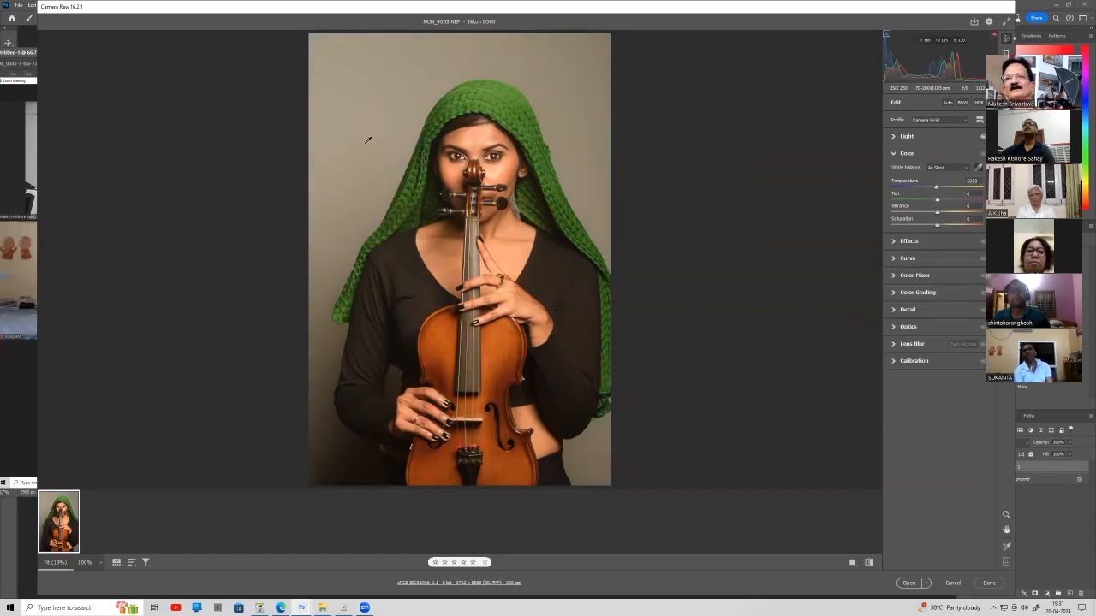
click(369, 117)
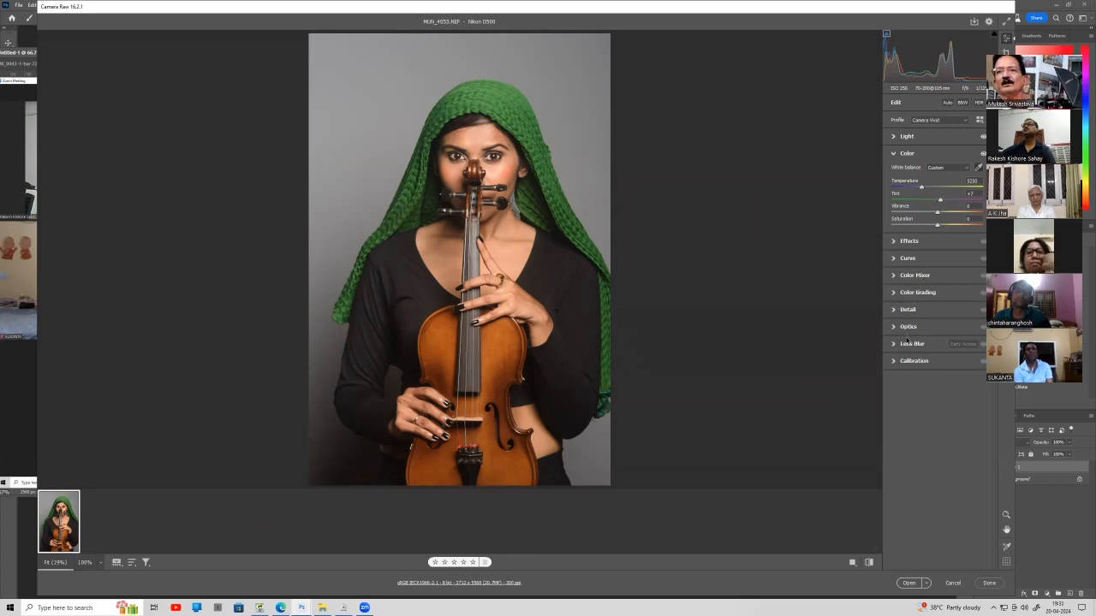
Enable chromatic aberration removal and lens profile corrections, and raise the profile's distortion correction slightly above the default.
click(908, 327)
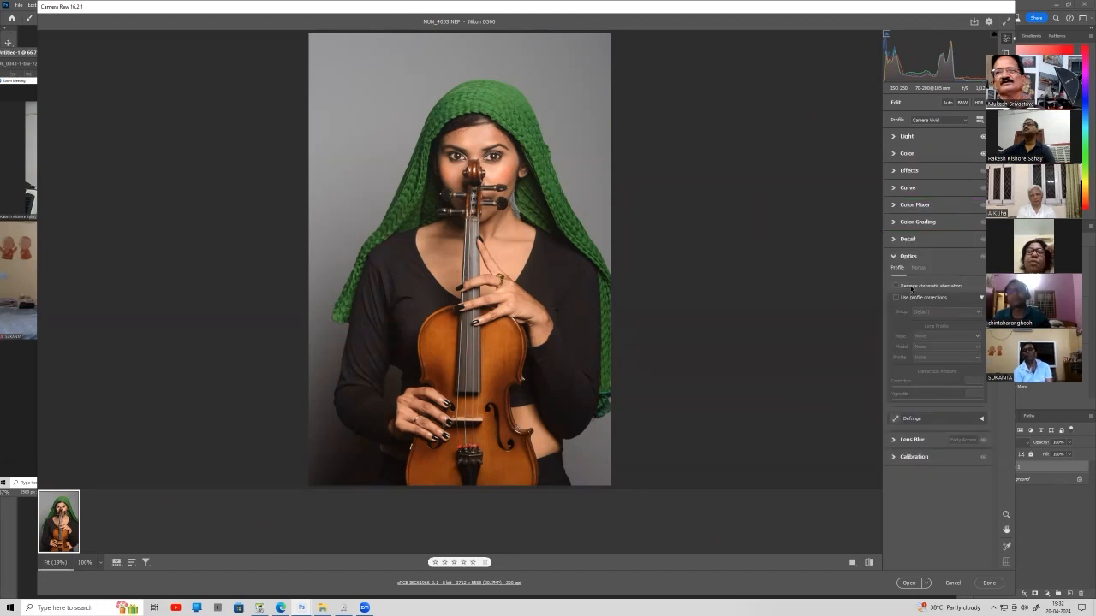
click(913, 290)
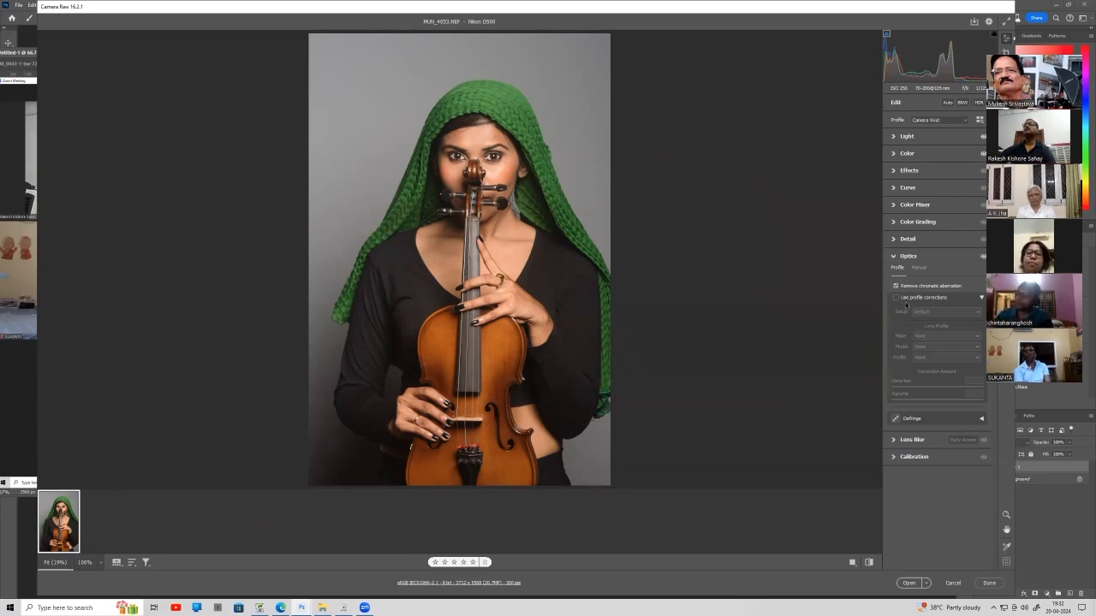
click(897, 297)
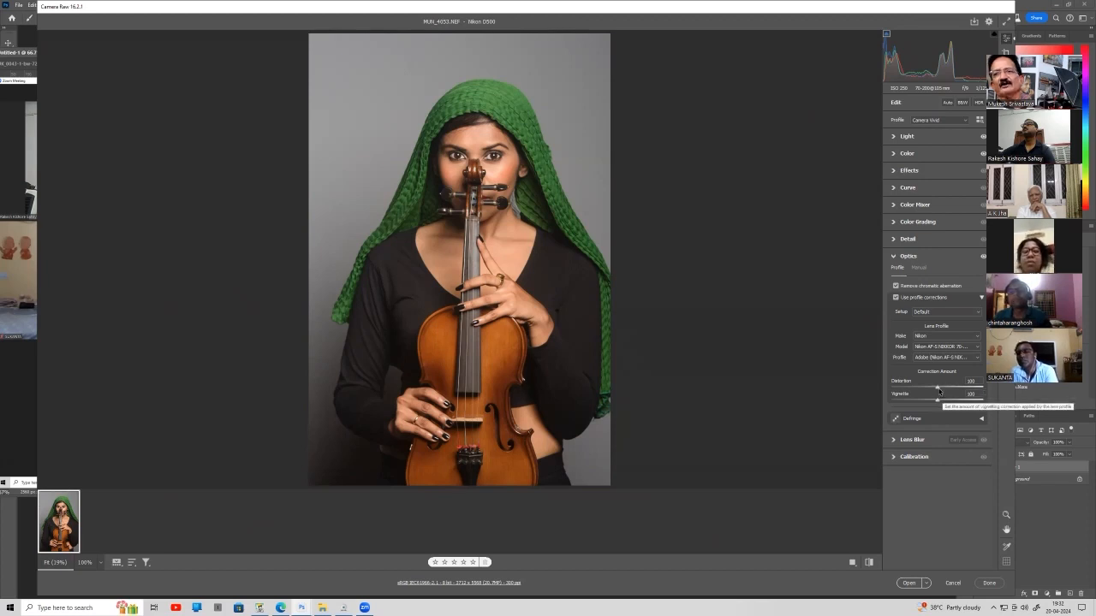
mouse_move(937, 388)
mouse_down()
mouse_move(959, 389)
mouse_move(899, 396)
mouse_move(970, 393)
mouse_move(939, 391)
mouse_up()
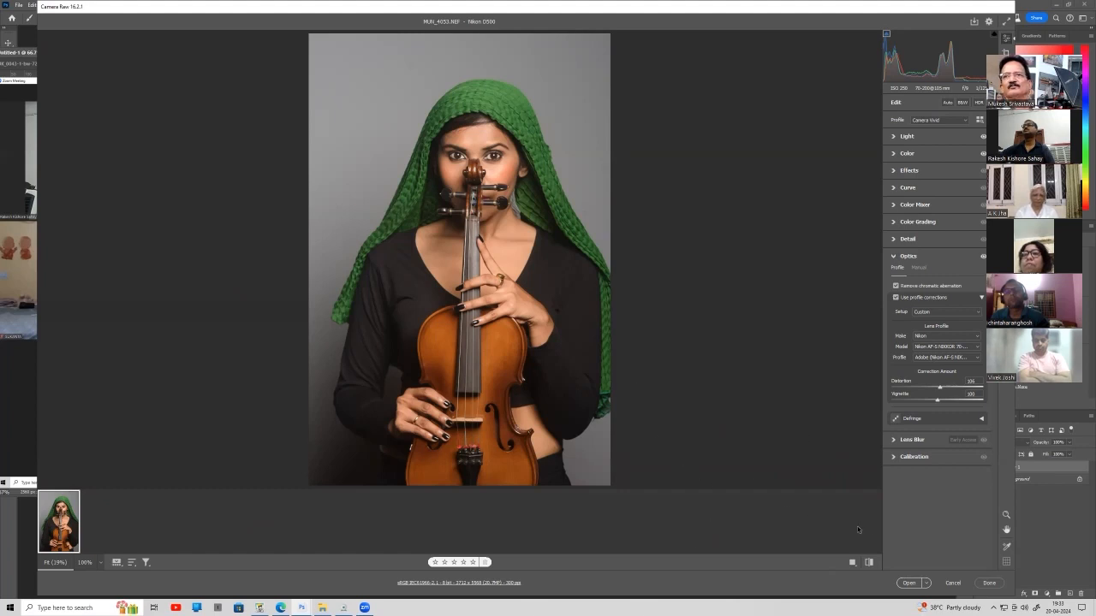
Raise the Exposure to +1.60 and open the developed raw photo in the main editor.
click(916, 140)
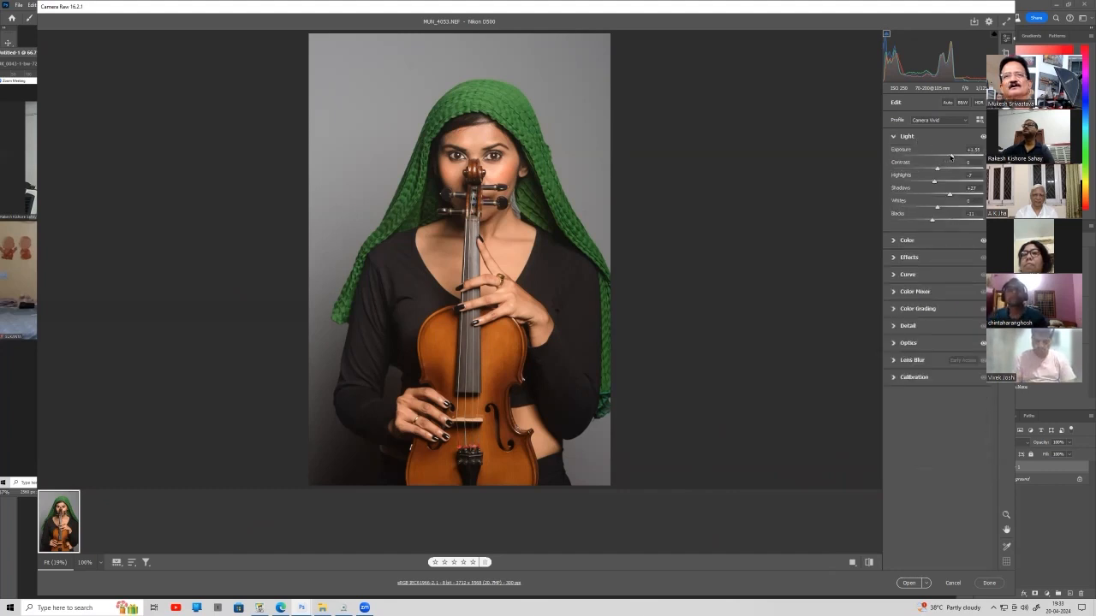
drag(950, 158, 952, 159)
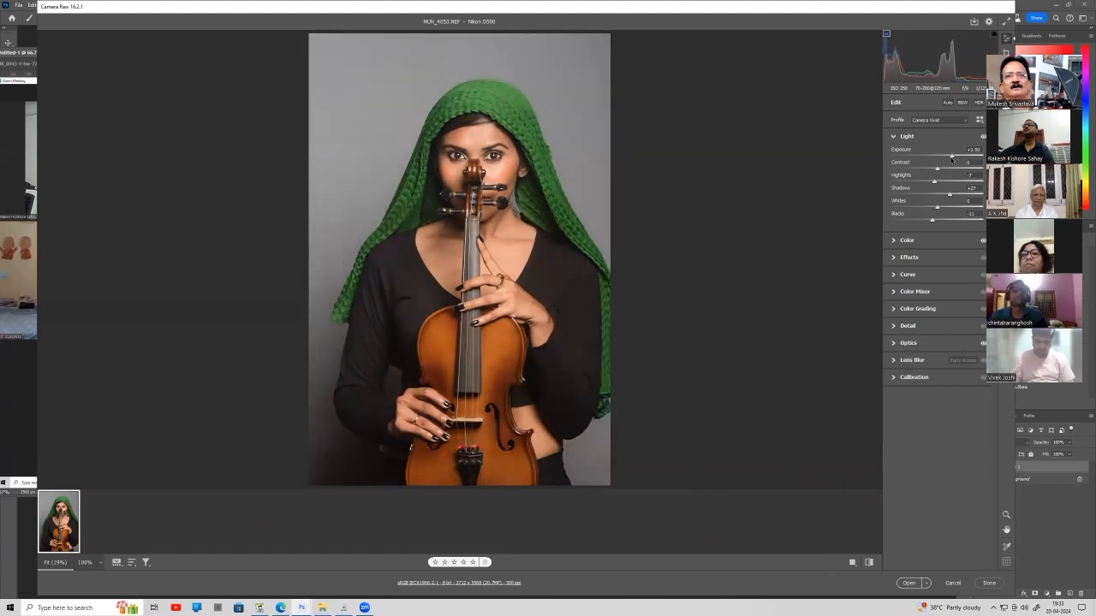
click(910, 583)
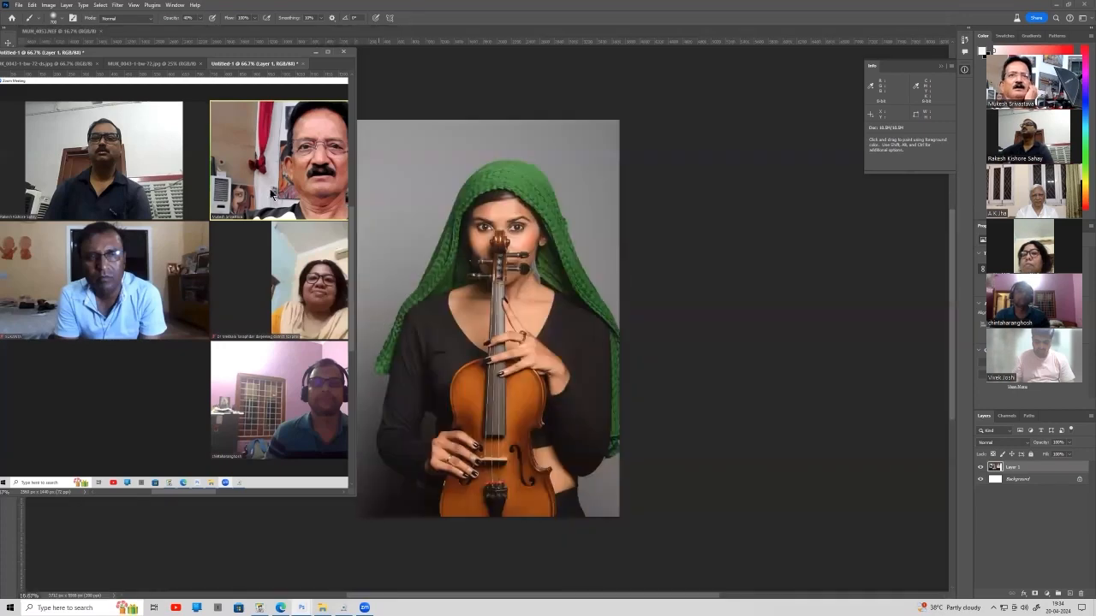
Dock the floating documents as tabs beside the portrait, and begin a crop of the portrait with the 2:3 (4:6) ratio.
drag(261, 52, 89, 35)
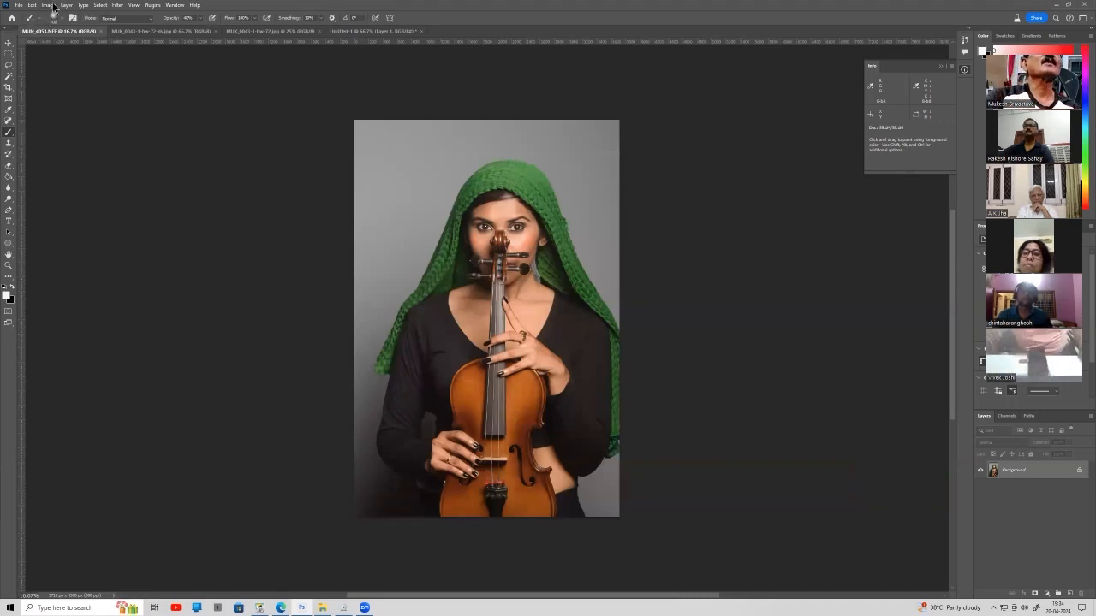
click(9, 89)
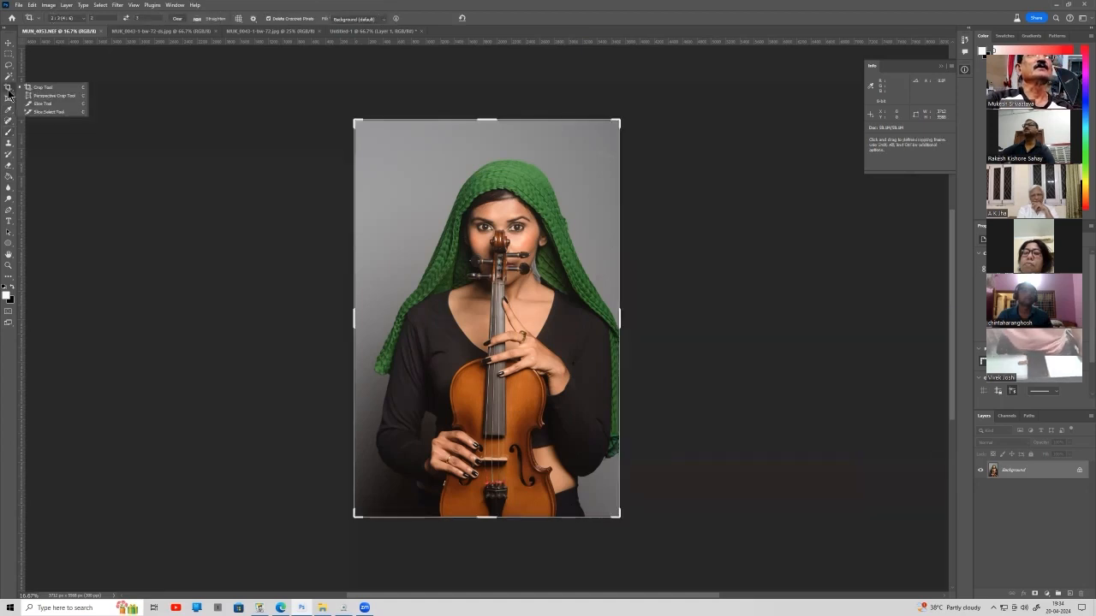
click(51, 89)
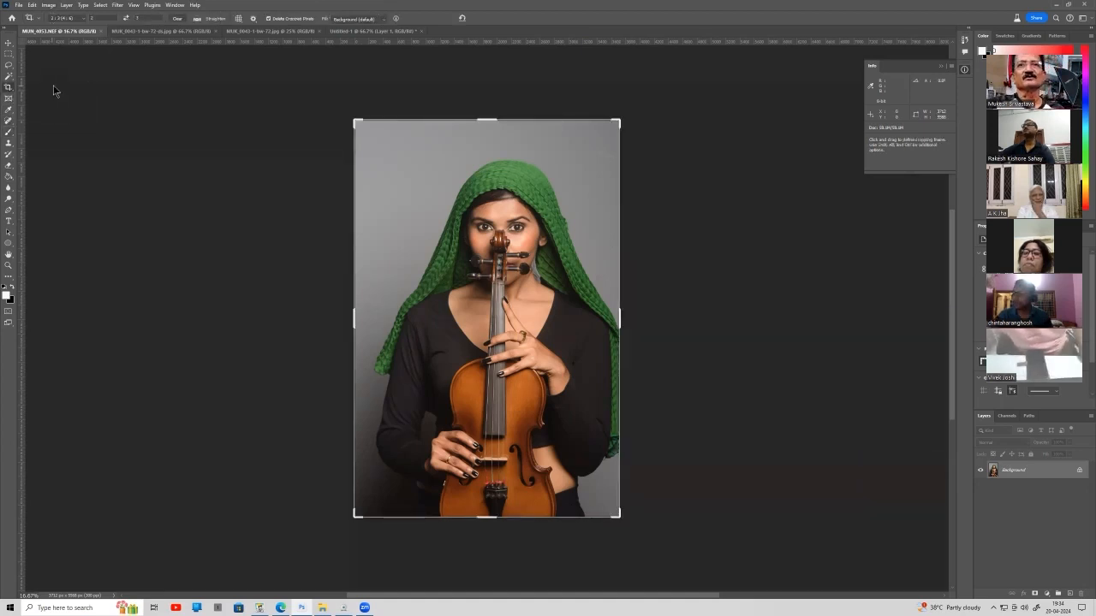
click(83, 19)
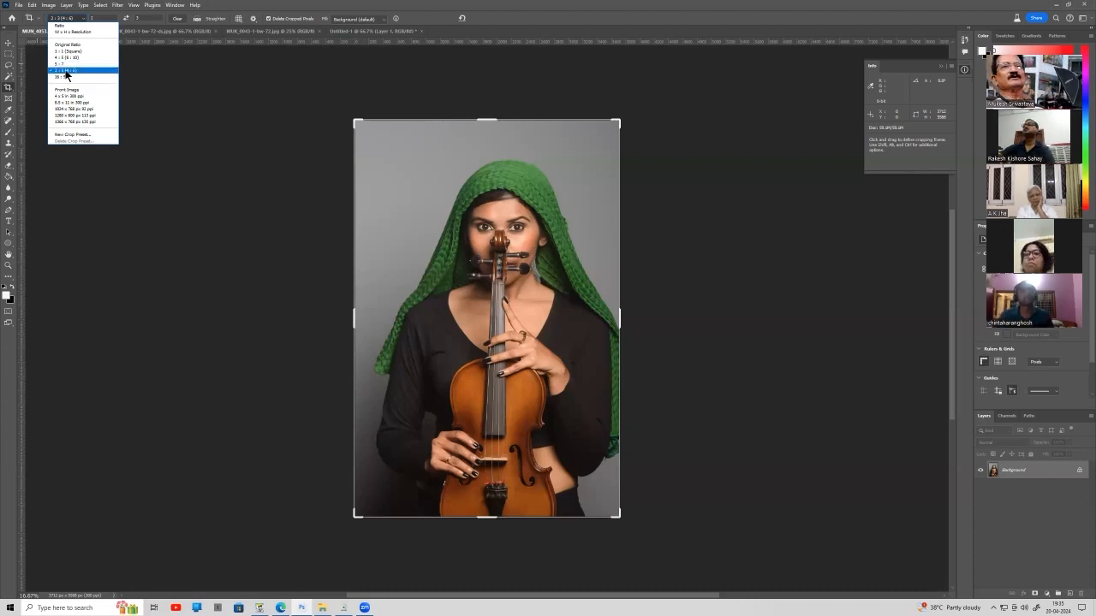
click(65, 71)
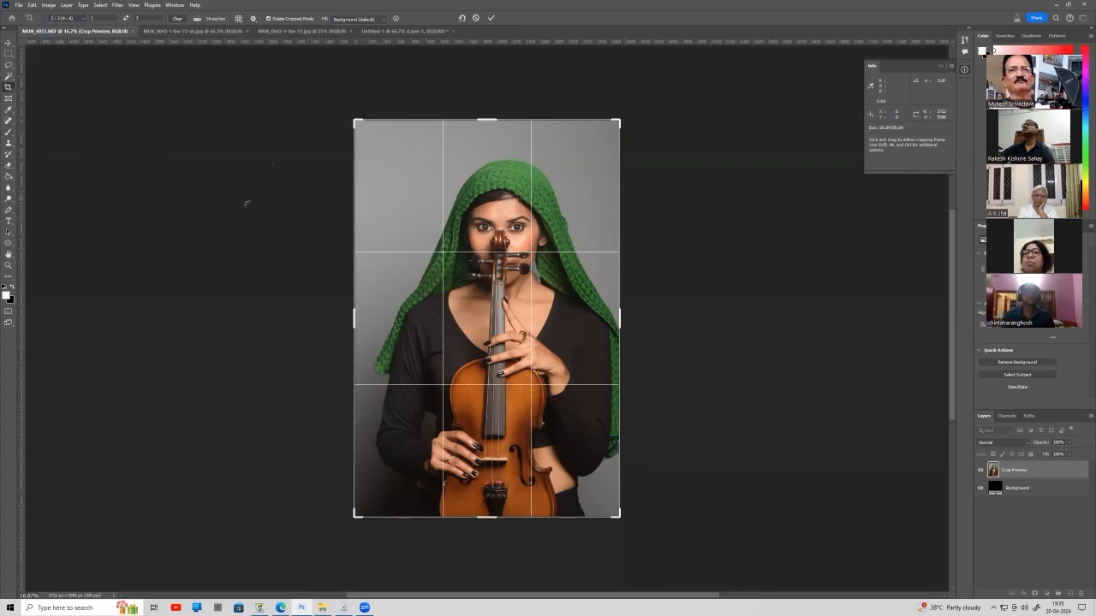
Crop the portrait to the 1:1 (Square) ratio, lowering the photo so the whole headscarf fits inside the frame.
click(87, 20)
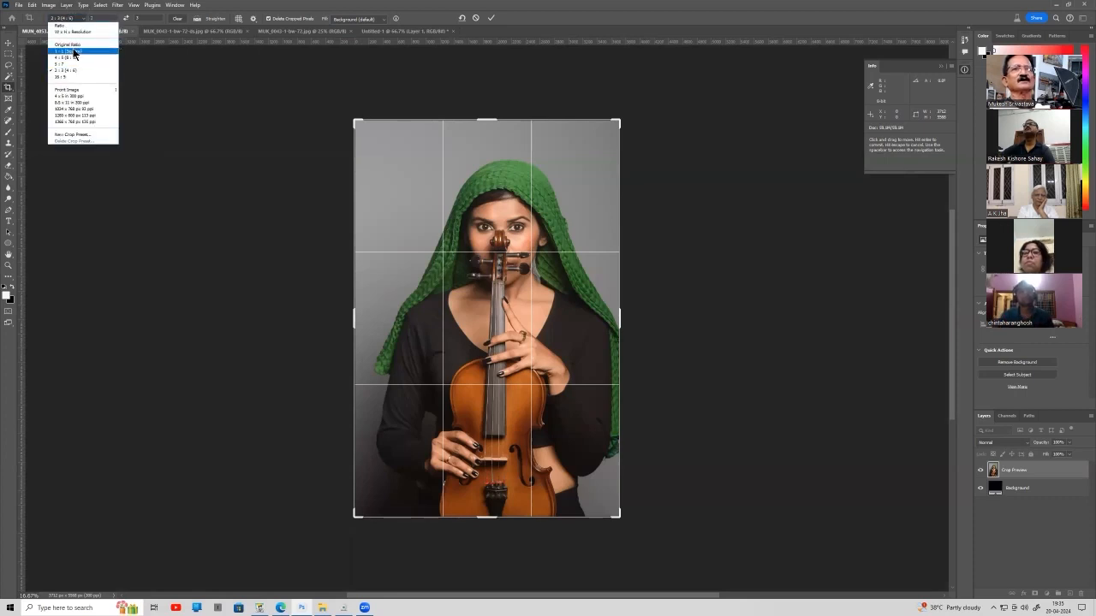
click(75, 53)
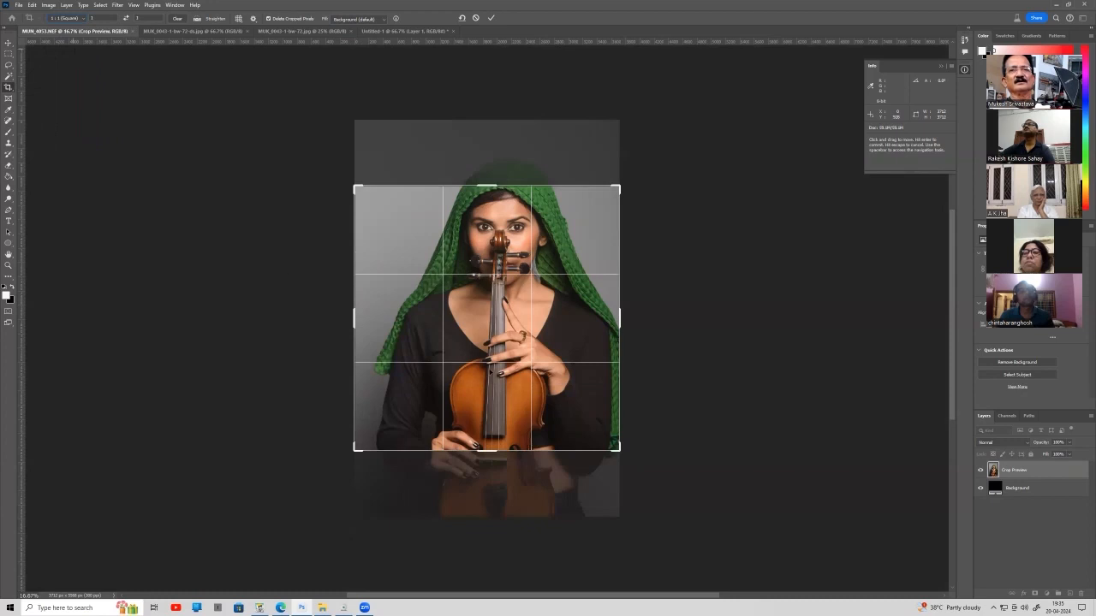
drag(490, 335, 487, 370)
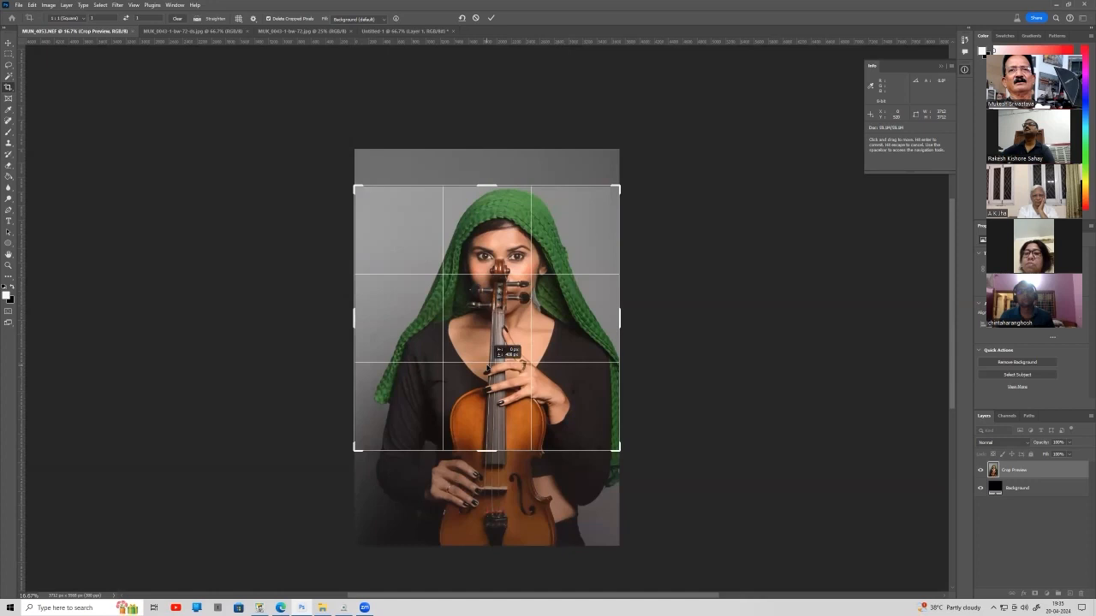
drag(486, 365, 486, 366)
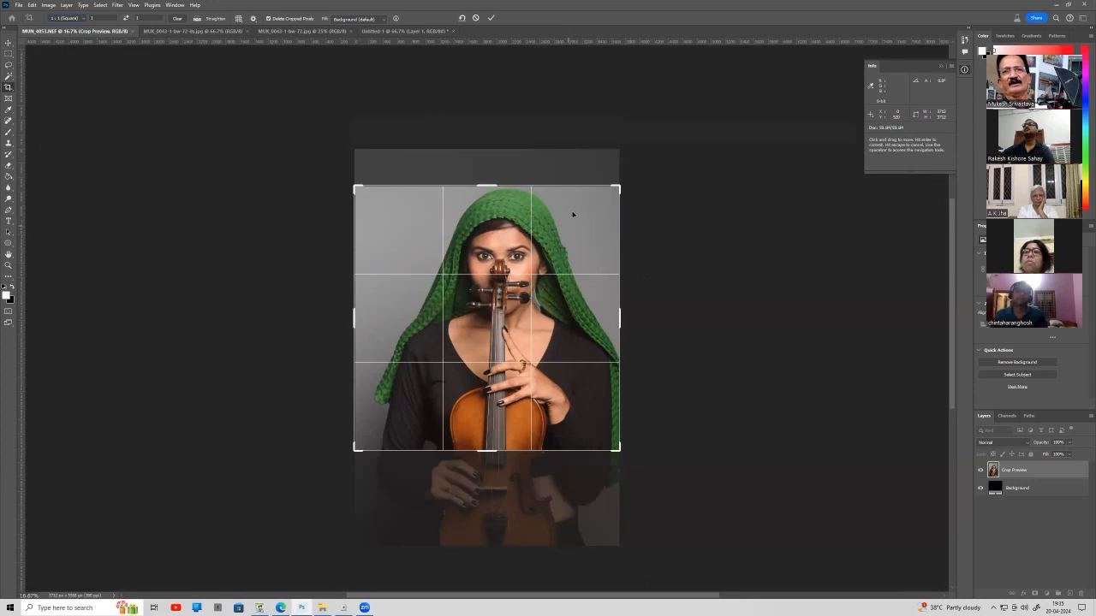
click(8, 44)
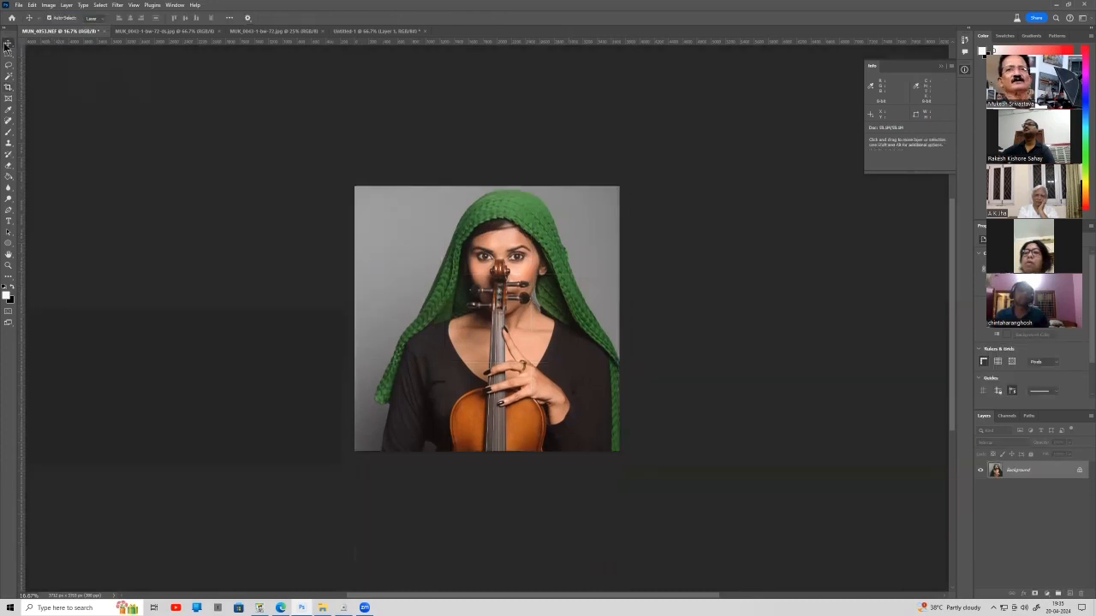
Undo the square crop and crop the portrait to the 4:5 (8:10) ratio instead.
click(32, 5)
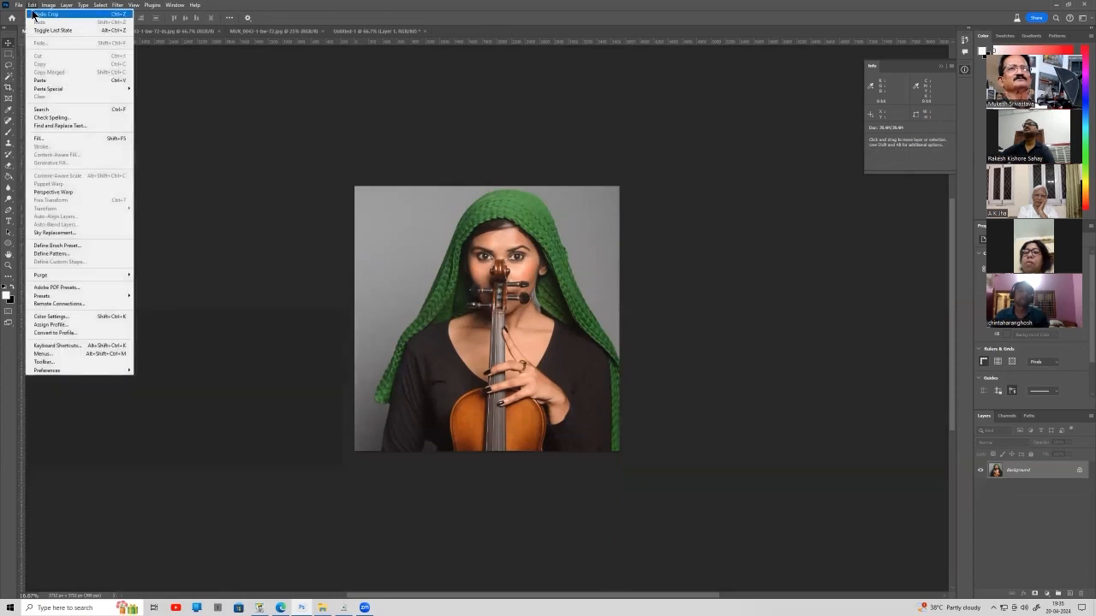
click(36, 14)
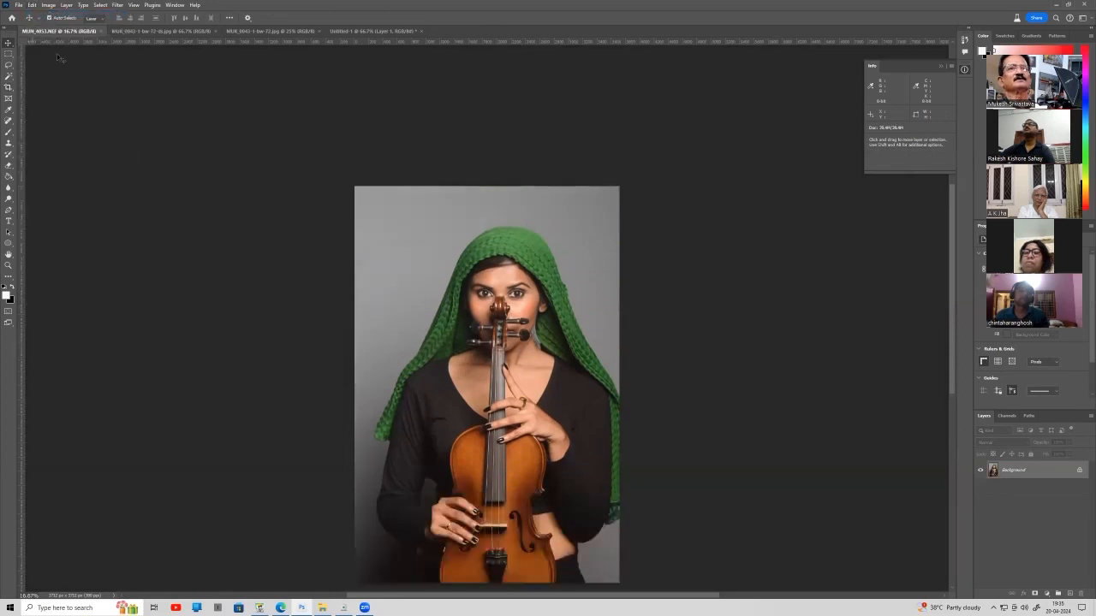
click(8, 87)
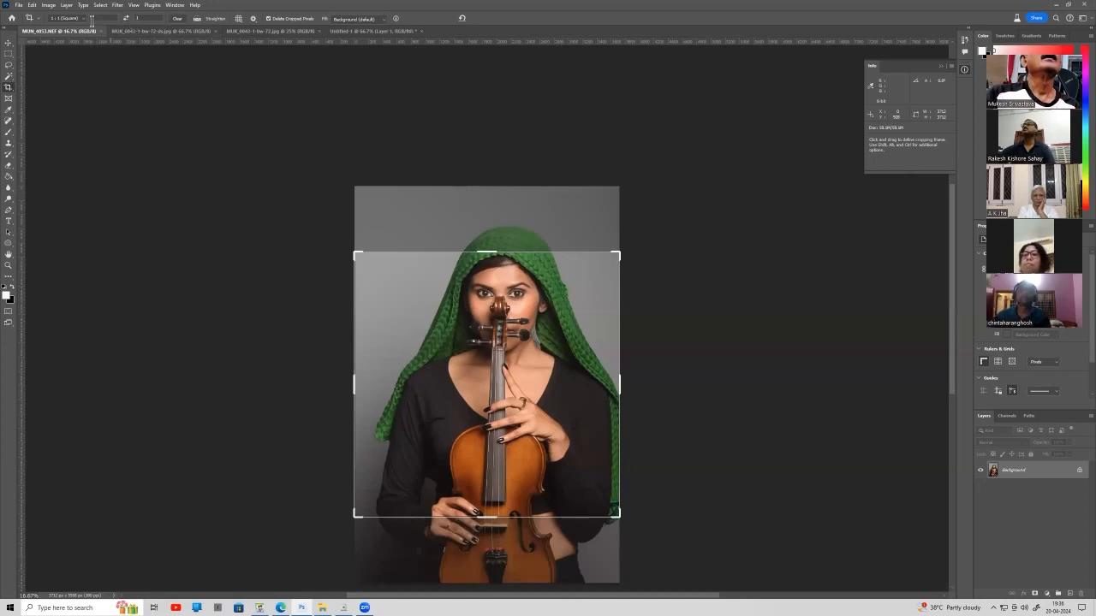
click(85, 18)
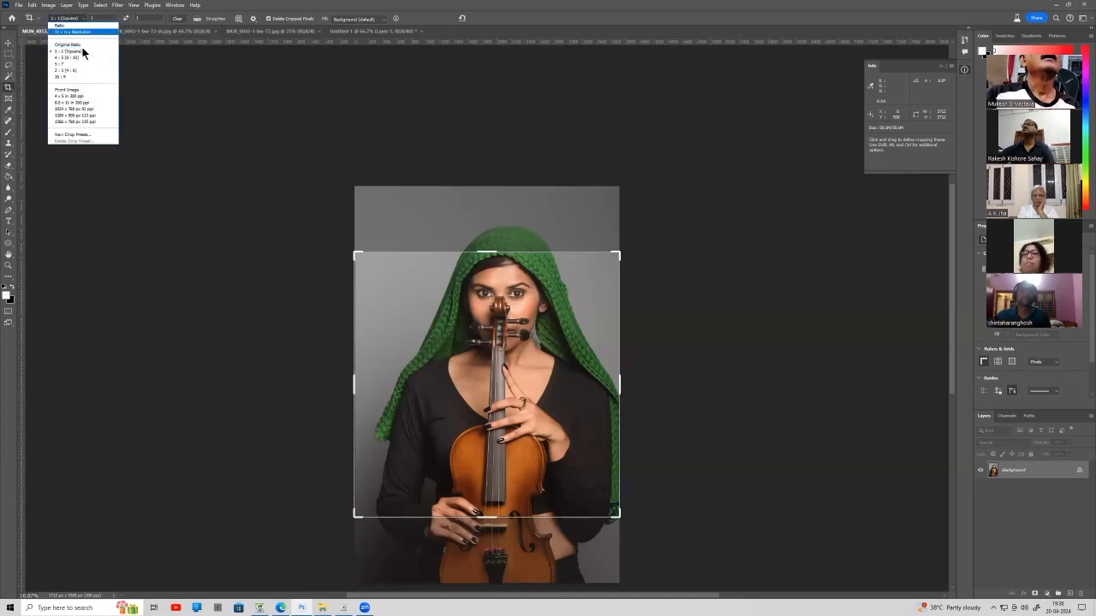
click(79, 58)
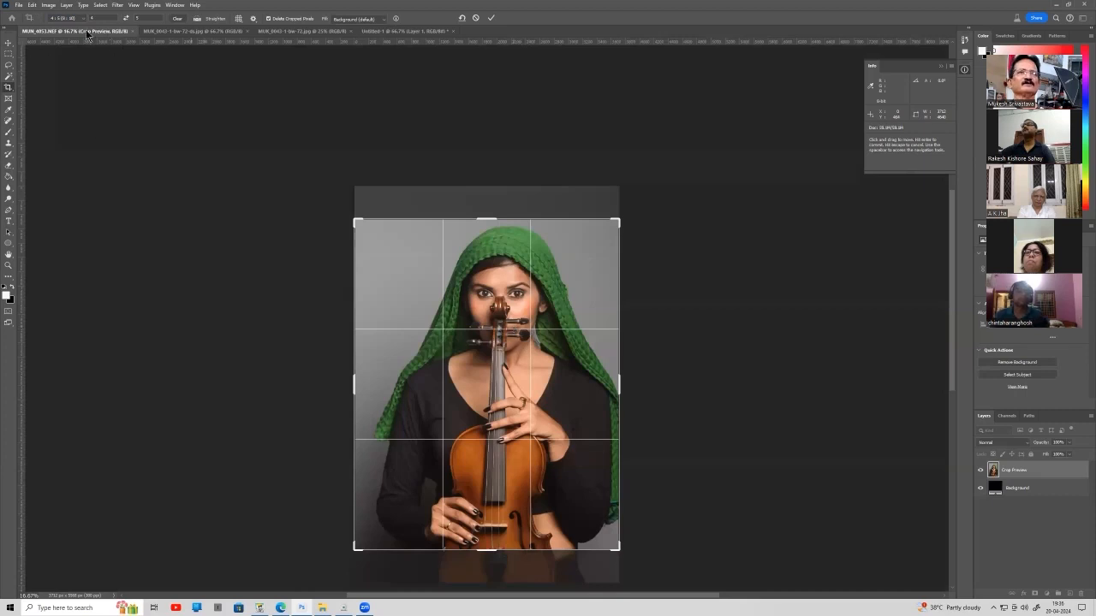
click(7, 43)
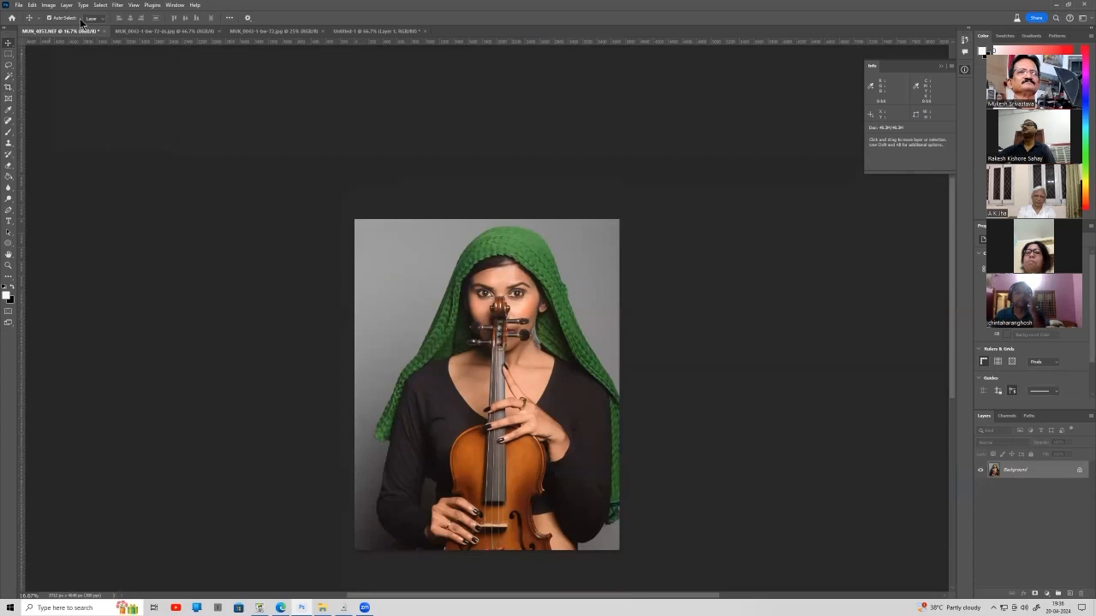
Crop the portrait further with the 2:3 (4:6) ratio preset.
click(101, 19)
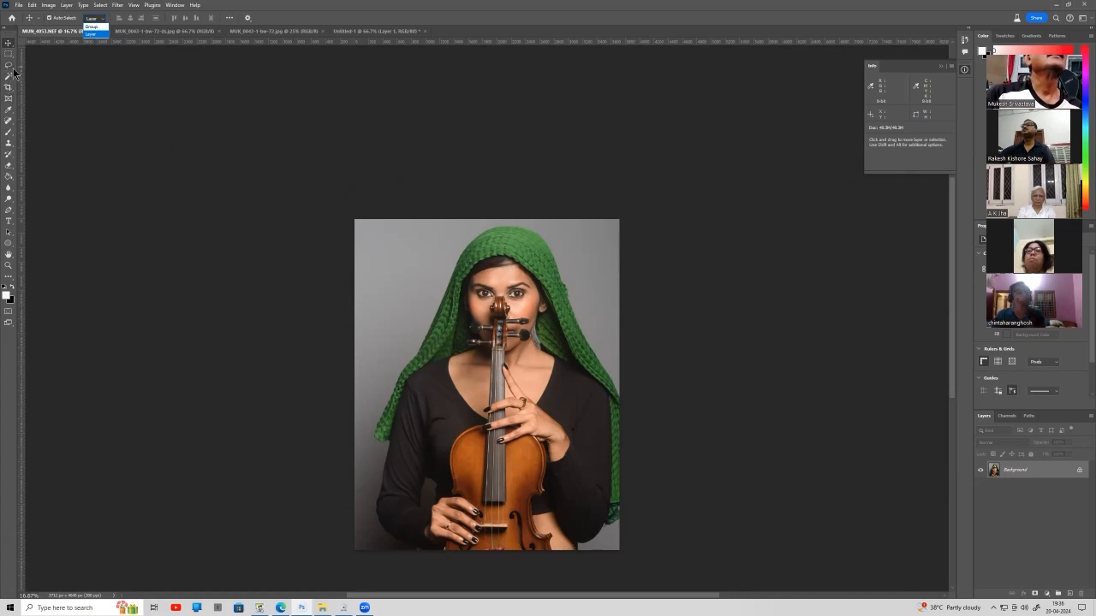
click(53, 79)
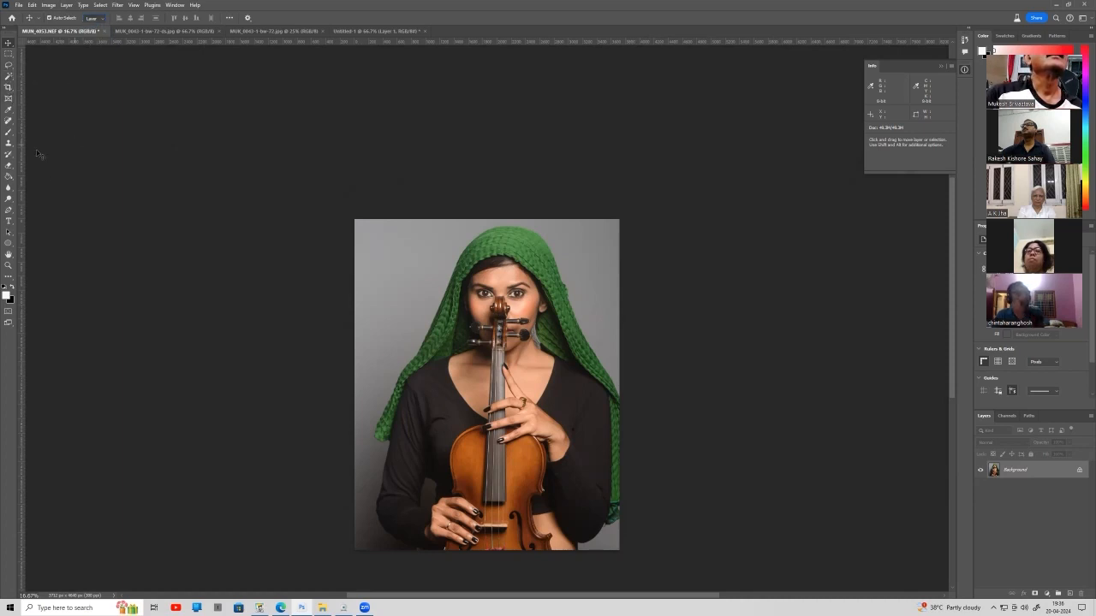
click(9, 88)
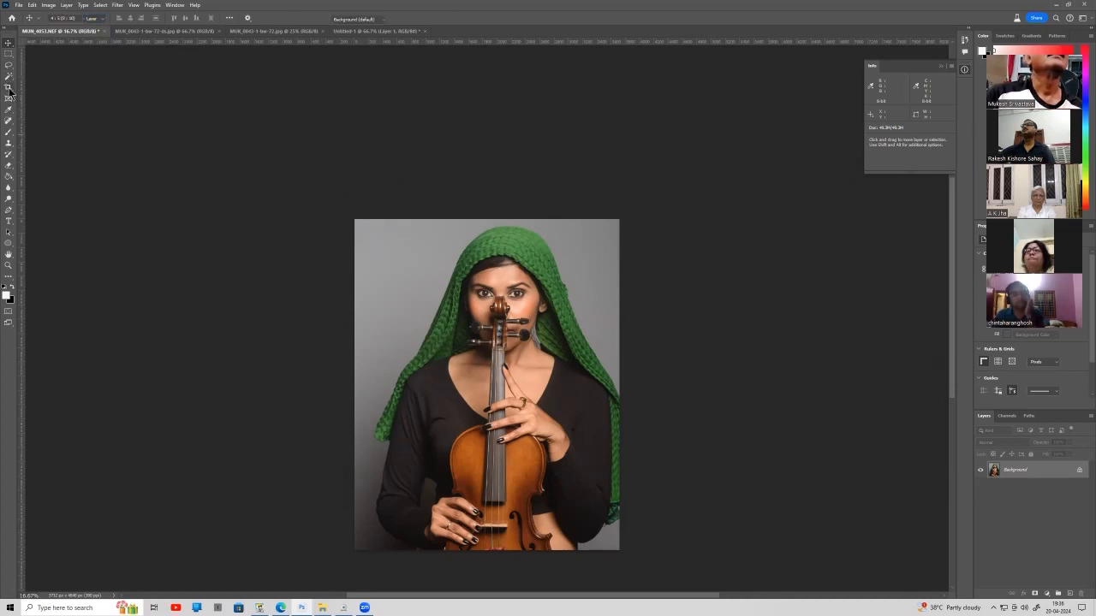
click(83, 22)
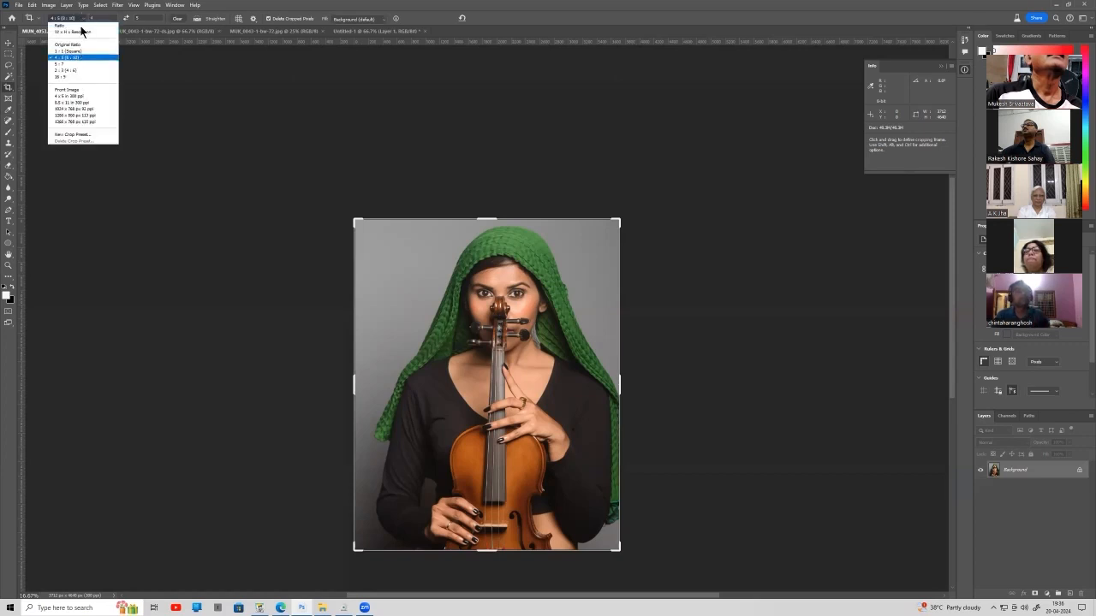
click(71, 69)
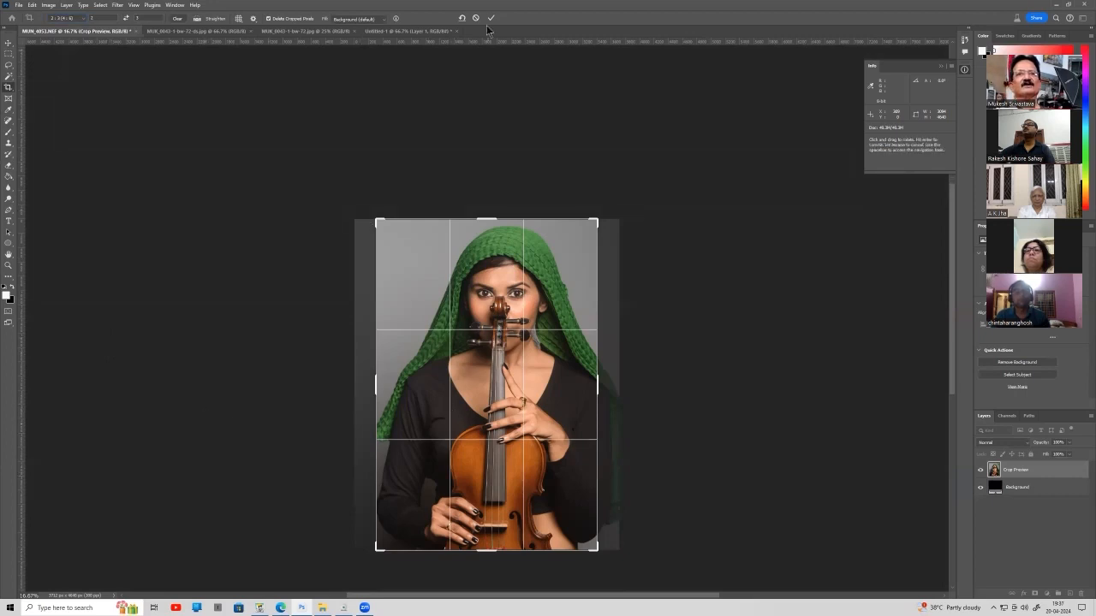
key(Return)
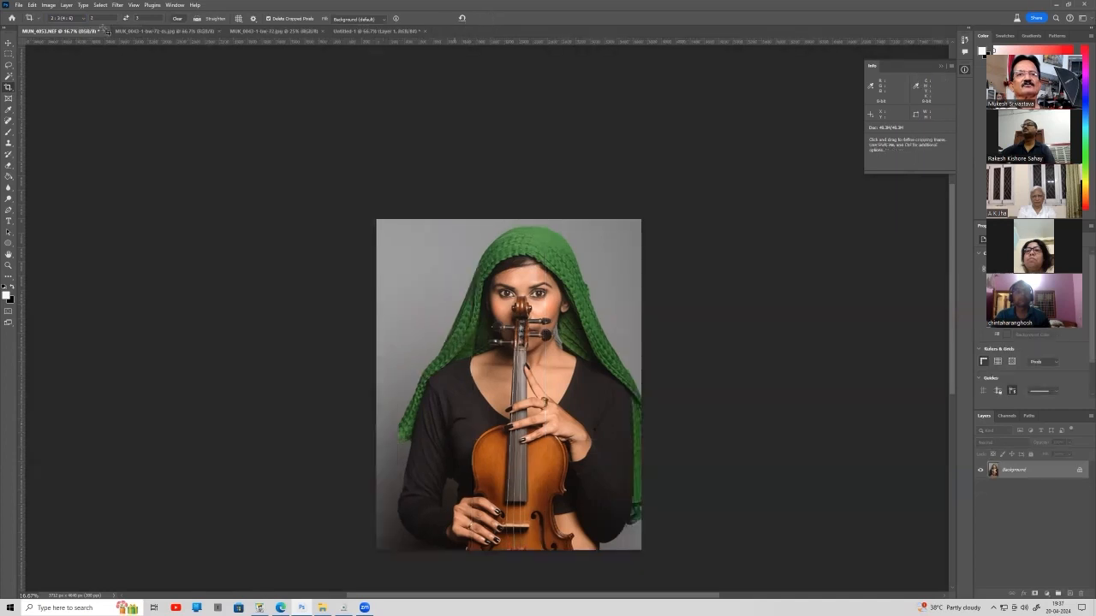
Undo the last two crops to bring back the full-length portrait.
click(32, 12)
click(38, 16)
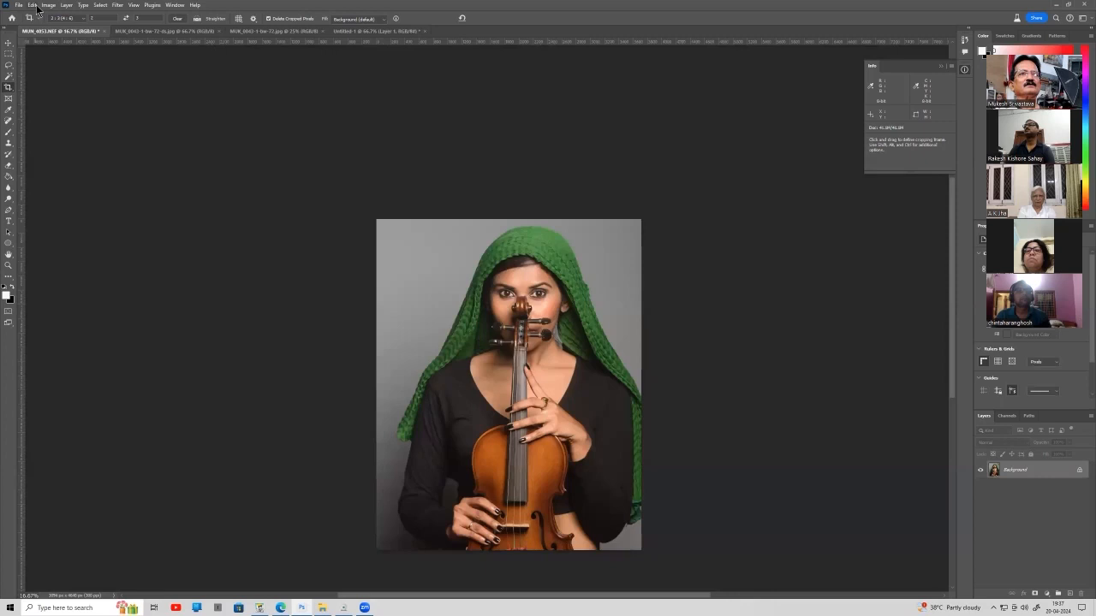
click(36, 8)
click(39, 15)
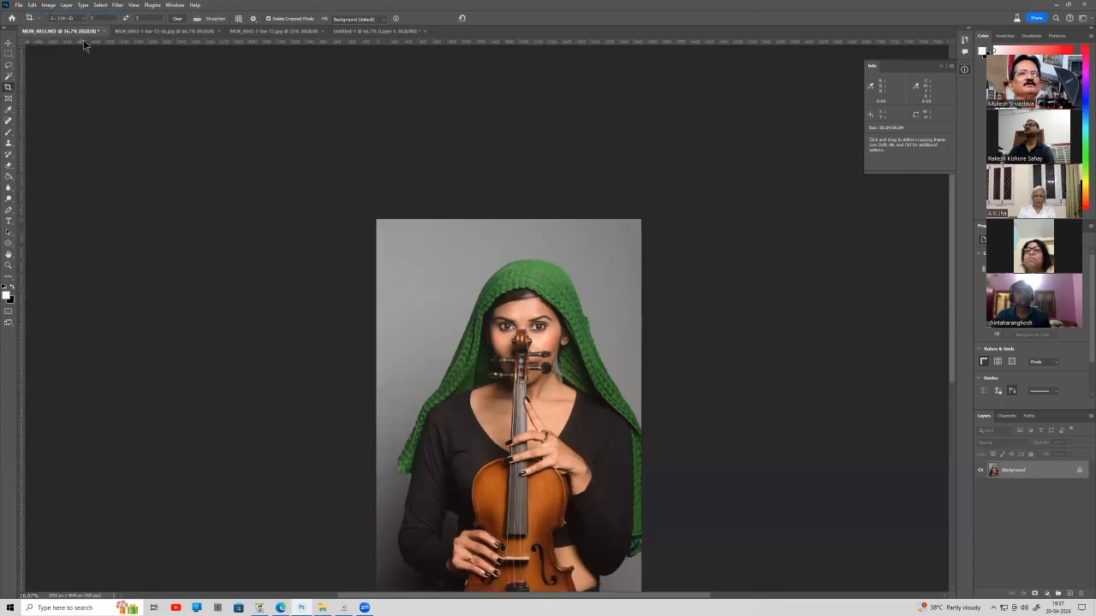
Crop the portrait at 2:3 (4:6) to about 3326 x 4989 px, trimming the empty backdrop above and beside the woman.
click(466, 358)
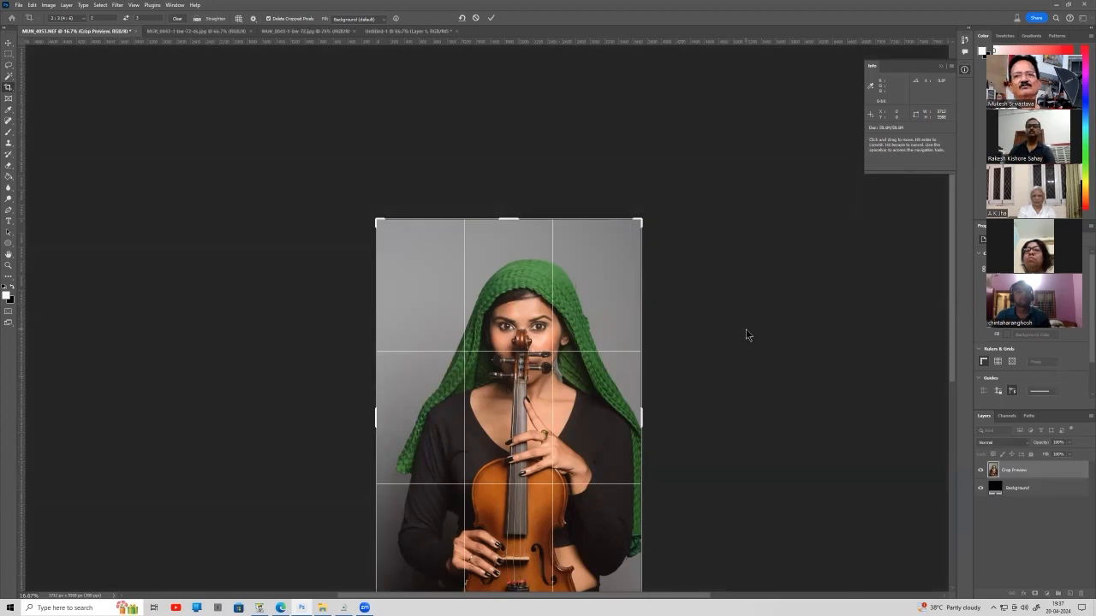
scroll(746, 329, down, 2)
scroll(747, 334, down, 1)
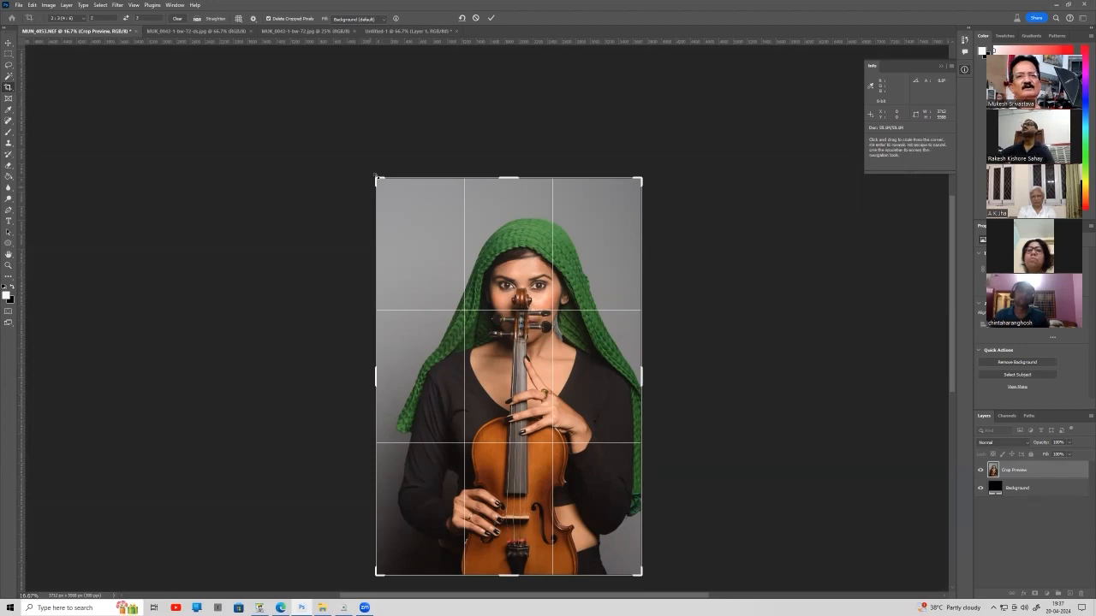
drag(376, 177, 386, 187)
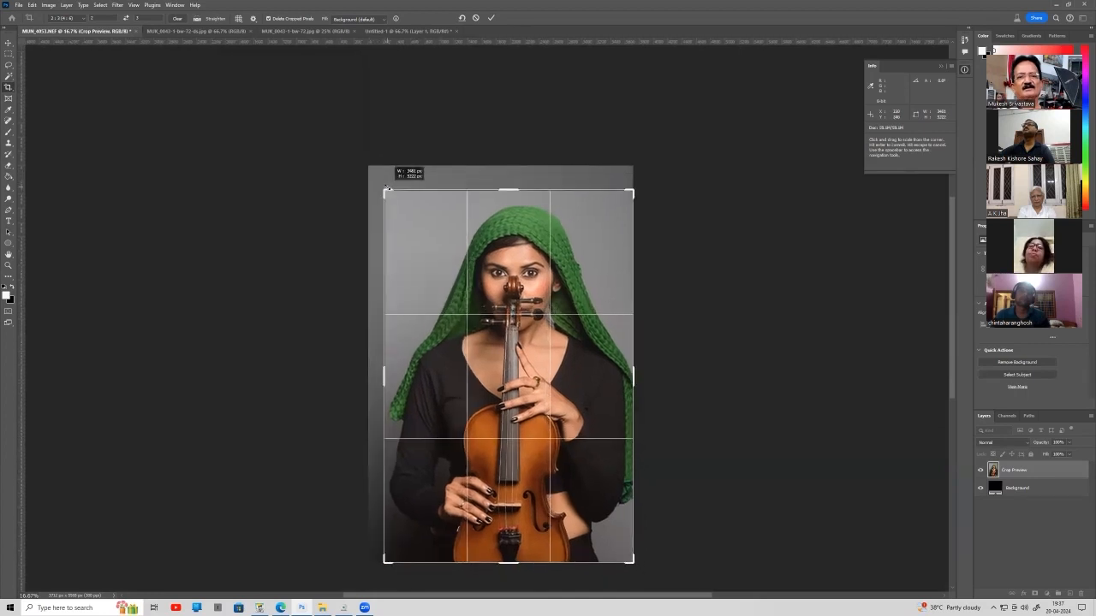
drag(387, 187, 387, 188)
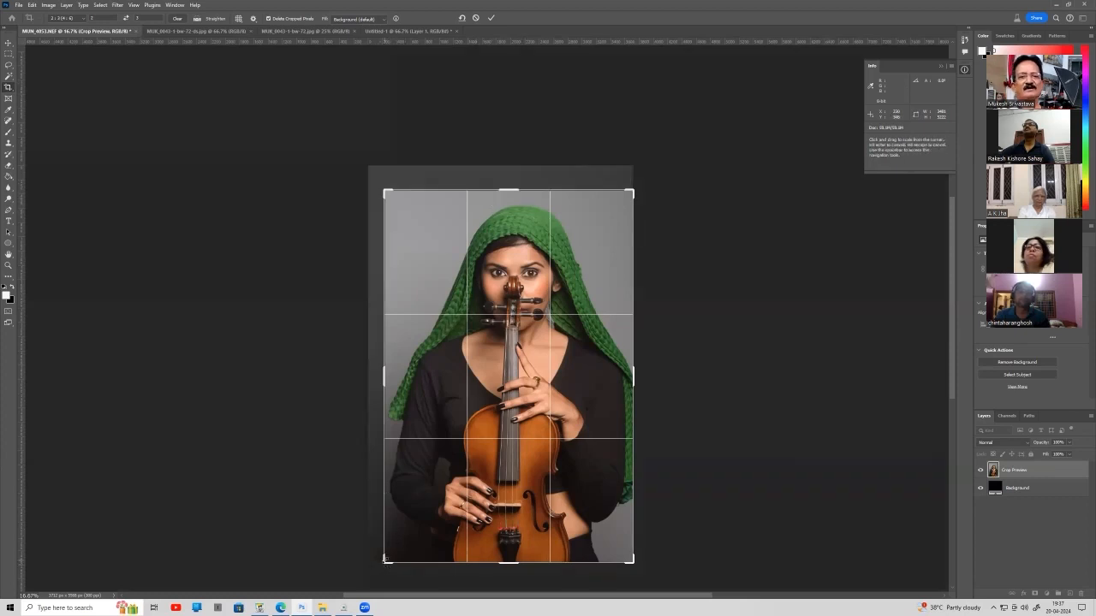
drag(386, 558, 392, 551)
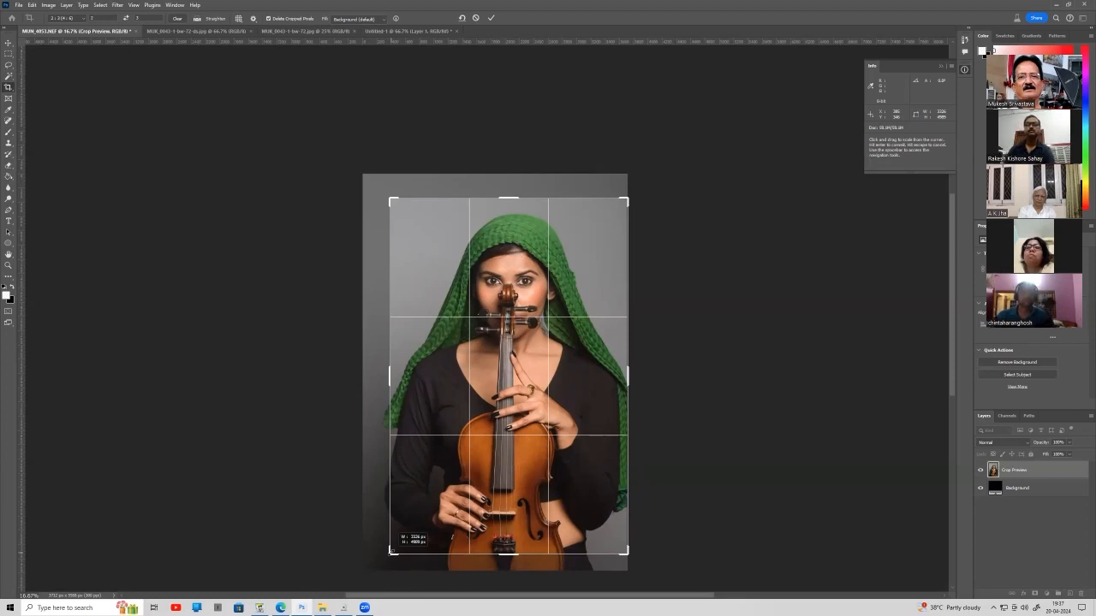
drag(393, 551, 392, 551)
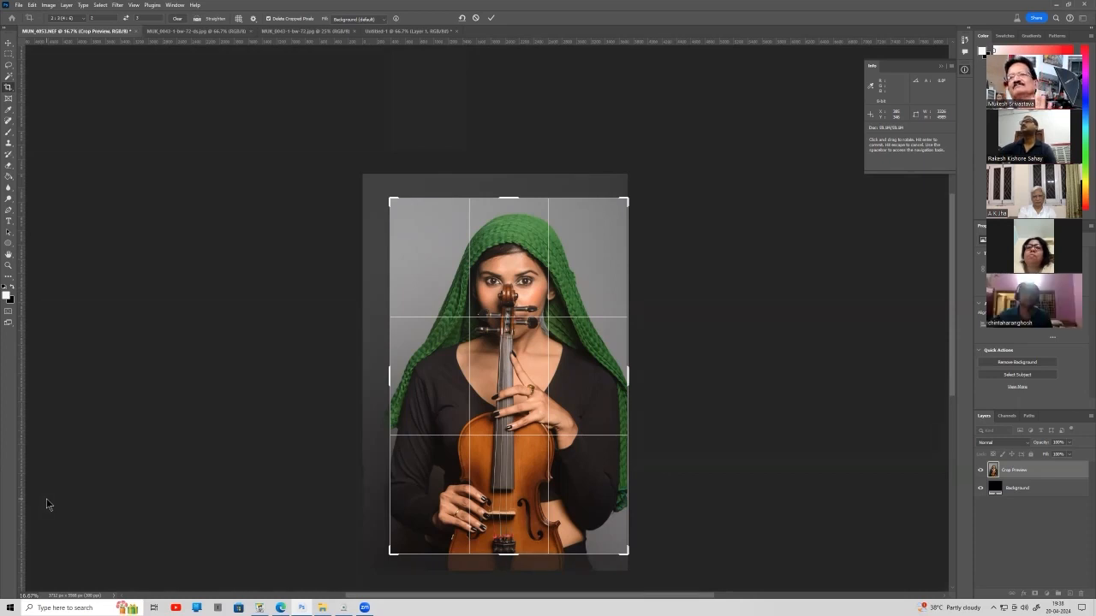
click(492, 19)
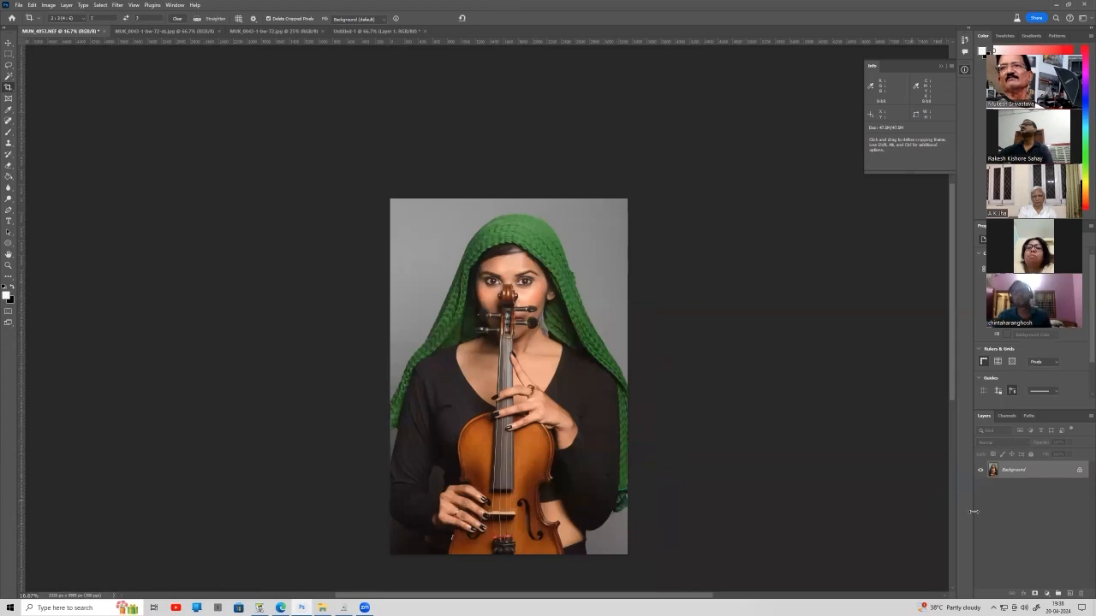
Duplicate the Background layer and open Neural Filters on the copy.
drag(1054, 473, 1067, 592)
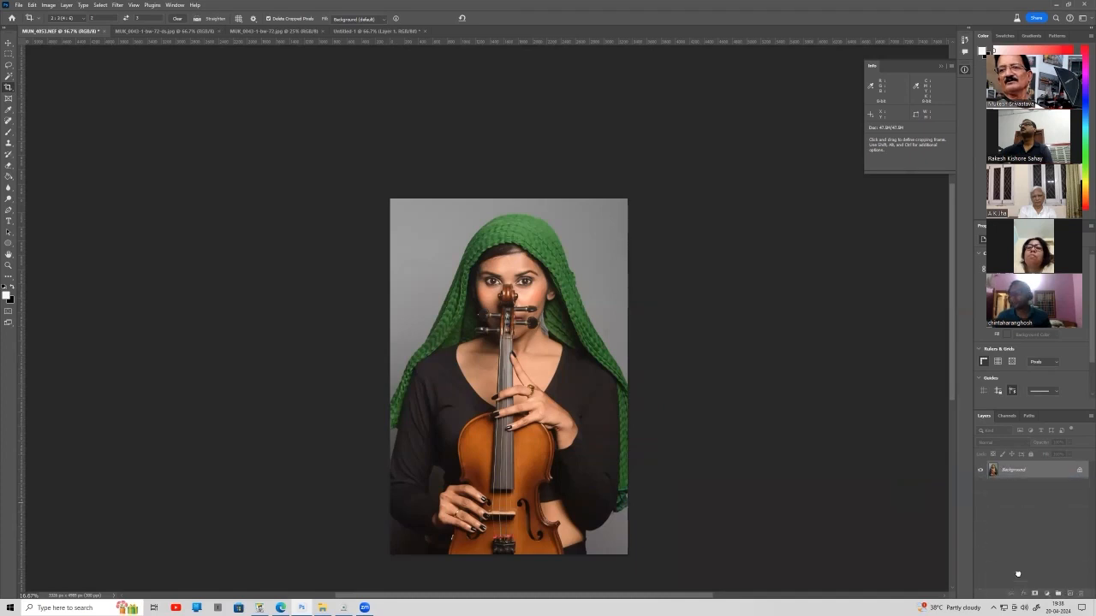
click(118, 6)
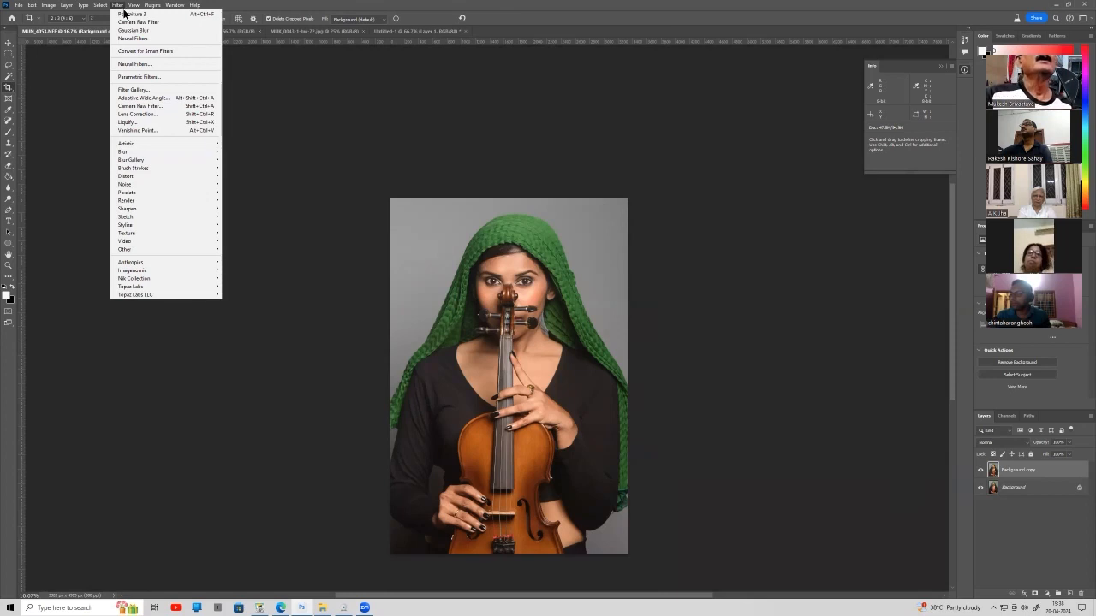
click(134, 65)
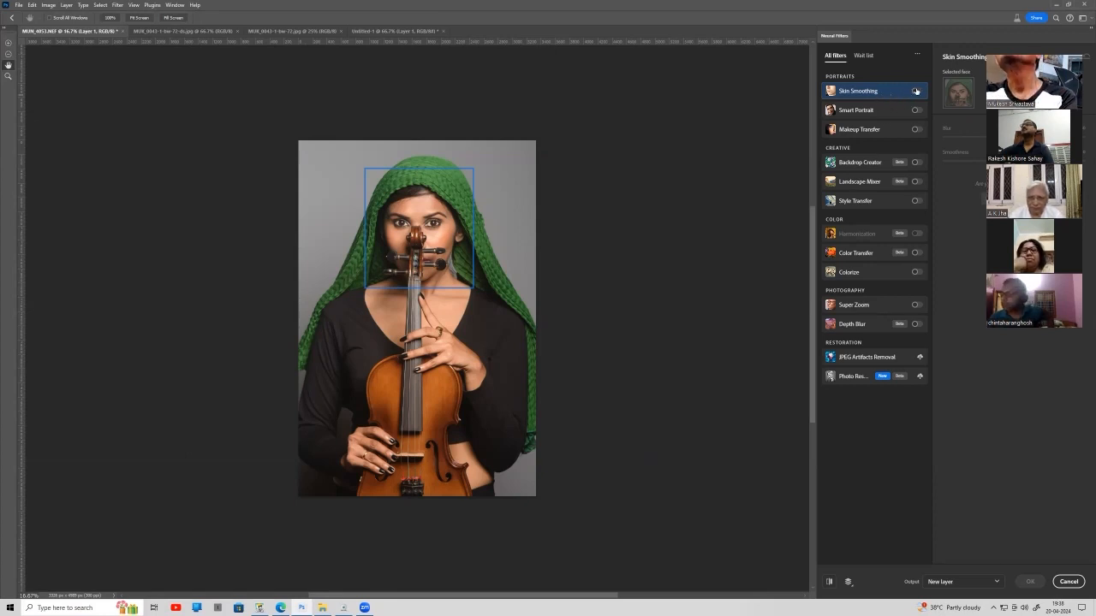
Enable the Skin Smoothing filter for the detected face and restore the program window down from its maximised size.
click(916, 91)
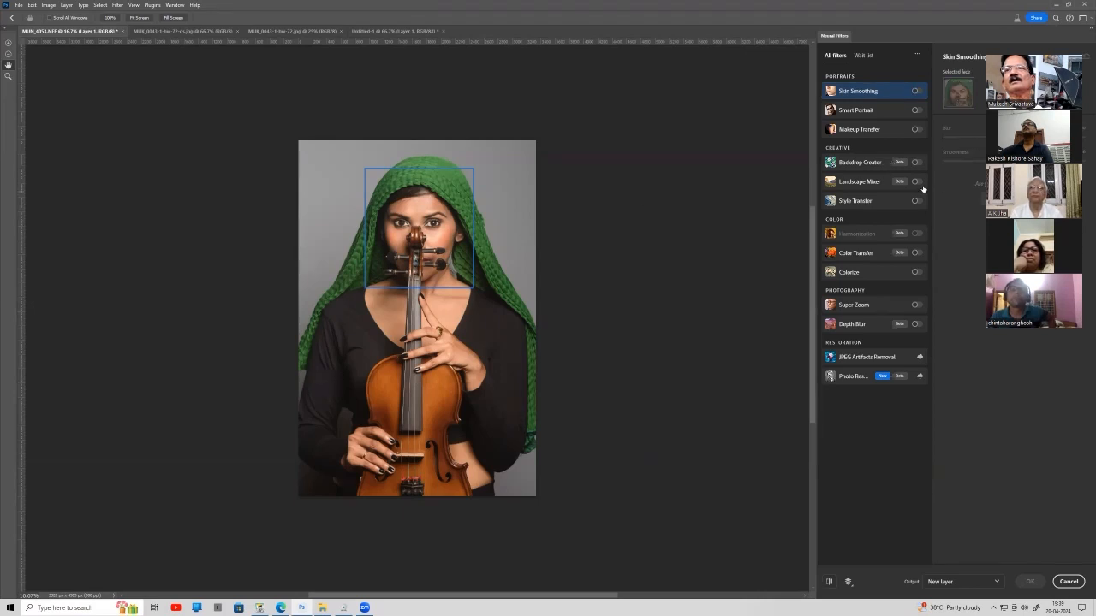
click(915, 91)
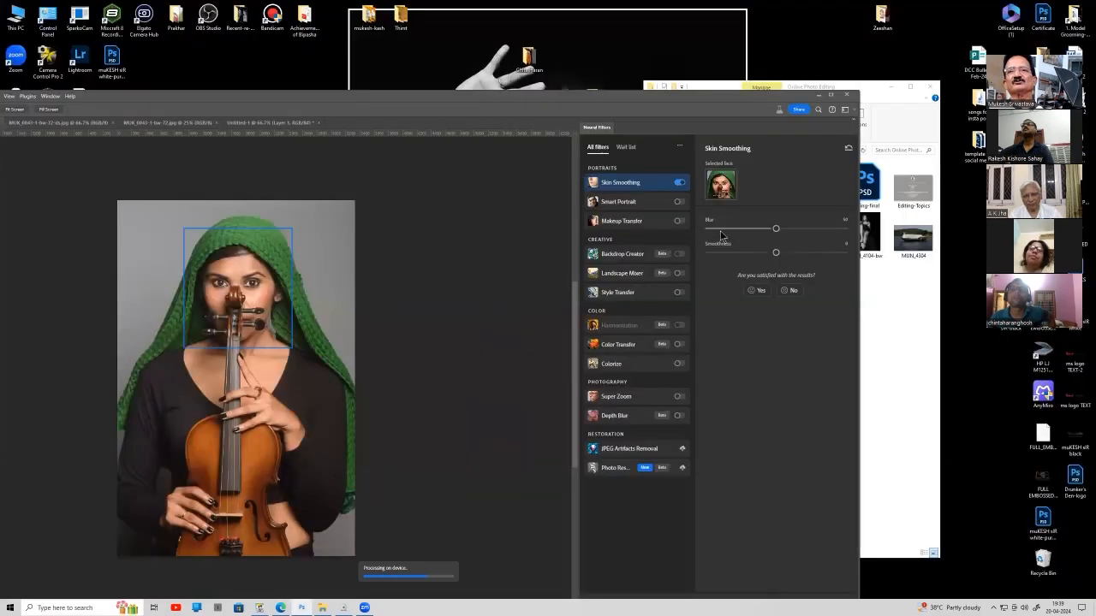
double_click(937, 11)
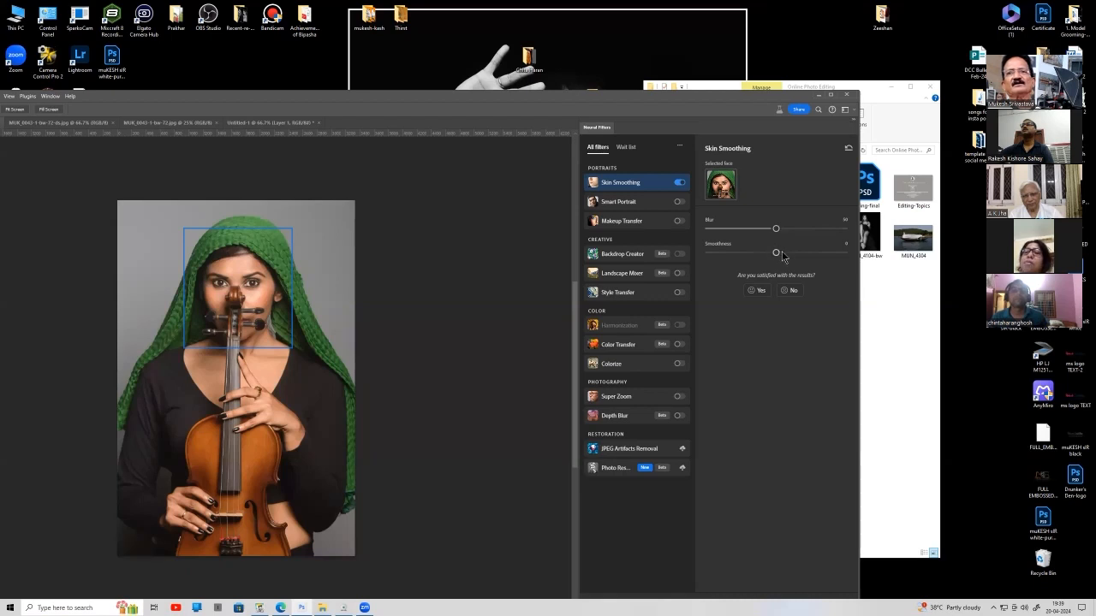
Increase the Smoothness of the Skin Smoothing filter, skip the feedback form, and apply the result as a new layer.
drag(776, 255, 803, 254)
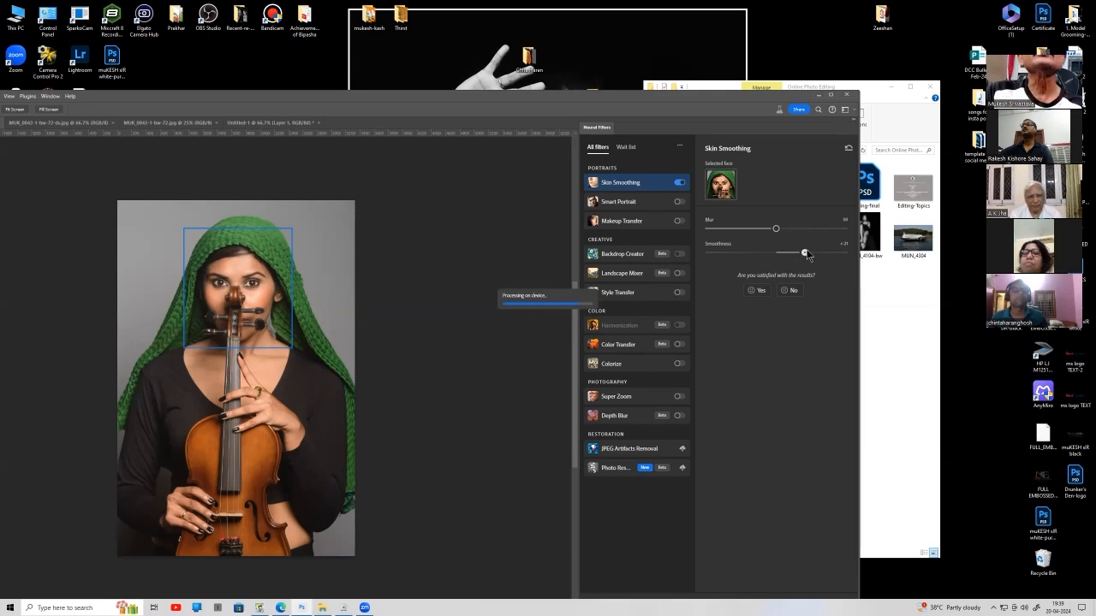
drag(806, 254, 803, 256)
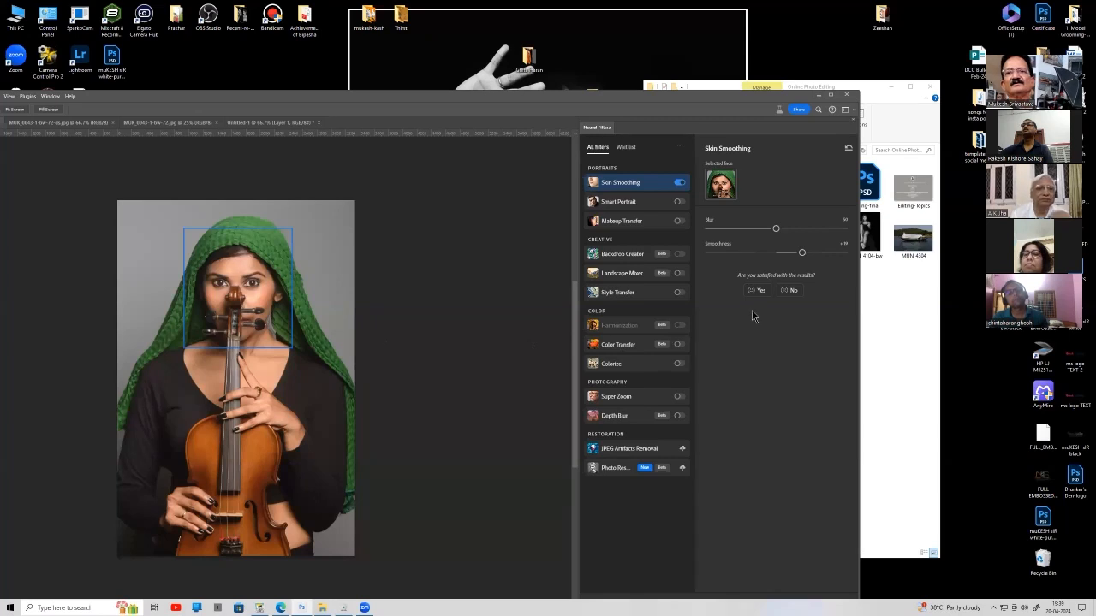
click(793, 291)
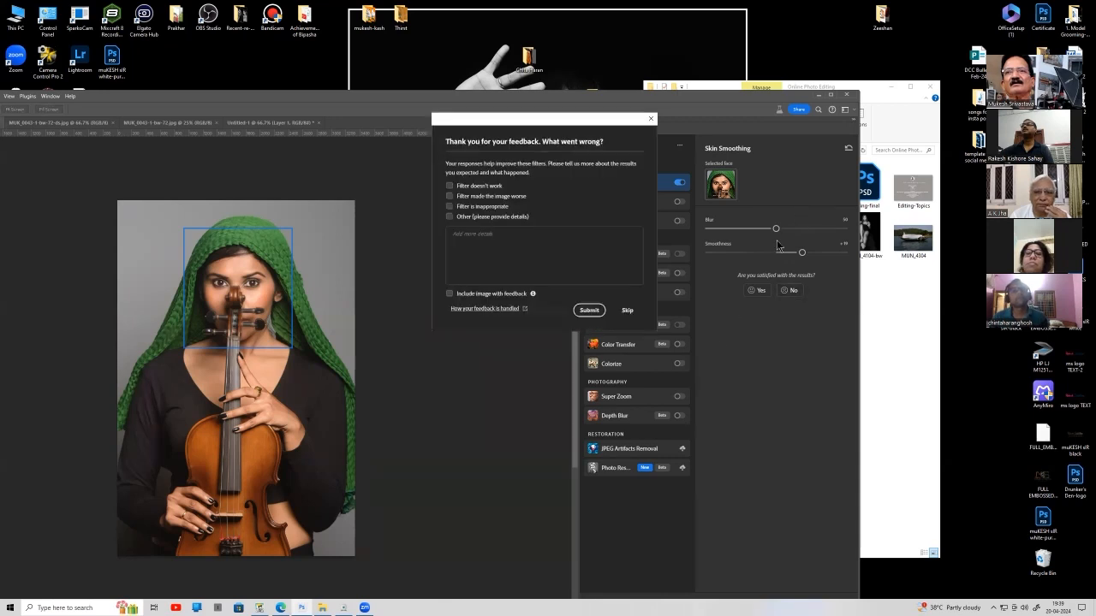
scroll(706, 411, down, 5)
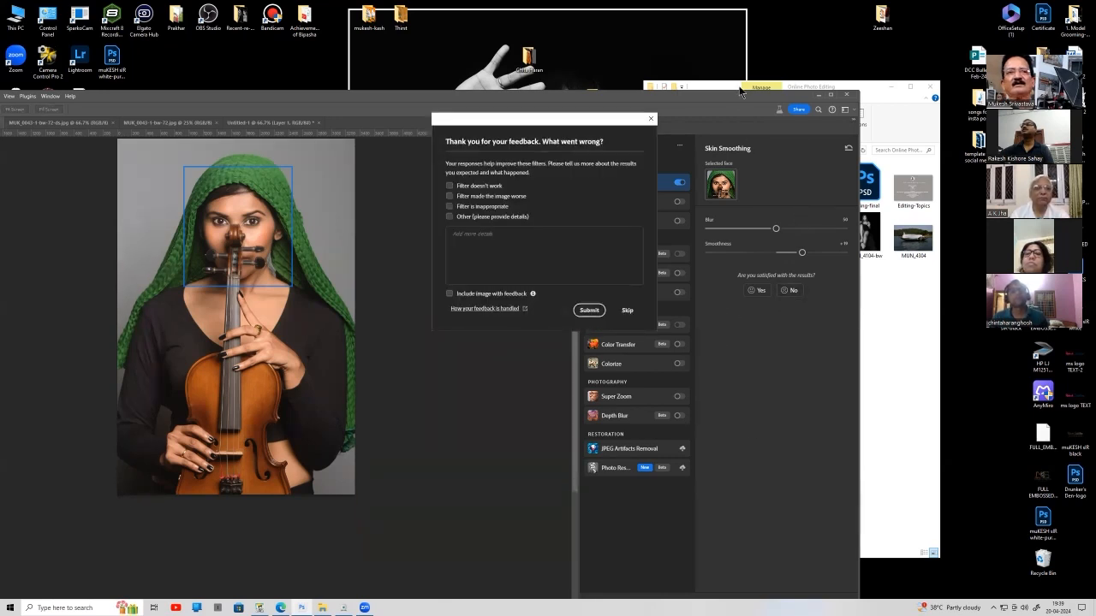
double_click(741, 92)
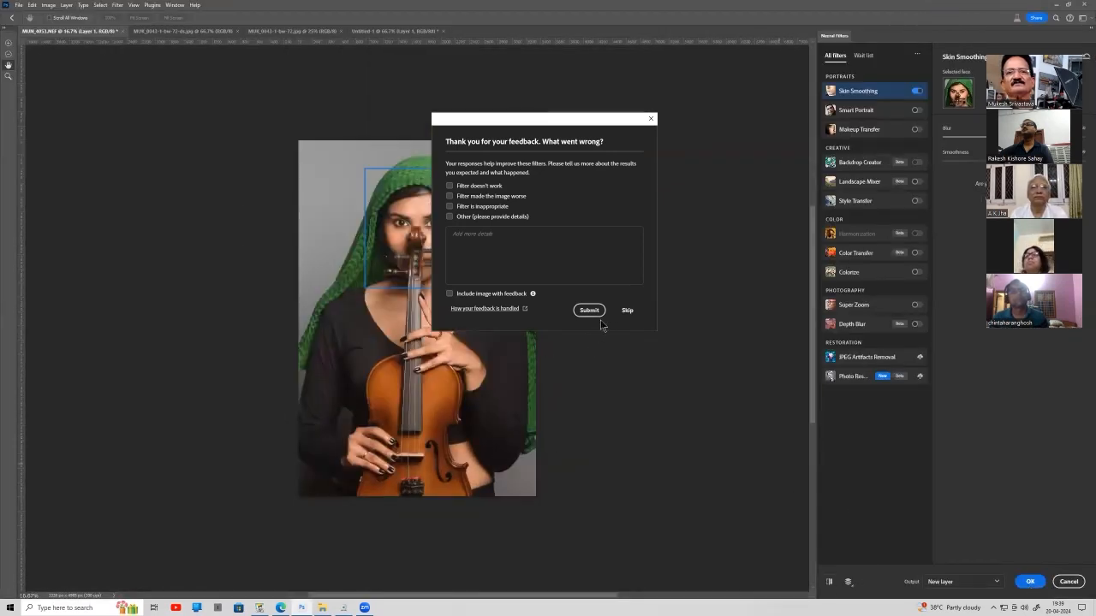
click(626, 310)
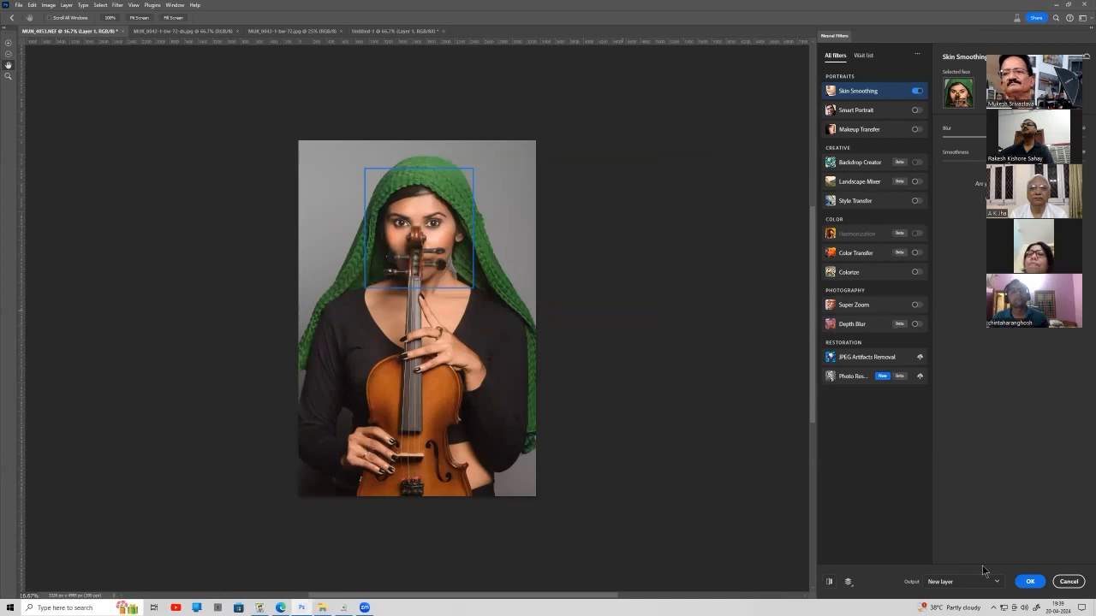
click(1027, 581)
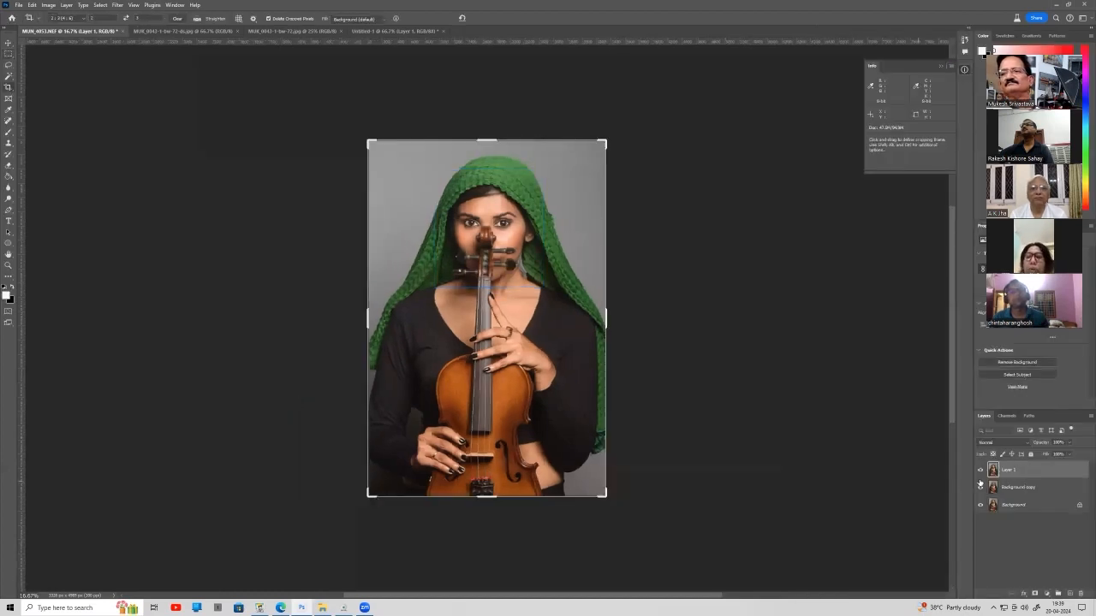
Compare the woman's face close up with the skin-smoothed Layer 1 hidden and shown.
click(980, 470)
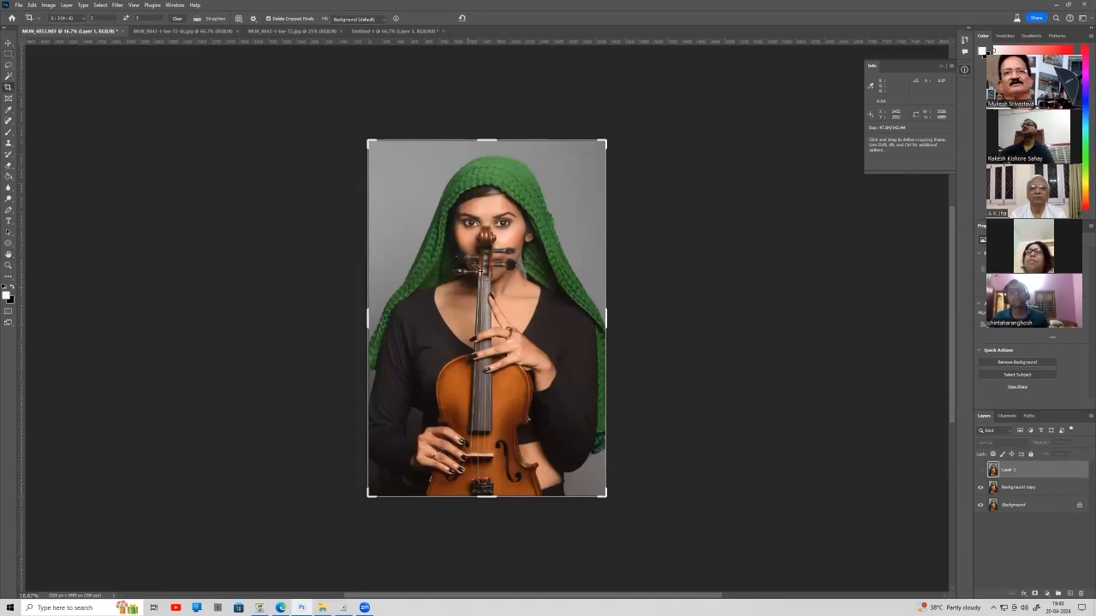
key(z)
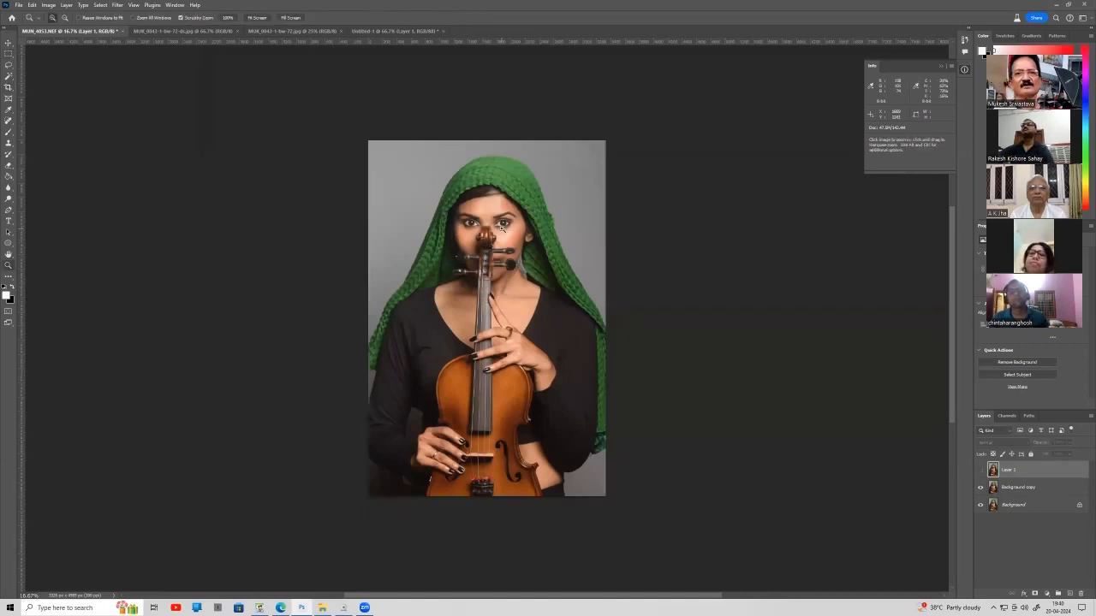
click(502, 227)
click(499, 219)
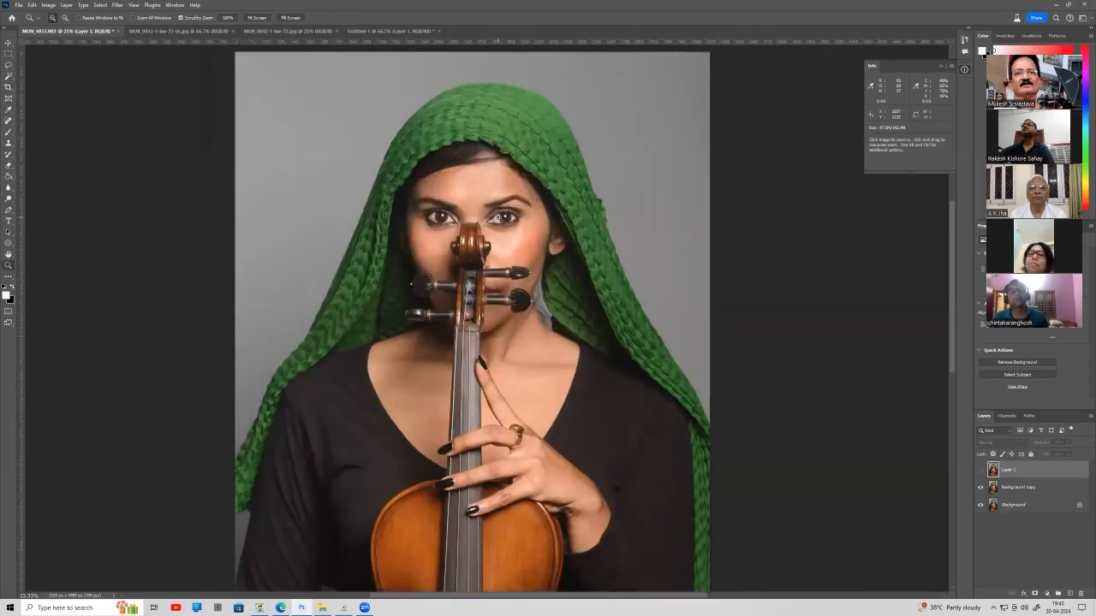
click(497, 218)
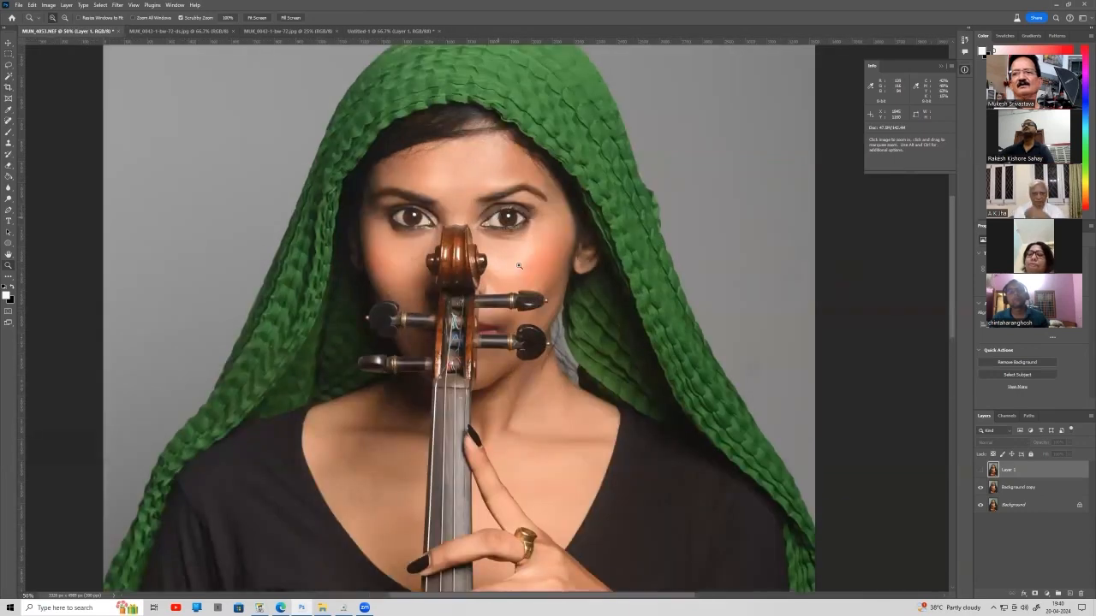
click(497, 218)
key(c)
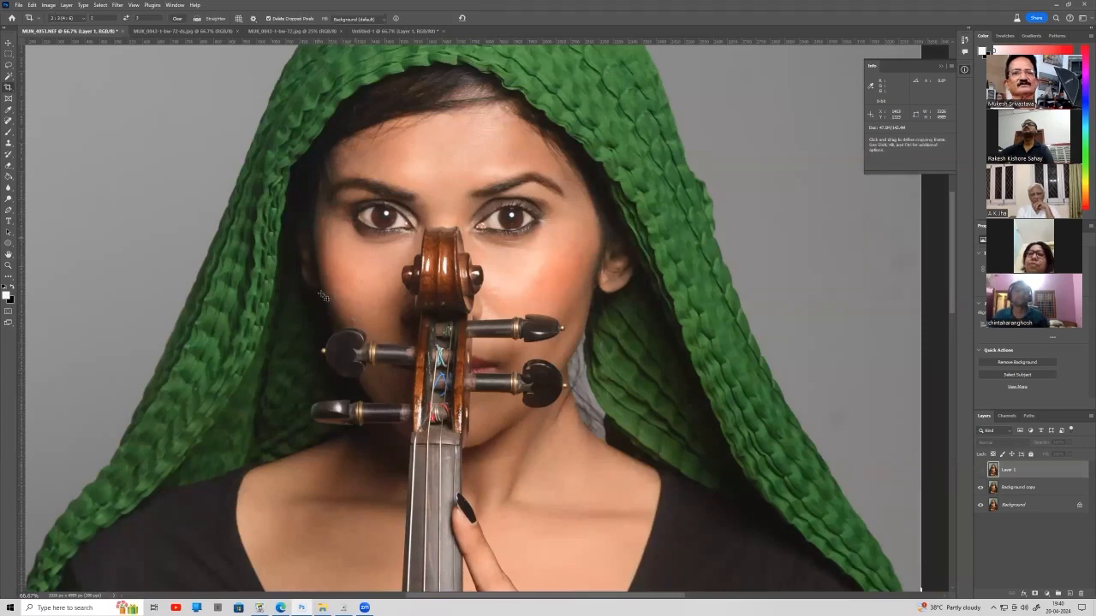
click(976, 470)
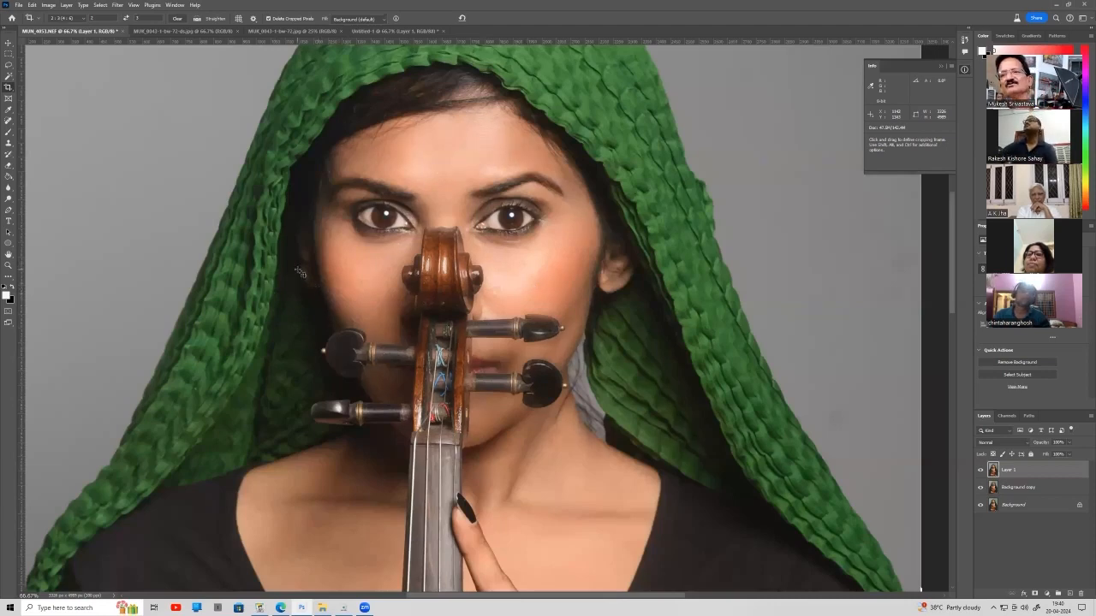
Duplicate the image as MUN_4053 copy and delete the skin-smoothed Layer 1 from the duplicate.
click(64, 6)
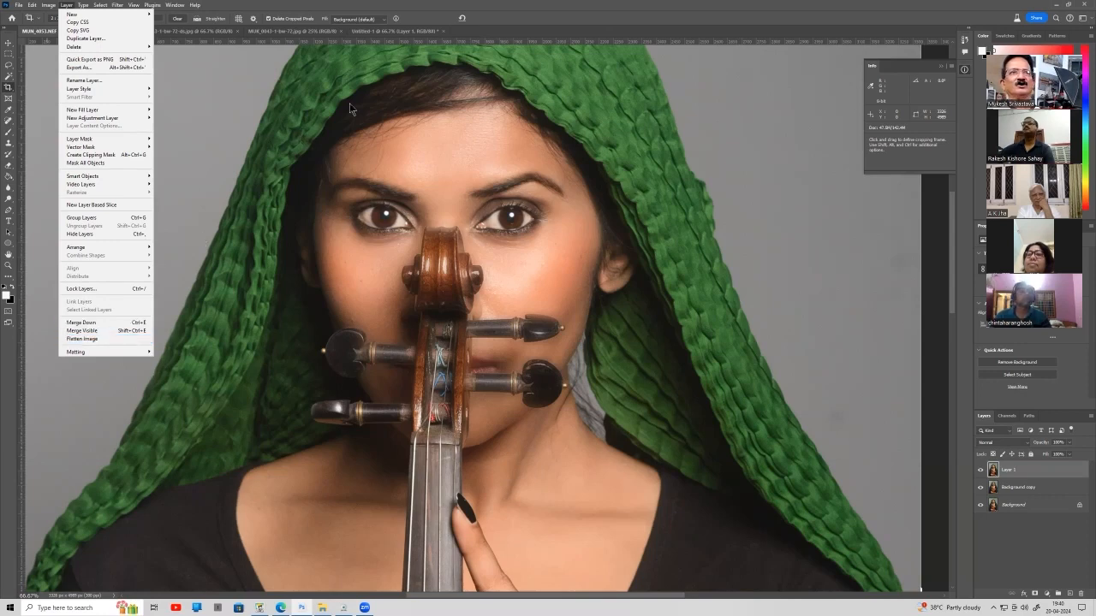
mouse_move(44, 5)
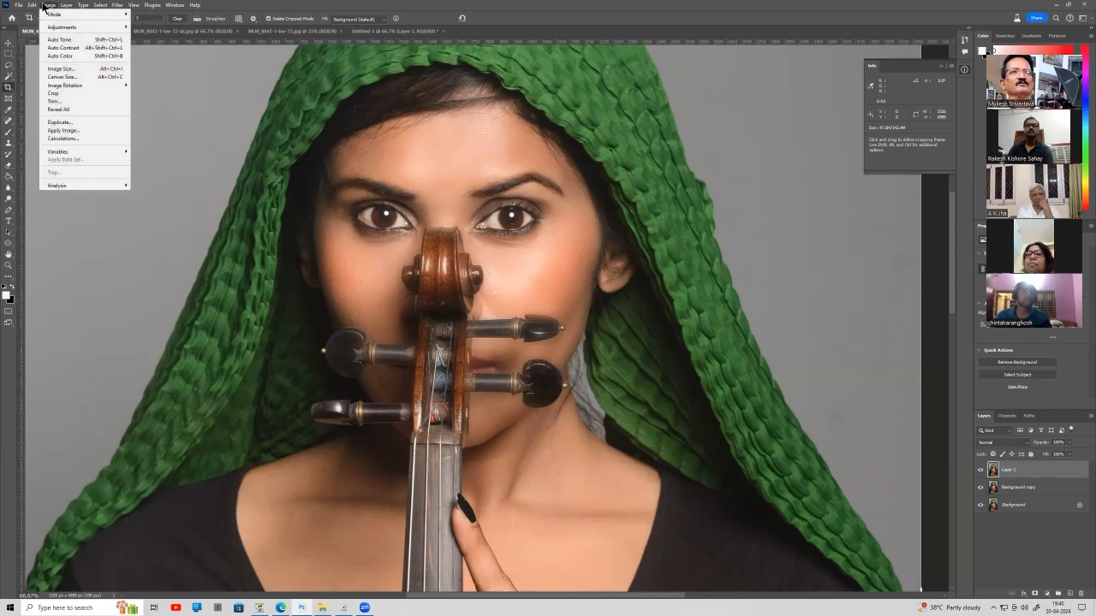
click(63, 125)
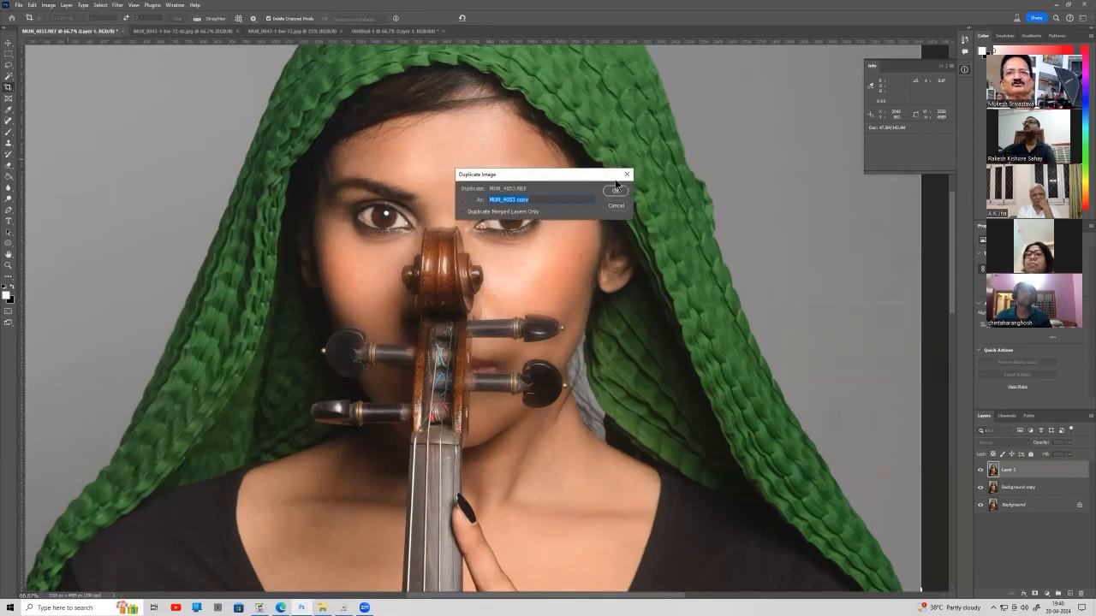
click(616, 189)
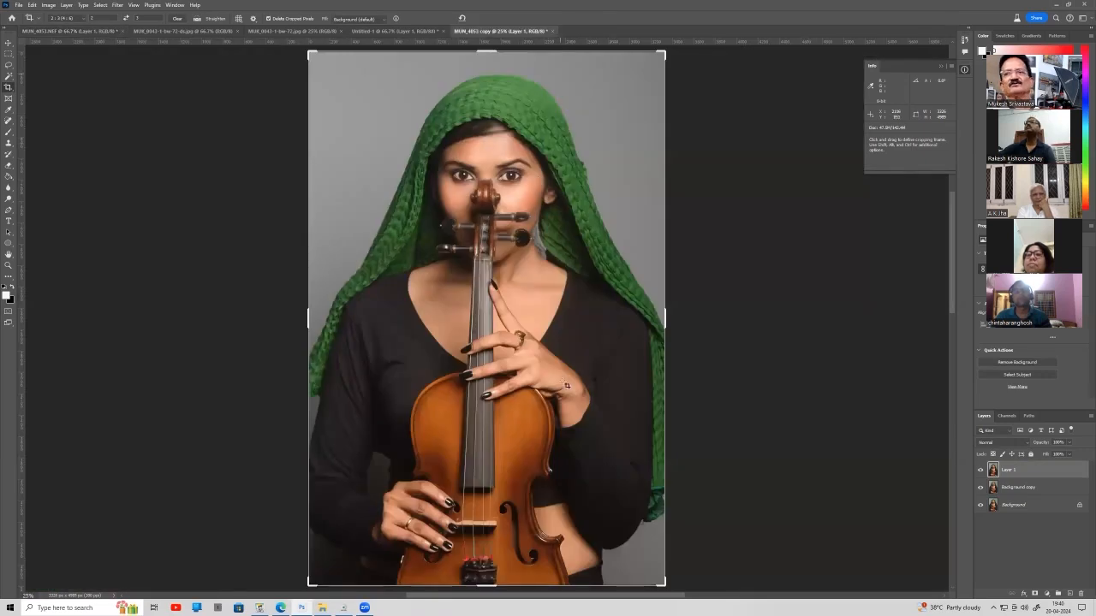
drag(985, 467, 1079, 593)
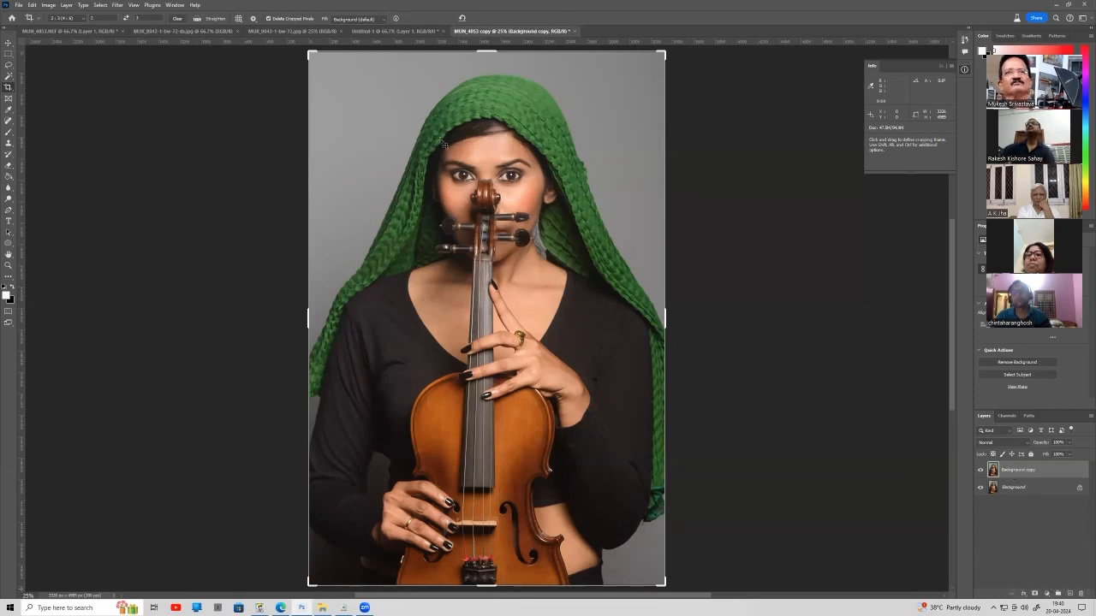
Open the Portraiture 3 filter on the Background copy layer and sample the woman's skin tones for the skin mask.
click(117, 5)
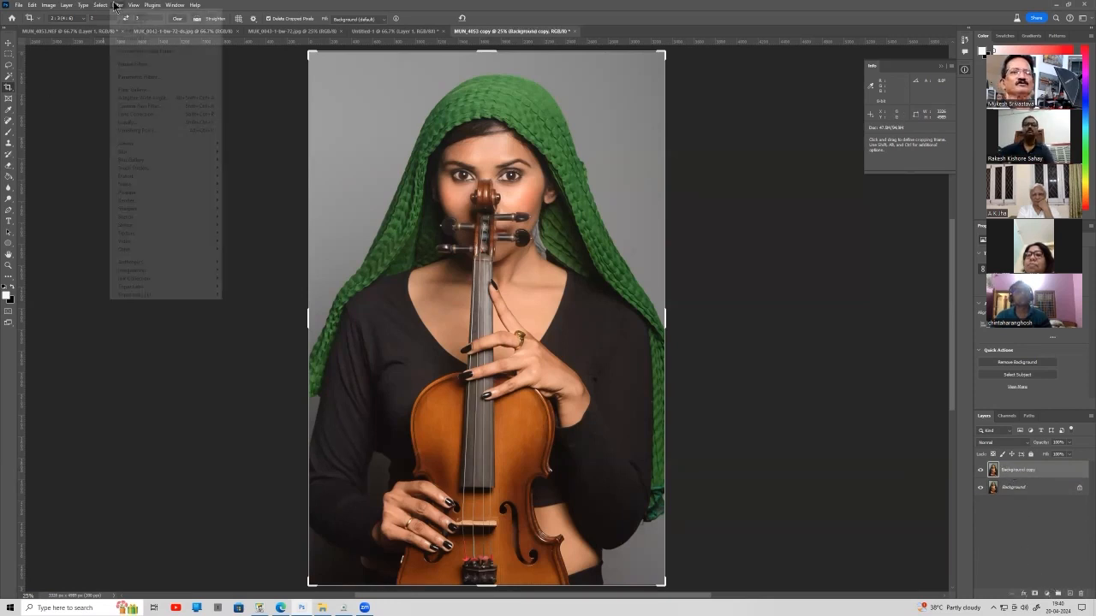
mouse_move(137, 271)
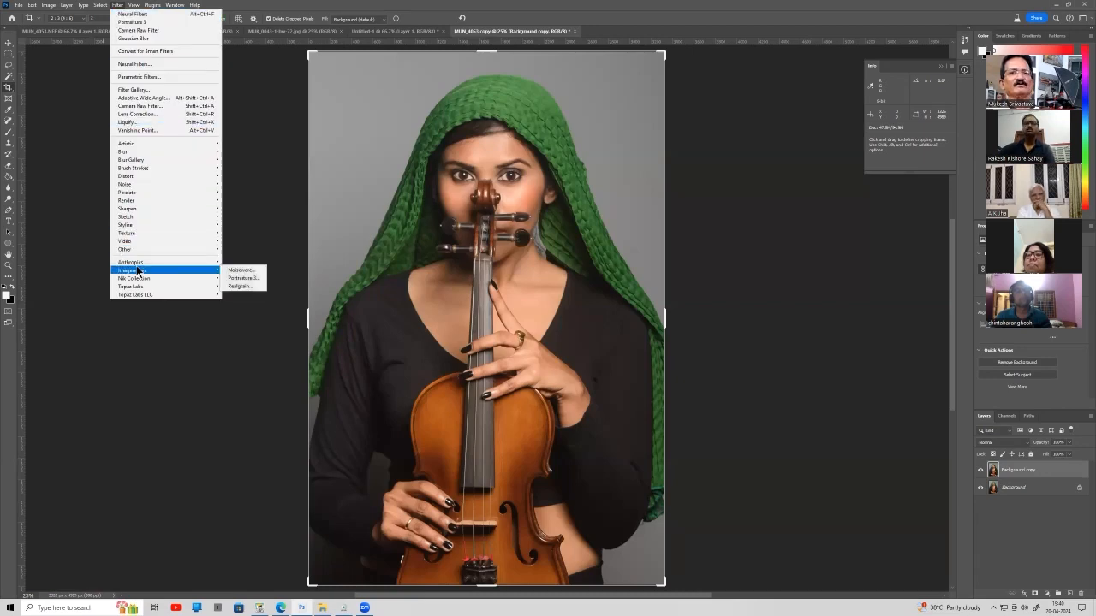
click(242, 279)
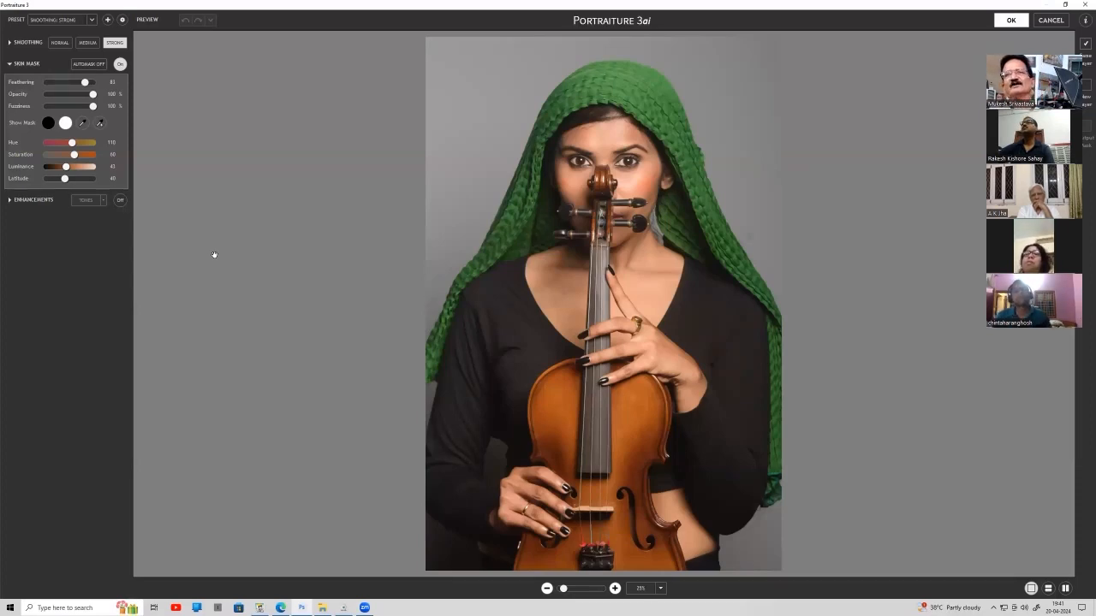
click(83, 124)
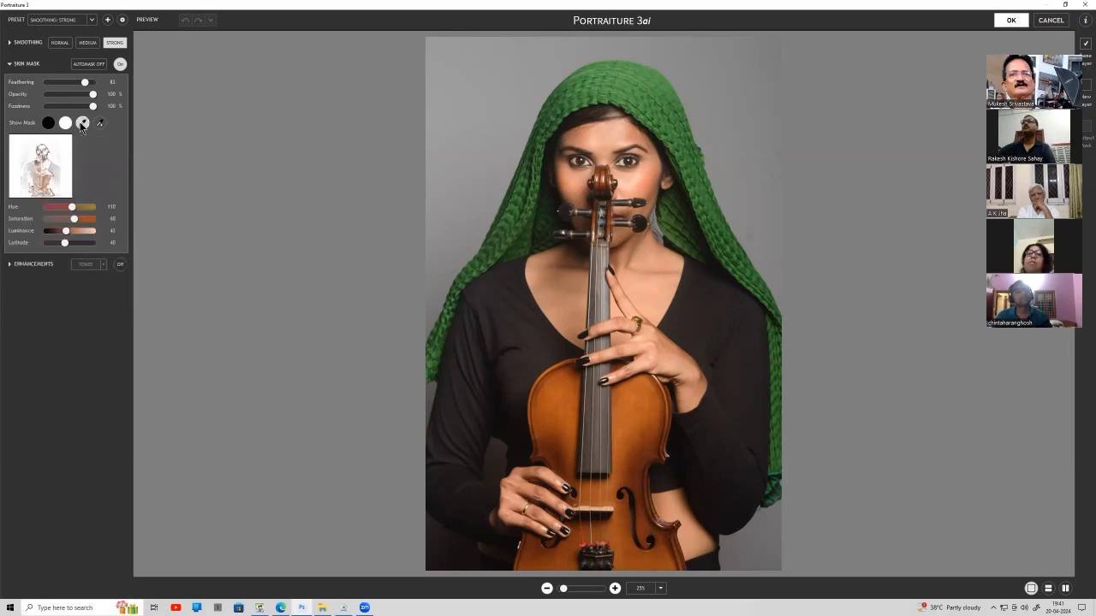
click(557, 296)
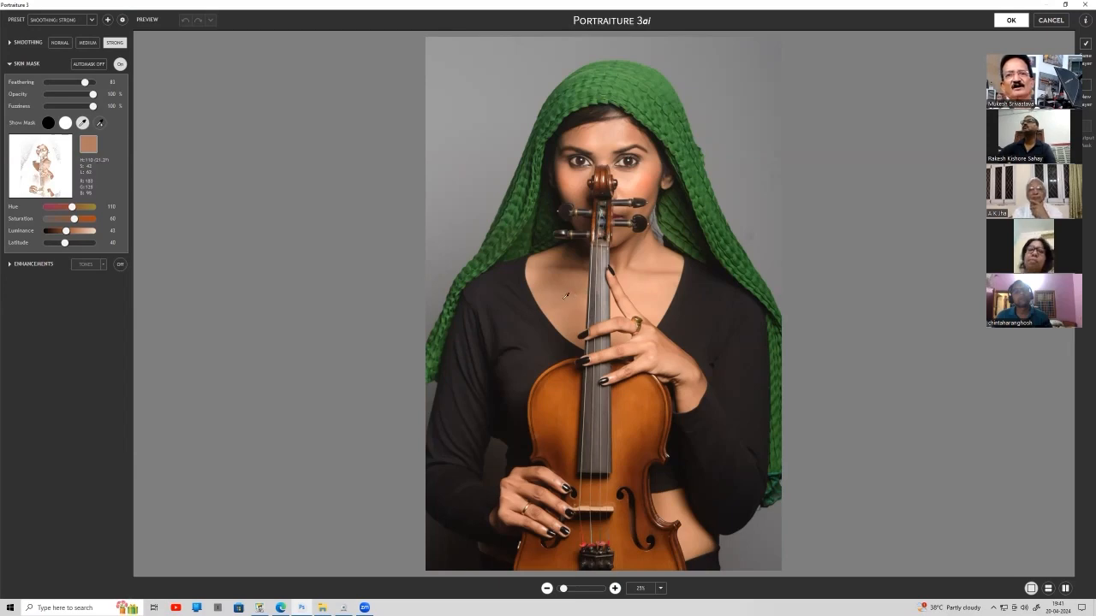
click(564, 297)
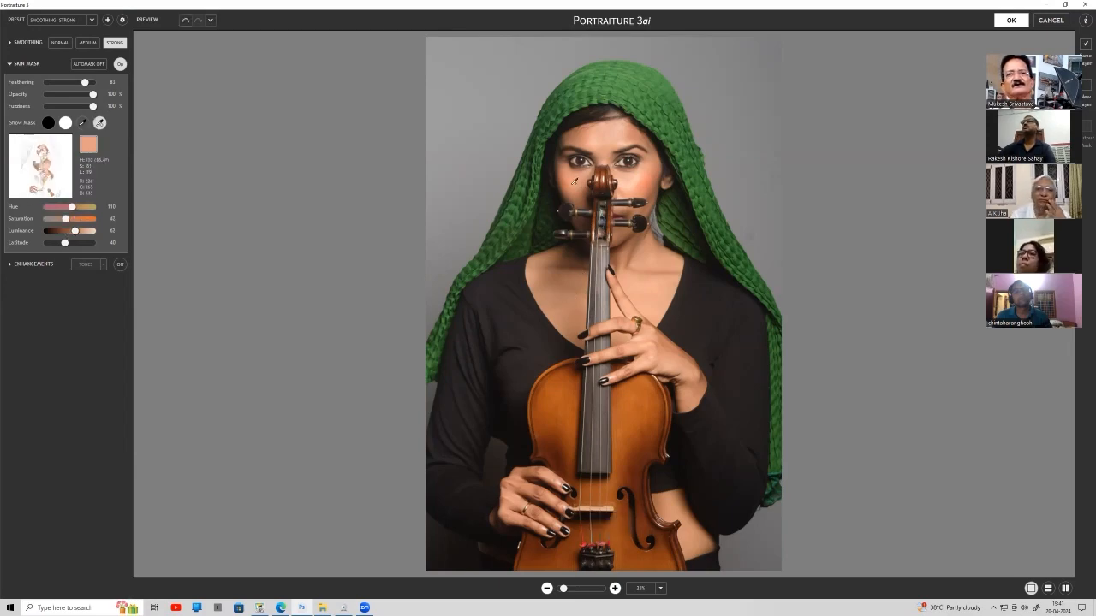
click(691, 531)
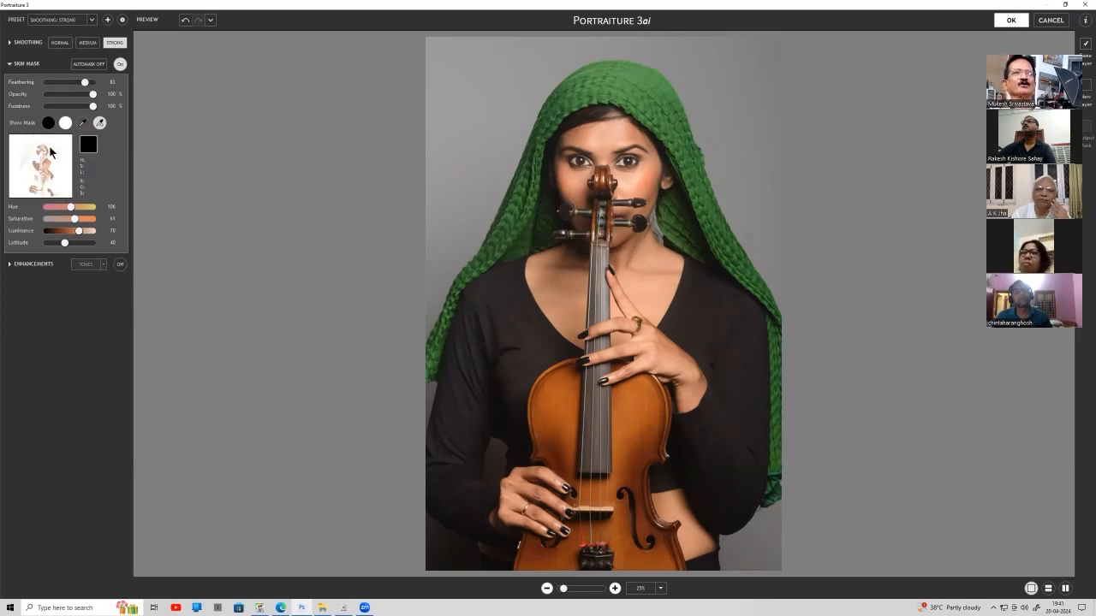
Choose the Smoothing: Strong preset in Portraiture and apply the filter to the portrait.
click(90, 19)
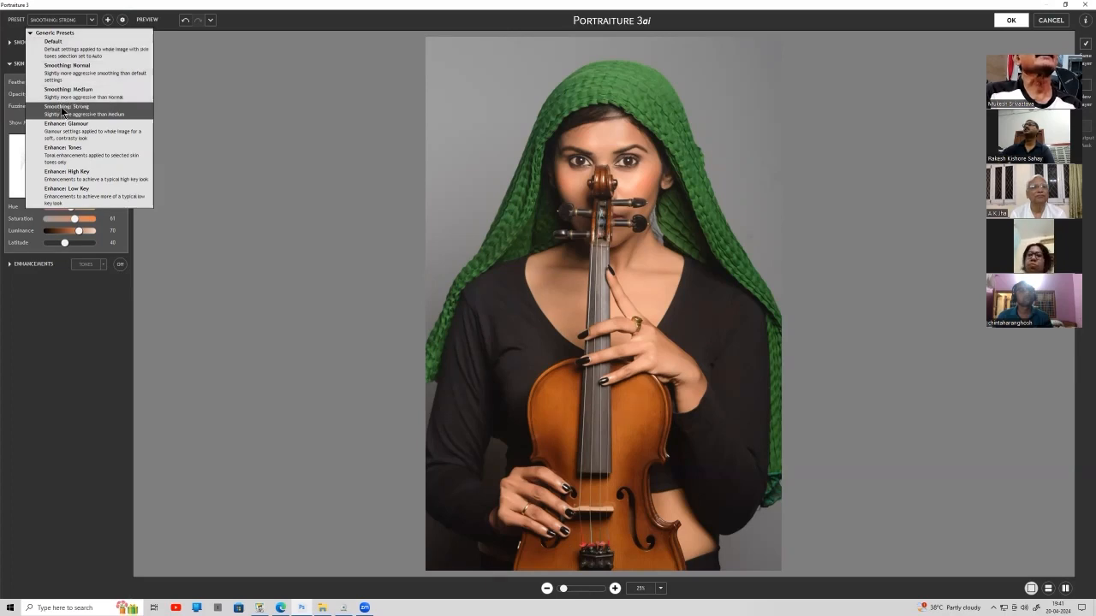
click(61, 109)
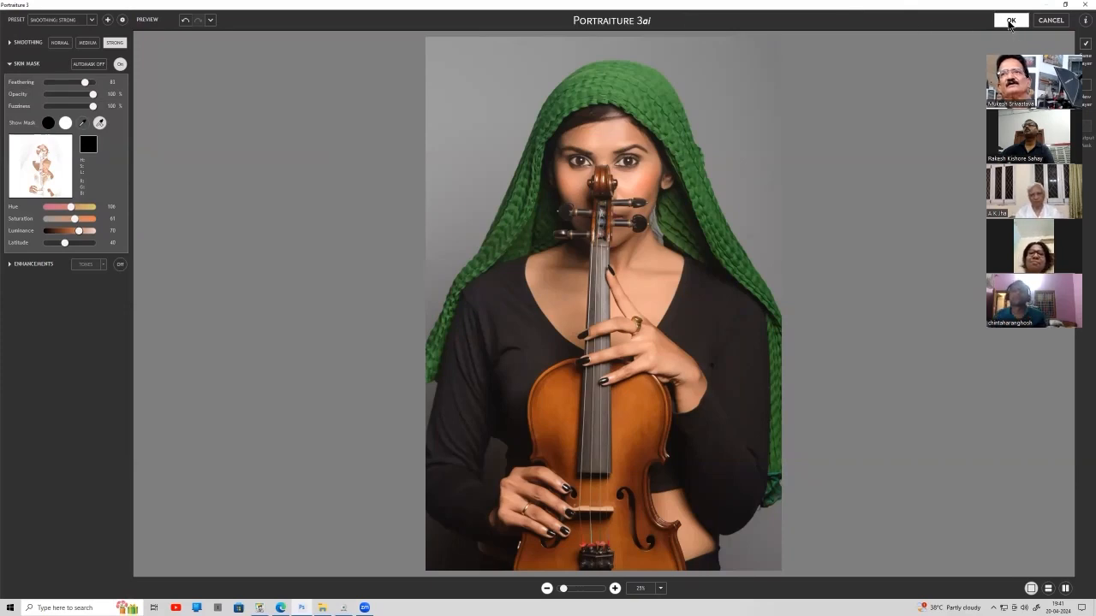
click(1010, 22)
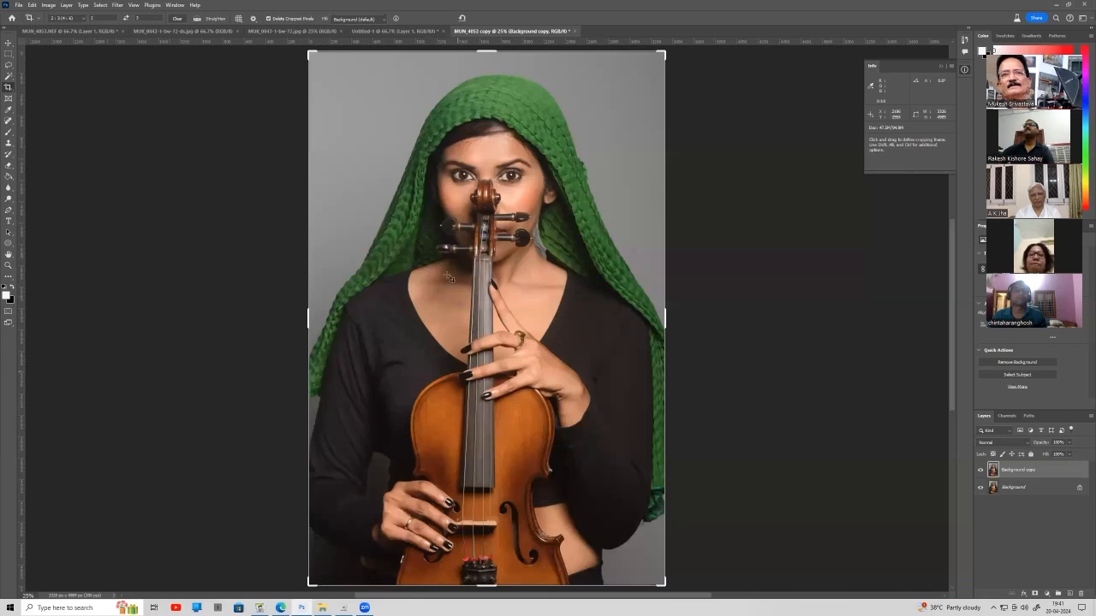
Add a layer mask to the Background copy layer smoothed with Portraiture.
key(z)
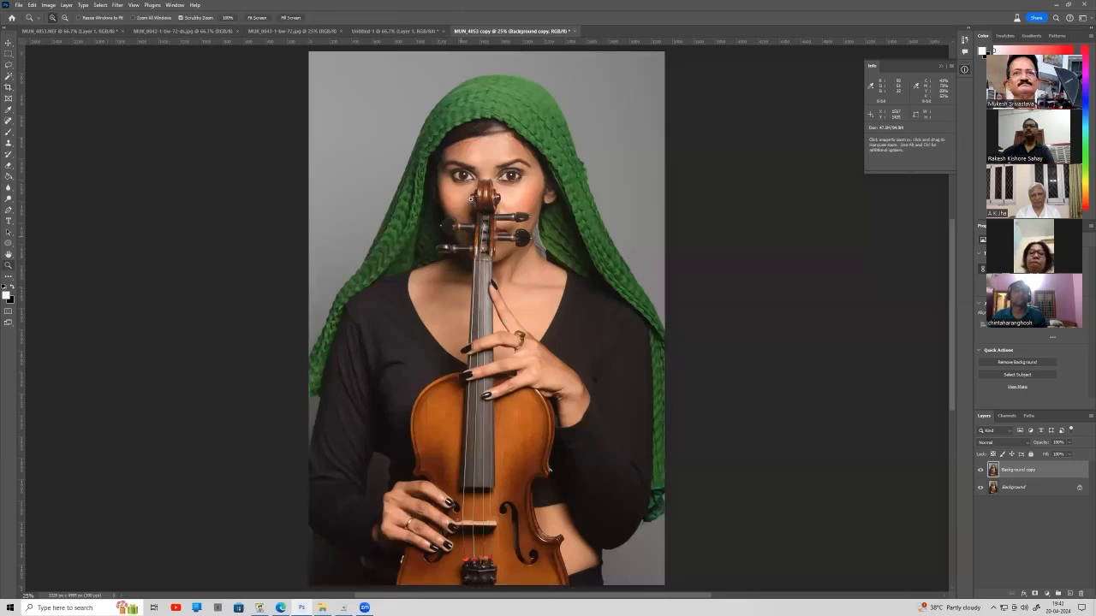
click(470, 197)
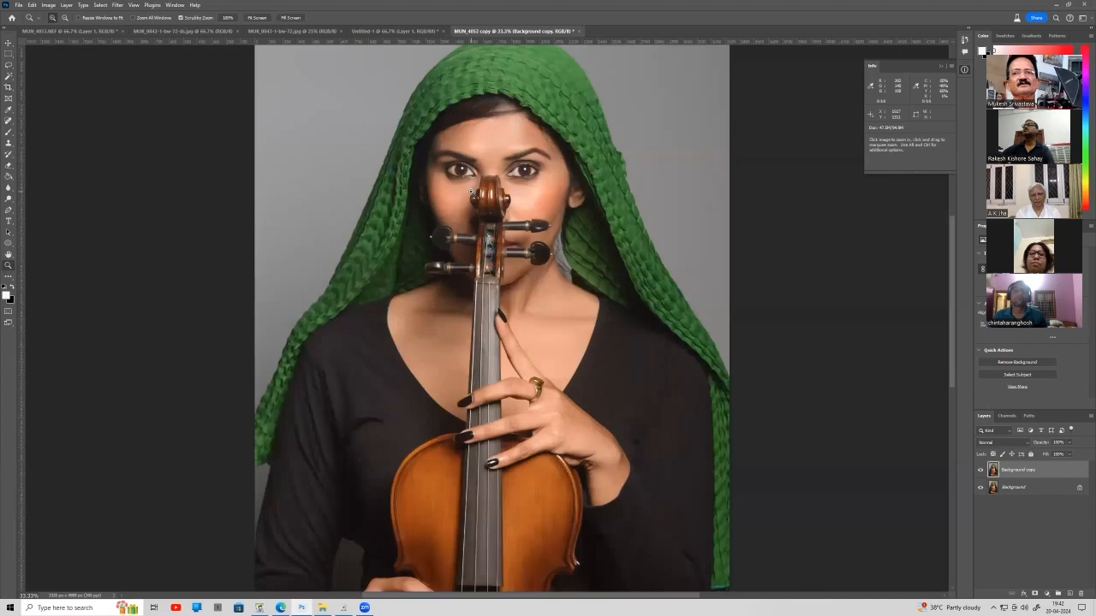
click(469, 197)
key(c)
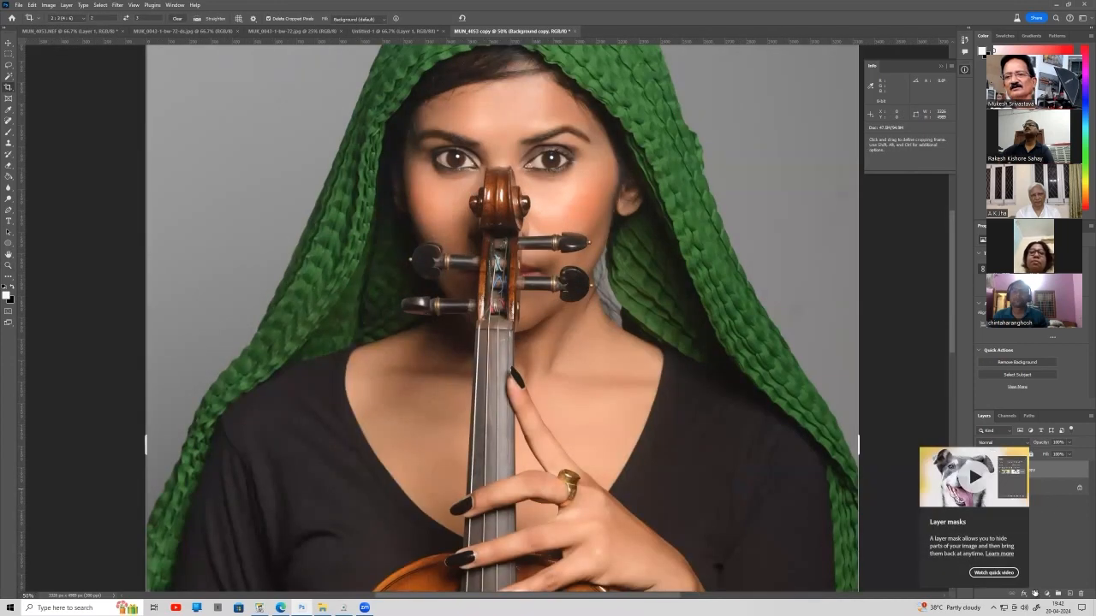
click(1034, 592)
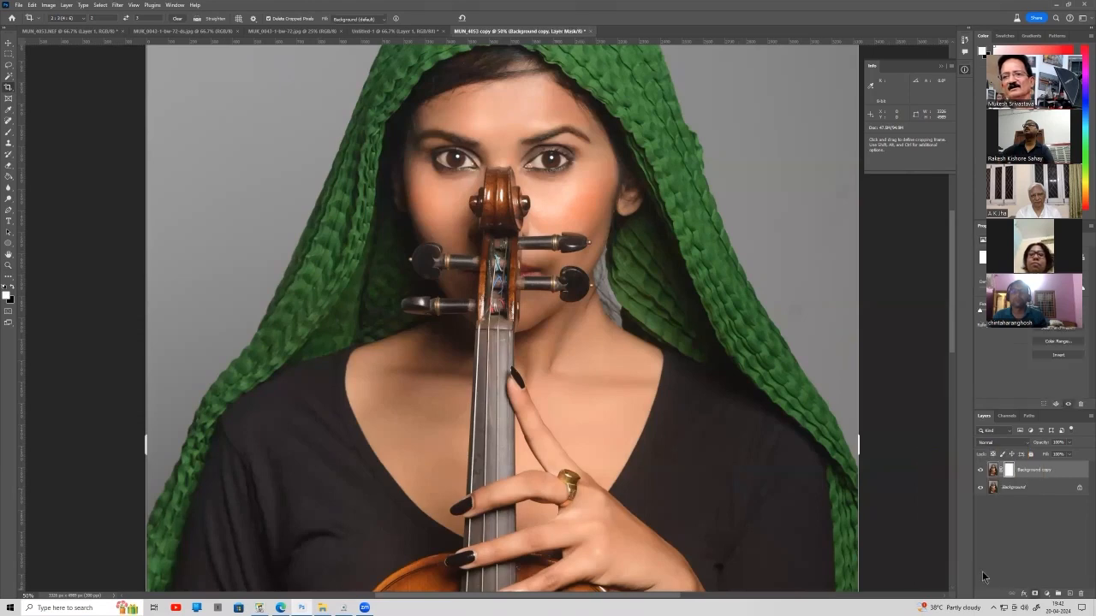
Invert the Background copy's layer mask to black and set the Brush tool's opacity to 49%.
click(10, 134)
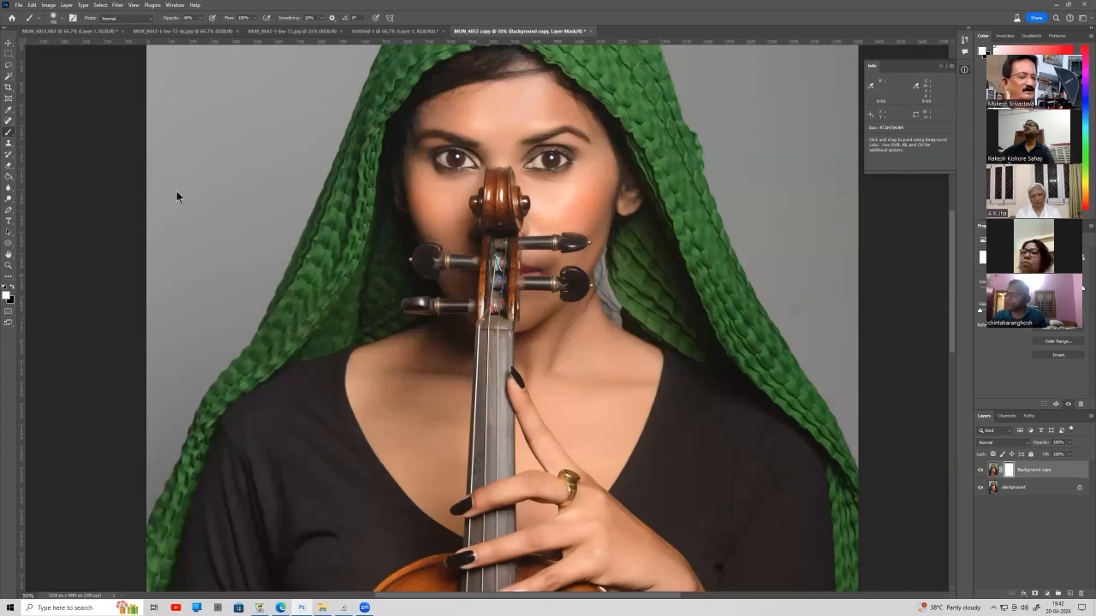
key(ctrl+i)
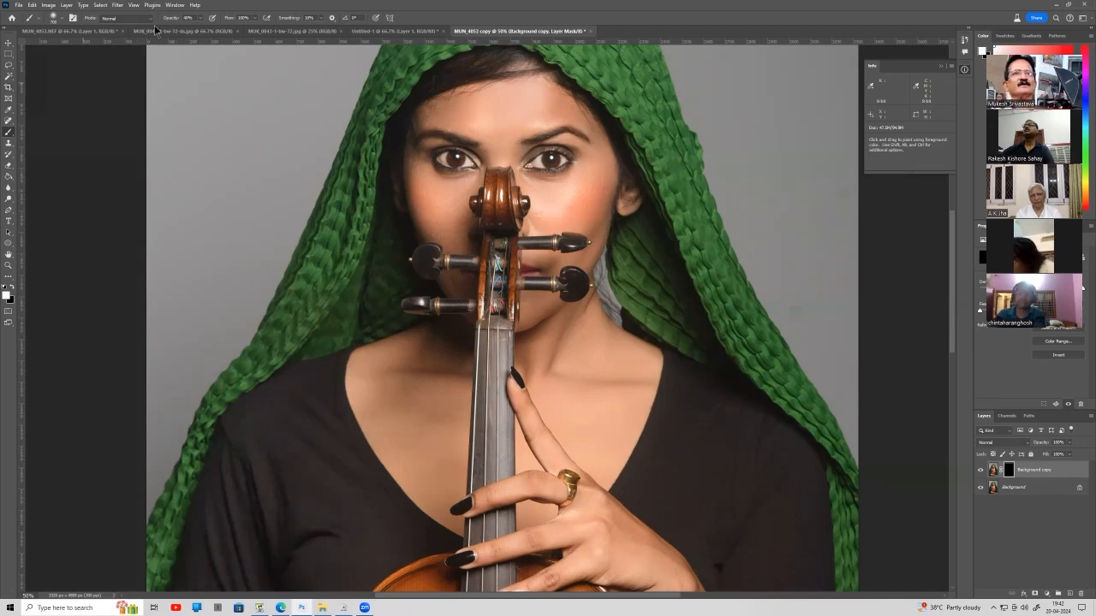
click(200, 19)
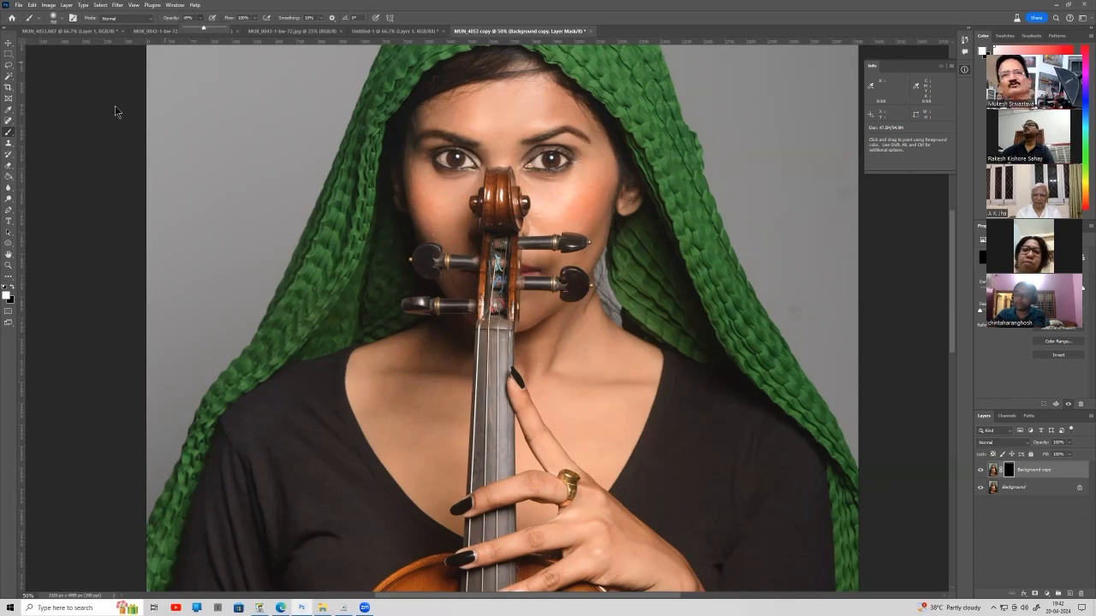
click(122, 153)
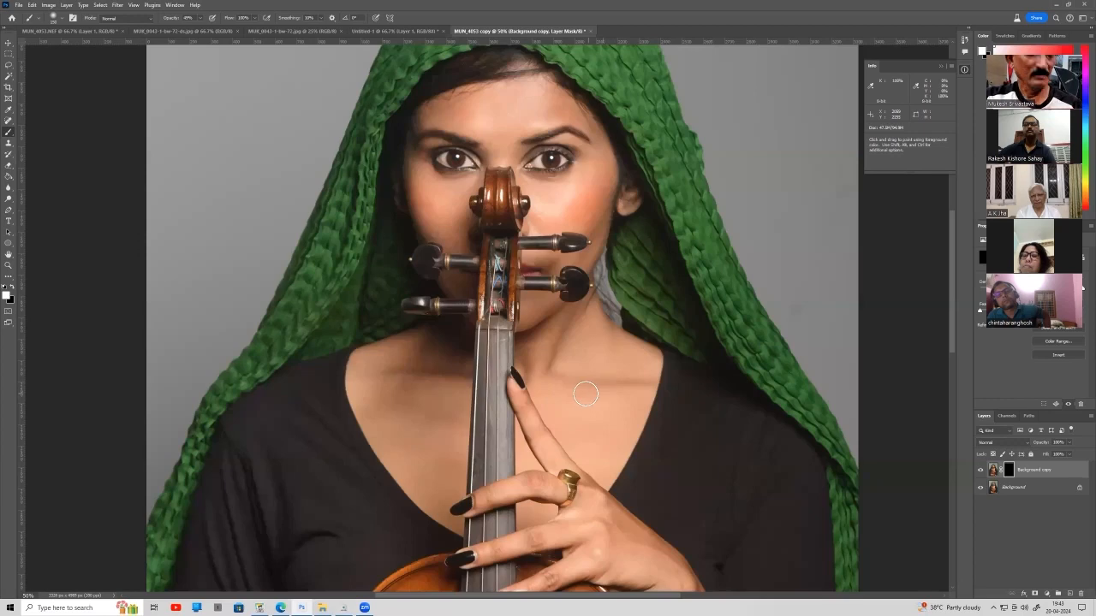
Paint white on the layer mask over the woman's face, neck and hands to reveal the smoothing, and raise the brush opacity to 100%.
drag(585, 393, 534, 226)
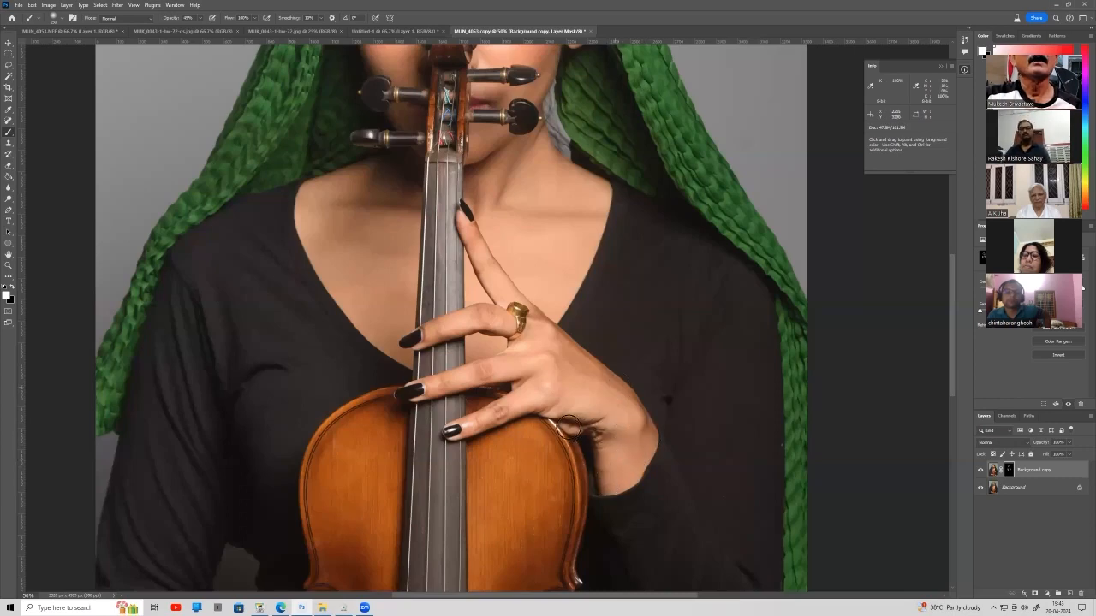
drag(578, 446, 525, 199)
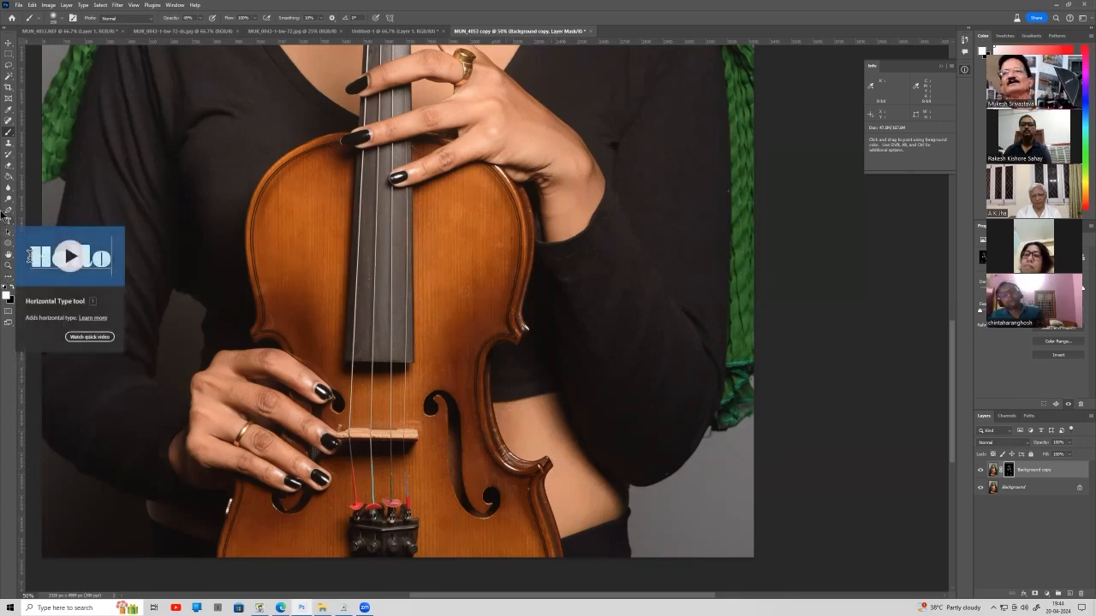
drag(200, 21, 212, 28)
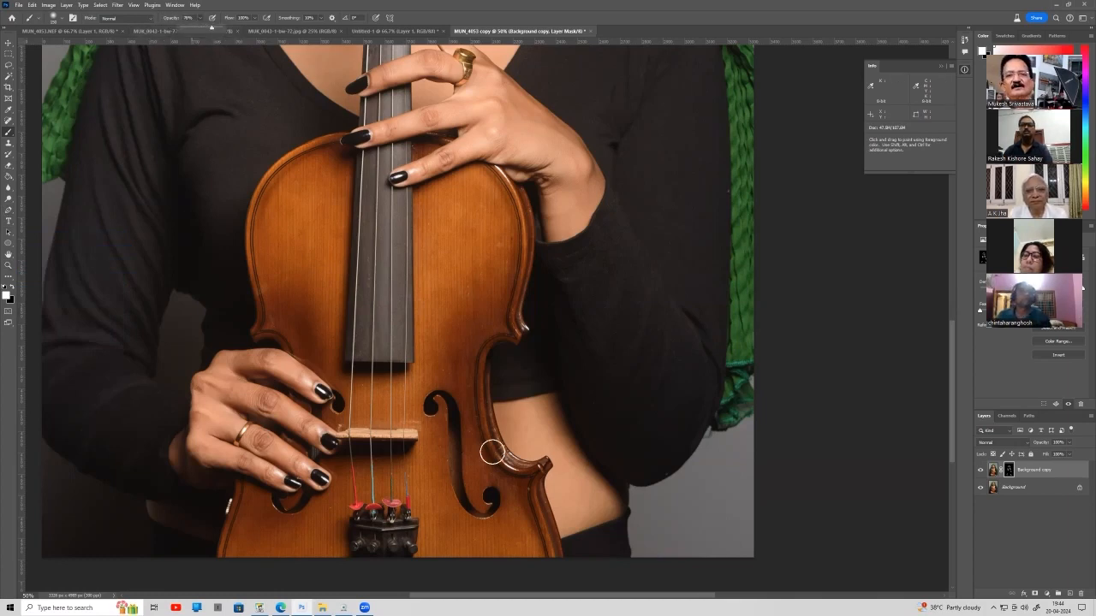
key(0)
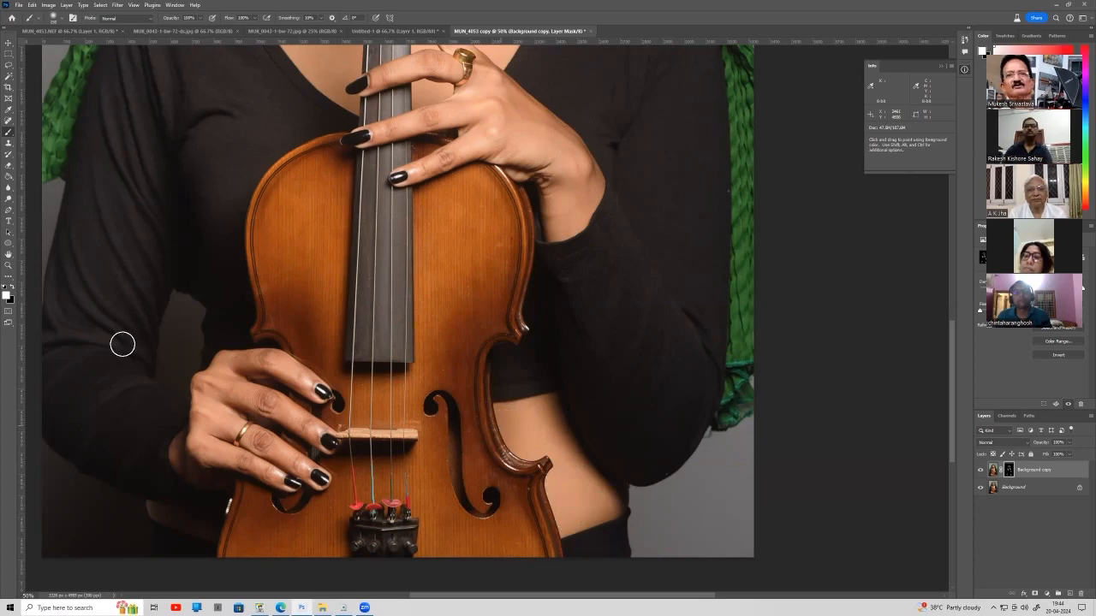
key(space)
drag(300, 346, 311, 396)
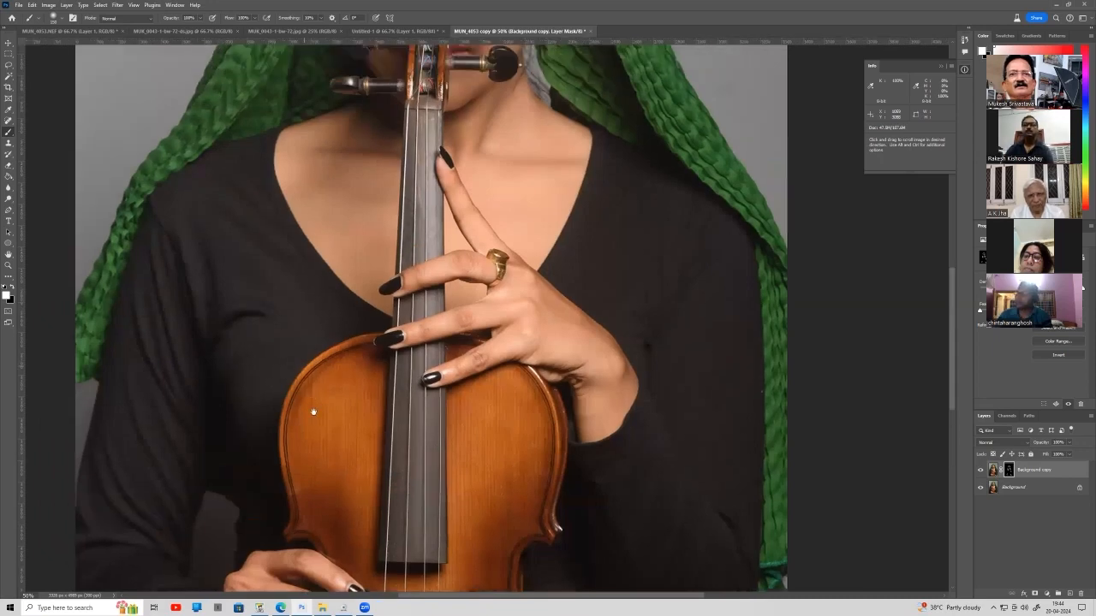
scroll(373, 208, up, 1)
drag(365, 185, 386, 329)
scroll(374, 318, up, 1)
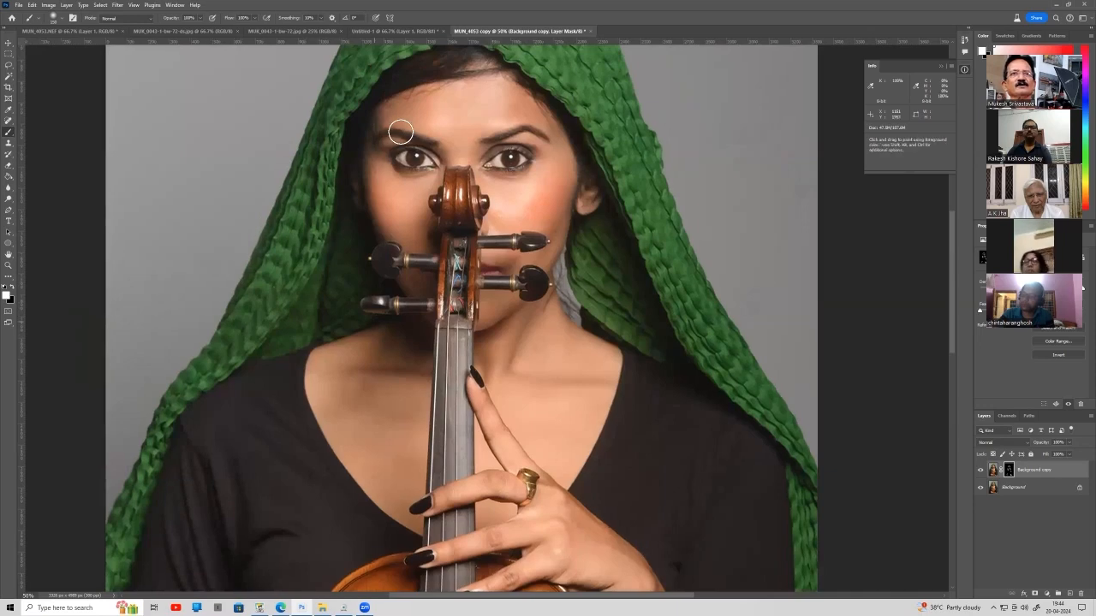
Compare the skin smoothing in MUN_4053.NEF with the Portraiture version in MUN_4053 copy at 50% zoom.
click(381, 32)
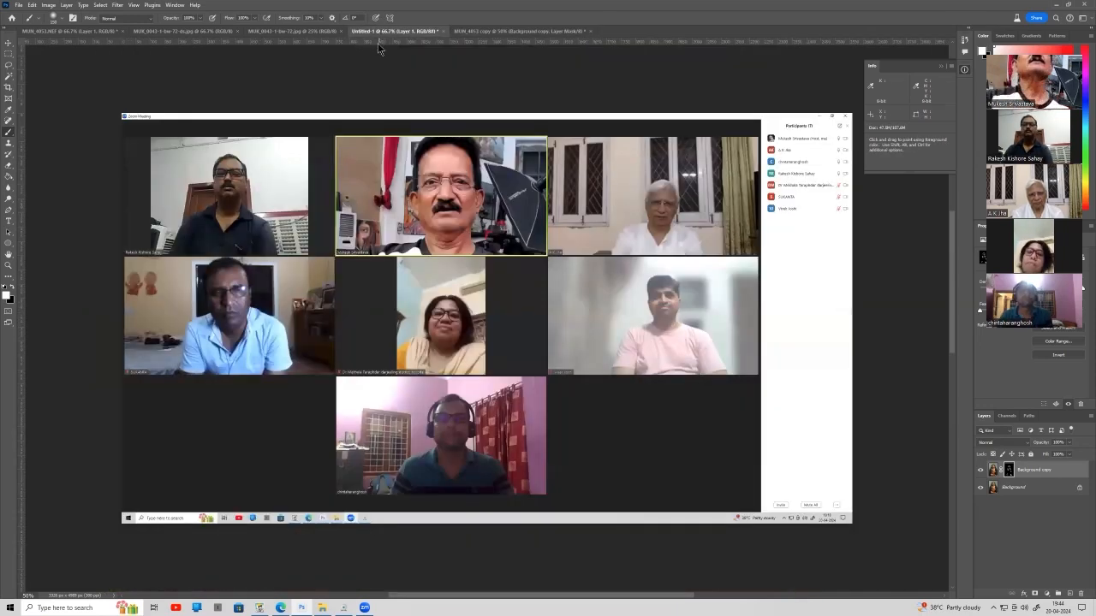
click(80, 34)
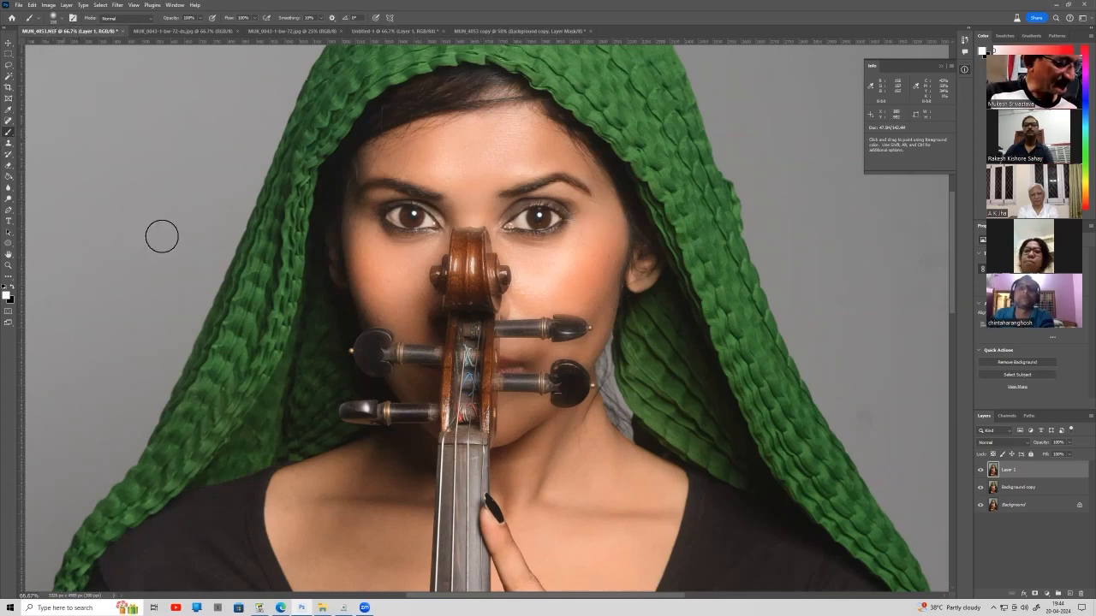
alt+click(210, 222)
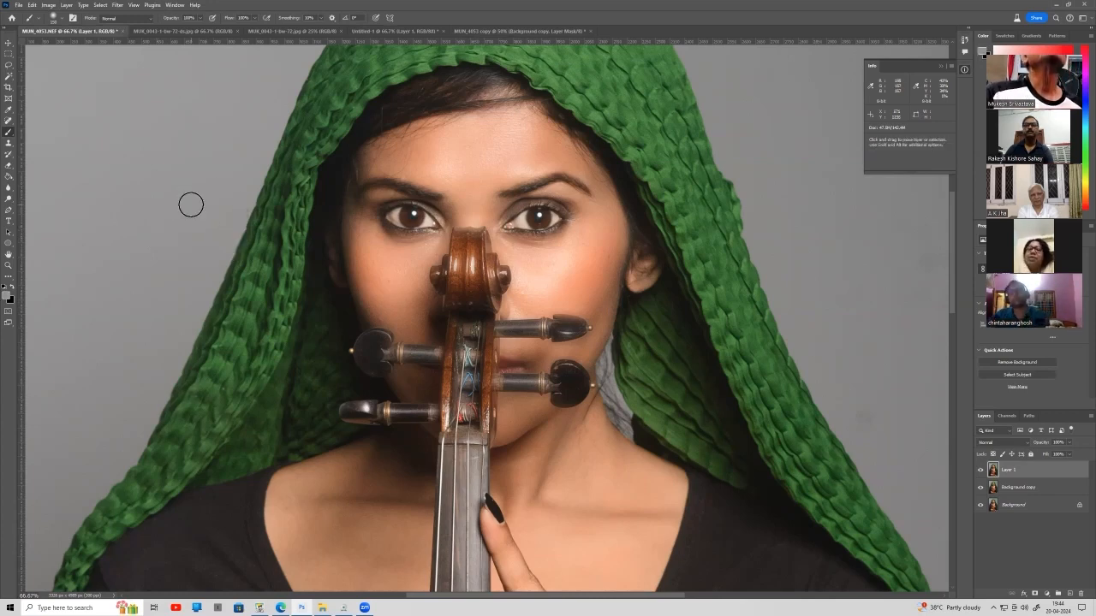
key(ctrl+minus)
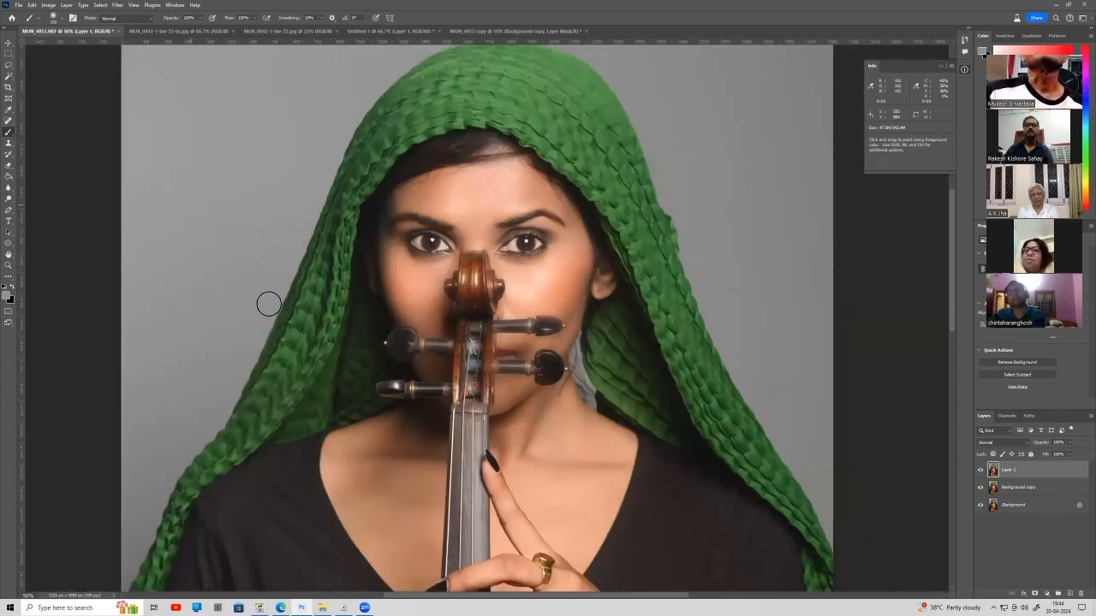
click(505, 33)
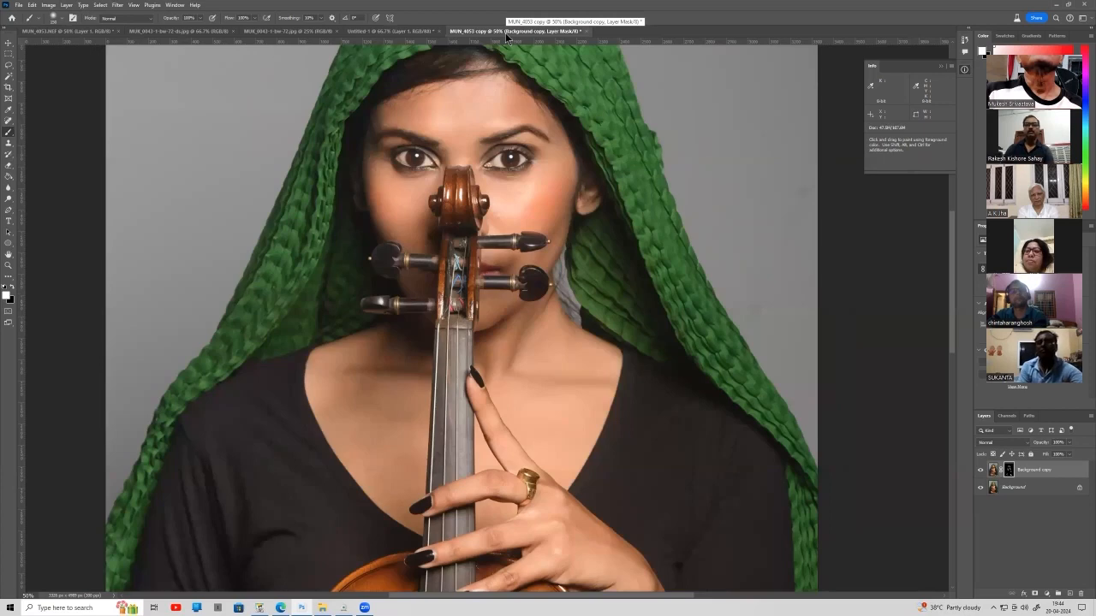
click(67, 34)
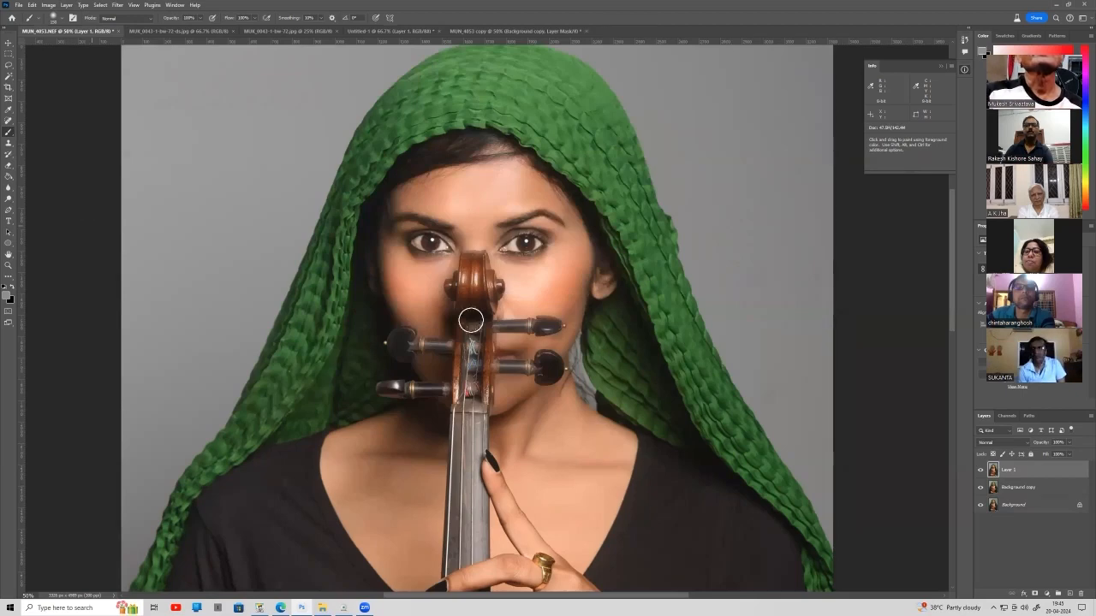
click(484, 36)
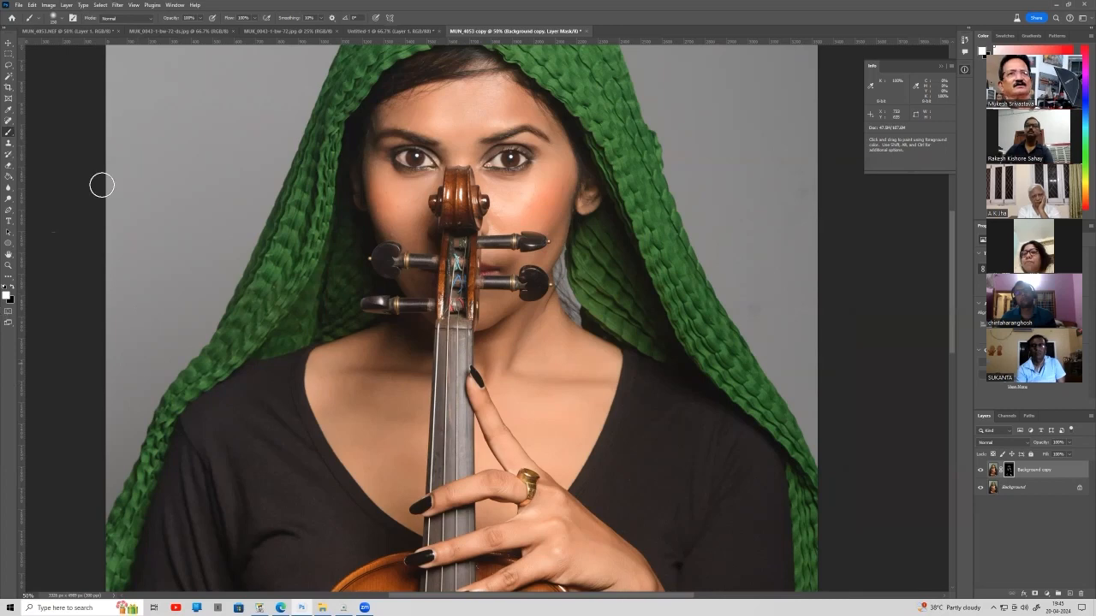
click(66, 33)
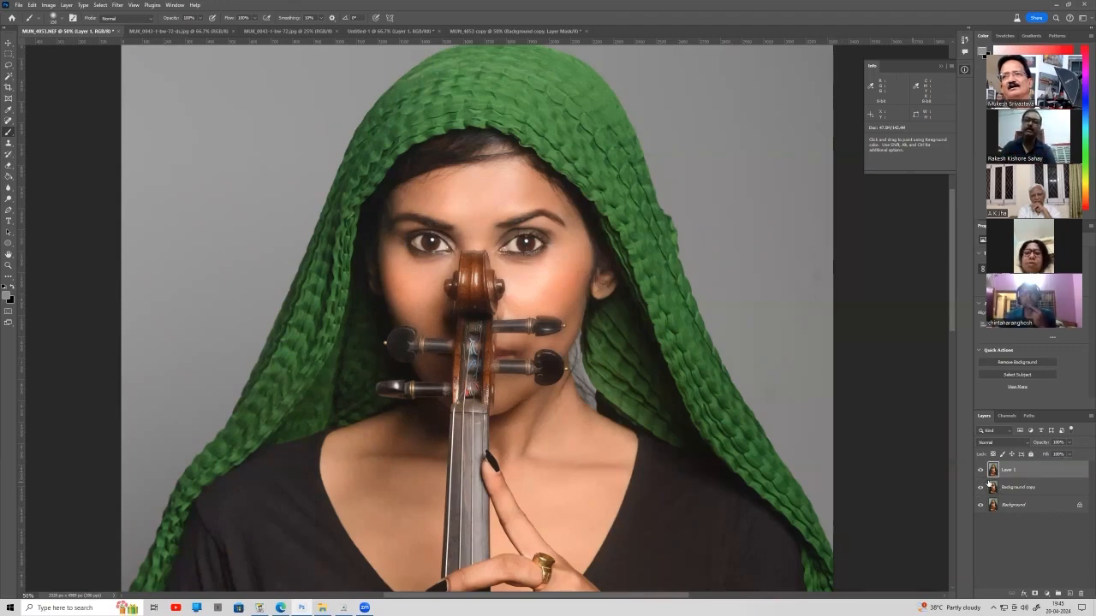
click(481, 35)
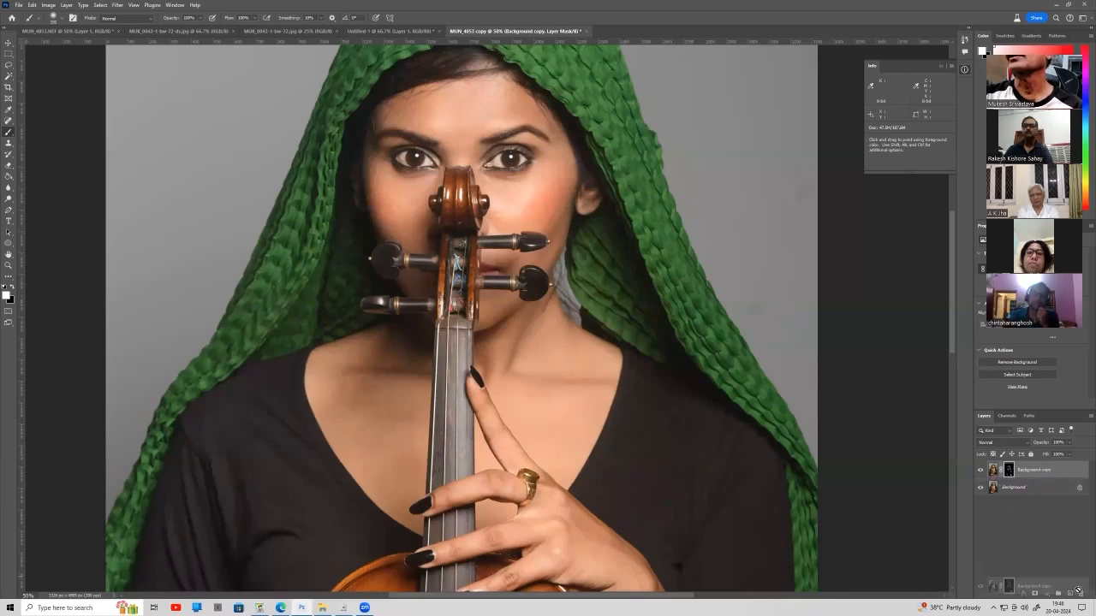
Delete the masked Background copy layer from MUN_4053 copy and duplicate the Background layer again.
key(Delete)
drag(1062, 472, 1069, 591)
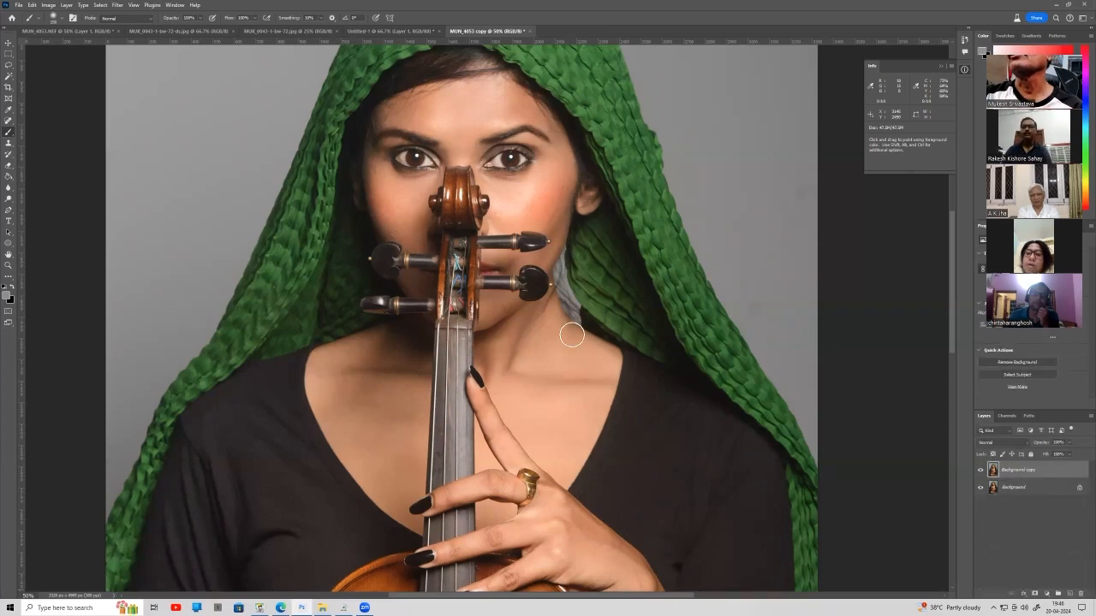
Apply Portraiture 3 to the new Background copy with the Smoothing: Strong preset, sampling skin tones from the neck, chest, face, hand and waist.
click(118, 5)
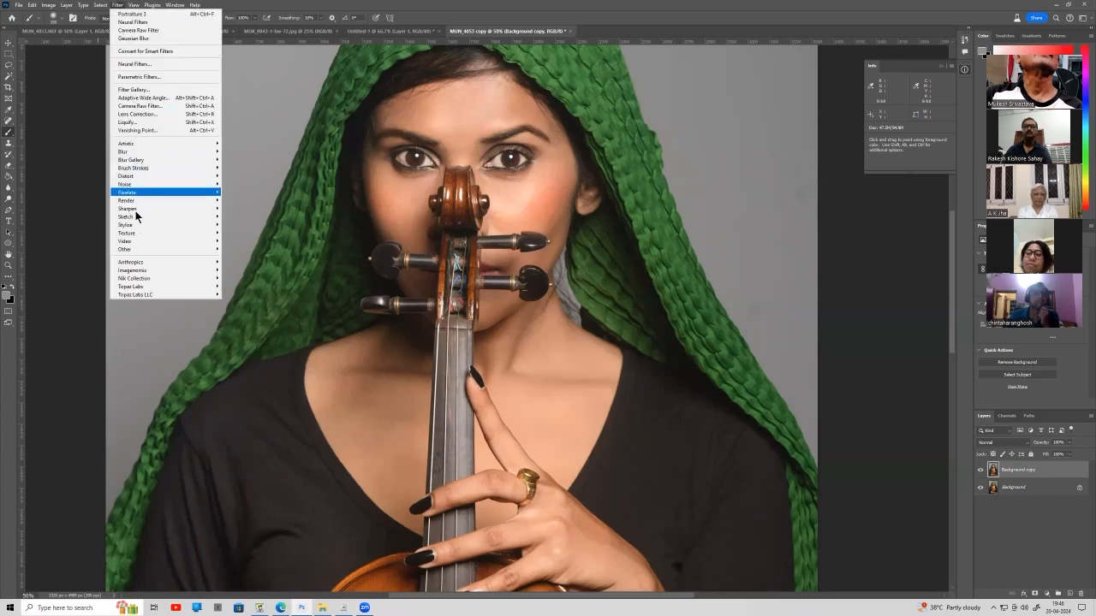
mouse_move(133, 271)
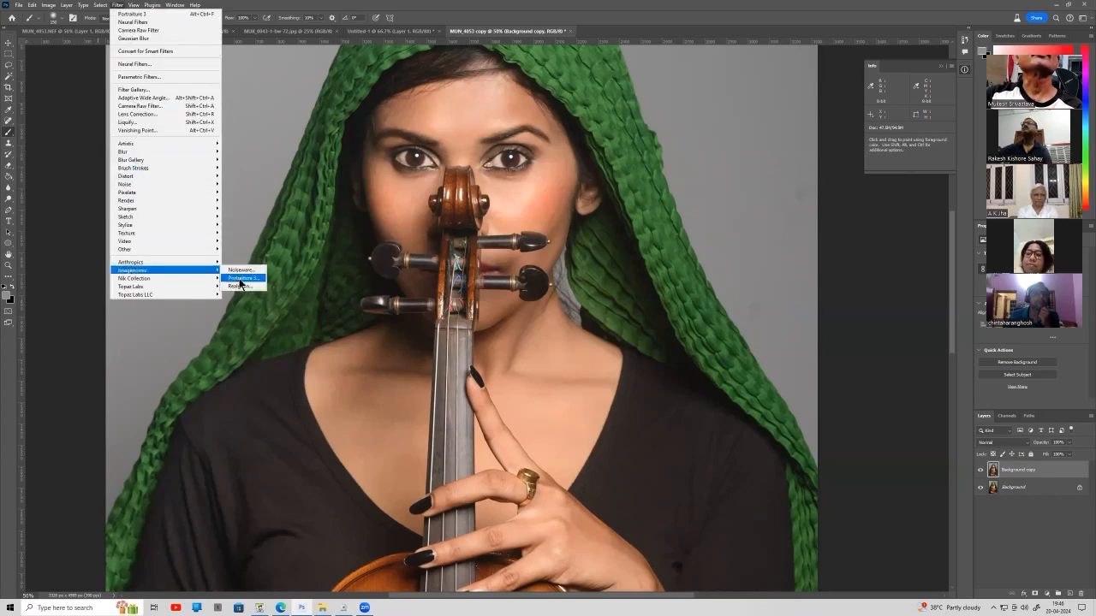
click(241, 279)
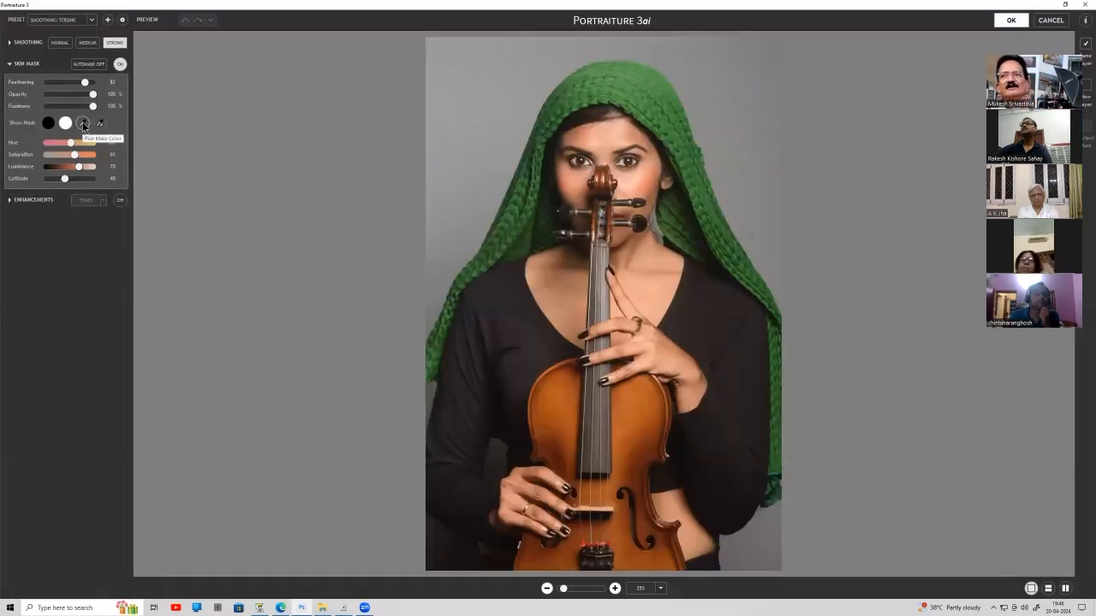
click(83, 123)
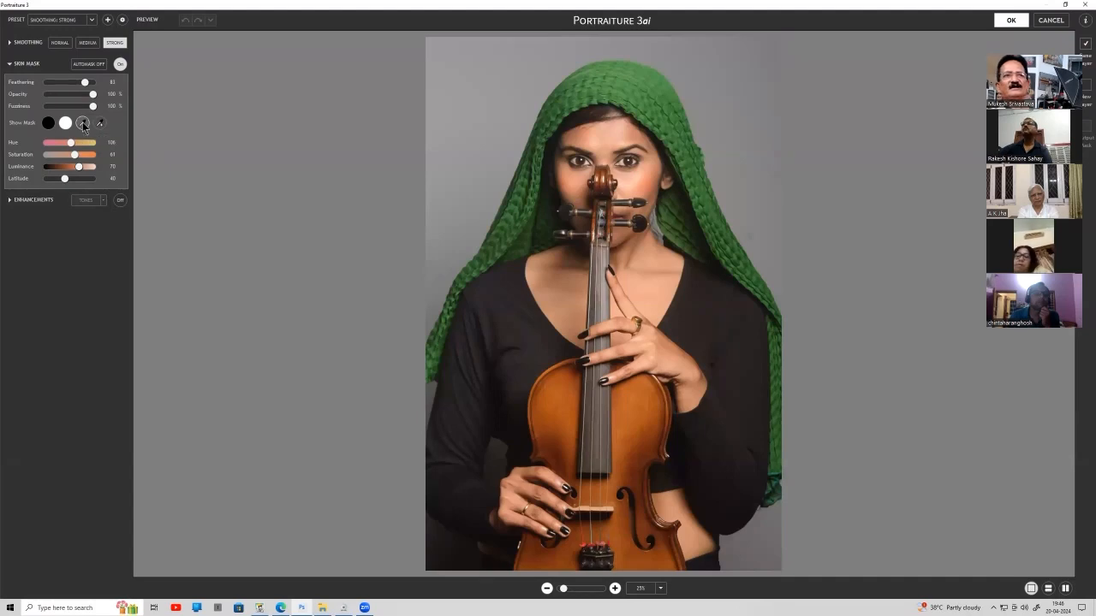
click(589, 245)
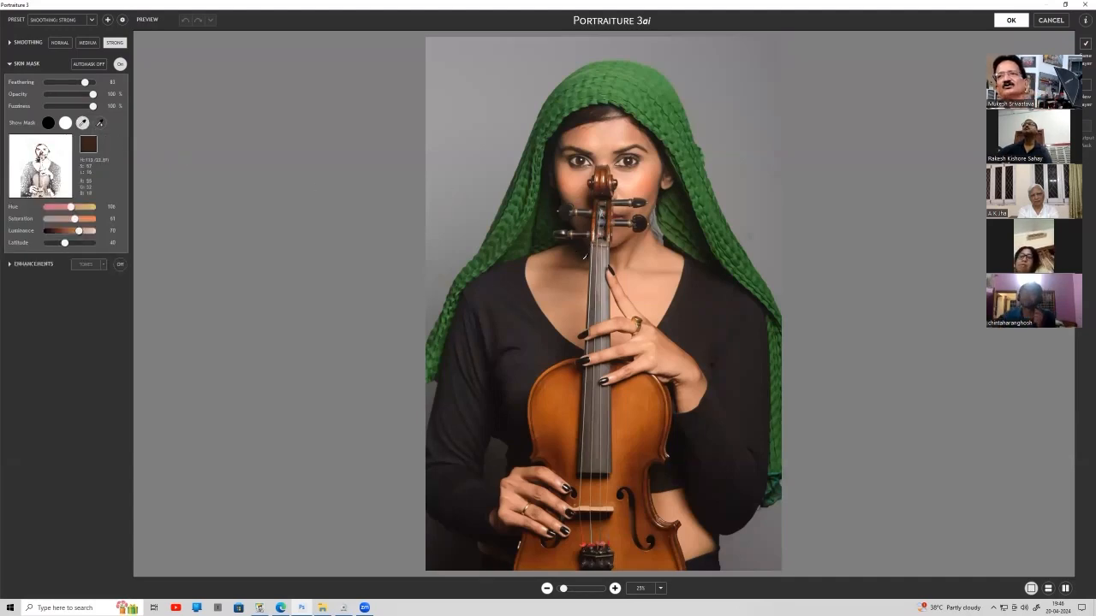
click(567, 305)
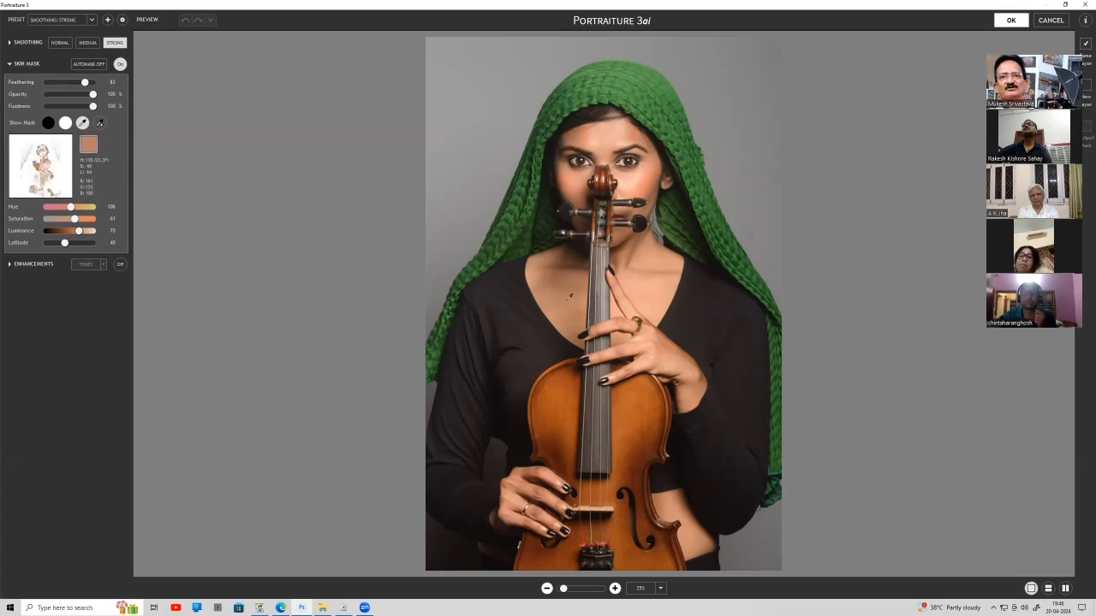
click(578, 179)
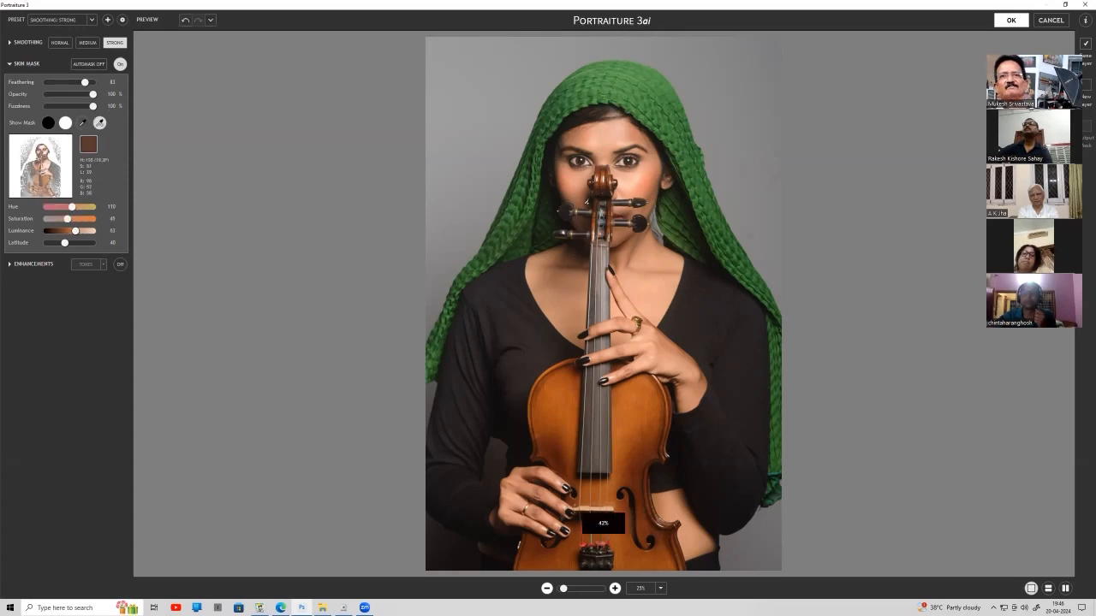
click(600, 122)
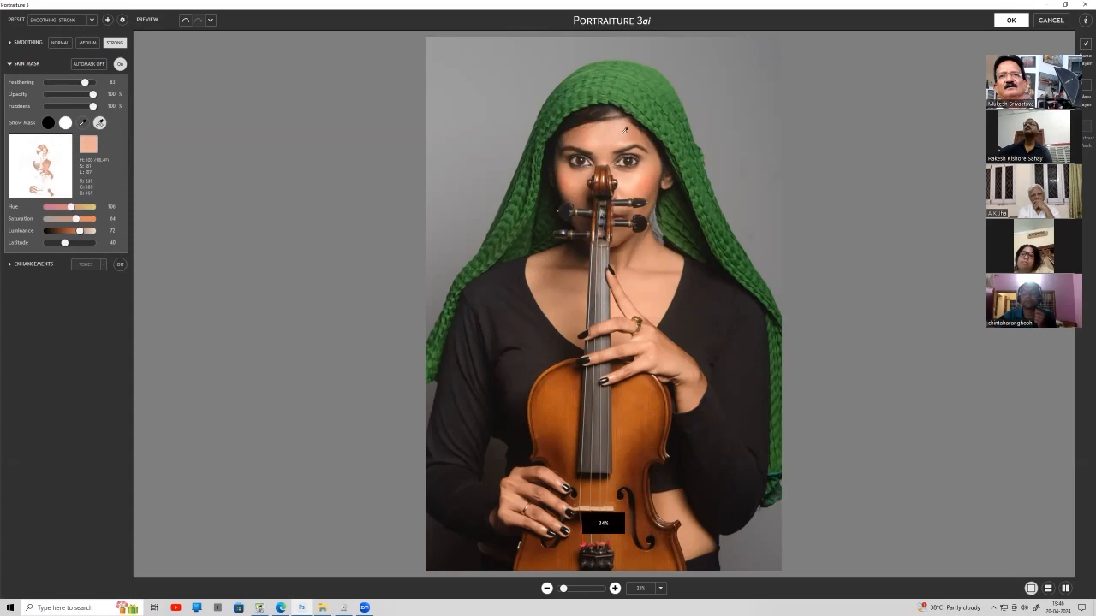
click(626, 131)
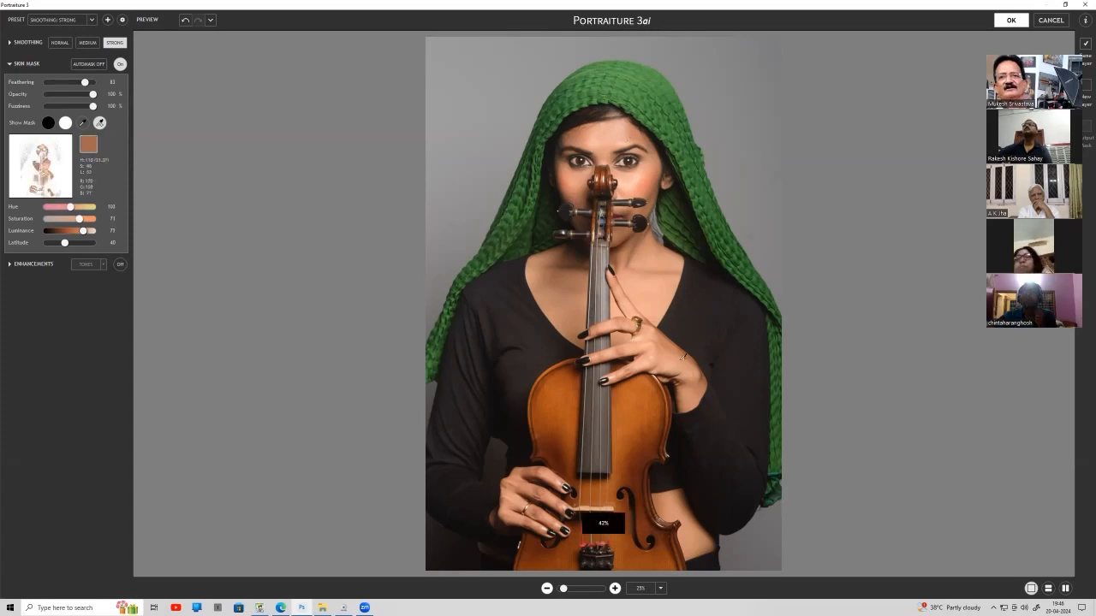
click(682, 357)
click(695, 532)
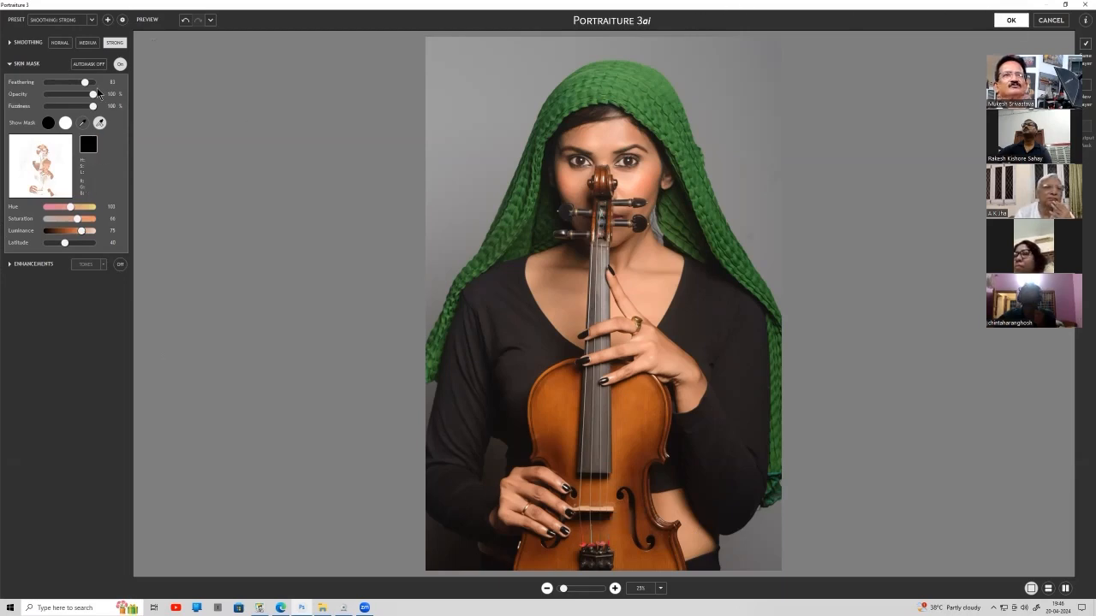
click(92, 20)
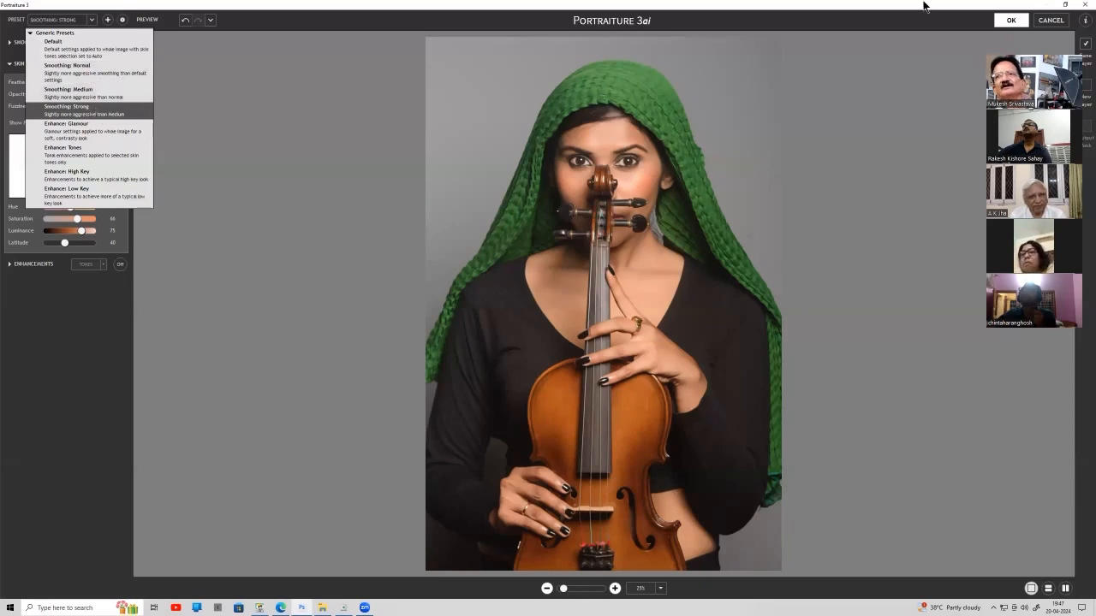
click(1009, 21)
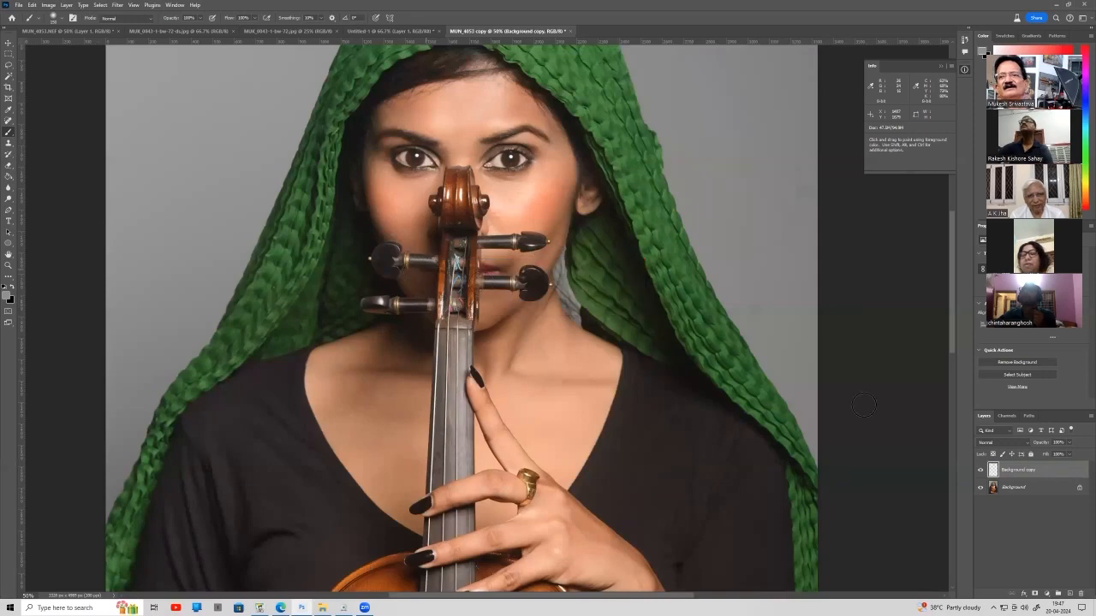
Add a layer mask to the smoothed Background copy, invert it to black and lower the brush opacity.
click(1034, 594)
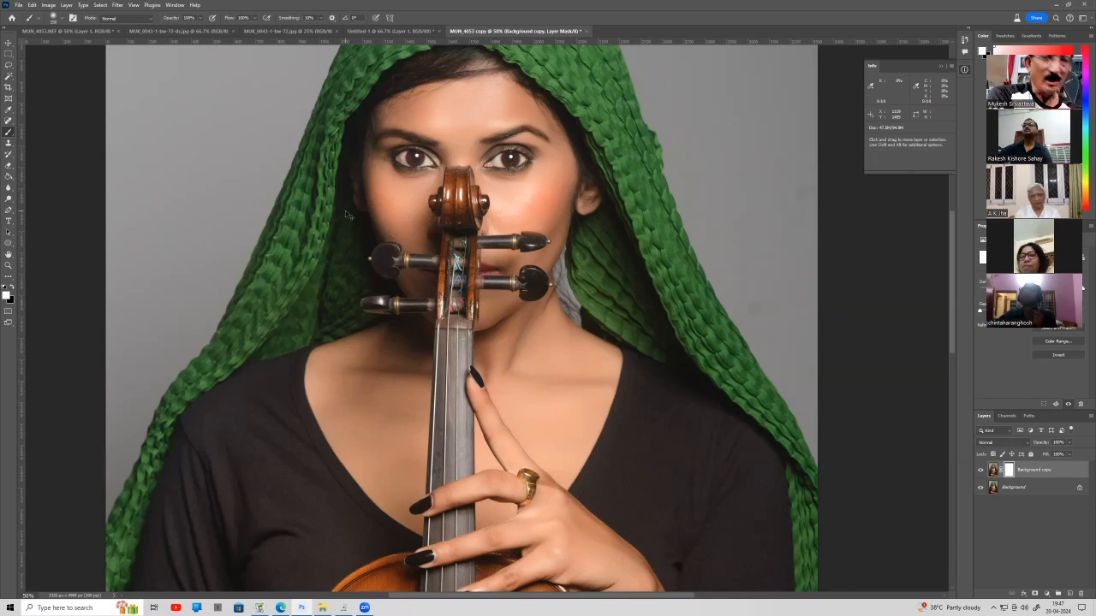
key(ctrl+i)
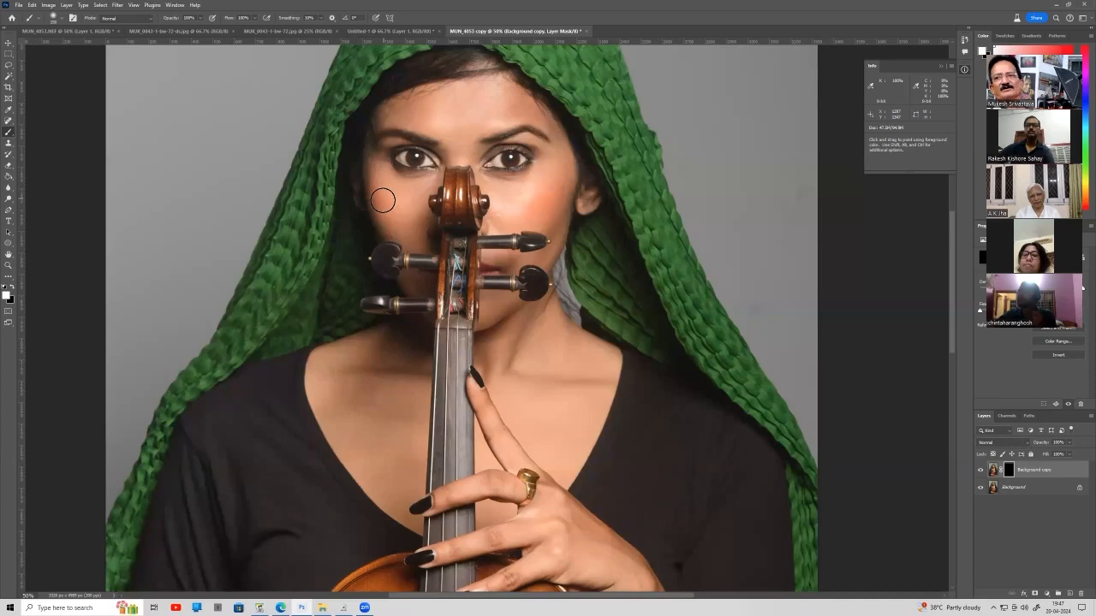
click(202, 18)
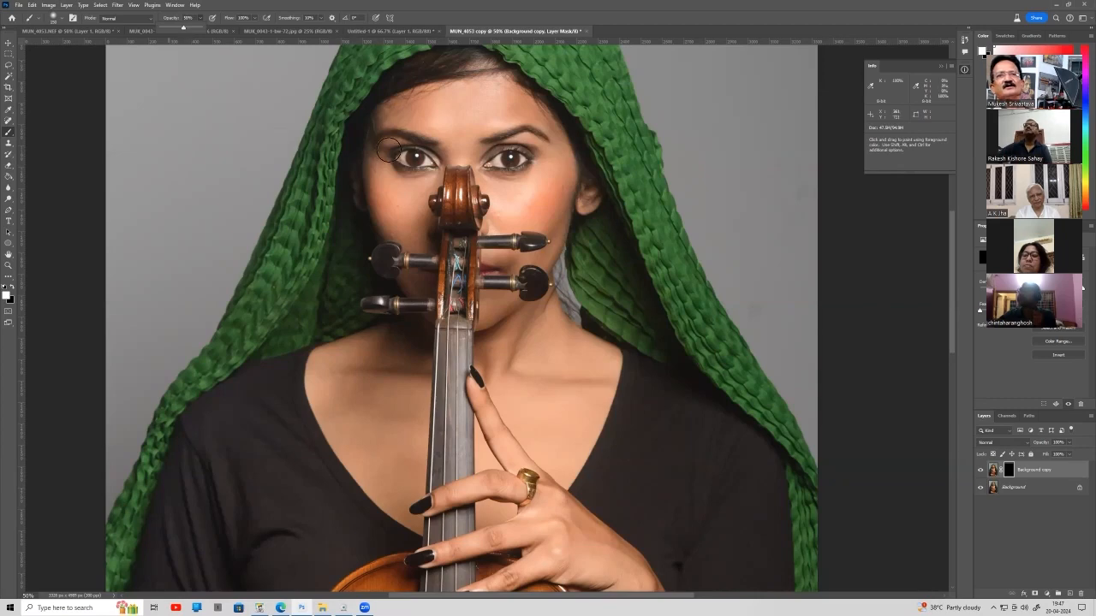
Reveal the smoothing on the Background copy mask by painting white over the face, chest, hands and waist, raising the brush opacity to 100% partway.
click(388, 111)
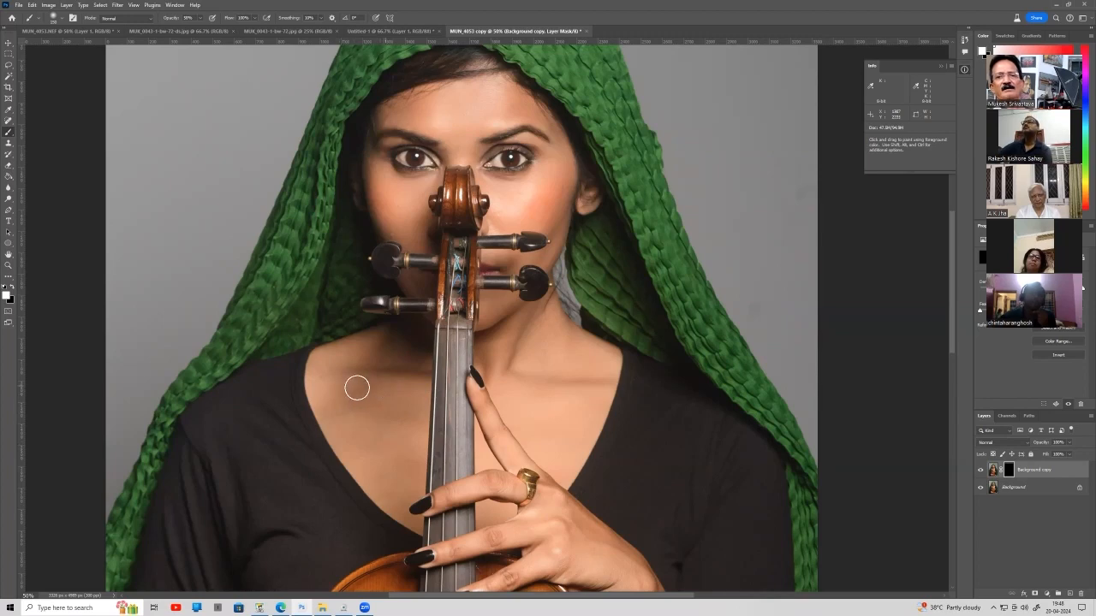
key(space)
drag(579, 389, 397, 93)
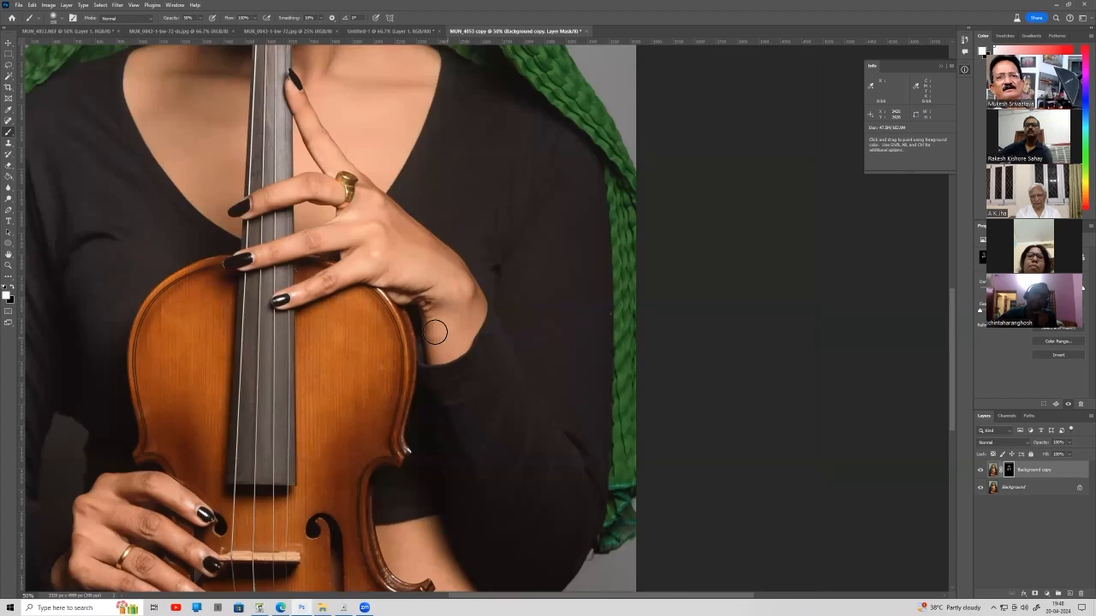
key(space)
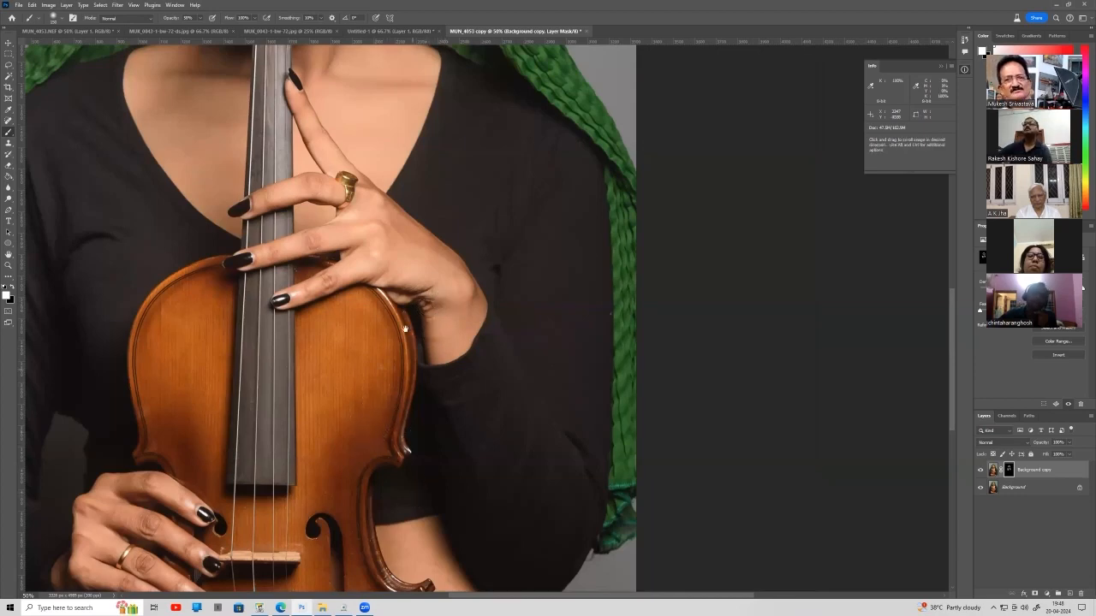
drag(405, 328, 385, 183)
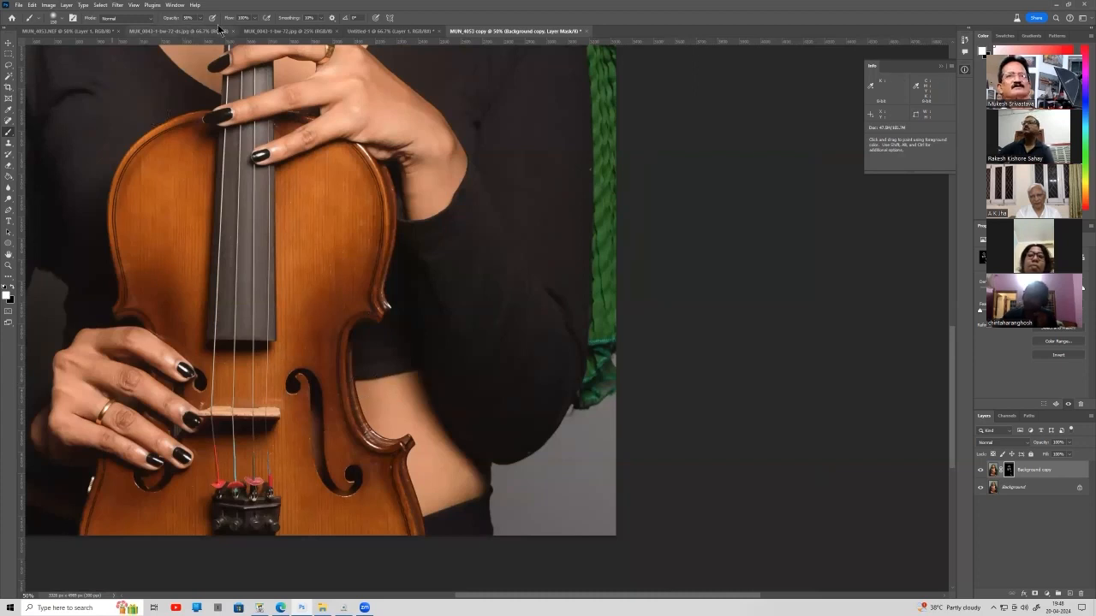
click(201, 19)
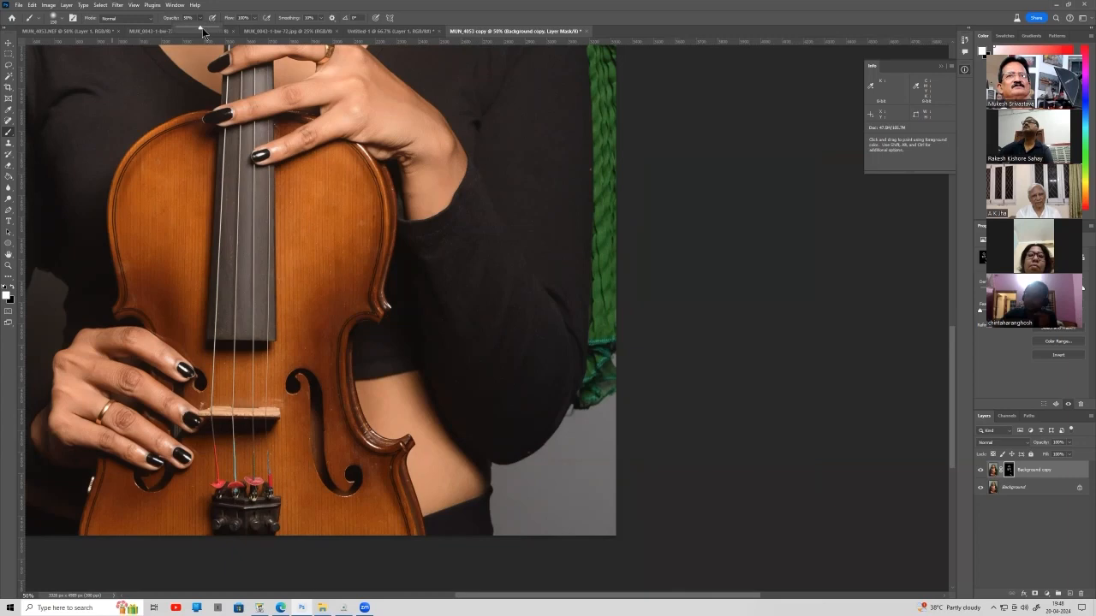
mouse_move(363, 386)
mouse_down()
mouse_move(384, 422)
mouse_move(429, 423)
mouse_move(465, 484)
mouse_move(429, 491)
mouse_move(425, 422)
mouse_move(409, 387)
mouse_move(365, 390)
mouse_up()
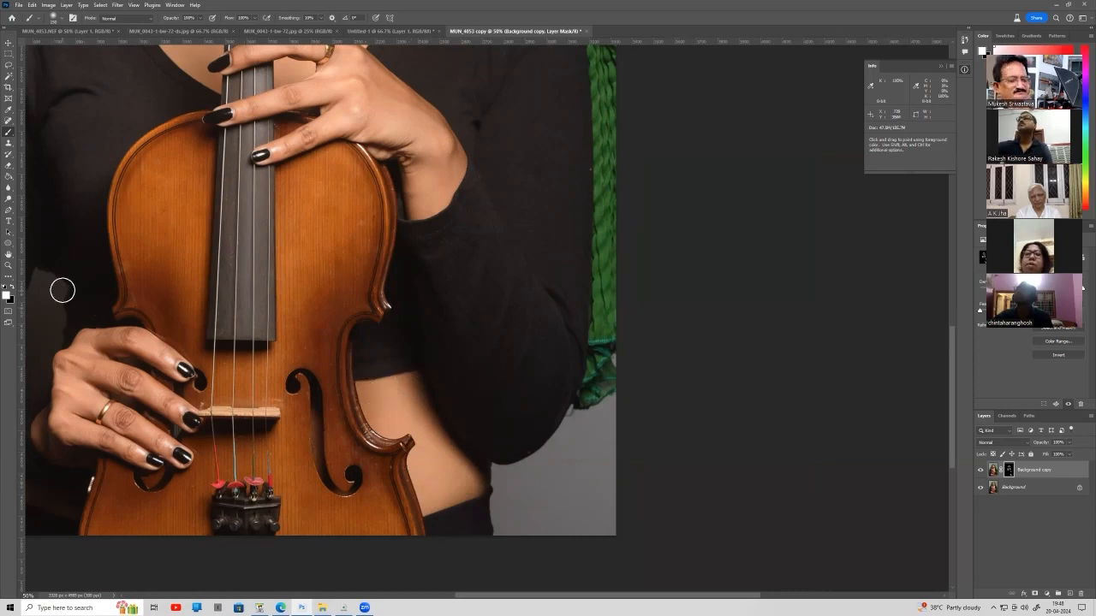
Duplicate the whole document with its layers as MUN_4053 copy 2 and flatten the duplicate.
key(z)
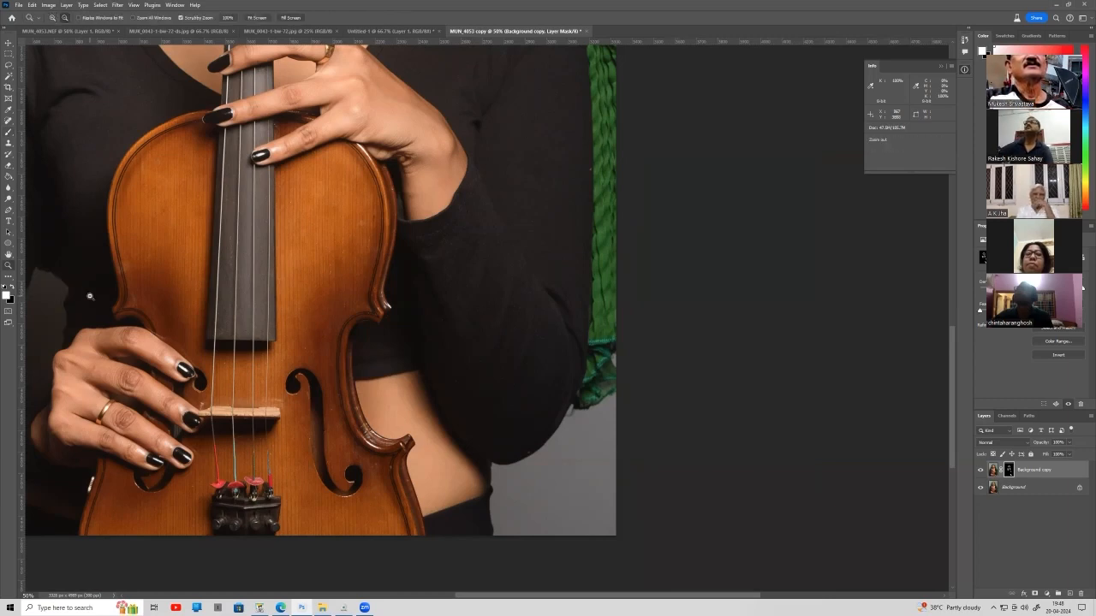
alt+click(90, 296)
alt+click(142, 288)
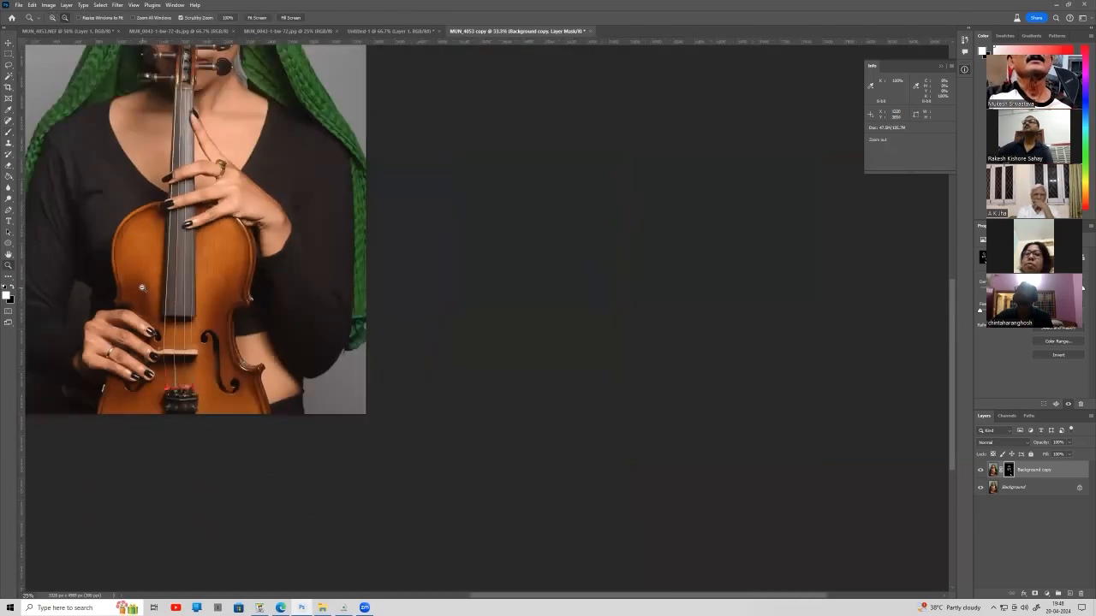
alt+click(225, 261)
drag(307, 274, 499, 421)
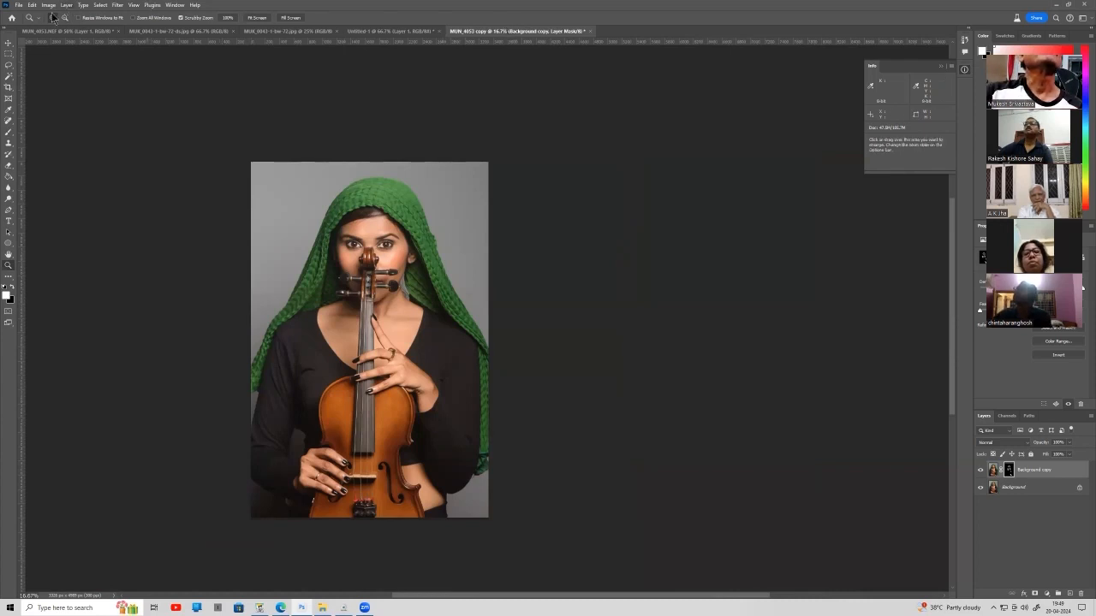
key(alt+i)
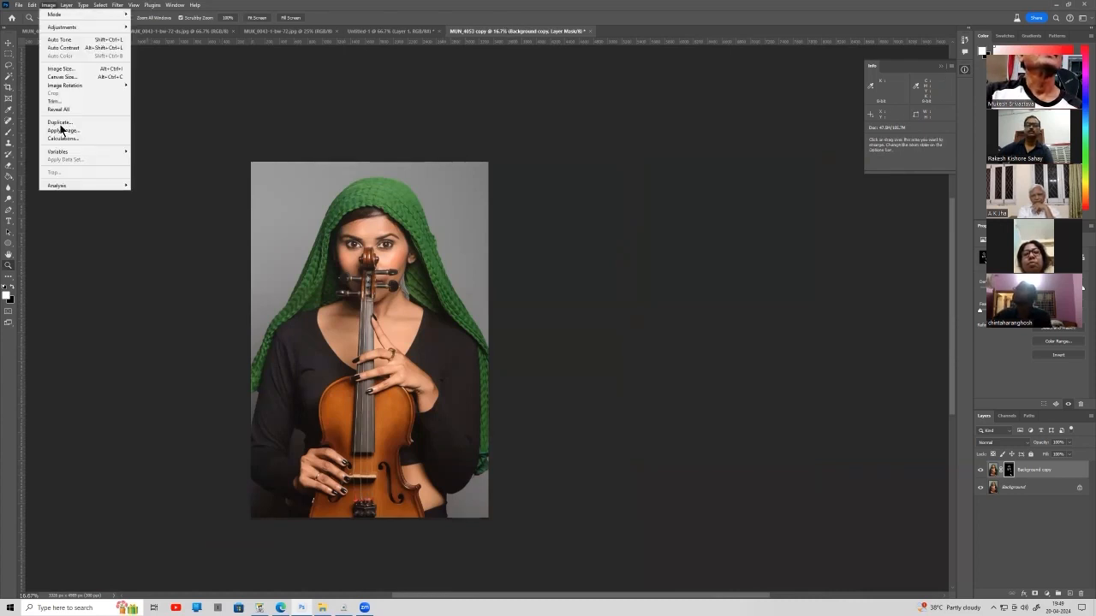
click(60, 123)
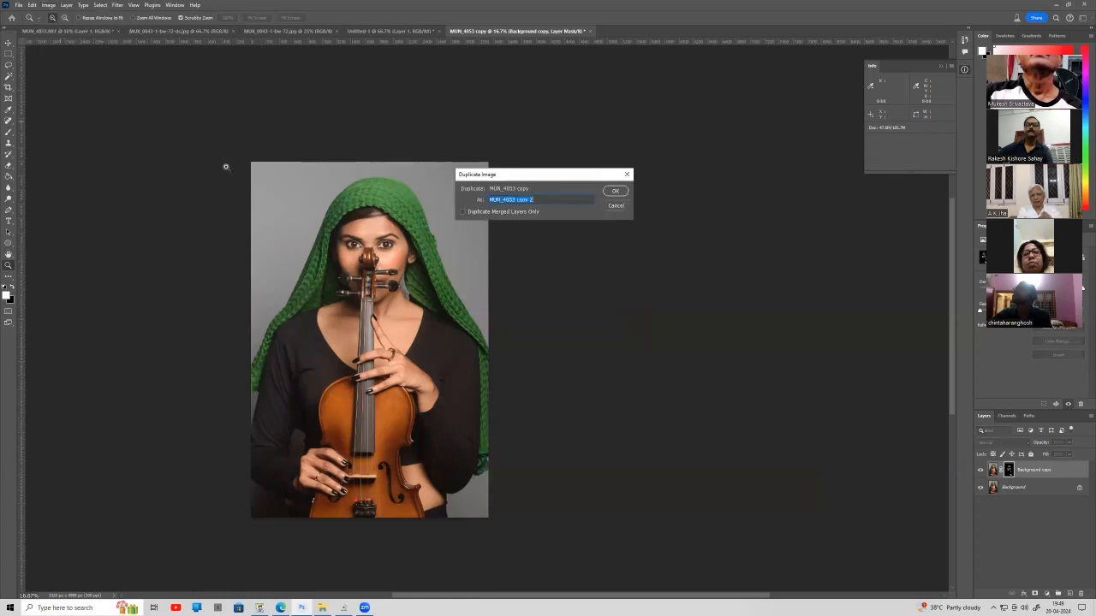
click(613, 192)
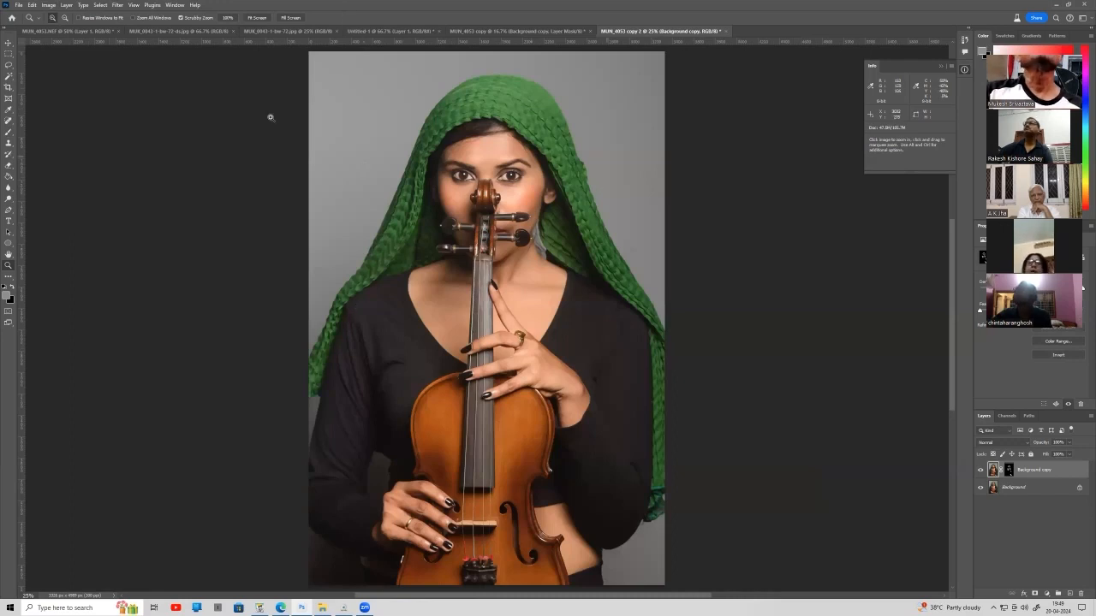
click(66, 5)
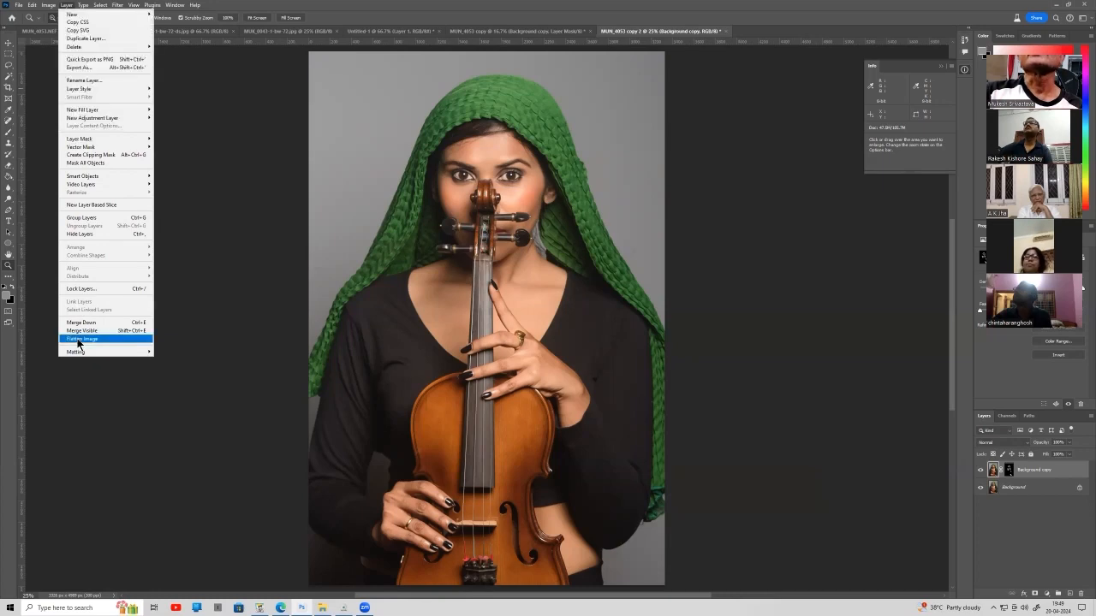
click(77, 340)
Start saving the flattened duplicate and browse drive H: to Data > 1. DCC > 1. DCC-2024 > Photo Workshop > 2024 > Online Photo Editing.
click(19, 5)
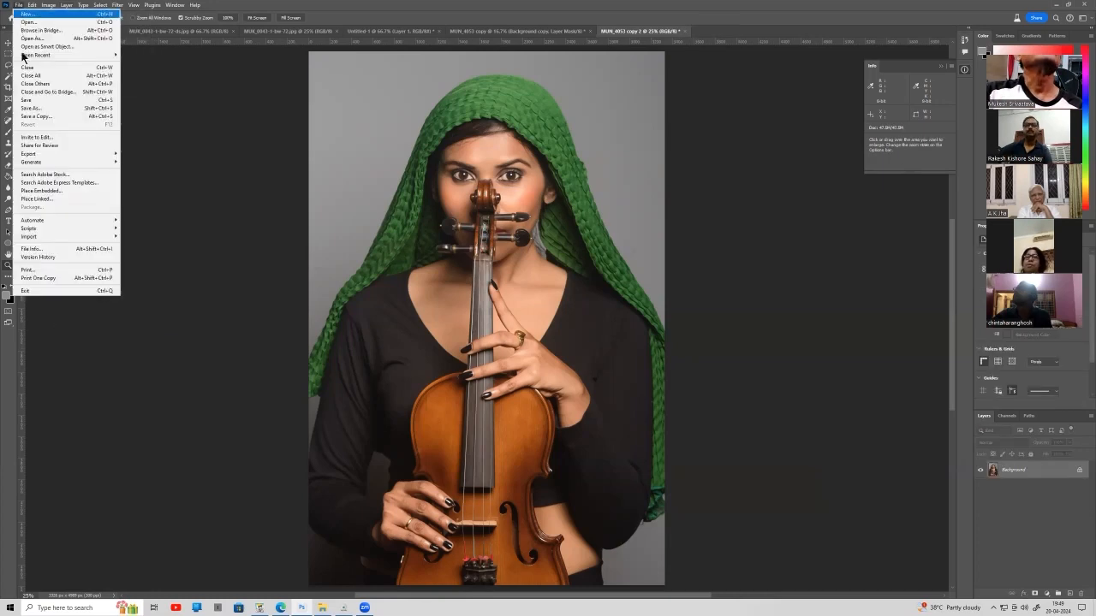
click(34, 108)
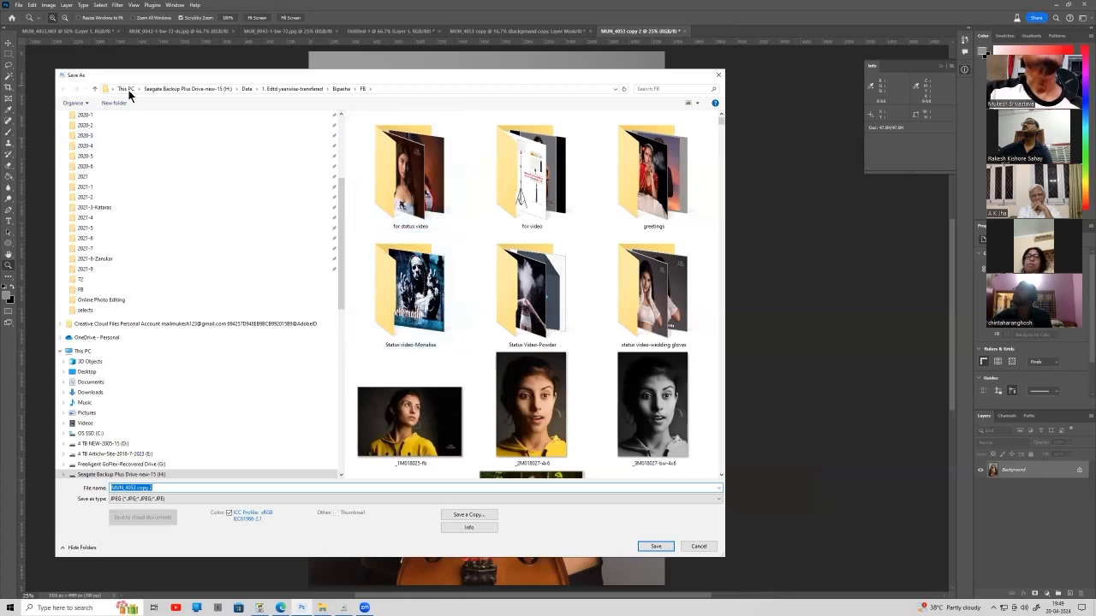
click(125, 88)
double_click(533, 248)
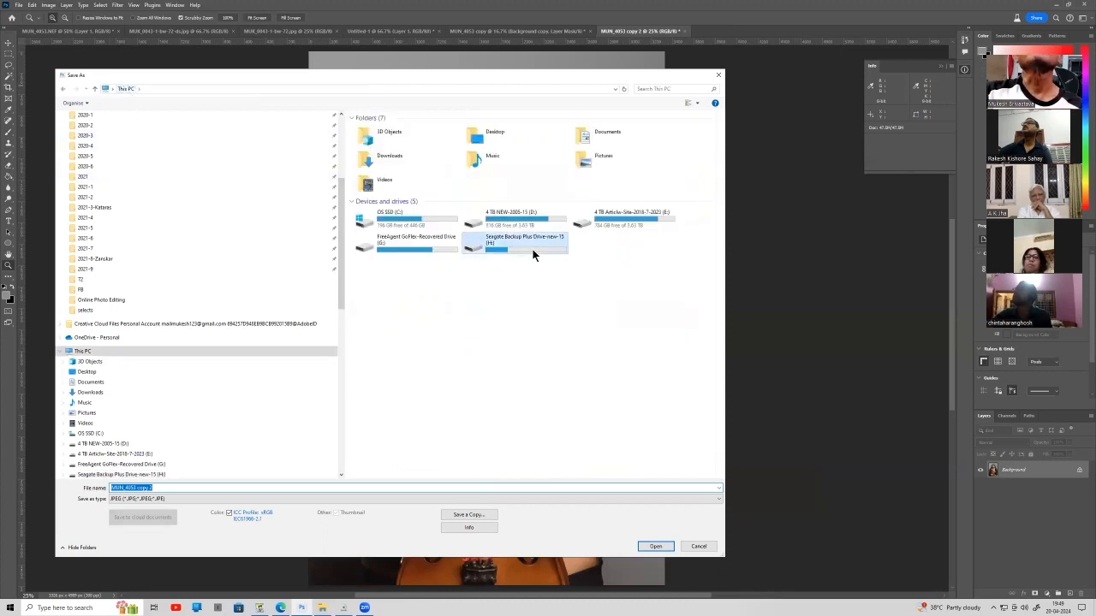
click(367, 139)
double_click(366, 139)
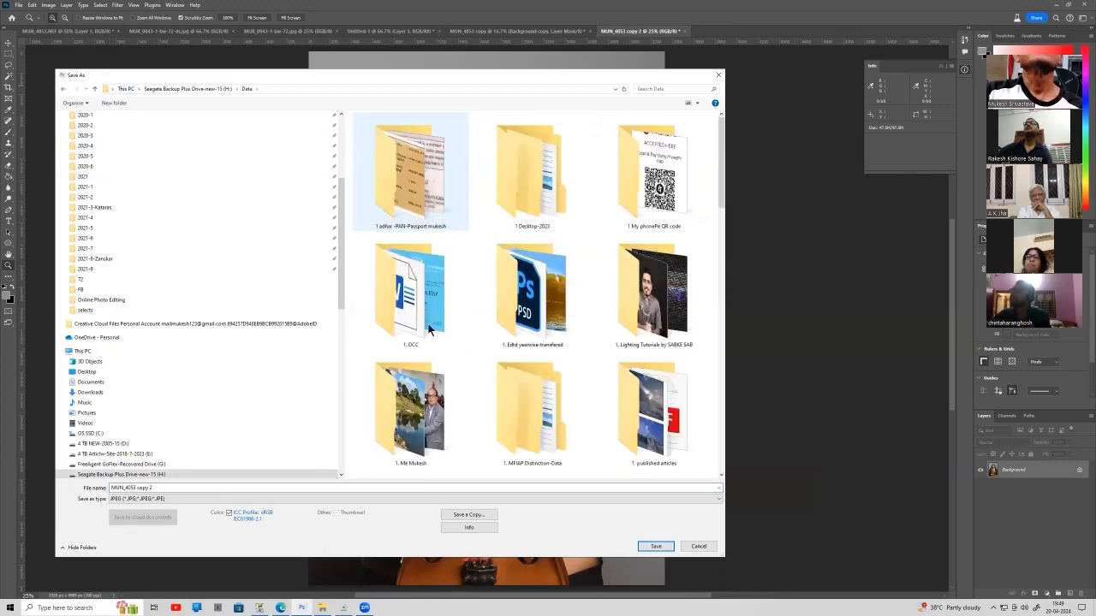
double_click(428, 326)
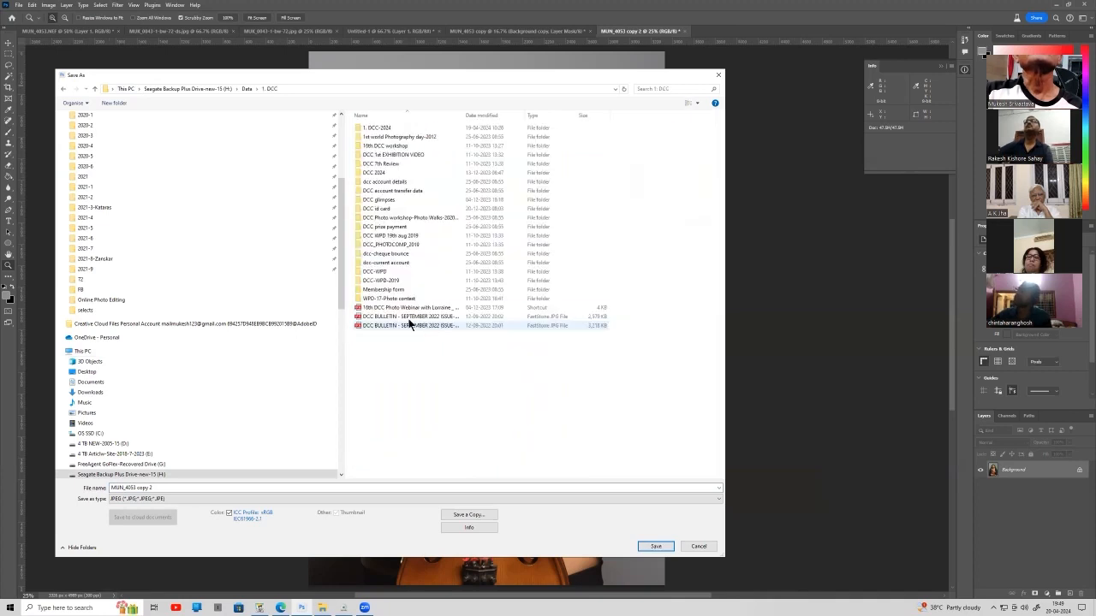
double_click(376, 131)
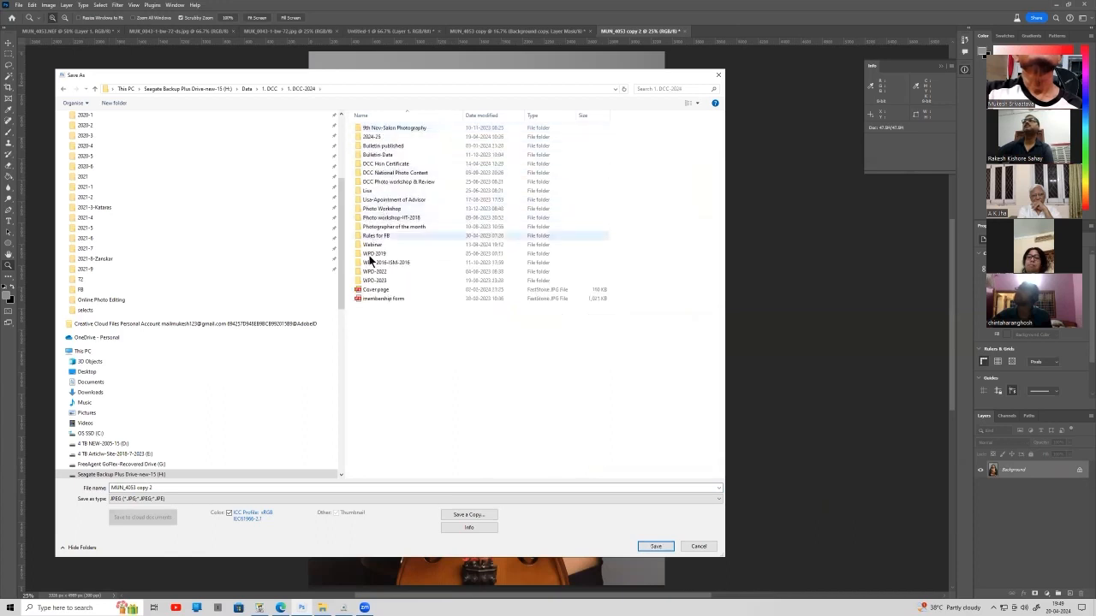
double_click(384, 209)
click(371, 144)
double_click(370, 145)
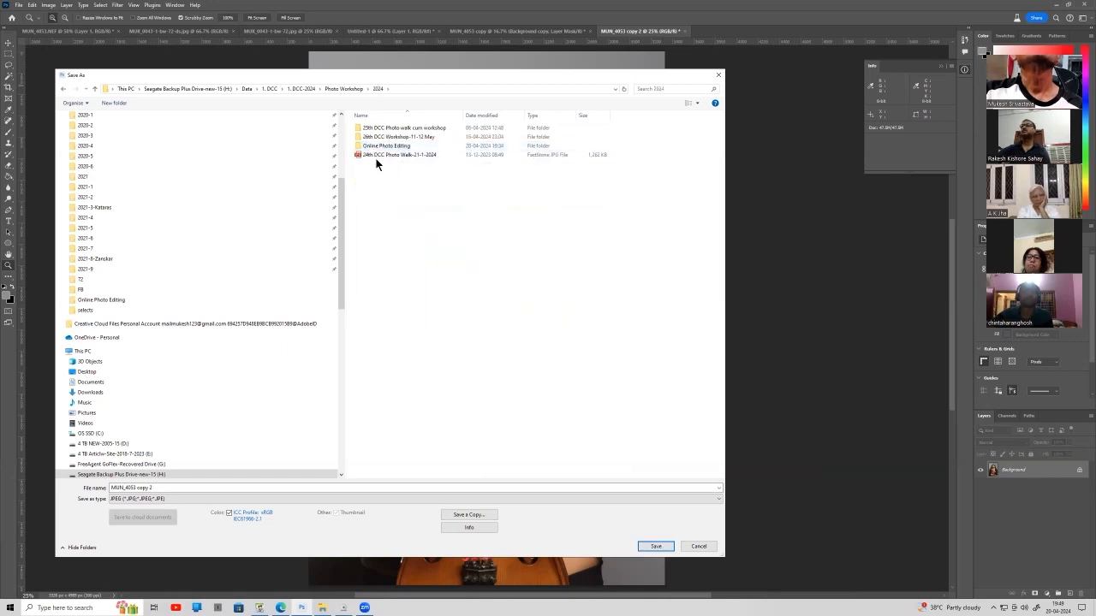
click(377, 147)
double_click(376, 147)
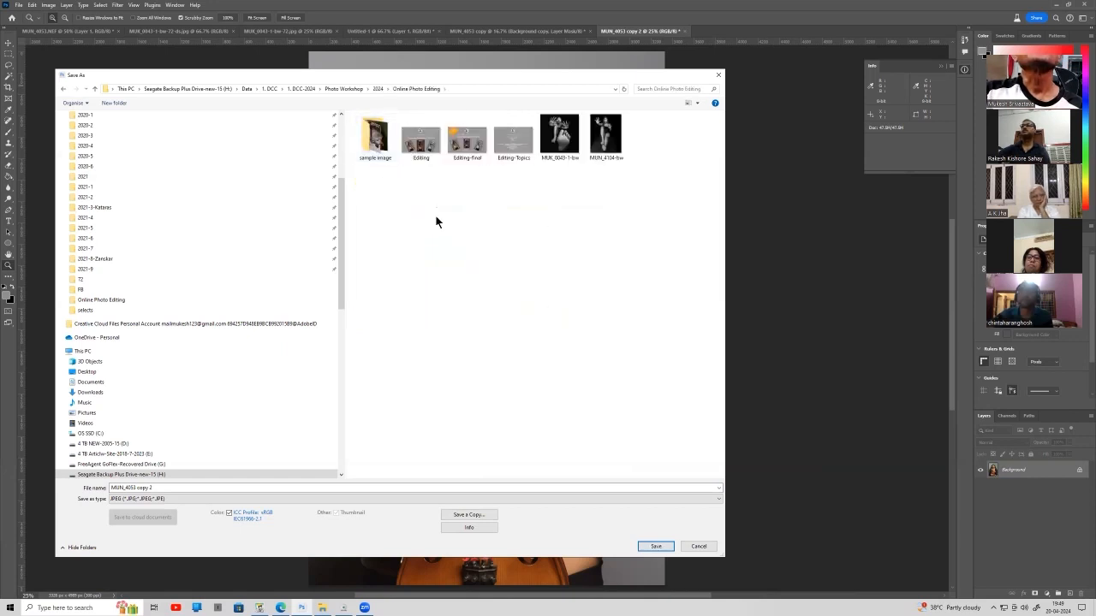
Create a folder named Skin Smoothing inside Online Photo Editing and open it as the save location.
right_click(437, 220)
mouse_move(456, 308)
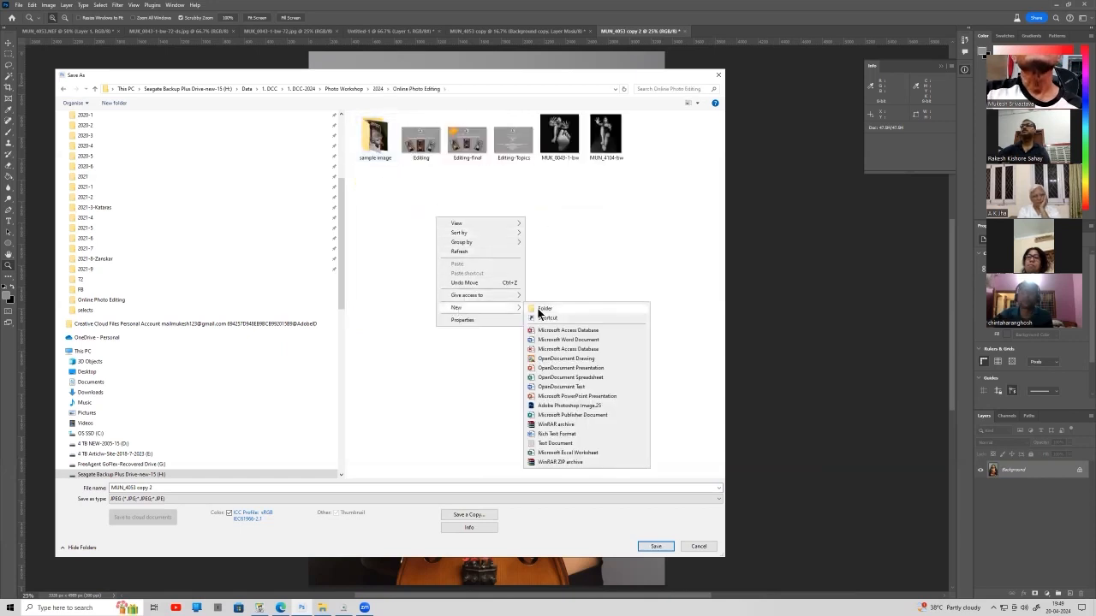
click(542, 309)
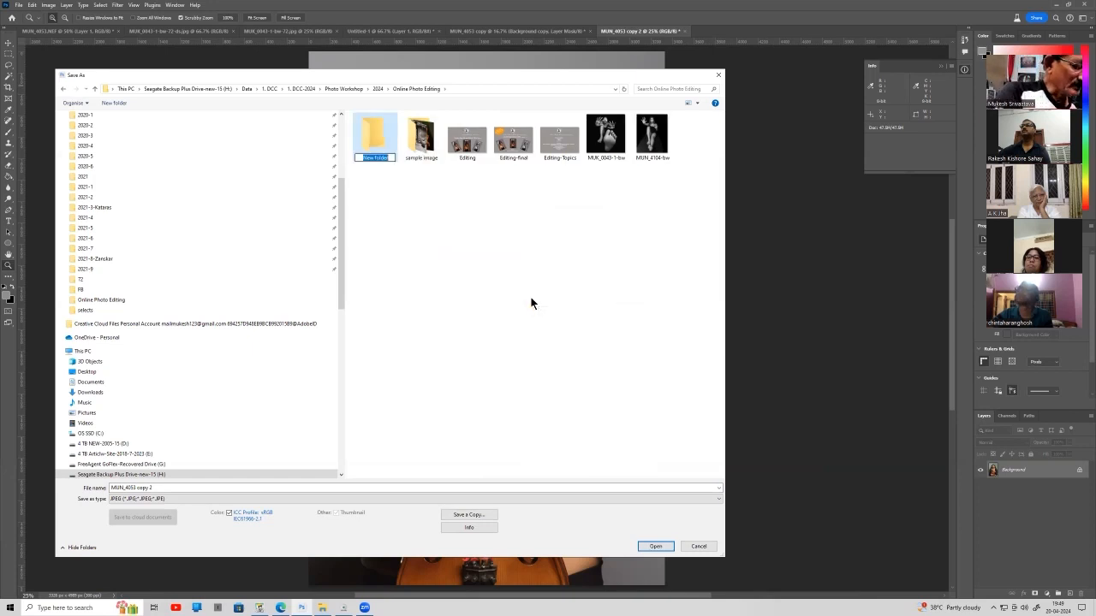
text(Ski)
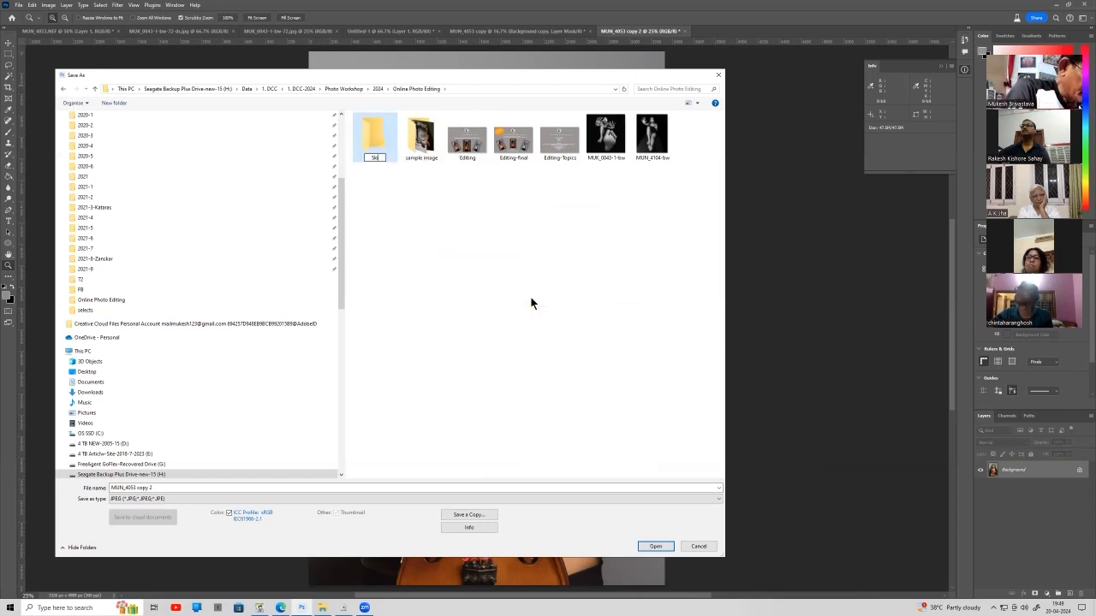
text(n Smoothing)
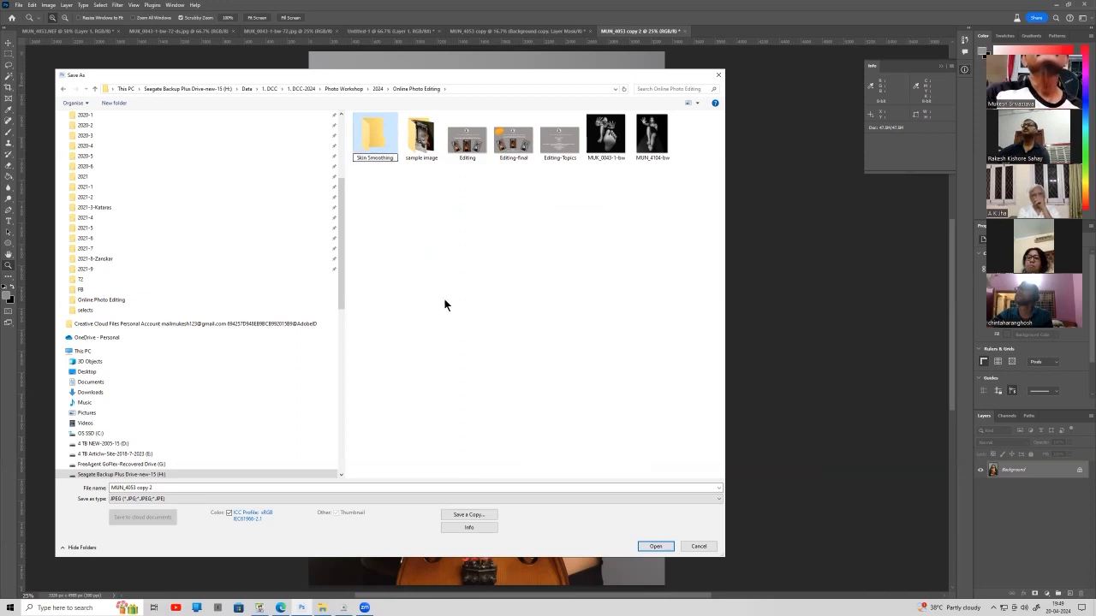
click(383, 145)
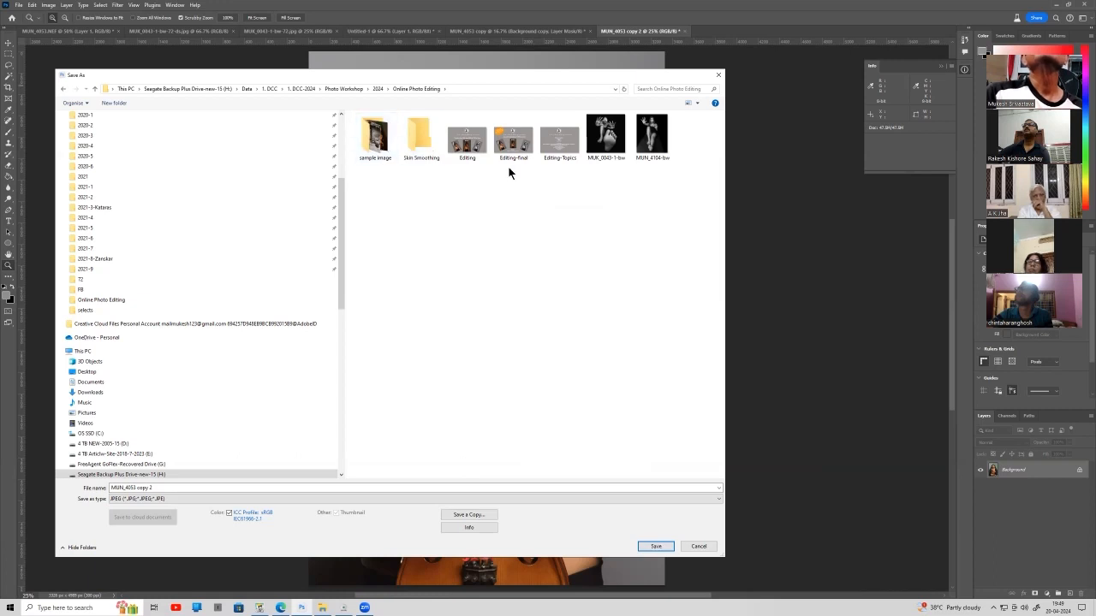
click(429, 144)
double_click(429, 142)
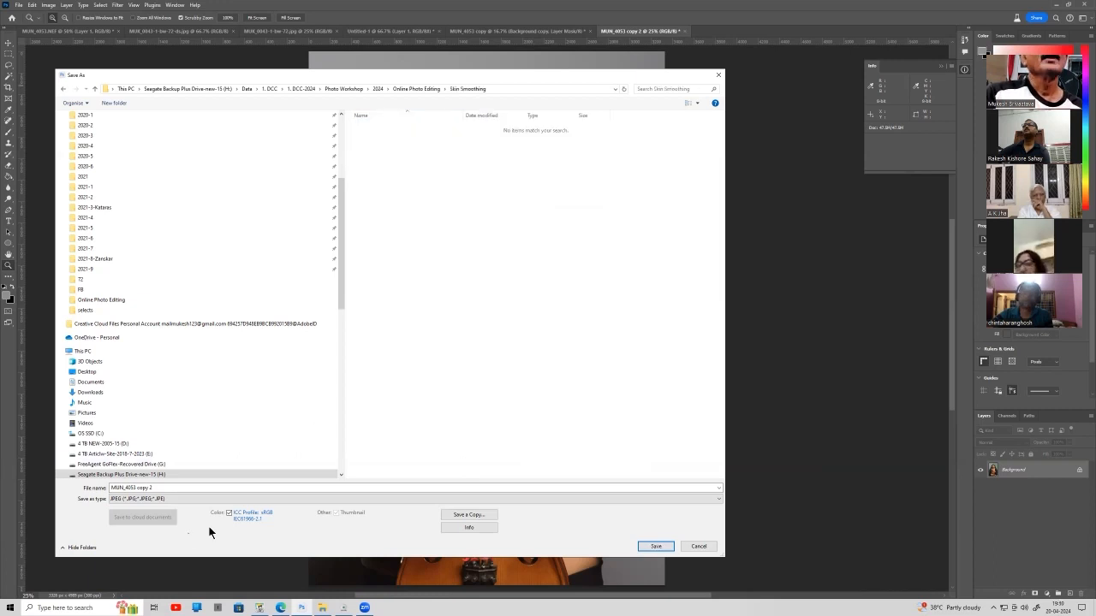
Save the flattened duplicate as the JPEG MUN_4053-after with quality 12.
click(158, 488)
click(159, 489)
click(162, 487)
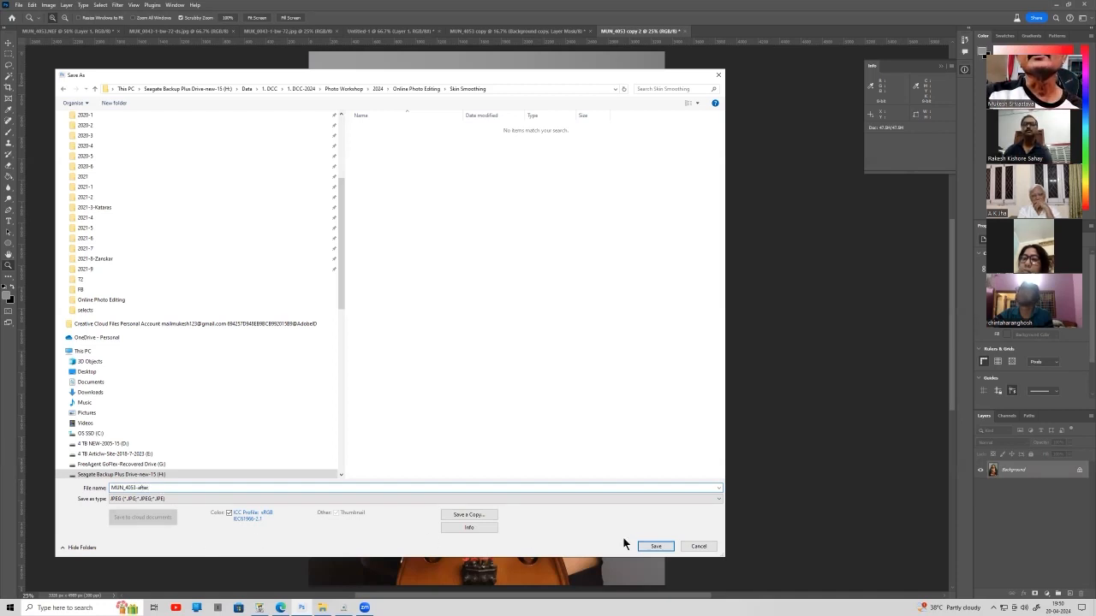
click(650, 546)
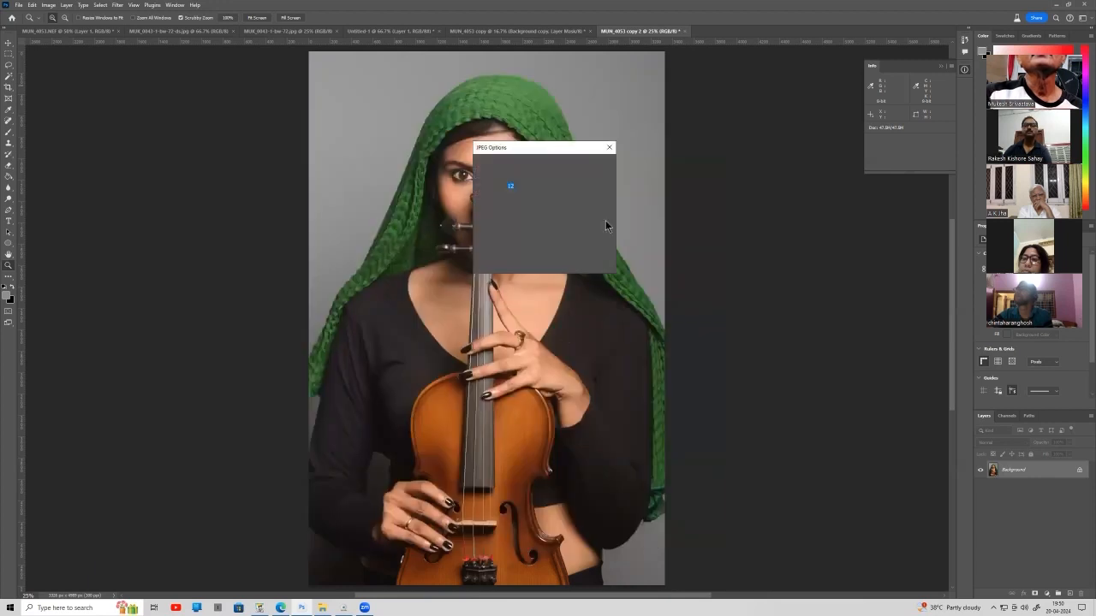
click(596, 164)
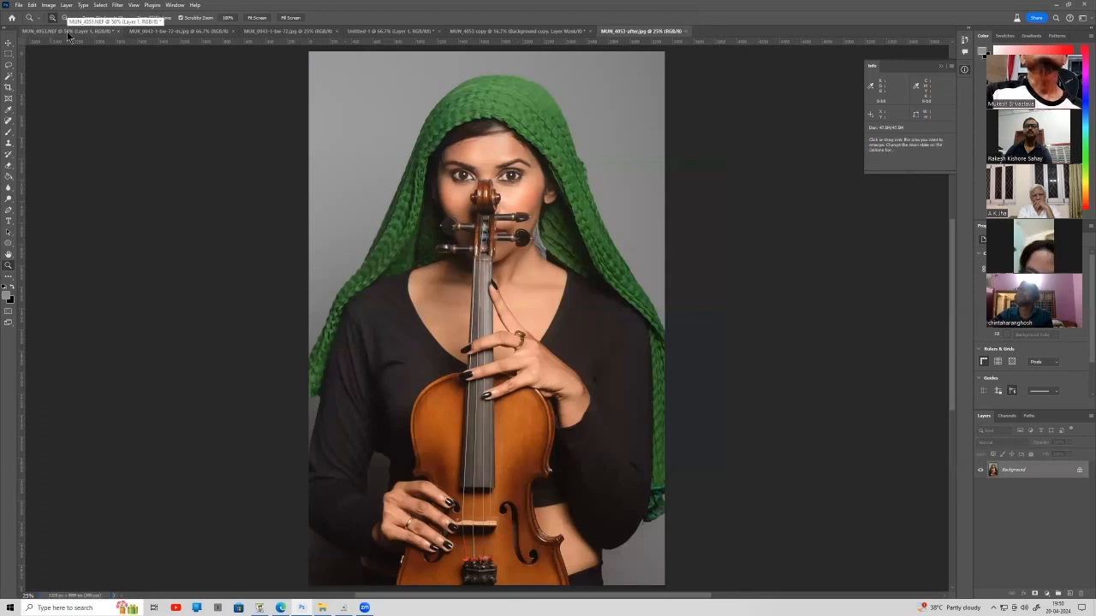
Delete the masked Background copy layer from MUN_4053 copy.
click(472, 32)
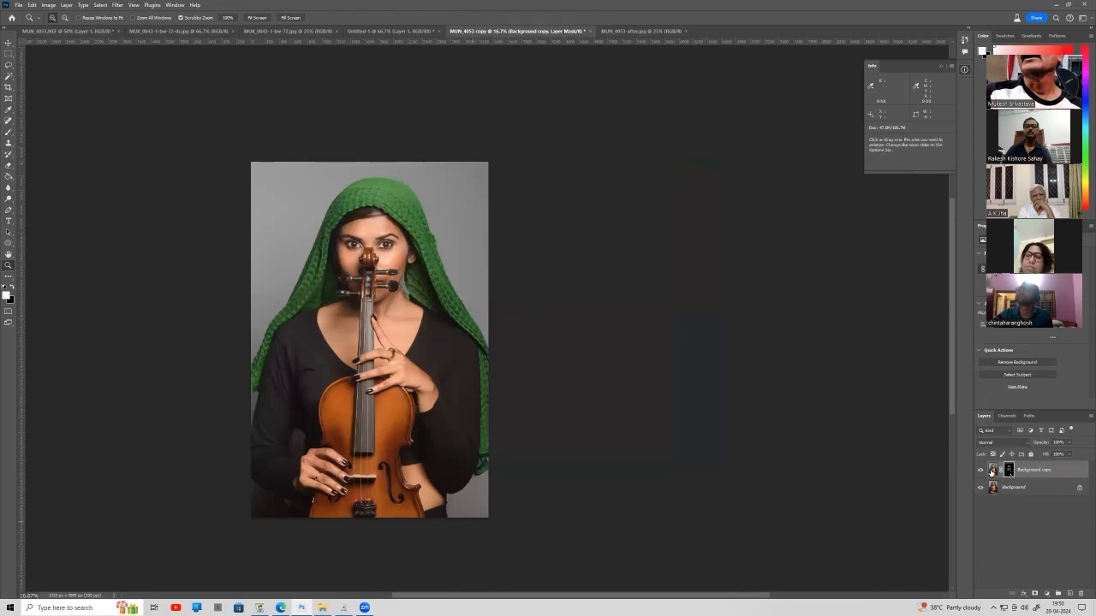
drag(993, 470, 1084, 597)
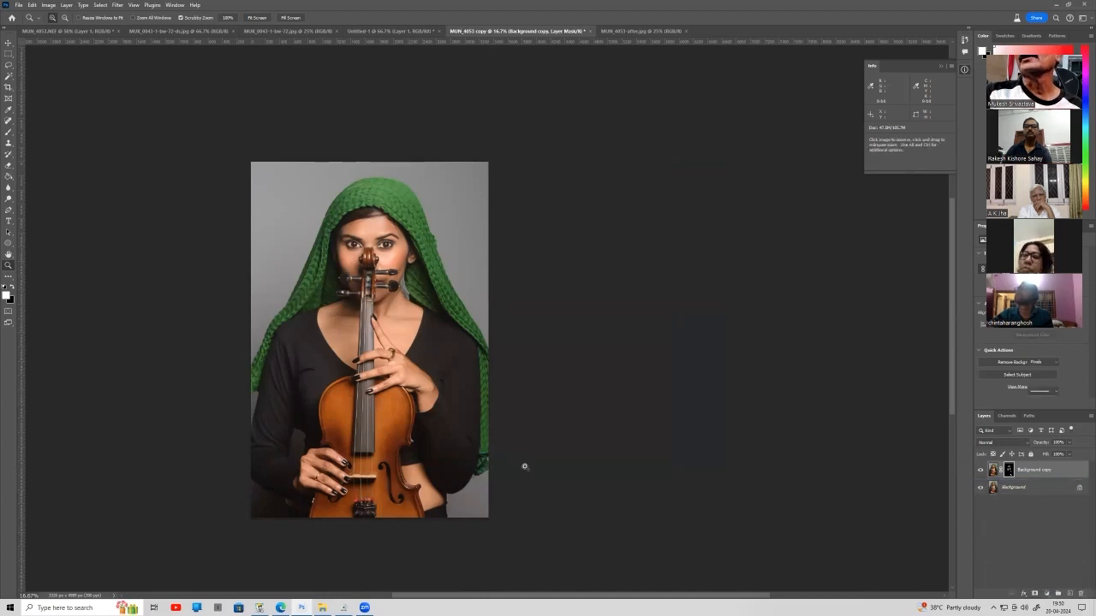
Save the unretouched MUN_4053 copy as the JPEG MUN_4053-before in the Skin Smoothing folder with quality 12.
click(18, 5)
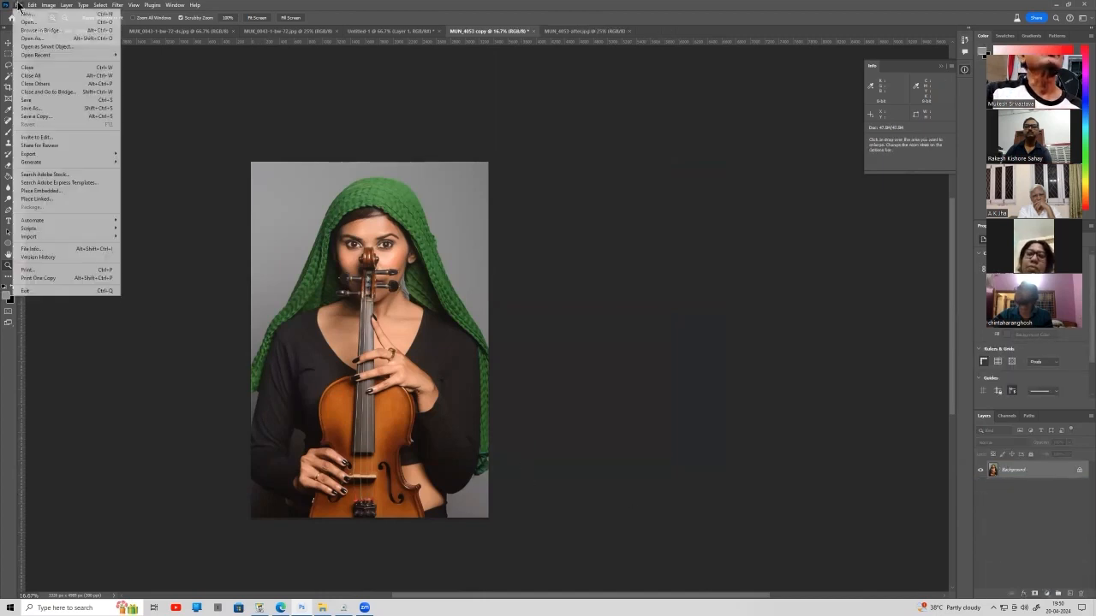
click(34, 108)
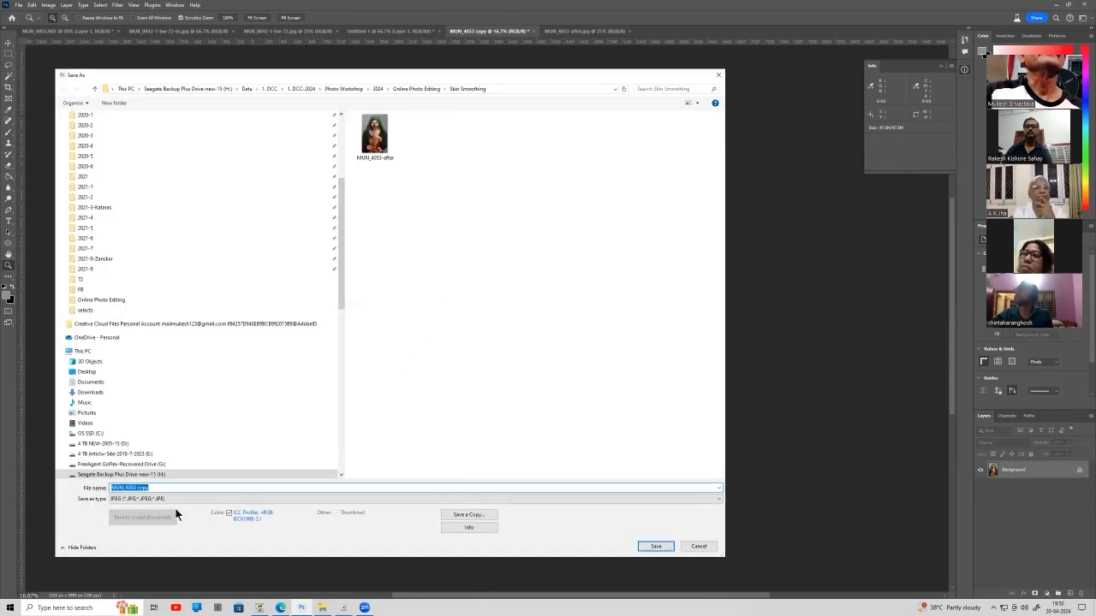
click(151, 487)
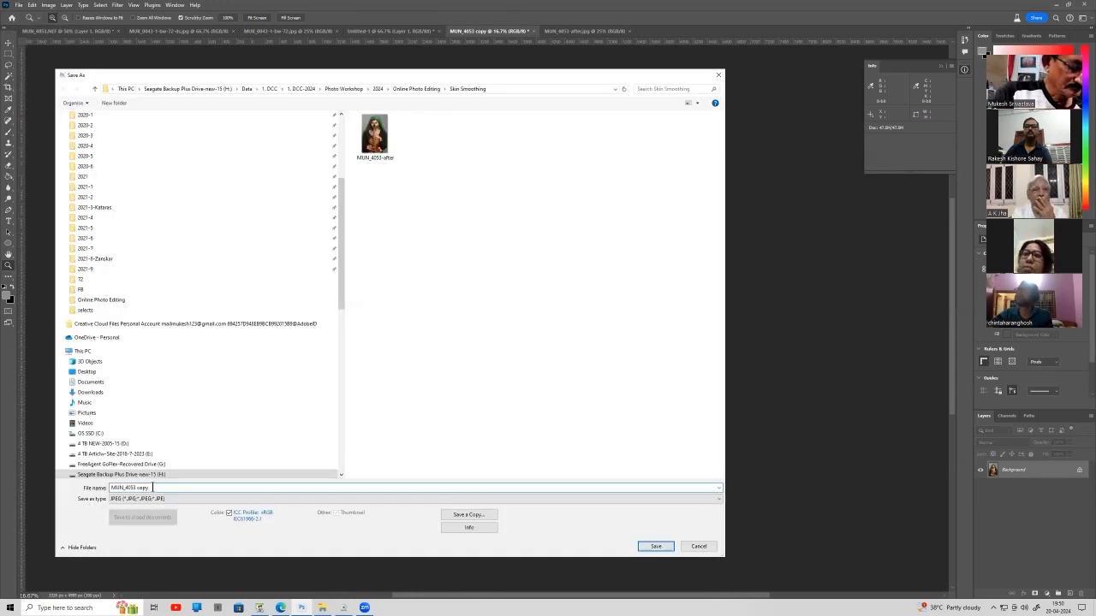
key(BackSpace)
key(BackSpace)
key(BackSpace)
key(BackSpace)
key(BackSpace)
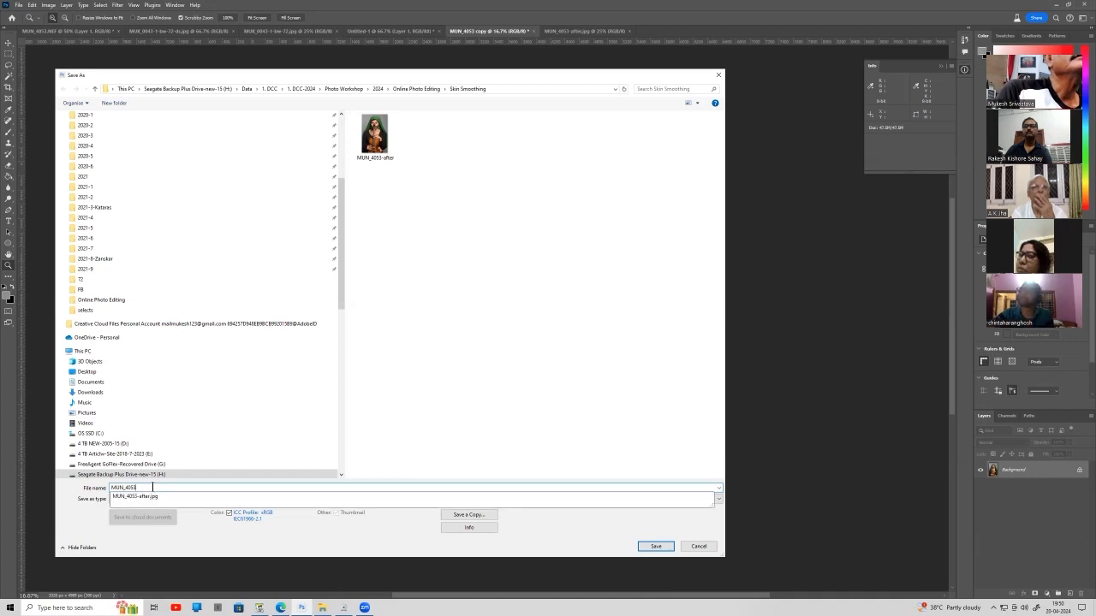
text(-before)
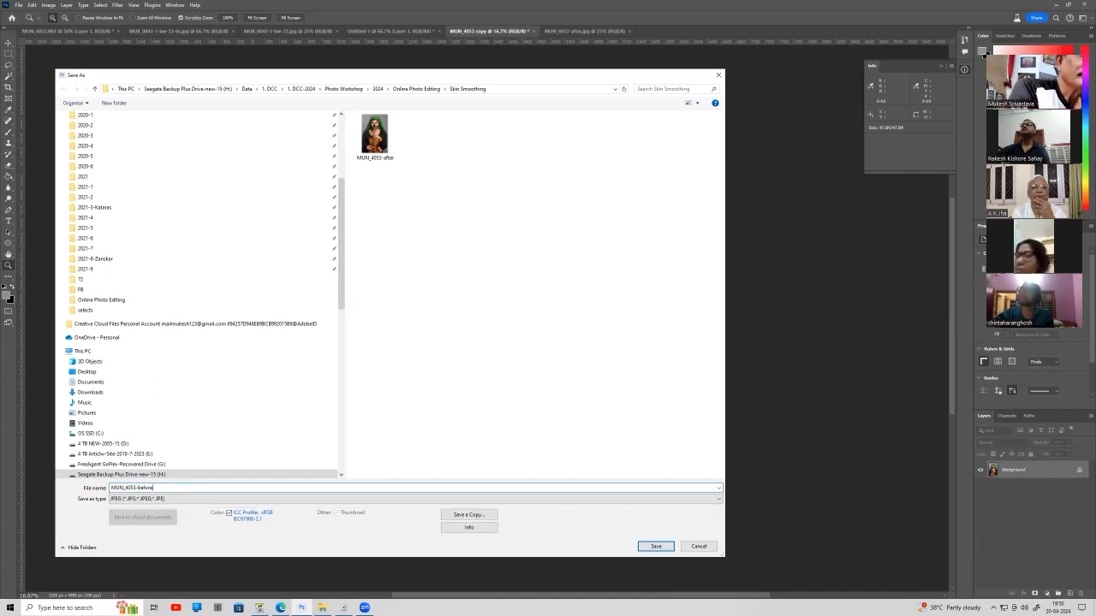
click(656, 547)
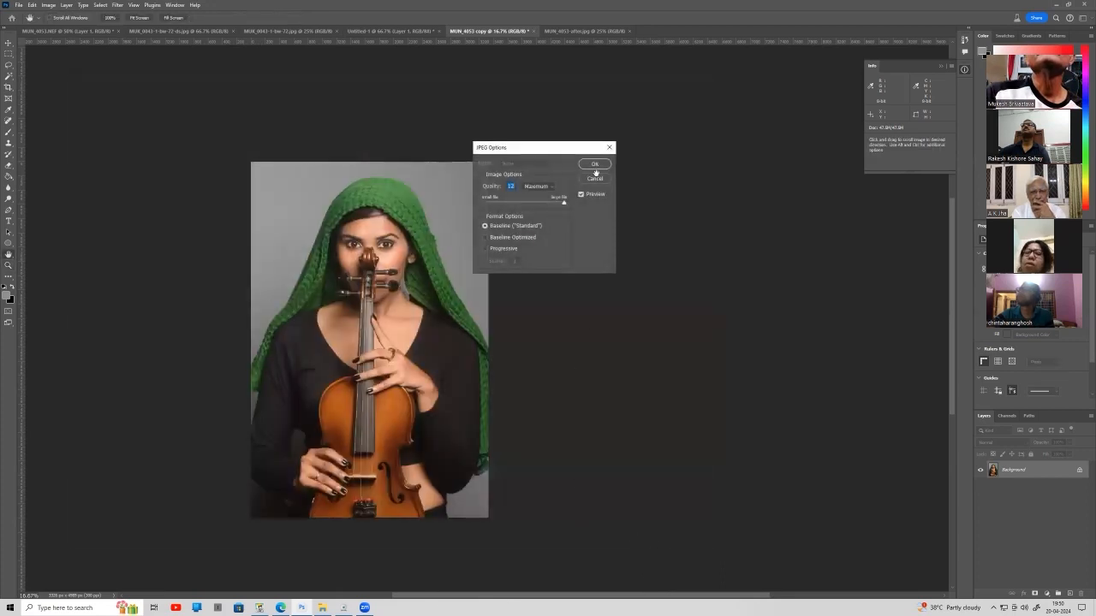
click(596, 164)
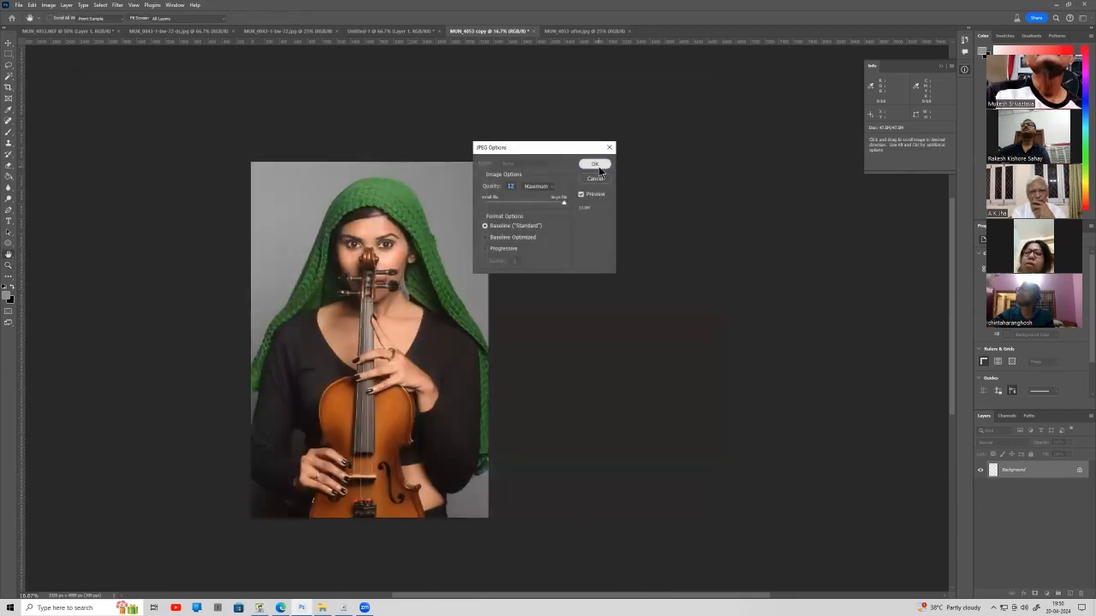
Switch to File Explorer, show the Skin Smoothing folder with extra large icons and open MUN_4053-before for viewing.
click(322, 607)
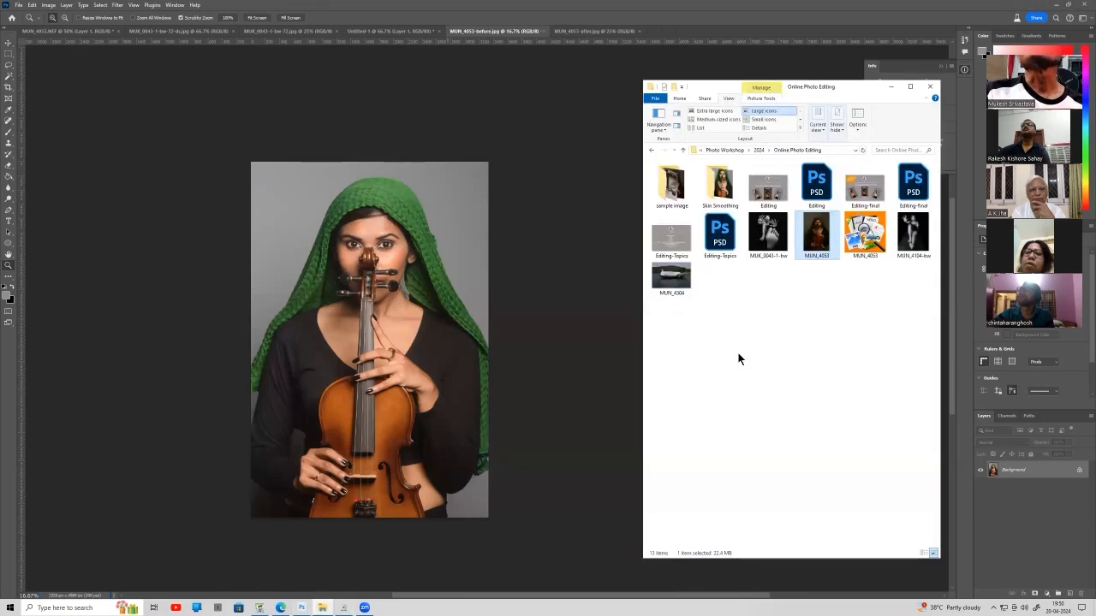
double_click(708, 198)
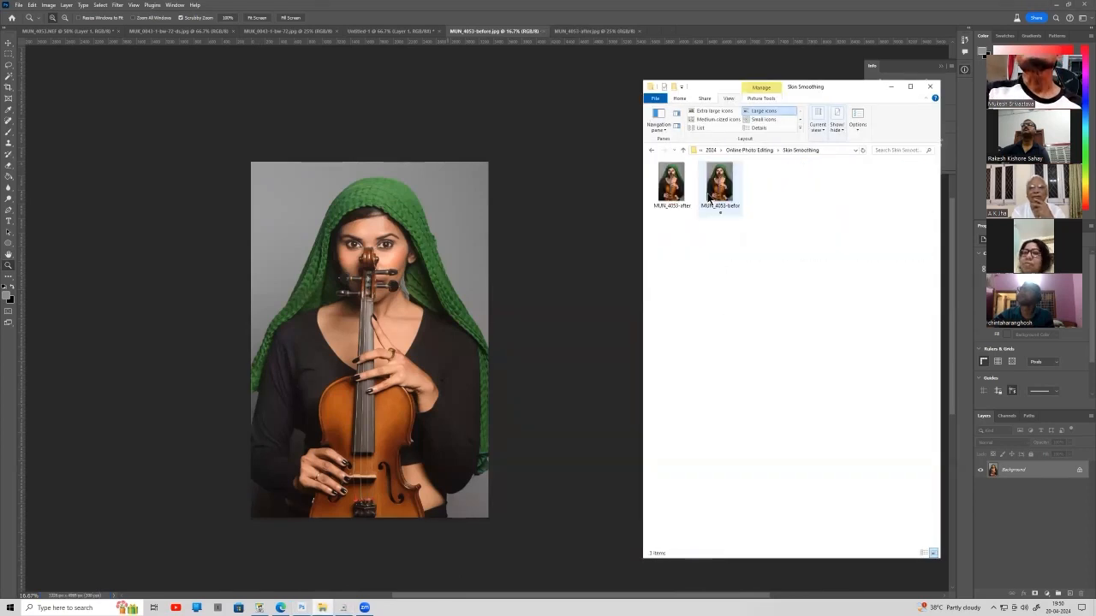
click(910, 87)
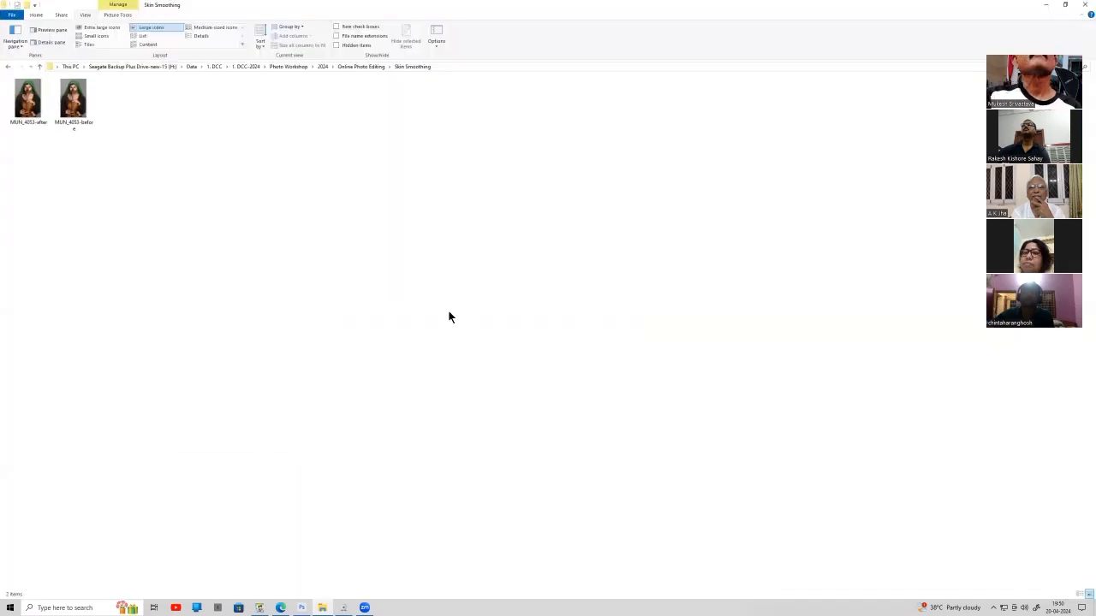
click(85, 28)
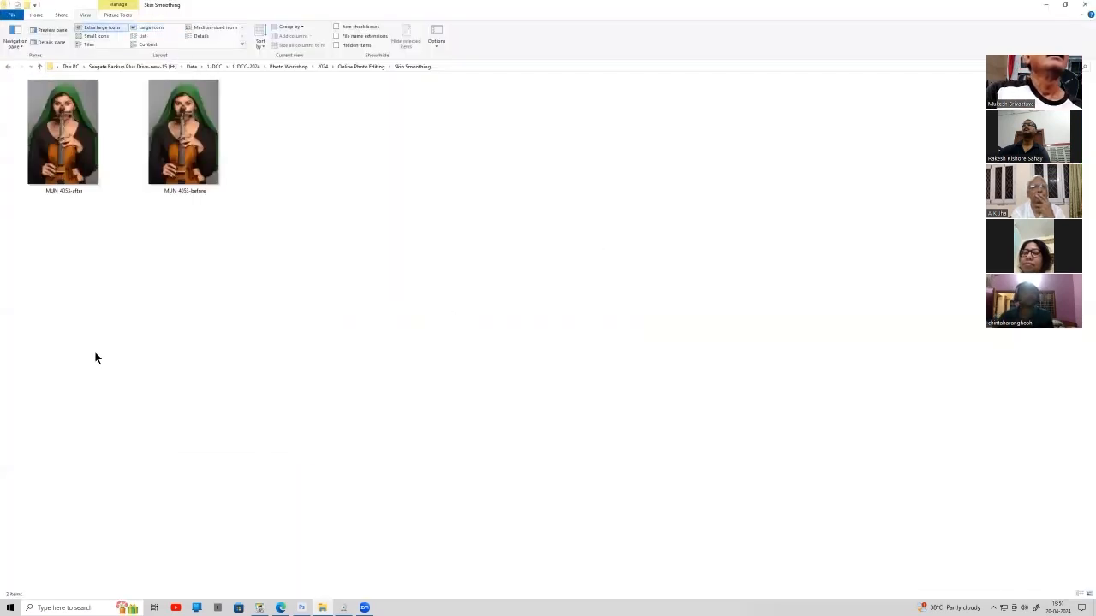
click(203, 149)
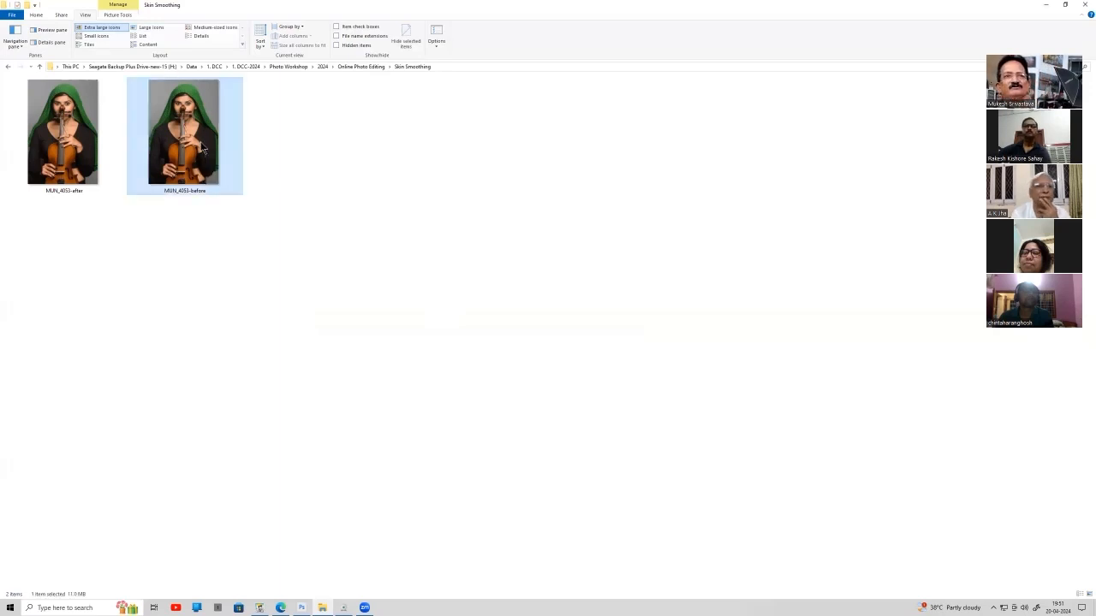
double_click(208, 148)
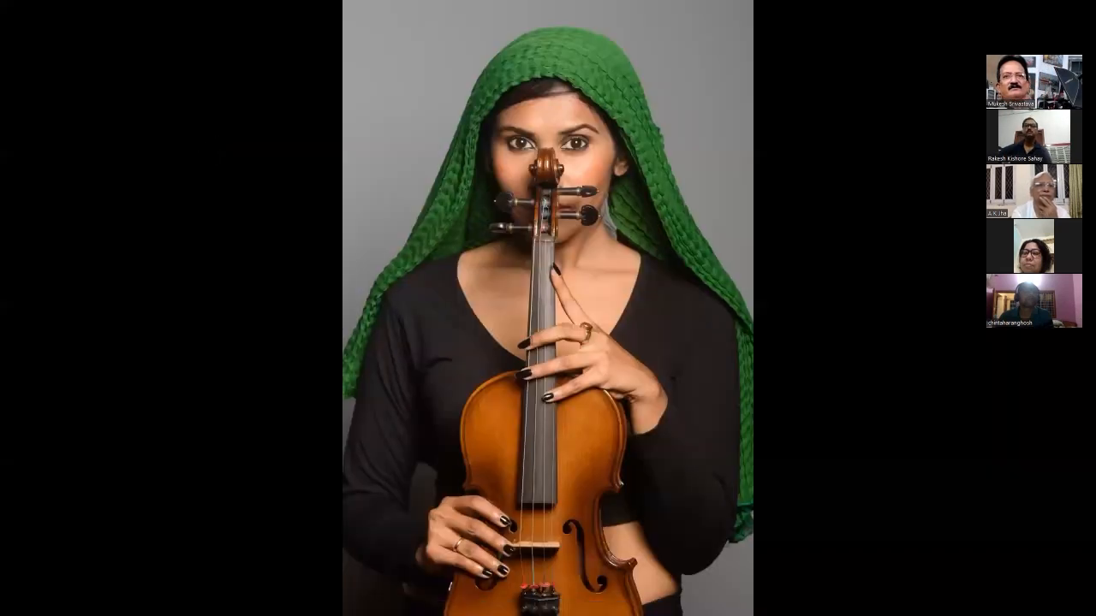
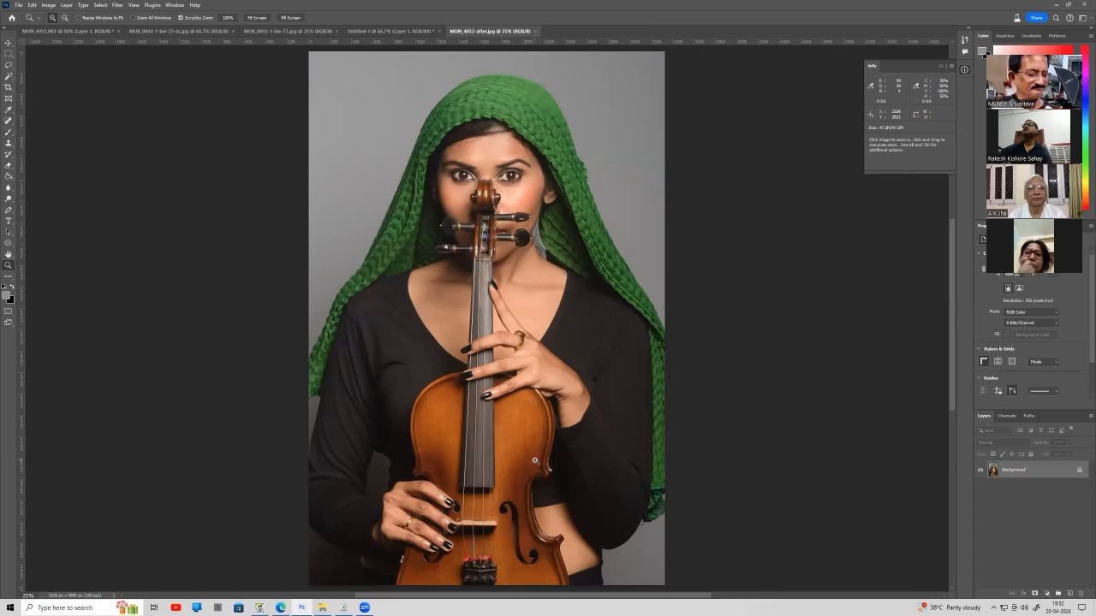
Remove the small spots on the woman's right cheek in MUN_4053-after using the Content-Aware Spot Healing Brush at 100% zoom.
click(469, 146)
click(469, 145)
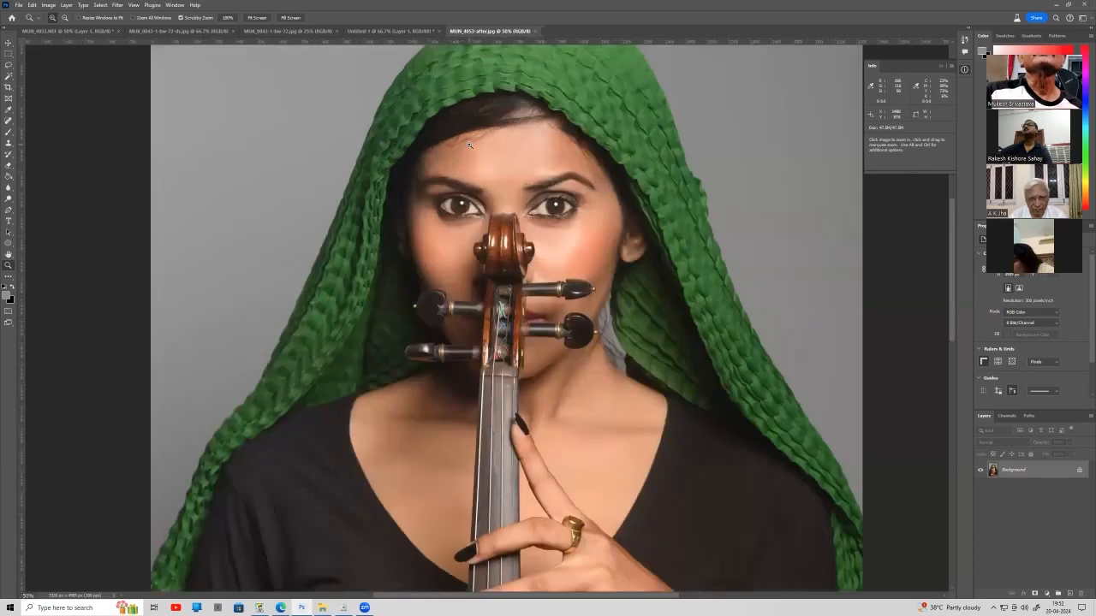
click(469, 145)
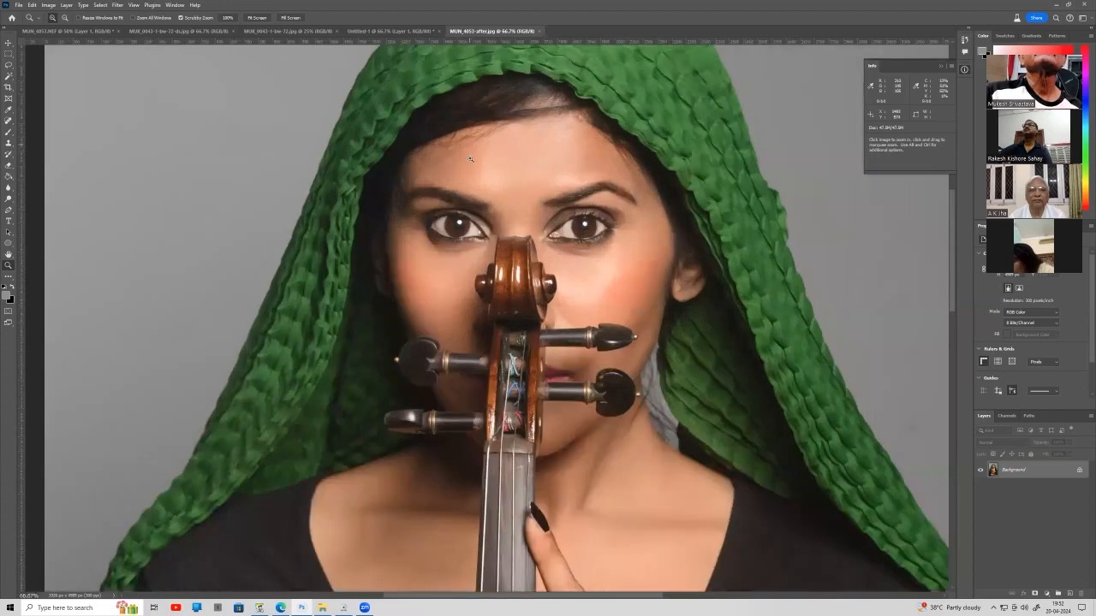
click(10, 123)
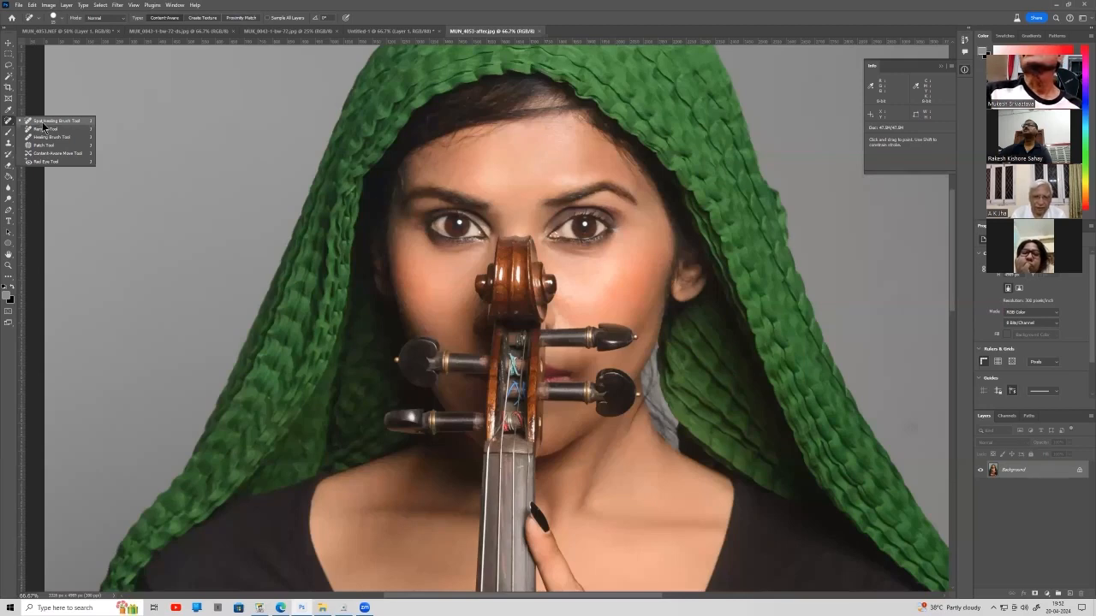
click(42, 122)
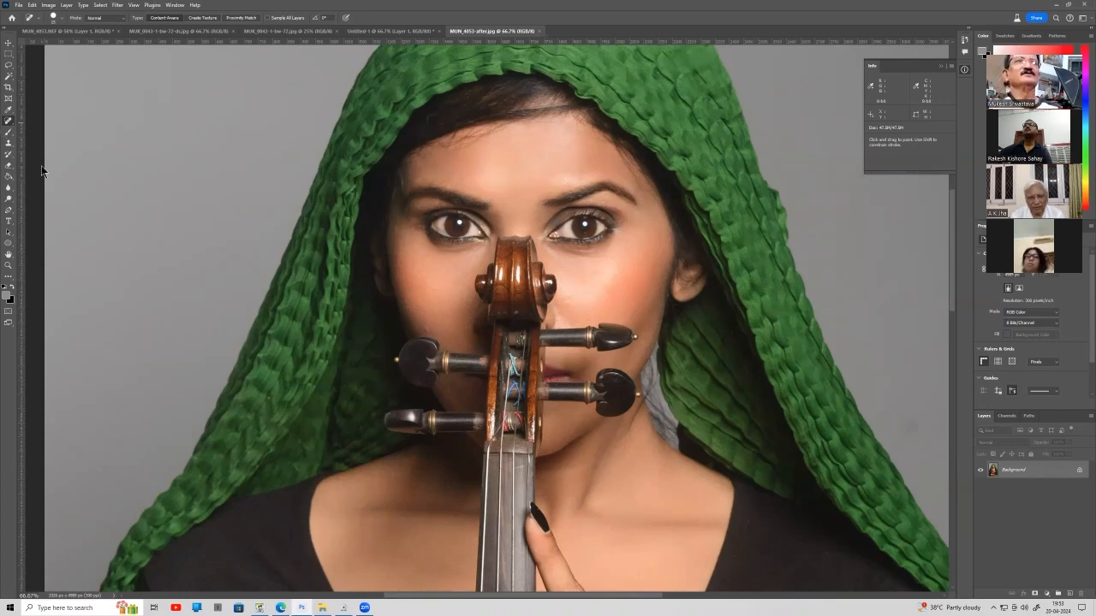
right_click(8, 126)
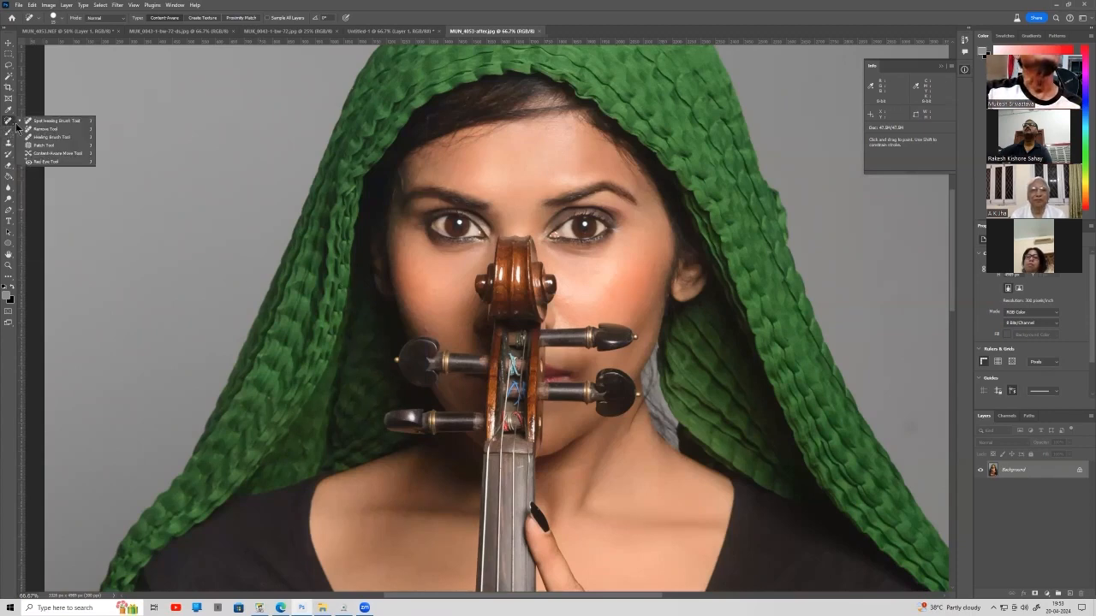
click(43, 122)
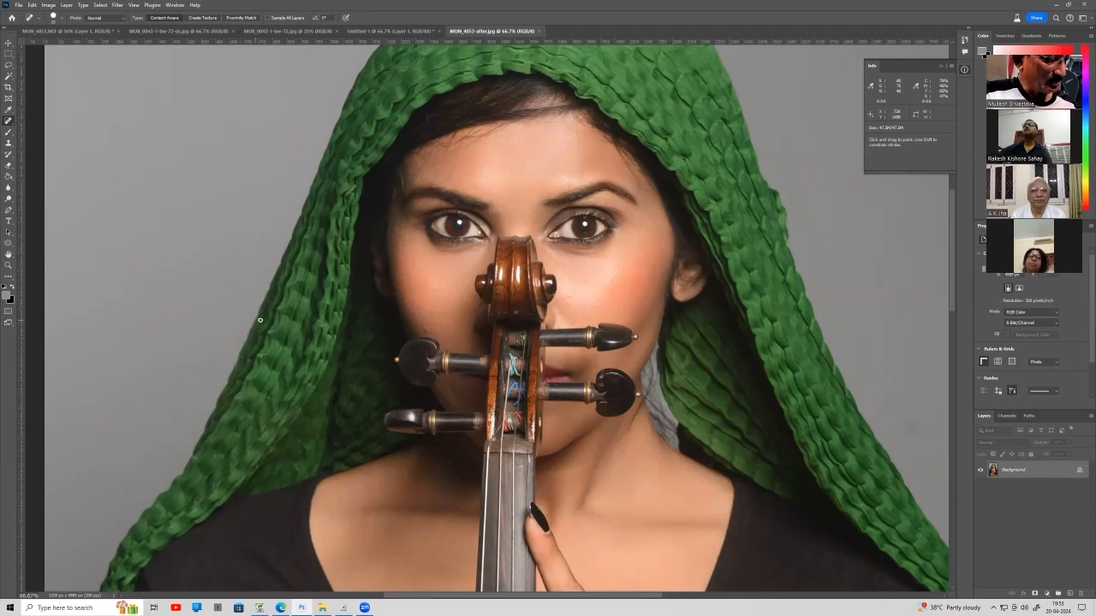
key(z)
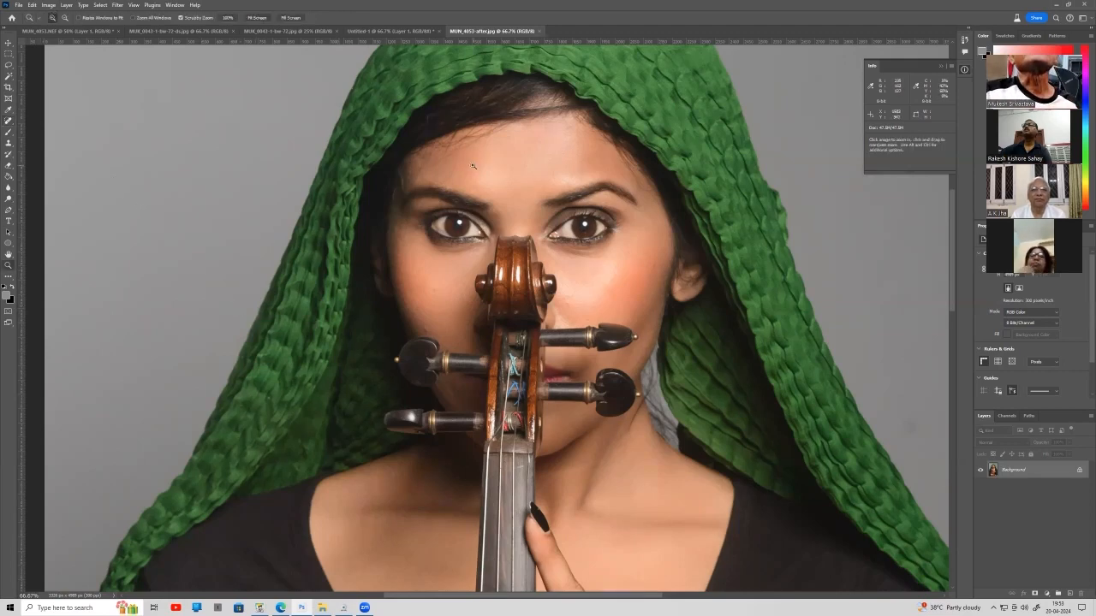
click(473, 165)
key(j)
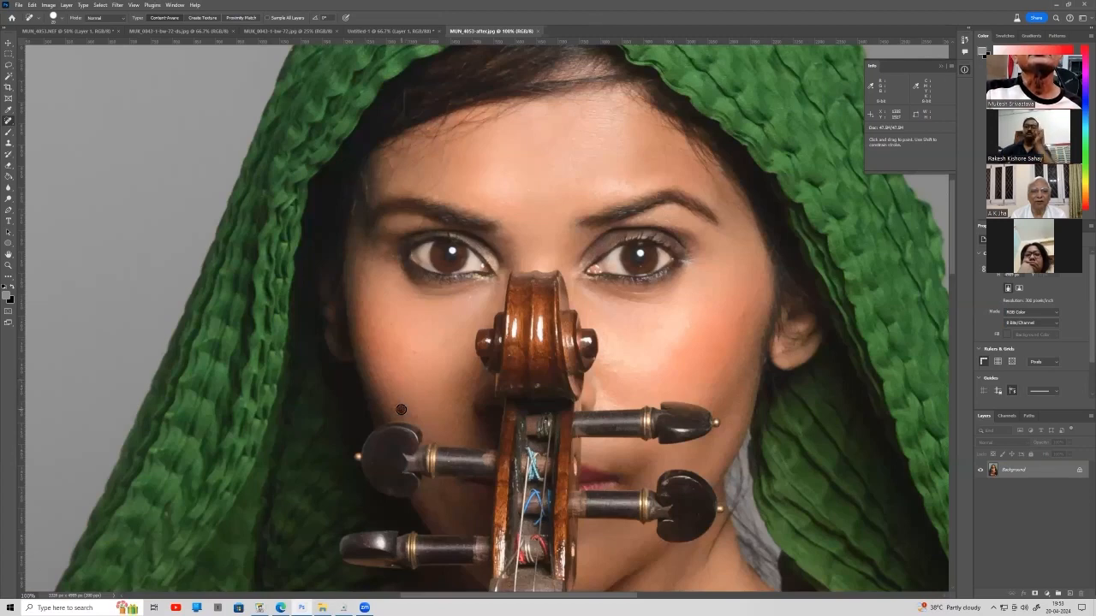
click(415, 351)
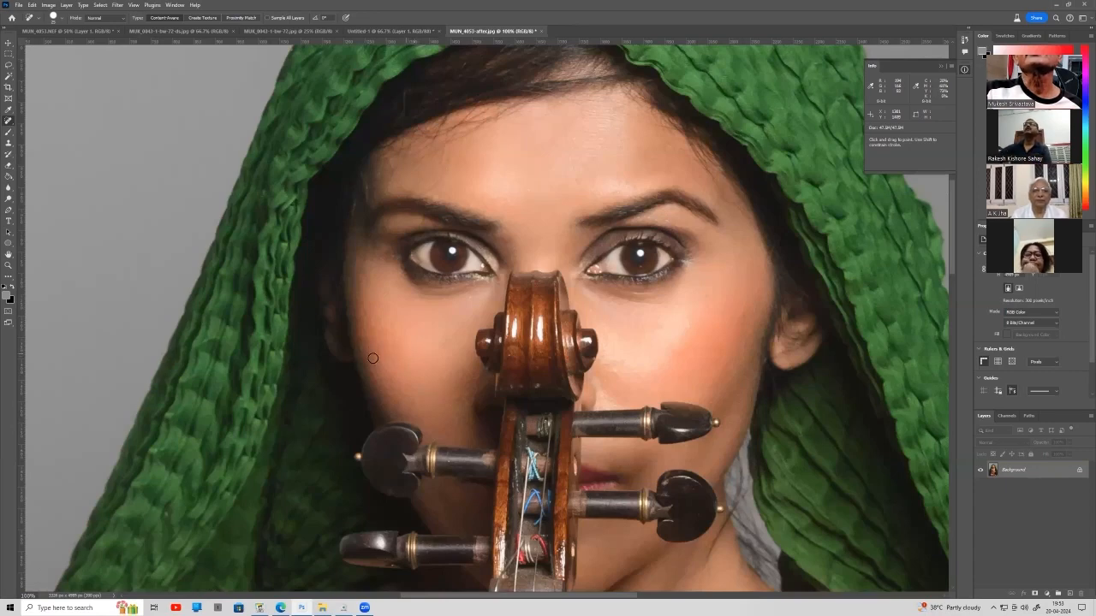
click(385, 325)
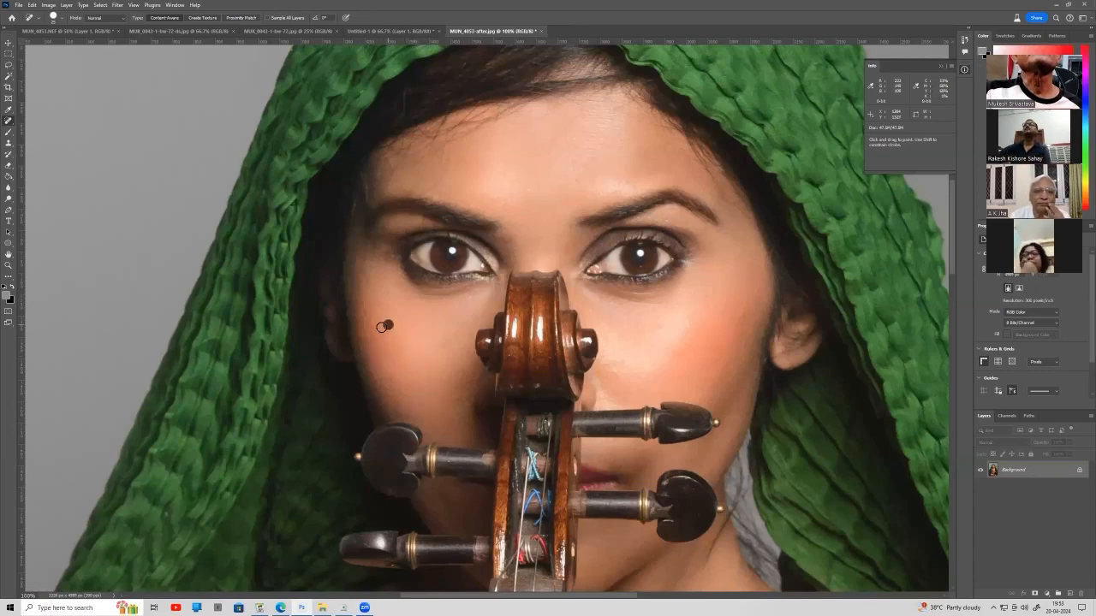
click(362, 311)
click(360, 321)
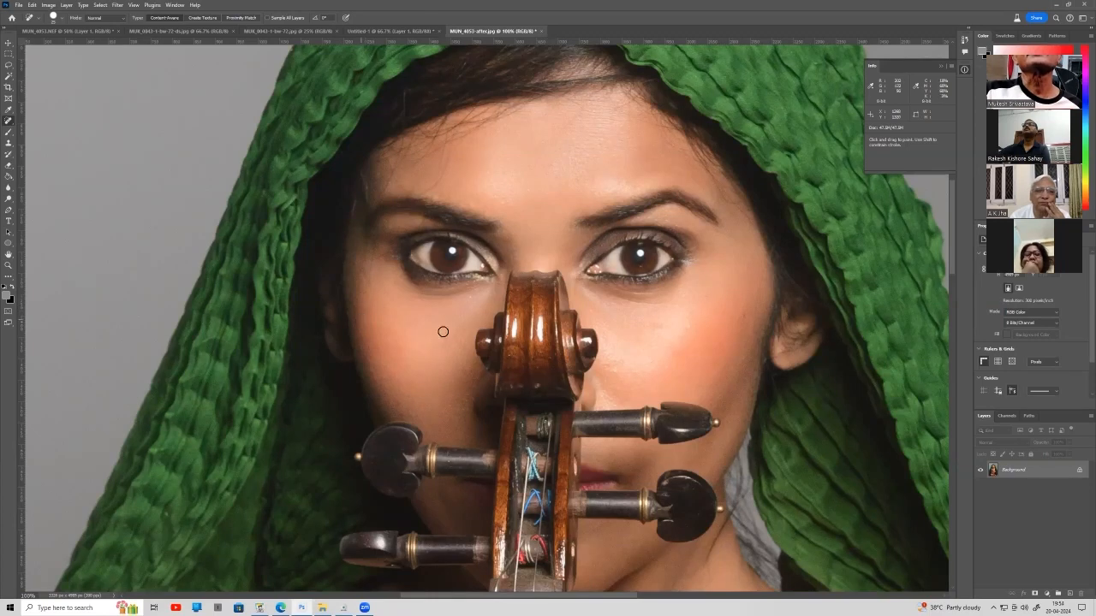
Heal the small blemishes beside the nose and on the woman's left cheek with the Spot Healing Brush.
click(616, 369)
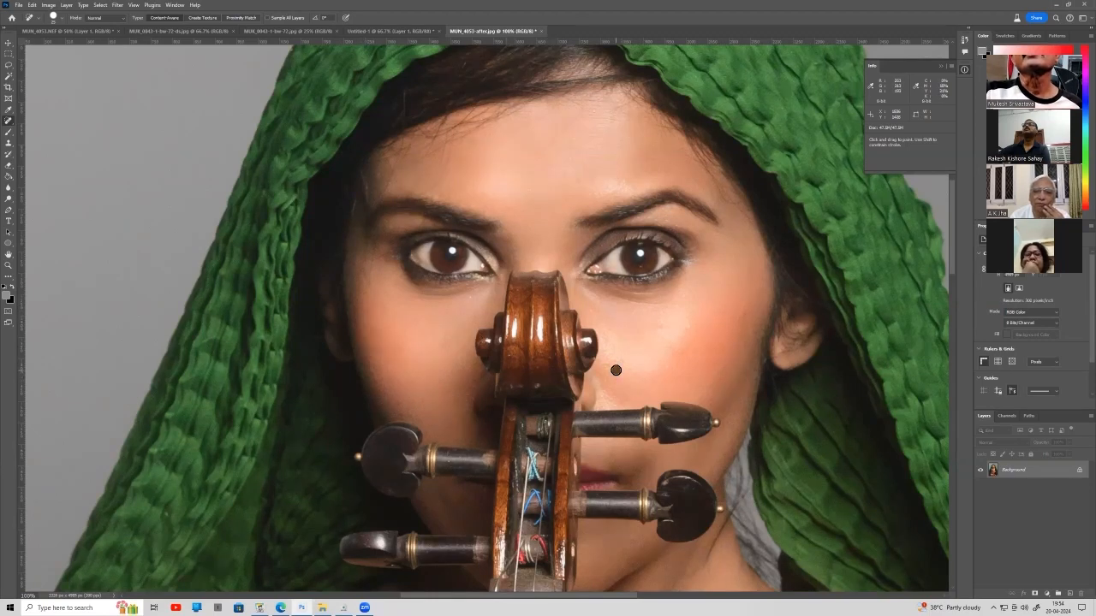
click(687, 320)
click(689, 314)
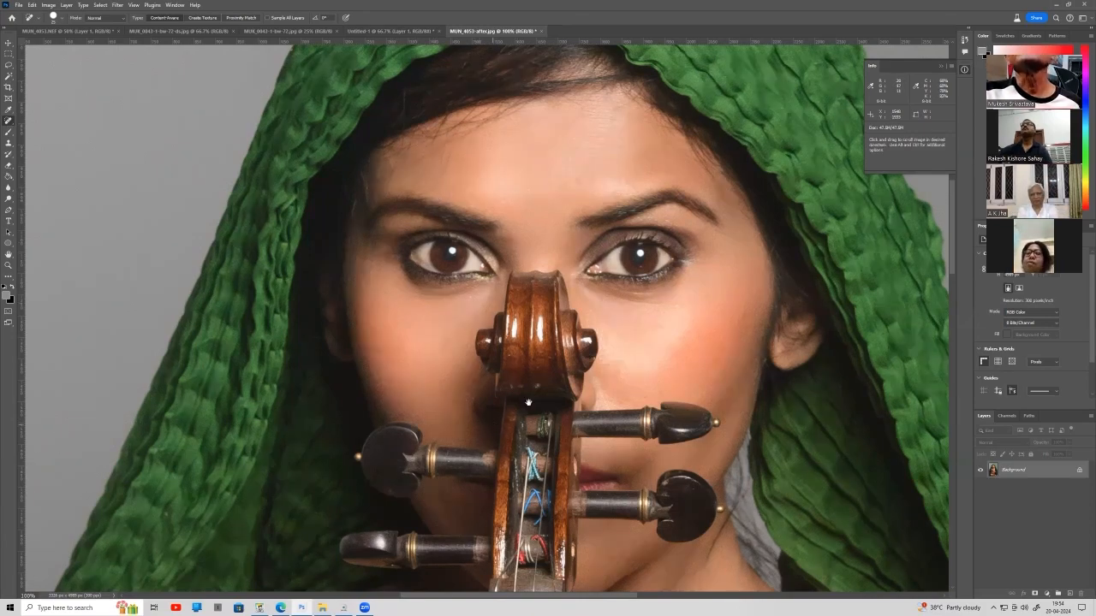
Examine the neck, chest, hand, violin and waist areas of MUN_4053-after at 100% zoom for remaining blemishes.
drag(513, 202, 517, 202)
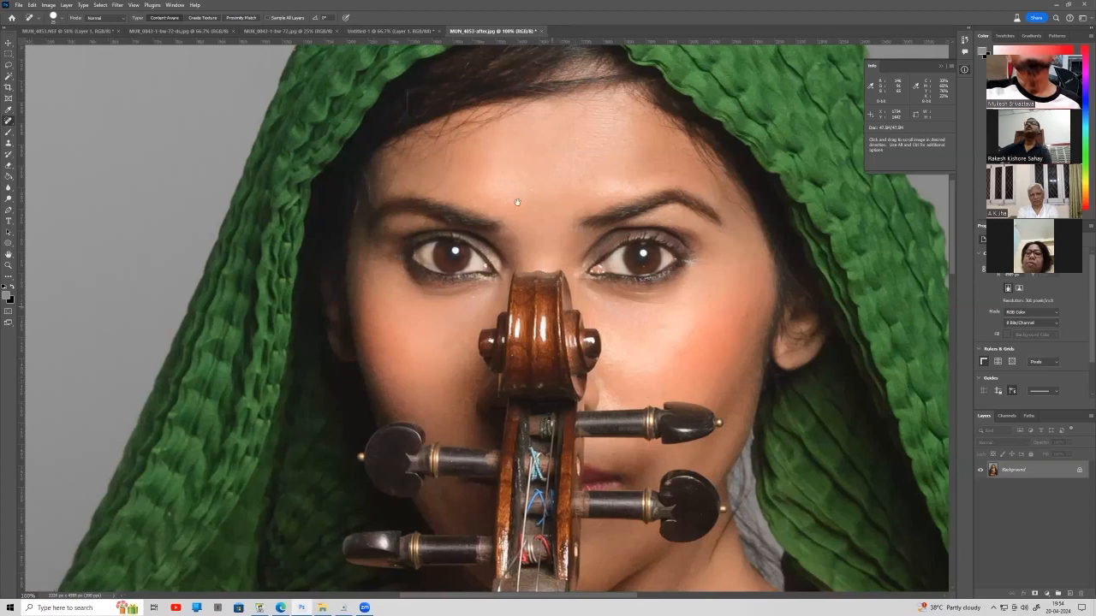
scroll(517, 202, down, 5)
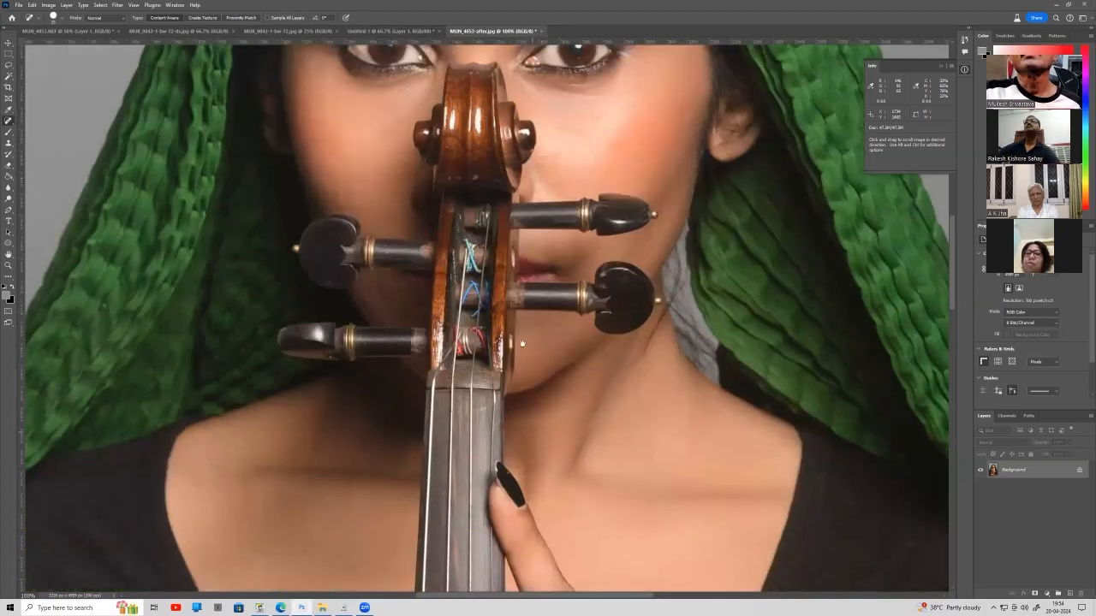
scroll(521, 343, down, 2)
scroll(515, 295, down, 4)
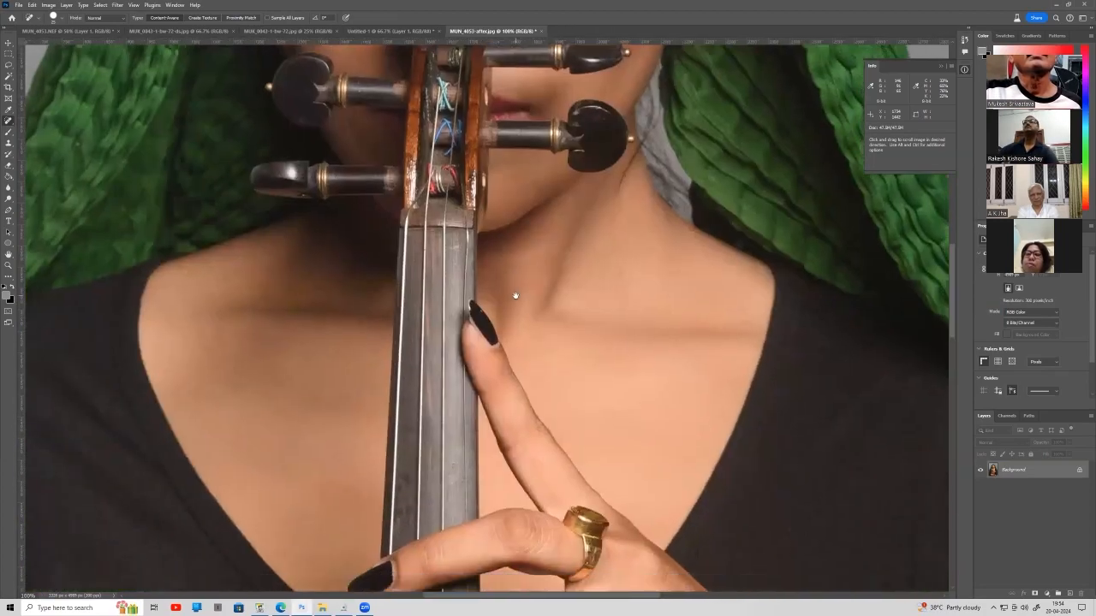
scroll(509, 274, down, 1)
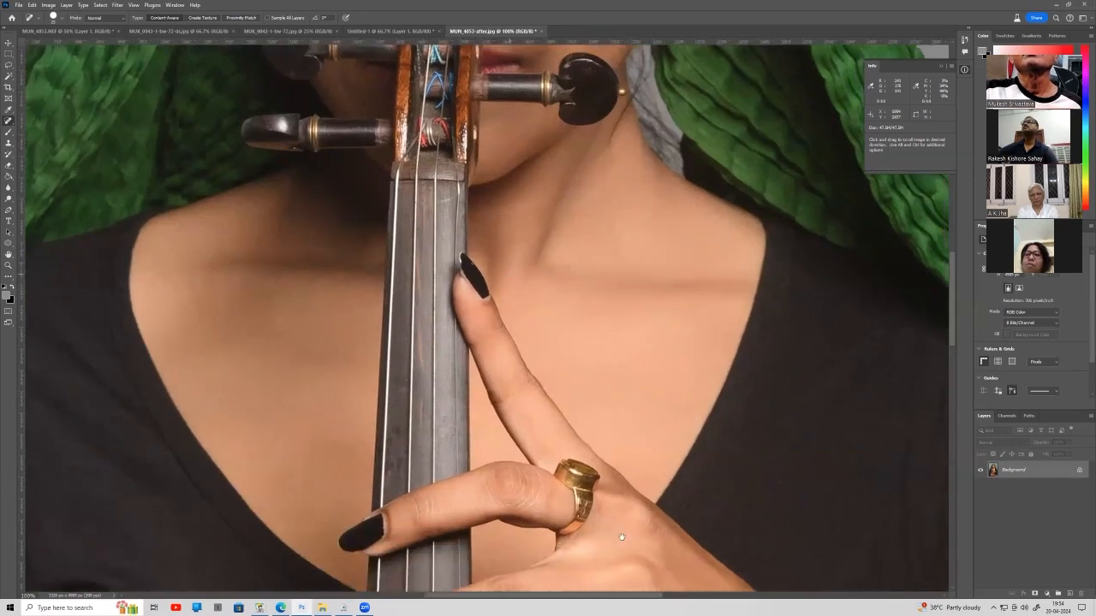
scroll(532, 304, down, 6)
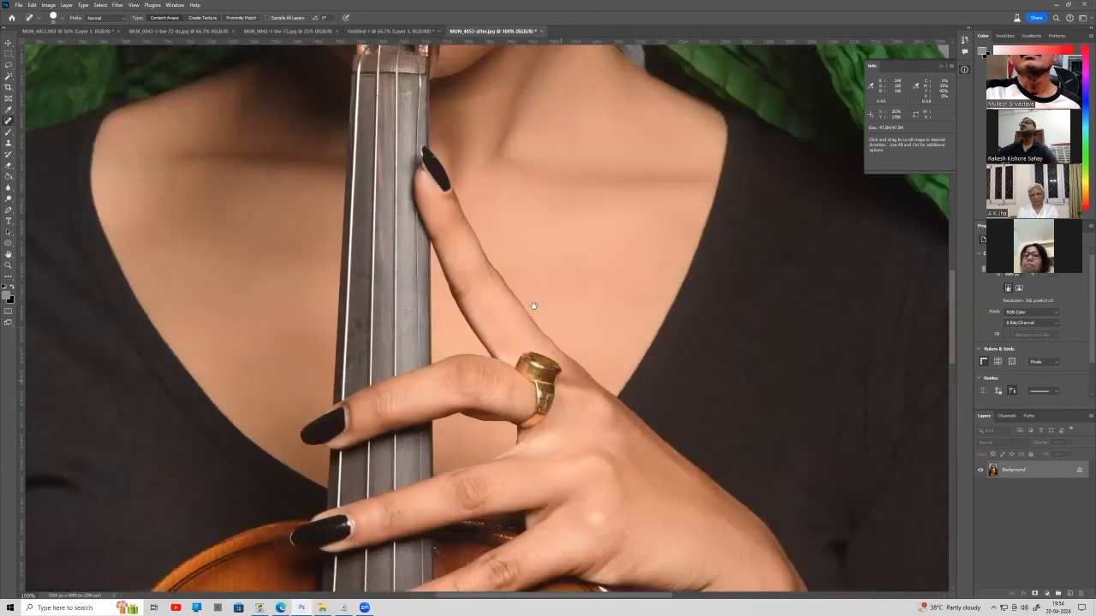
scroll(533, 304, down, 1)
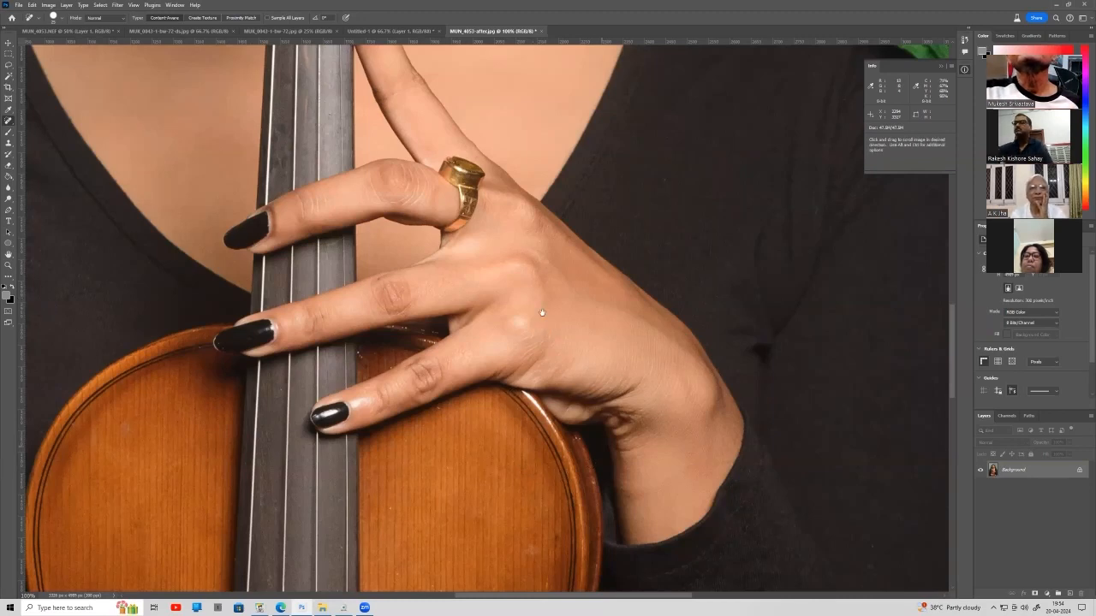
drag(602, 448, 542, 312)
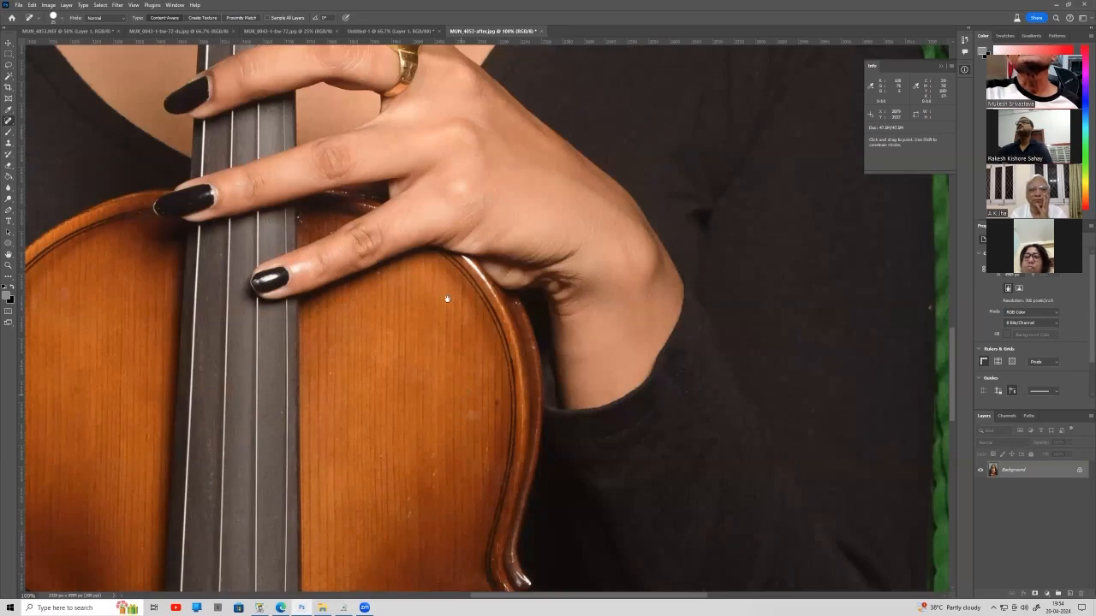
drag(553, 480, 507, 251)
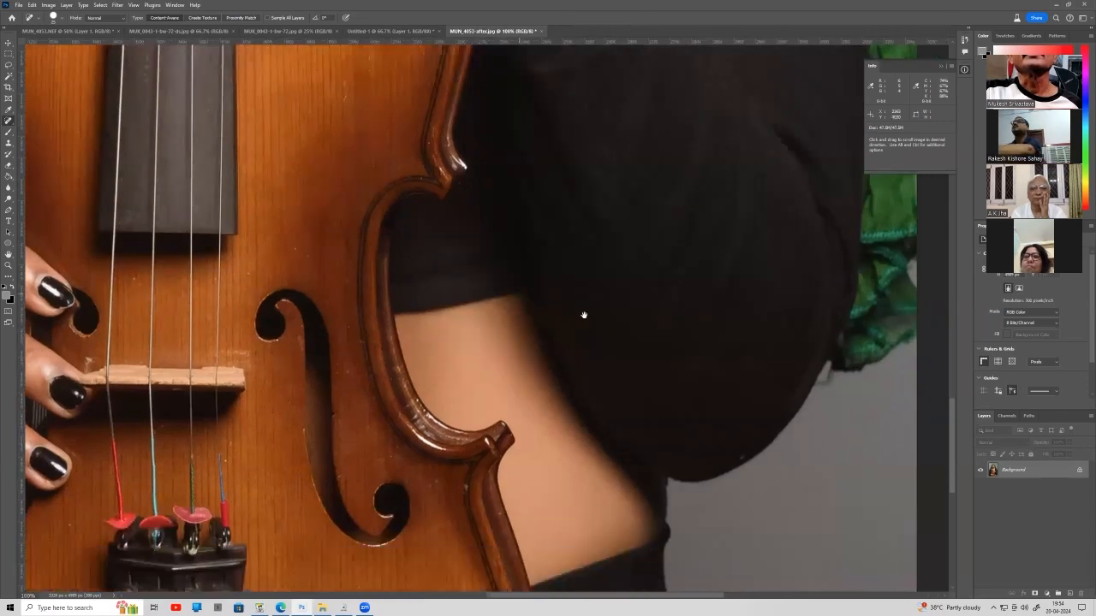
Examine MUN_4053-after from the waist and hands up to the neckline at 100% zoom, and view the portrait as a whole.
drag(584, 315, 969, 357)
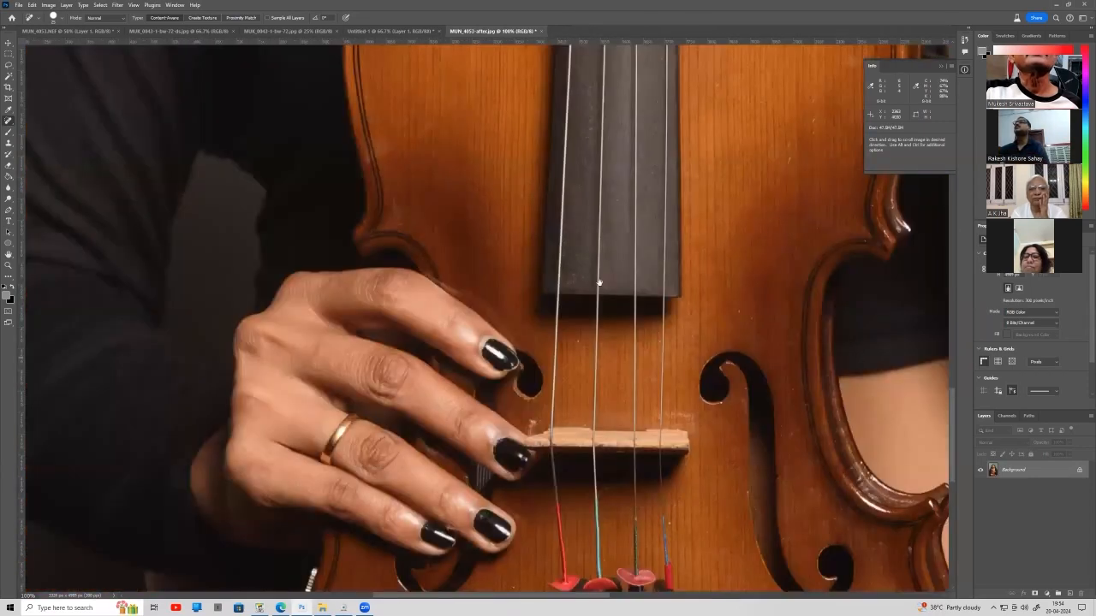
drag(616, 334, 798, 356)
drag(511, 408, 490, 458)
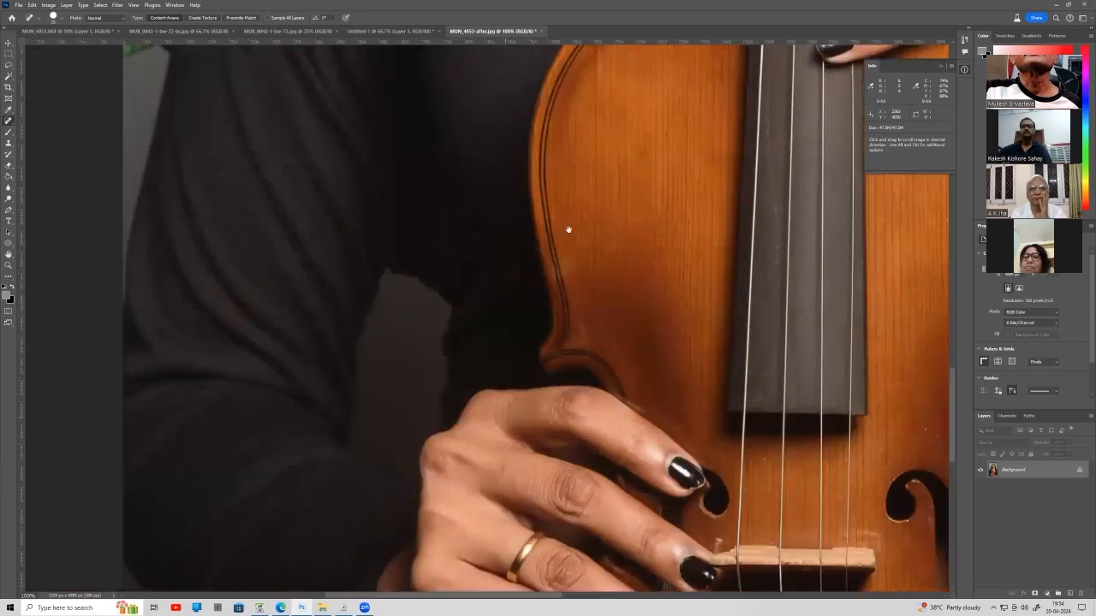
drag(568, 230, 539, 314)
drag(516, 380, 497, 416)
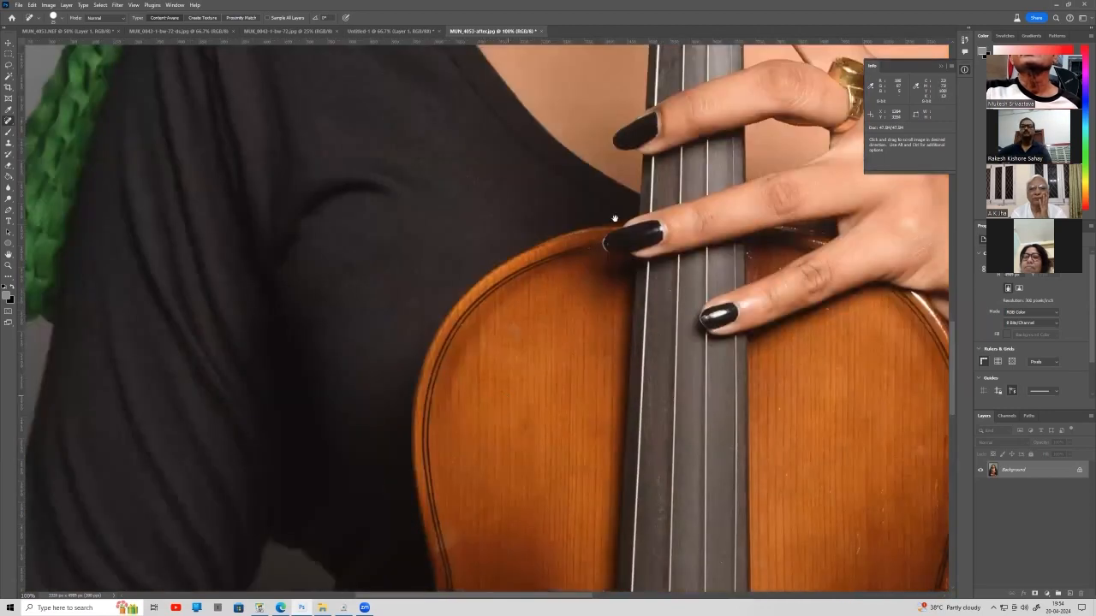
drag(639, 162, 539, 390)
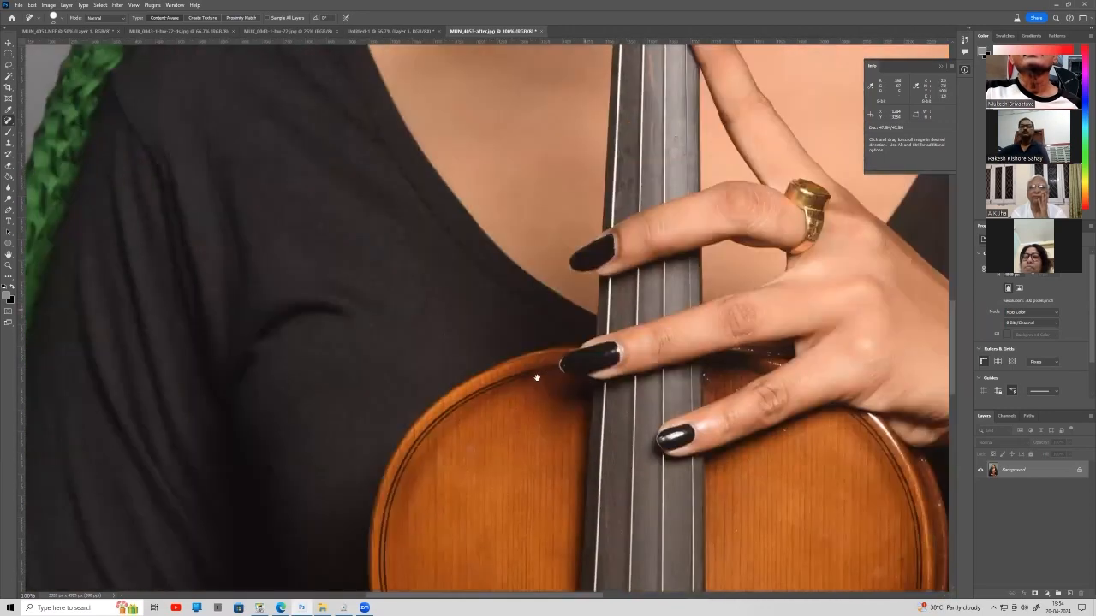
drag(524, 209, 518, 238)
drag(503, 277, 491, 297)
drag(528, 174, 487, 296)
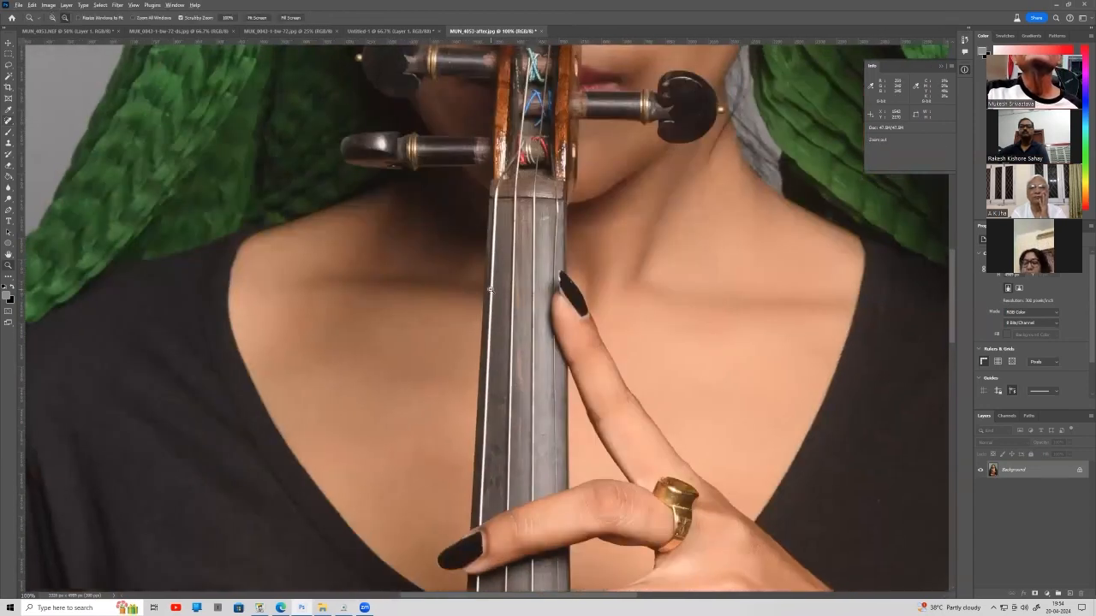
alt+click(462, 294)
alt+click(462, 293)
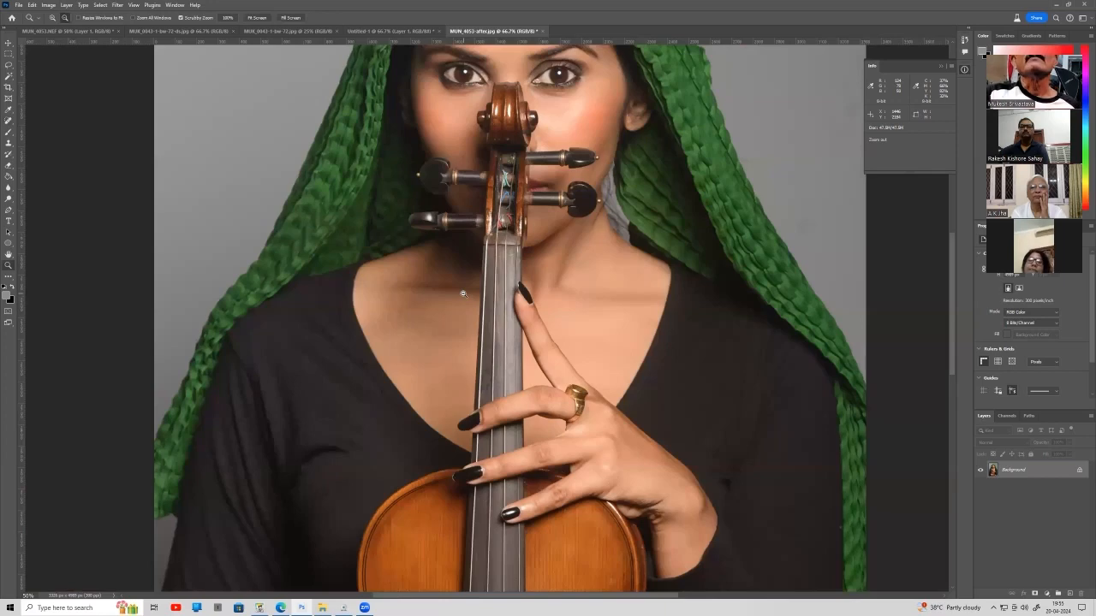
alt+click(463, 293)
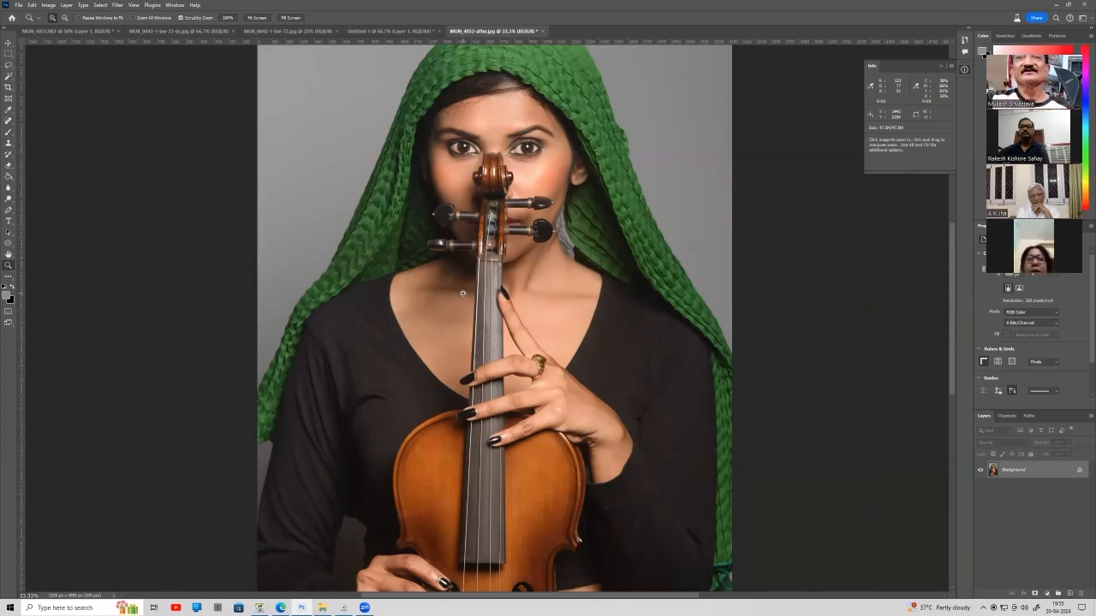
Soften the skin around the neck, chest and raised hand with the Blur Tool, using an enlarged brush at 100% zoom.
click(446, 356)
click(446, 356)
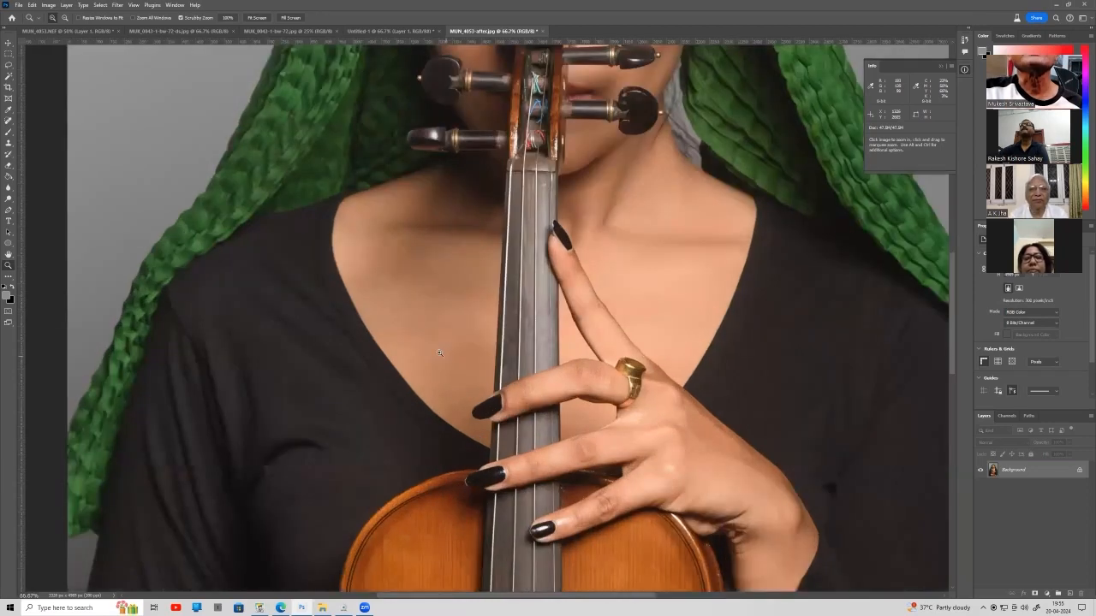
click(439, 353)
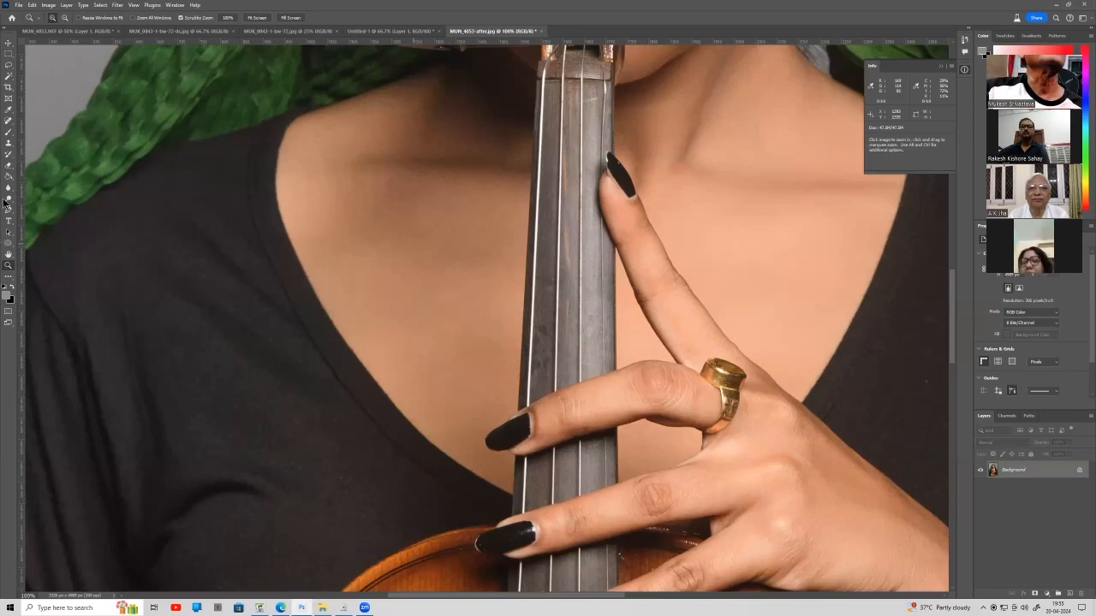
click(8, 190)
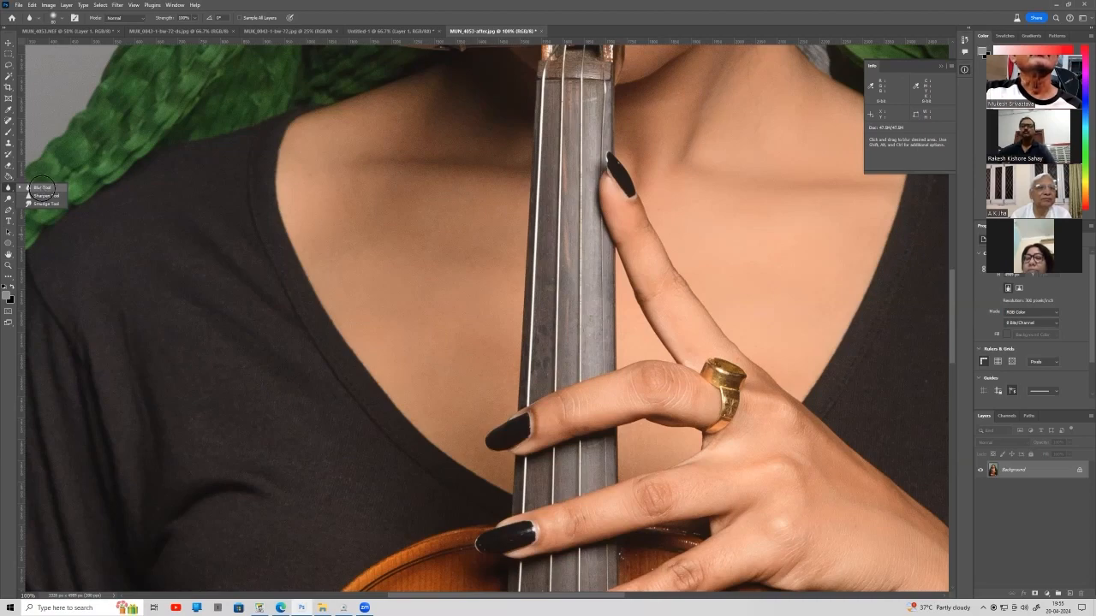
click(42, 188)
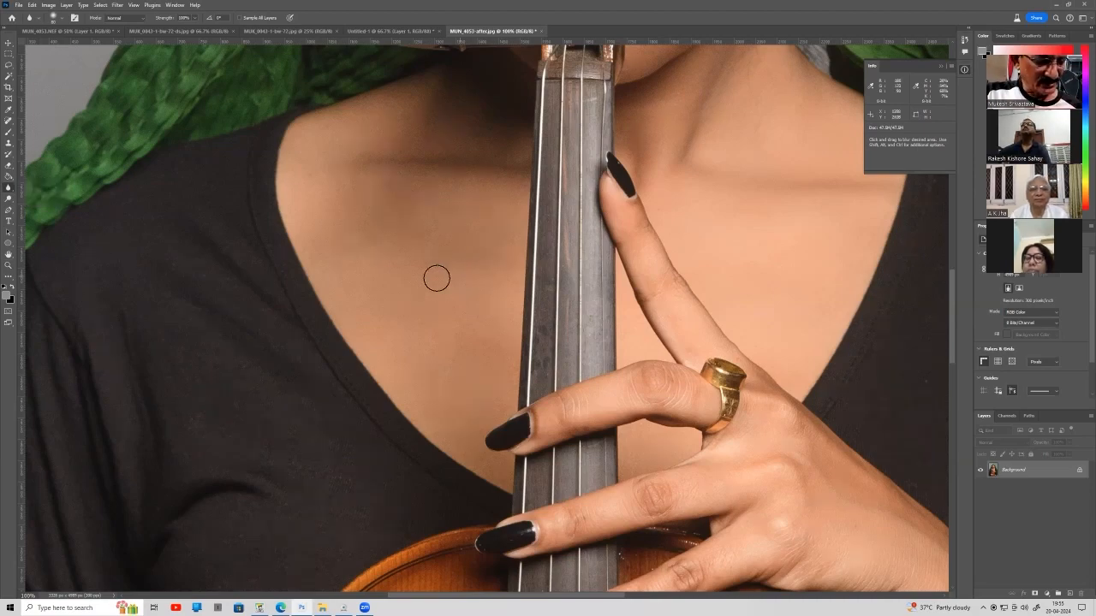
key(bracketright)
key(bracketright)
key(bracketright)
key(bracketright)
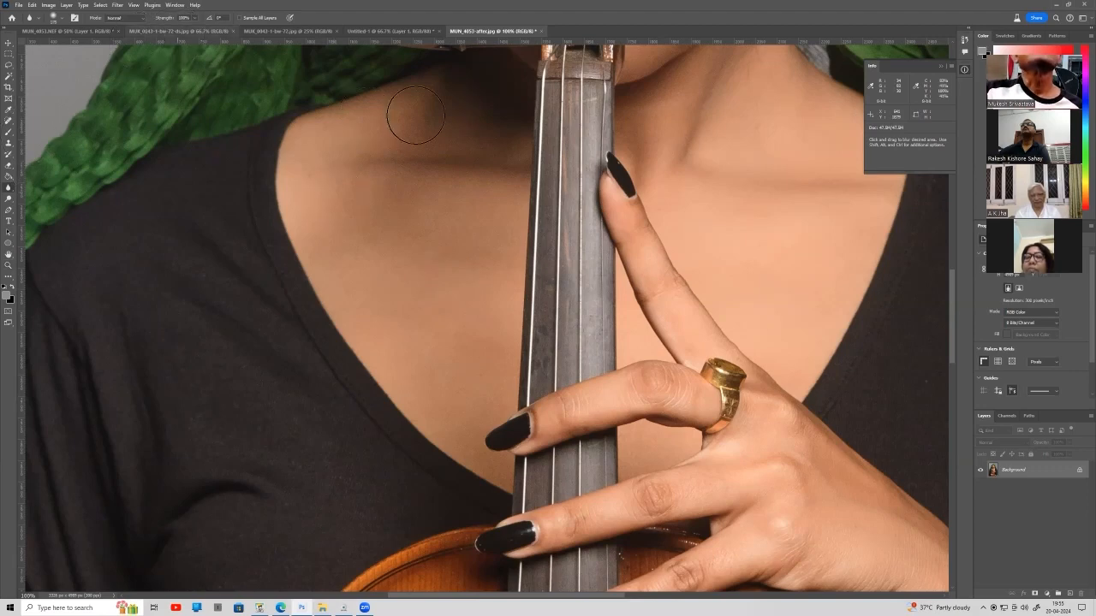
mouse_move(345, 134)
mouse_down()
mouse_move(313, 159)
mouse_move(318, 193)
mouse_move(456, 404)
mouse_move(487, 271)
mouse_move(490, 188)
mouse_move(384, 204)
mouse_move(462, 141)
mouse_move(323, 143)
mouse_move(285, 164)
mouse_move(354, 203)
mouse_up()
mouse_move(733, 226)
mouse_down()
mouse_move(746, 95)
mouse_move(709, 95)
mouse_move(666, 124)
mouse_up()
drag(842, 319, 787, 316)
drag(687, 466, 641, 453)
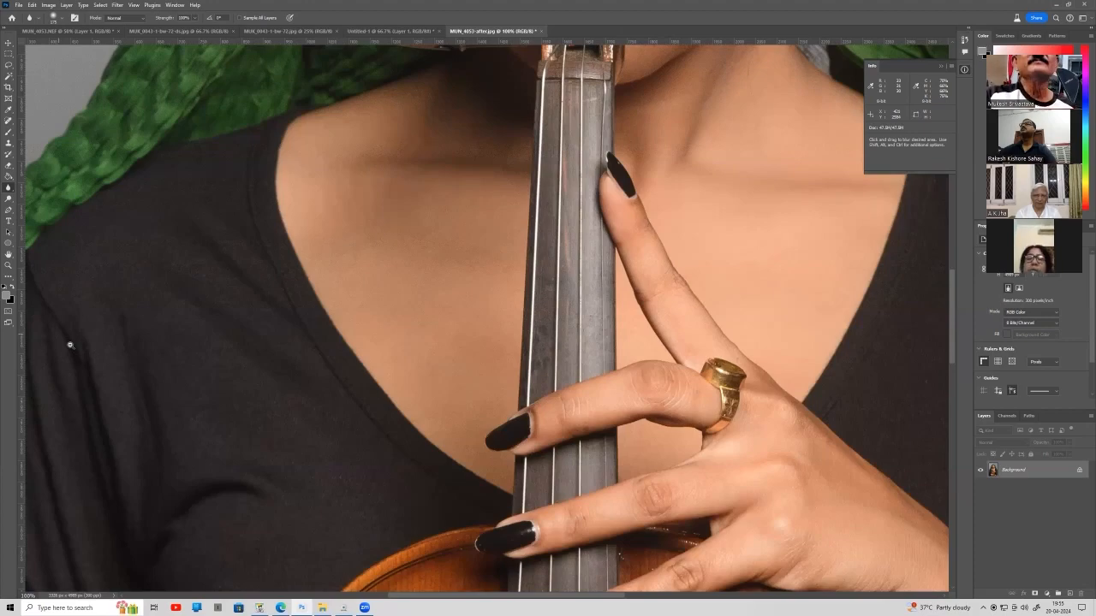
Save the retouched portrait as JPEG in the Skin Smoothing folder, replacing the existing MUN_4053-after file.
key(z)
alt+click(225, 275)
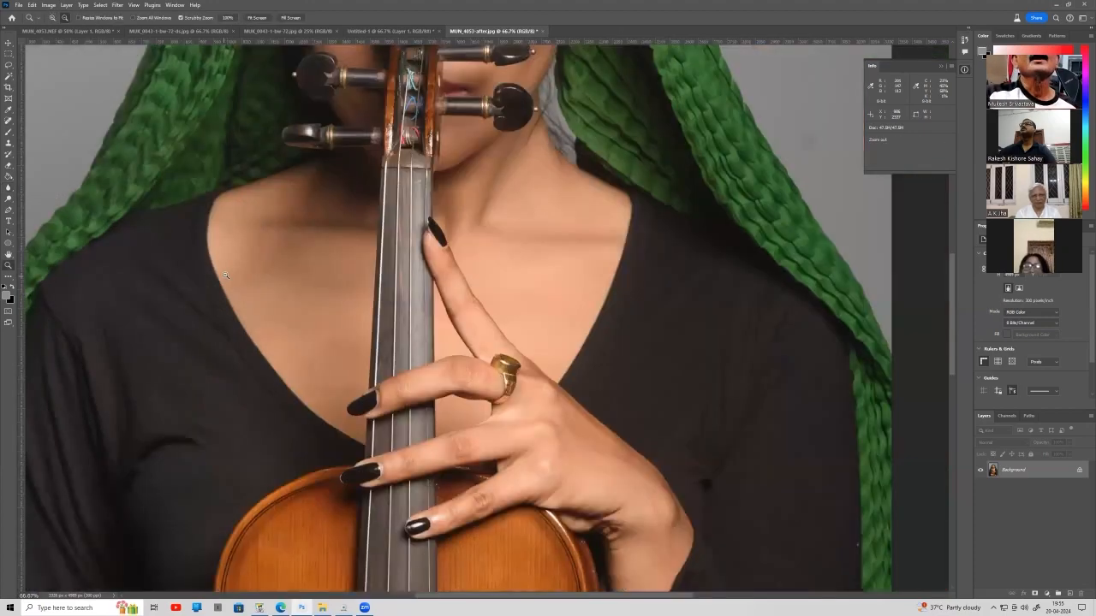
alt+click(225, 276)
alt+click(225, 275)
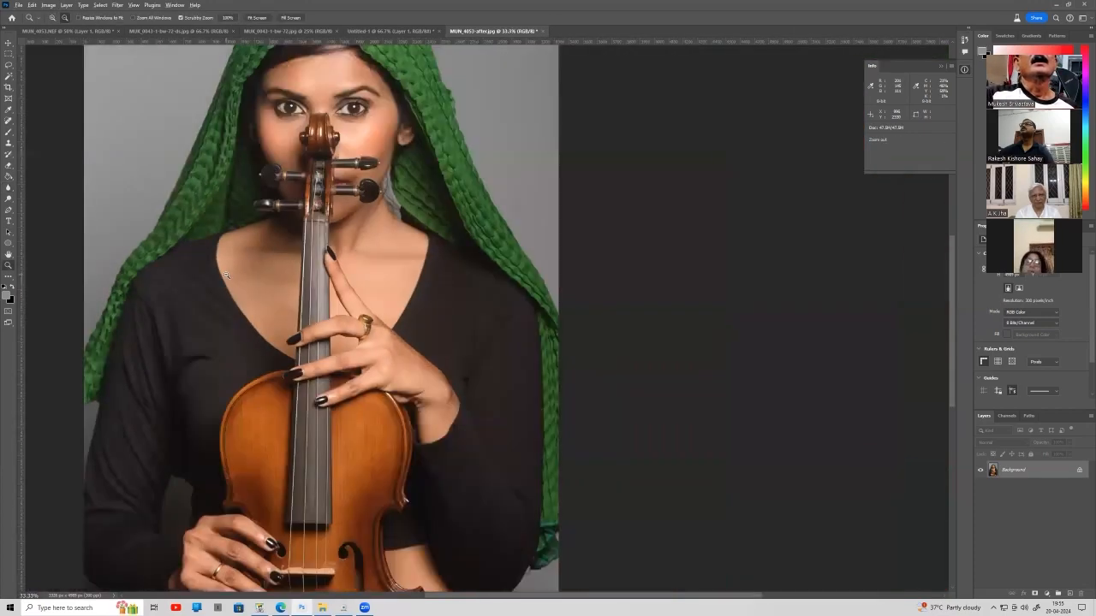
alt+click(225, 275)
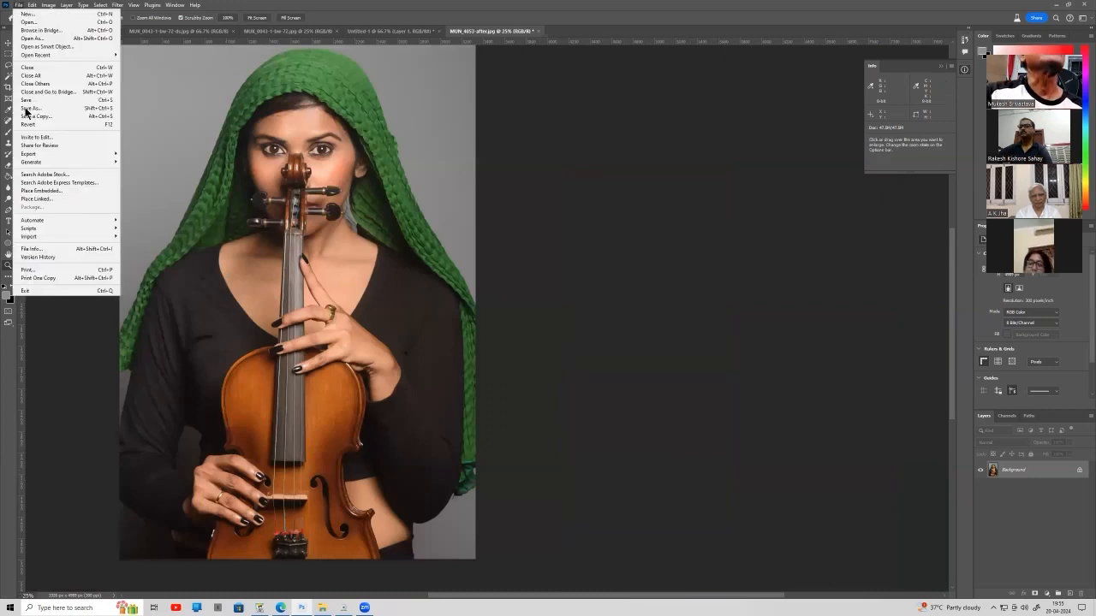
click(27, 112)
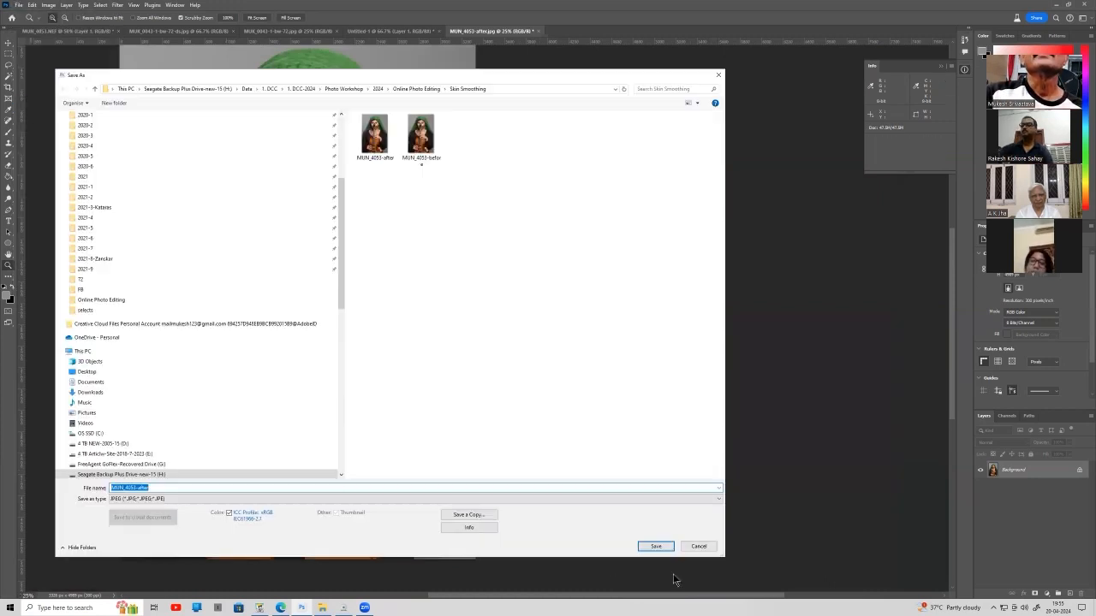
click(655, 547)
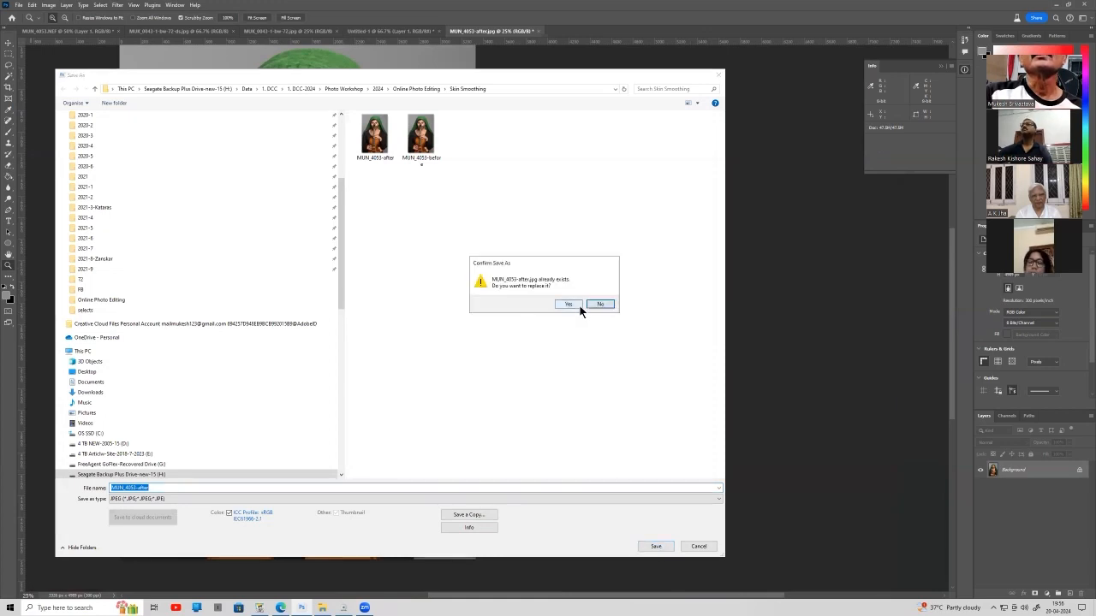
click(580, 305)
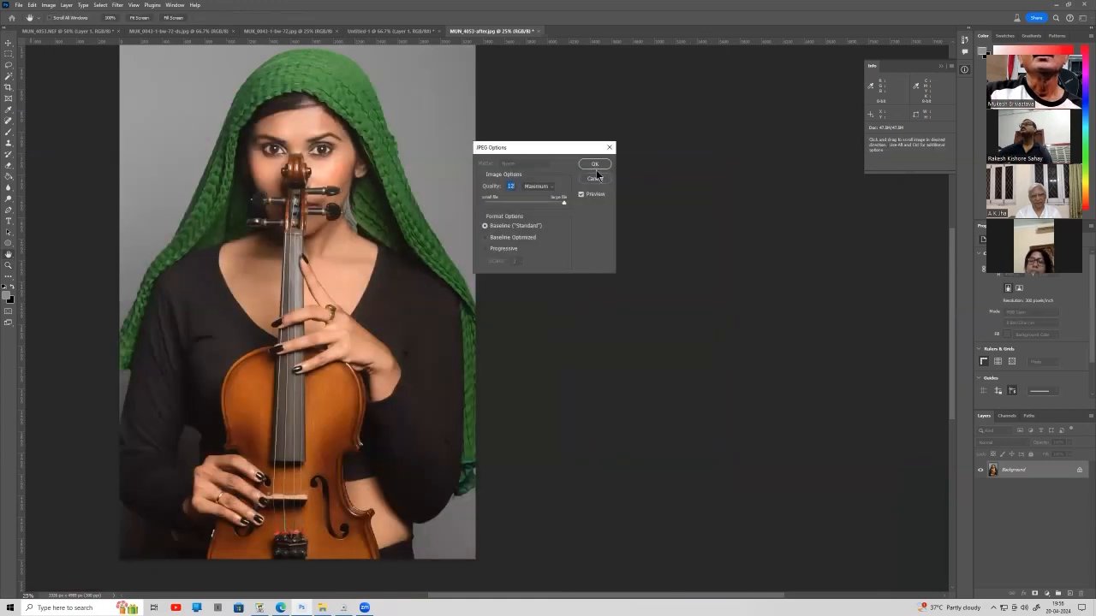
Switch to File Explorer, view the Editing-Topics image in the Online Photo Editing folder, and return to Photoshop.
click(321, 608)
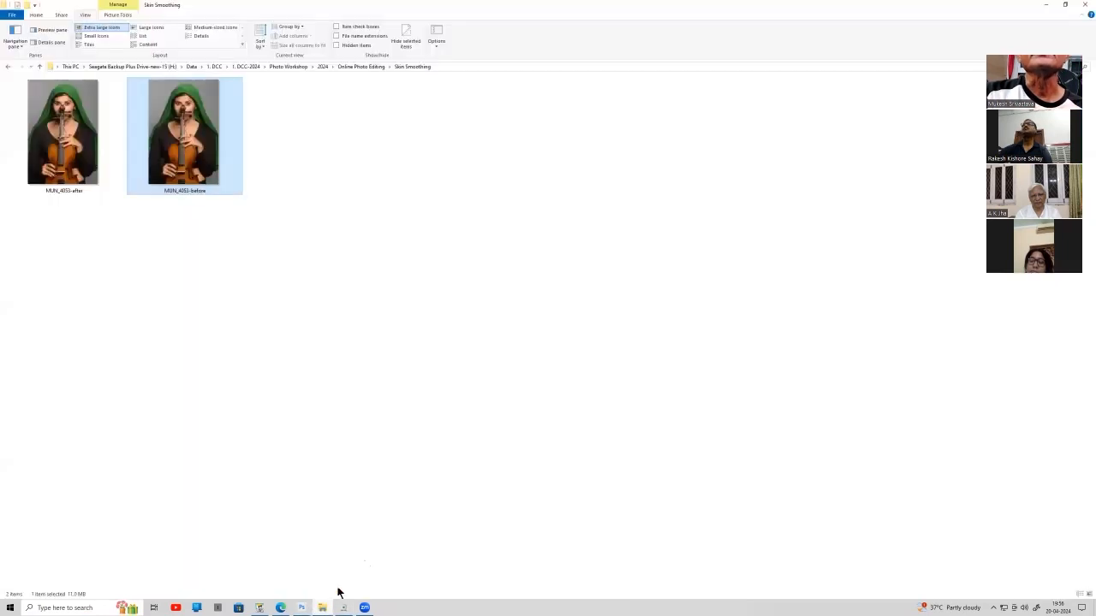
click(7, 67)
click(300, 103)
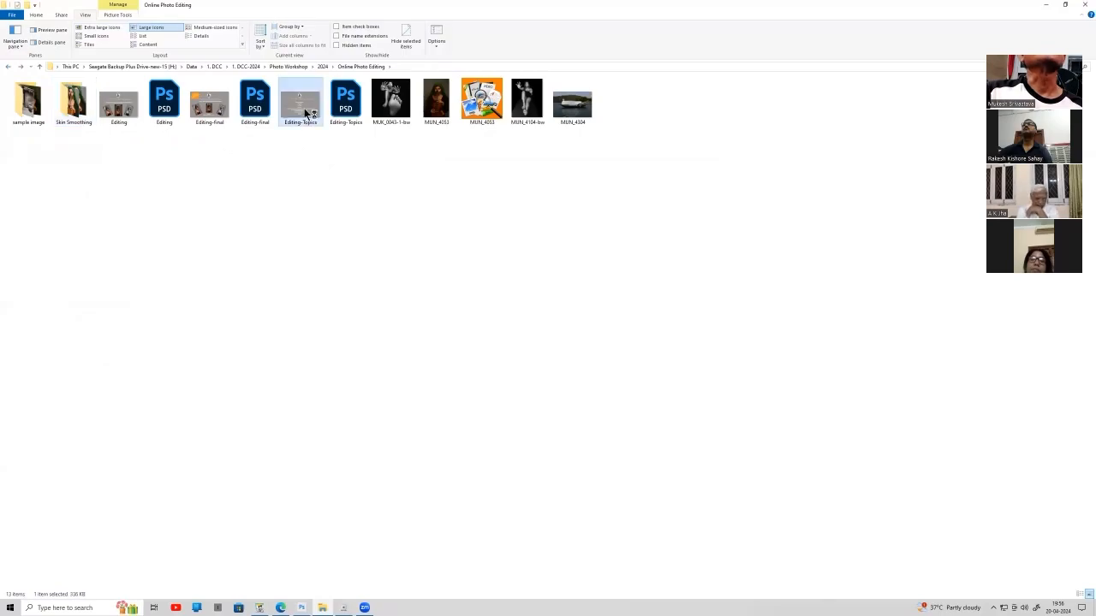
double_click(300, 103)
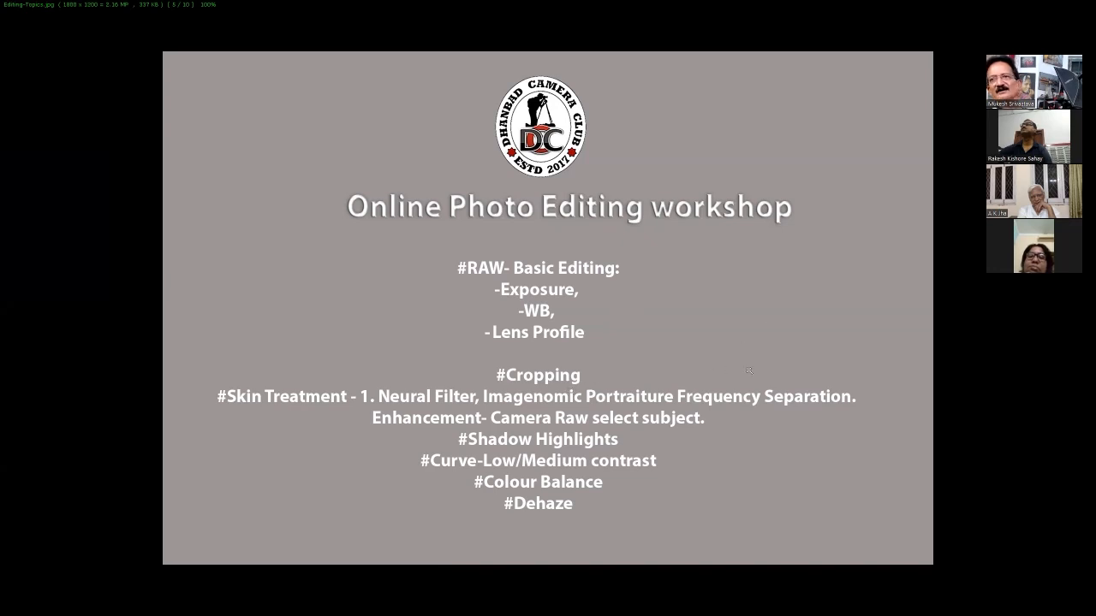
mouse_move(834, 7)
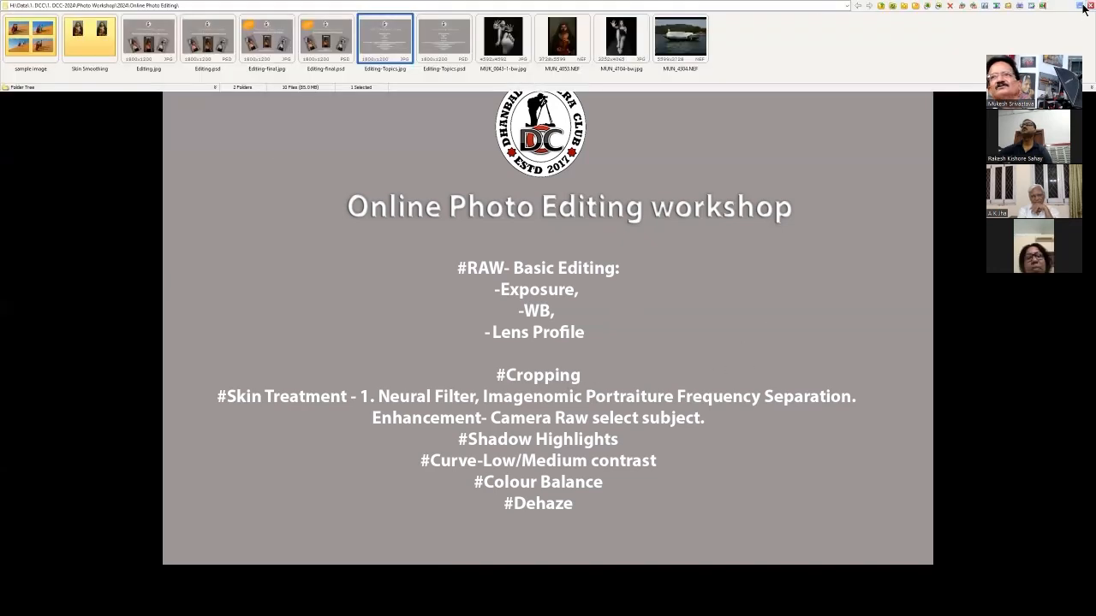
click(1083, 5)
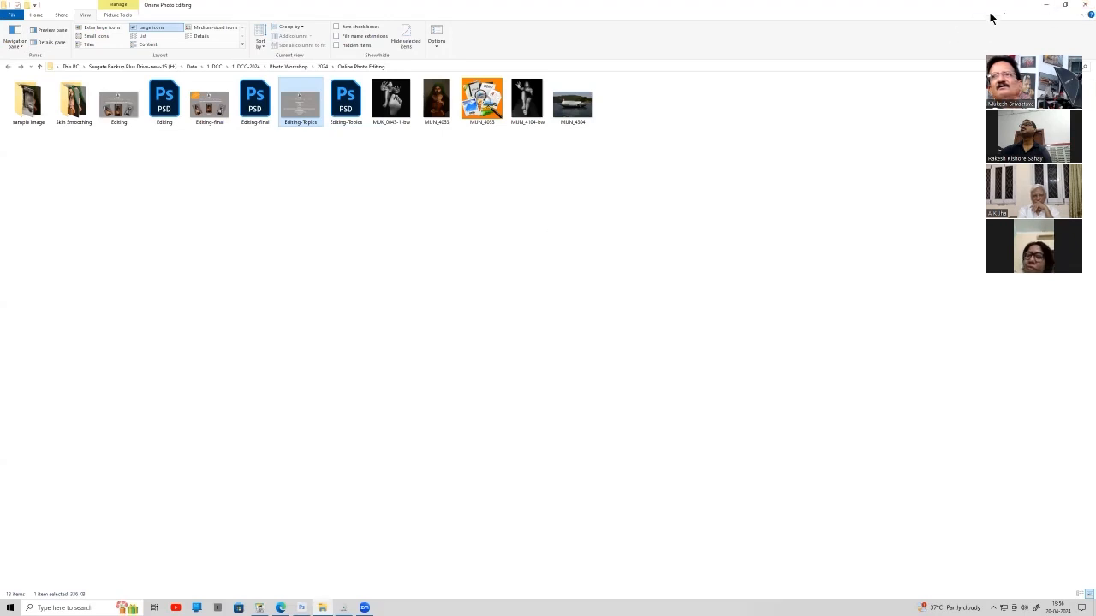
click(1045, 4)
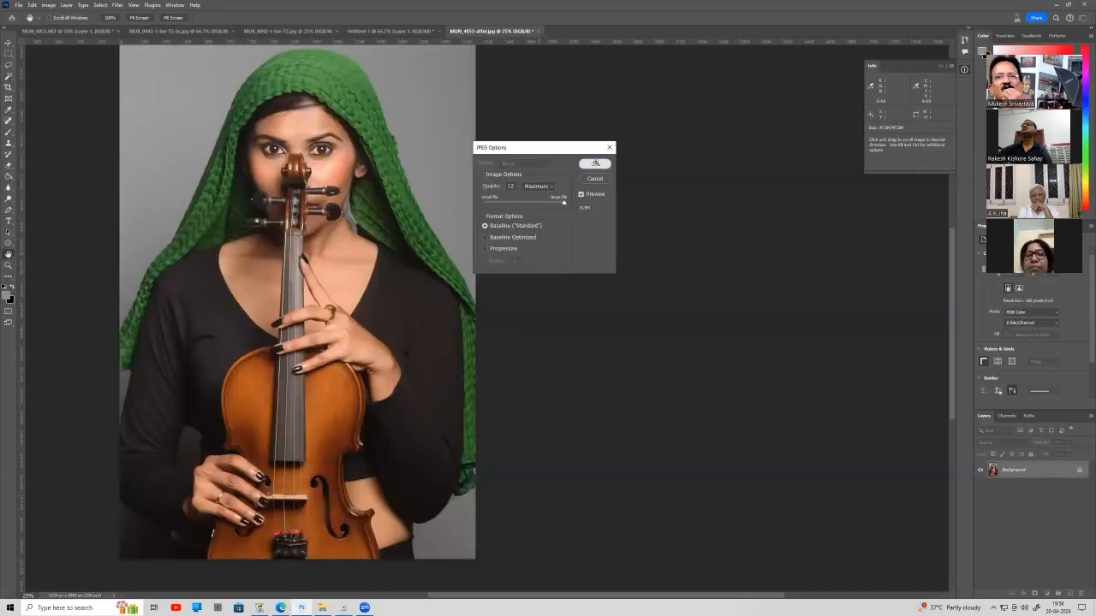
Complete the JPEG save at Maximum quality 12 and duplicate the Background layer.
click(596, 164)
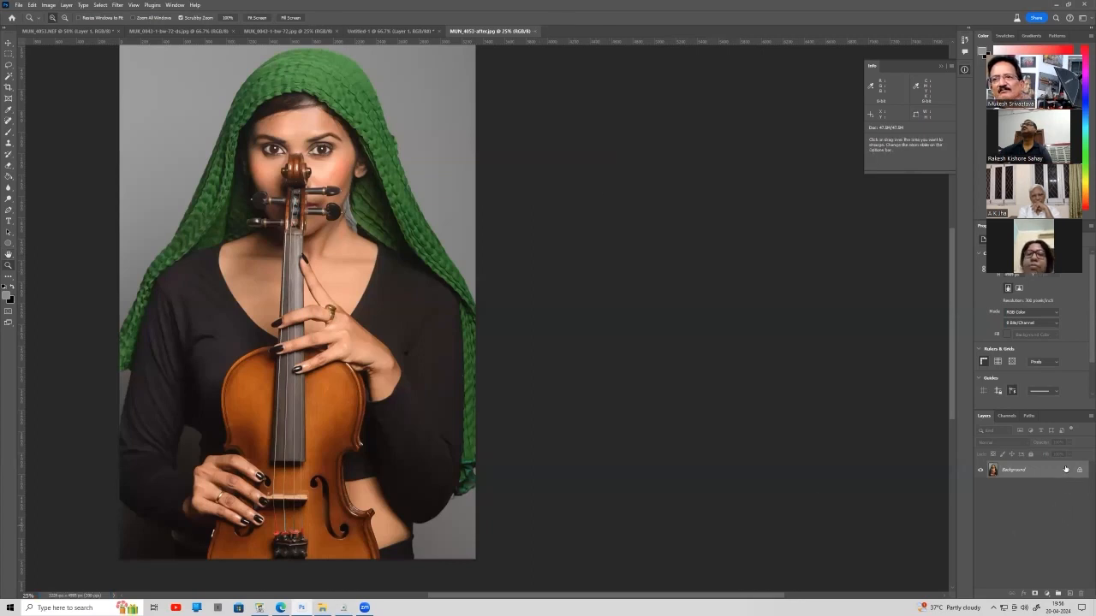
drag(1065, 469, 1069, 592)
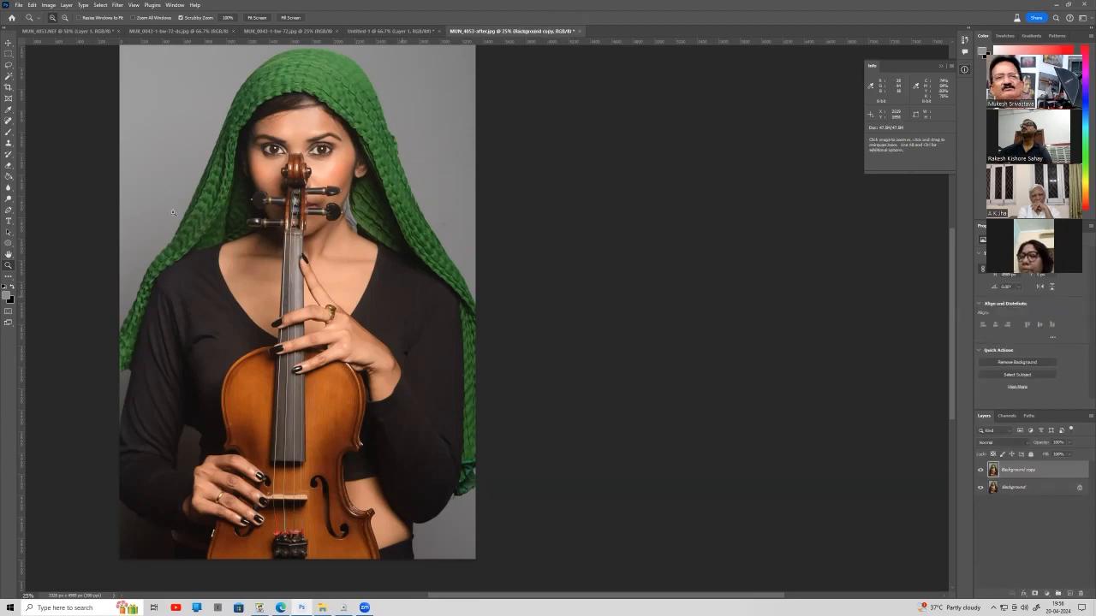
click(117, 5)
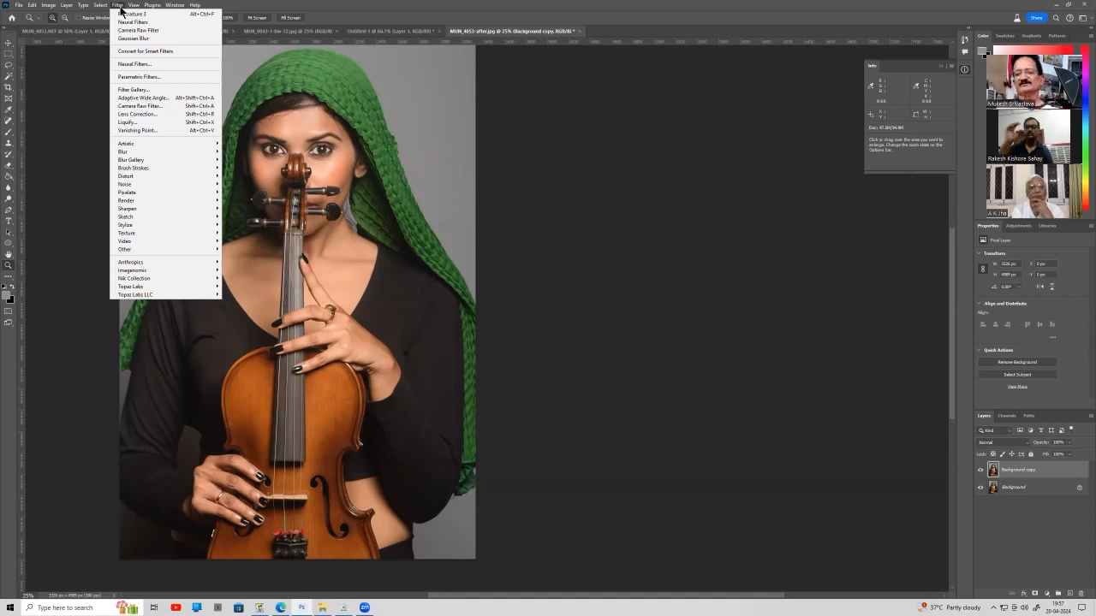
mouse_move(101, 5)
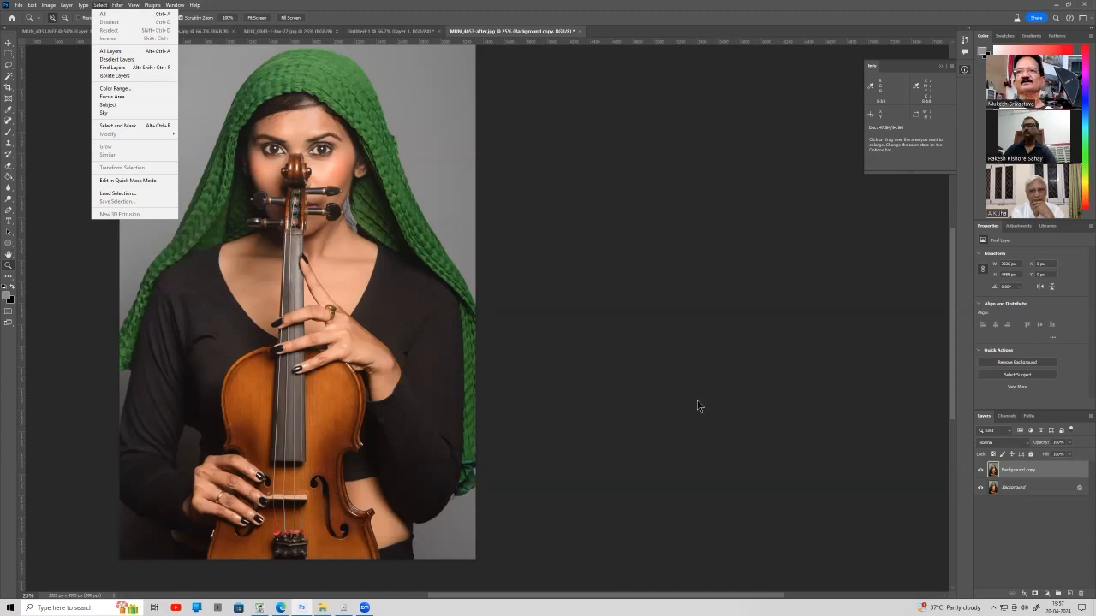
click(655, 167)
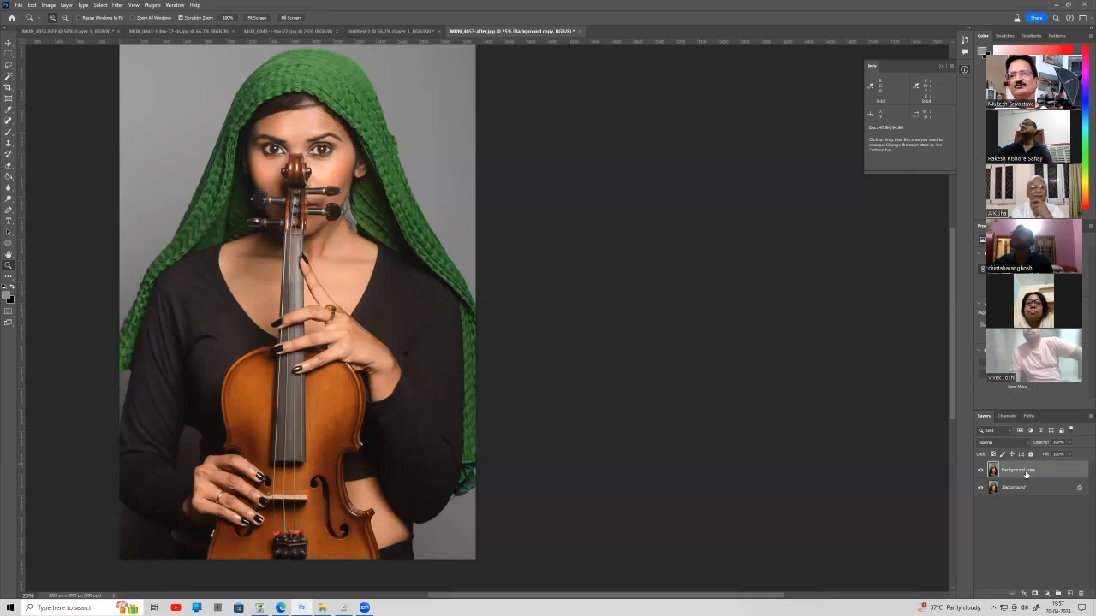
Apply the Camera Raw Filter to the Background copy layer and open the mask options for Person 1.
click(117, 5)
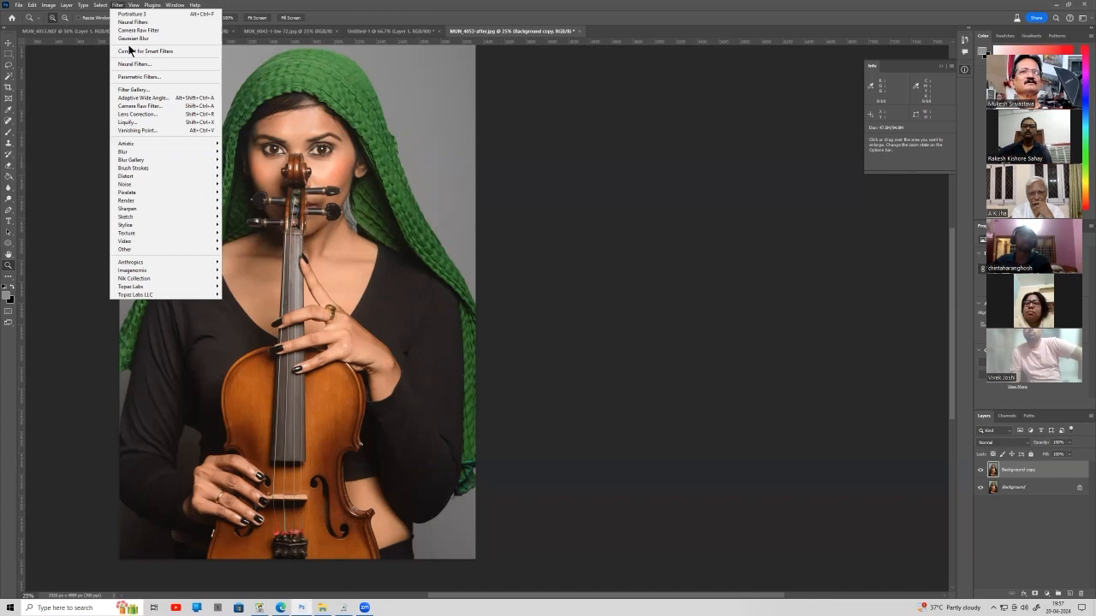
click(147, 109)
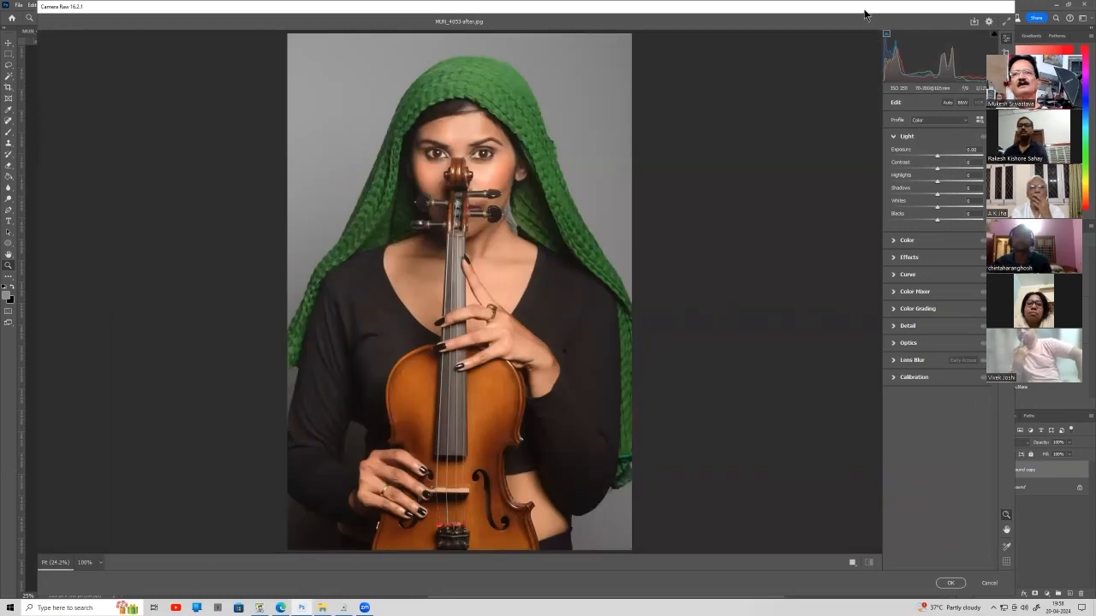
double_click(864, 14)
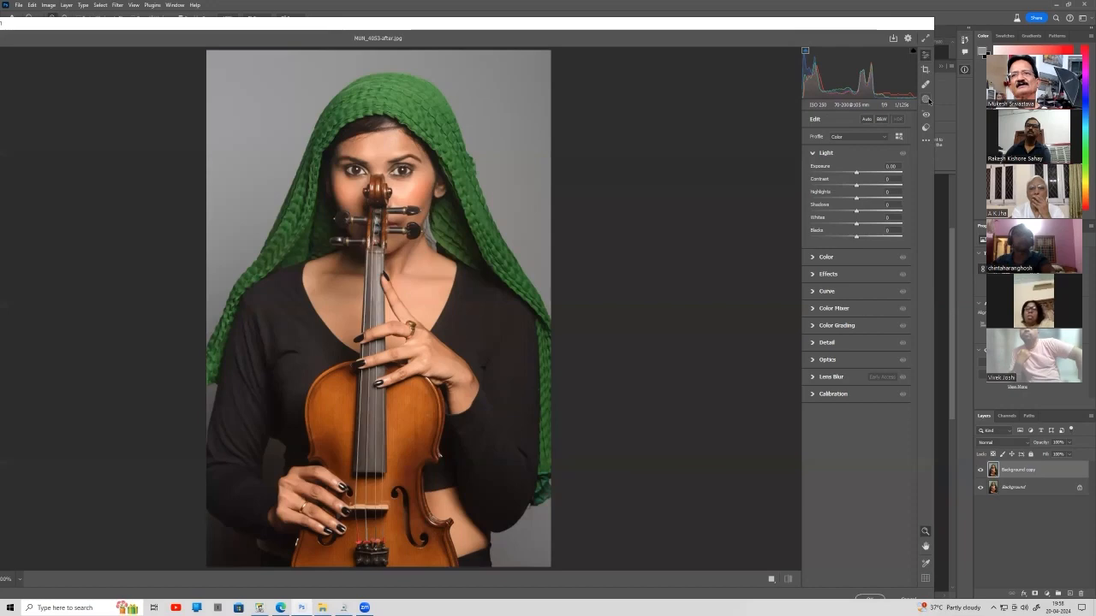
click(926, 100)
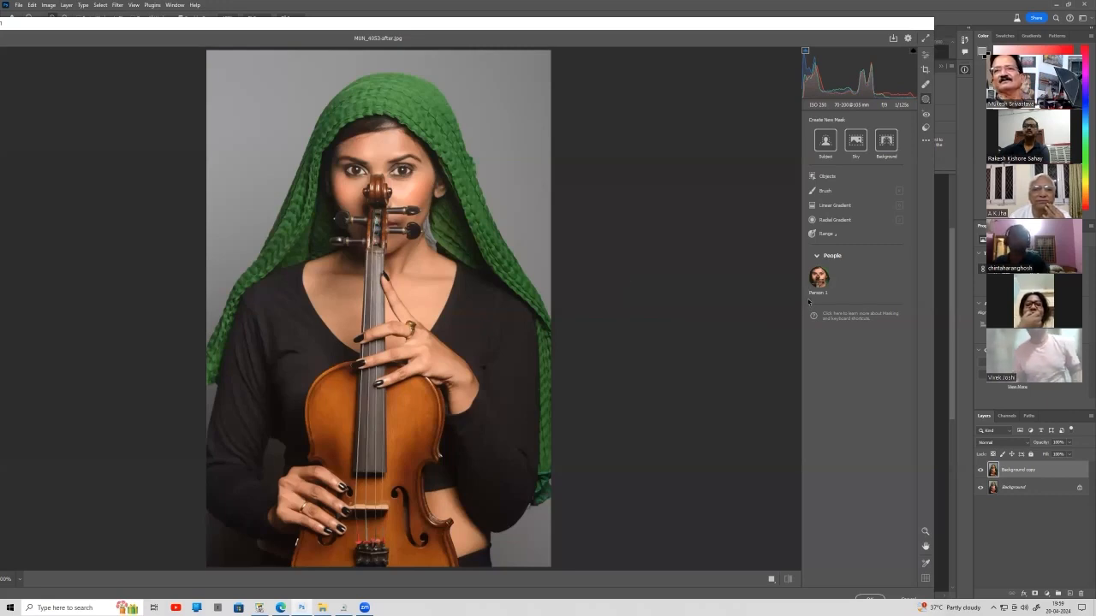
mouse_move(819, 278)
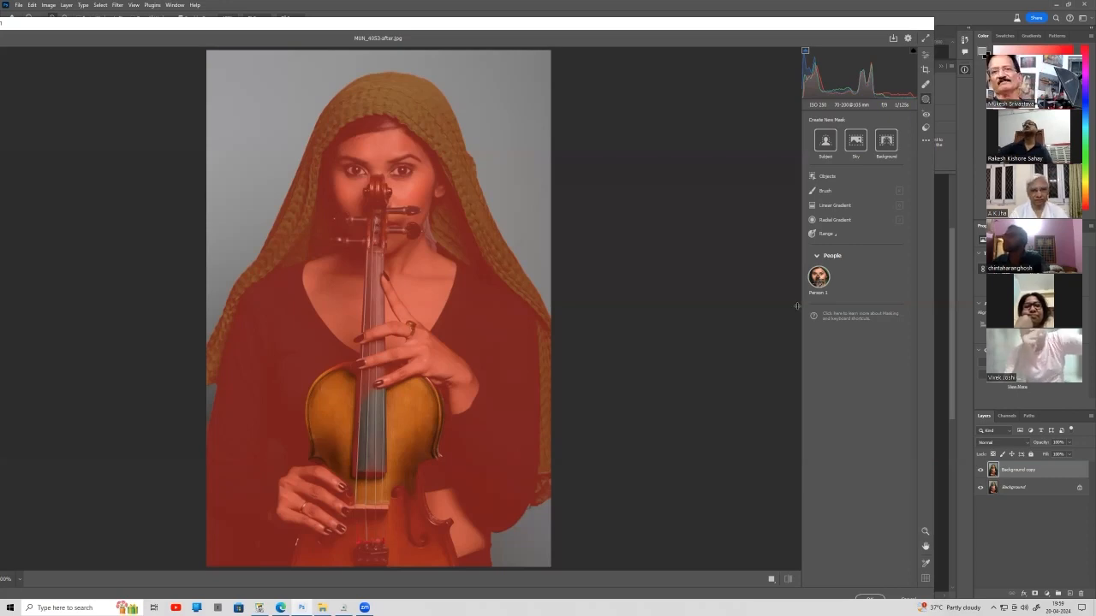
click(819, 290)
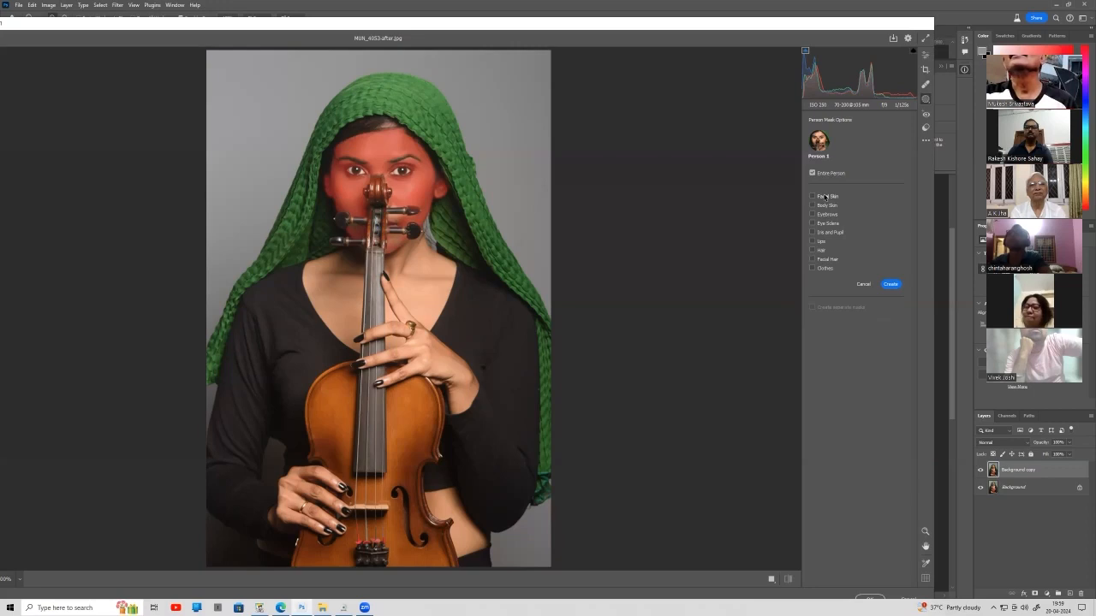
Create one Person 1 mask covering facial skin, body skin, eyebrows, eye sclera, iris and pupil, hair, and clothes.
click(814, 196)
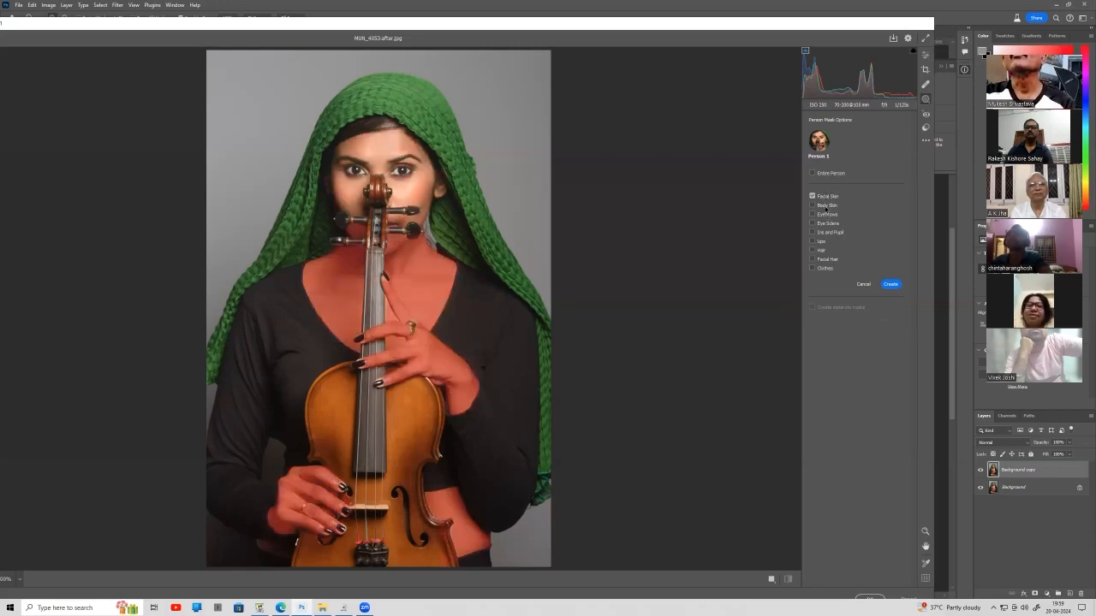
click(823, 206)
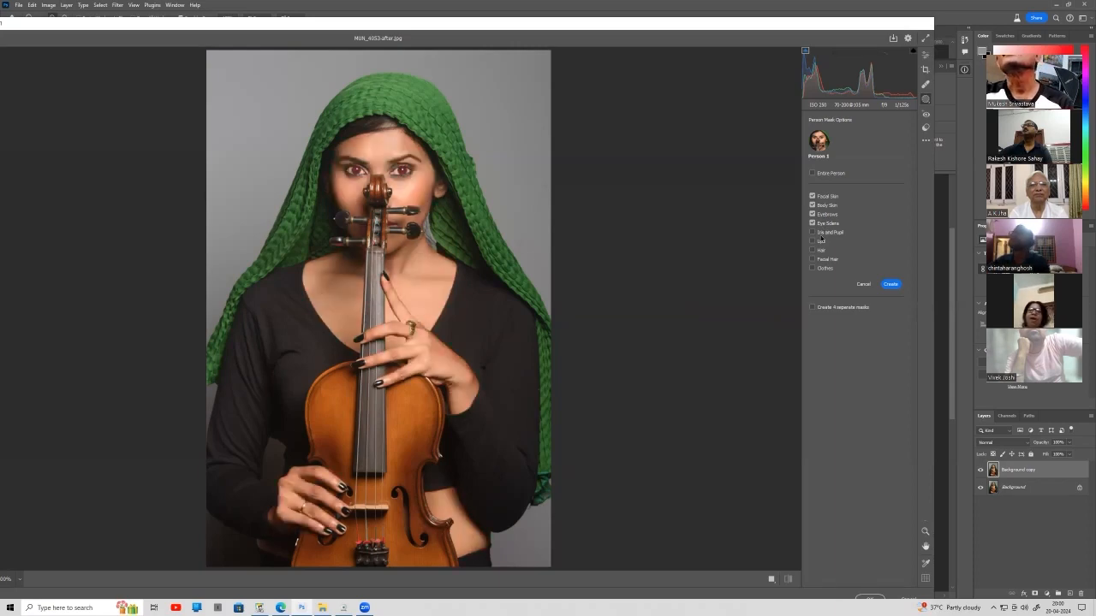
click(822, 233)
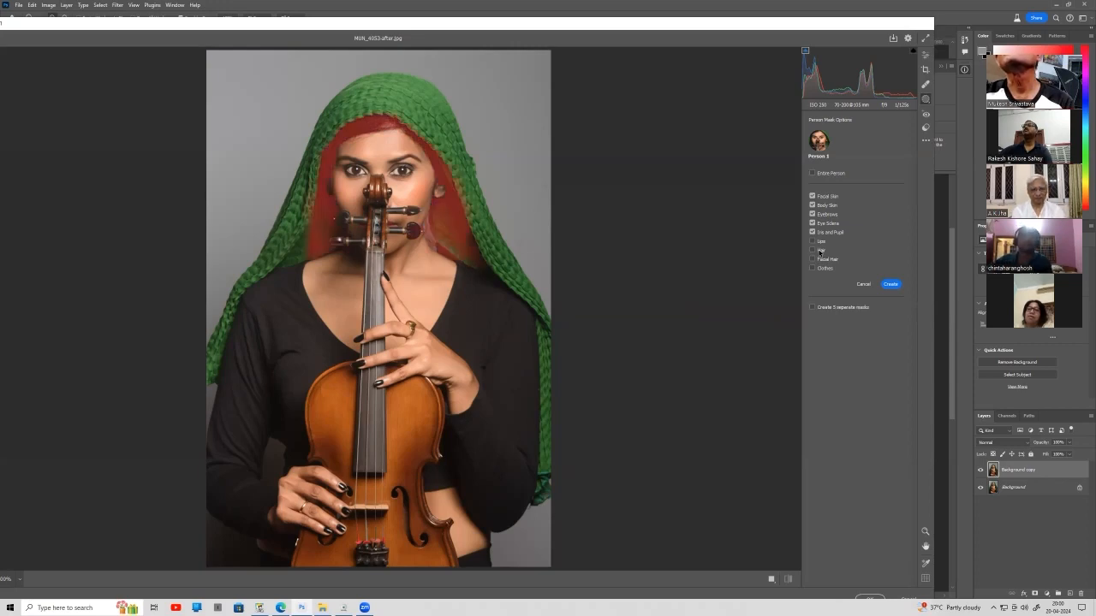
click(819, 251)
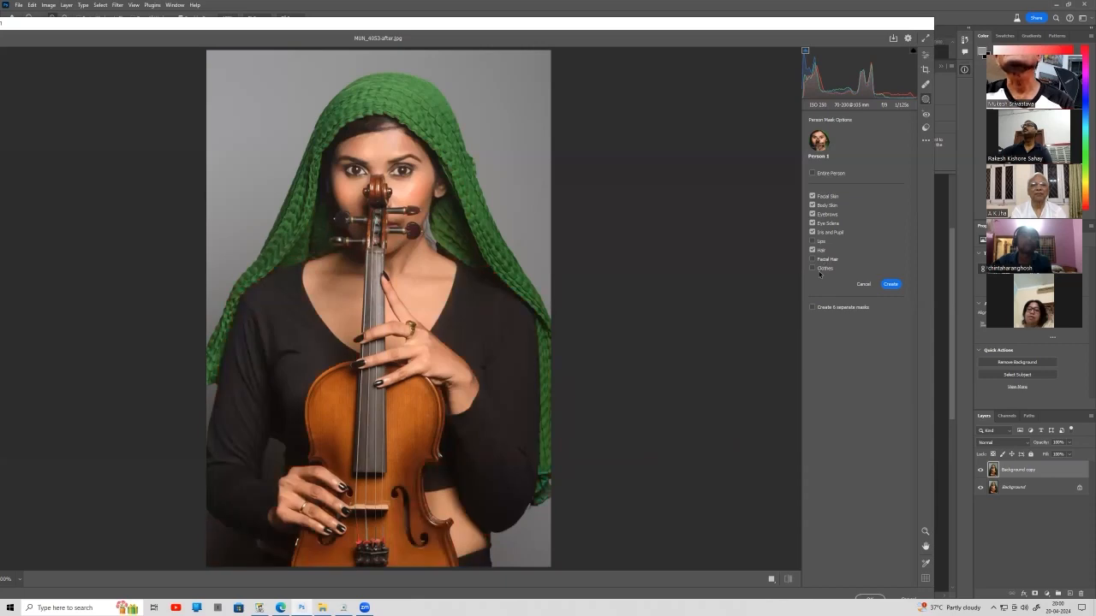
click(821, 270)
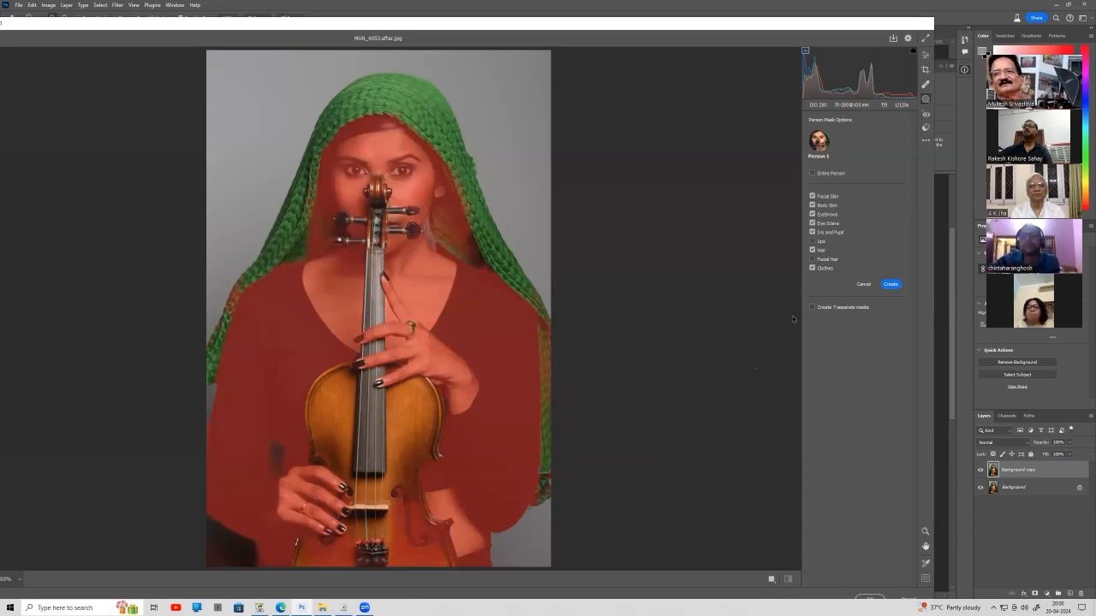
click(891, 283)
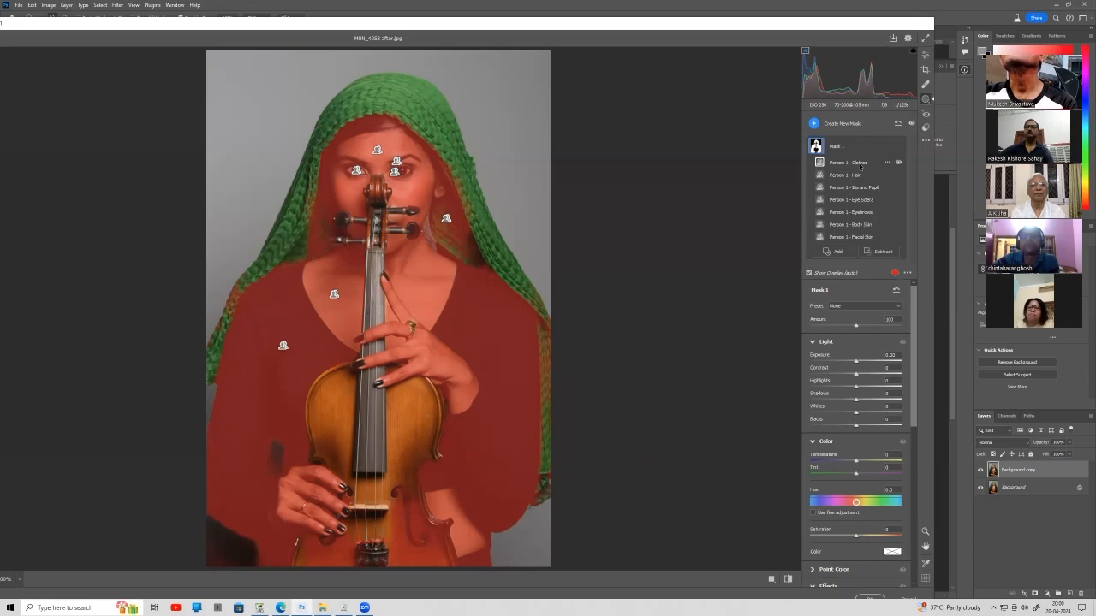
Try an exposure of +1.55 and lower contrast on Mask 1, and reset both values to 0.
click(856, 162)
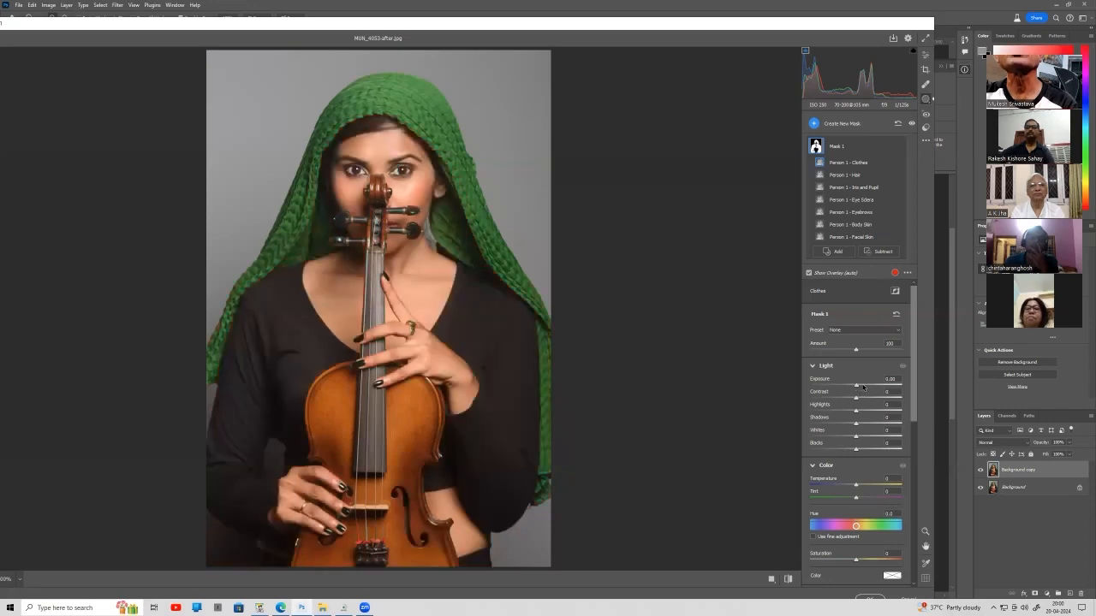
click(874, 387)
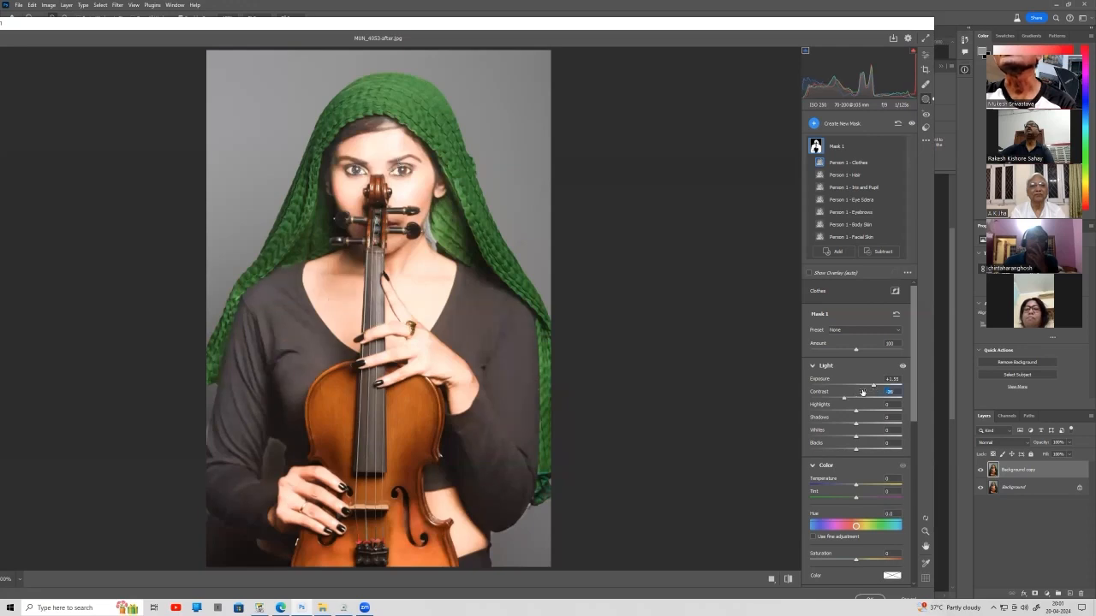
drag(856, 398, 844, 398)
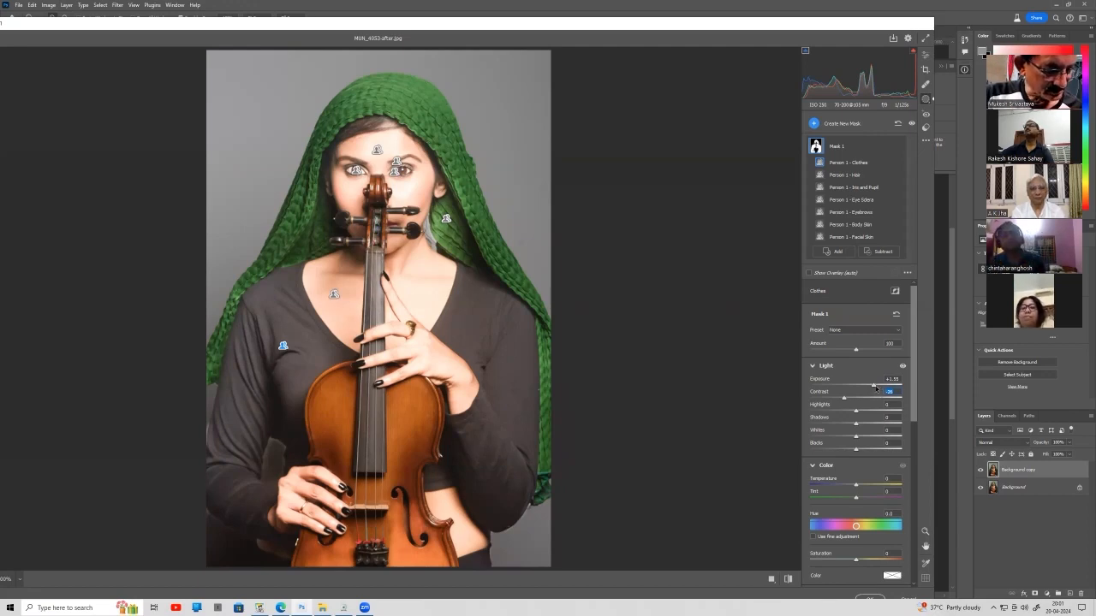
text(0)
key(Return)
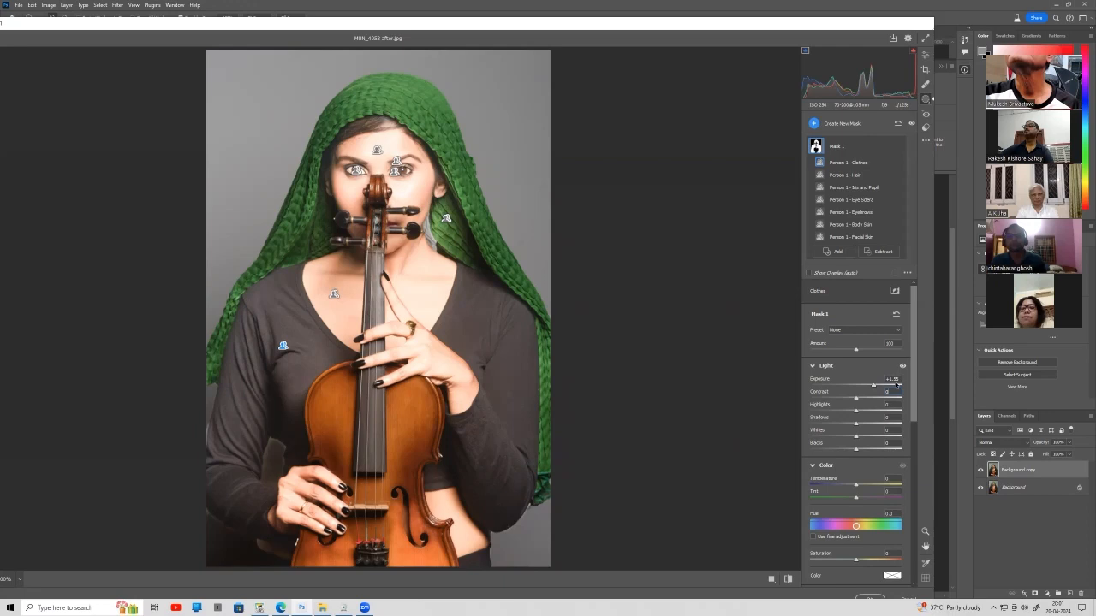
click(891, 378)
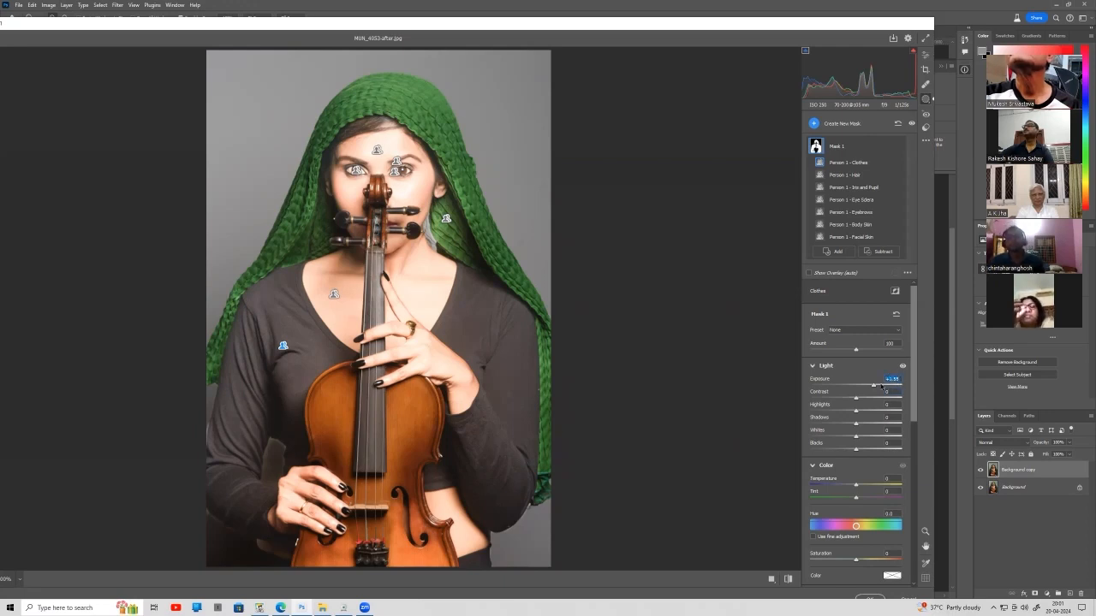
text(0)
key(Return)
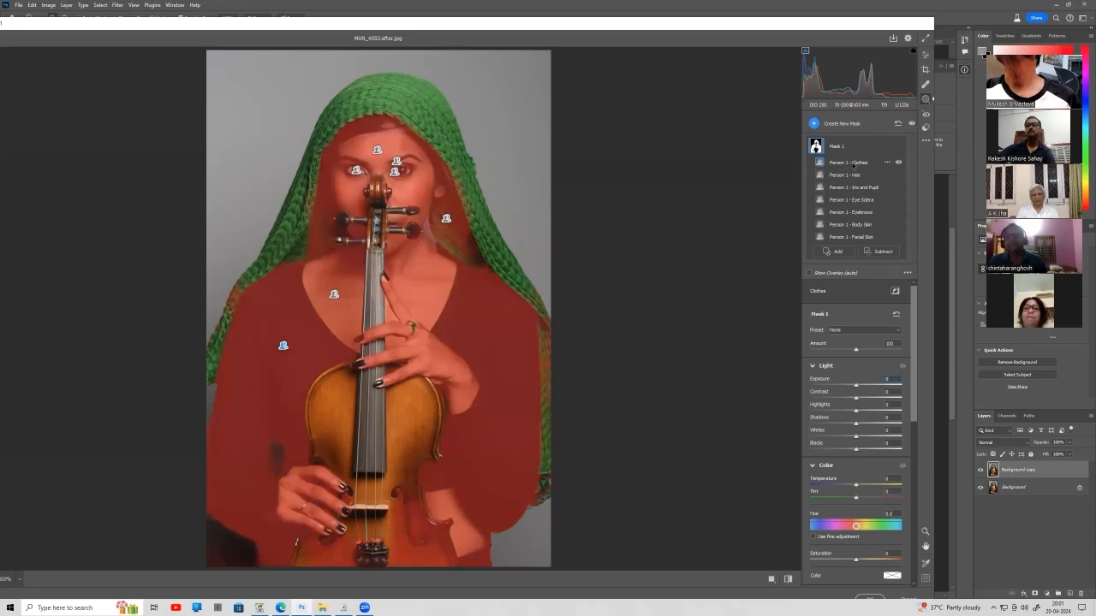
Toggle the visibility of Mask 1's Facial Skin component and try slightly lower exposure values.
click(868, 238)
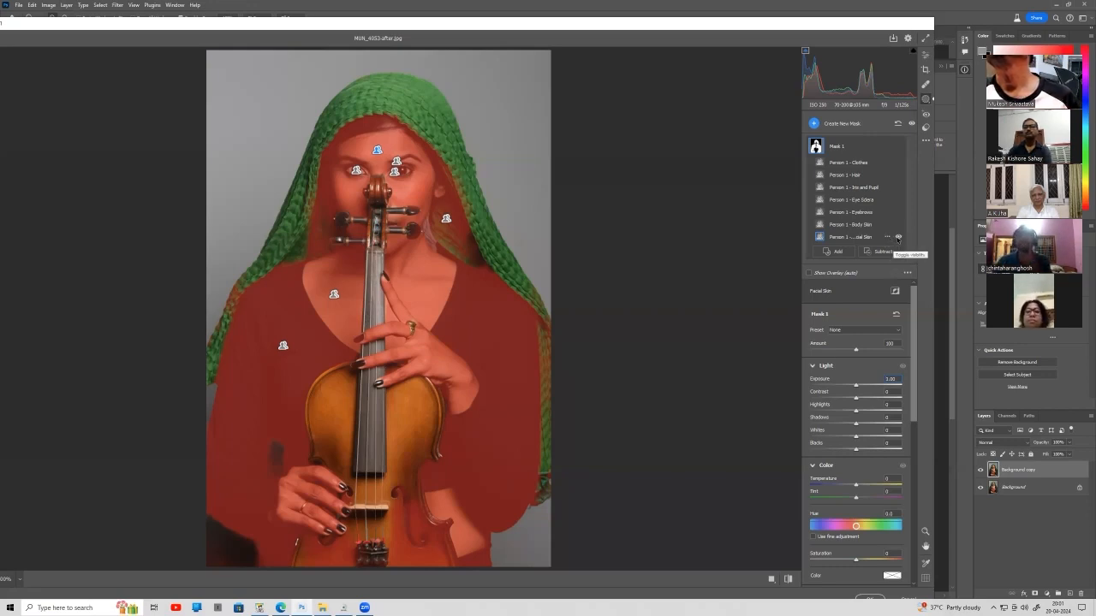
click(898, 237)
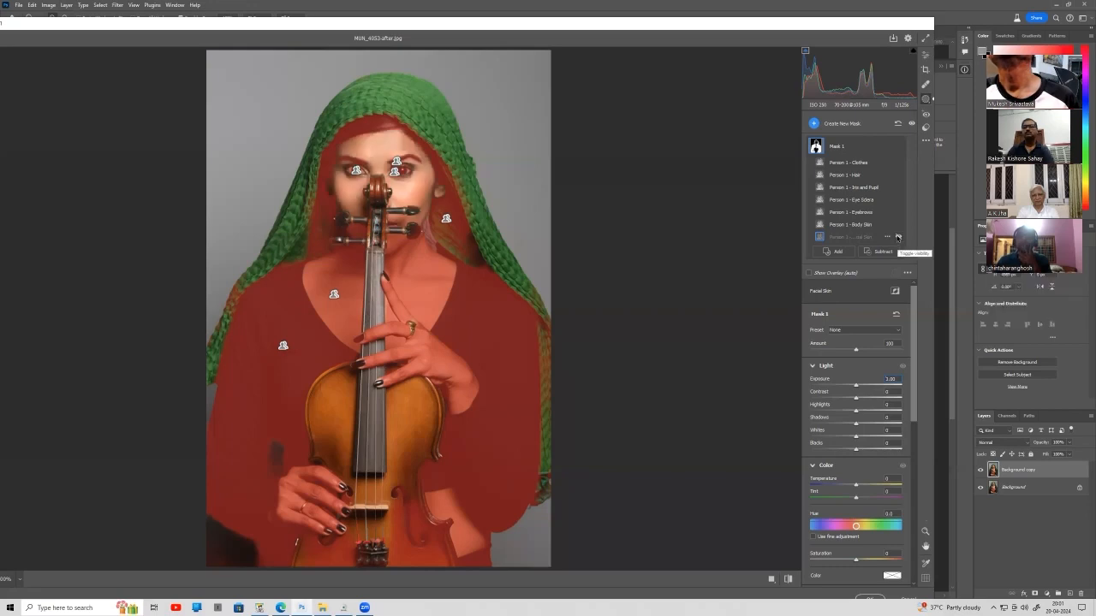
click(897, 238)
click(897, 238)
click(897, 237)
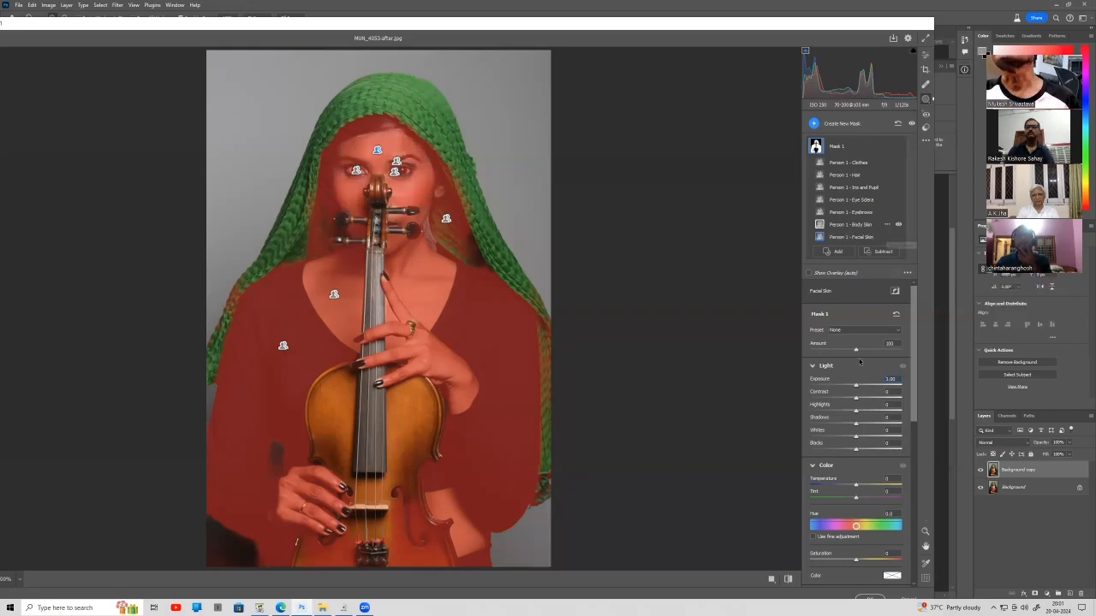
drag(857, 387, 853, 383)
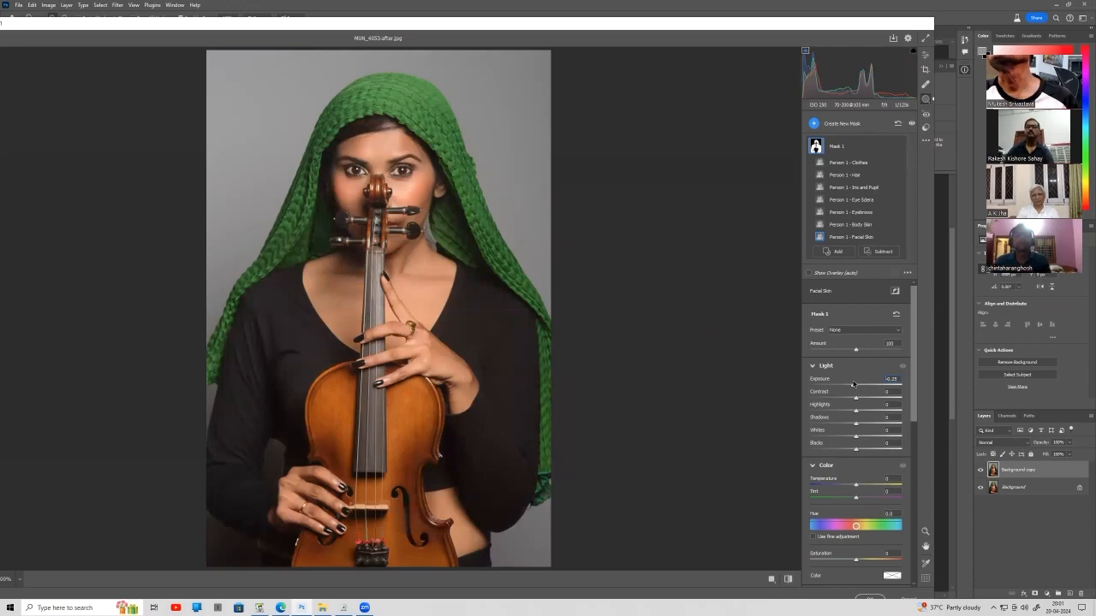
drag(852, 383, 851, 383)
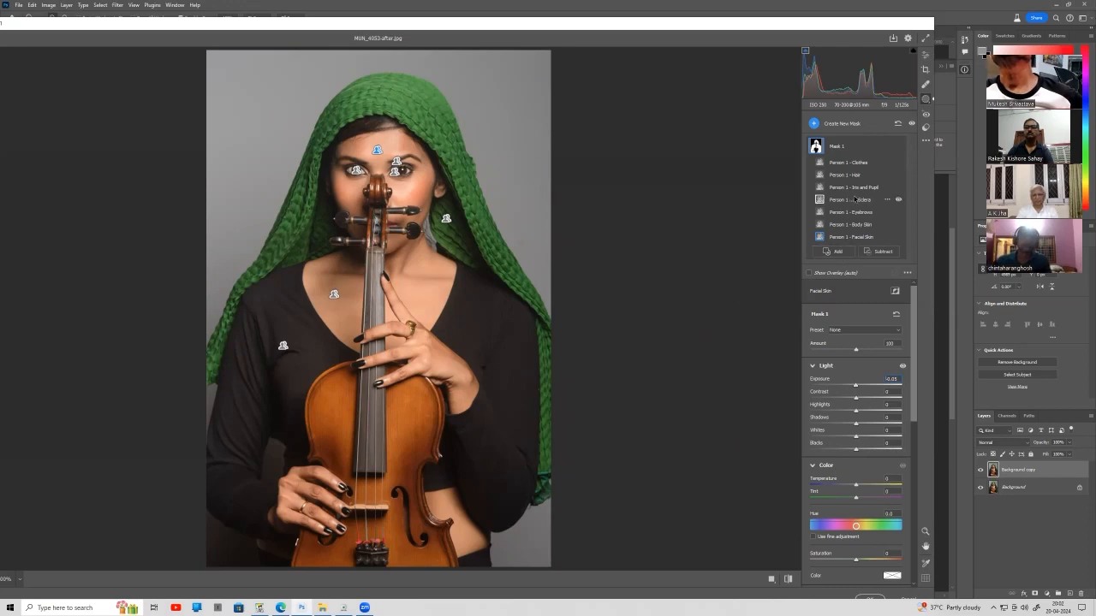
Reset the masking, create a Person 1 mask for facial skin only, and set its exposure to +0.55.
click(897, 124)
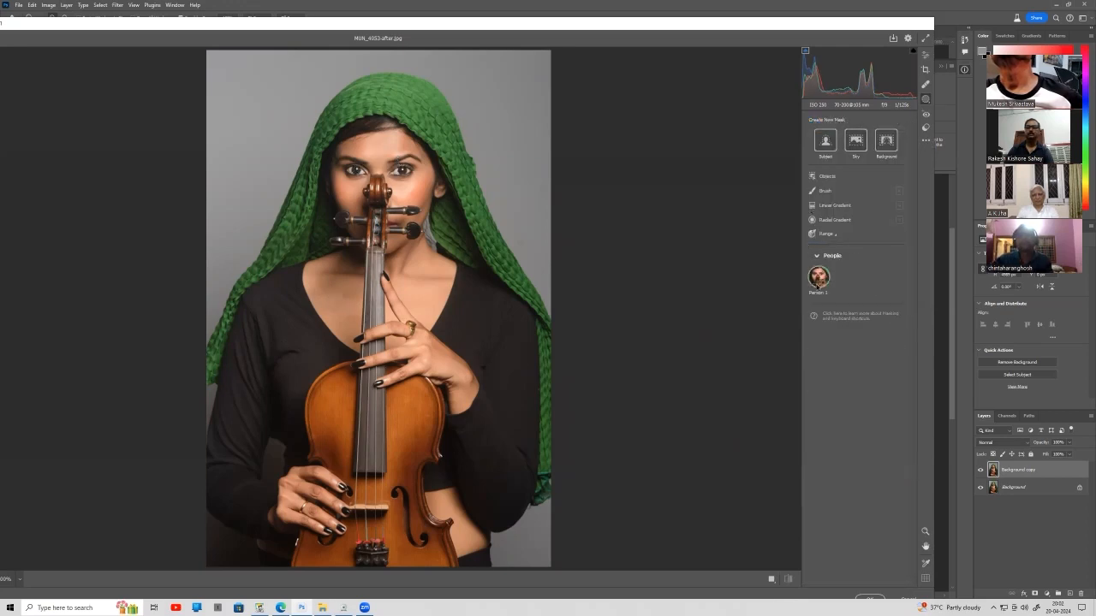
click(819, 279)
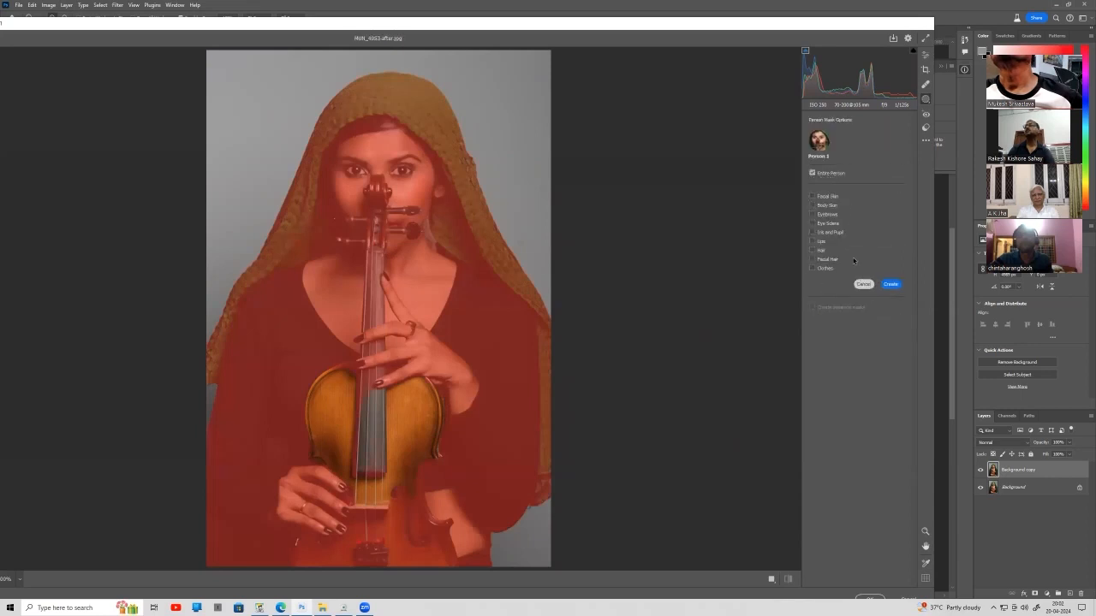
click(826, 197)
click(826, 197)
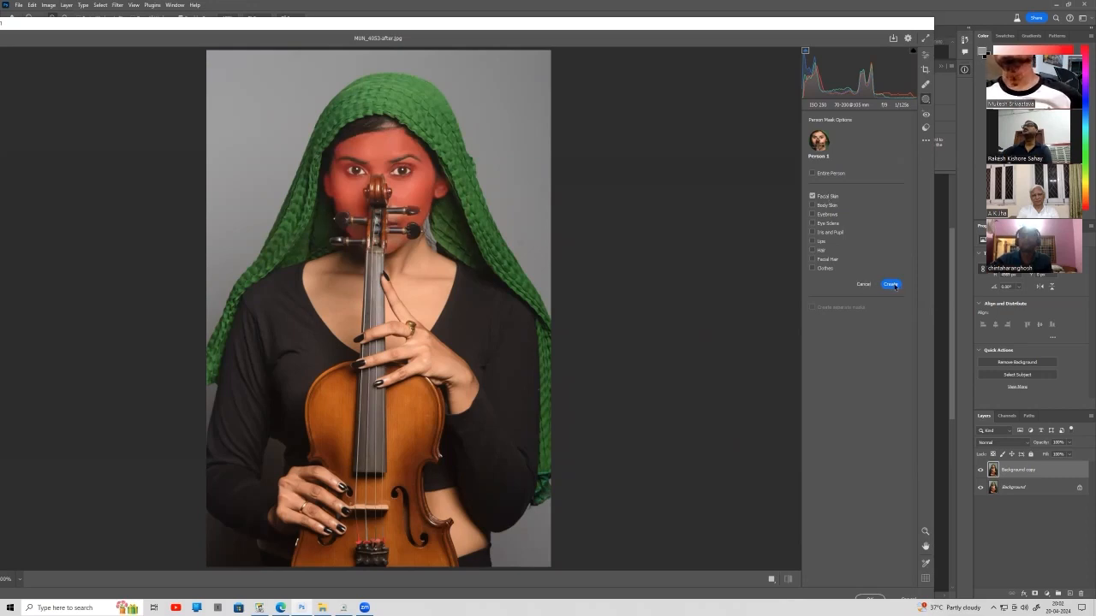
click(891, 285)
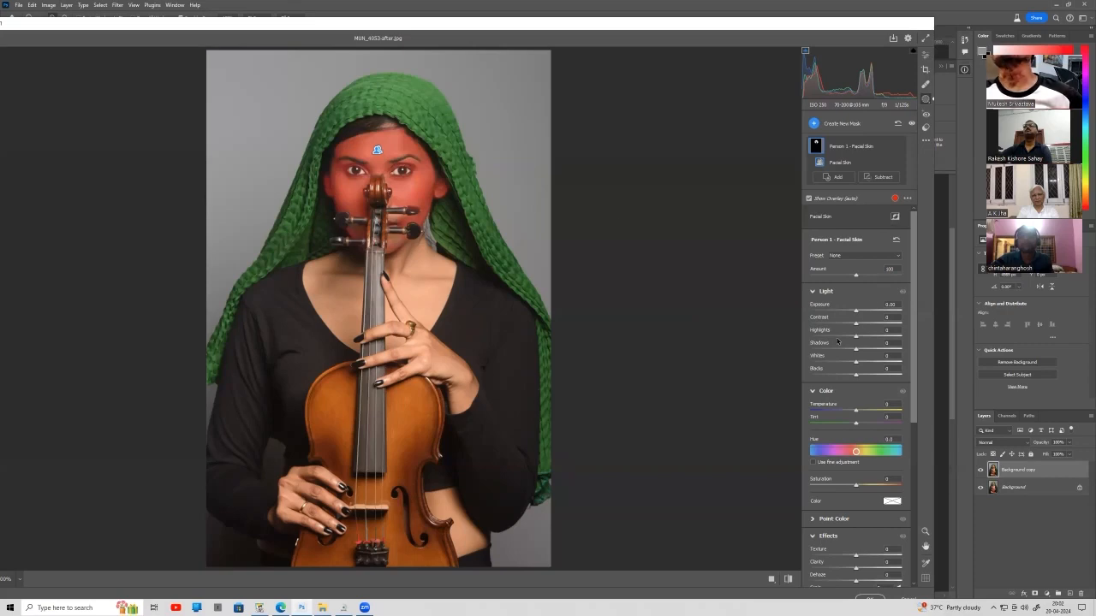
mouse_move(856, 310)
mouse_down()
mouse_move(908, 305)
mouse_move(862, 309)
mouse_up()
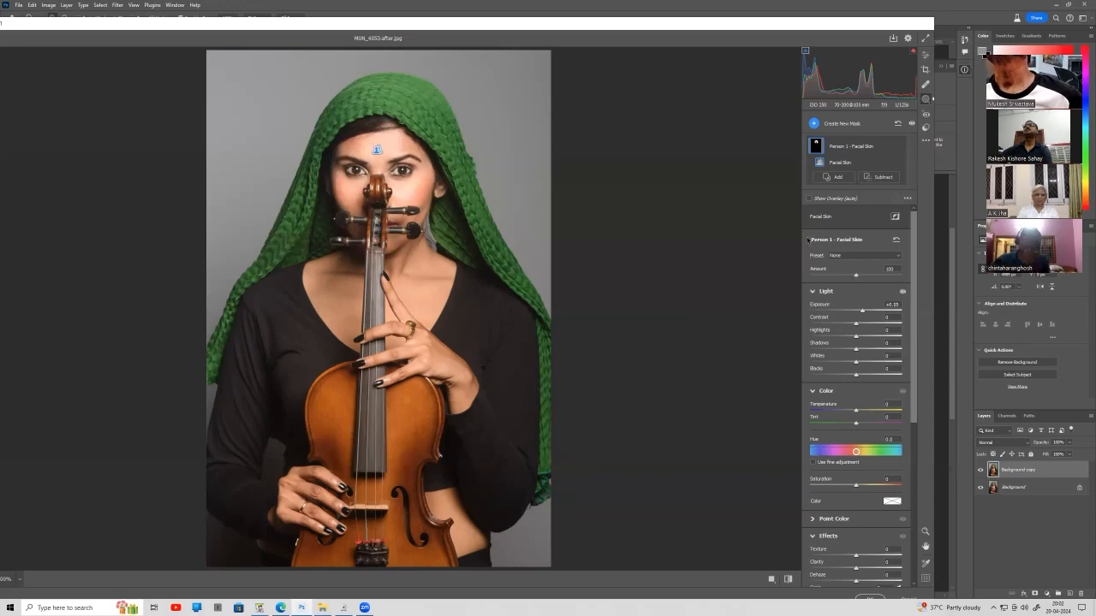
Add a Select Subject mask and review its Effects and Curve adjustments.
click(840, 127)
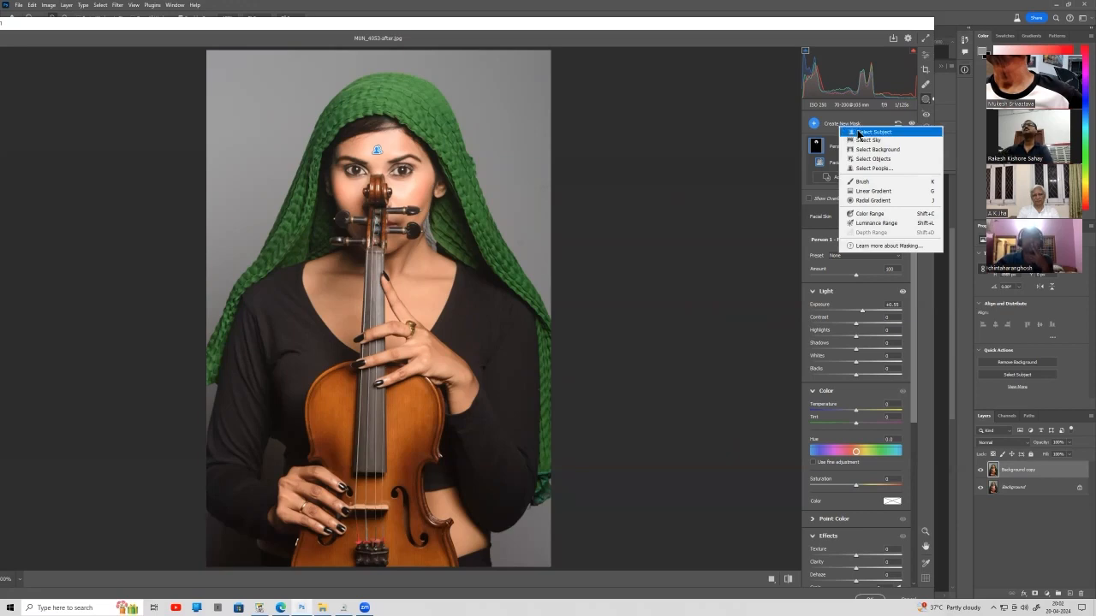
click(858, 133)
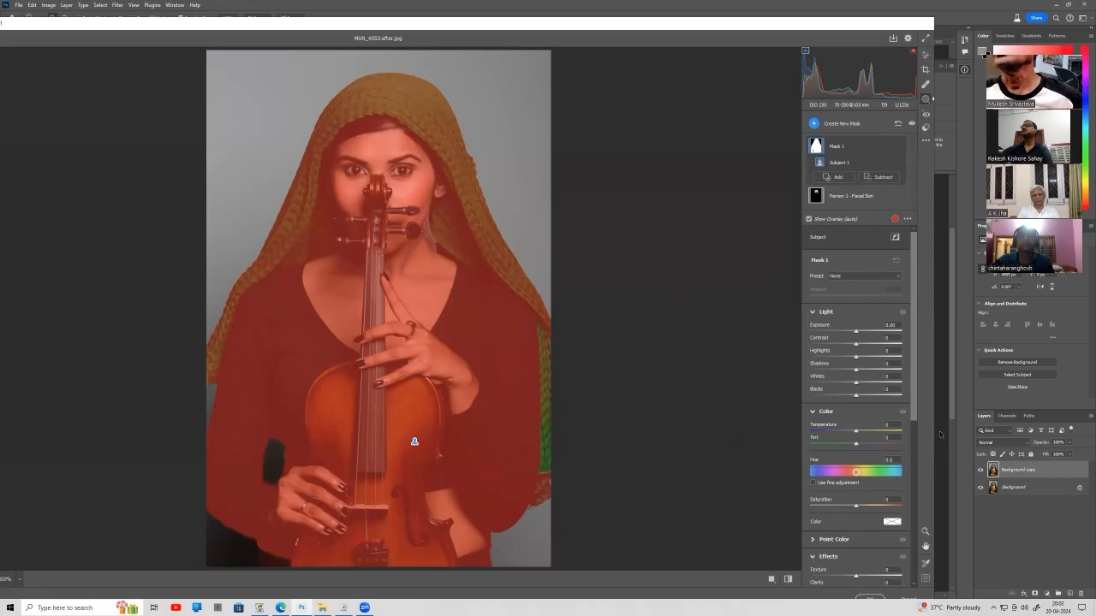
scroll(857, 512, down, 5)
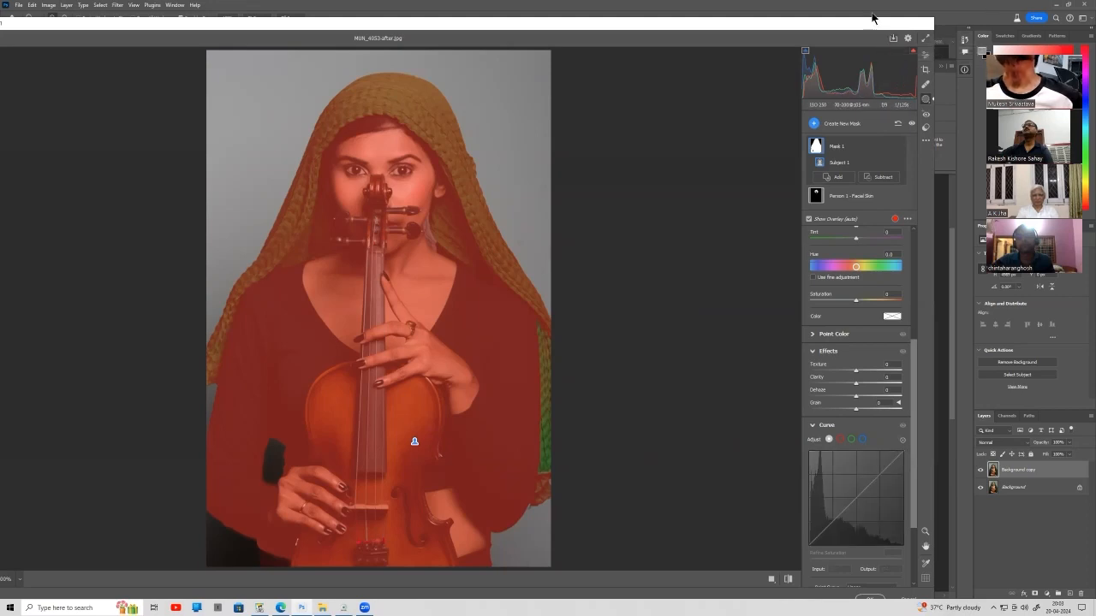
Cancel the Camera Raw edits and delete the Background copy layer.
drag(864, 23, 876, 6)
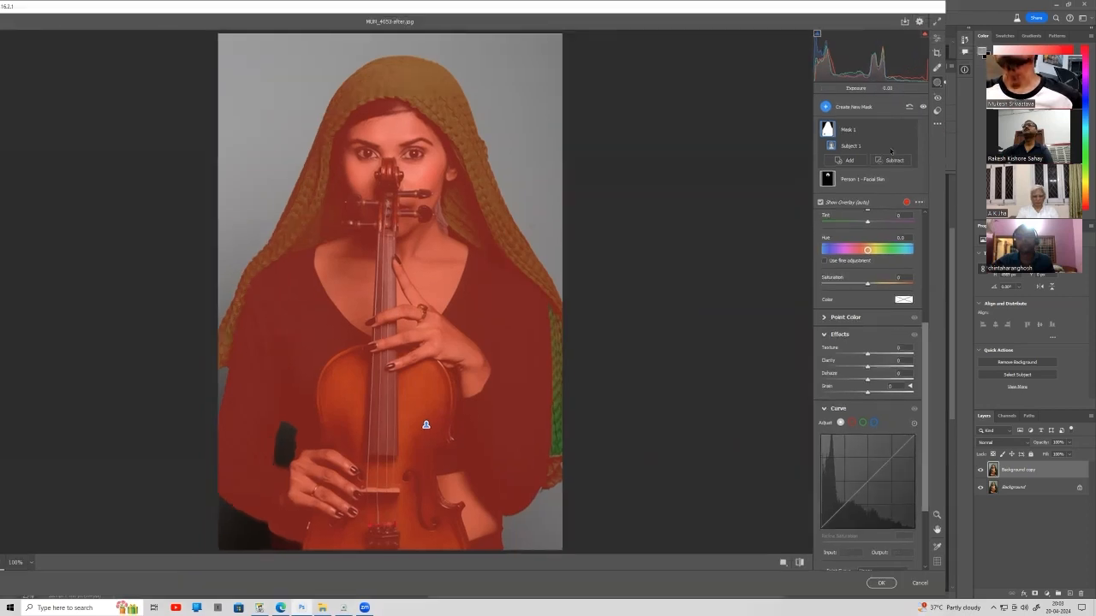
click(920, 583)
click(571, 236)
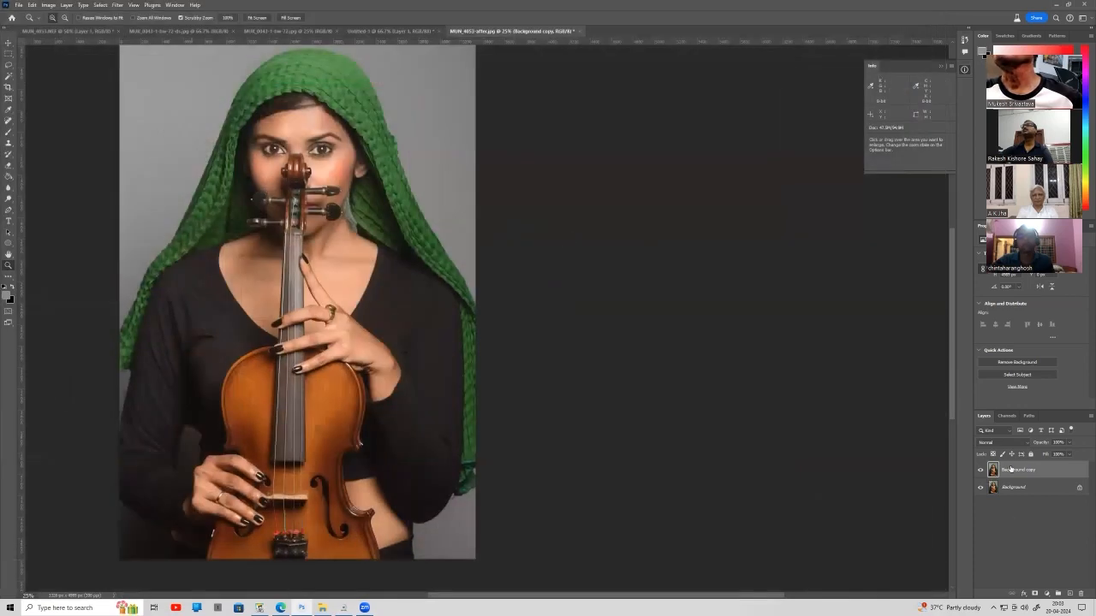
drag(1013, 470, 1081, 594)
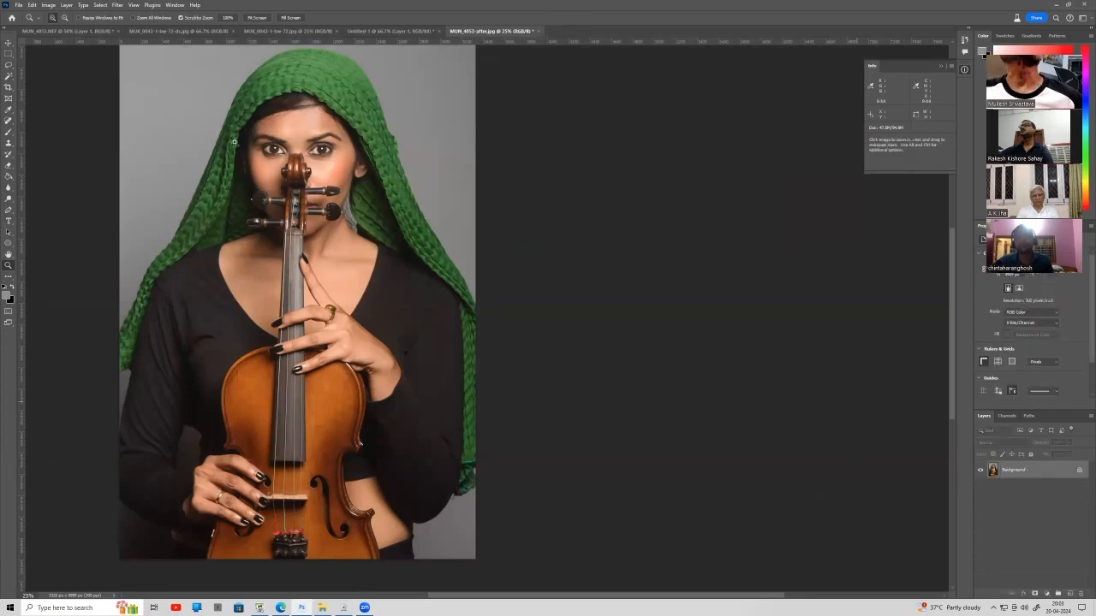
Open the Background layer in the Camera Raw Filter and bring up its masking options.
click(119, 6)
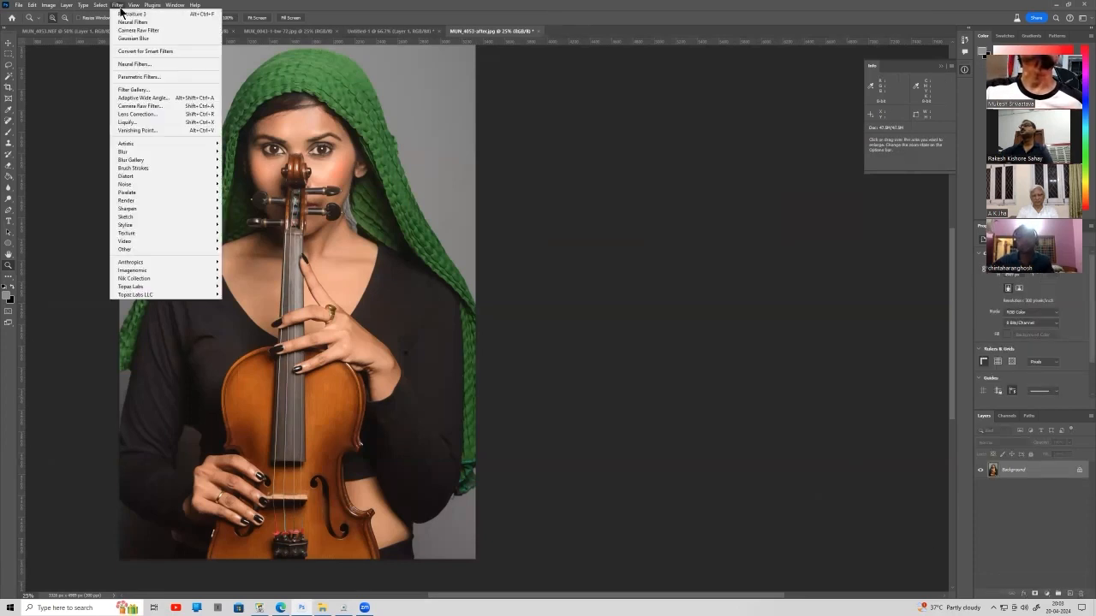
key(Escape)
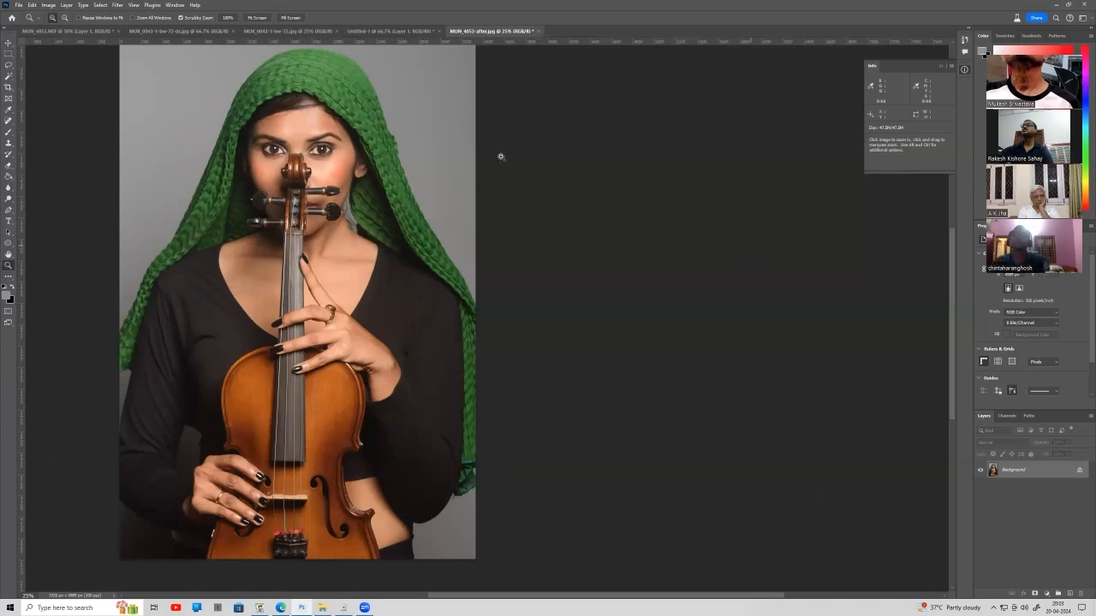
click(118, 5)
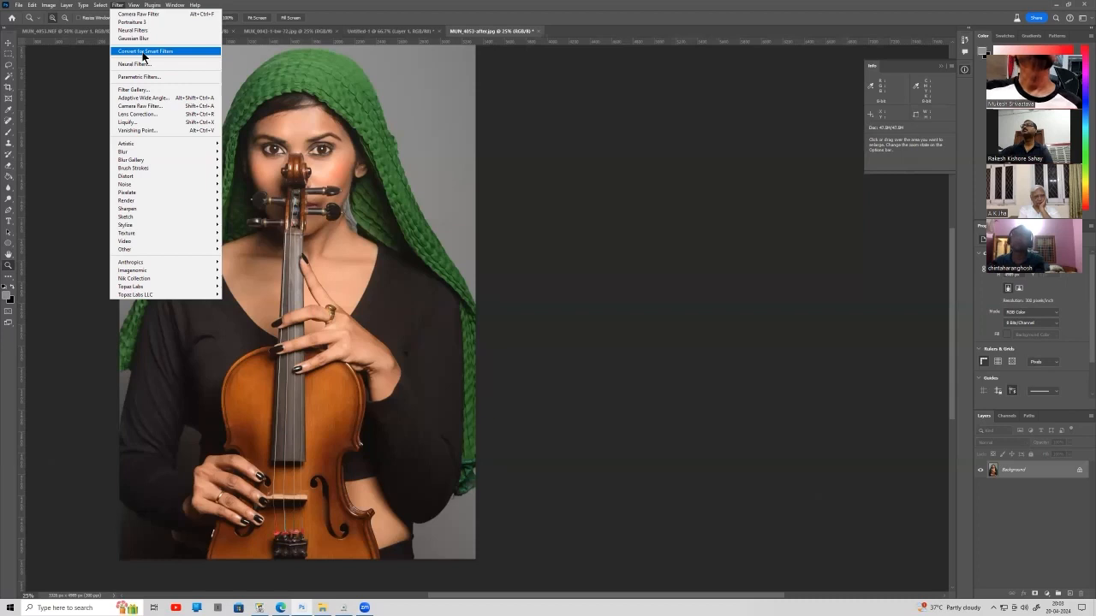
click(149, 106)
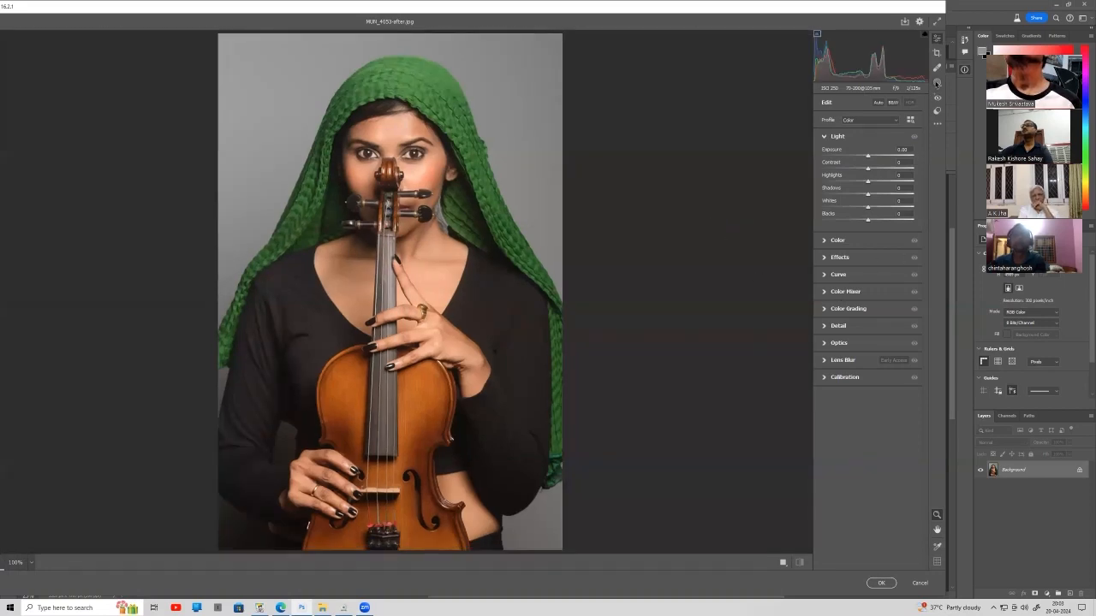
click(937, 83)
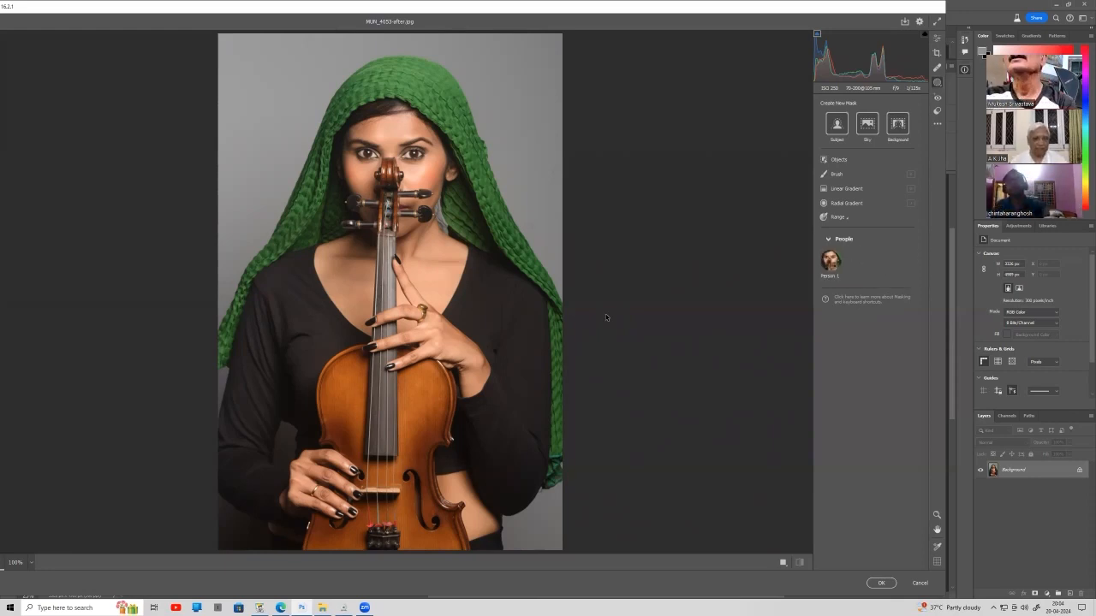
Create three separate Person 1 masks for facial skin, body skin and clothes.
mouse_move(829, 262)
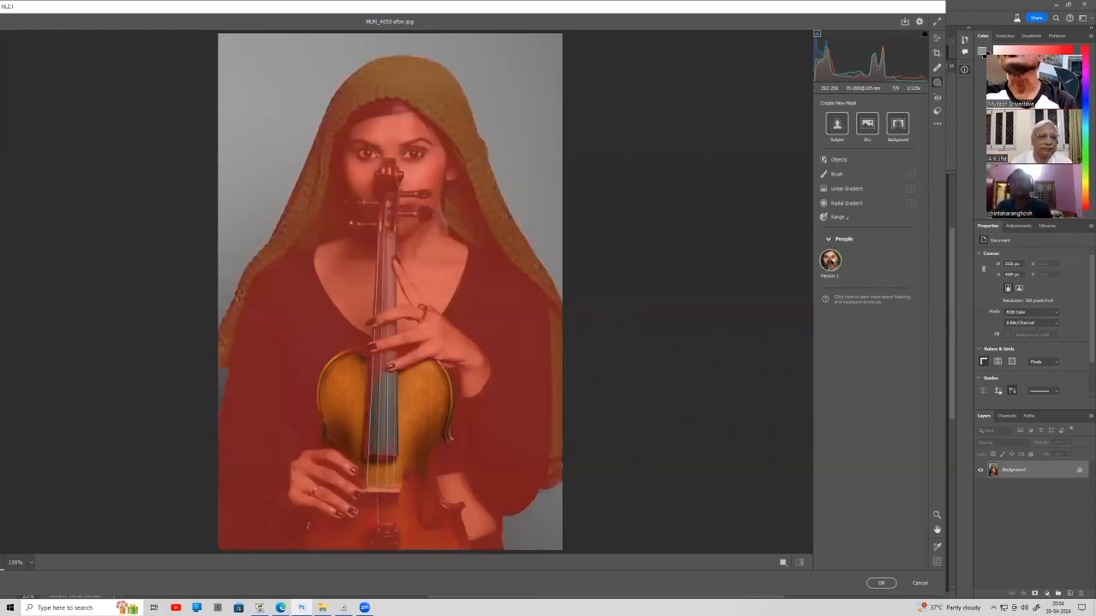
click(829, 261)
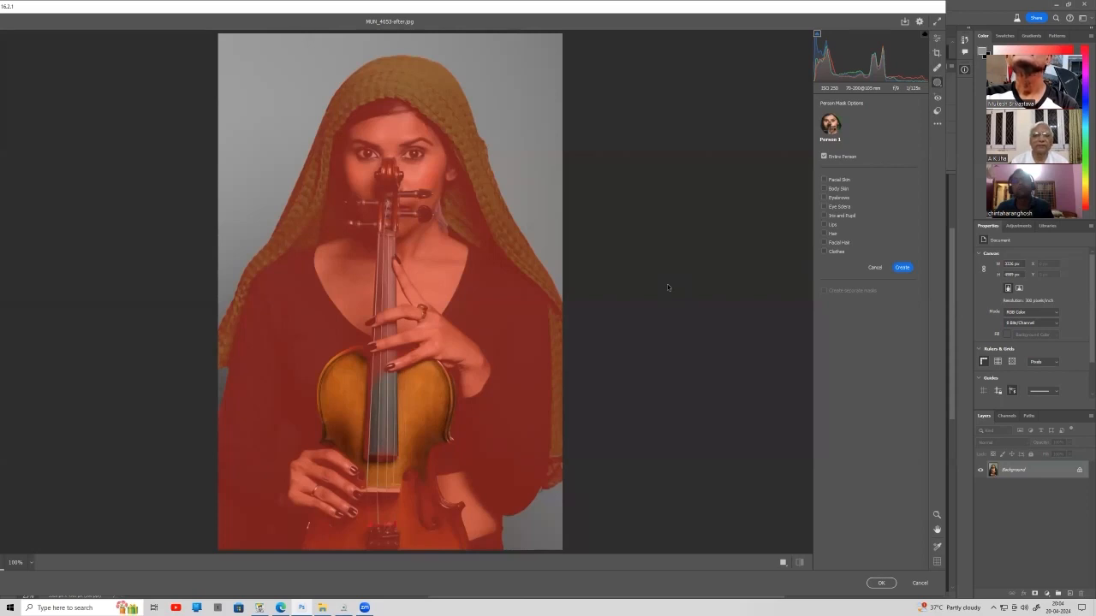
click(837, 179)
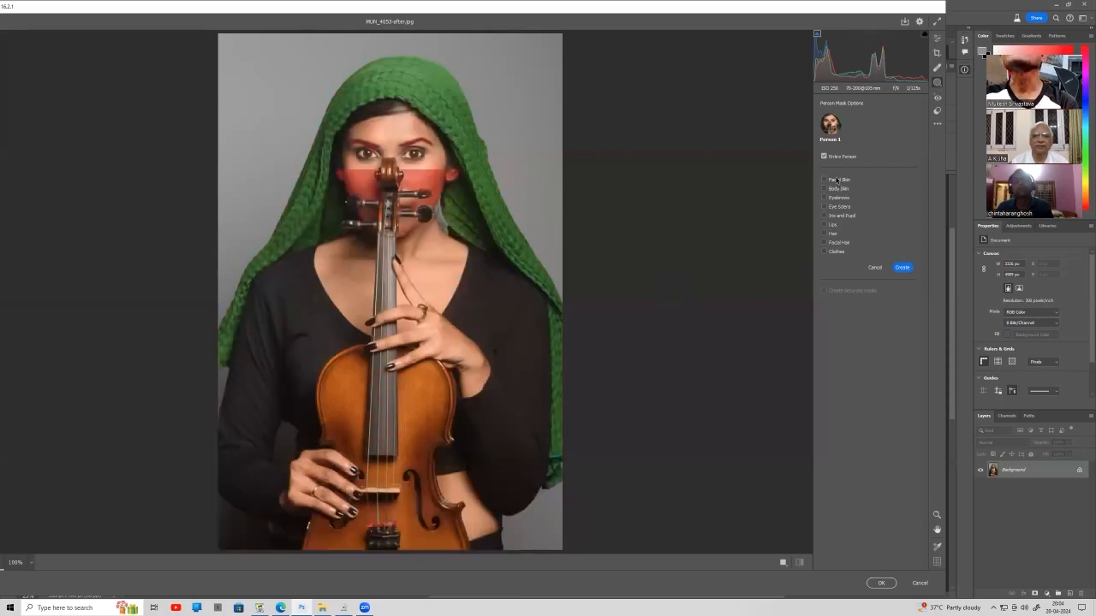
click(837, 180)
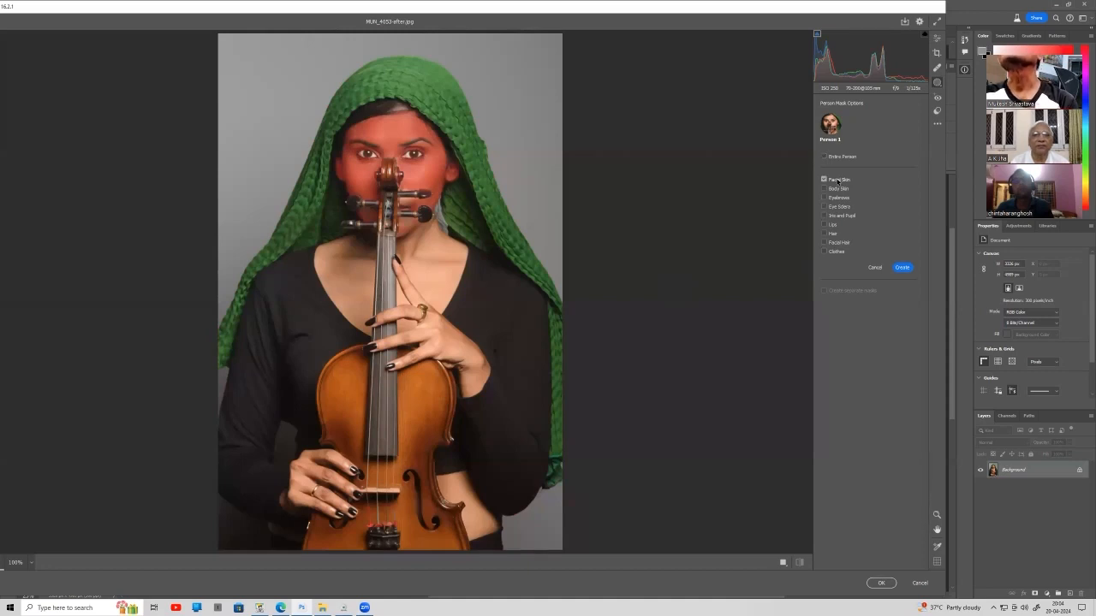
click(837, 189)
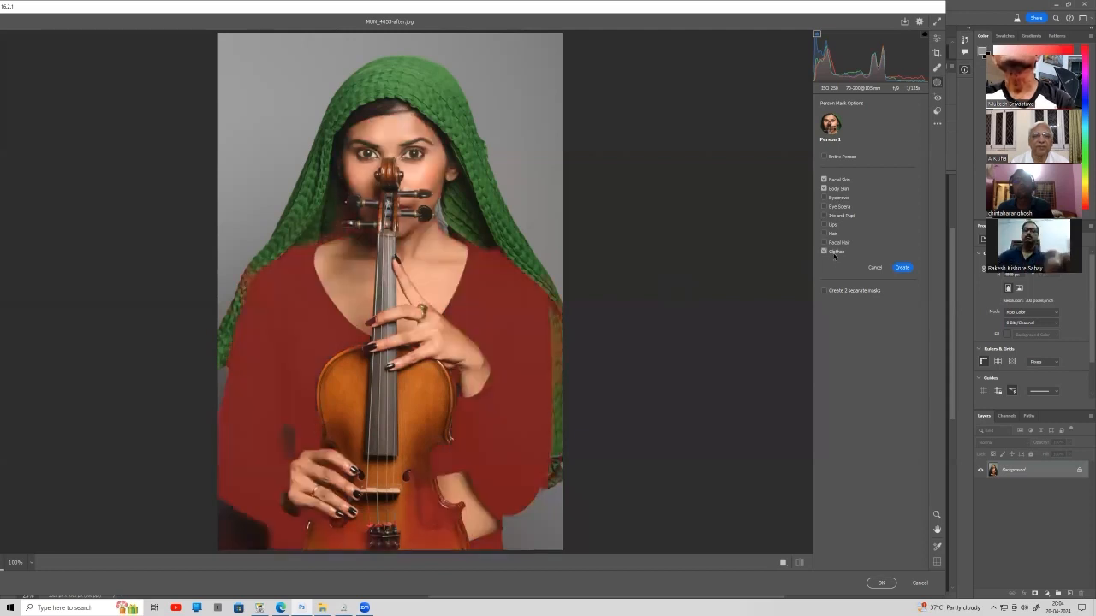
click(835, 252)
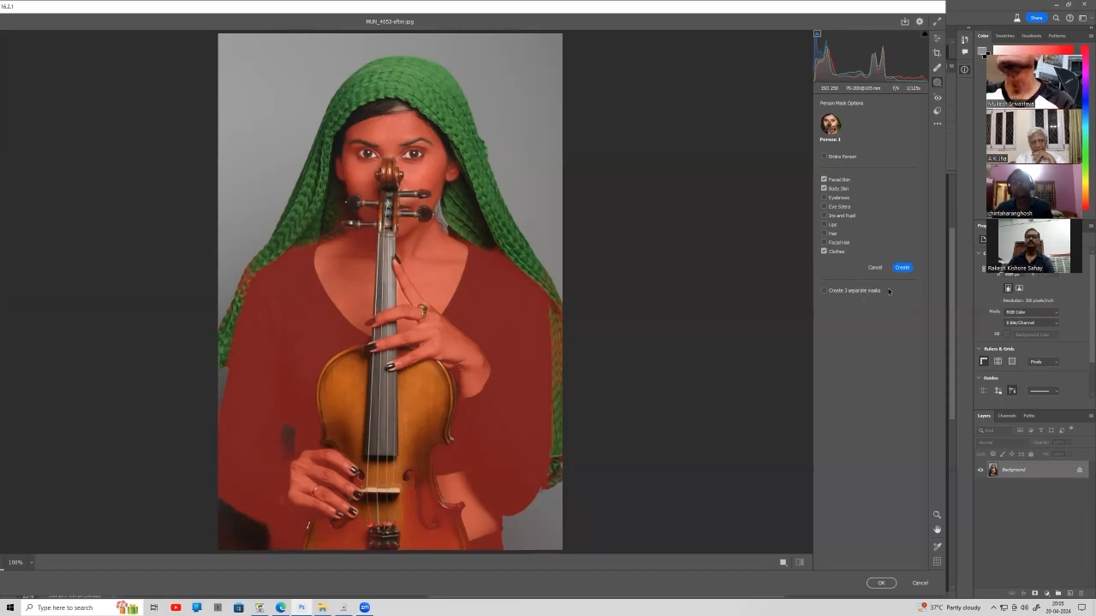
click(824, 291)
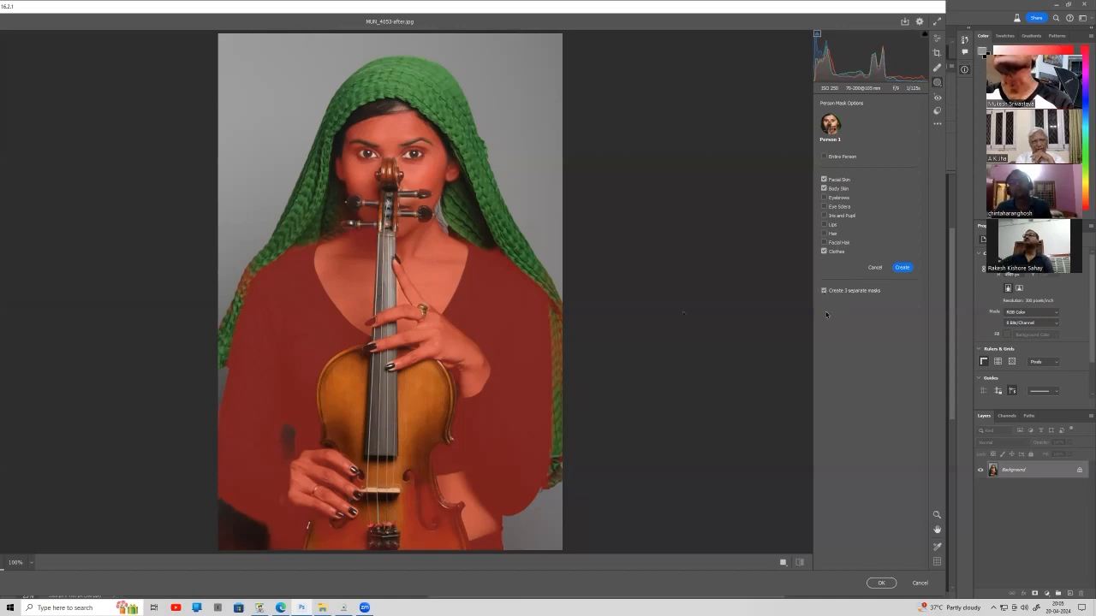
click(903, 268)
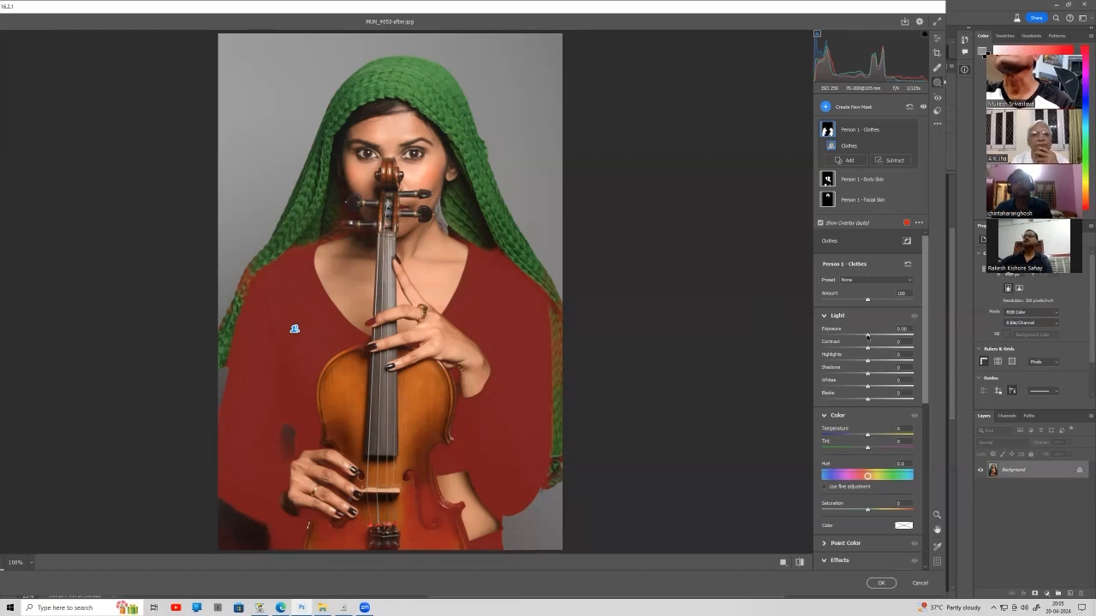
Set the Clothes mask's exposure to -0.20 and raise its shadows to about +59.
key(y)
mouse_move(867, 335)
mouse_down()
mouse_move(901, 335)
mouse_move(865, 339)
mouse_up()
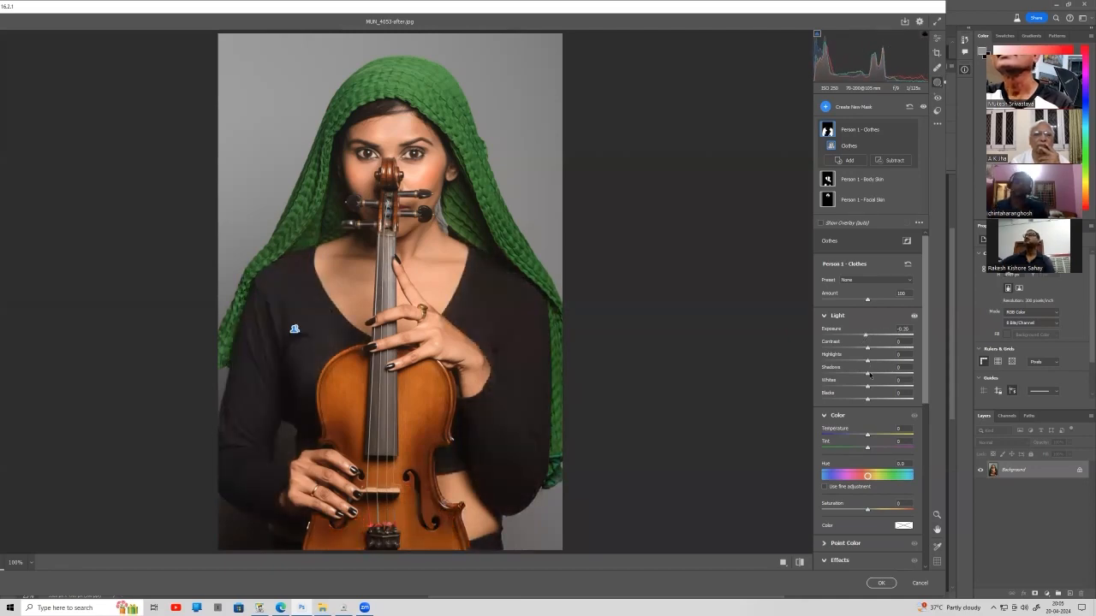
drag(871, 376, 897, 371)
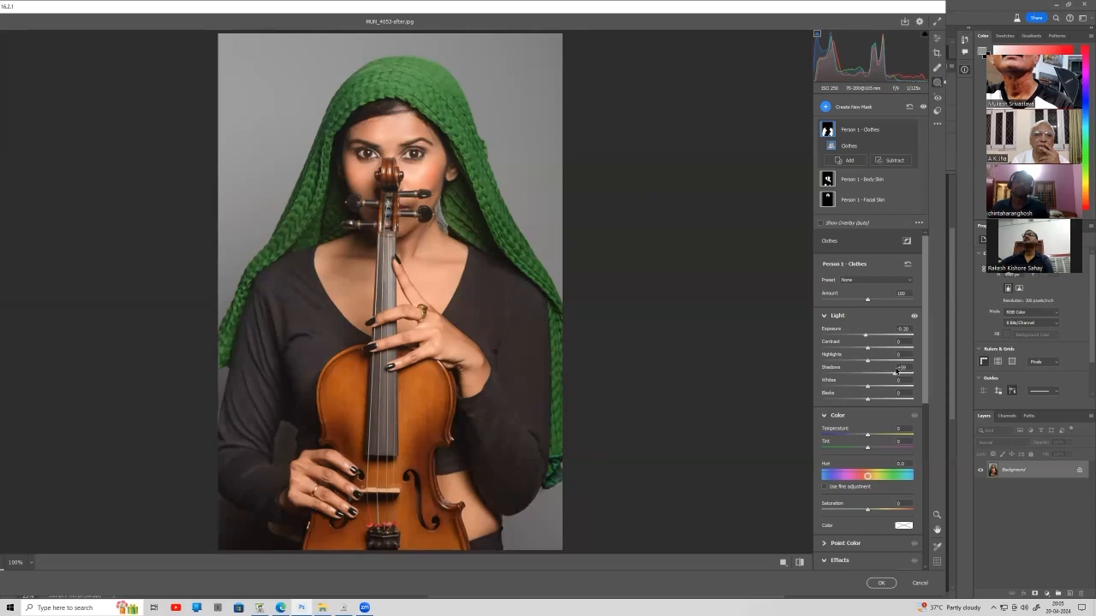
Set the Person 1 Body Skin mask's exposure to +0.30.
click(864, 179)
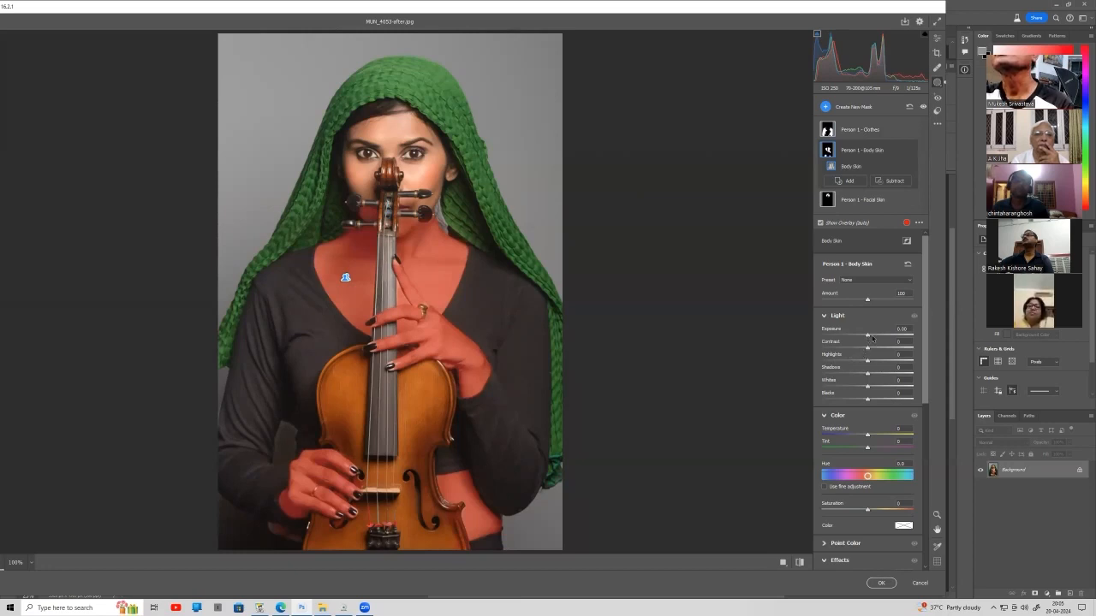
click(872, 337)
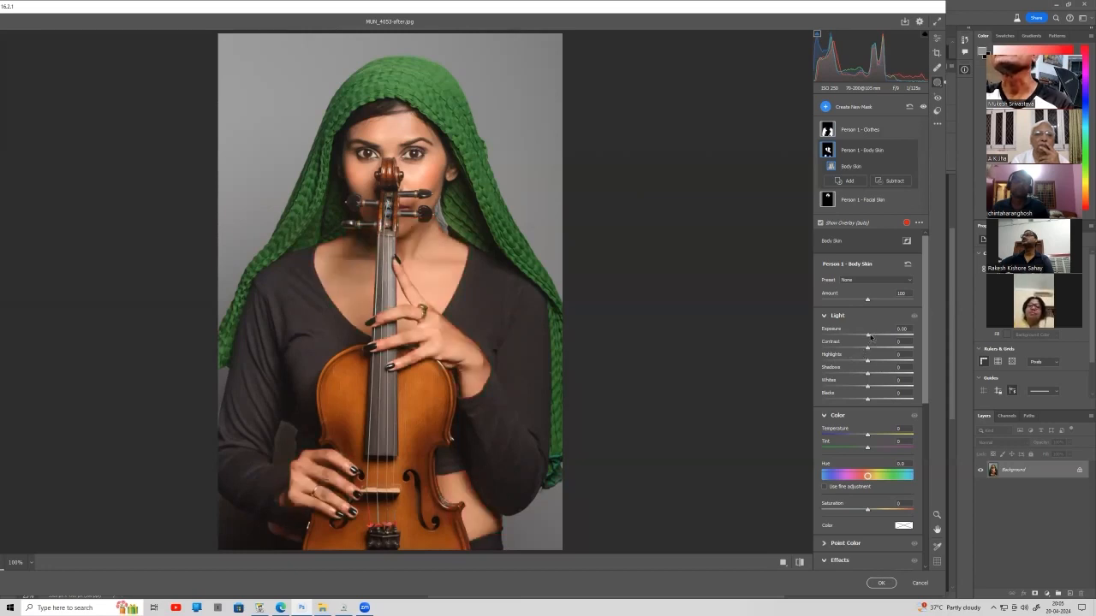
drag(872, 336, 876, 338)
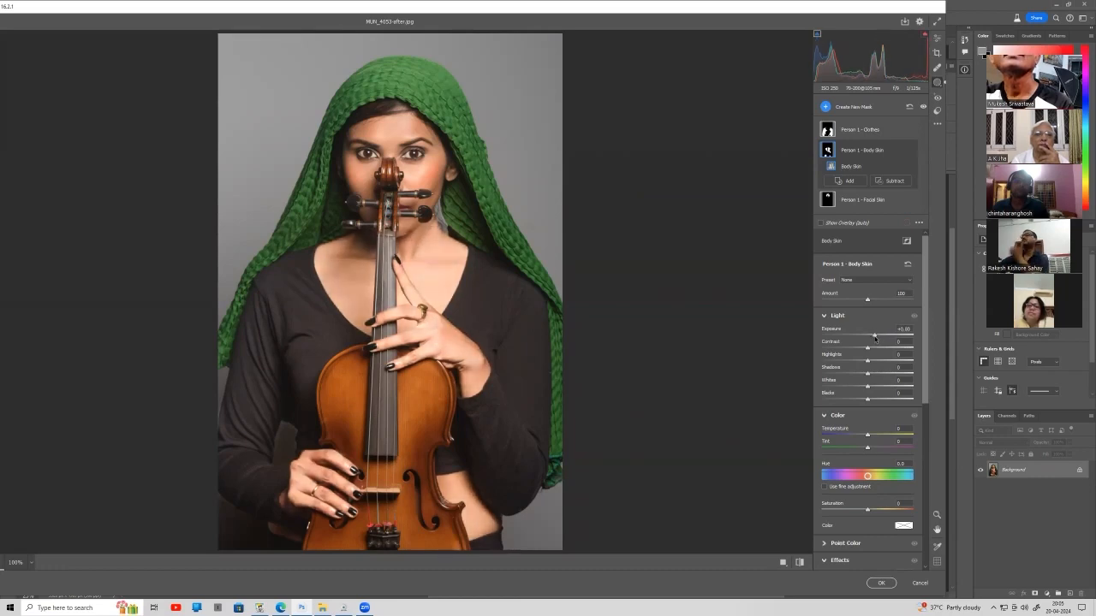
drag(873, 337, 871, 339)
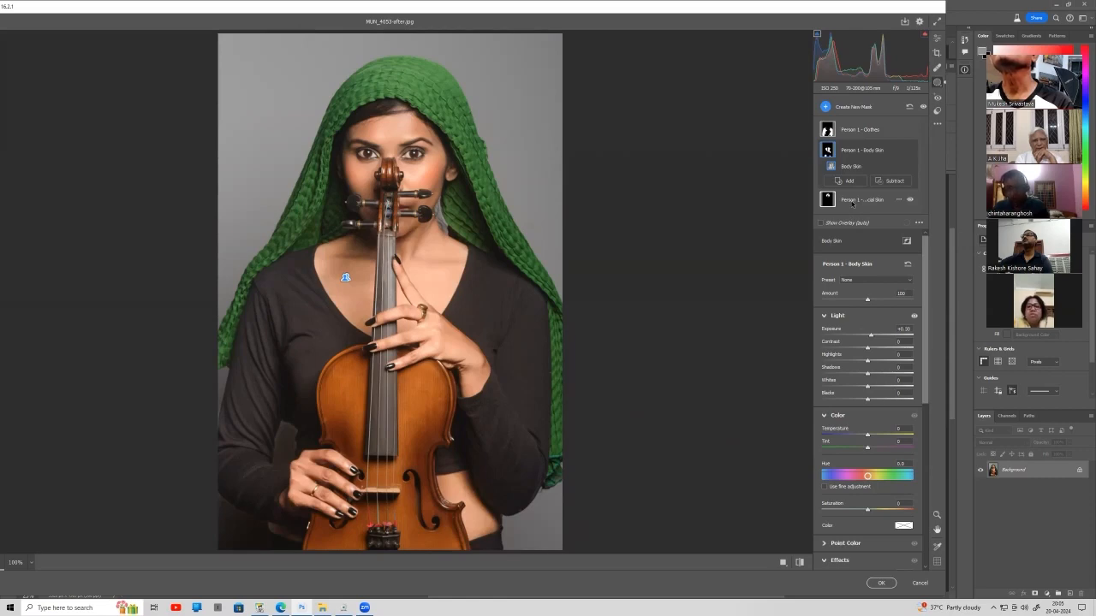
Set the Person 1 Facial Skin mask's exposure to +0.35 and apply the Camera Raw edits.
click(852, 205)
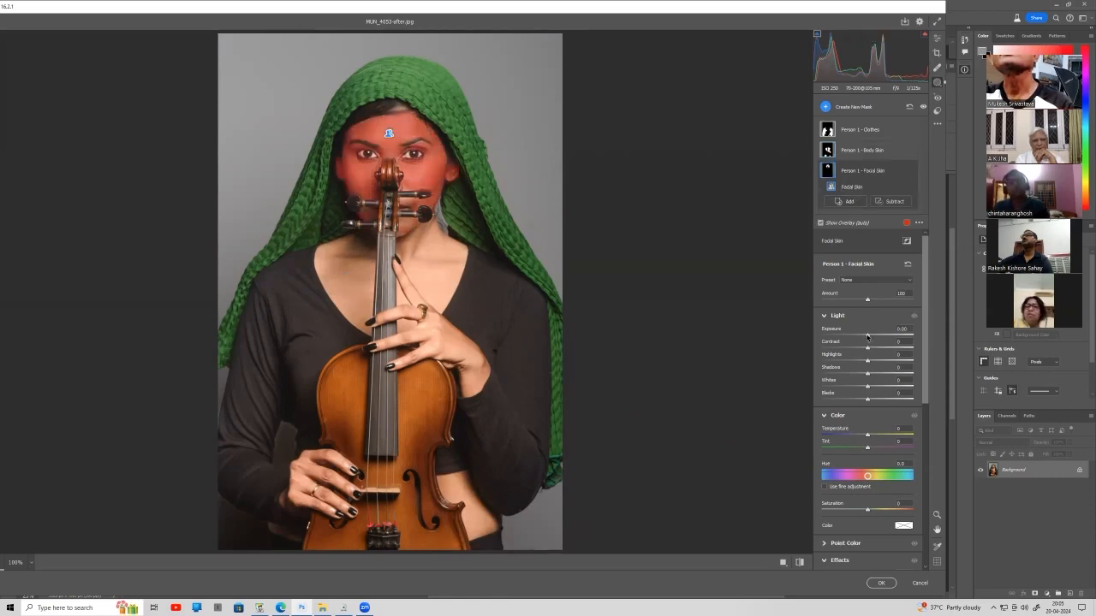
drag(867, 337, 870, 336)
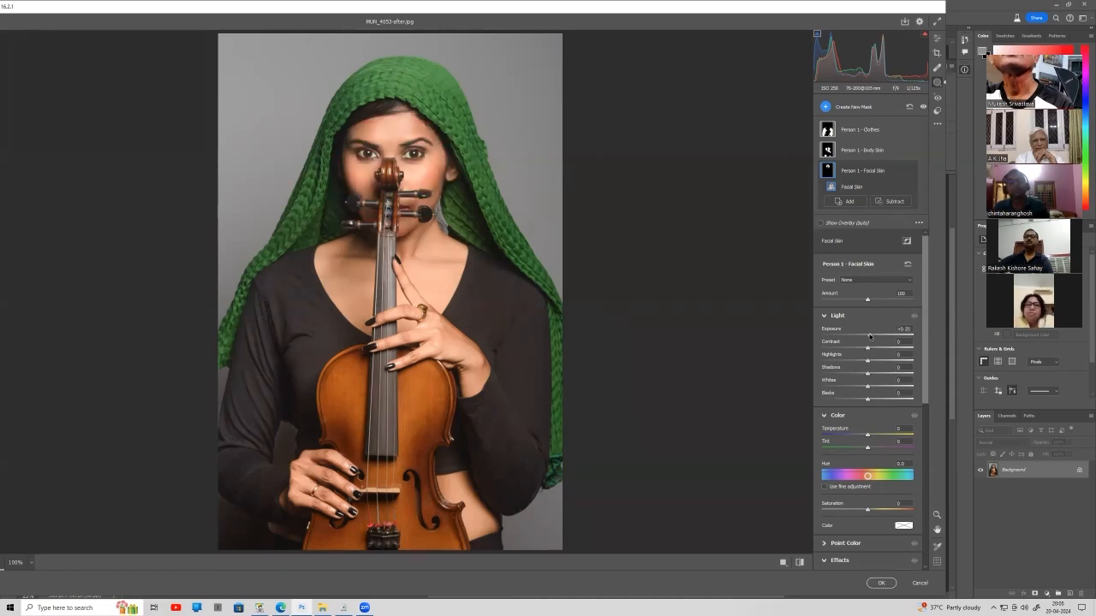
drag(870, 336, 872, 336)
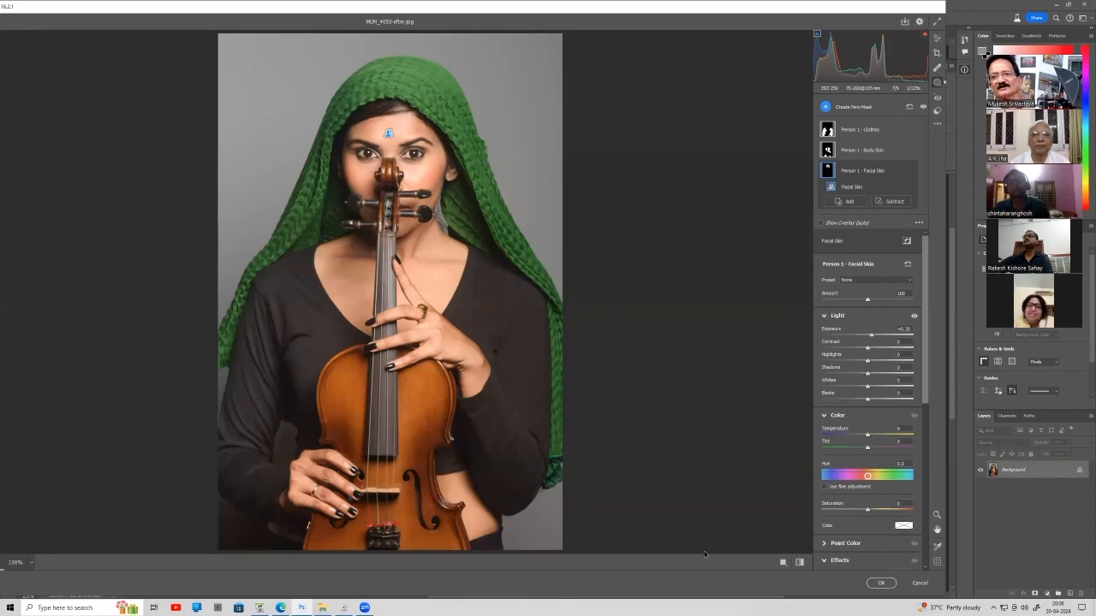
click(881, 583)
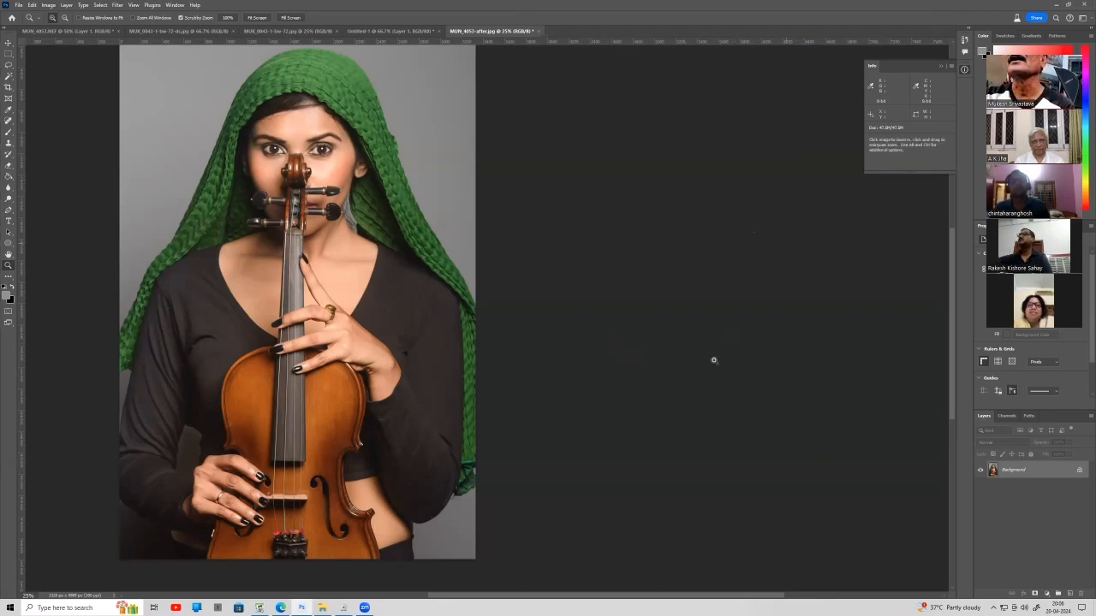
Duplicate the Background layer and create a Background mask on the copy in the Camera Raw Filter.
drag(1048, 470, 1070, 593)
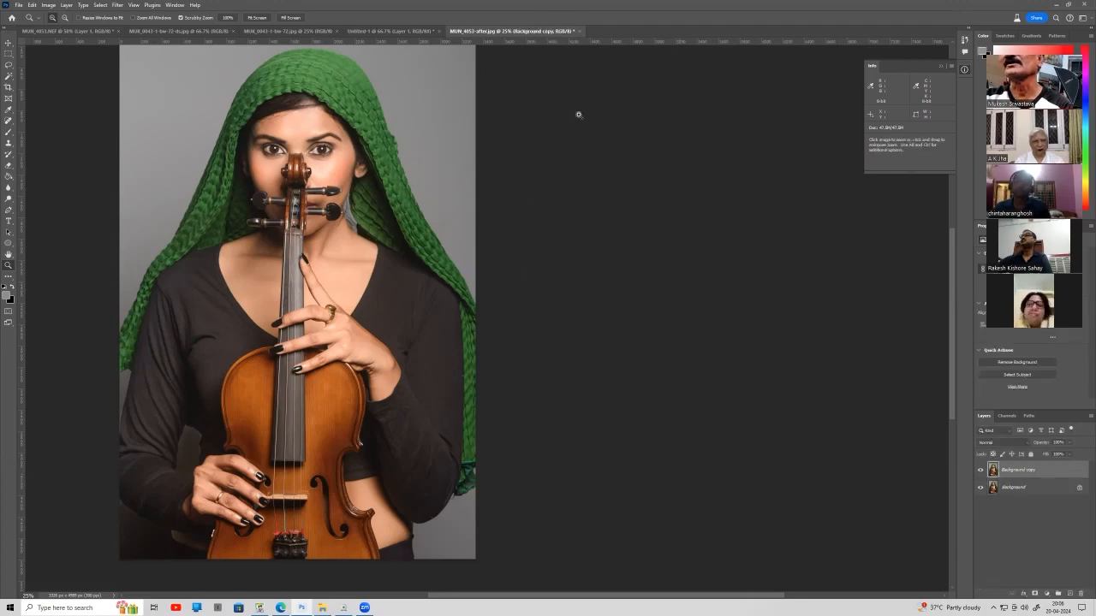
click(118, 7)
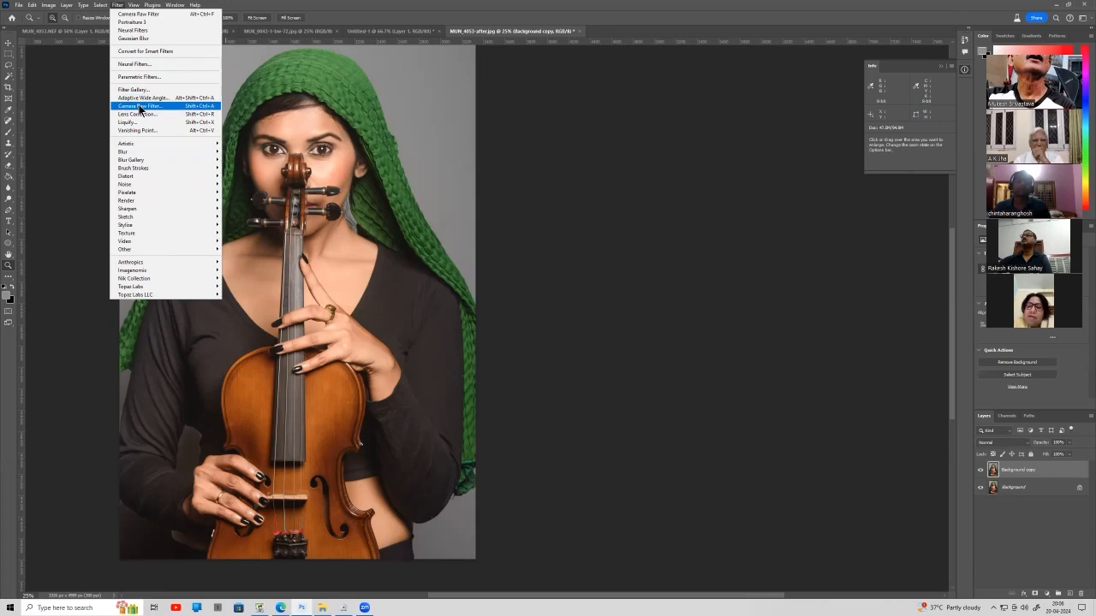
click(140, 108)
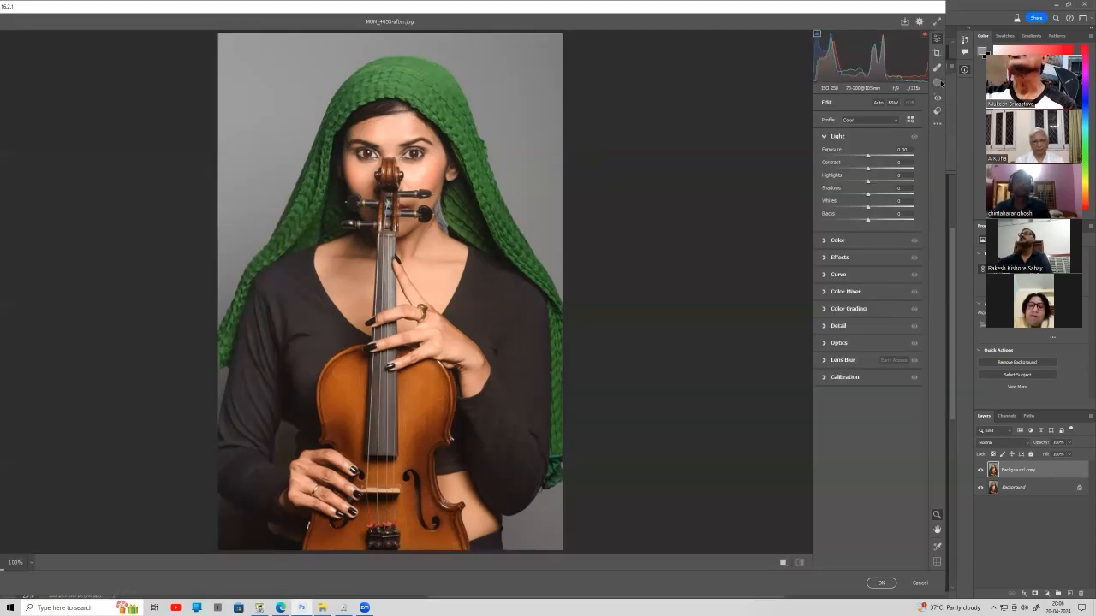
click(937, 82)
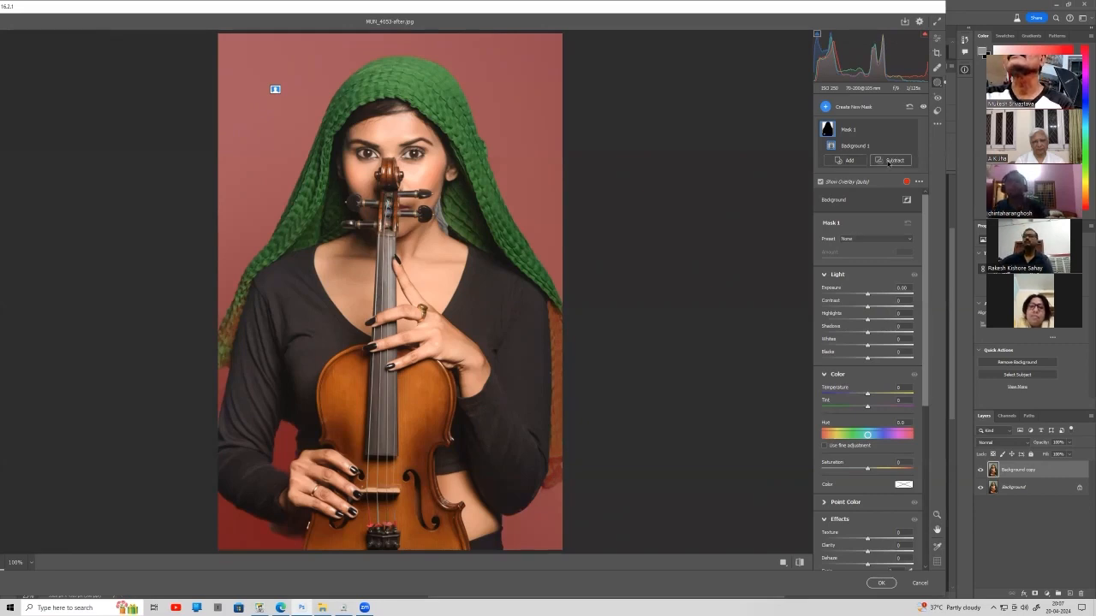
Subtract the green scarf's hanging edge along the right arm from the Background mask with a brush.
click(890, 161)
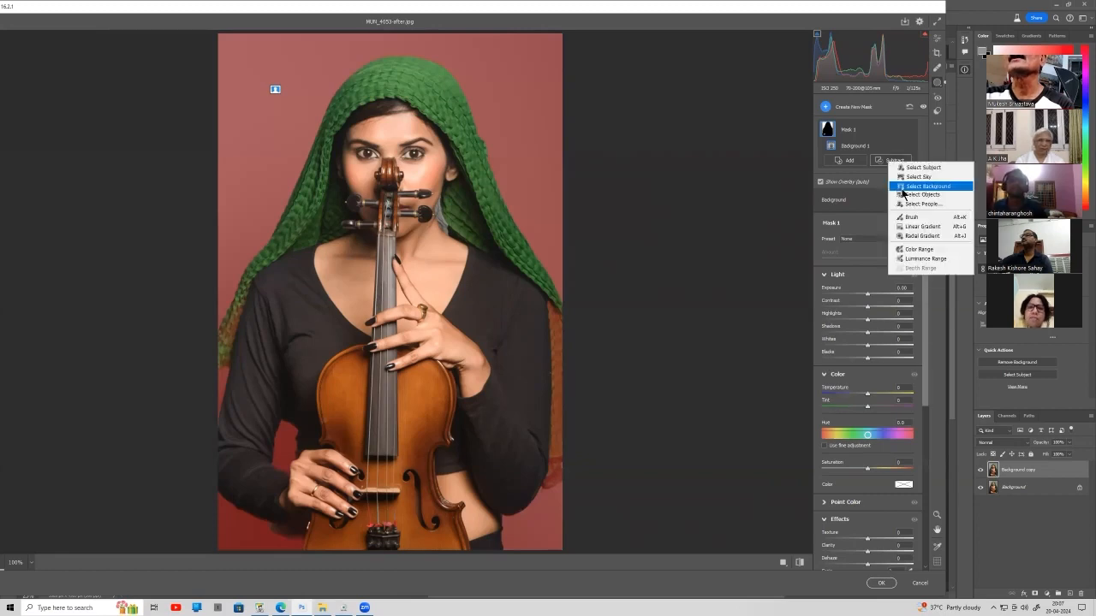
click(913, 218)
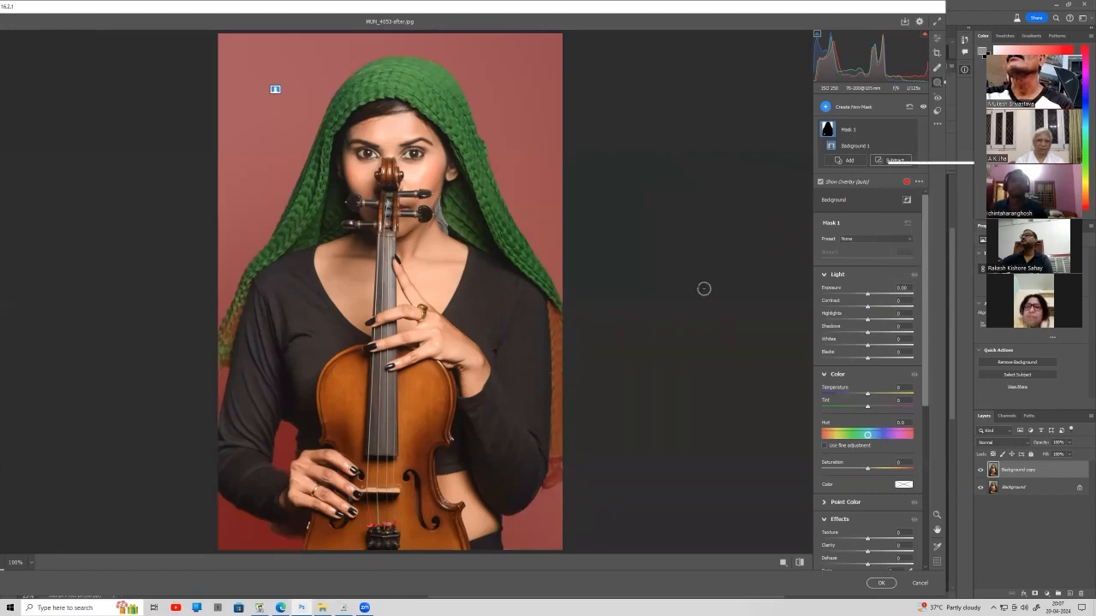
drag(550, 309, 550, 480)
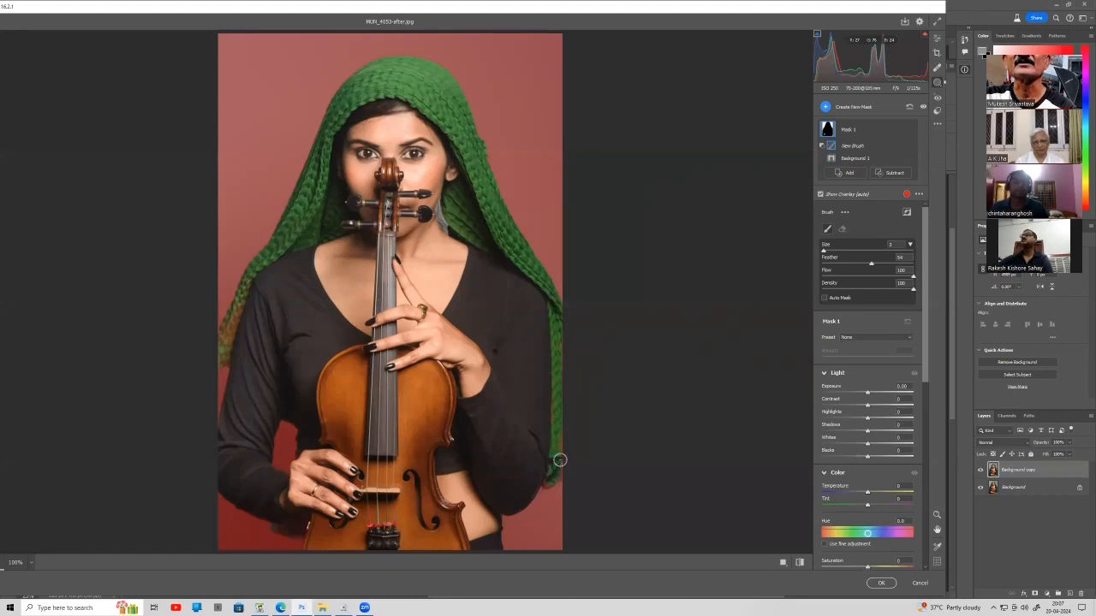
Brush the green scarf's hanging end at the image's right and its outer edge at the left out of the background mask.
drag(553, 352, 557, 467)
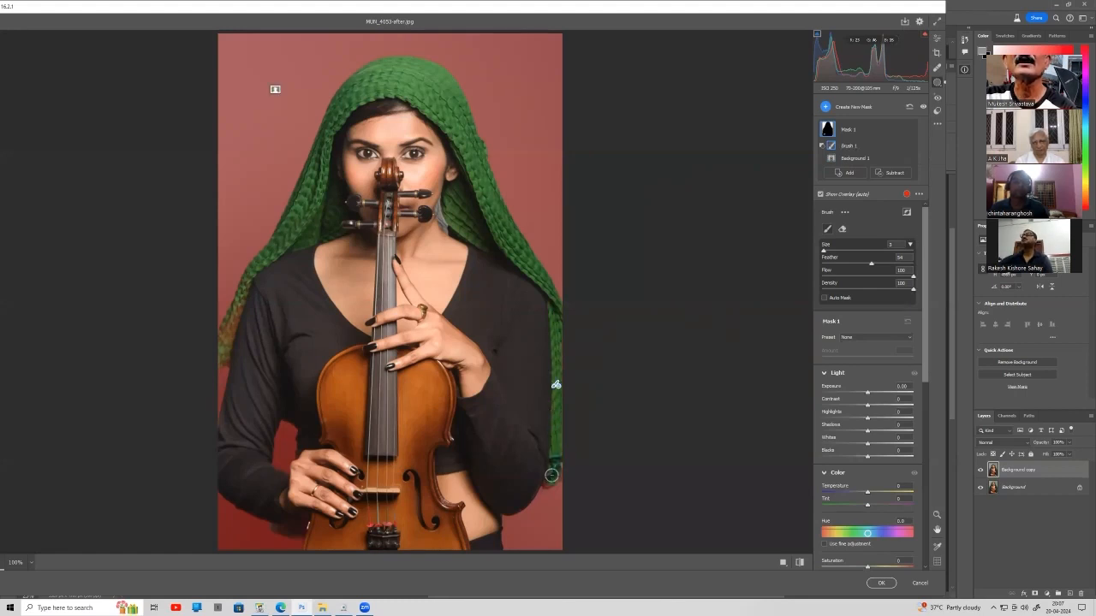
drag(558, 466, 557, 350)
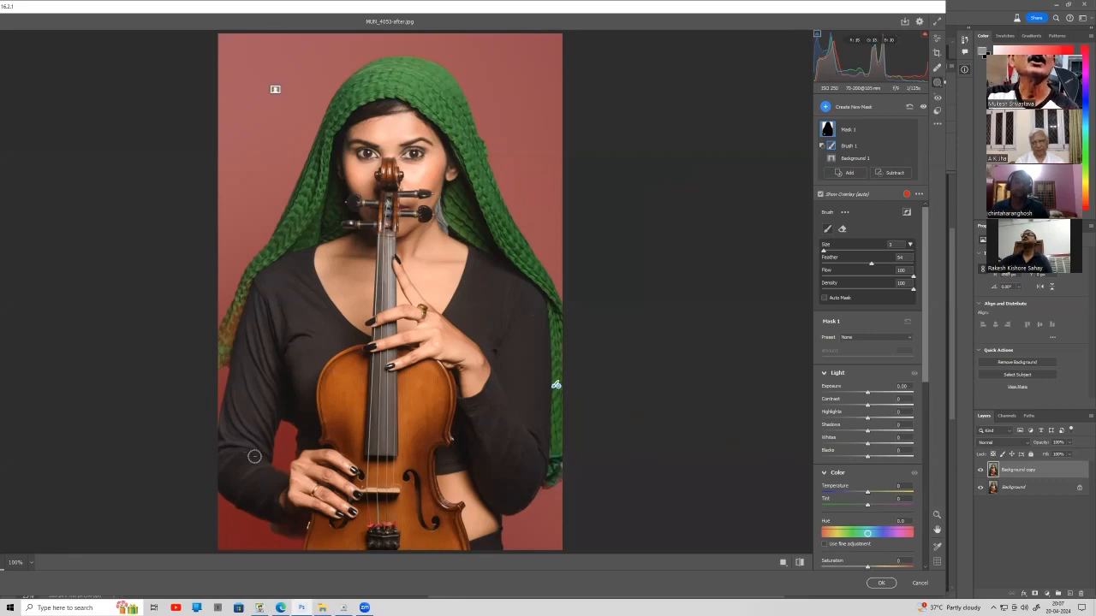
mouse_move(252, 283)
mouse_down()
mouse_move(226, 352)
mouse_move(225, 324)
mouse_move(264, 249)
mouse_move(296, 229)
mouse_move(236, 261)
mouse_up()
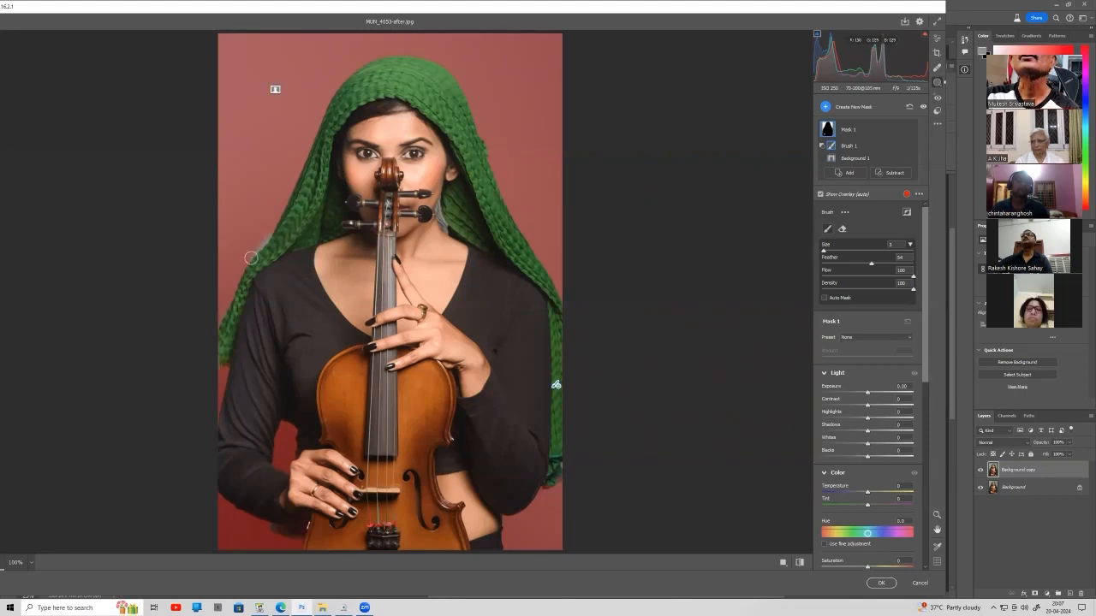
Add a brush component to Mask 1 and paint the background back in along the scarf's outer edge above the left-hand shoulder.
click(856, 175)
click(880, 233)
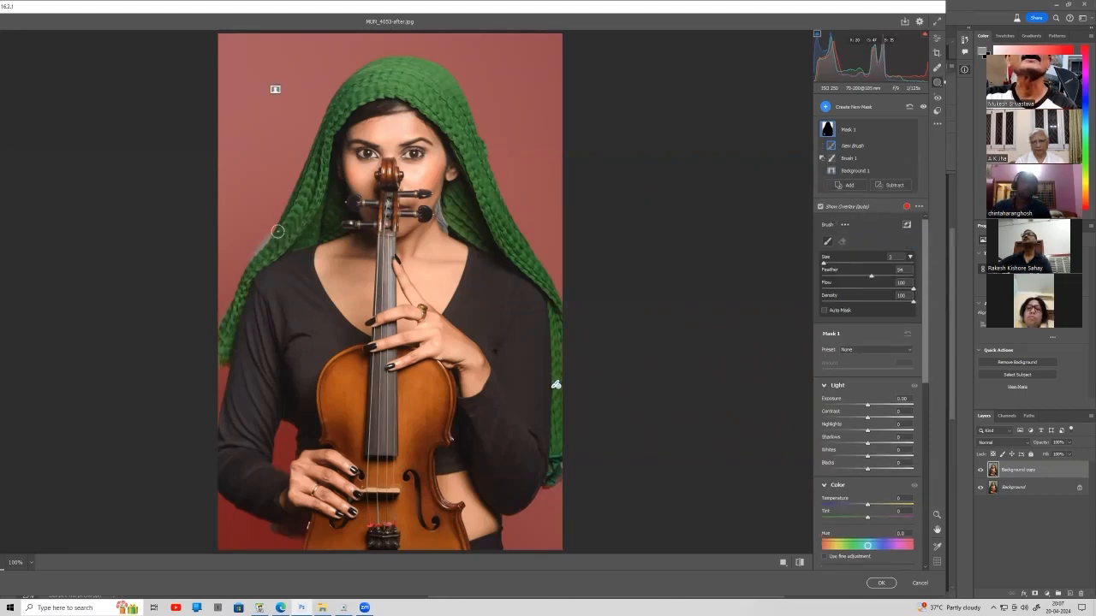
mouse_move(267, 236)
mouse_down()
mouse_move(213, 259)
mouse_move(249, 253)
mouse_up()
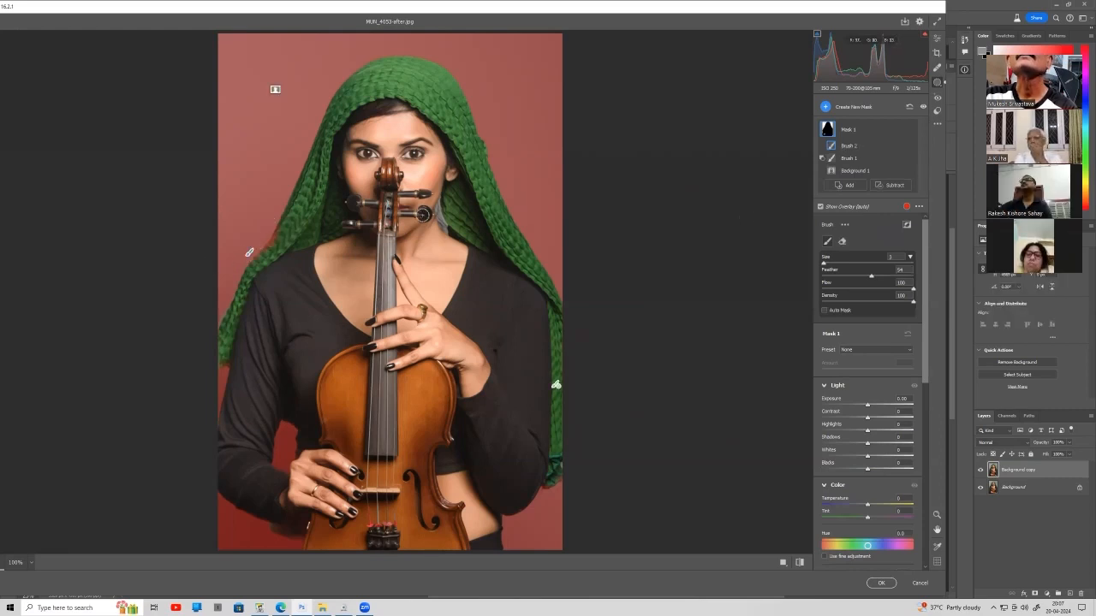
Subtract a brush component from Mask 1 over the scarf edge above the left-hand shoulder.
click(890, 185)
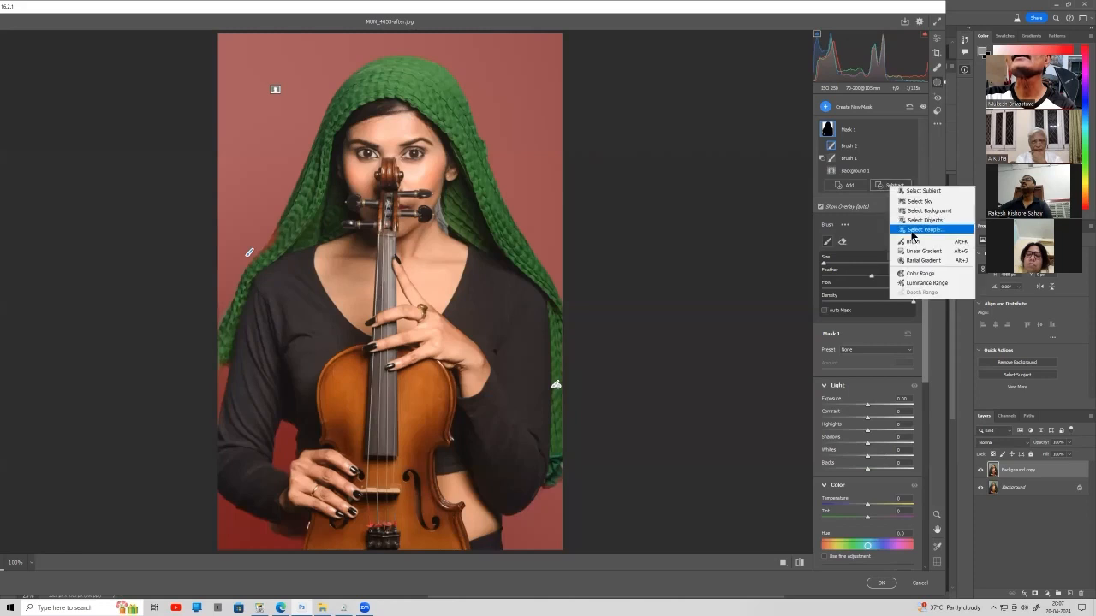
click(913, 242)
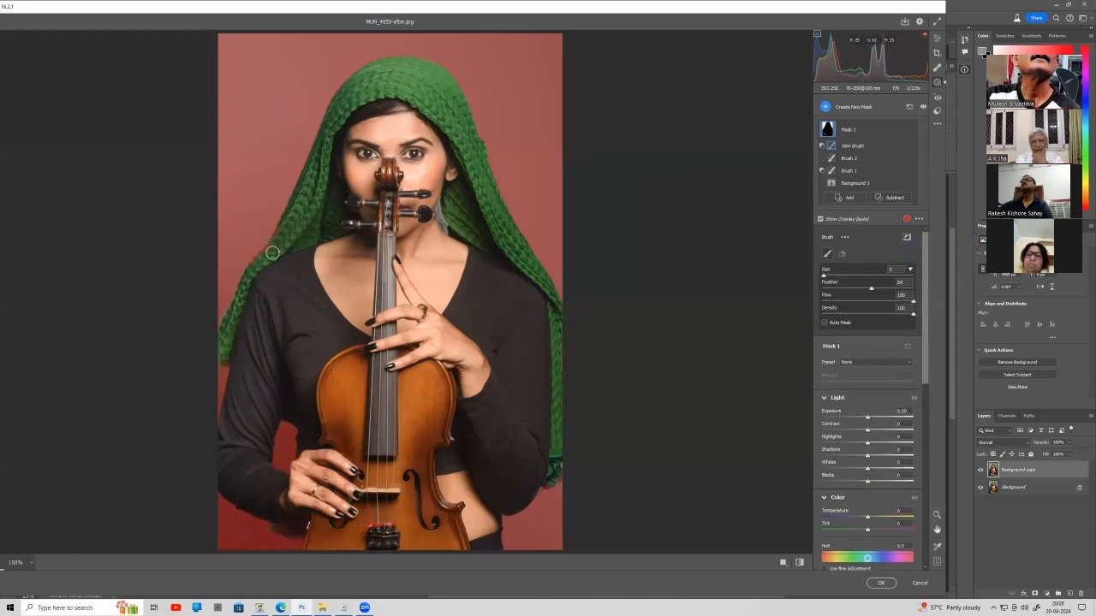
click(267, 257)
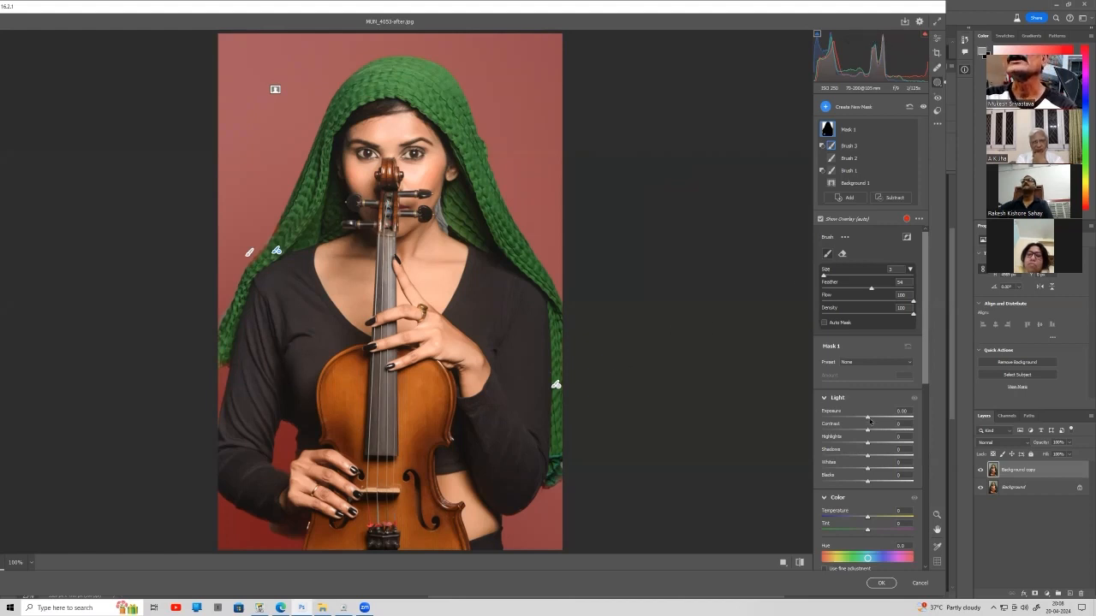
Try the masked background's Exposure at its highest and lowest extremes, and bring it to -0.10.
drag(870, 420, 921, 419)
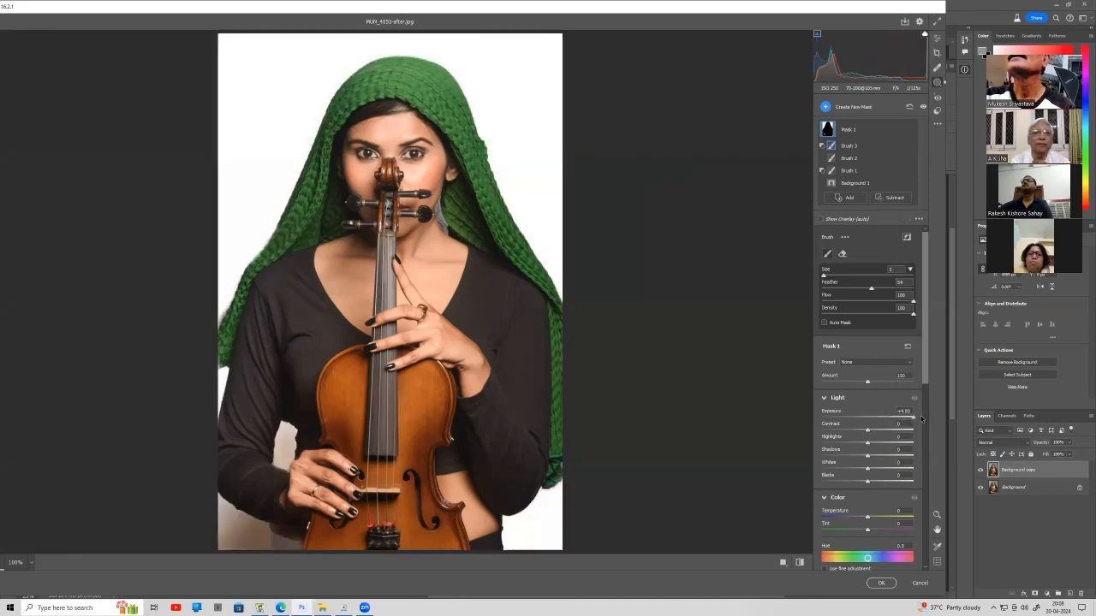
drag(922, 419, 814, 438)
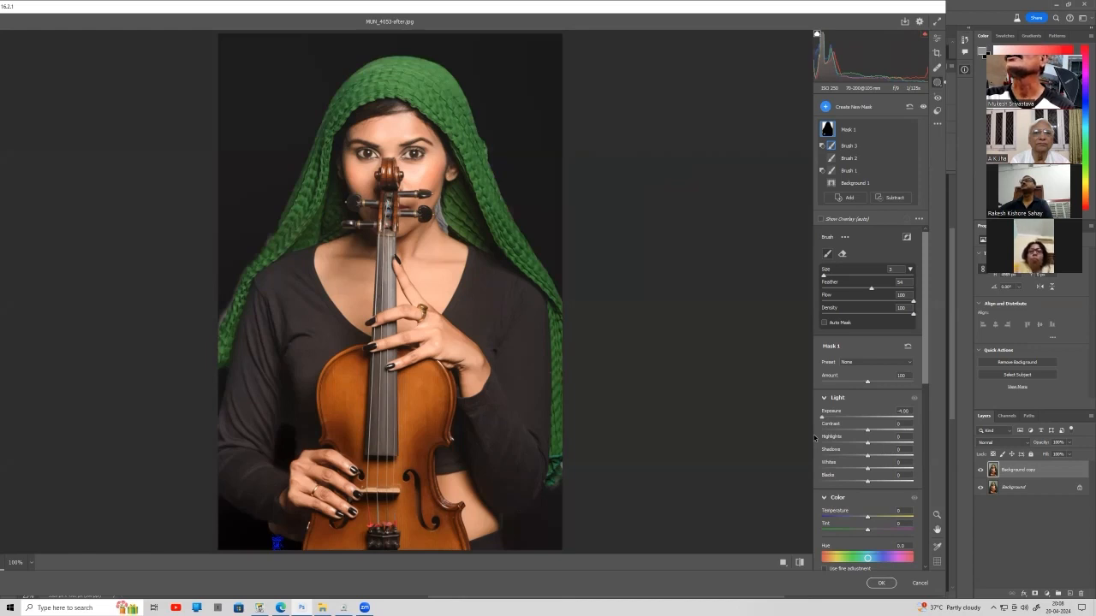
drag(816, 438, 868, 440)
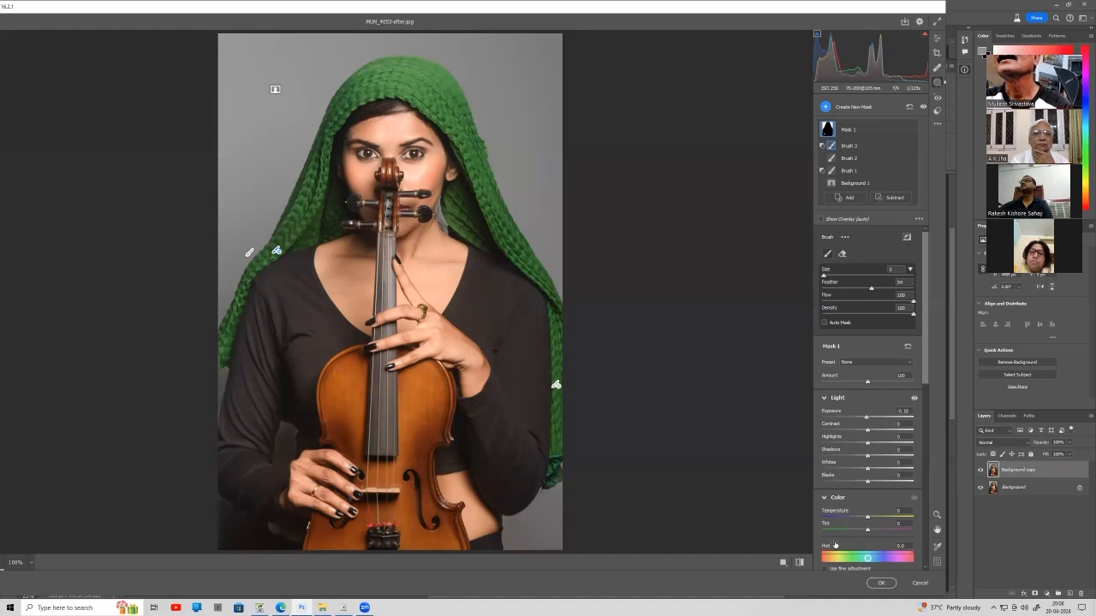
Try Temperature and Tint shifts on the masked background, including Temperature -100, and reset both values to 0.
drag(873, 516, 759, 496)
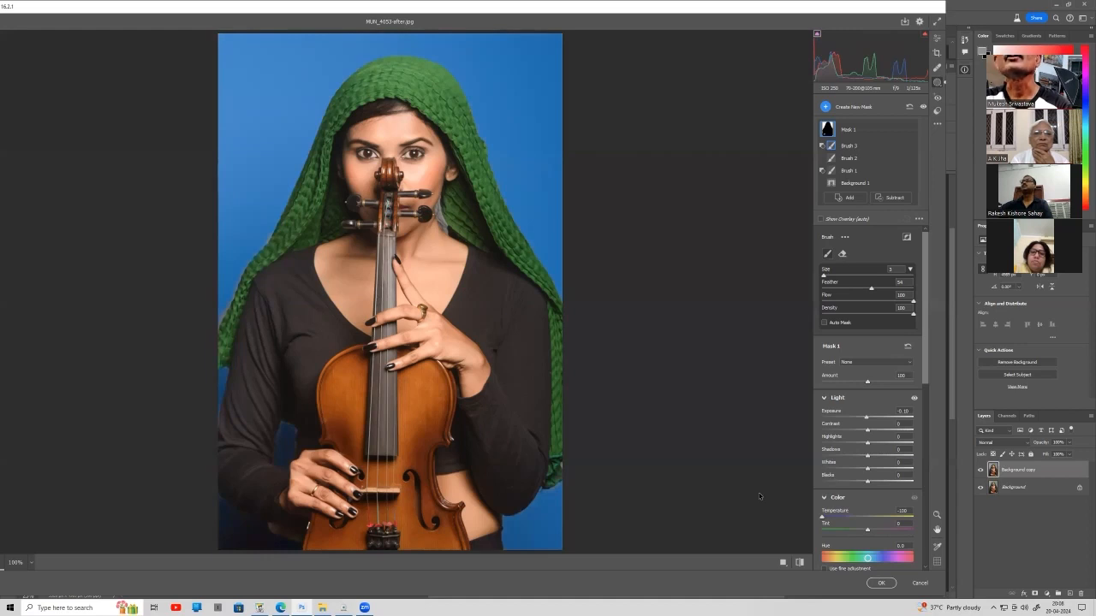
drag(843, 490, 872, 487)
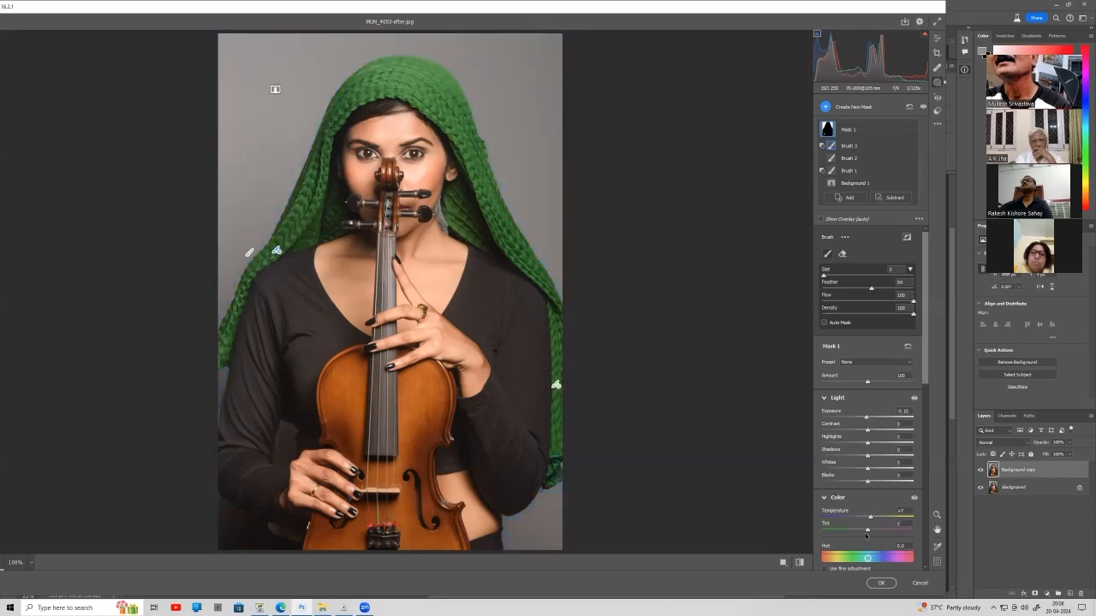
drag(869, 530, 821, 528)
click(870, 530)
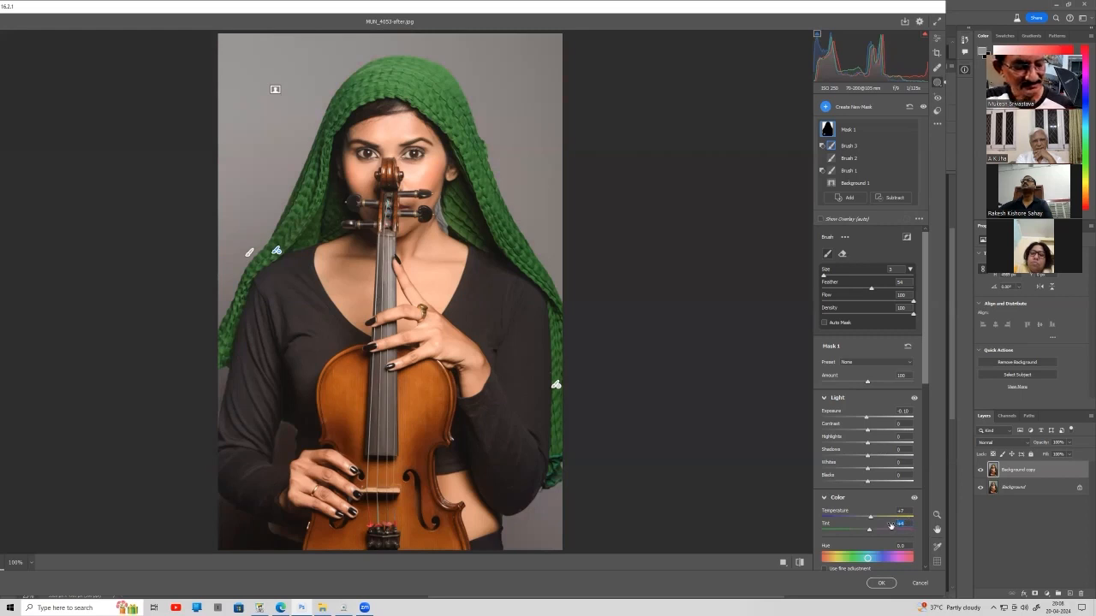
text(0)
click(901, 511)
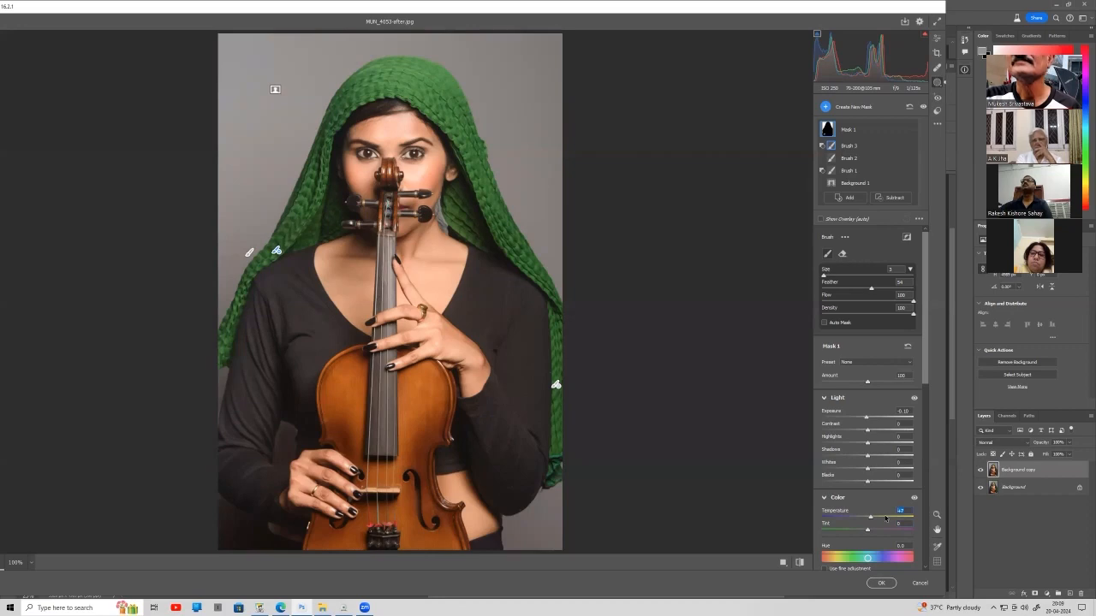
text(0)
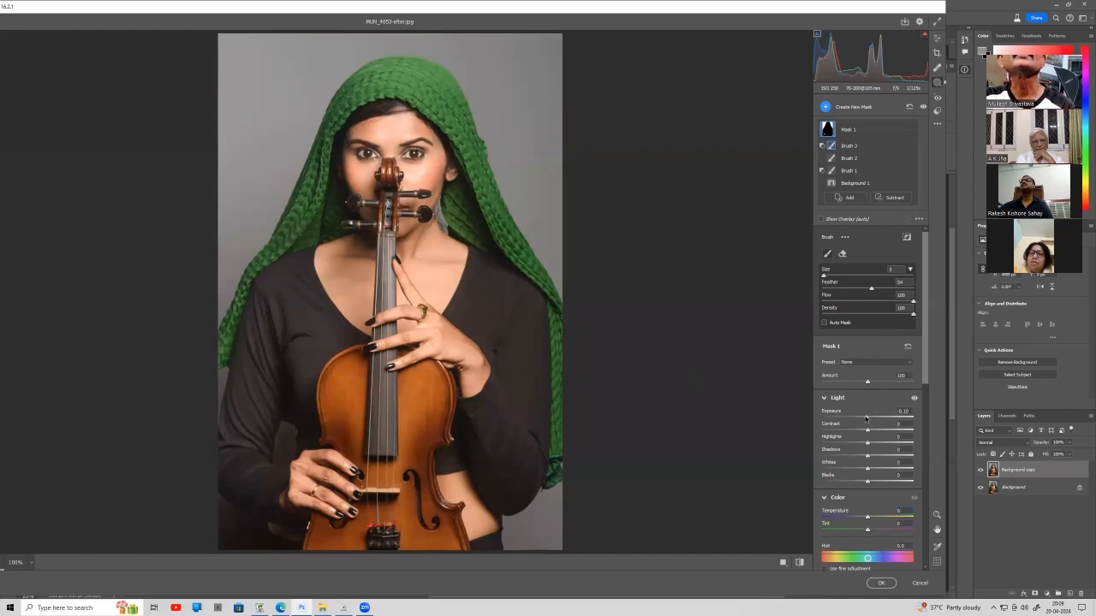
Raise the masked background's Exposure slightly above zero and apply the Camera Raw edits to the layer.
drag(867, 418, 871, 418)
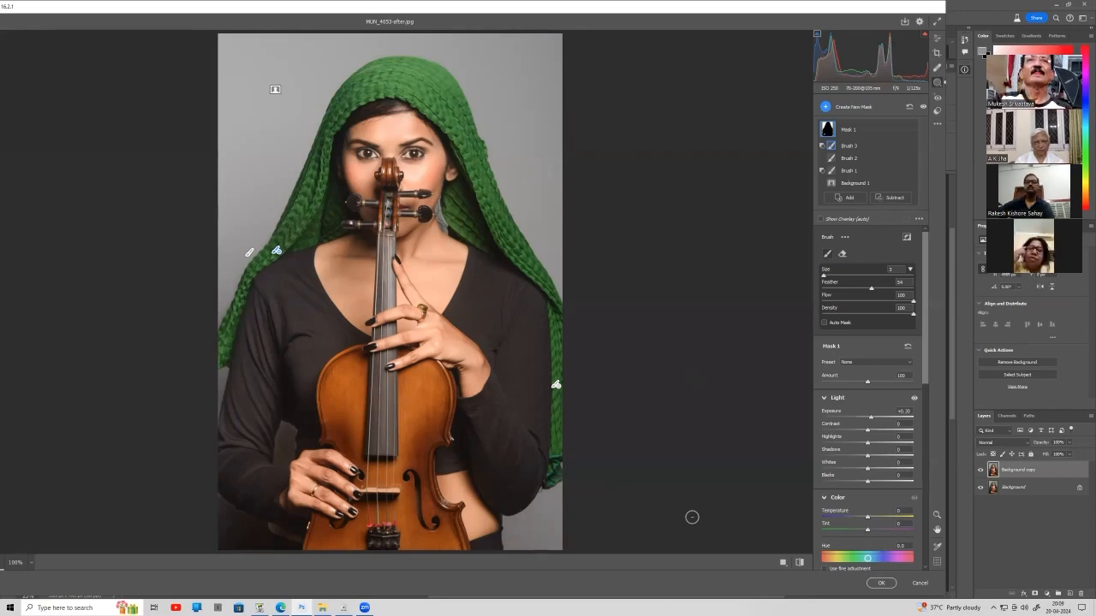
click(881, 583)
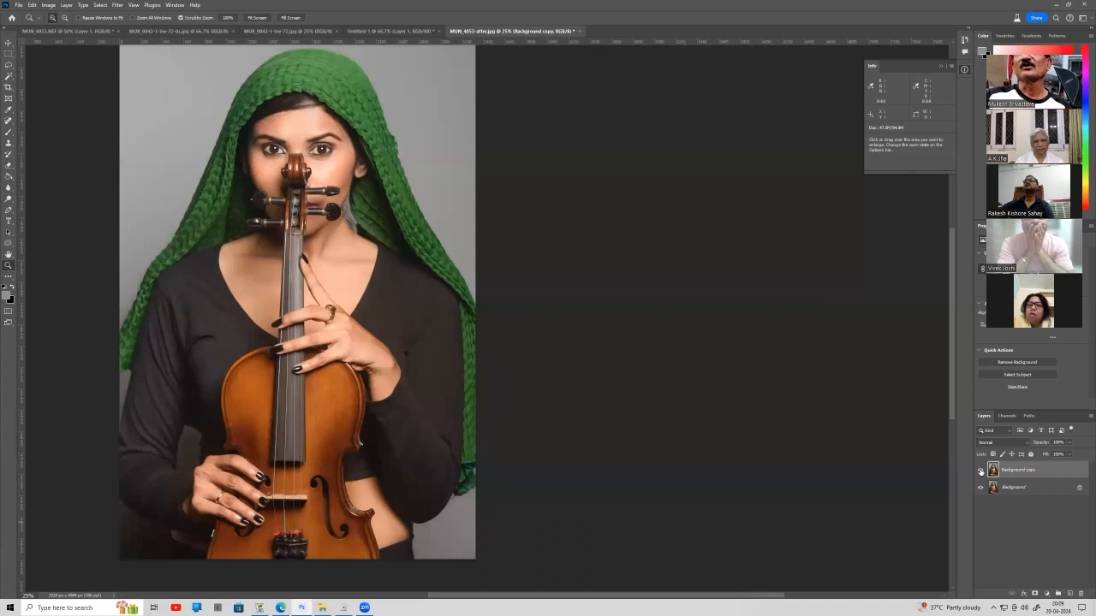
Compare the portrait before and after the background edit by toggling the Background copy layer's visibility.
click(980, 471)
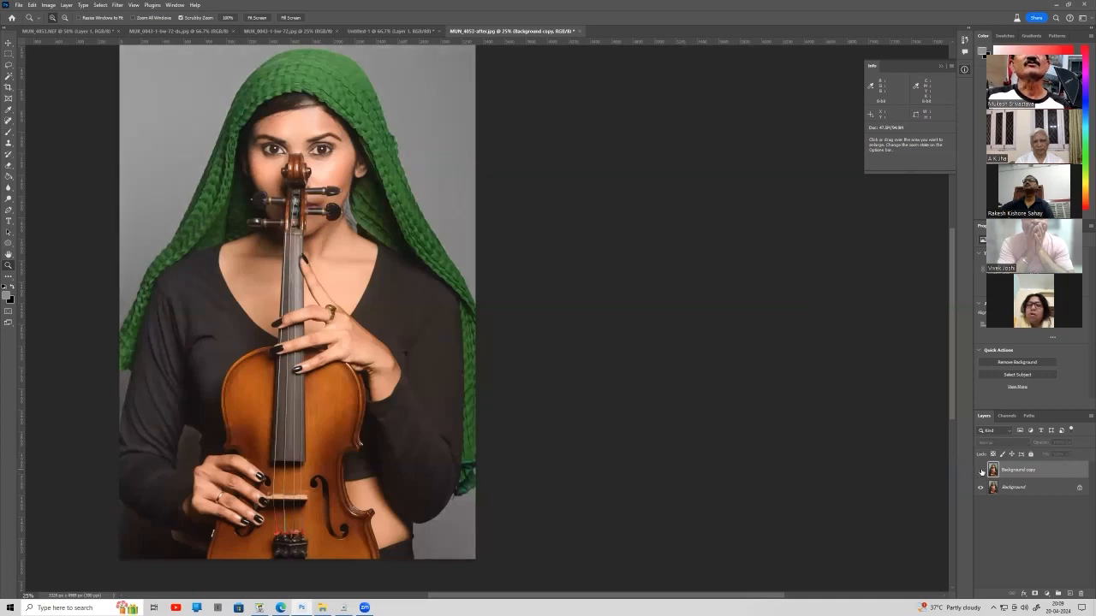
click(980, 470)
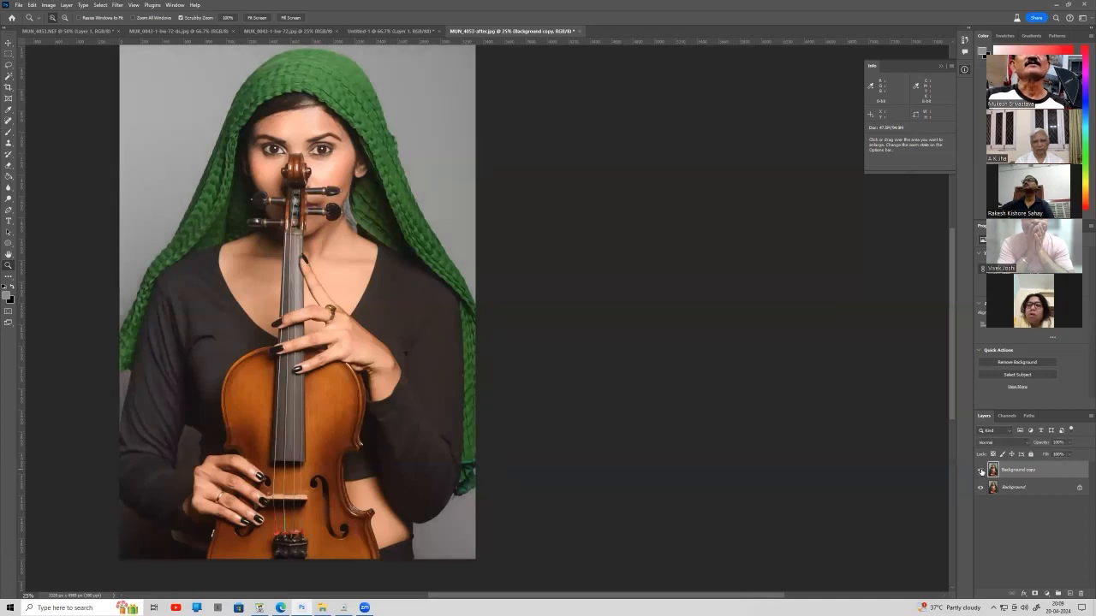
click(980, 471)
click(980, 471)
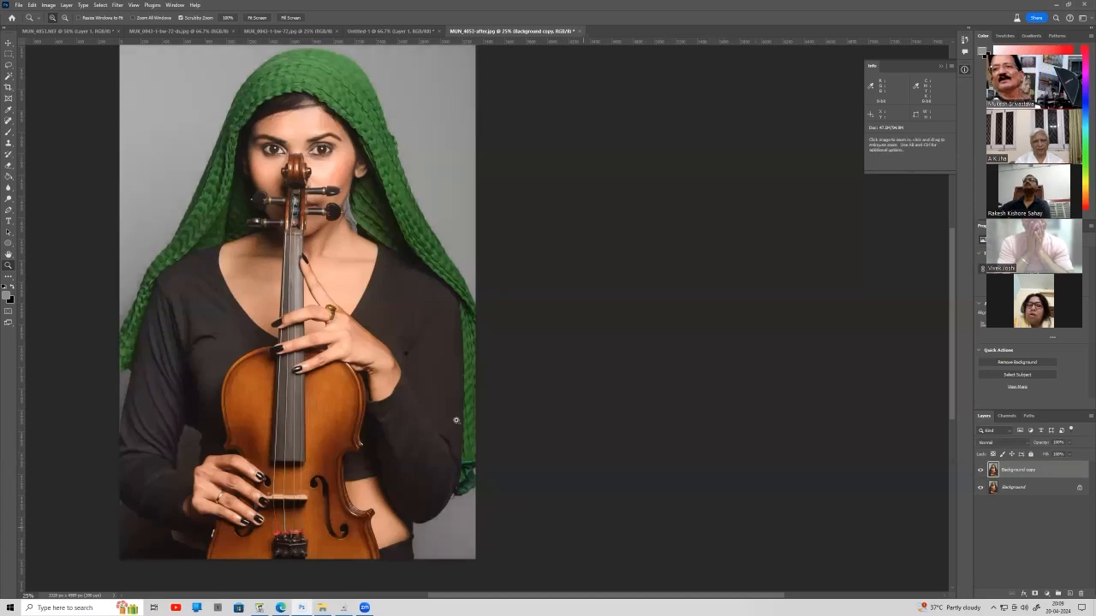
Flatten the image and duplicate the resulting Background layer.
click(66, 5)
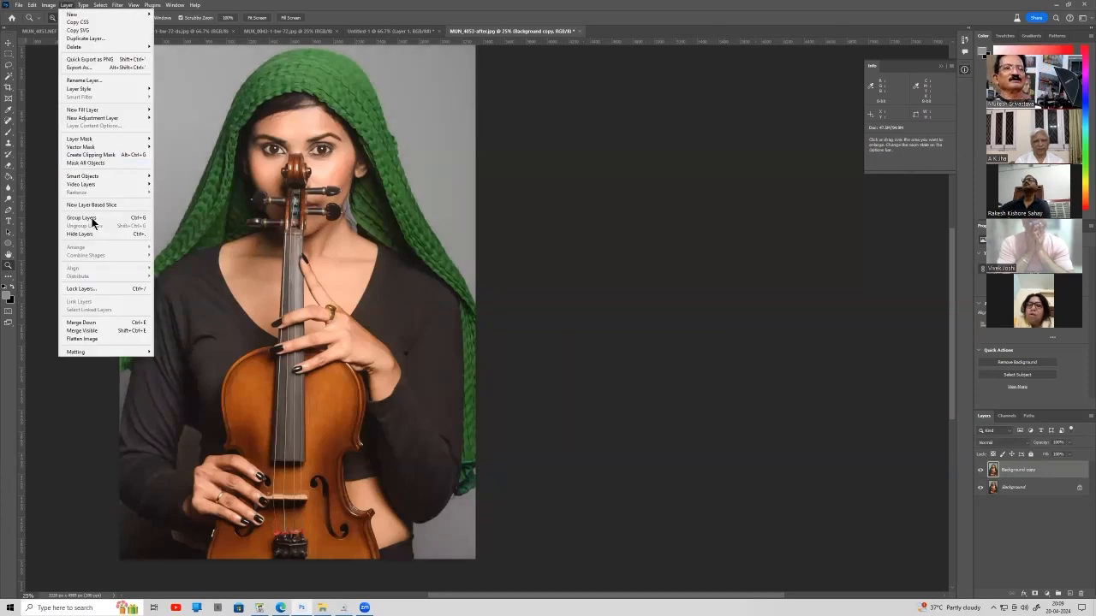
click(100, 339)
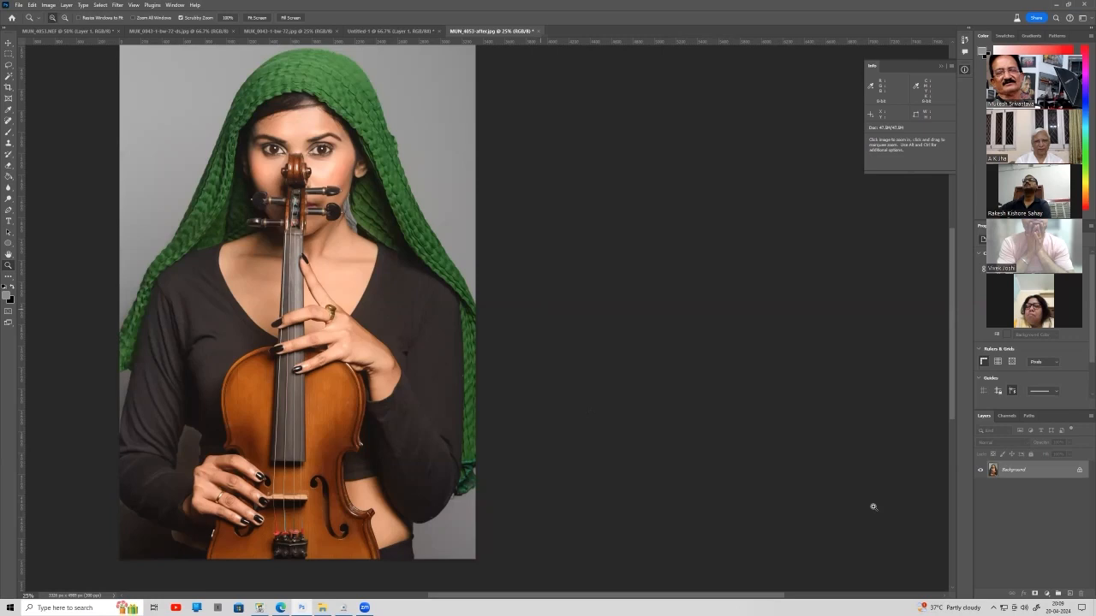
drag(1062, 472, 1068, 594)
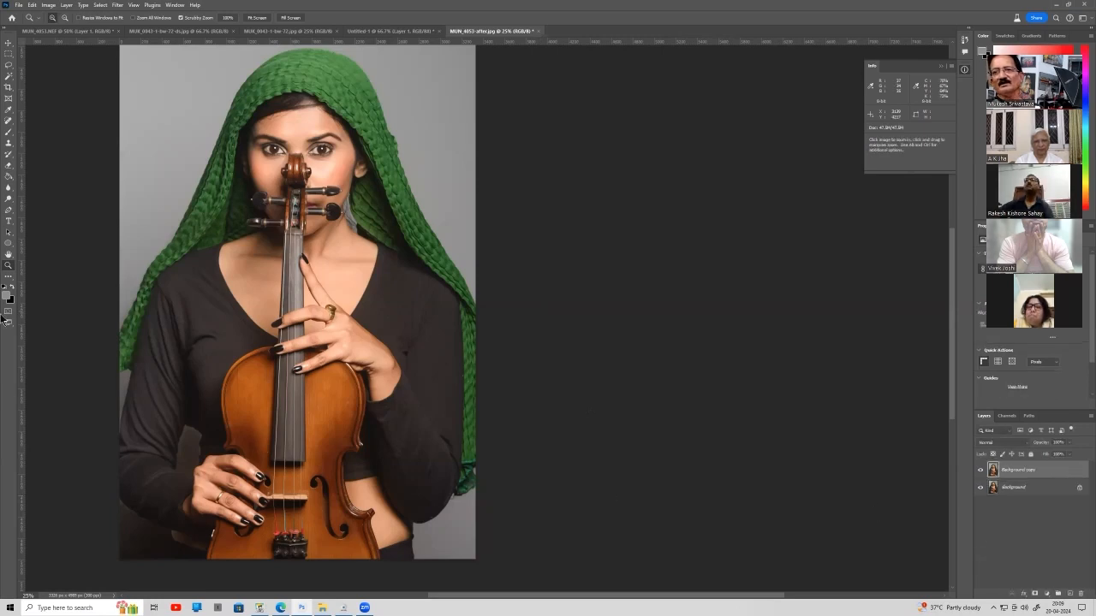
Open the Shadows/Highlights adjustment for the Background copy layer and move its dialog so all options are accessible.
click(49, 5)
mouse_move(62, 27)
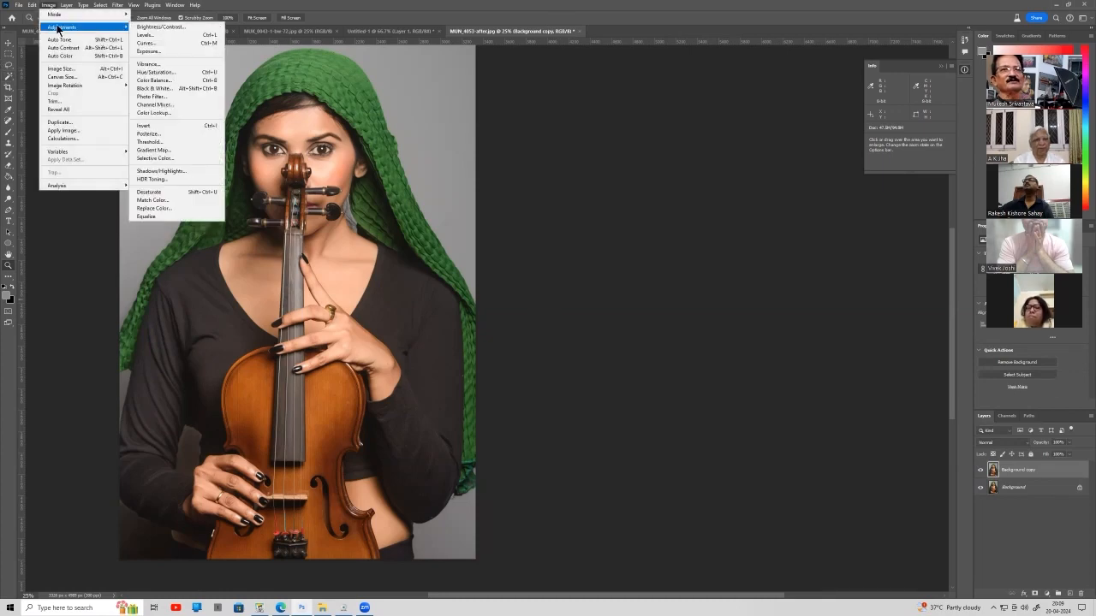
click(187, 174)
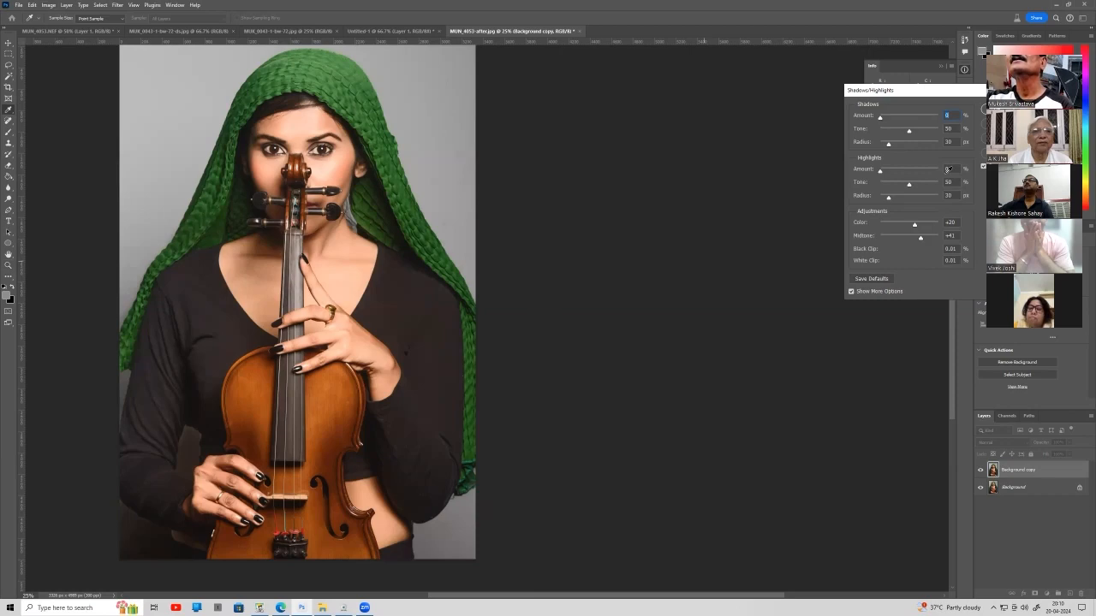
drag(921, 95, 850, 96)
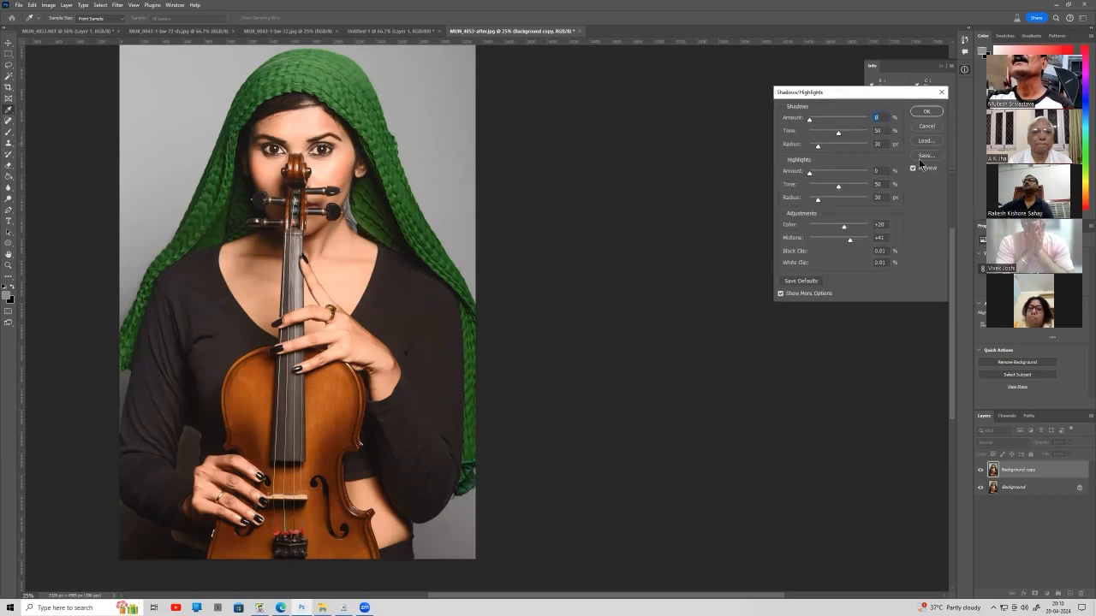
Compare the portrait with the Shadows/Highlights preview off and on.
click(913, 168)
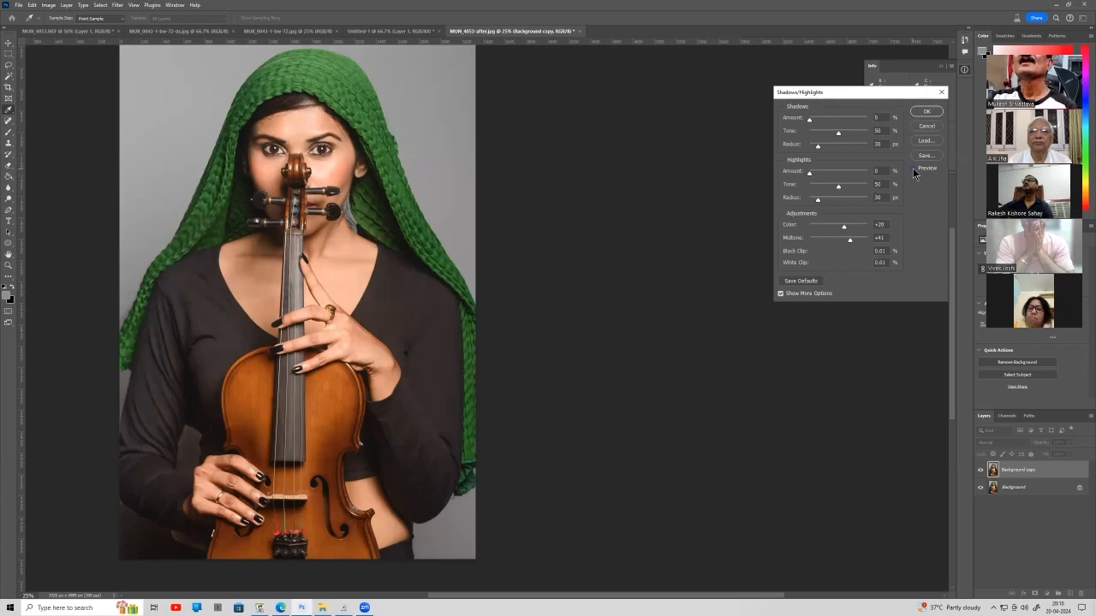
click(912, 168)
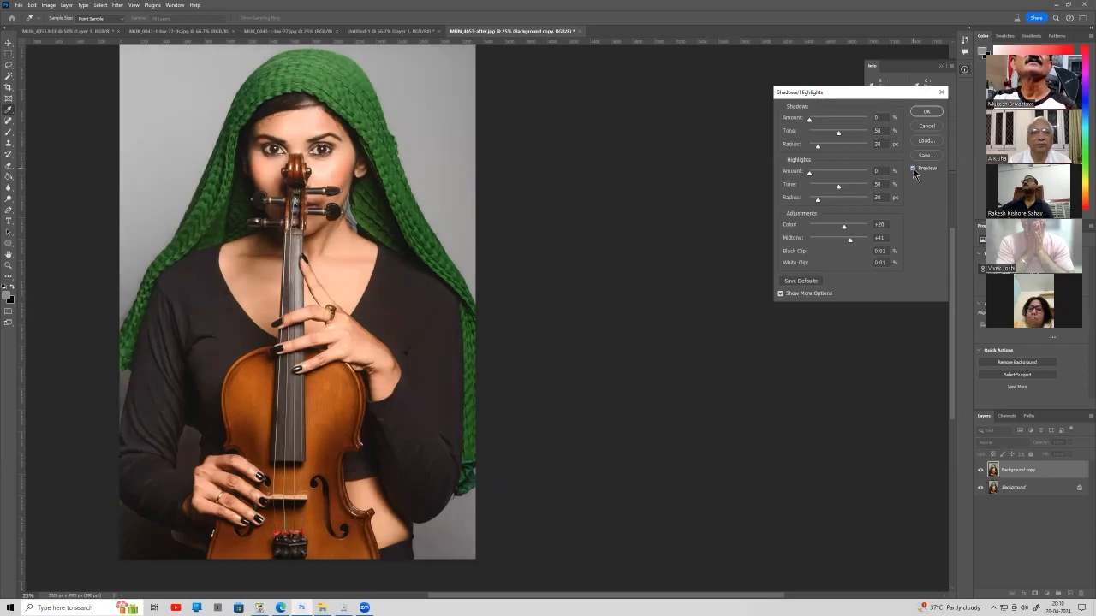
click(912, 168)
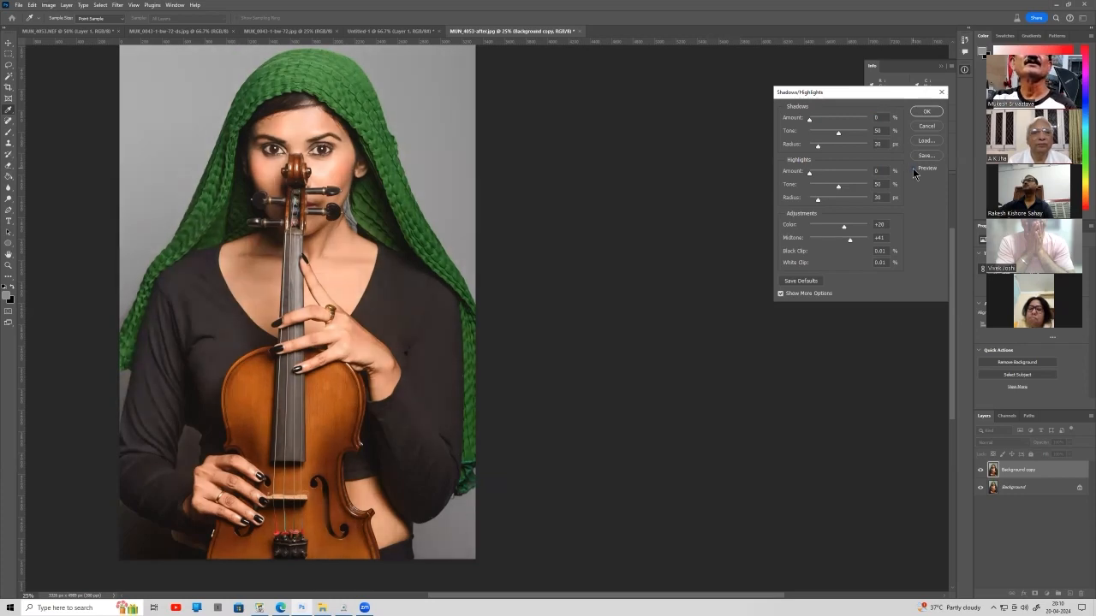
click(913, 168)
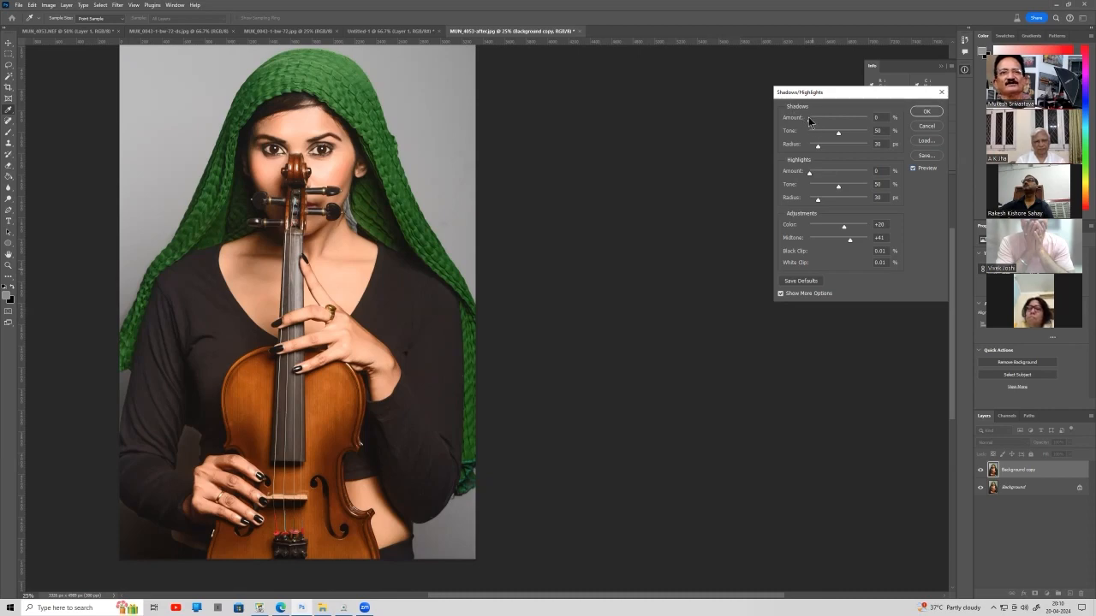
Set the Shadows Amount to 11%, keep the Highlights Amount at 0%, and set the Color adjustment to +7.
mouse_move(809, 119)
mouse_down()
mouse_move(871, 112)
mouse_move(817, 124)
mouse_up()
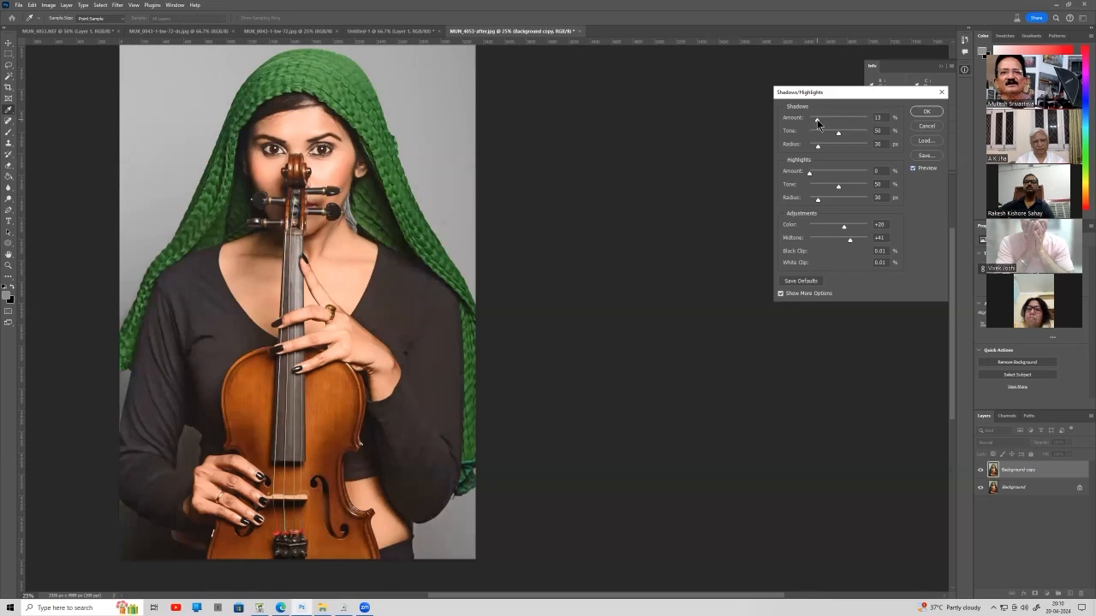
drag(818, 123, 816, 124)
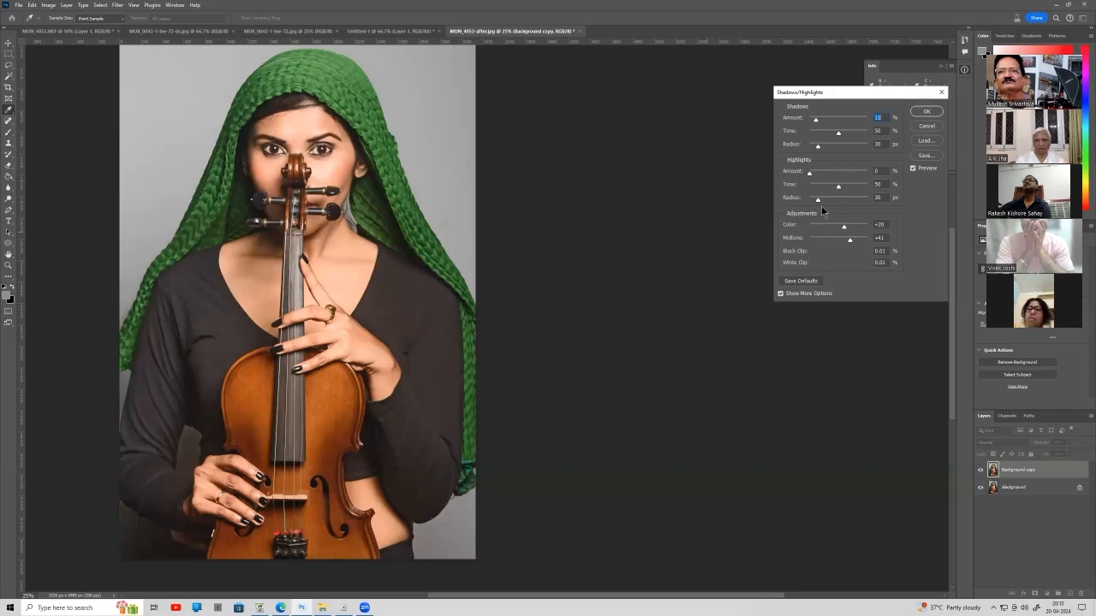
mouse_move(811, 171)
mouse_down()
mouse_move(855, 172)
mouse_move(807, 183)
mouse_up()
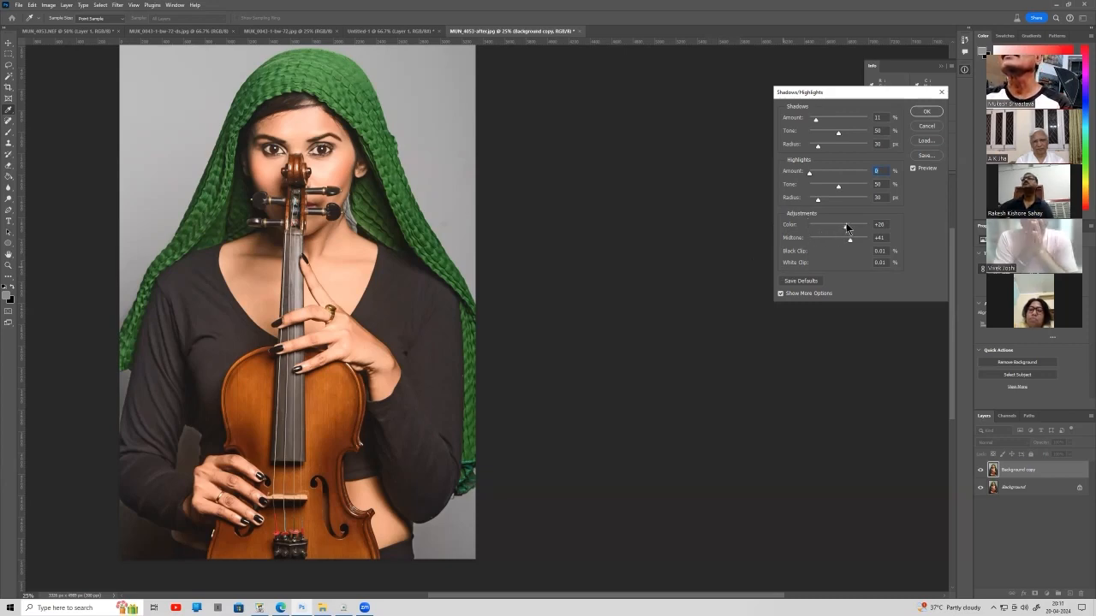
drag(846, 224, 848, 223)
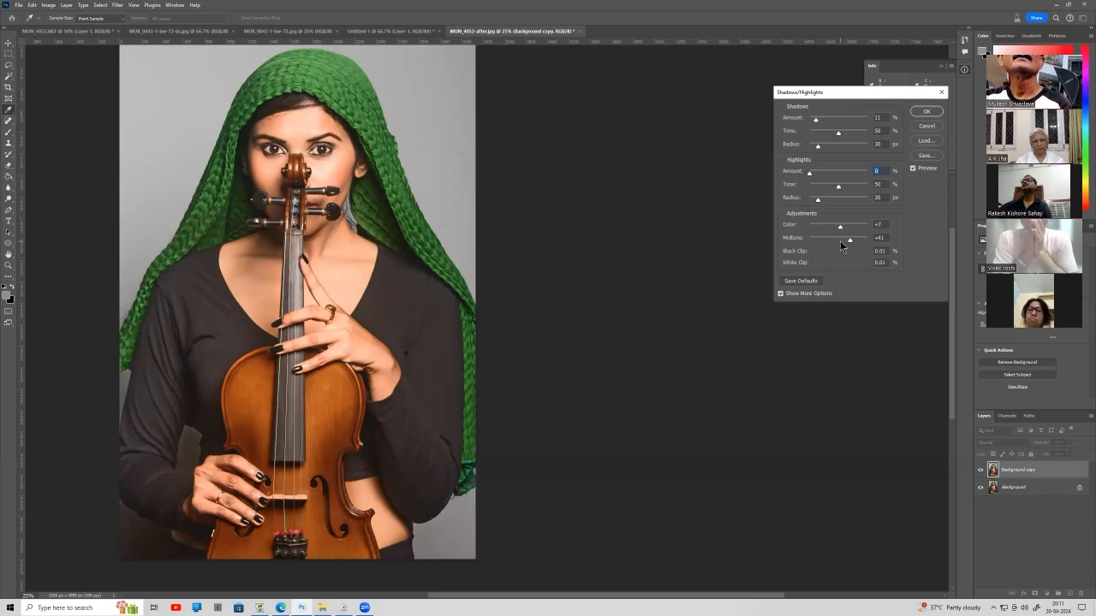
Set the Shadows/Highlights Color adjustment to +5 and Midtone to +63, and apply the adjustment to the Background copy.
drag(840, 241, 839, 240)
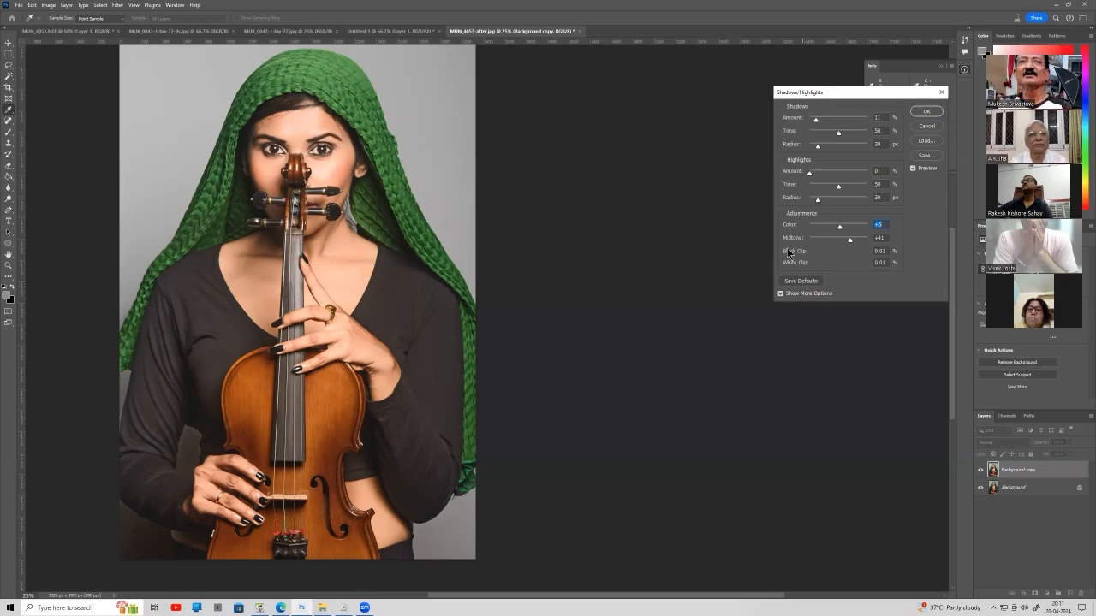
mouse_move(851, 242)
mouse_down()
mouse_move(871, 242)
mouse_move(854, 238)
mouse_up()
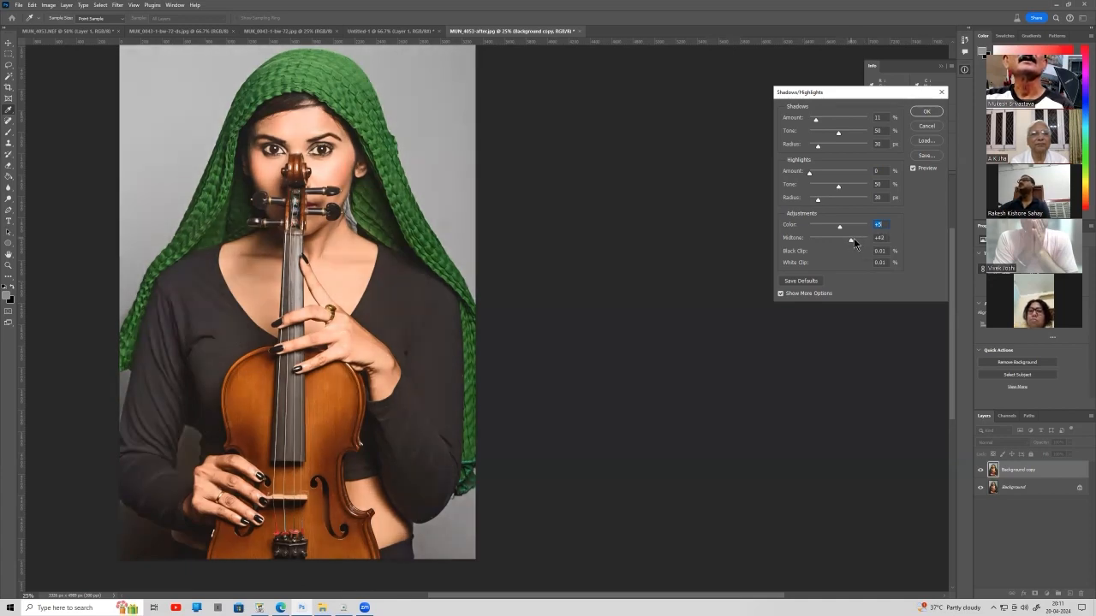
drag(854, 238, 857, 238)
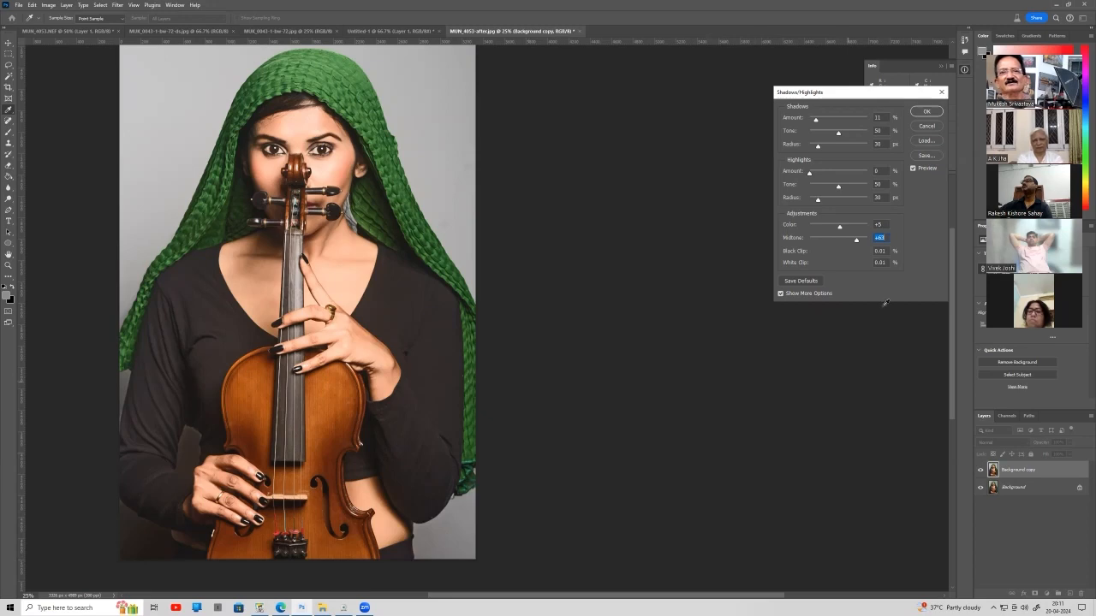
click(927, 111)
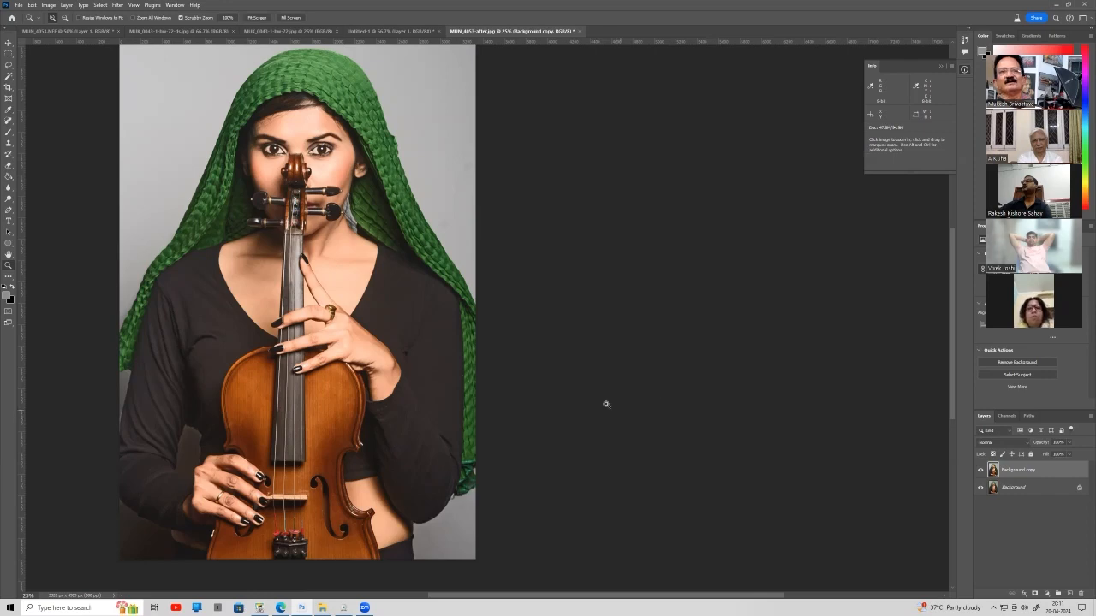
Flatten the image, add a Curves adjustment layer above the Background, and move the video-call gallery off the Curves settings.
click(67, 5)
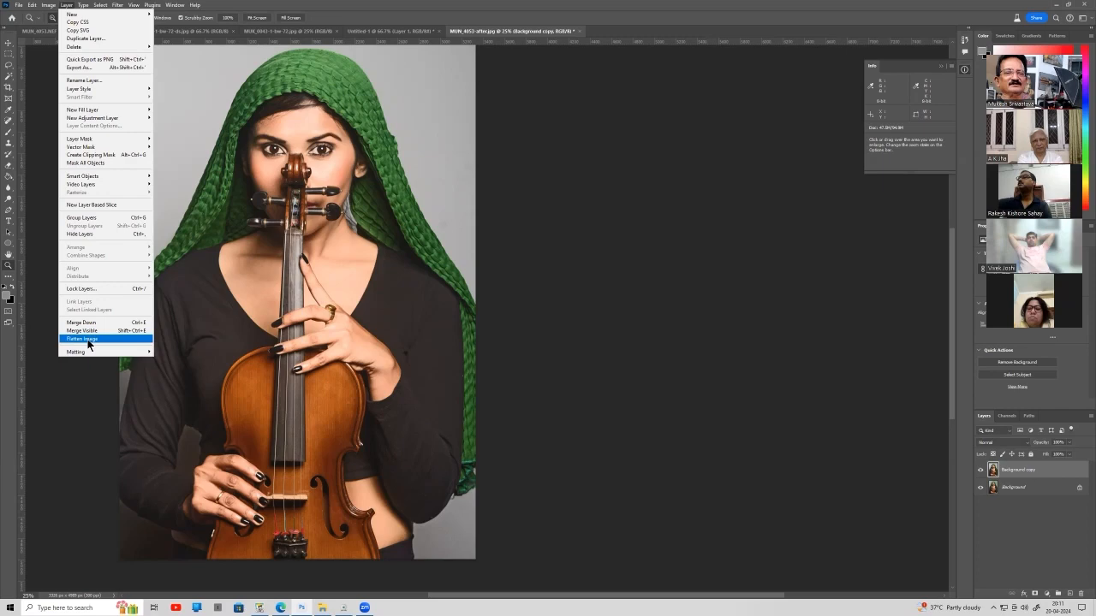
click(88, 340)
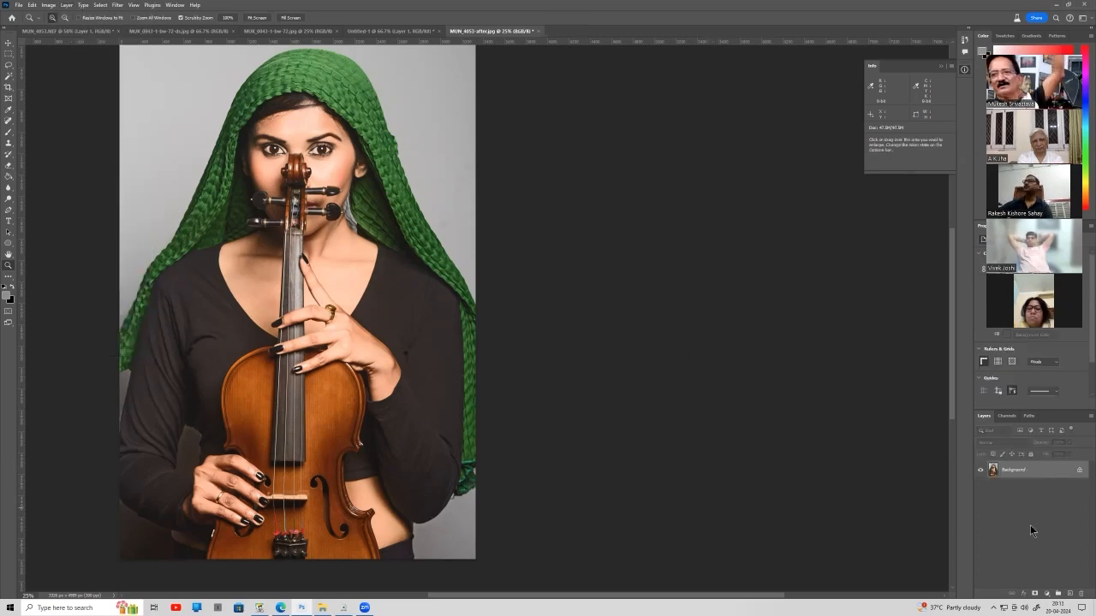
click(1047, 593)
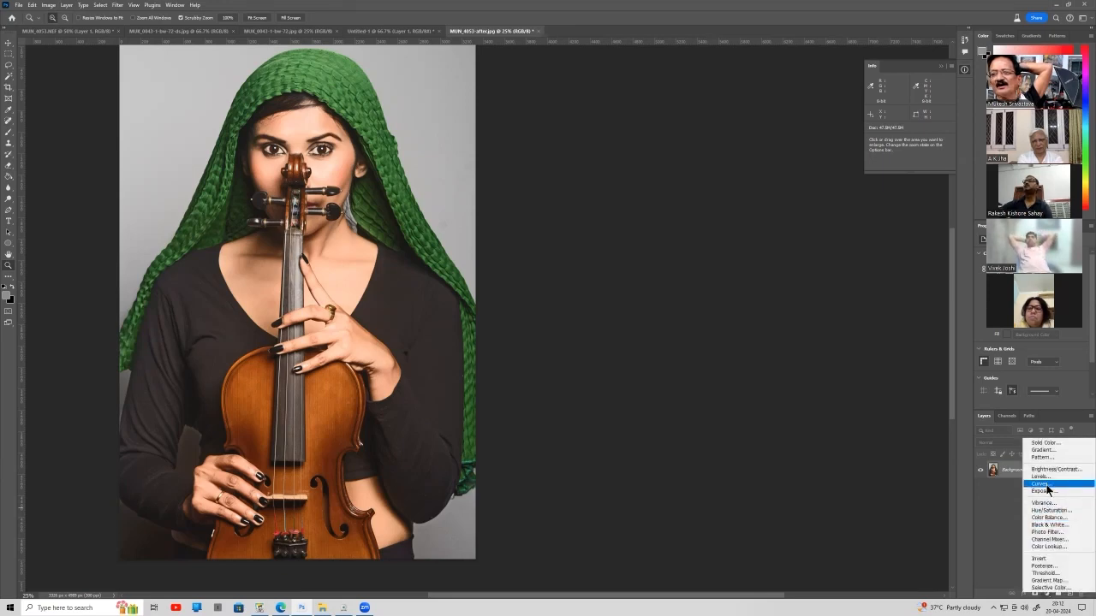
click(1046, 486)
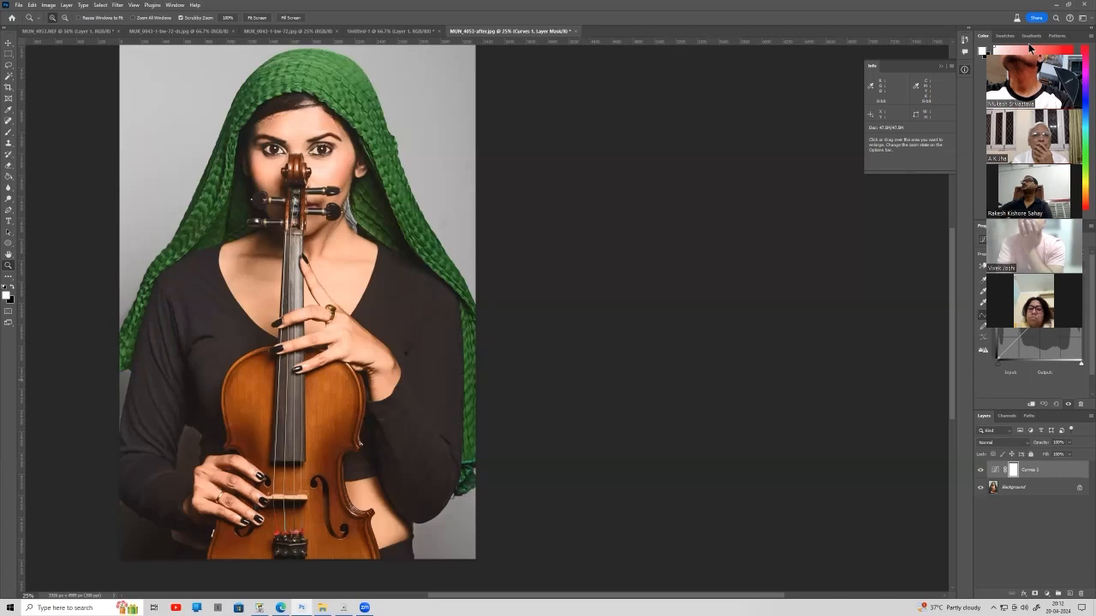
drag(1028, 43, 747, 64)
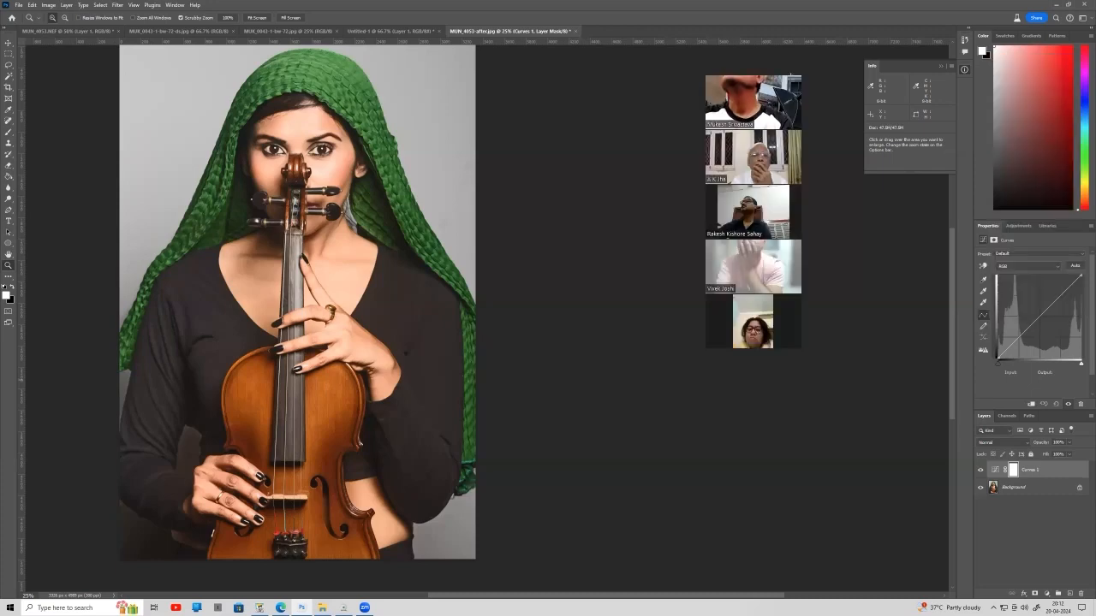
Try the Medium Contrast (RGB) curve preset and compare the portrait with the Curves layer hidden and shown.
click(1017, 257)
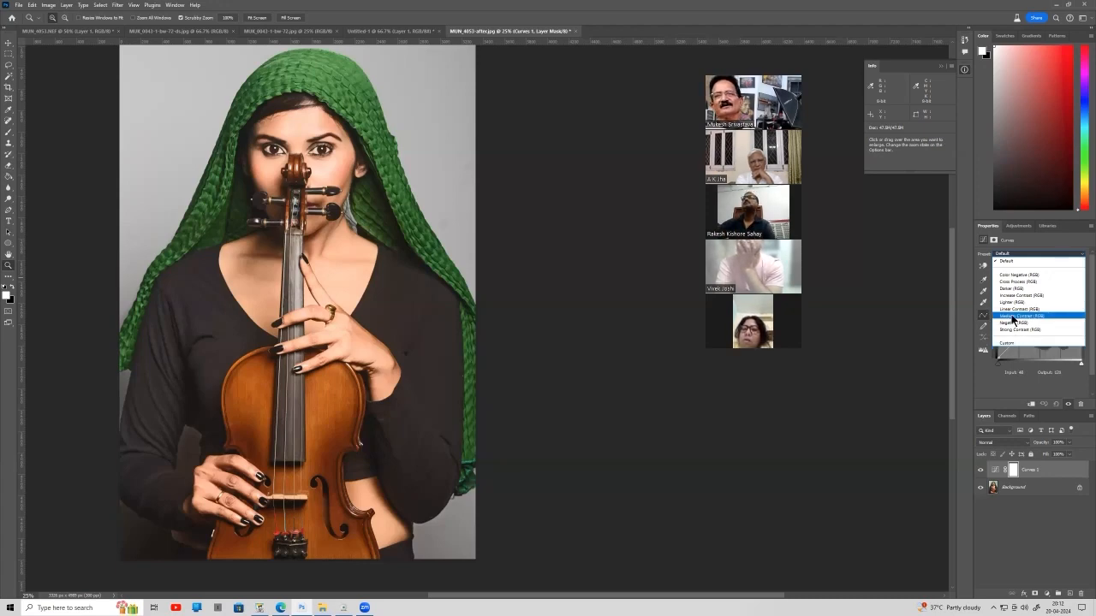
click(1013, 317)
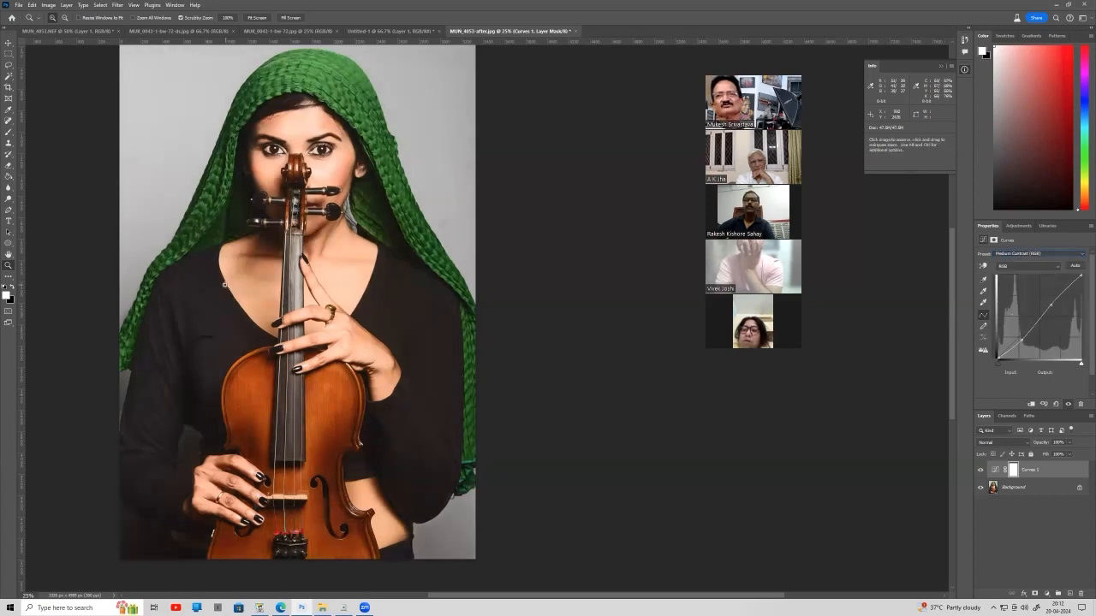
click(981, 470)
click(981, 470)
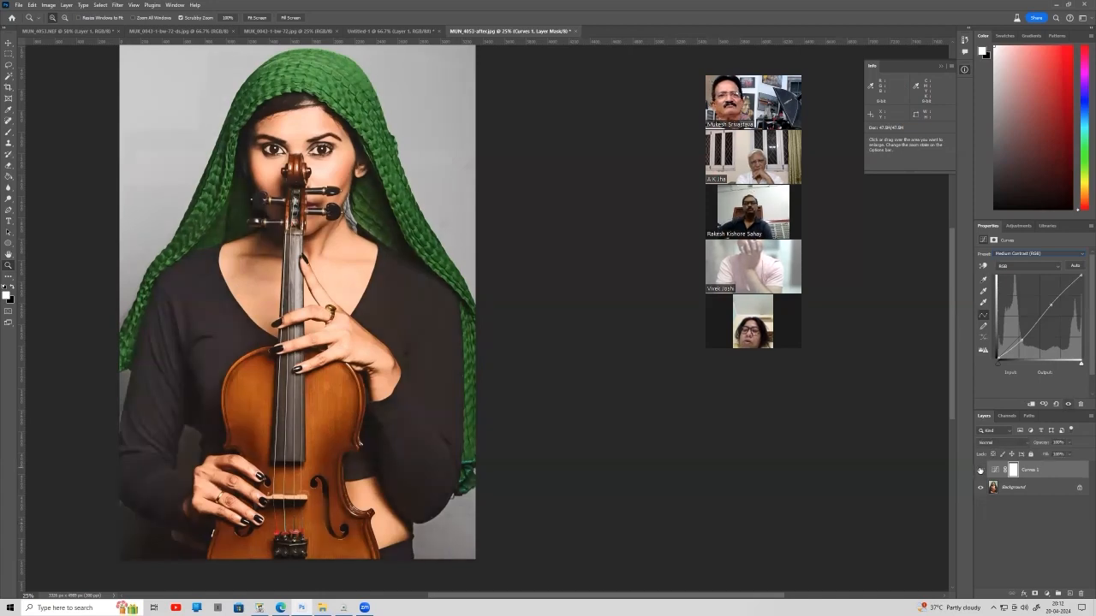
click(980, 470)
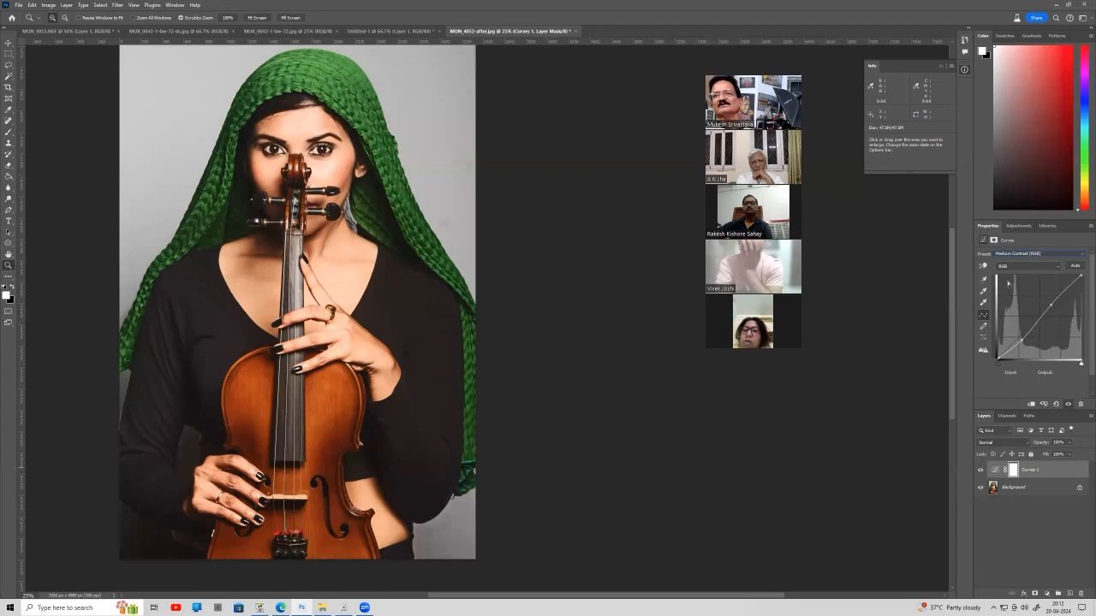
Switch the curve preset to Linear Contrast (RGB) and compare the portrait with the Curves layer hidden and shown.
click(1014, 254)
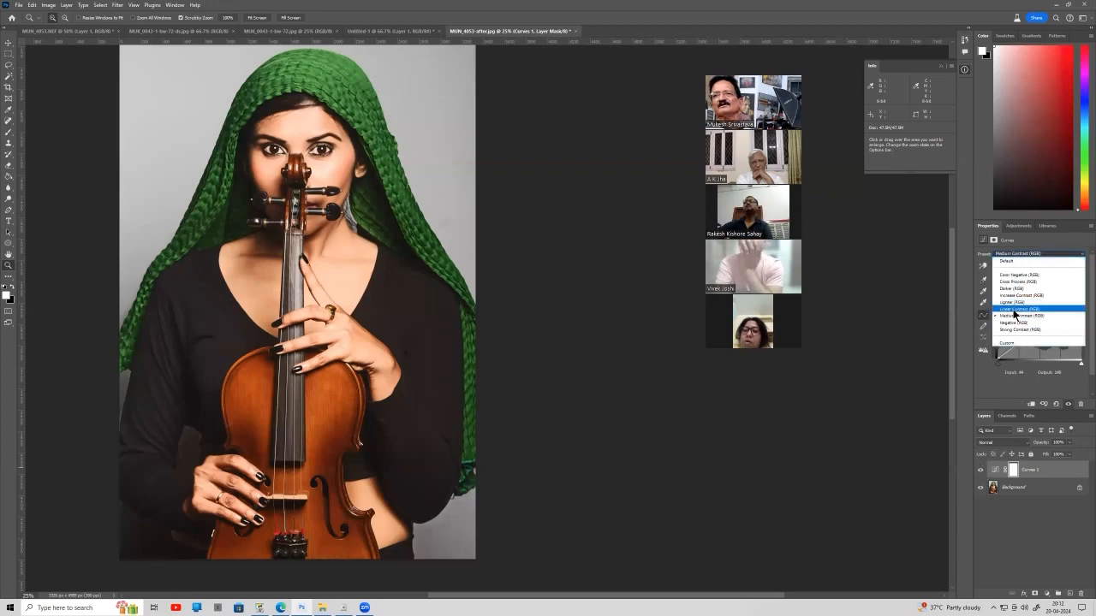
click(1015, 309)
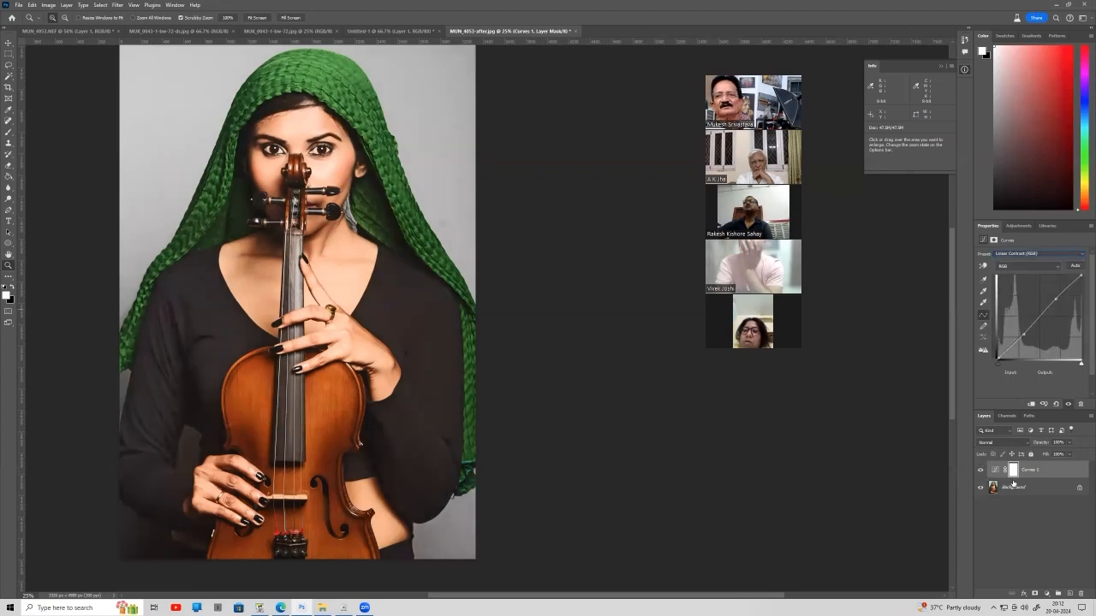
click(980, 470)
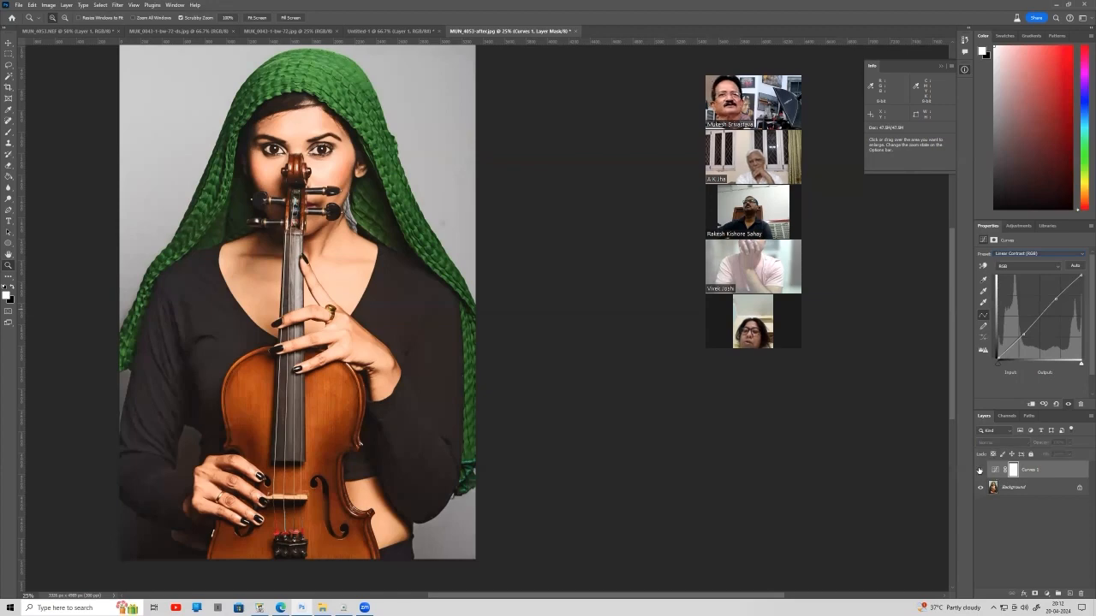
click(980, 470)
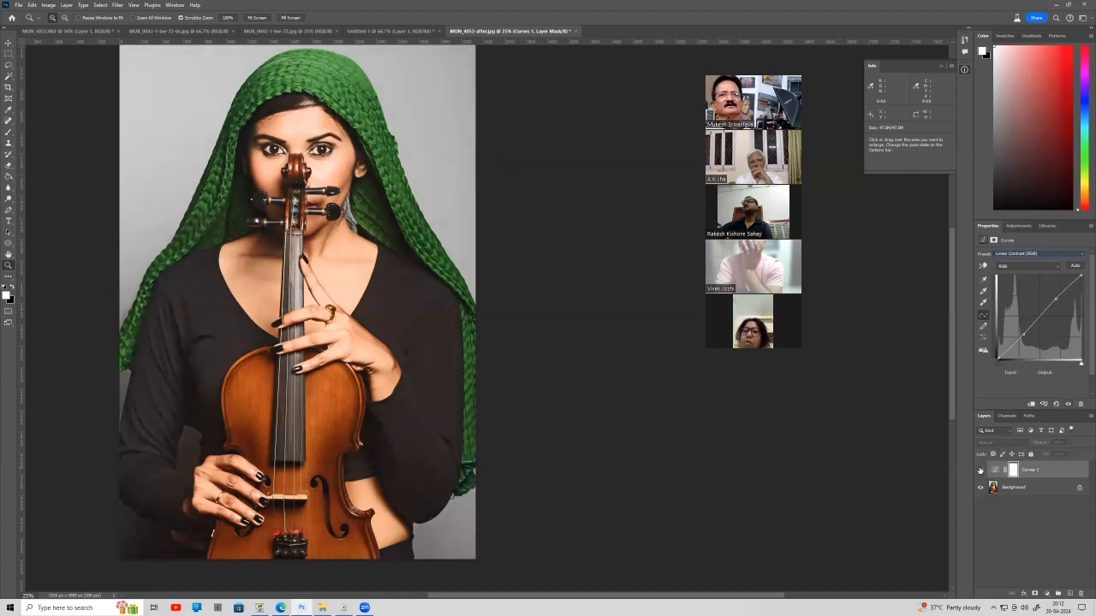
click(980, 470)
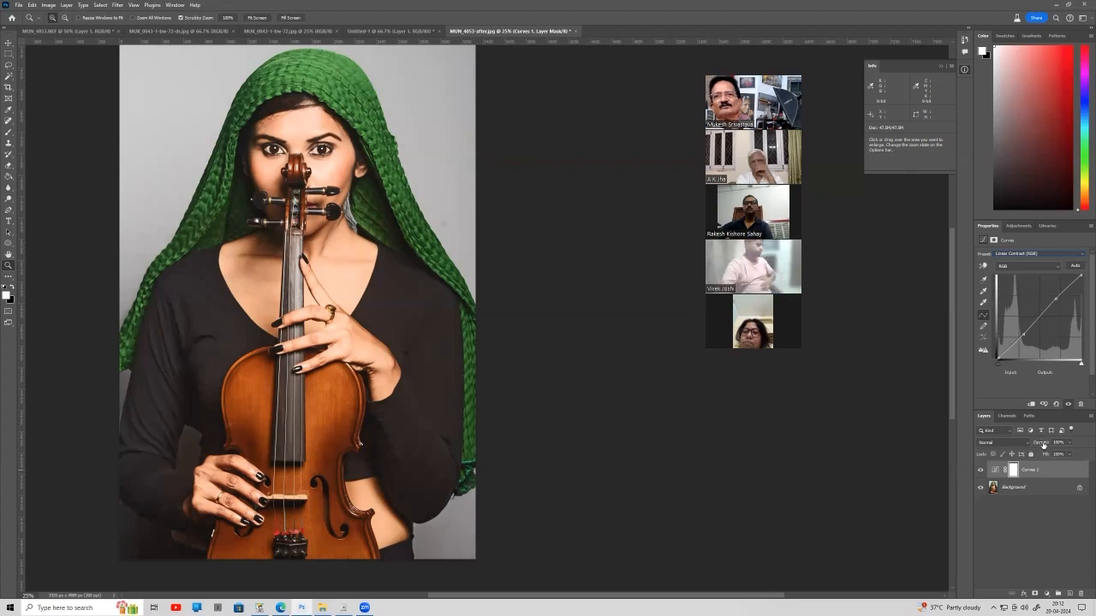
Fade the Curves adjustment by lowering its layer opacity to near zero, and flatten the image.
drag(1043, 444, 1080, 451)
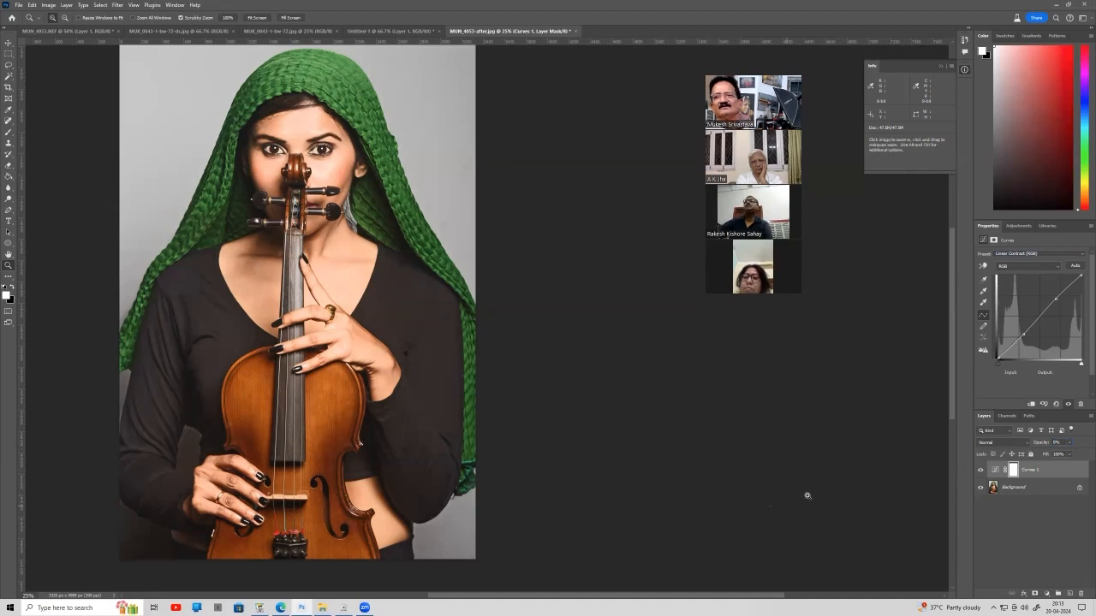
click(68, 7)
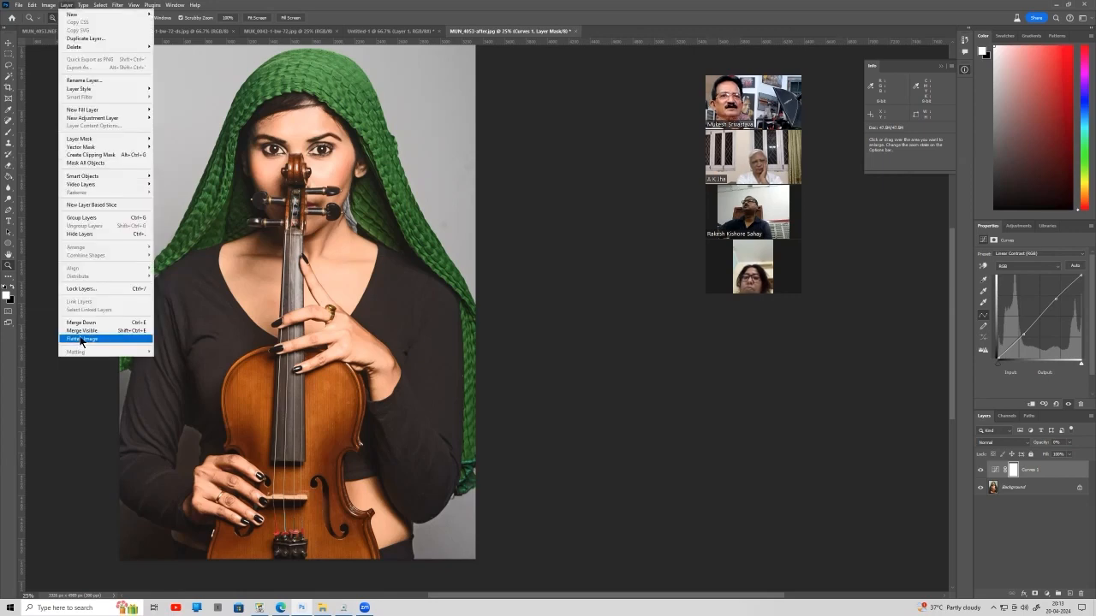
click(82, 339)
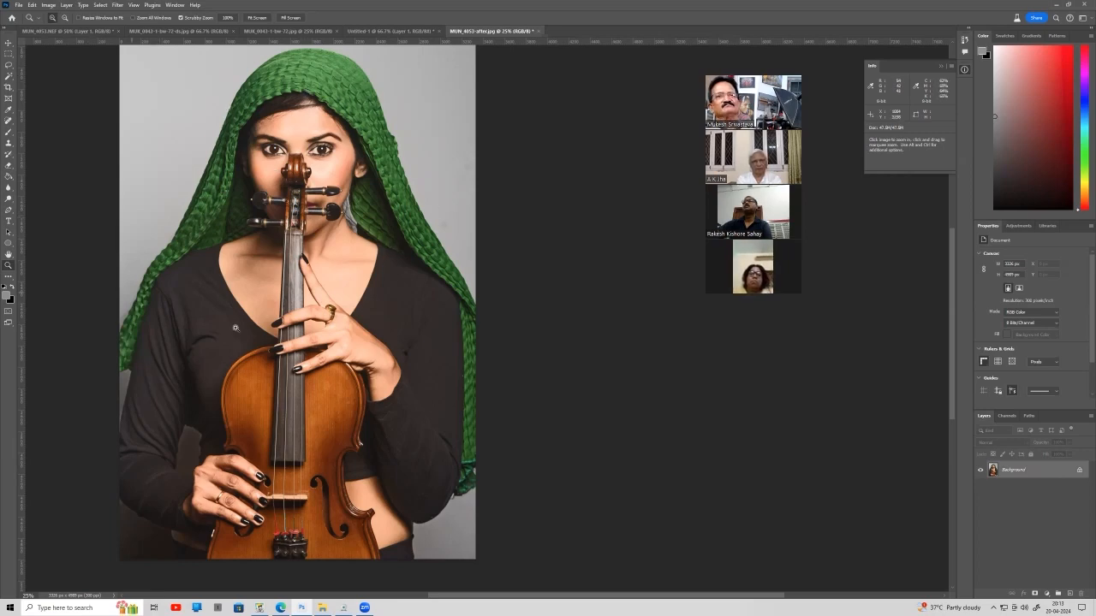
Duplicate the flattened Background layer, with the portrait enlarged to 50% around the face and green headscarf.
scroll(294, 87, up, 1)
click(294, 87)
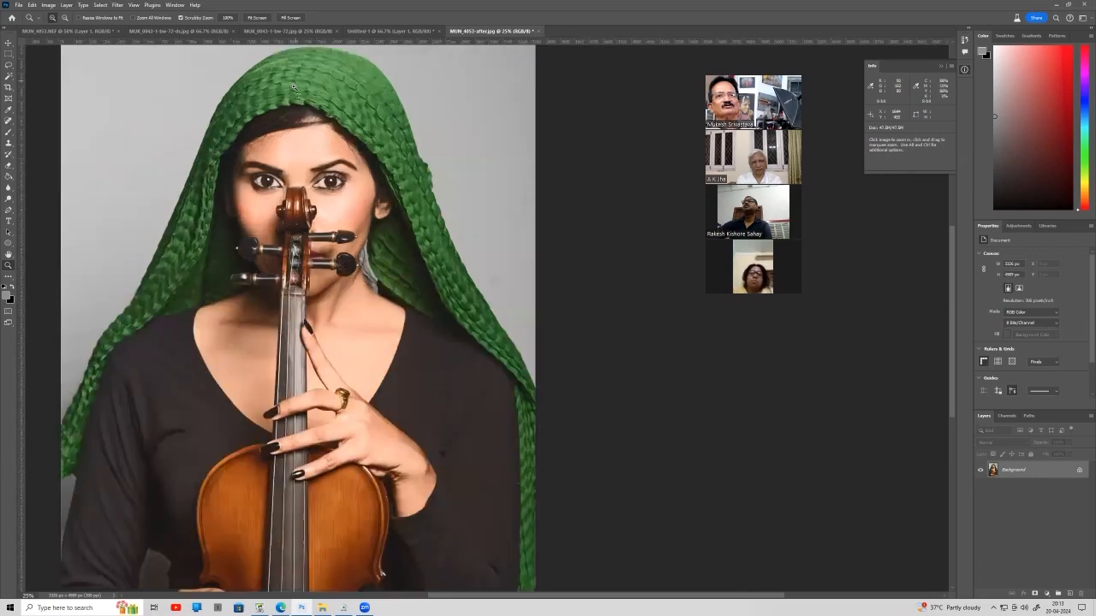
click(303, 107)
scroll(318, 166, up, 2)
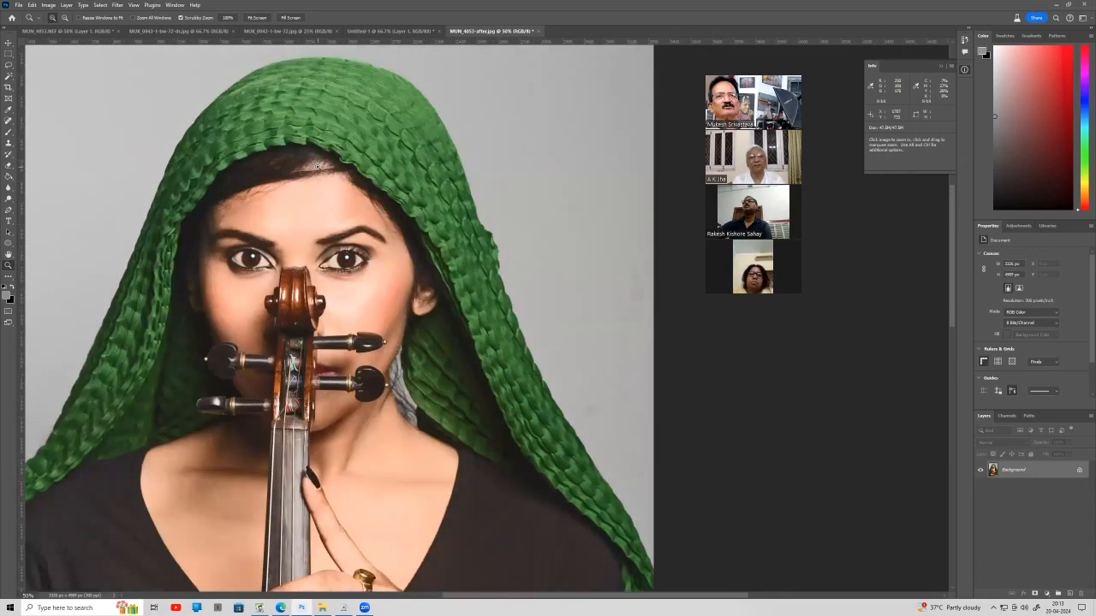
scroll(282, 154, up, 2)
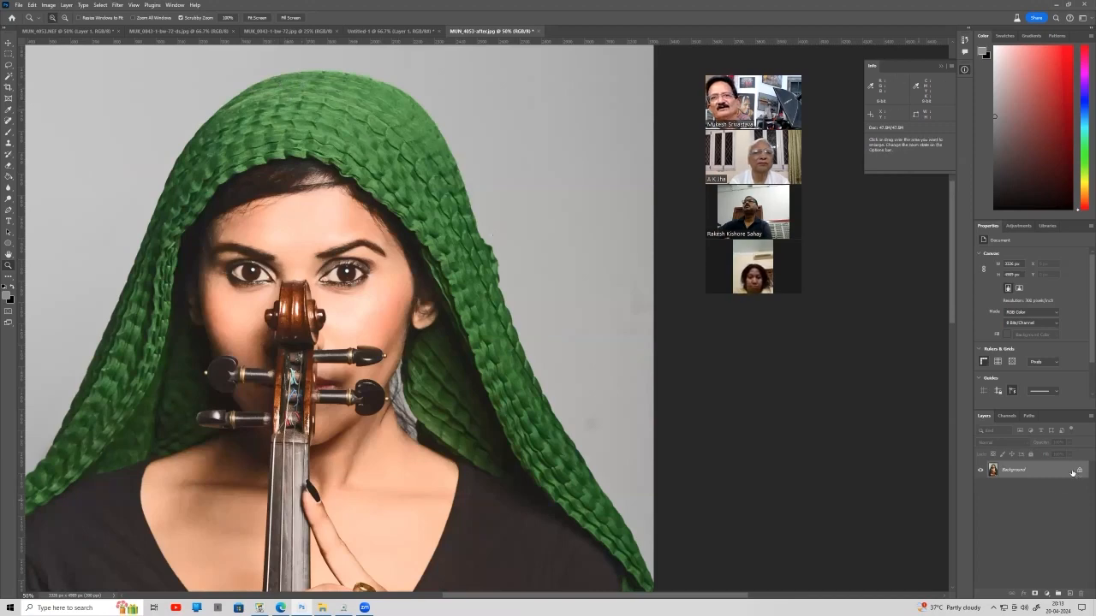
drag(1073, 472, 1069, 593)
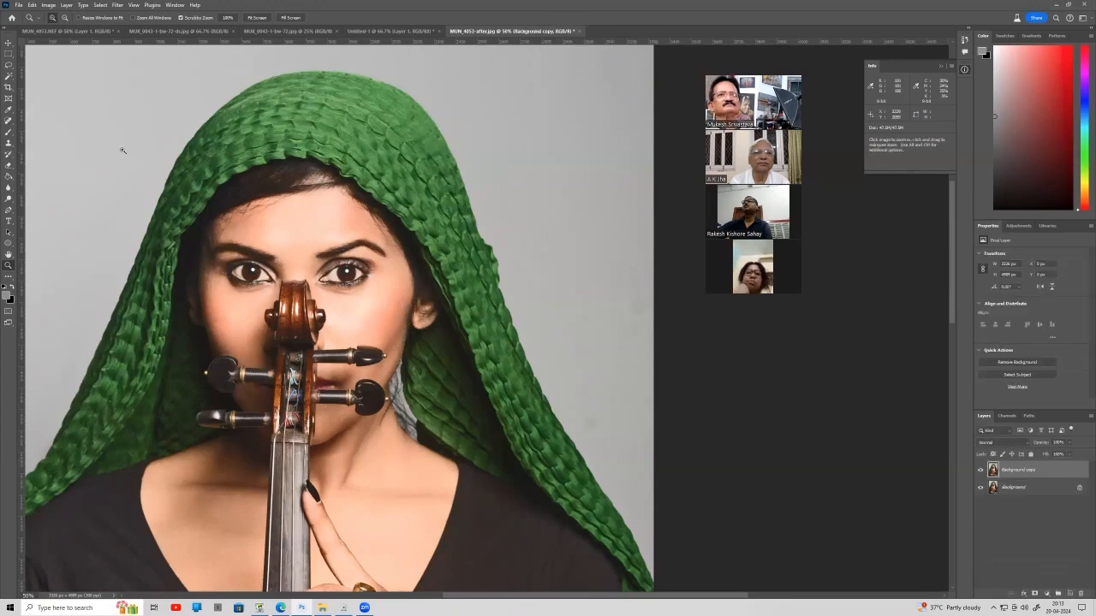
Apply the Camera Raw Filter to the Background copy with the Dehaze effect set to +59.
click(114, 6)
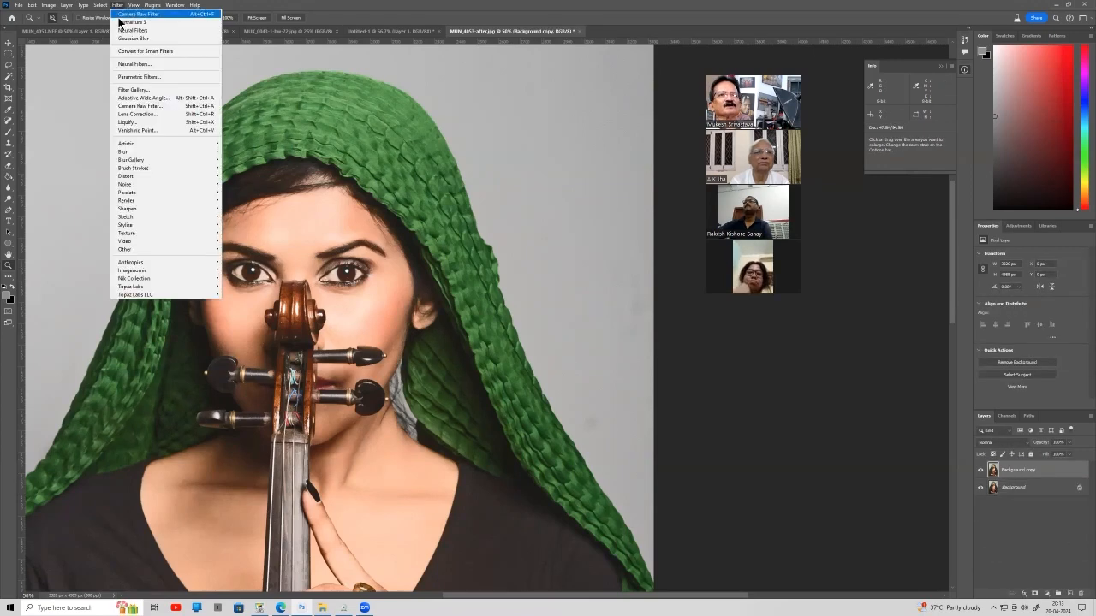
click(141, 108)
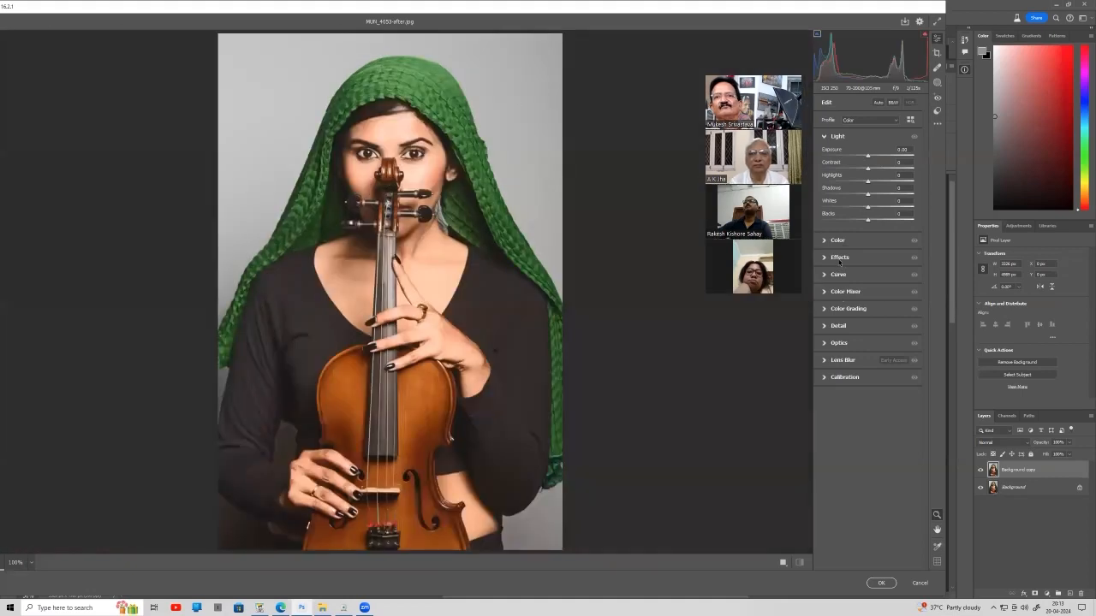
click(840, 260)
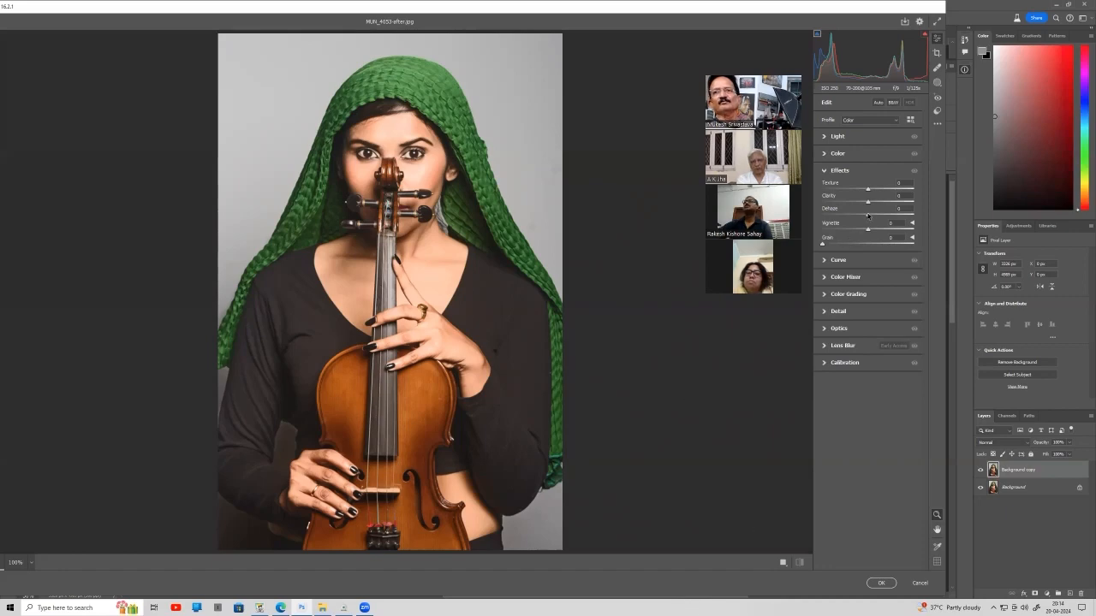
drag(870, 214, 875, 214)
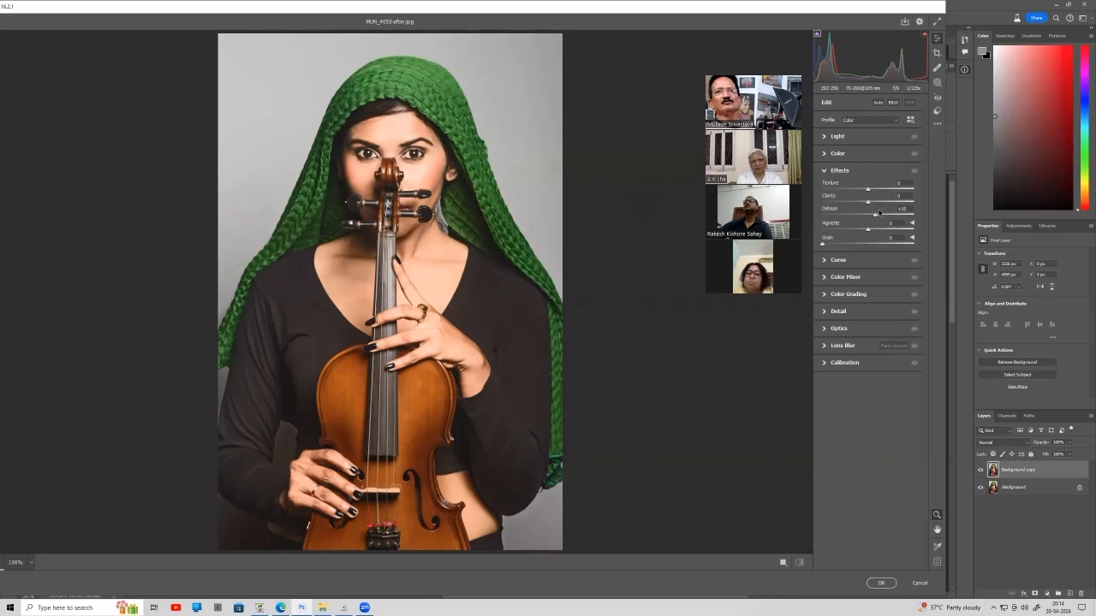
drag(878, 214, 889, 210)
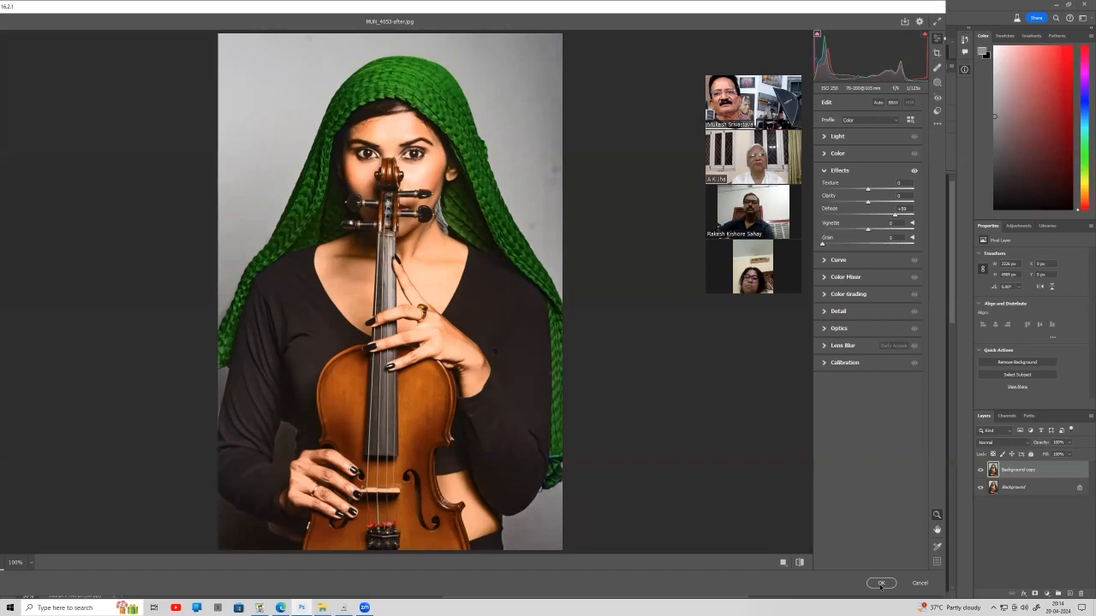
click(881, 583)
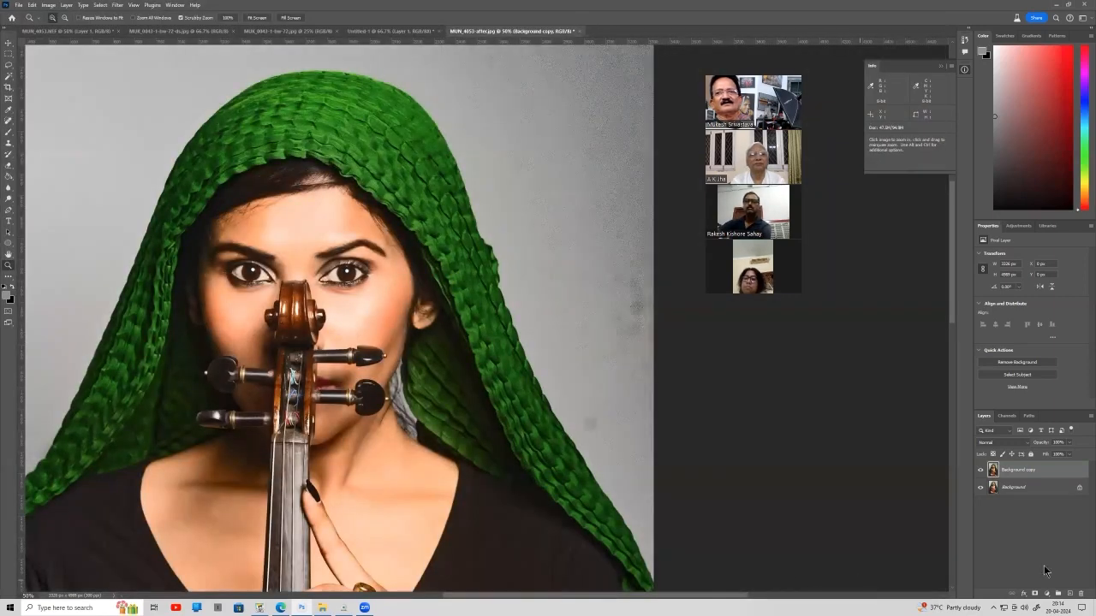
Add a layer mask to the Background copy, invert it to black, and brush white over the green headscarf to reveal the dehaze effect.
click(1035, 593)
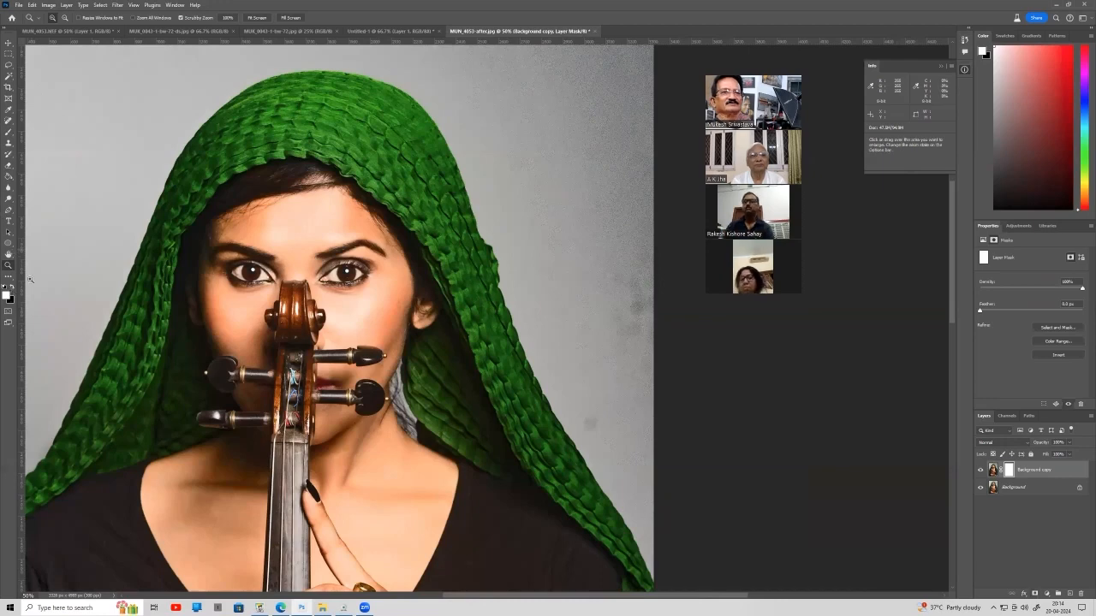
click(9, 131)
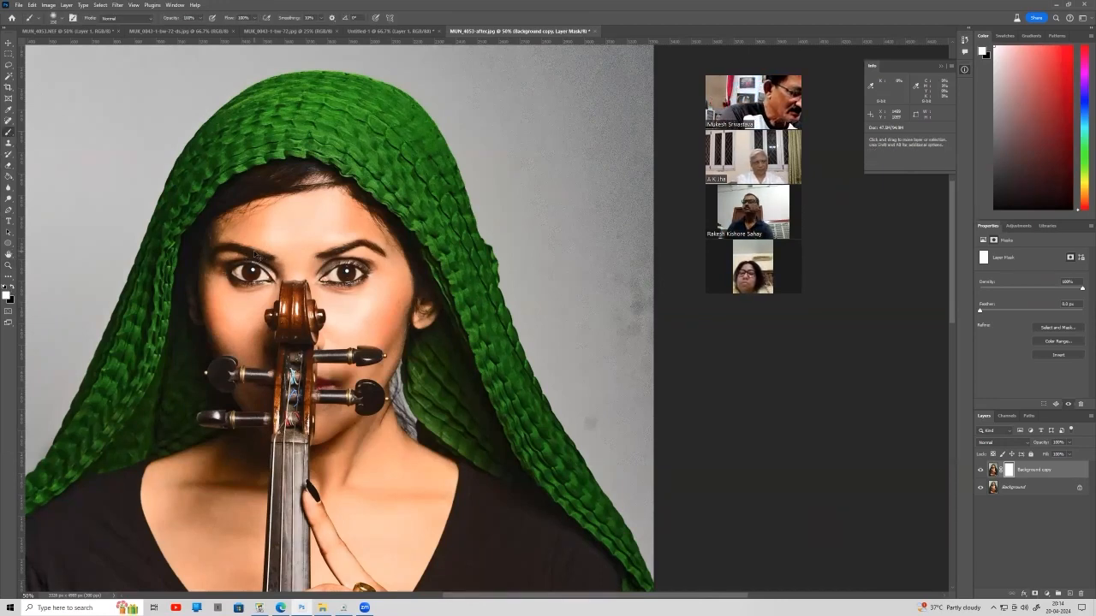
key(ctrl+i)
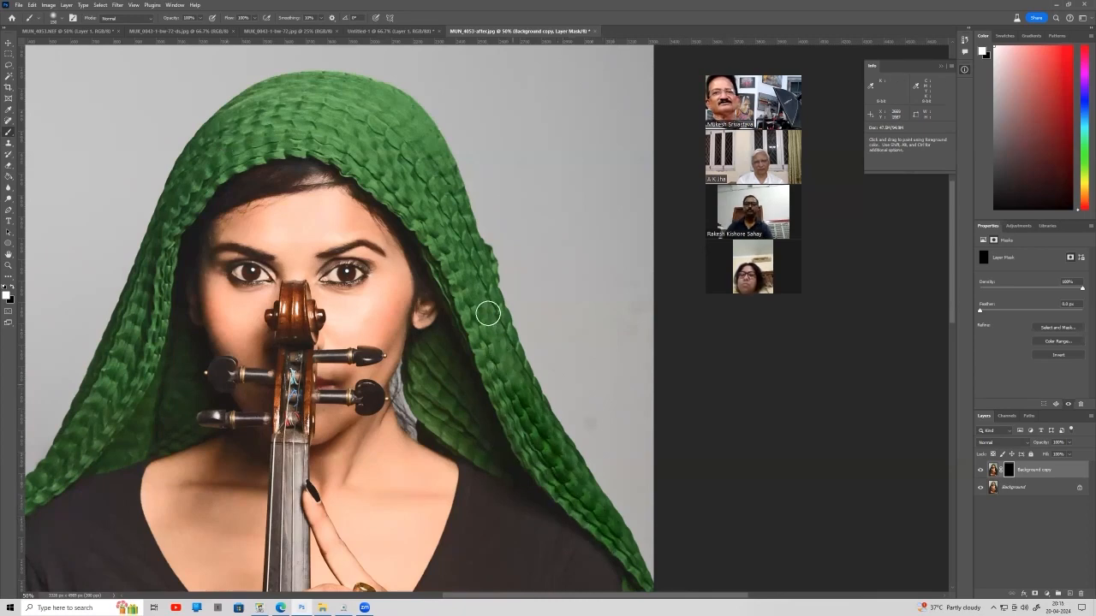
mouse_move(428, 156)
mouse_down()
mouse_move(446, 180)
mouse_move(447, 223)
mouse_move(357, 158)
mouse_move(463, 279)
mouse_move(492, 342)
mouse_move(508, 447)
mouse_move(468, 457)
mouse_move(423, 405)
mouse_move(414, 365)
mouse_move(450, 357)
mouse_move(459, 389)
mouse_move(457, 296)
mouse_move(423, 199)
mouse_move(419, 135)
mouse_move(362, 93)
mouse_move(284, 85)
mouse_move(218, 129)
mouse_move(179, 171)
mouse_move(177, 193)
mouse_move(205, 151)
mouse_move(297, 146)
mouse_move(402, 198)
mouse_move(405, 169)
mouse_move(317, 121)
mouse_move(251, 134)
mouse_move(249, 119)
mouse_move(297, 108)
mouse_move(383, 127)
mouse_move(315, 100)
mouse_move(430, 134)
mouse_move(391, 110)
mouse_move(323, 103)
mouse_move(220, 185)
mouse_move(174, 238)
mouse_move(109, 415)
mouse_move(54, 478)
mouse_move(57, 447)
mouse_move(83, 415)
mouse_move(179, 196)
mouse_move(257, 141)
mouse_up()
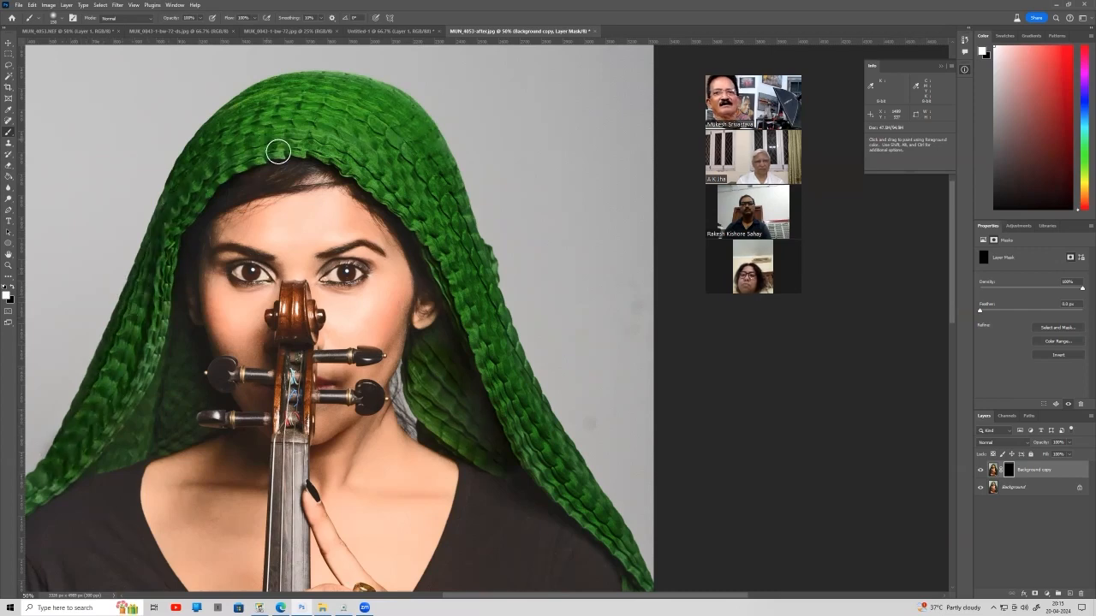
Brush white on the Background copy's mask along the headscarf's lower edges on both sides of the figure to reveal the dehazed fabric.
key(space)
drag(317, 284, 606, 128)
drag(326, 294, 492, 261)
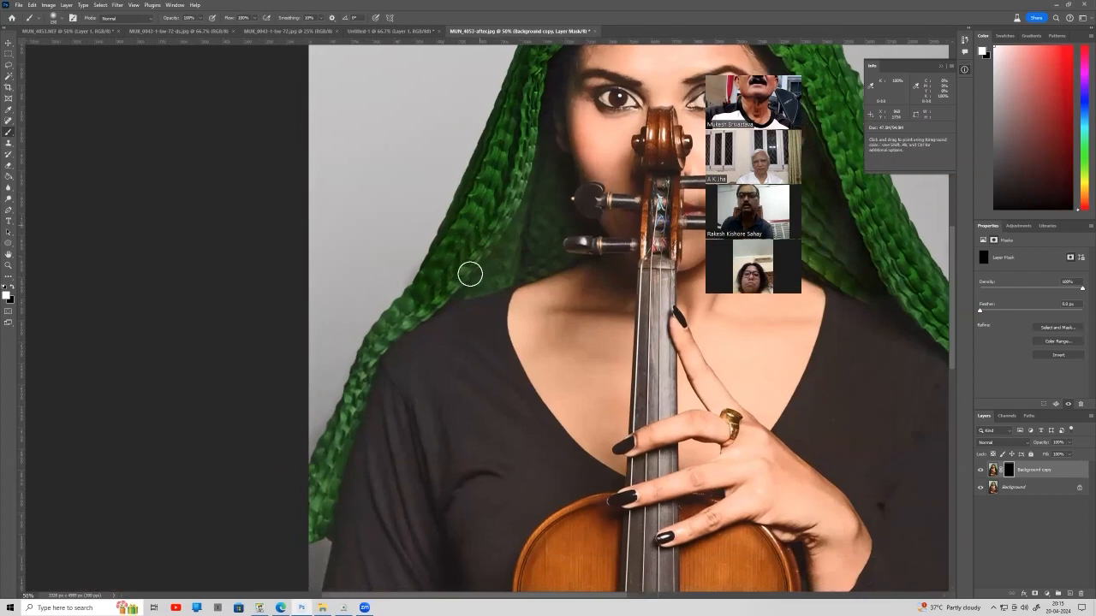
drag(365, 380, 312, 530)
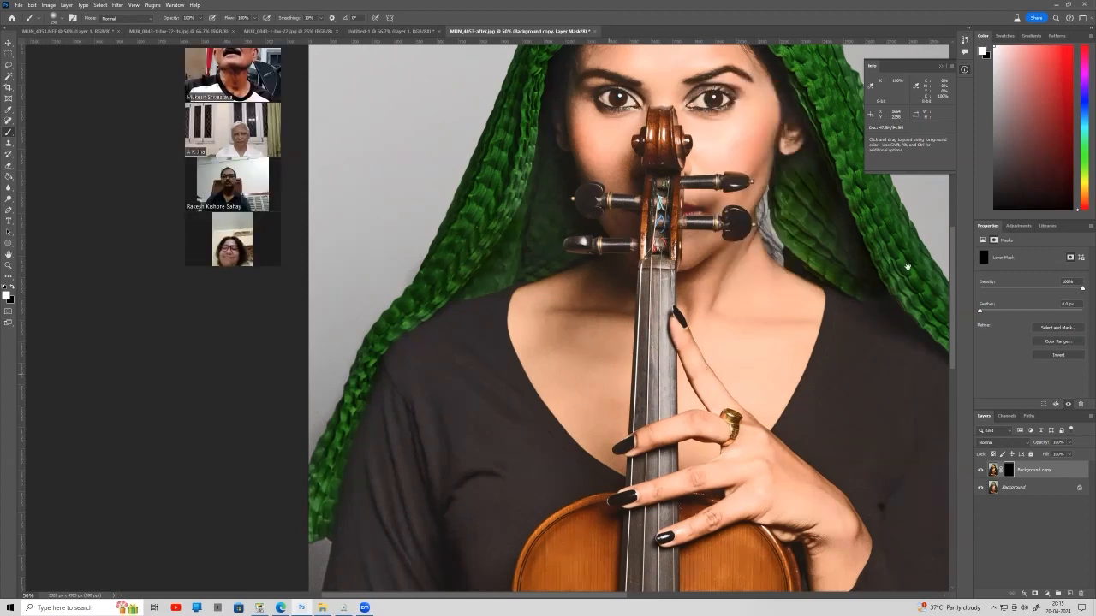
drag(907, 267, 479, 181)
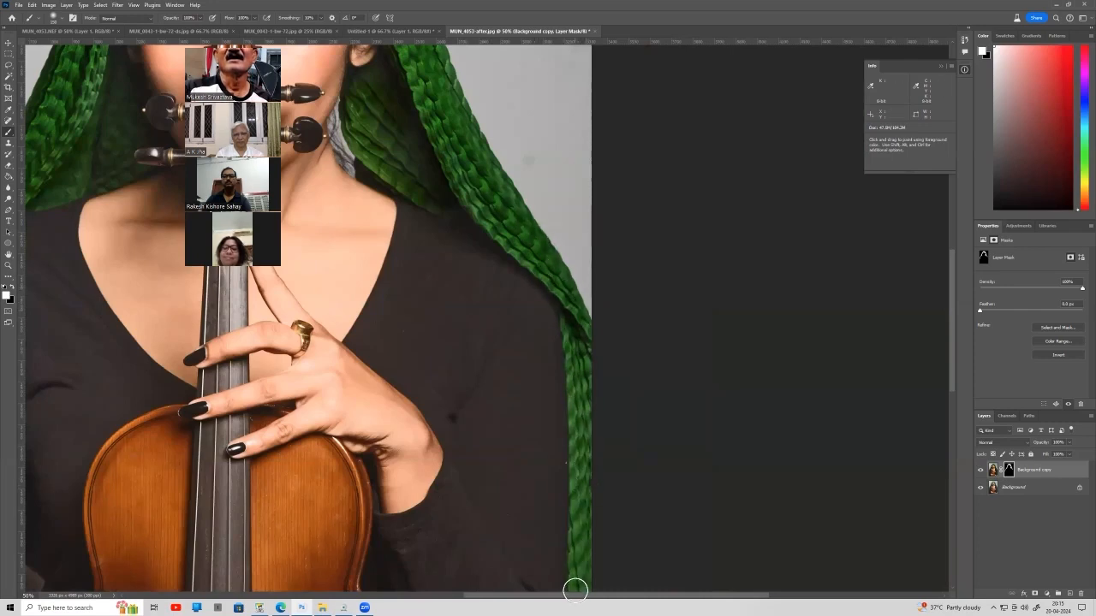
key(space)
scroll(593, 407, down, 5)
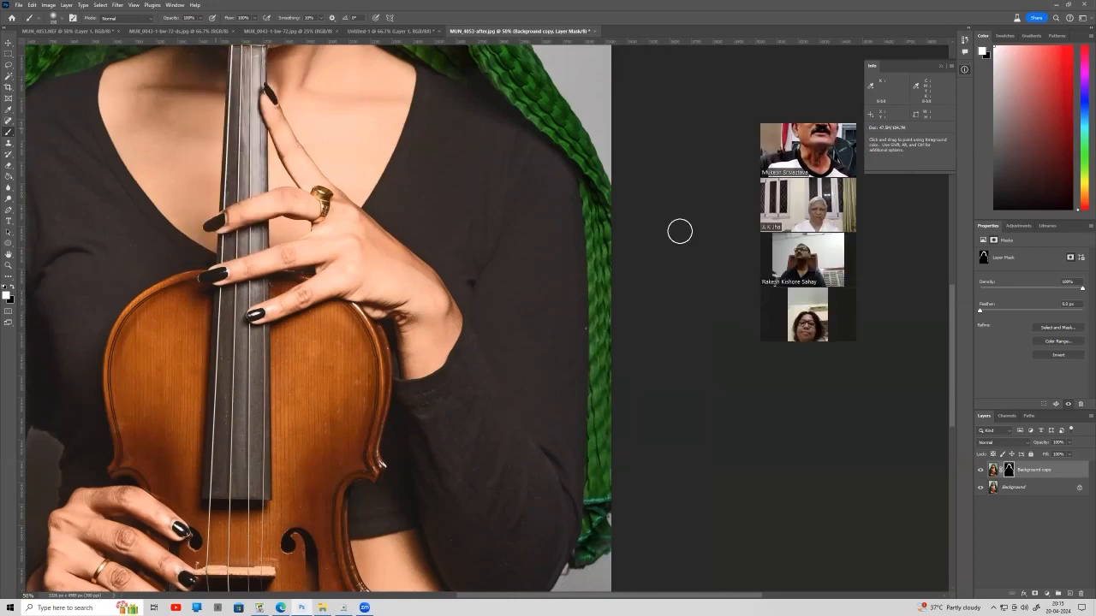
Brush white on the Background copy's mask over the violin, from its scroll and fingerboard down to the body, to reveal the Dehaze effect.
key(space)
drag(241, 127, 250, 432)
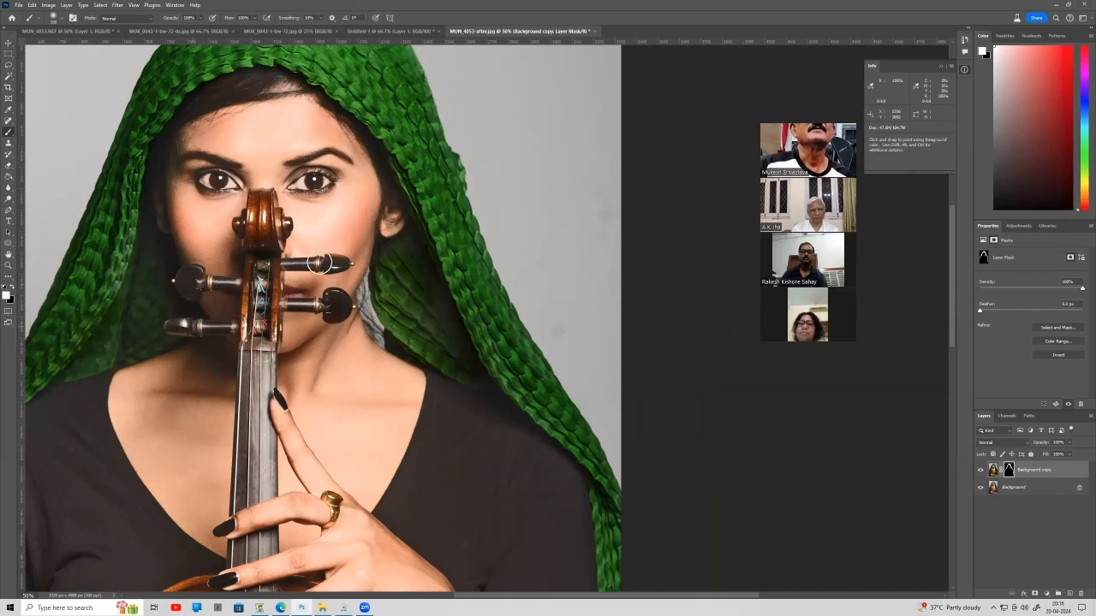
key(space)
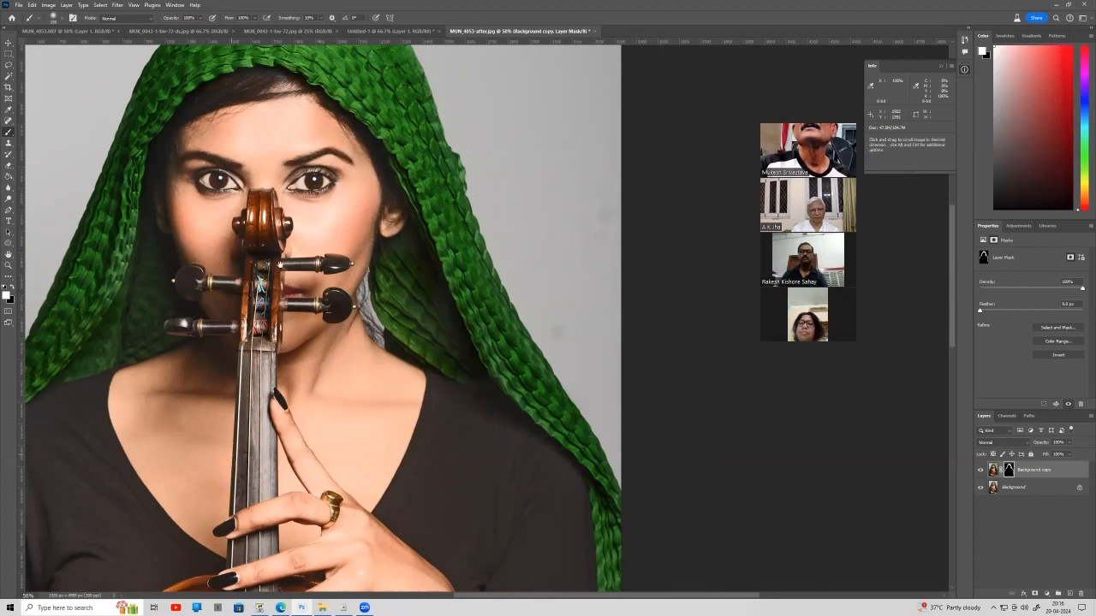
drag(270, 541, 325, 336)
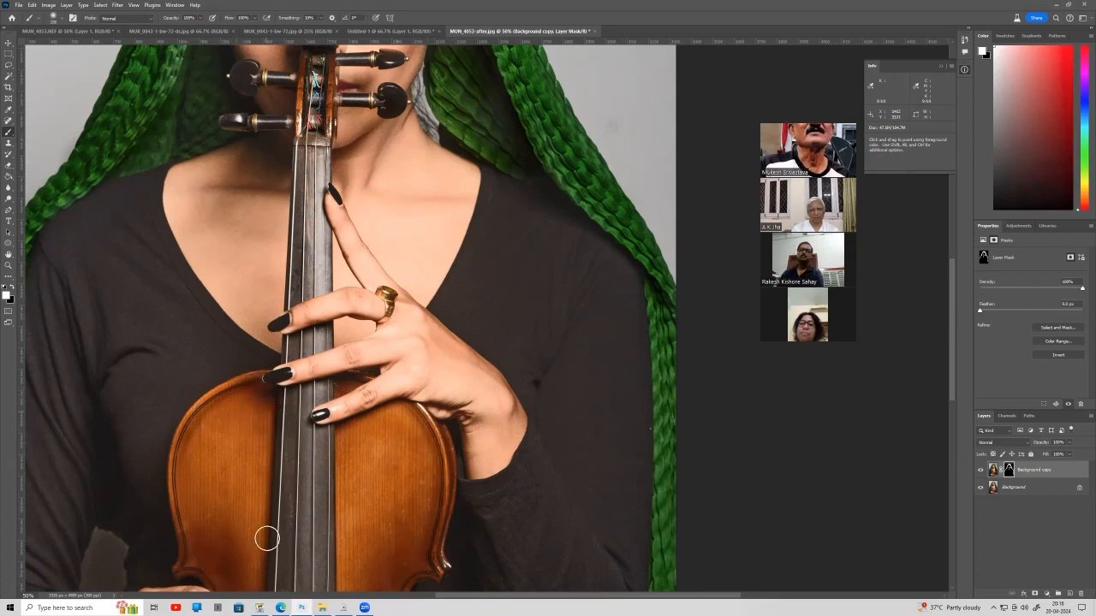
drag(356, 539, 377, 333)
drag(220, 335, 215, 357)
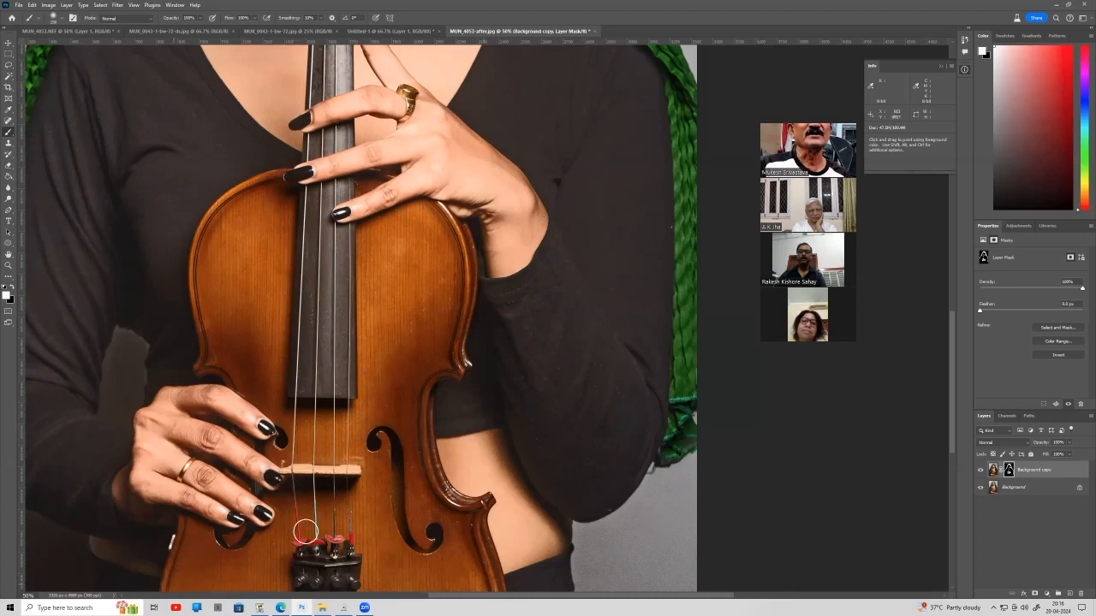
key(space)
drag(333, 340, 352, 126)
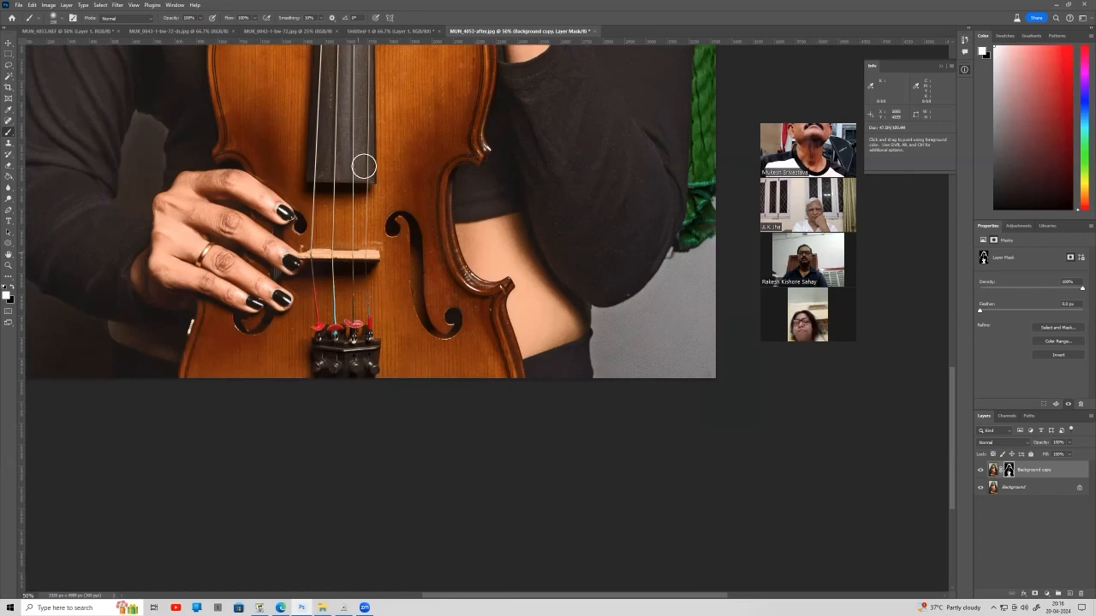
key(space)
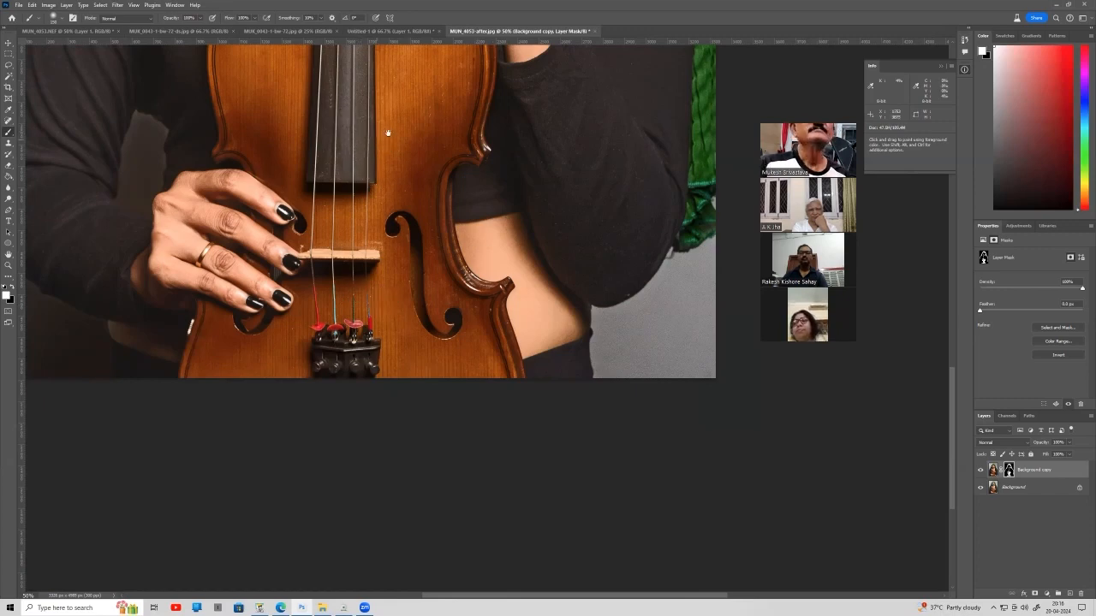
drag(344, 452, 339, 476)
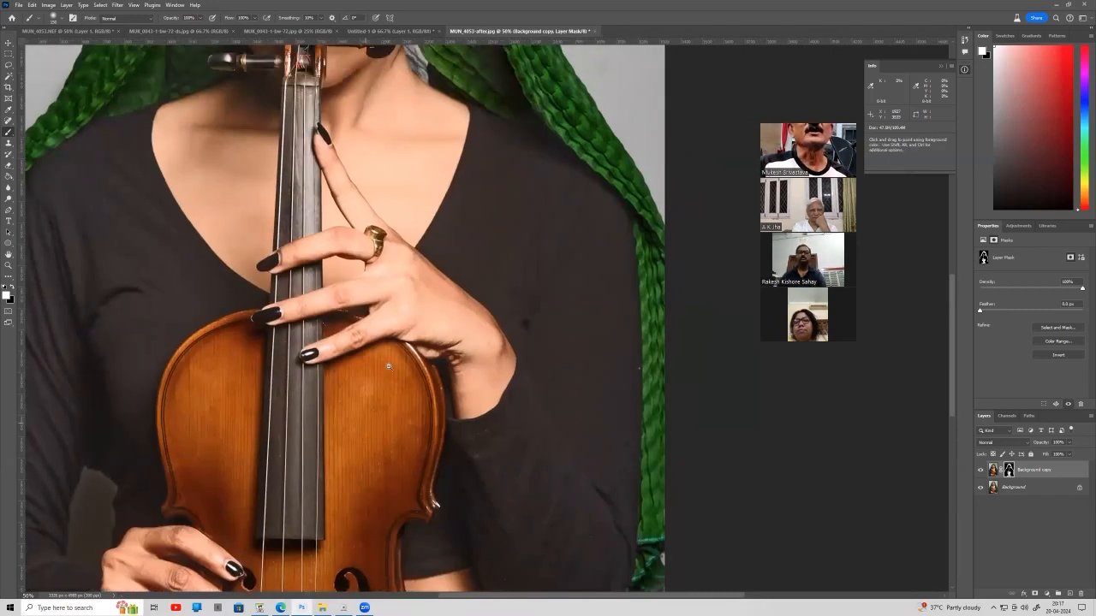
Compare the whole portrait at 25% with and without the masked Background copy, leaving the layer visible.
alt+click(389, 366)
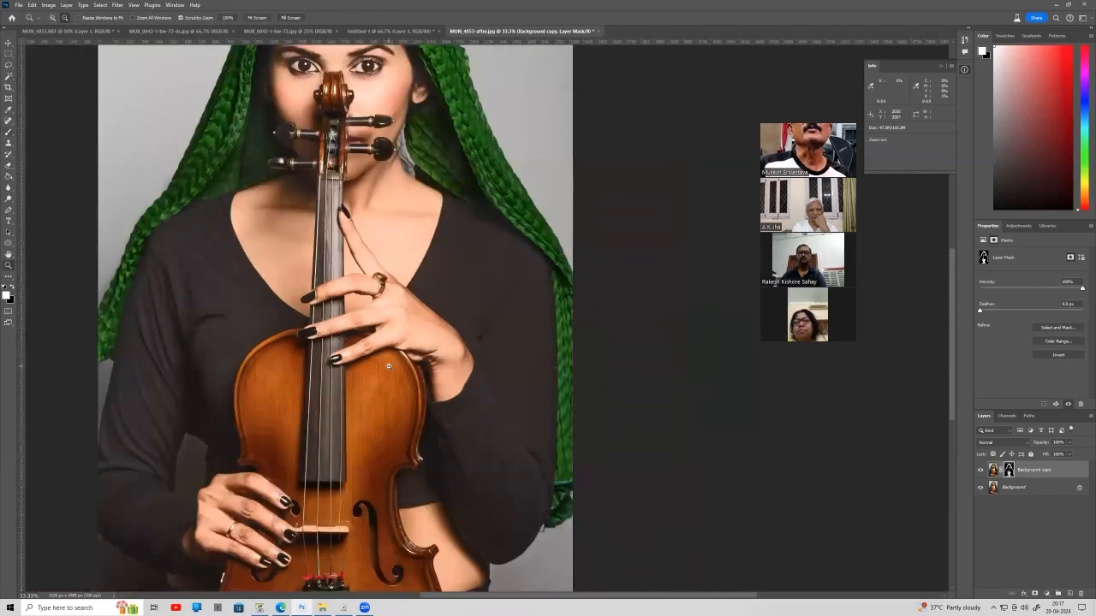
alt+click(387, 367)
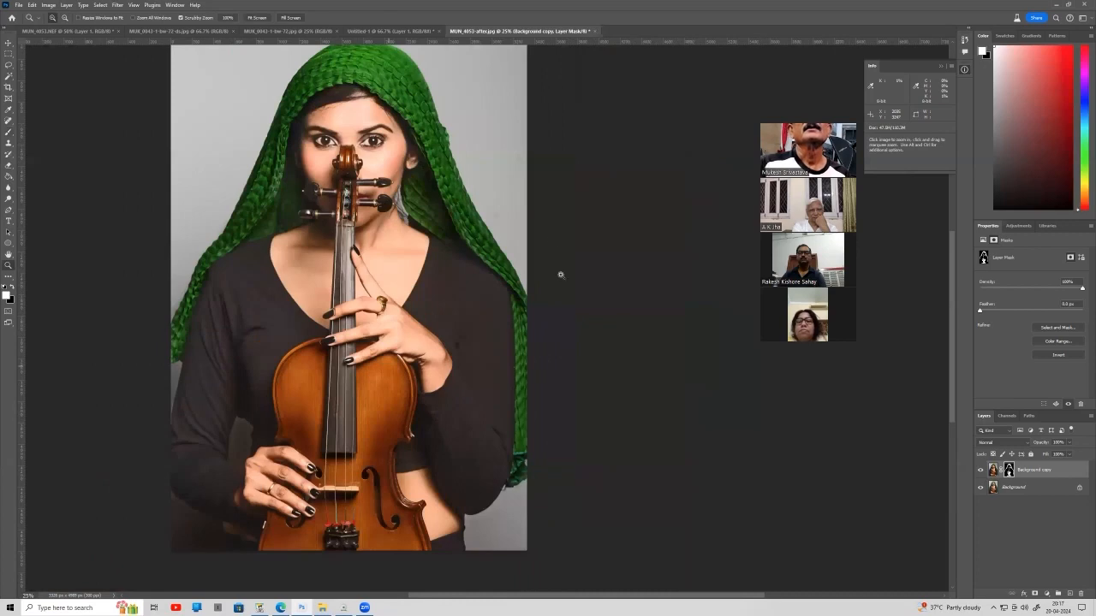
scroll(649, 300, up, 1)
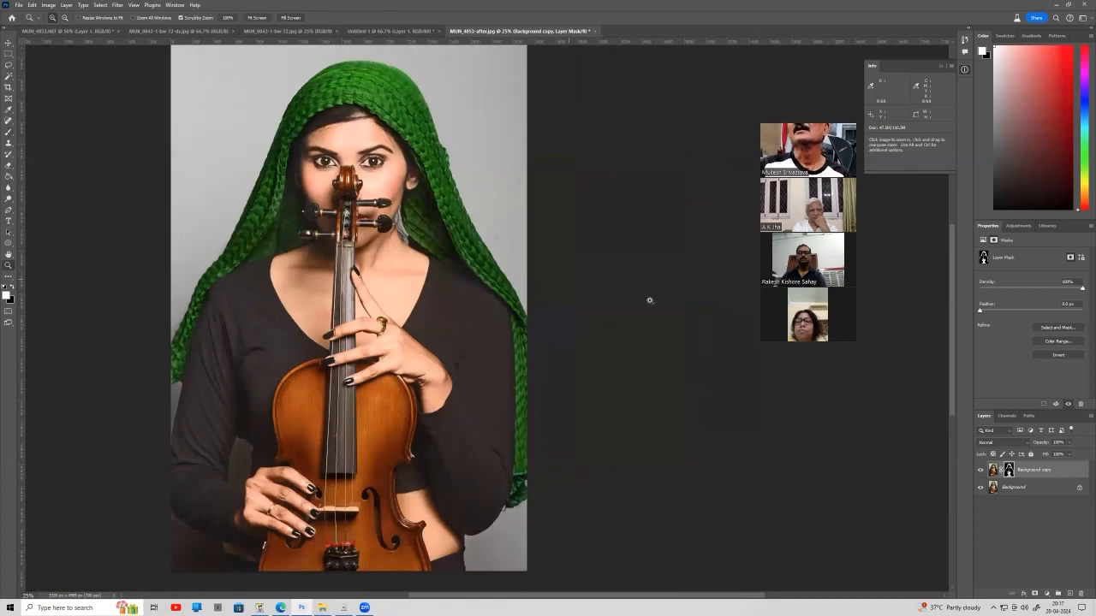
click(981, 470)
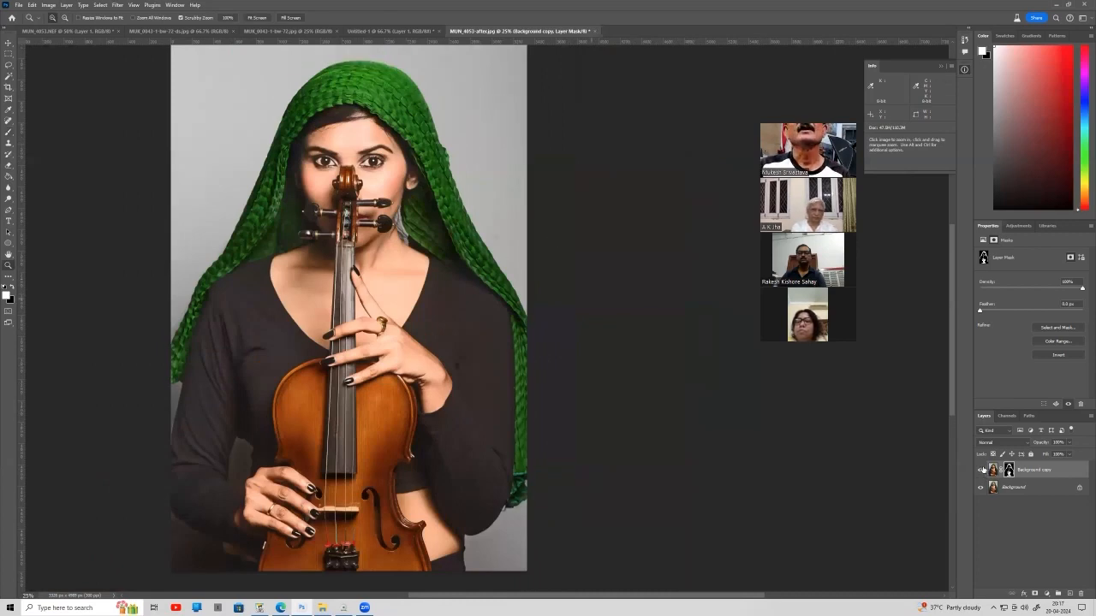
click(981, 470)
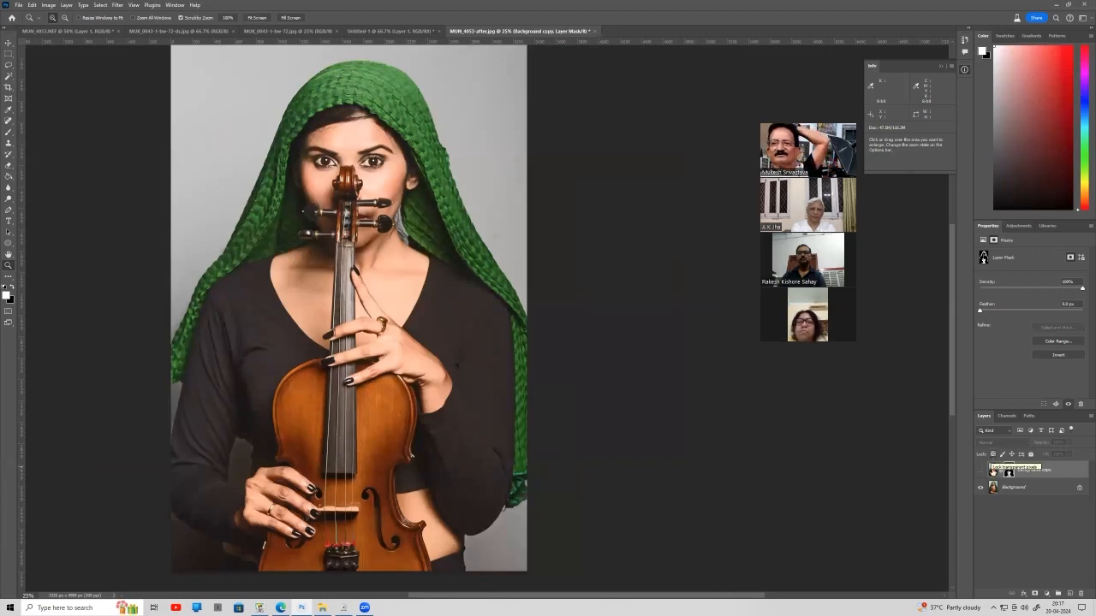
click(982, 472)
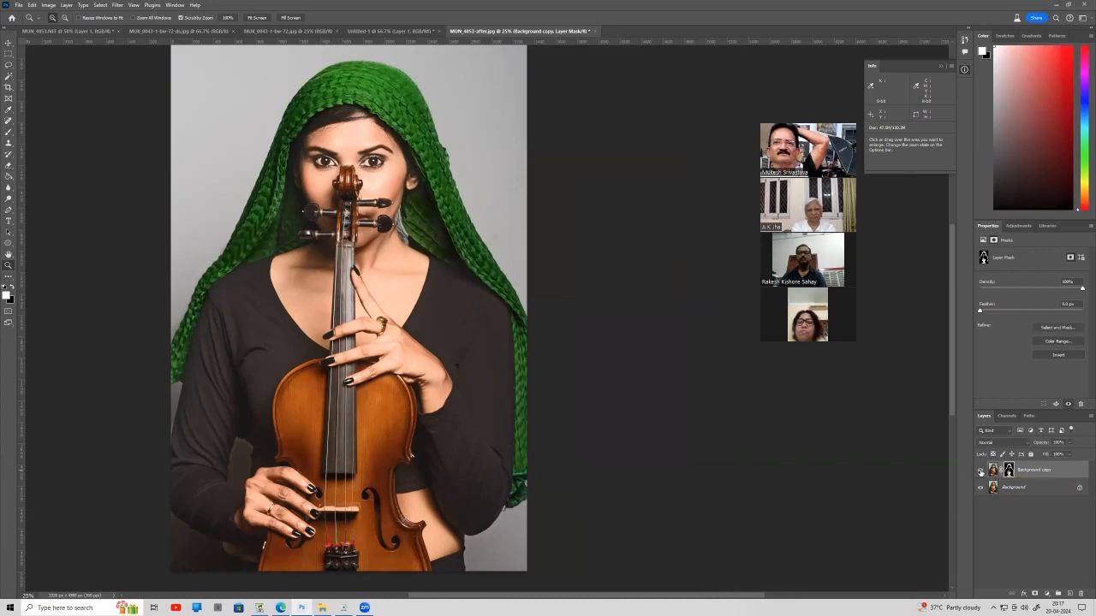
click(981, 472)
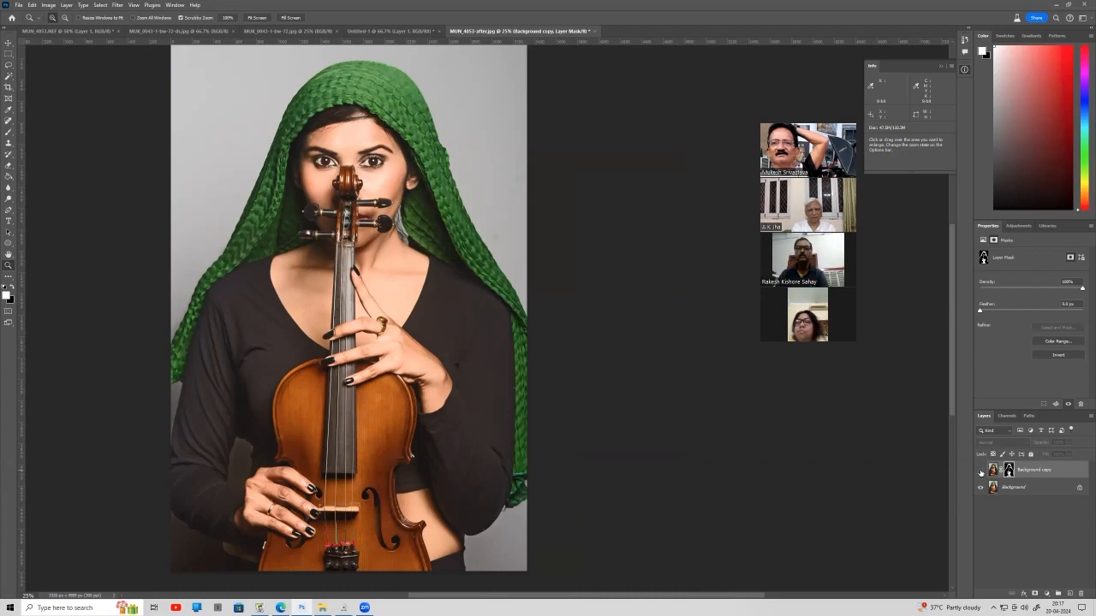
click(981, 472)
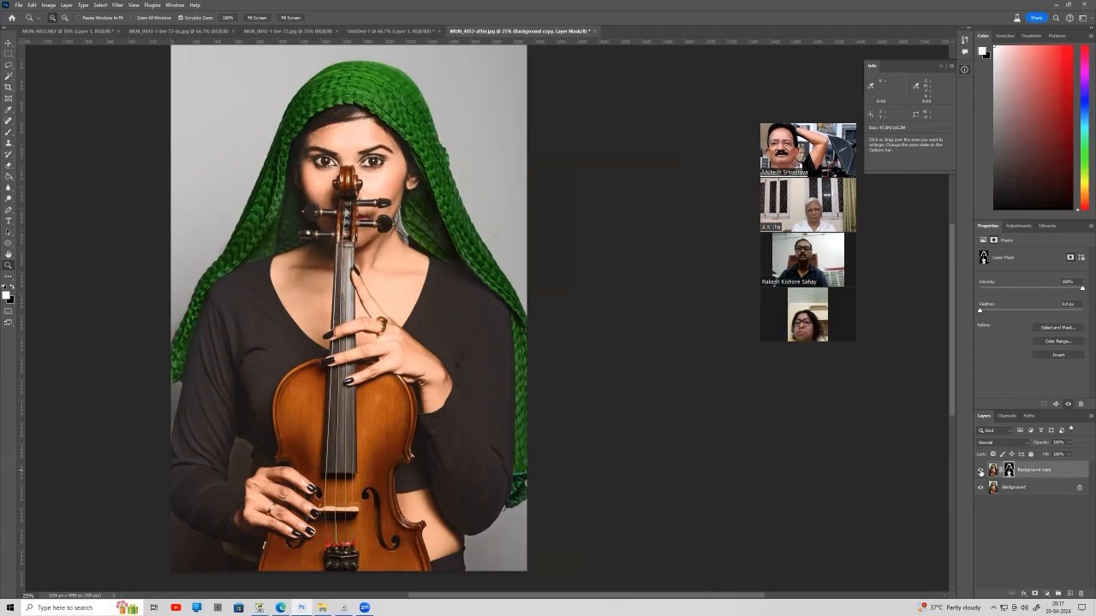
click(981, 471)
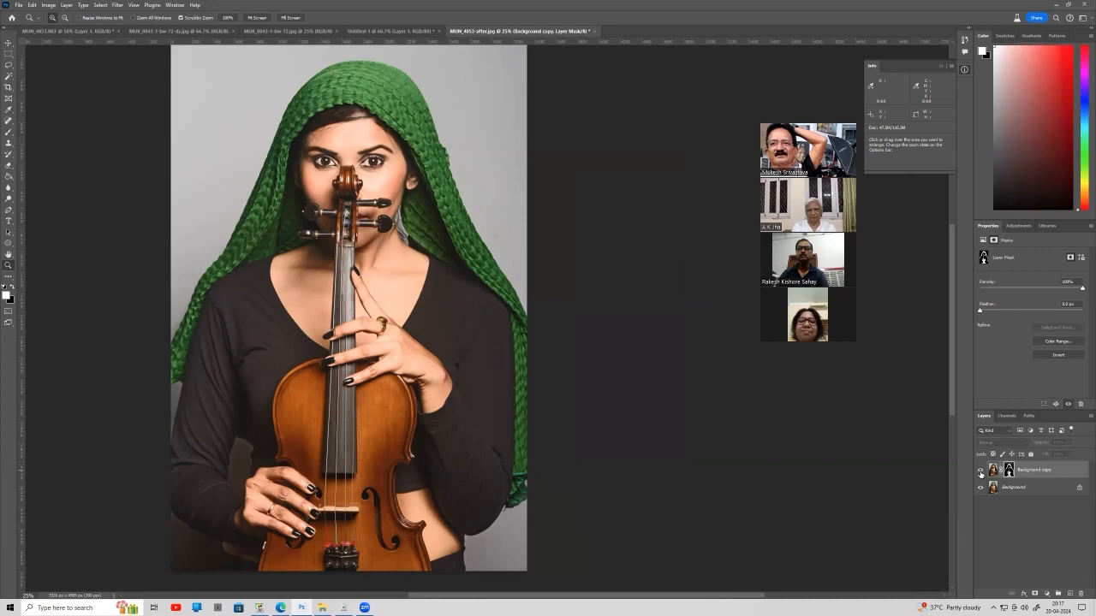
click(981, 474)
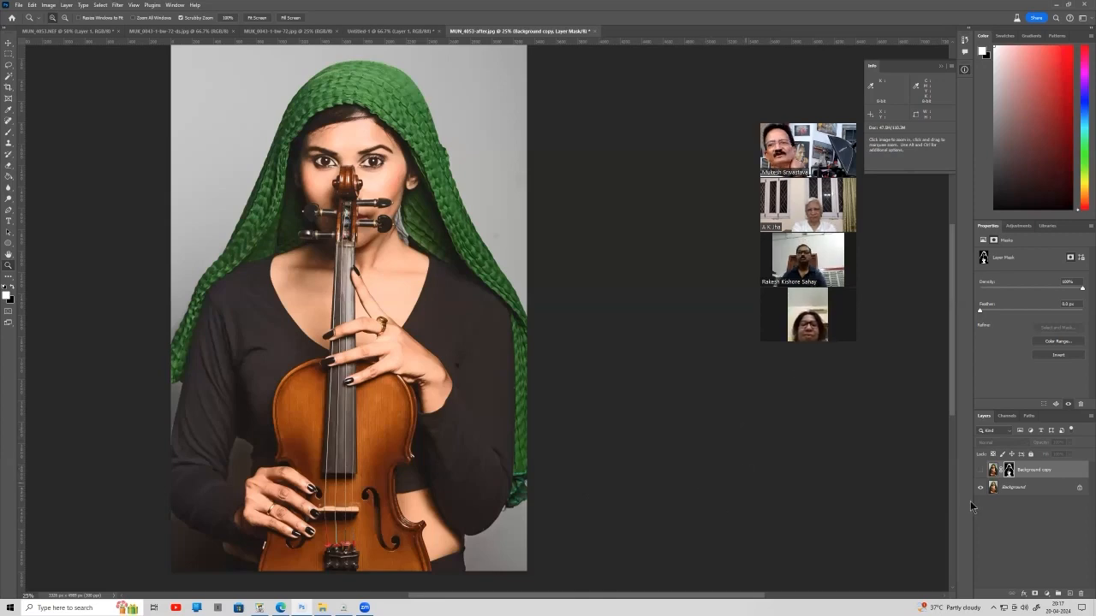
click(980, 469)
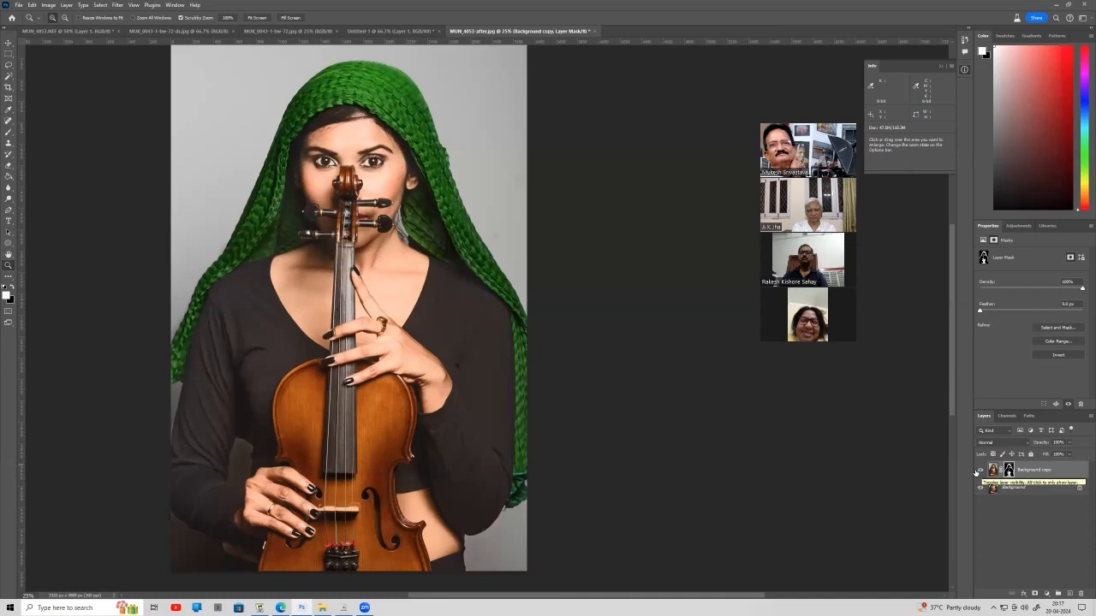
click(980, 470)
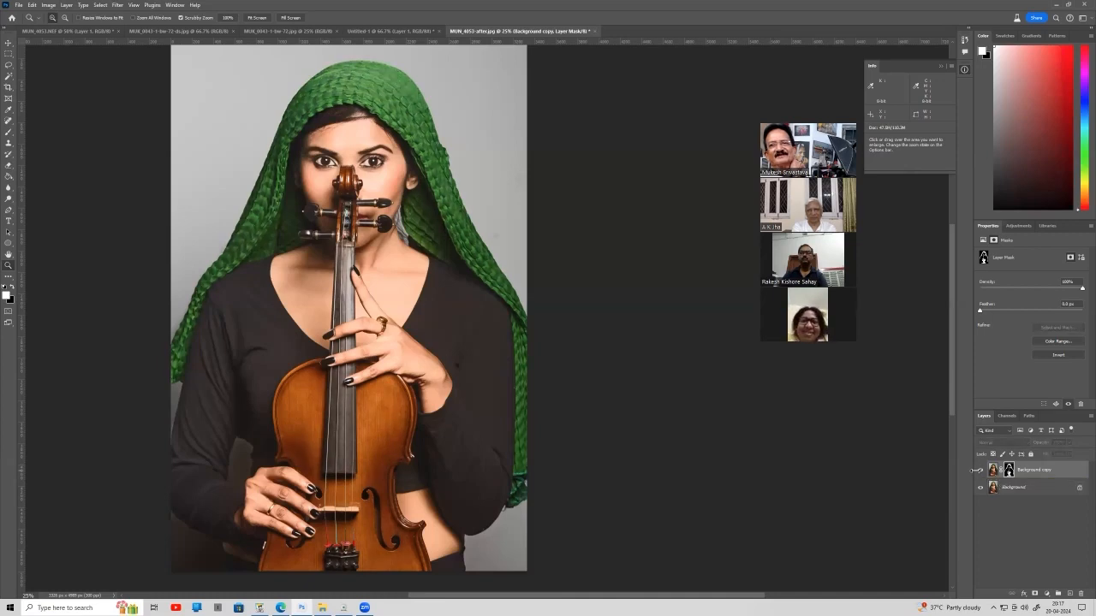
click(981, 469)
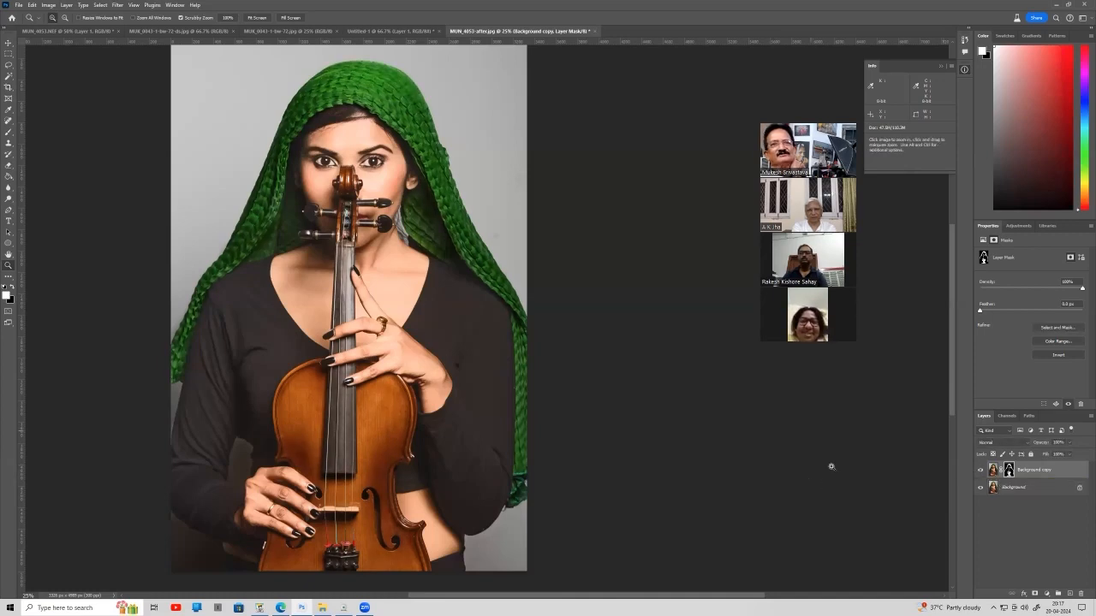
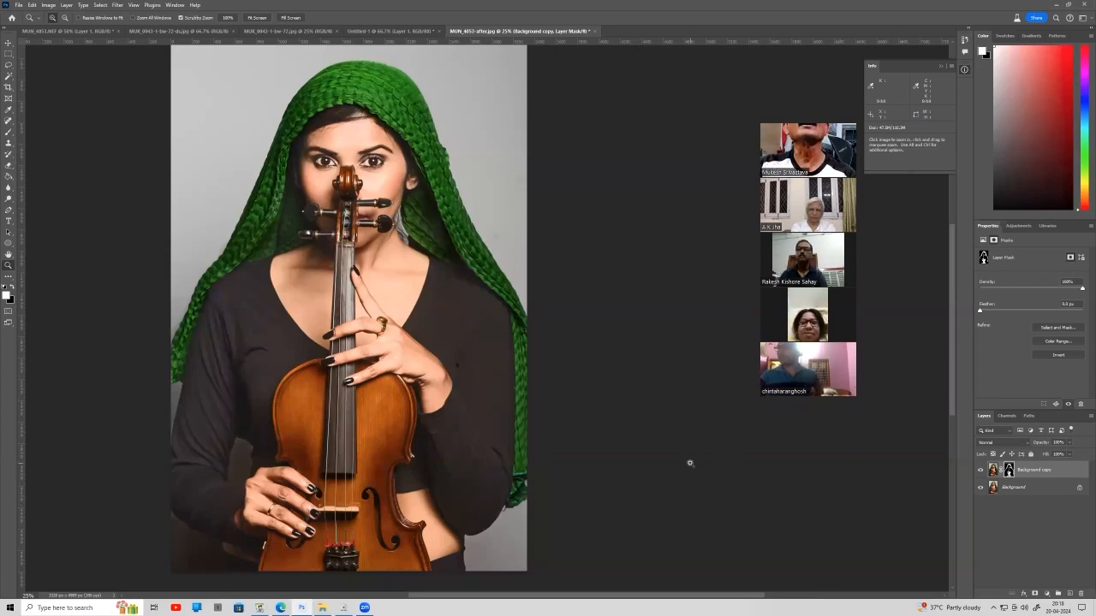
Flatten the portrait's masked Background copy and Background into a single layer.
scroll(690, 460, up, 1)
scroll(714, 457, up, 1)
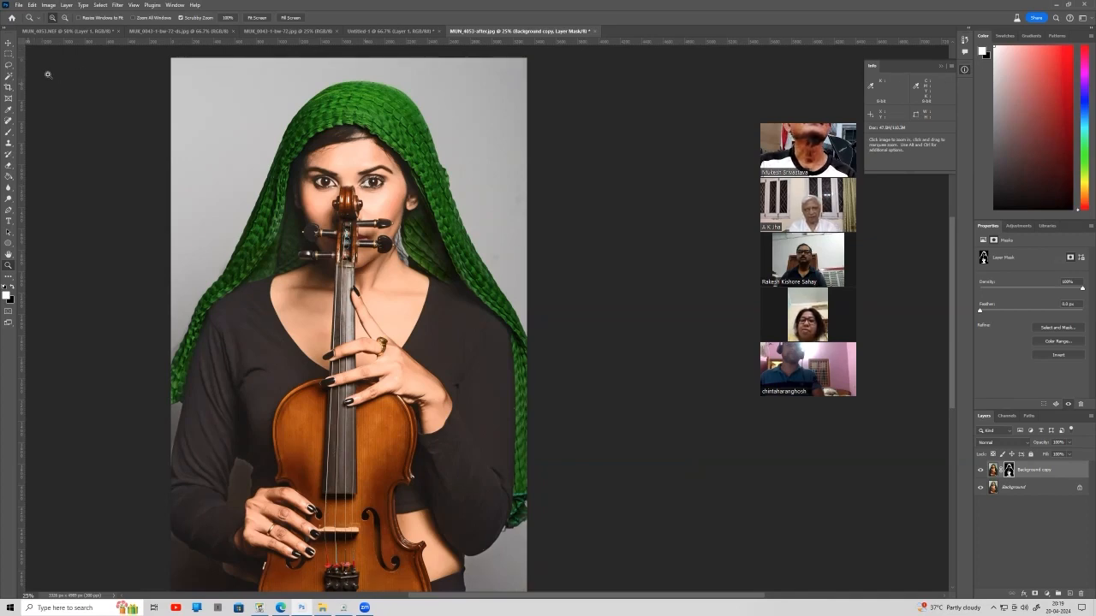
click(66, 5)
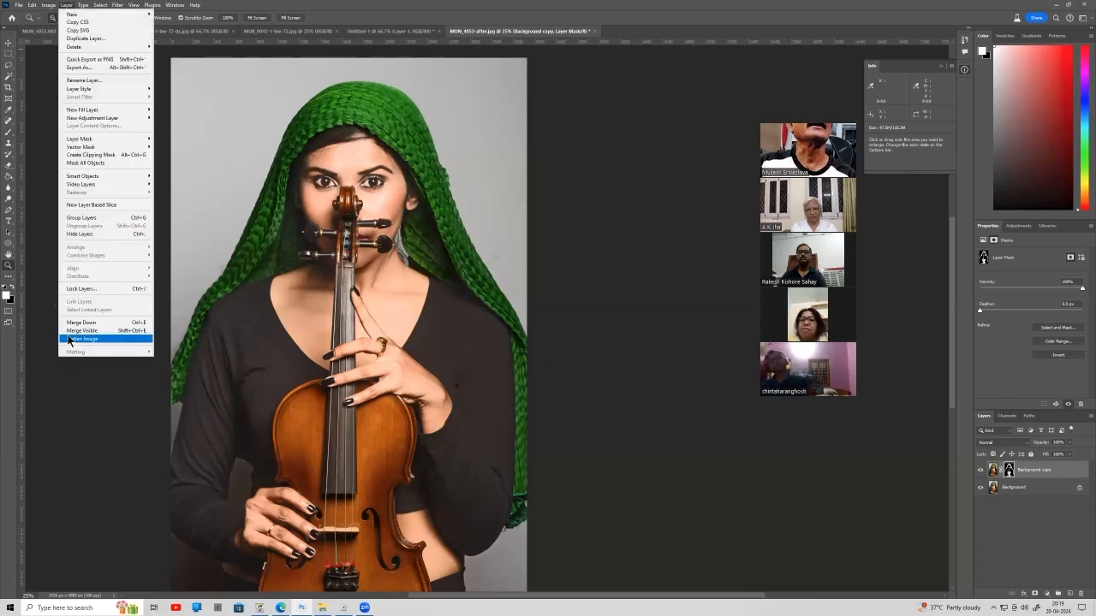
click(82, 339)
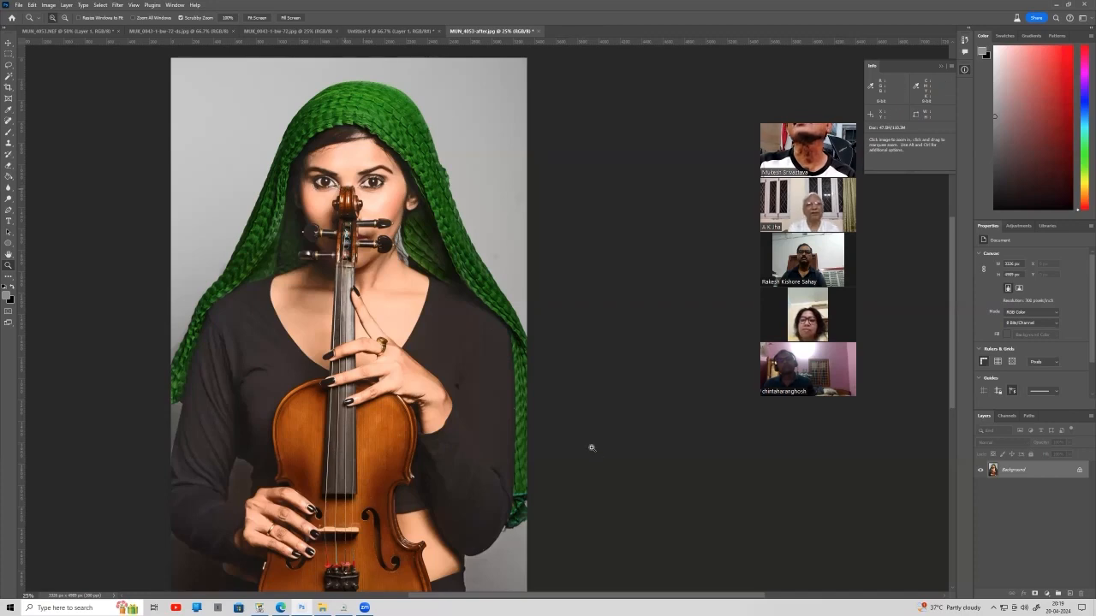
Add a Curves adjustment layer and use its on-image adjustment on the face to try lighter and darker tones, ending with a brightening curve.
click(1046, 594)
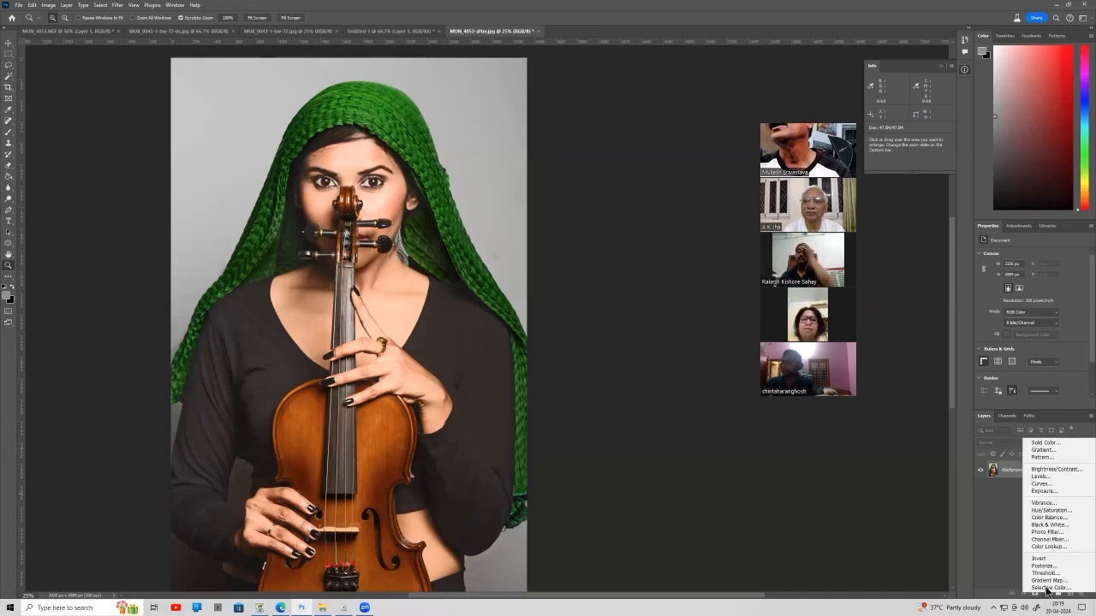
click(1035, 485)
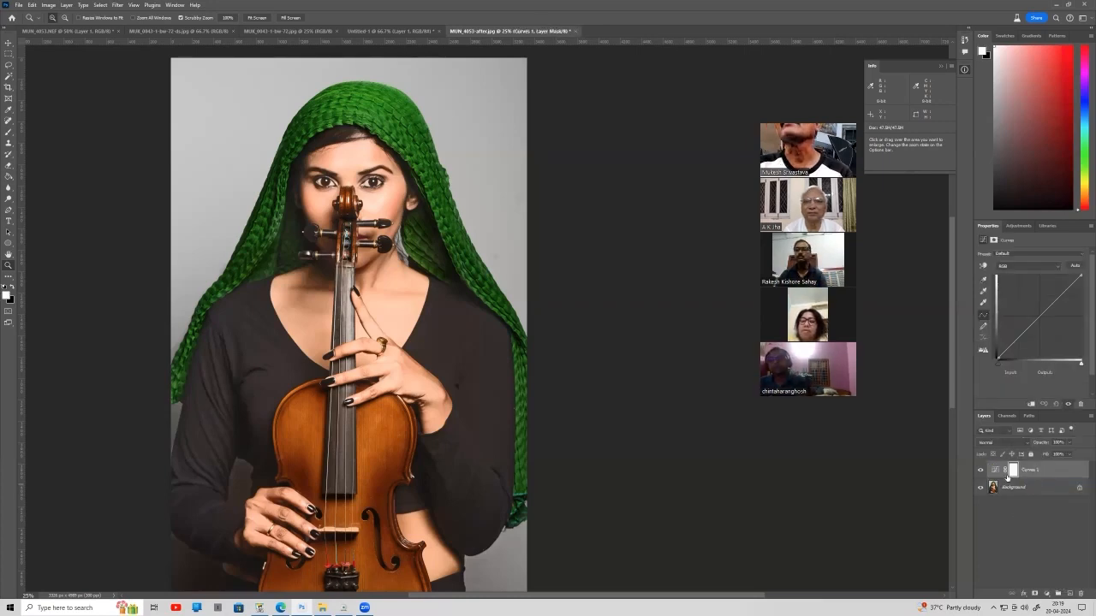
click(983, 267)
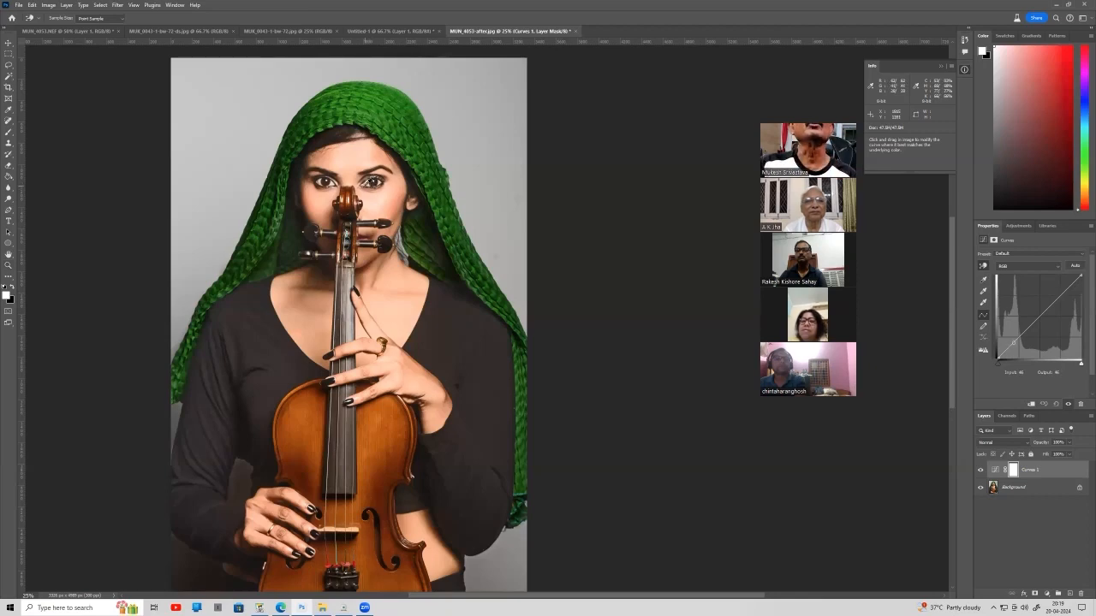
click(370, 183)
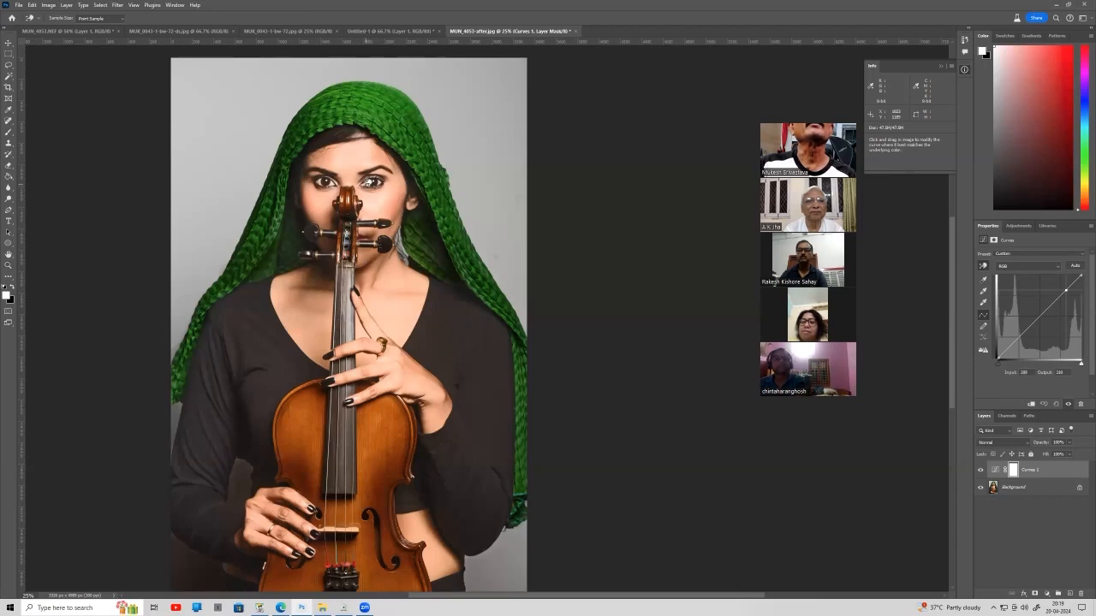
drag(370, 183, 354, 165)
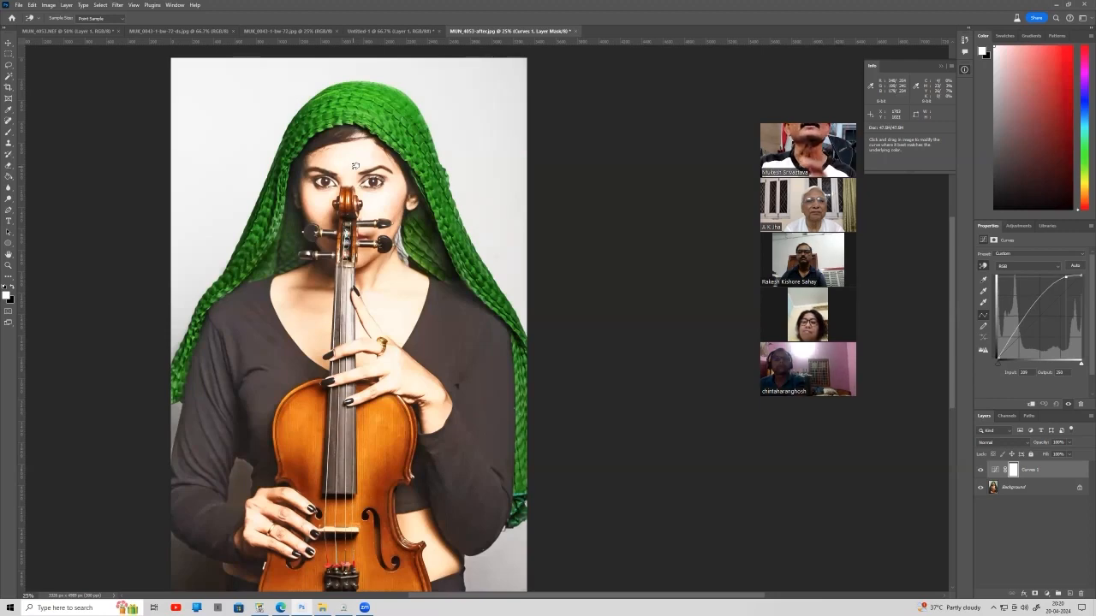
drag(355, 165, 373, 193)
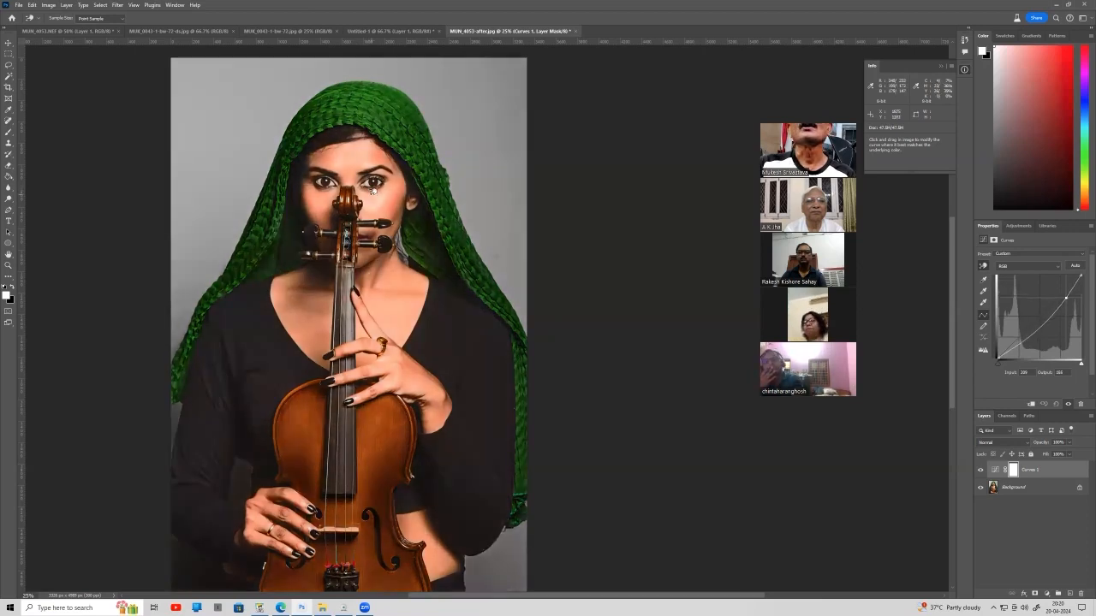
drag(373, 193, 373, 150)
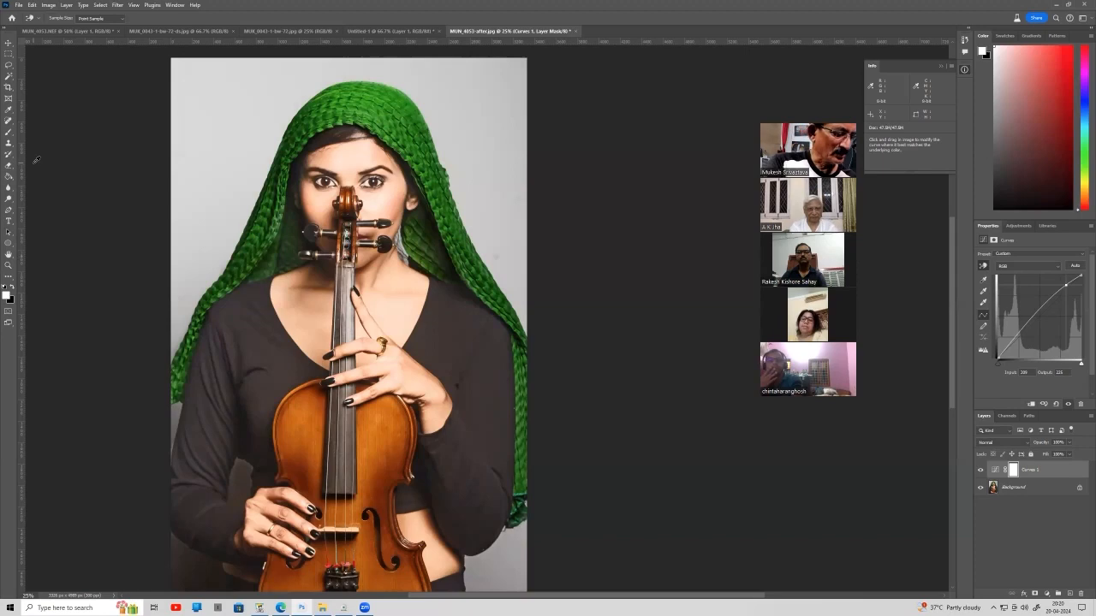
Invert the Curves 1 layer mask to black to hide the brightening, and activate the Brush tool for painting on the mask.
key(ctrl+i)
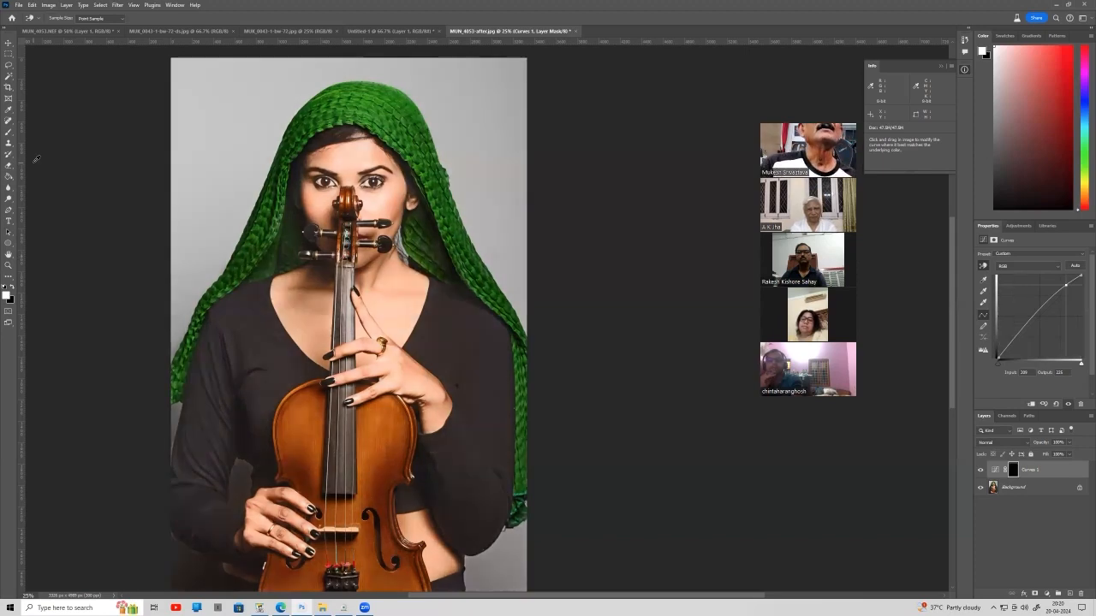
click(9, 131)
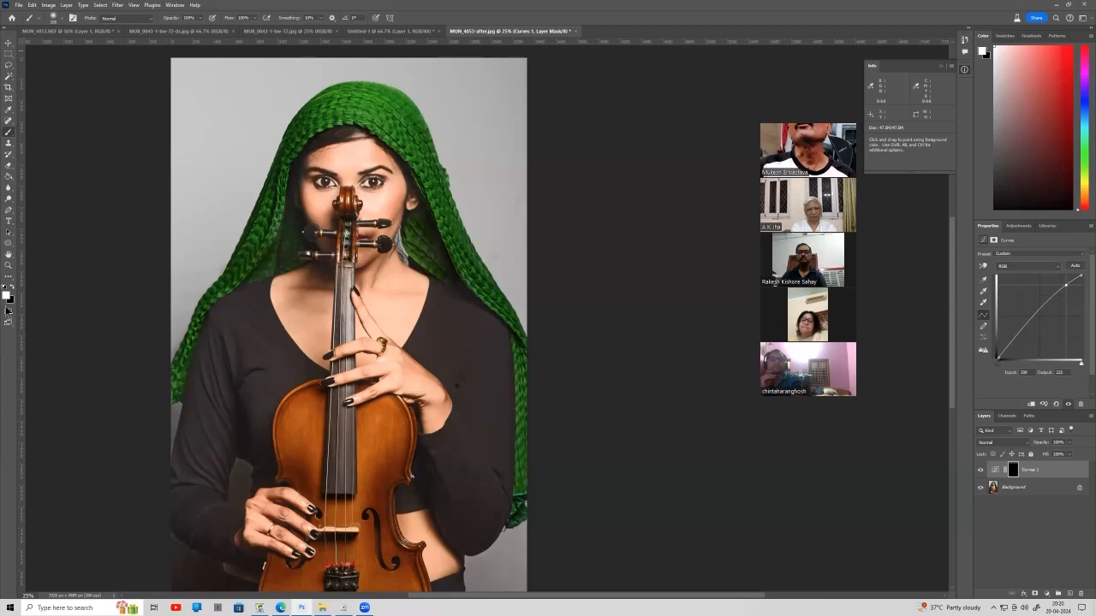
key(z)
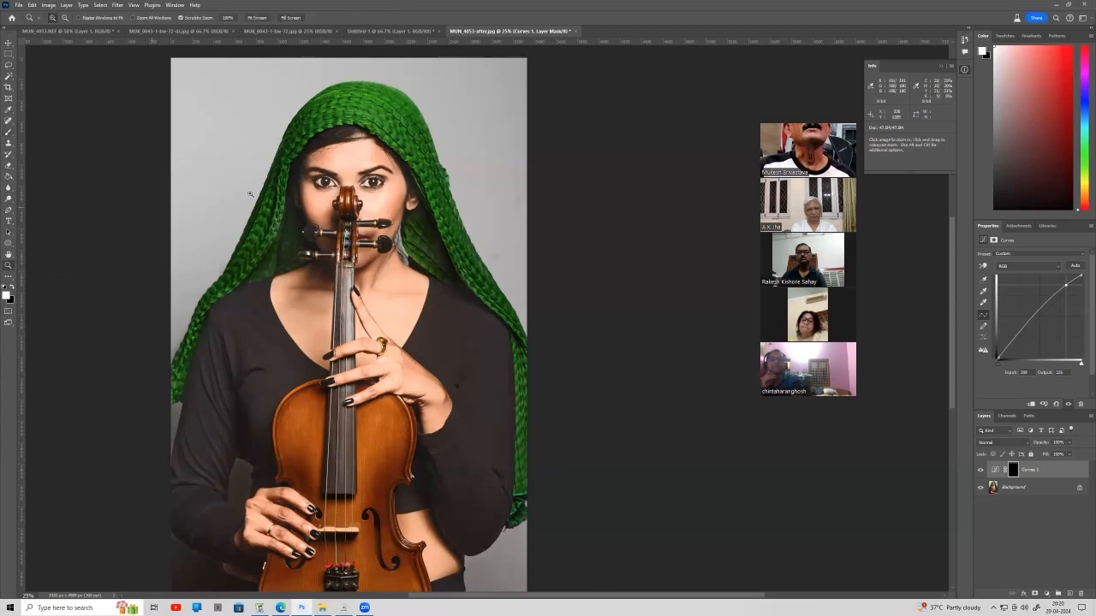
click(310, 171)
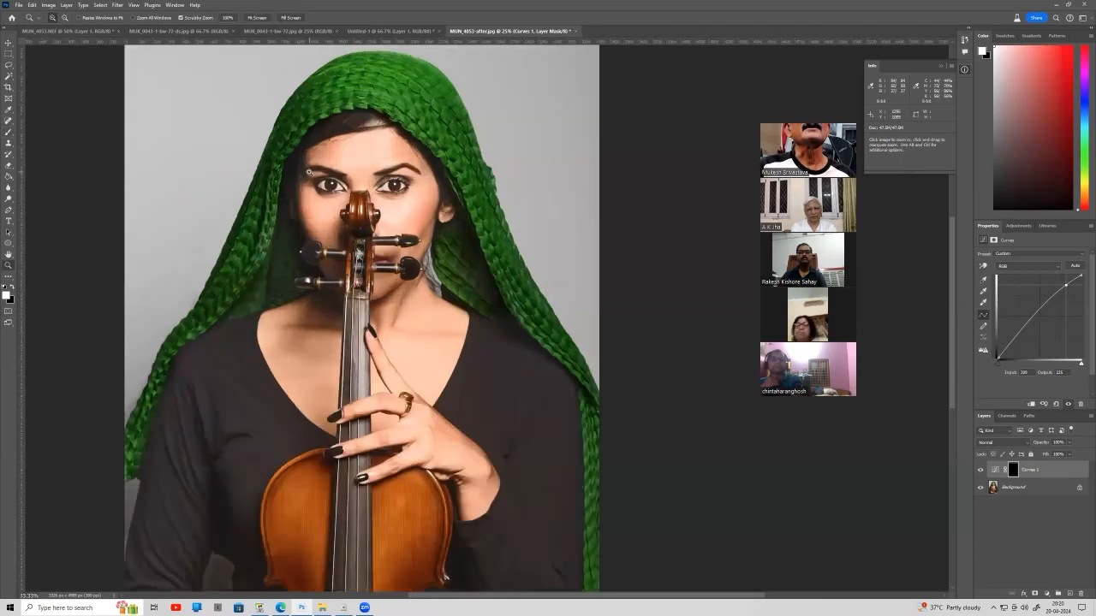
click(310, 172)
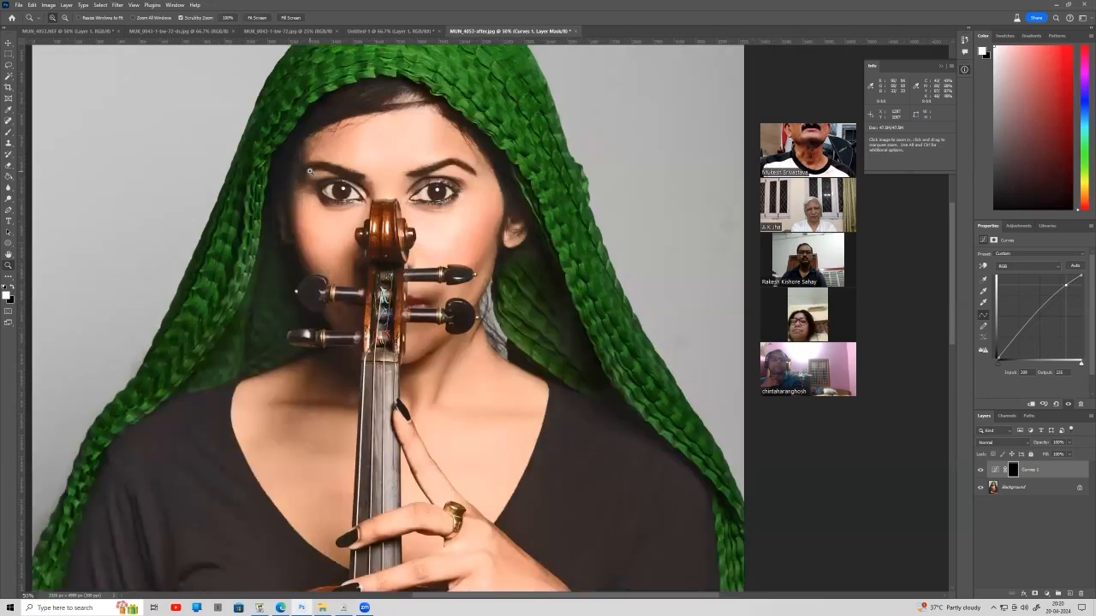
click(310, 171)
key(b)
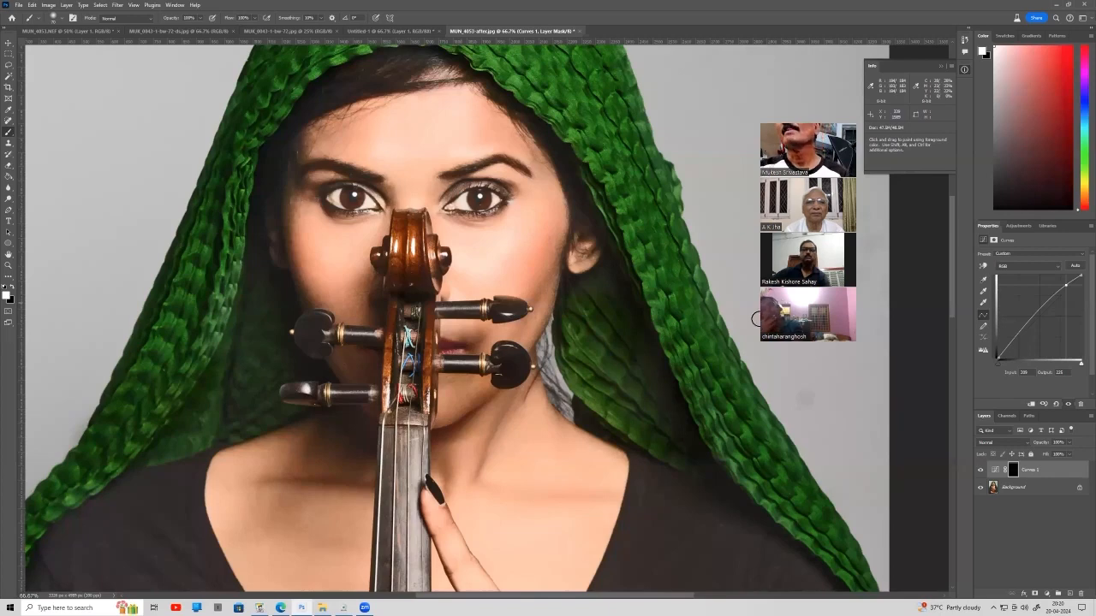
Compare the face with and without Curves 1 by toggling its visibility and lowering its opacity to 0%, then restore it to 100%.
click(980, 471)
click(981, 471)
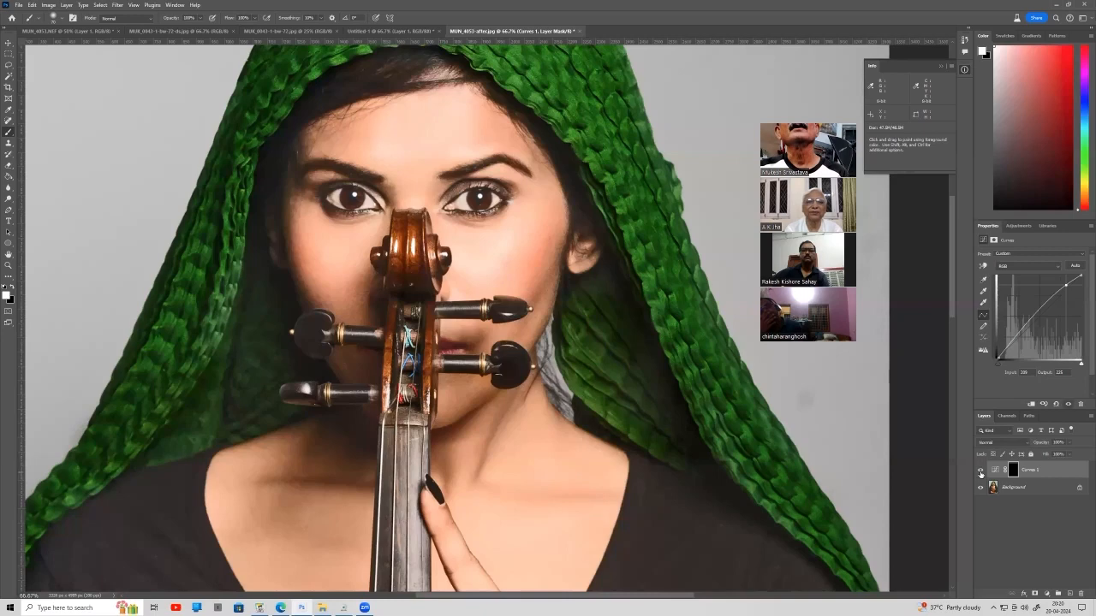
click(980, 470)
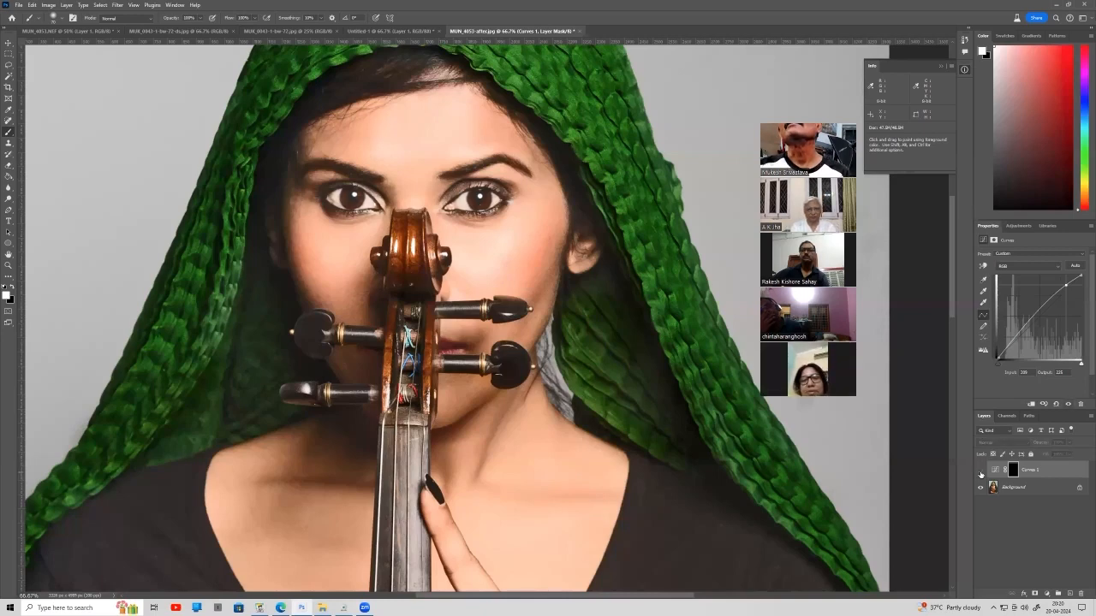
click(980, 471)
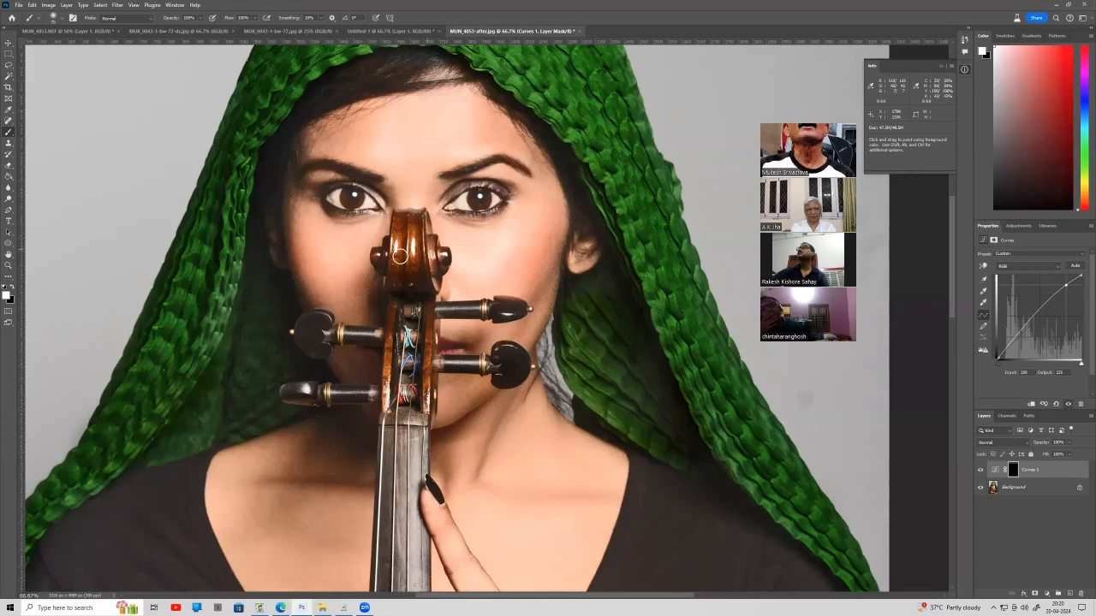
drag(1043, 444, 1036, 445)
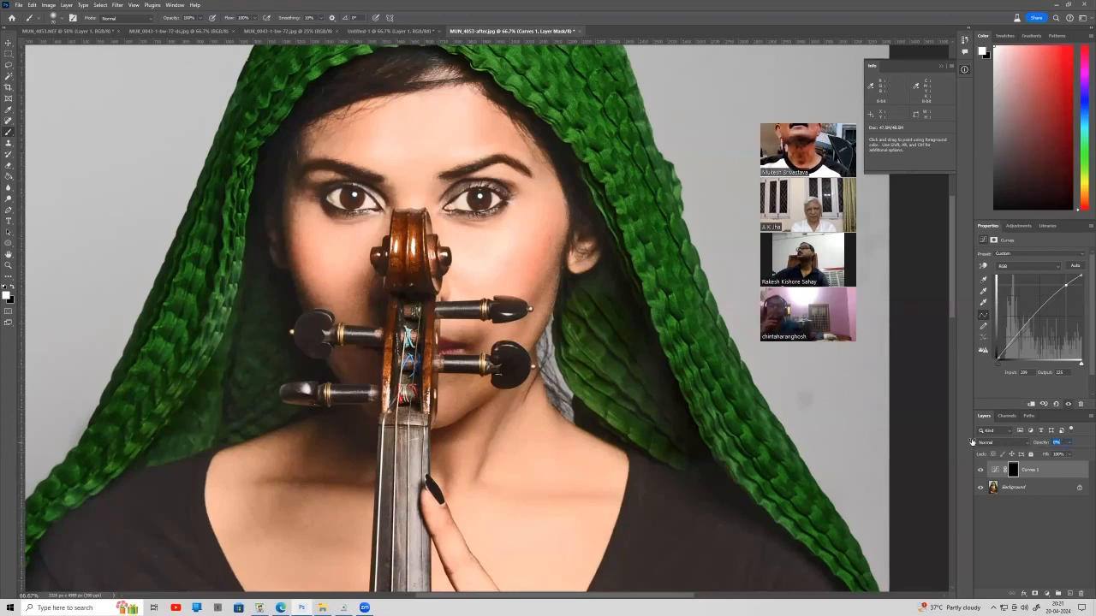
drag(998, 442, 1048, 437)
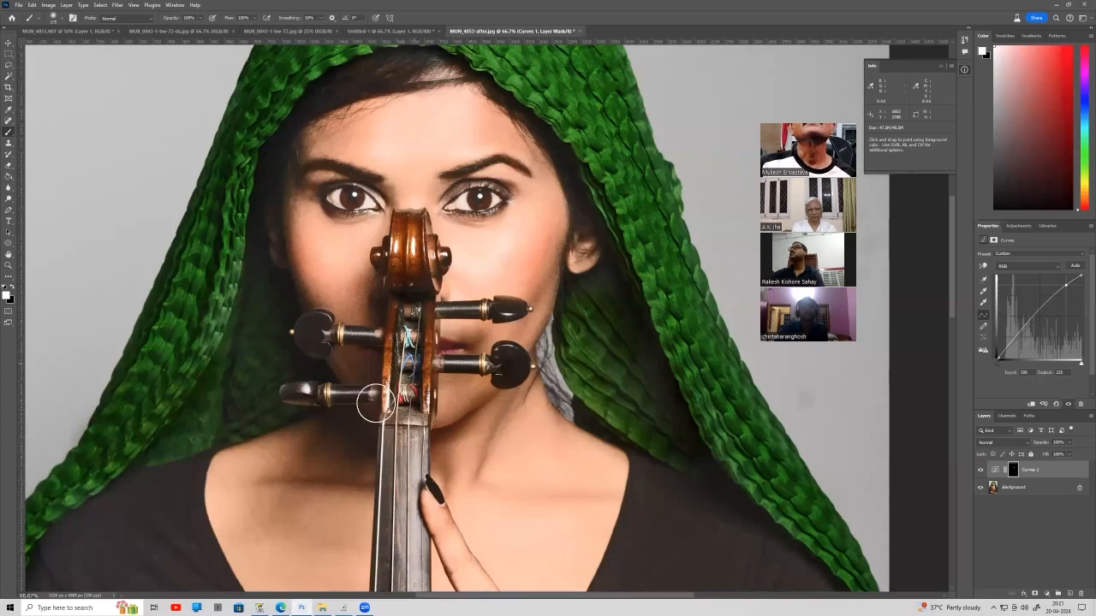
Examine the violin from its scroll and fingerboard down to the body, then review the whole portrait.
key(space)
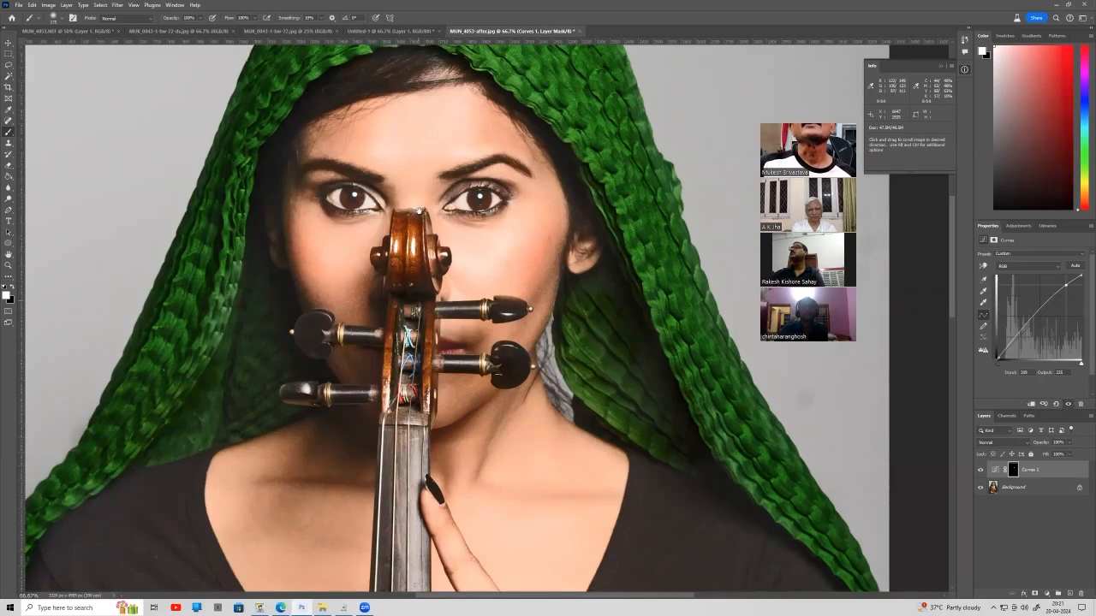
scroll(421, 215, down, 5)
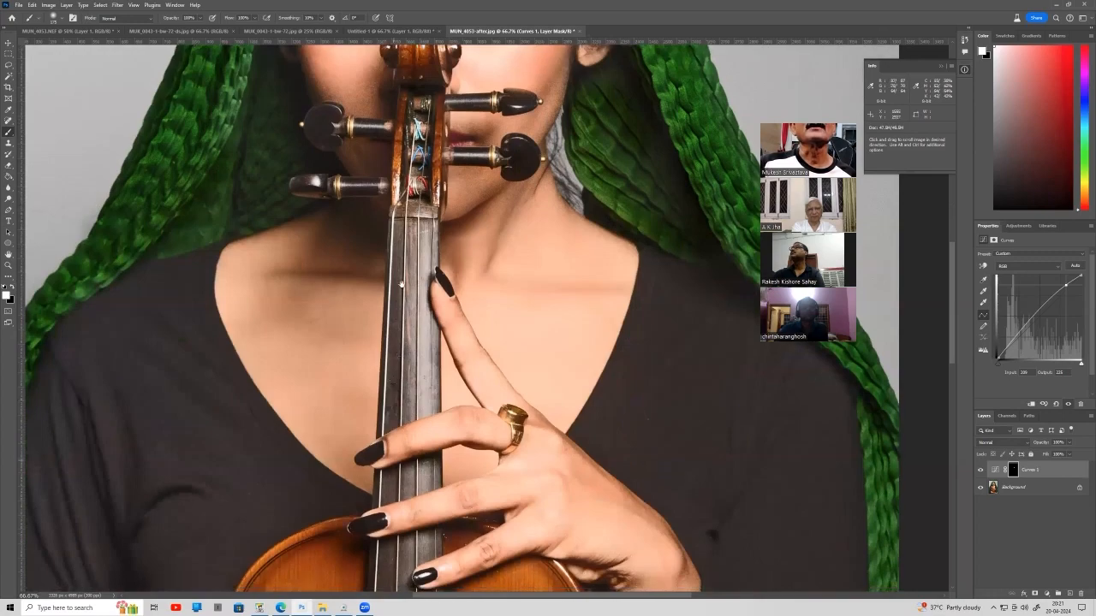
scroll(402, 283, down, 5)
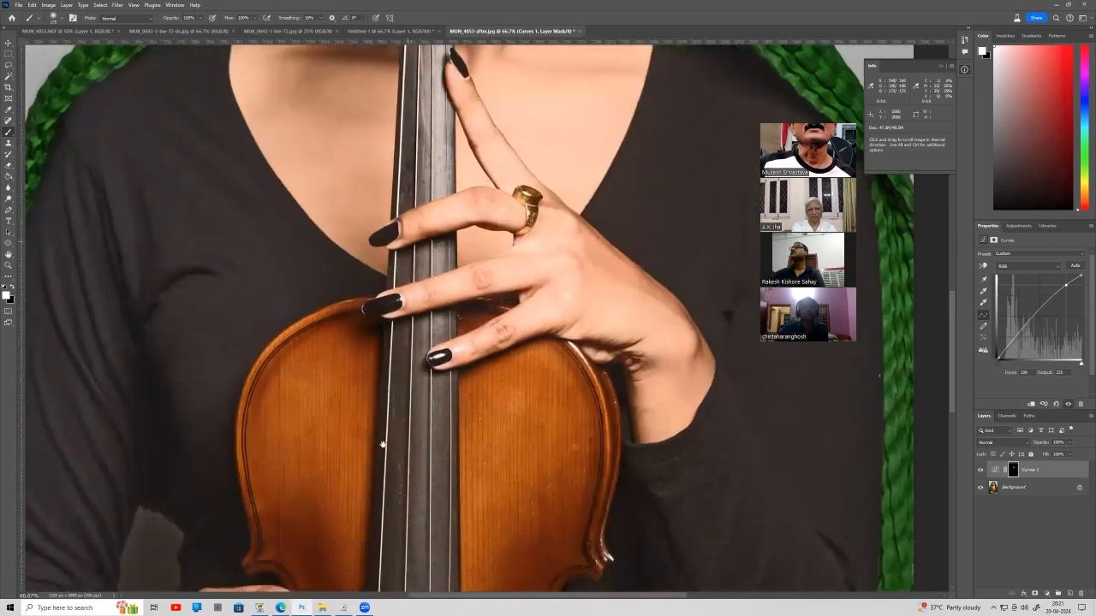
scroll(384, 402, down, 3)
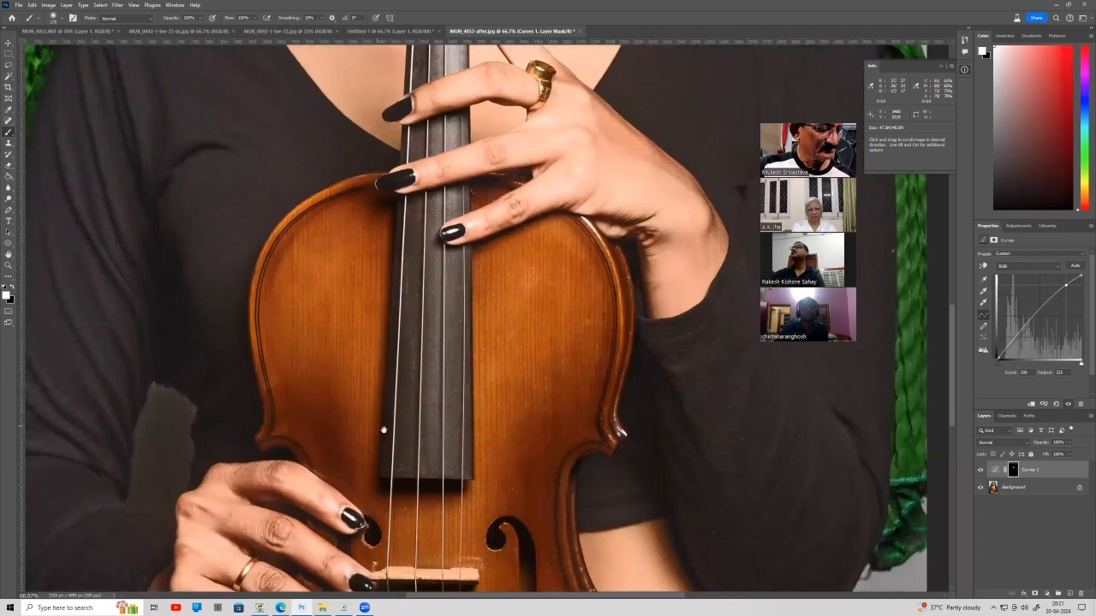
key(alt+space)
alt+click(397, 415)
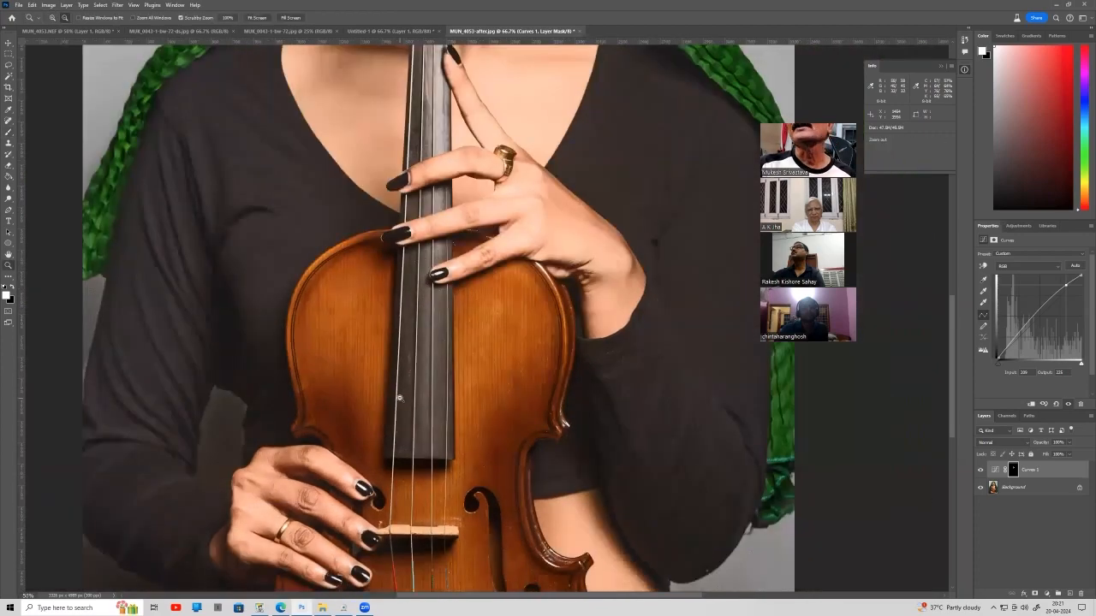
alt+click(399, 397)
alt+click(399, 397)
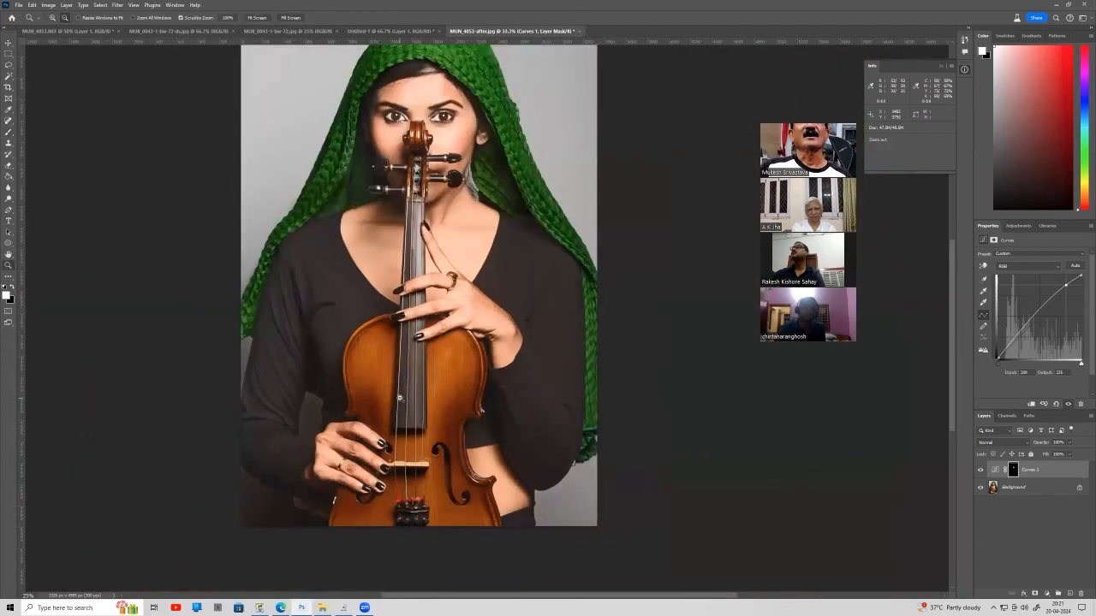
alt+click(399, 397)
alt+click(400, 398)
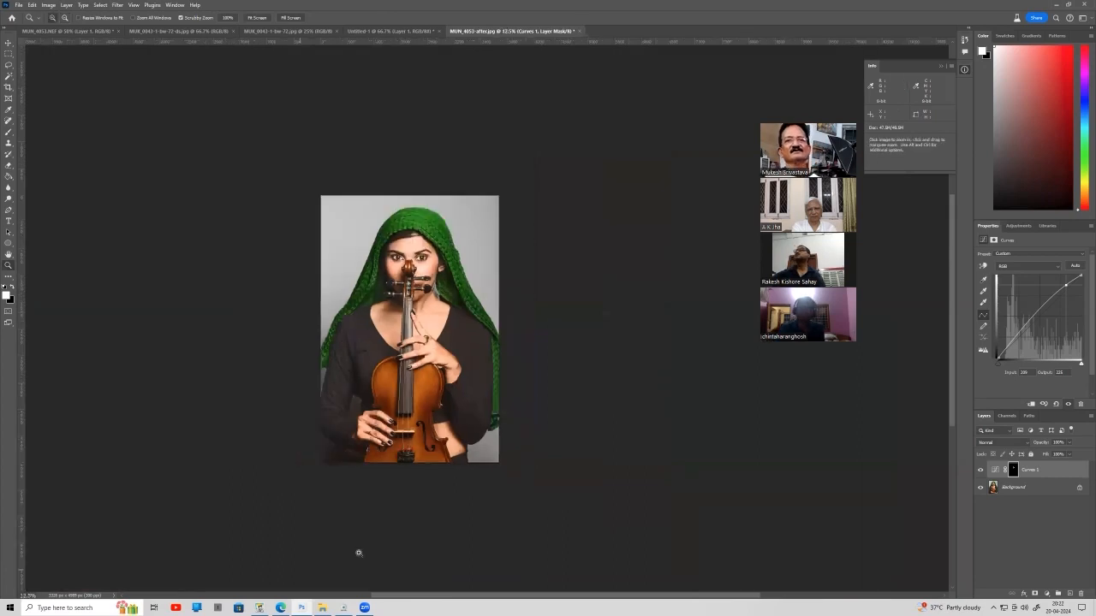
click(391, 365)
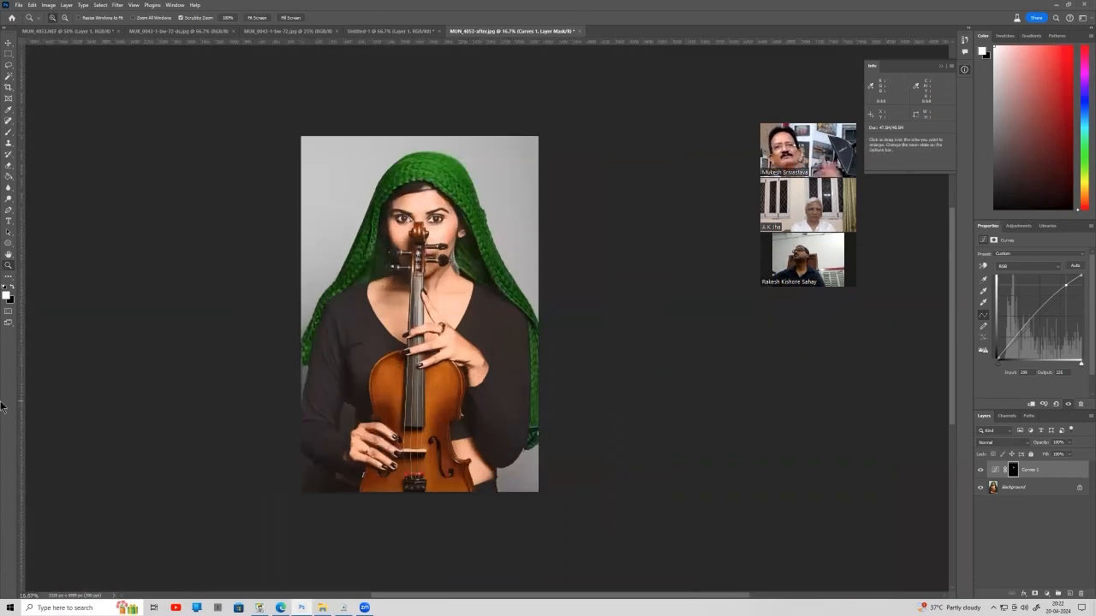
Flatten the image and save it as the JPEG MUN_4053-Final at maximum quality 12 in the Skin Smoothing folder.
click(65, 6)
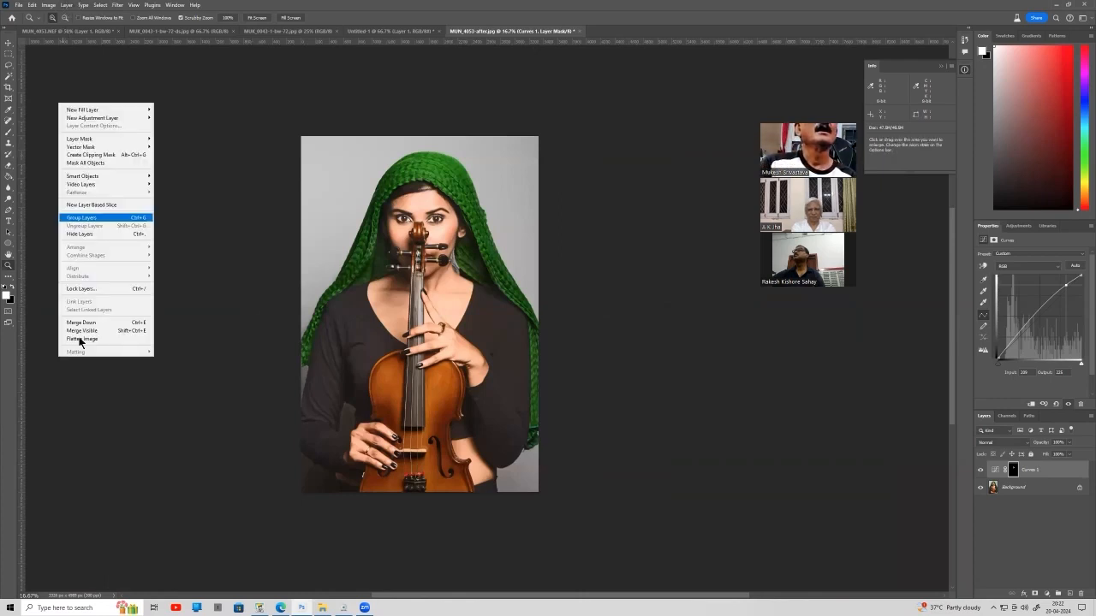
key(Return)
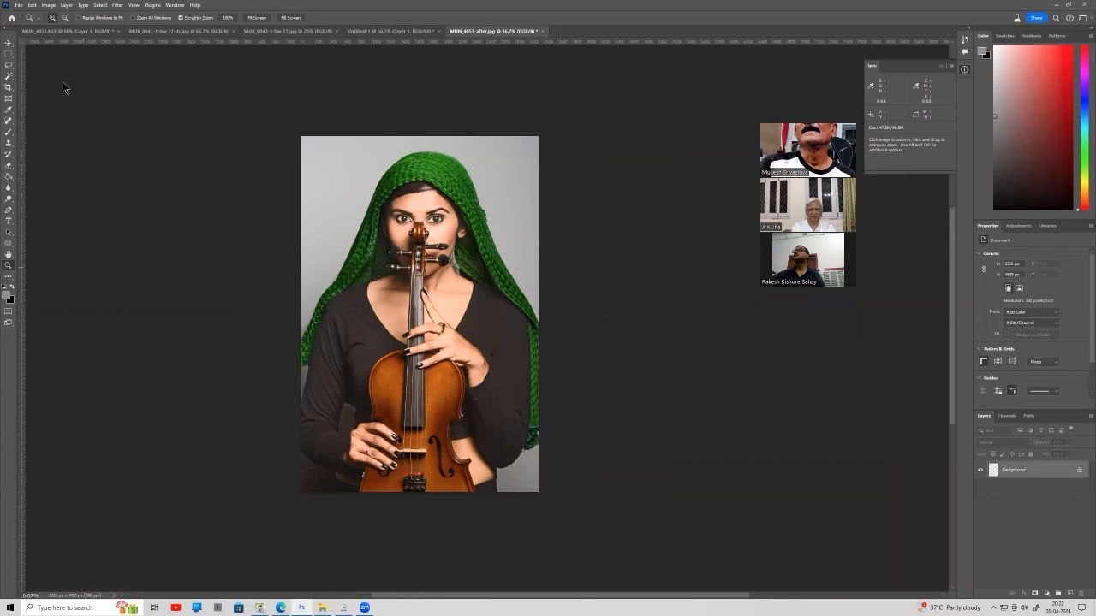
click(17, 6)
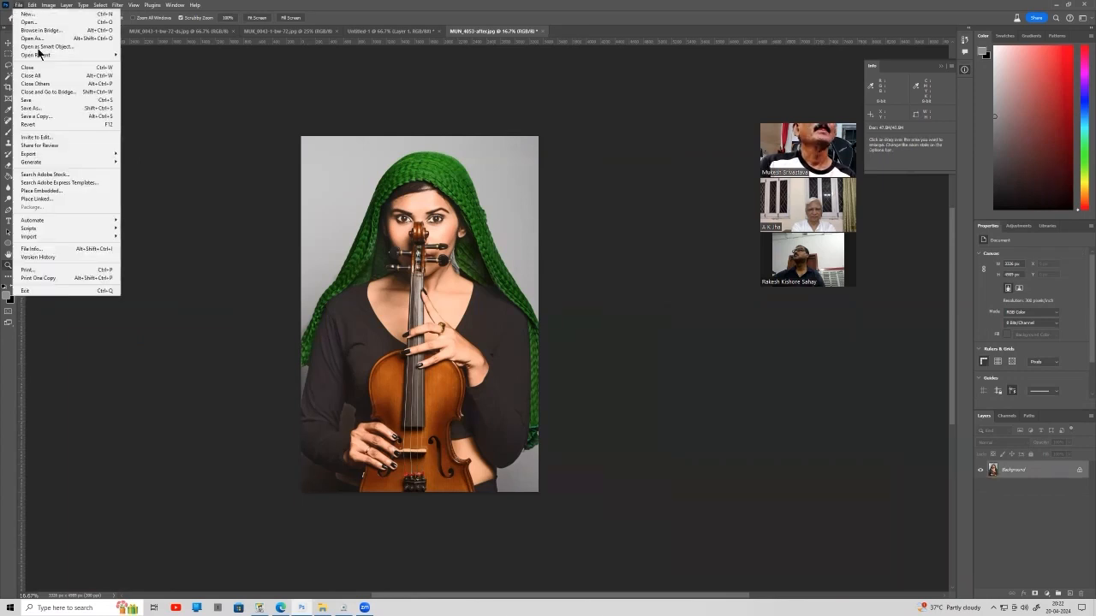
click(44, 109)
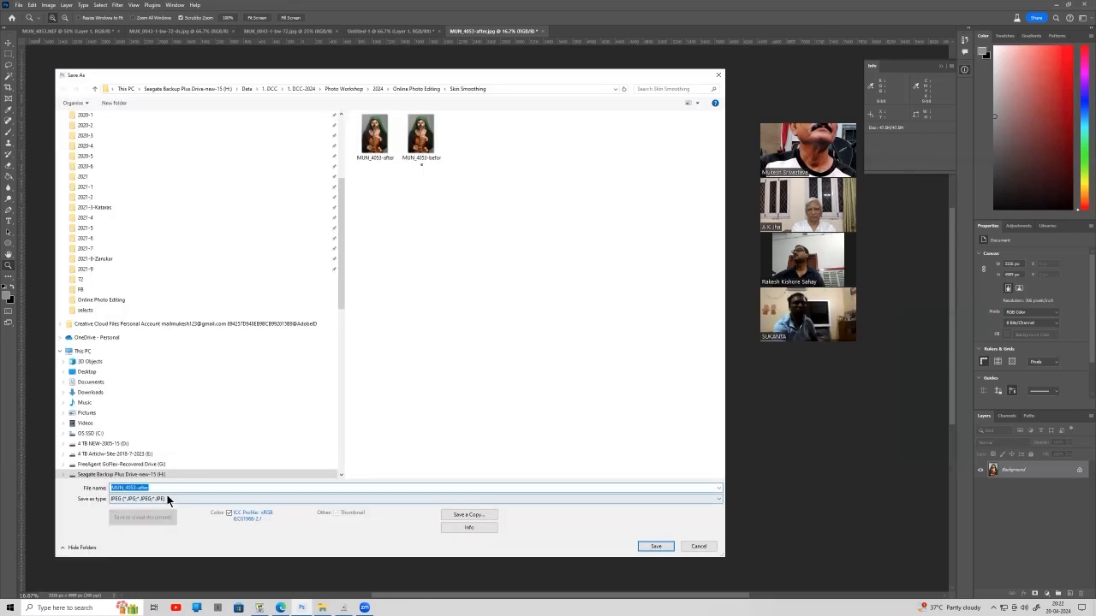
click(159, 486)
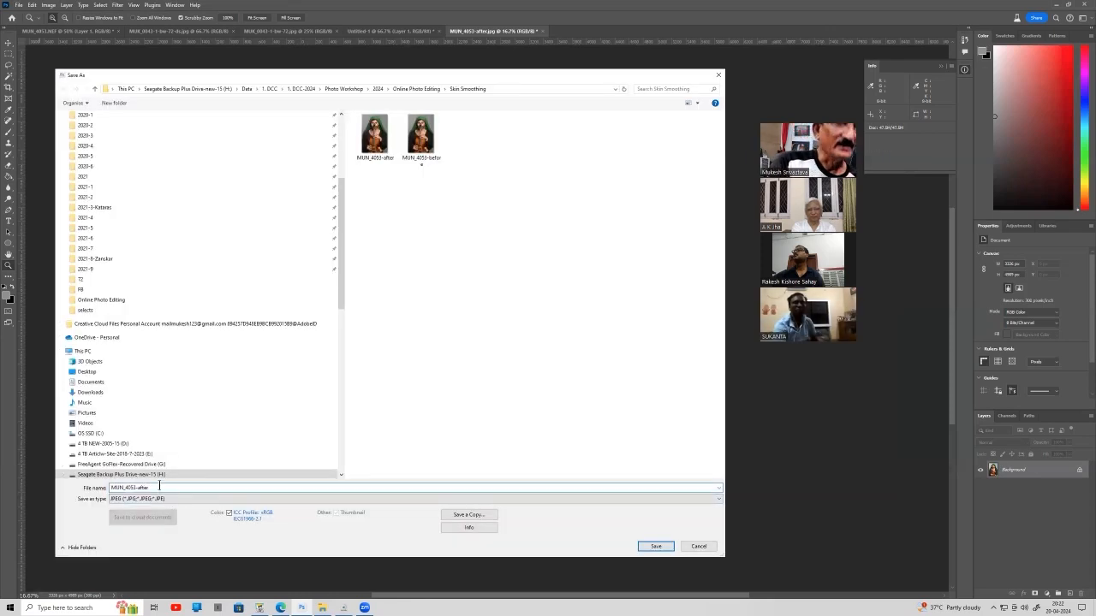
key(BackSpace)
key(BackSpace)
key(BackSpace)
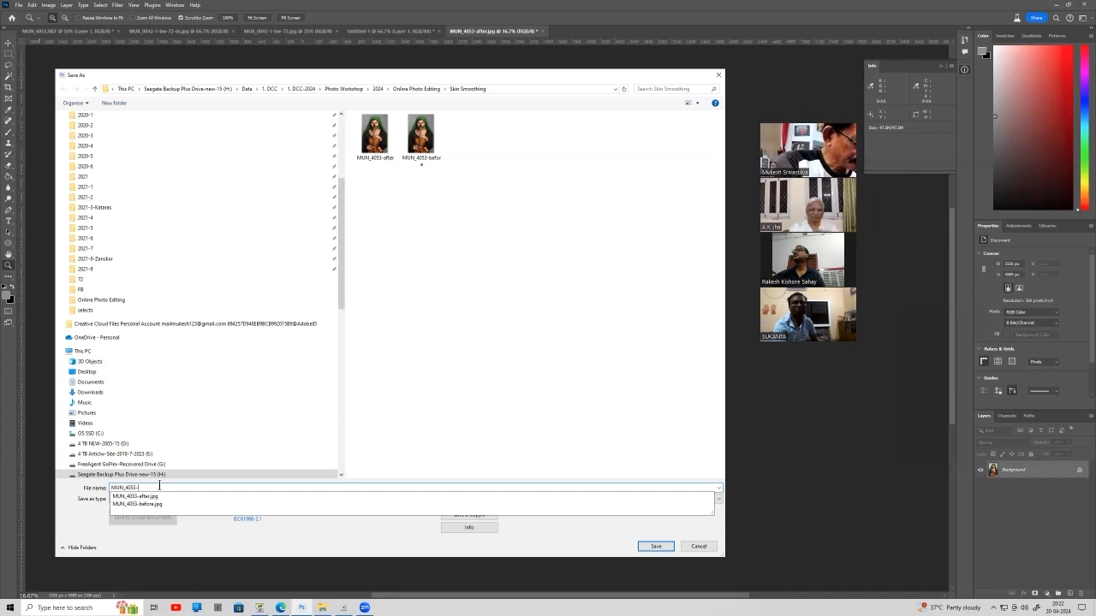
text(Final)
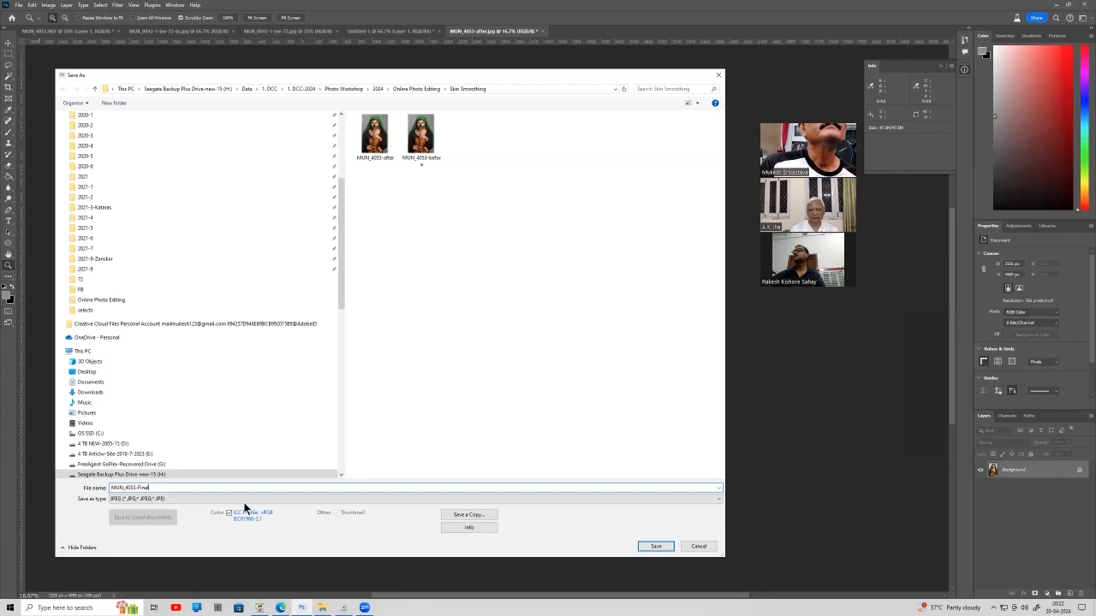
click(650, 548)
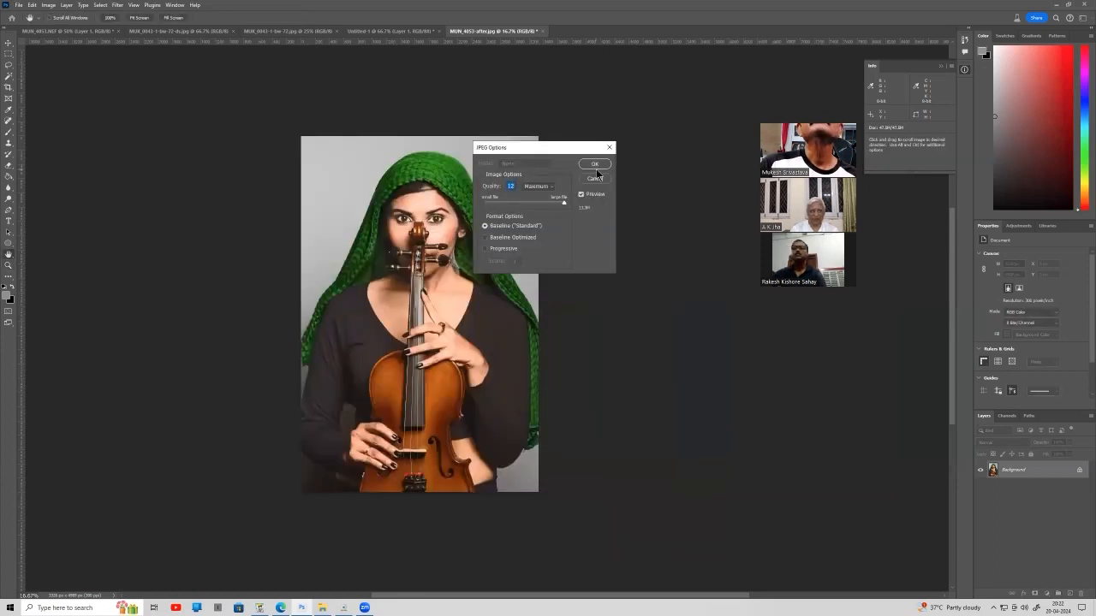
click(596, 164)
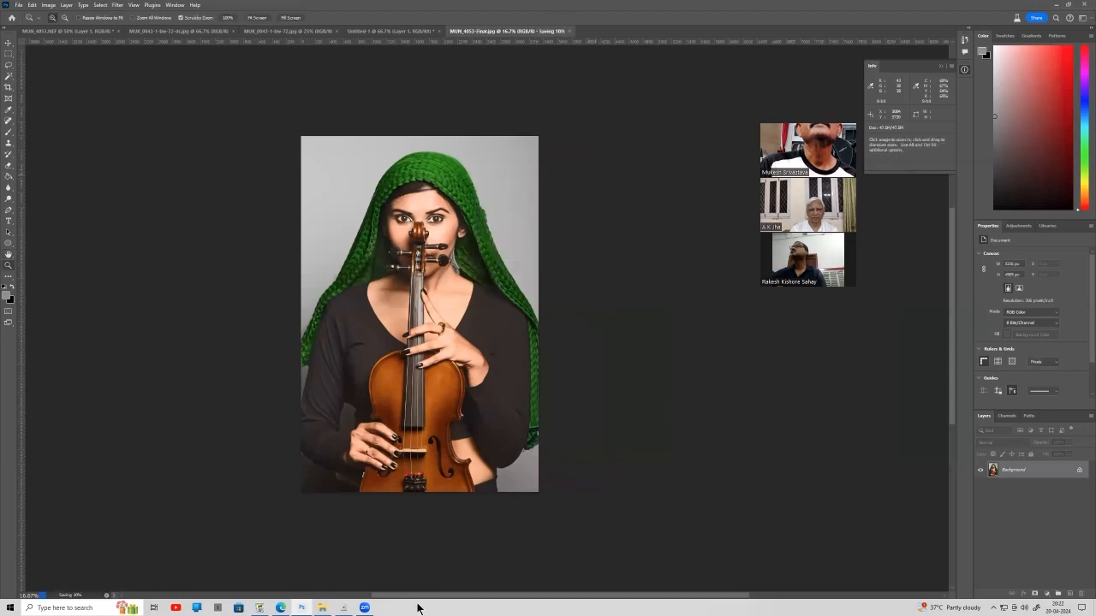
Switch to File Explorer, open the Skin Smoothing folder and rename MUN_4053-before as "1. MUN_4053-before".
click(324, 608)
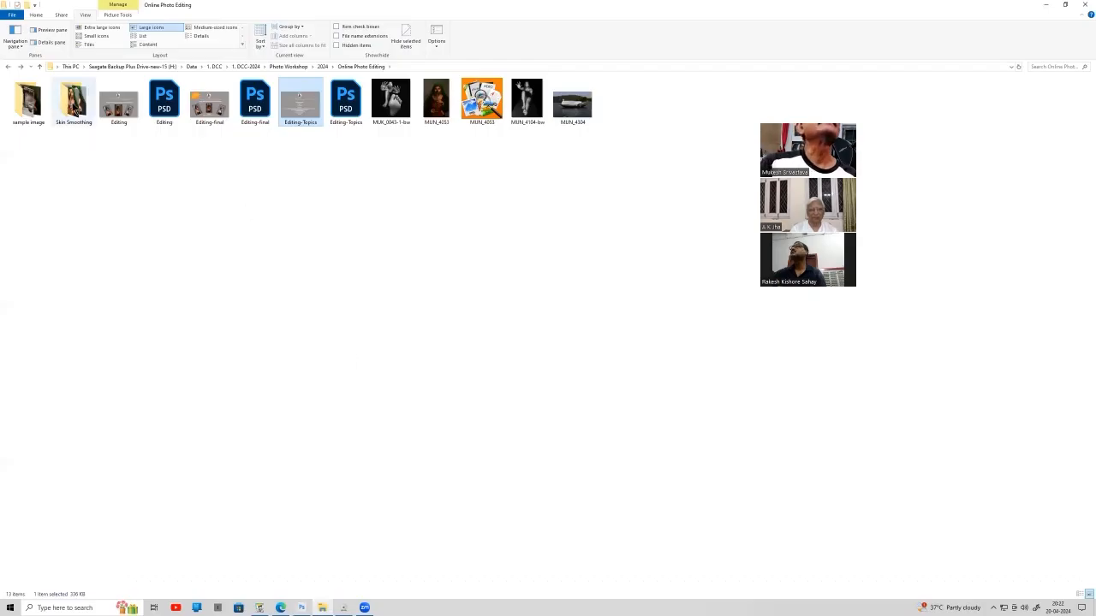
double_click(74, 102)
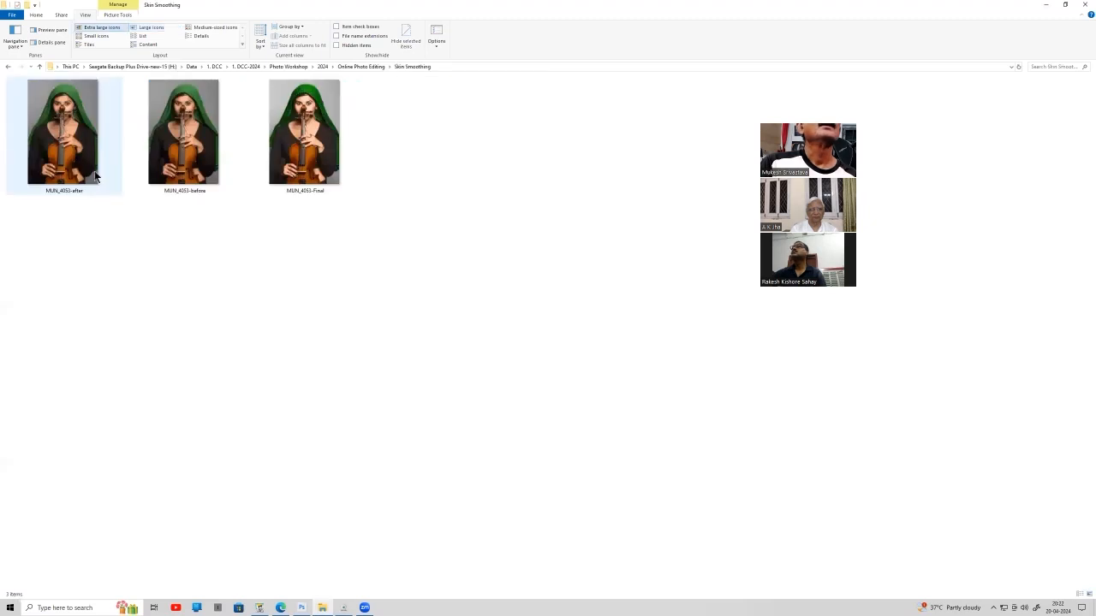
click(167, 196)
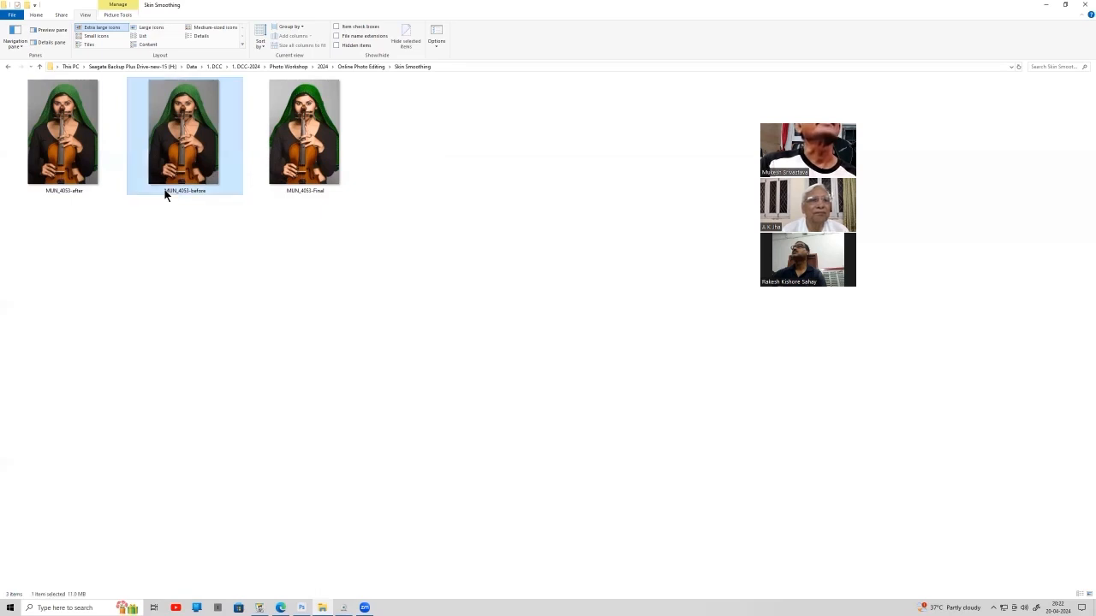
click(164, 192)
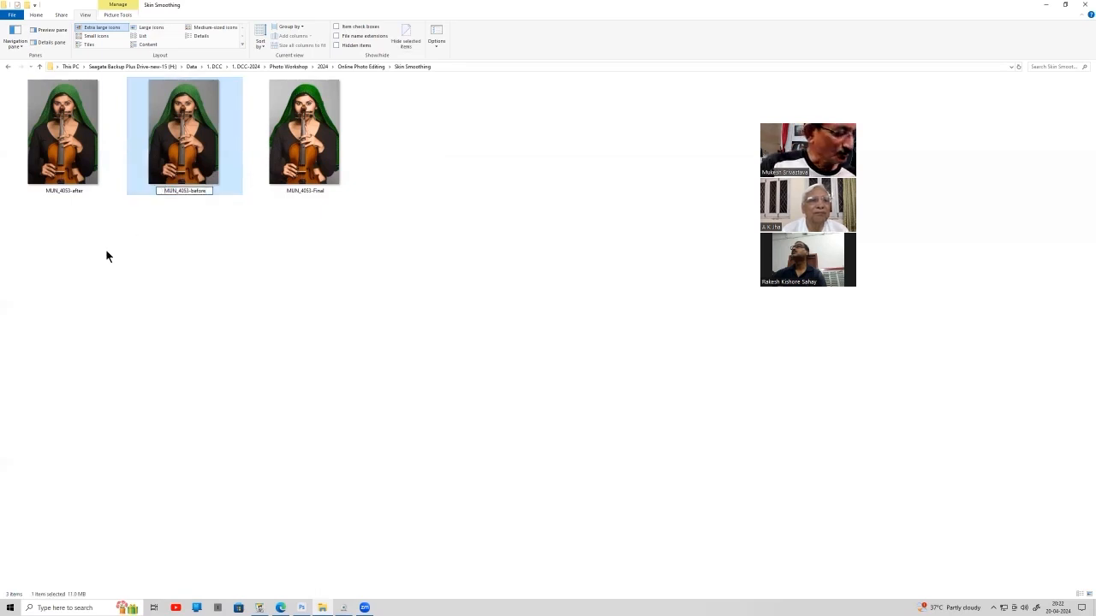
text(1.)
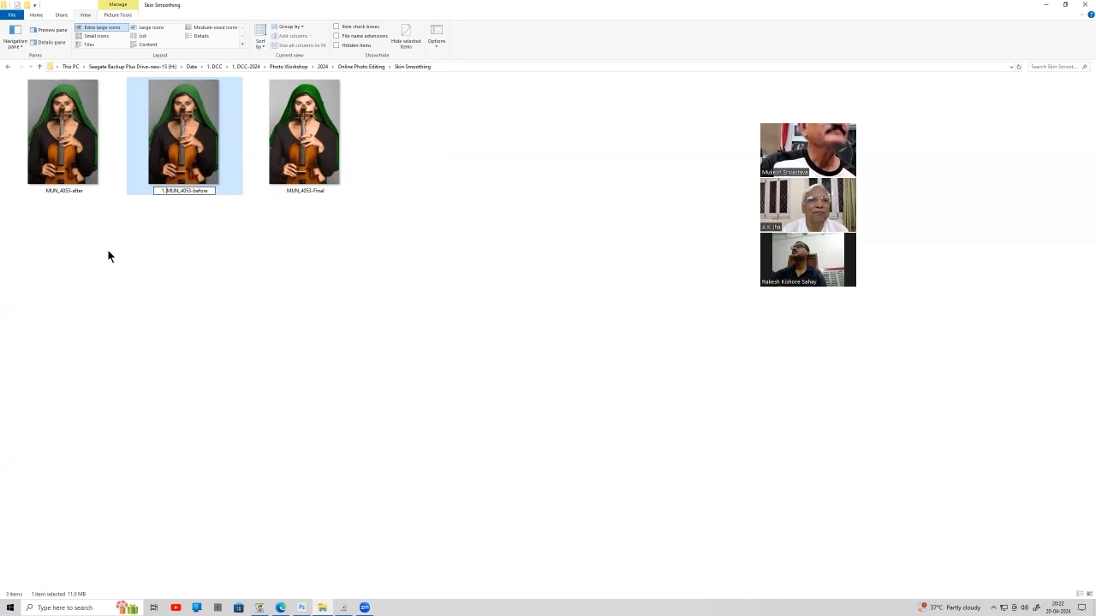
click(56, 189)
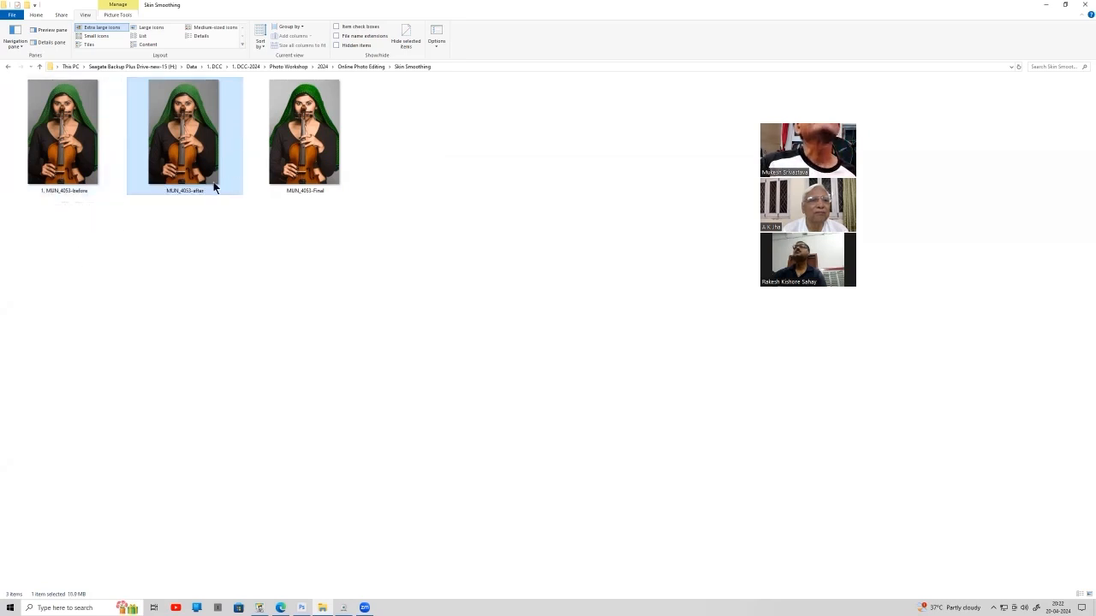
click(80, 175)
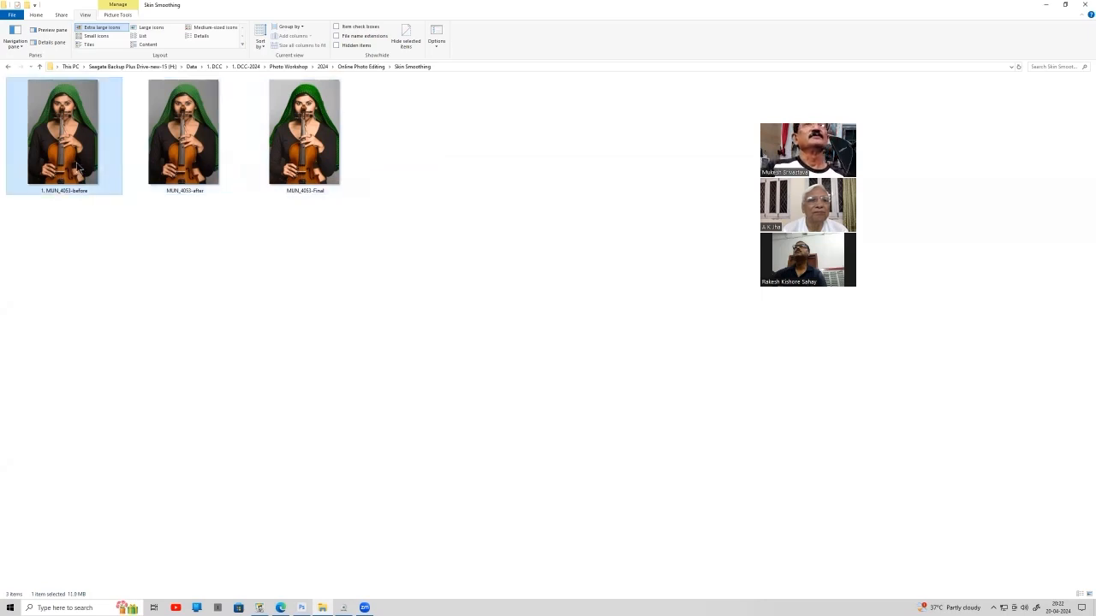
View the image "1. MUN_4053-before" full screen.
key(Return)
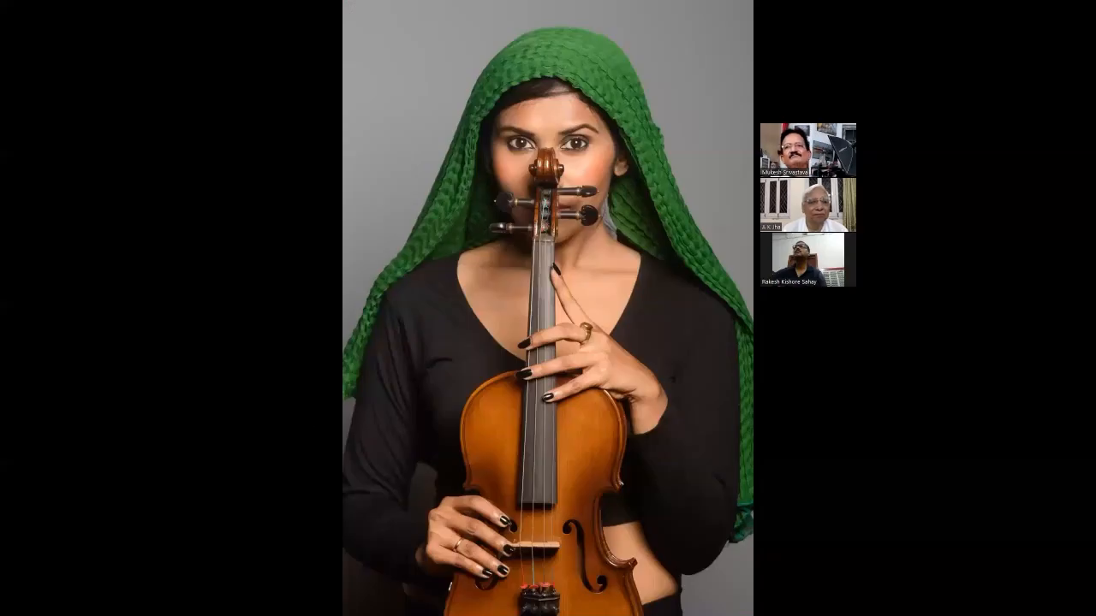
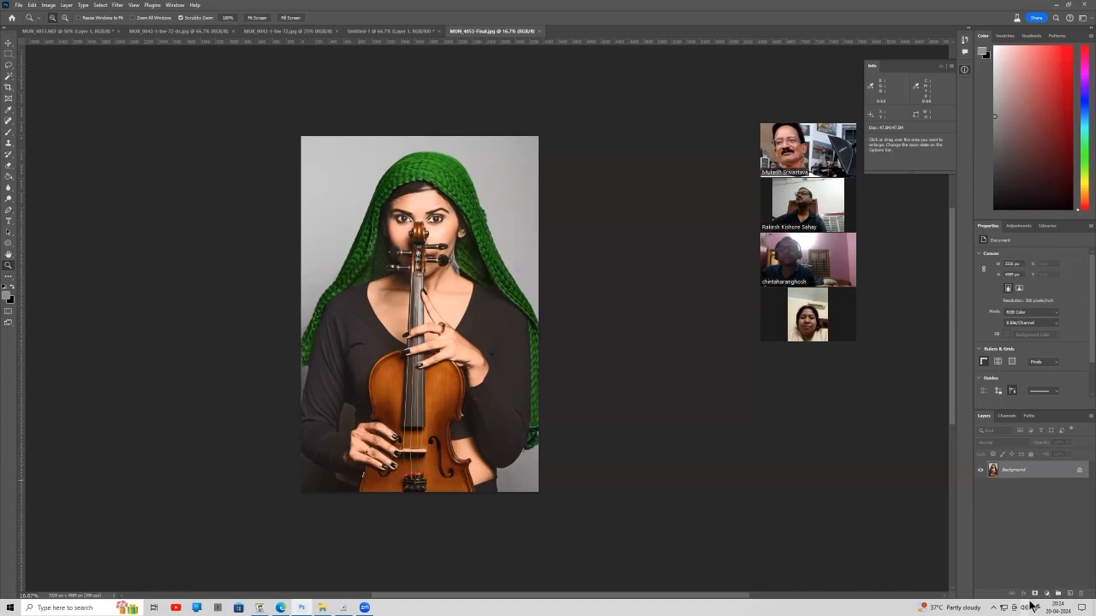
Add a Black & White adjustment layer to the violin portrait, keep Reds at 40 and raise Yellows to about 73.
click(1046, 593)
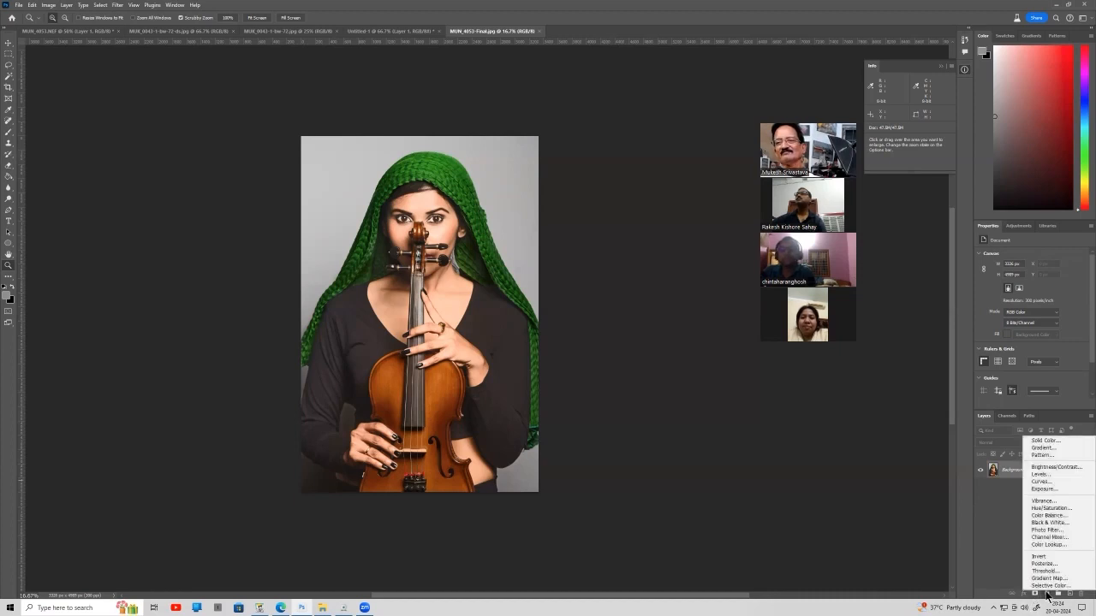
click(1046, 523)
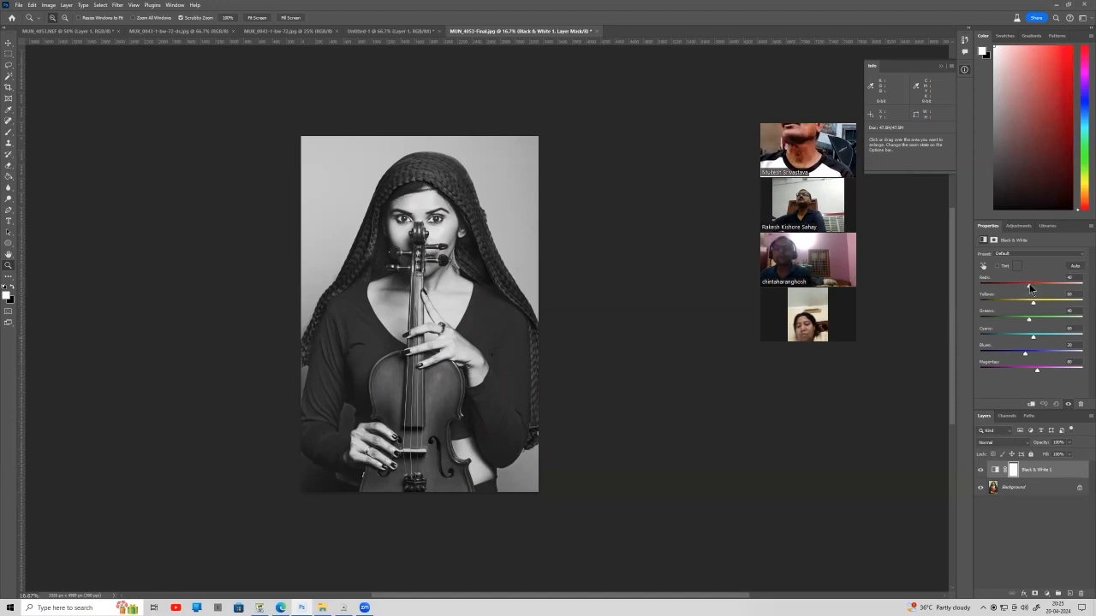
mouse_move(1030, 289)
mouse_down()
mouse_move(1006, 288)
mouse_move(1028, 286)
mouse_up()
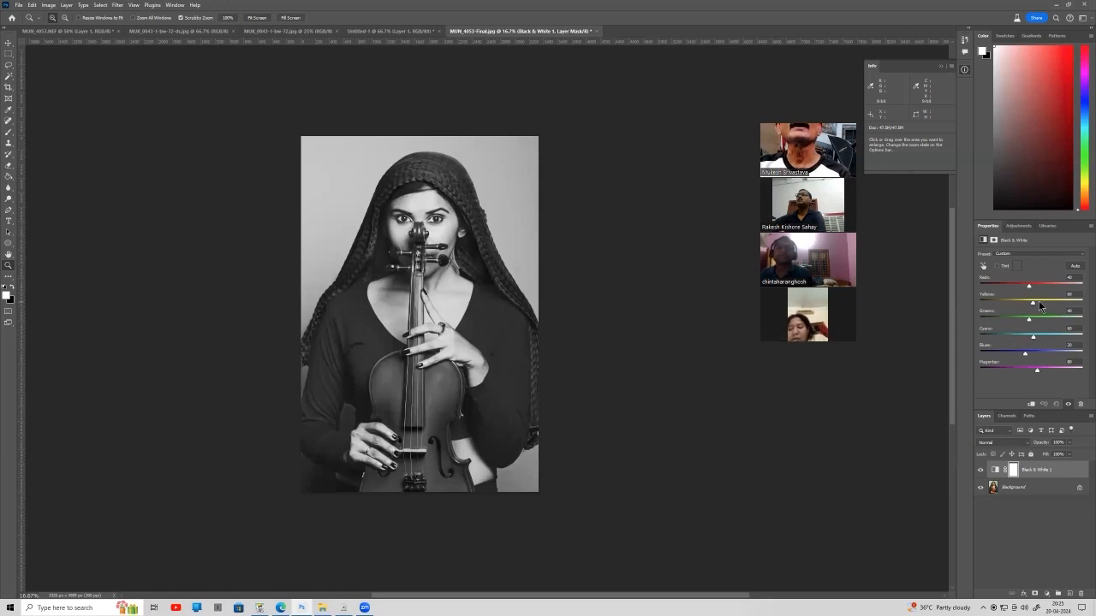
mouse_move(1038, 300)
mouse_down()
mouse_move(1058, 301)
mouse_move(1030, 303)
mouse_move(1042, 301)
mouse_up()
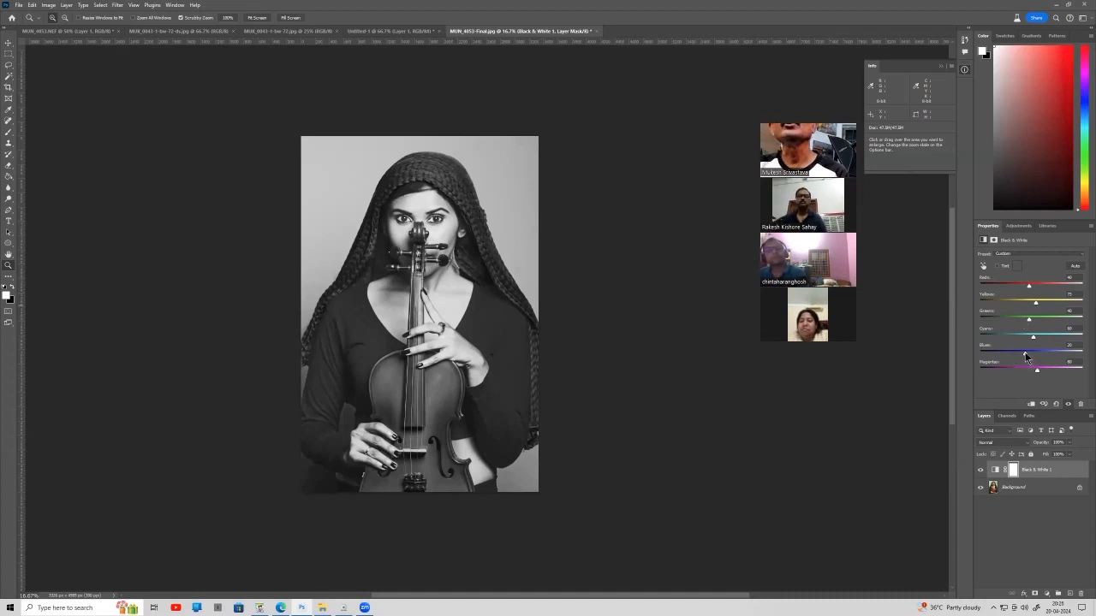
Set the Black & White layer's Blues to about 163, Magentas to 75 and Greens to about 96, and flatten the image.
drag(1026, 357, 1083, 353)
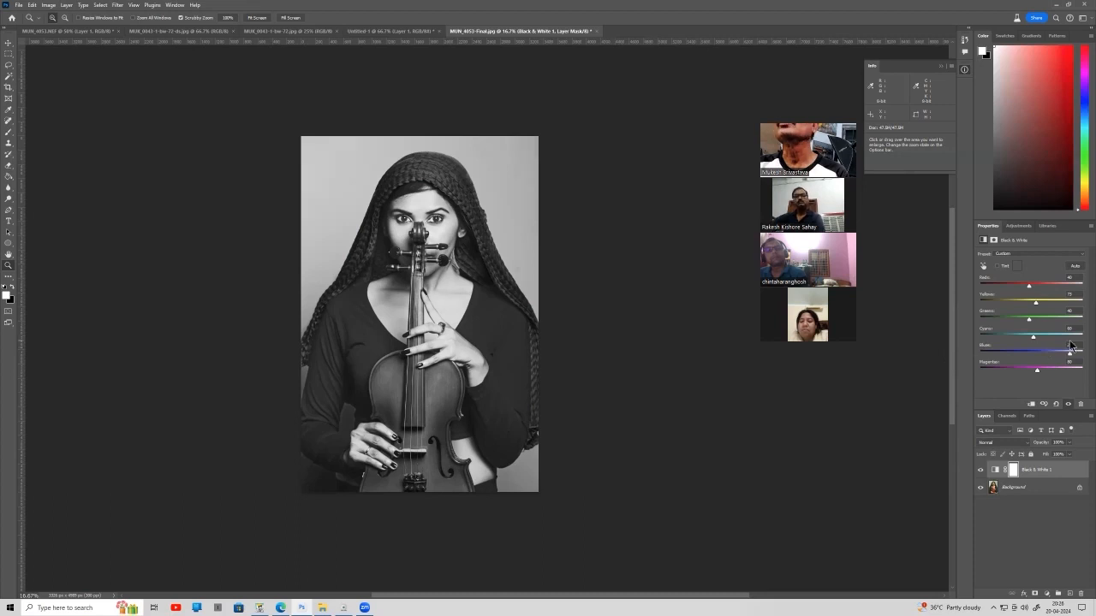
drag(1070, 345, 1053, 350)
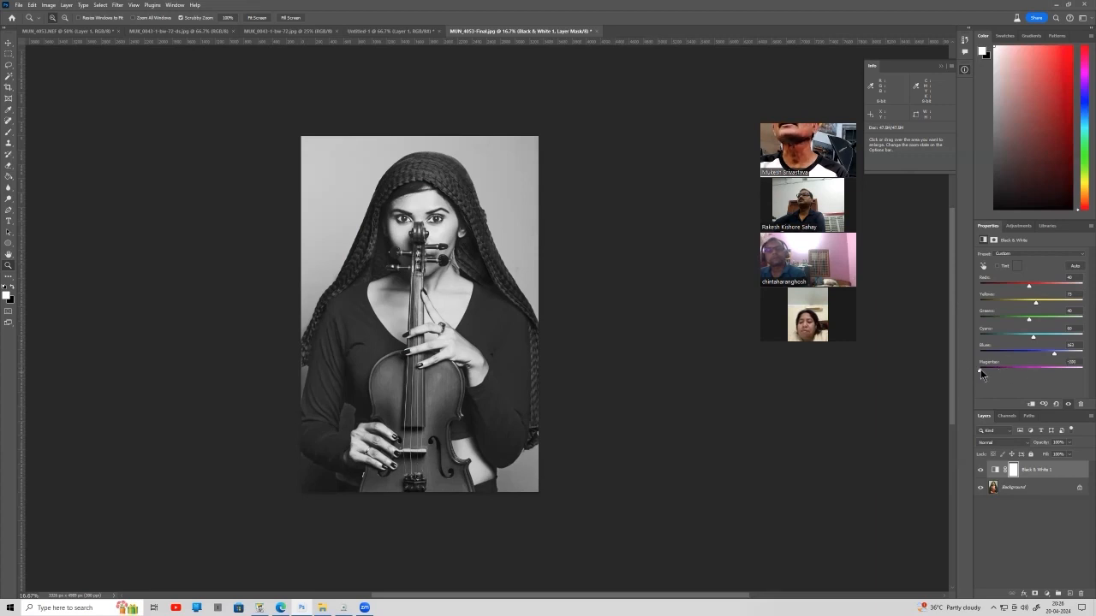
drag(1012, 368, 1037, 368)
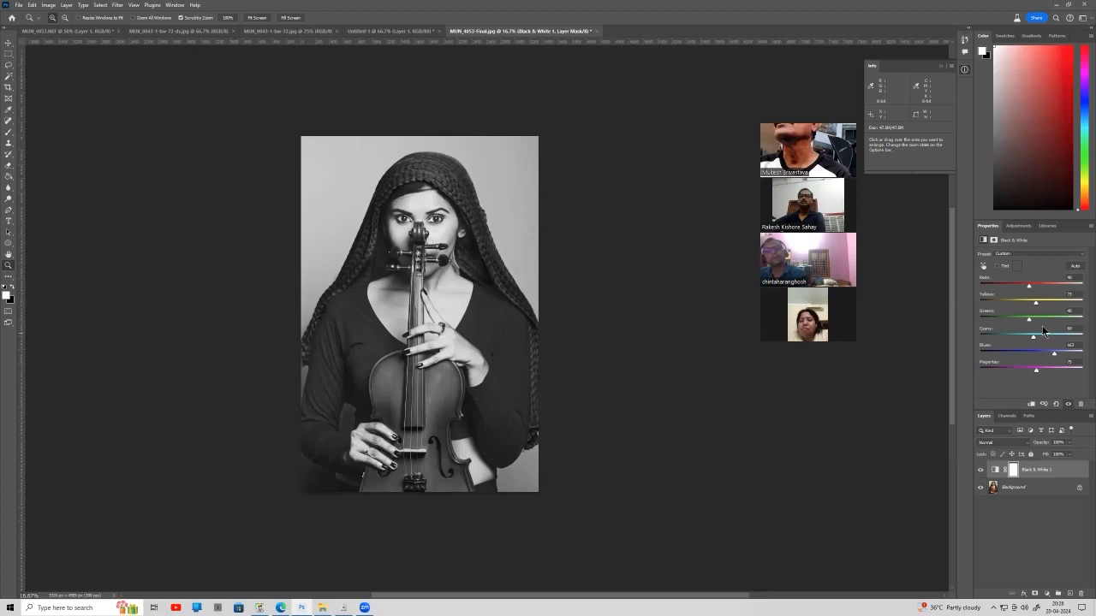
mouse_move(1029, 319)
mouse_down()
mouse_move(1065, 321)
mouse_move(999, 319)
mouse_move(1036, 312)
mouse_up()
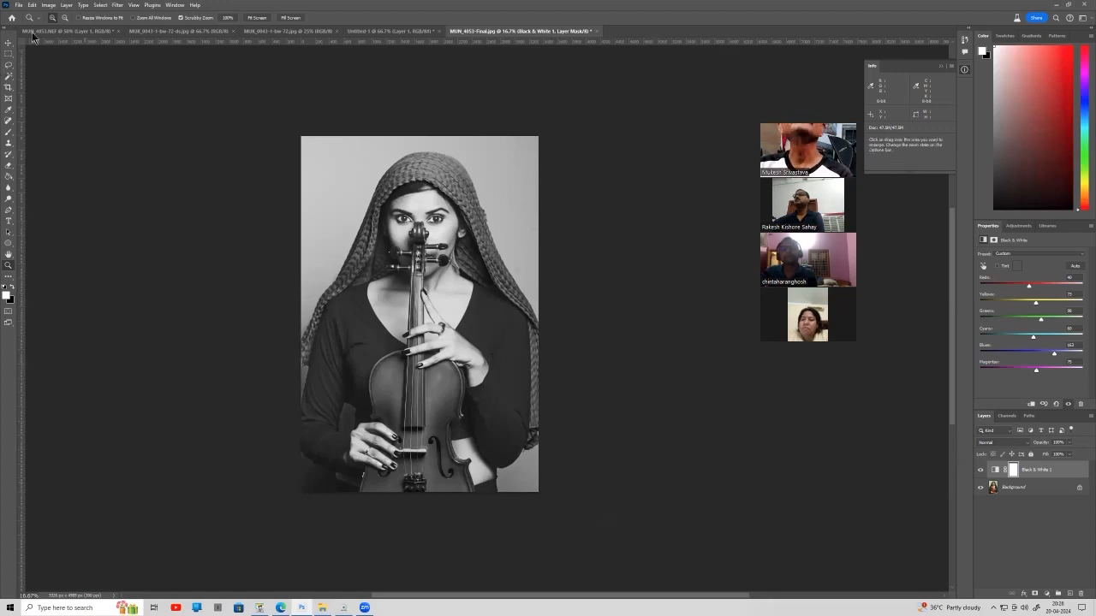
click(67, 5)
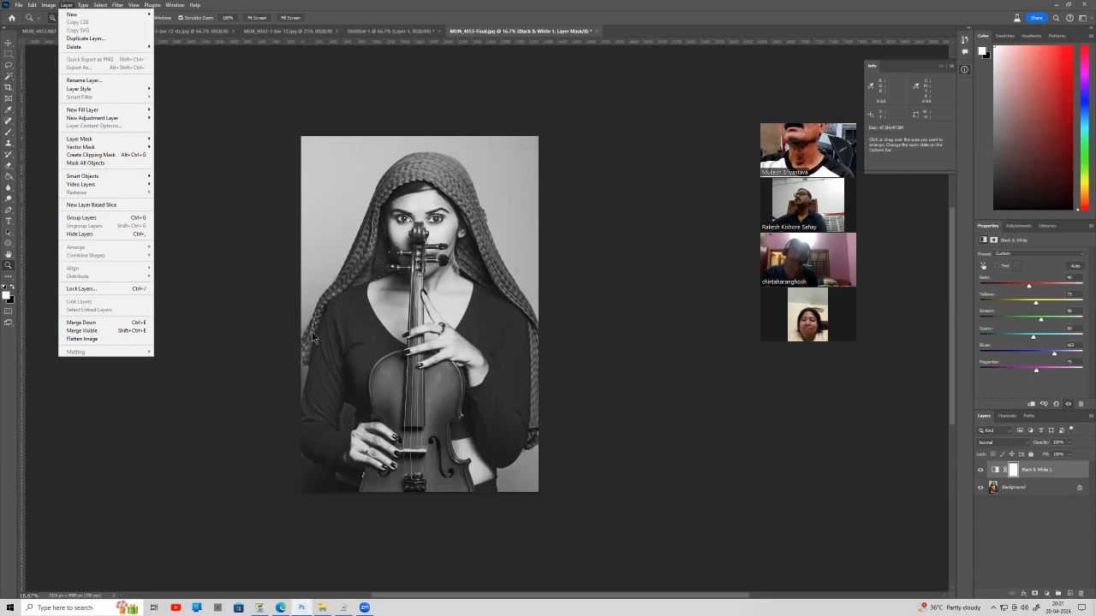
click(86, 339)
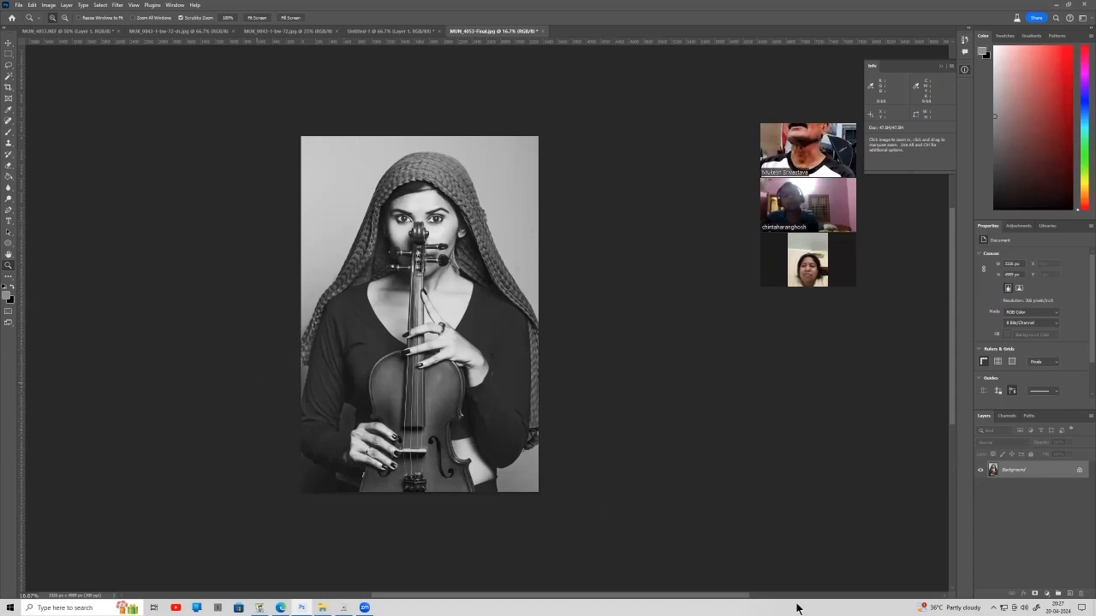
Add a Selective Color adjustment layer and set Black to about +5% for the Blacks.
click(1045, 593)
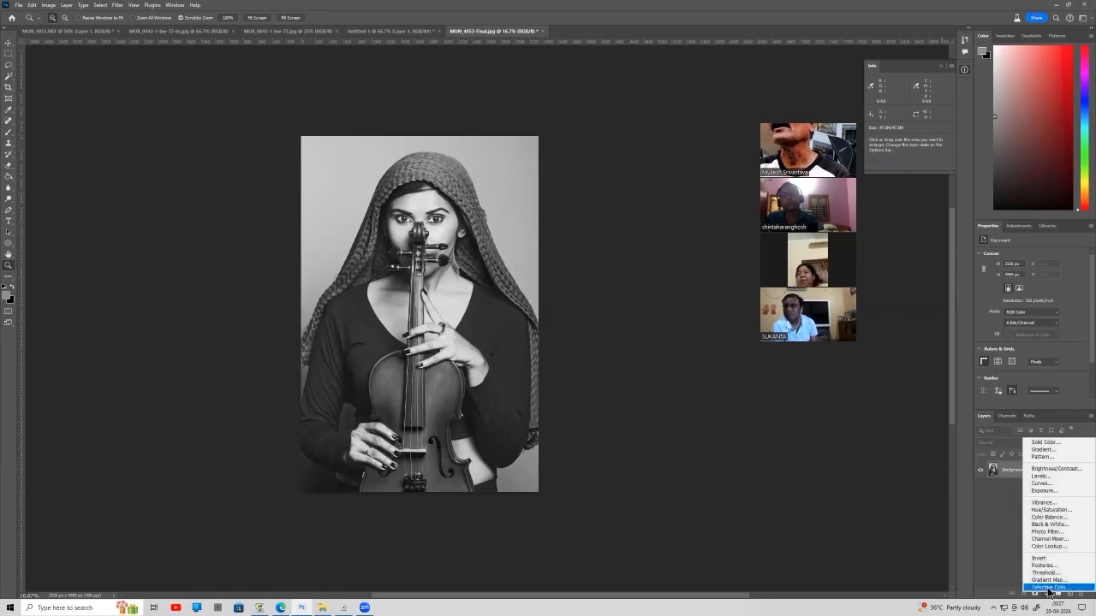
click(1048, 588)
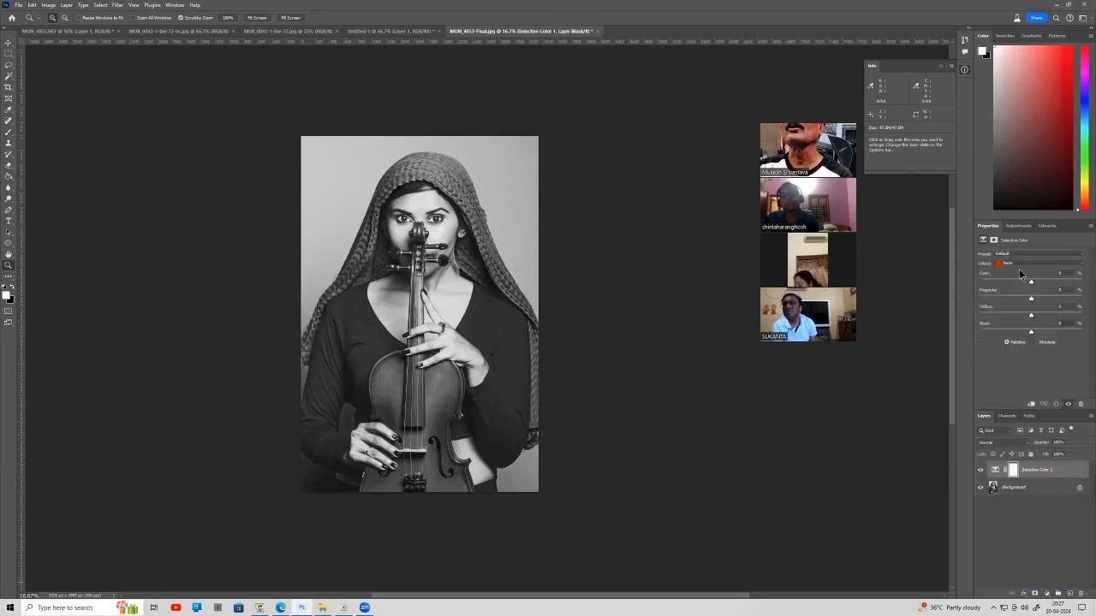
click(1010, 261)
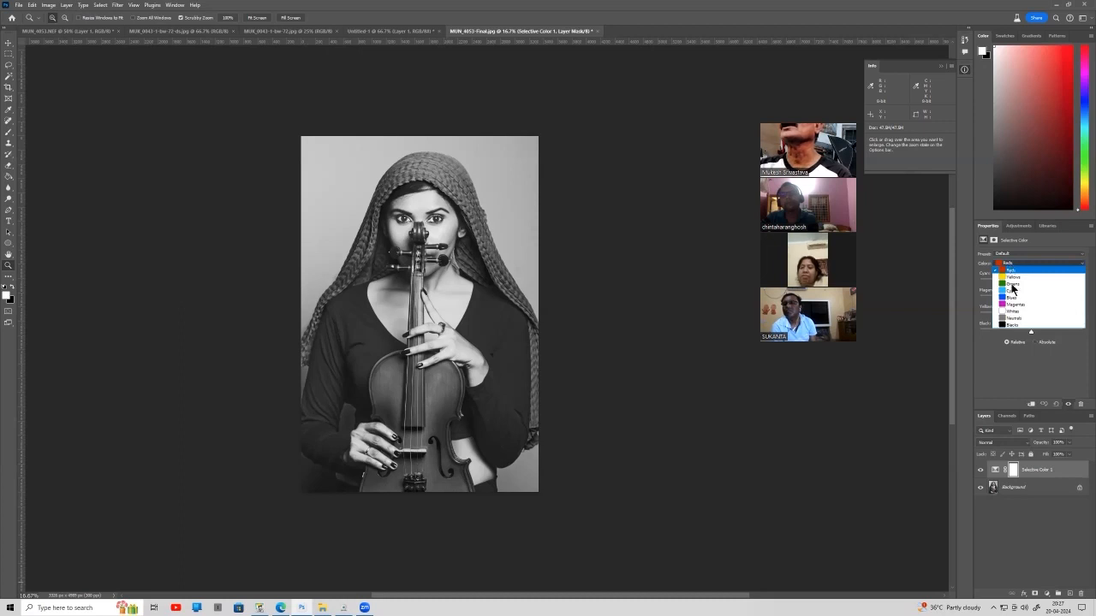
click(1013, 322)
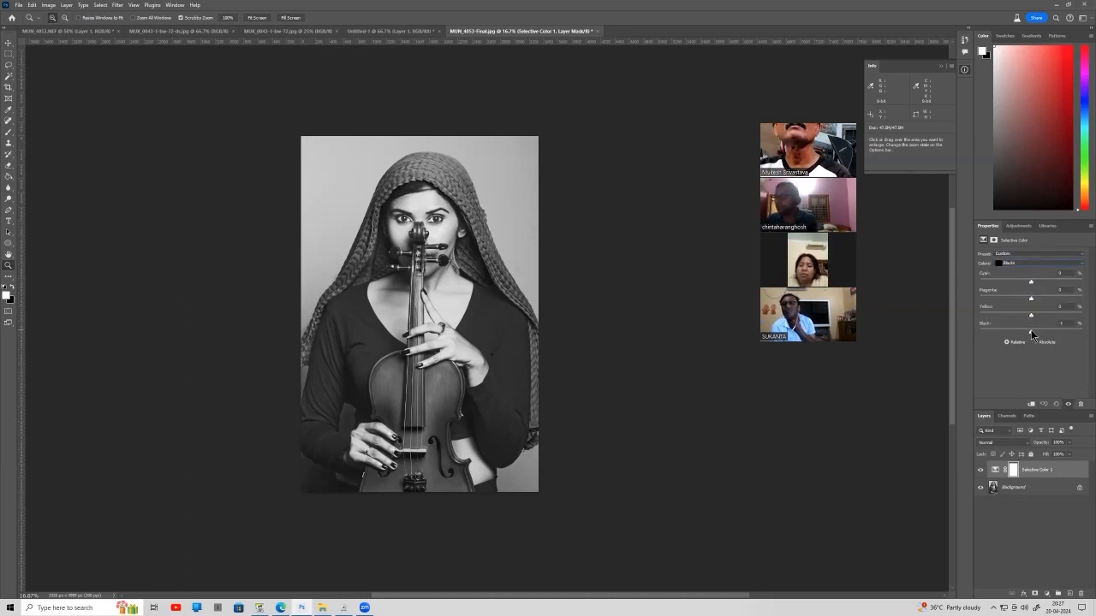
click(1036, 333)
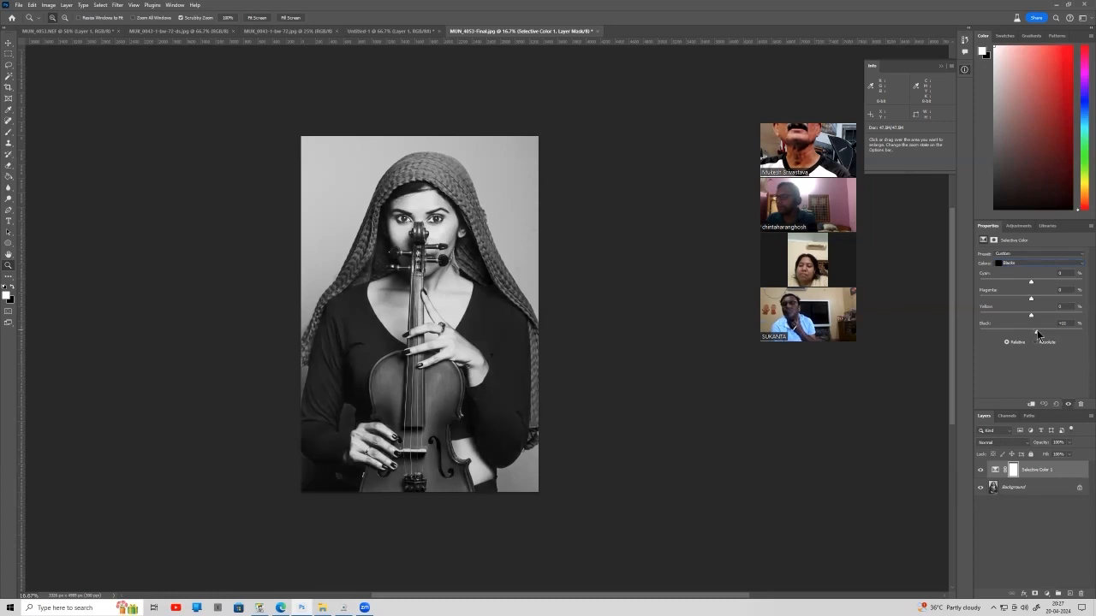
drag(1034, 333, 1030, 335)
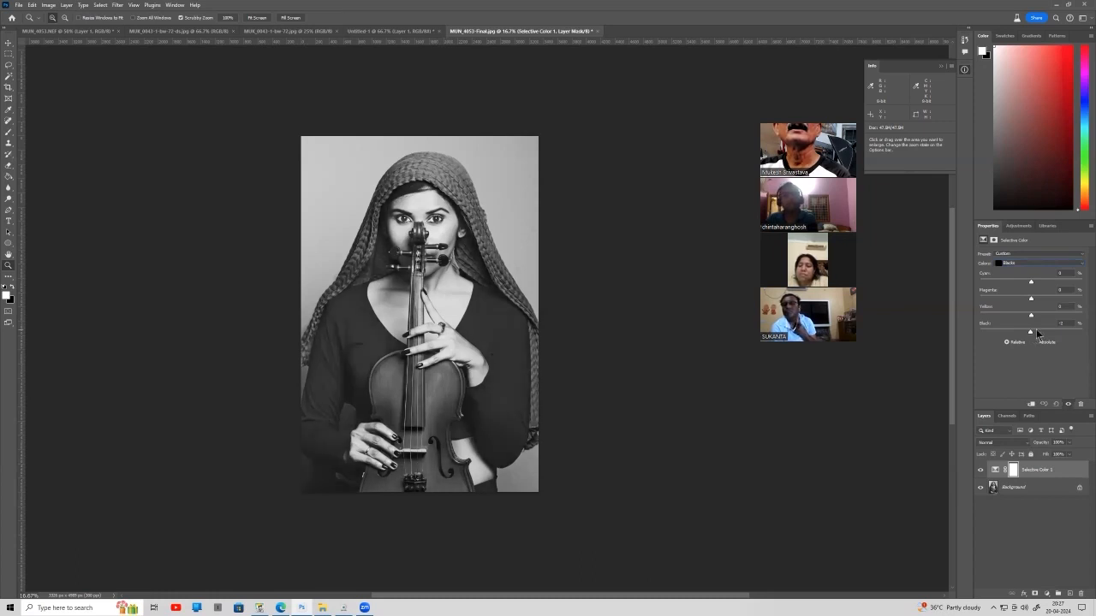
click(1035, 331)
drag(1034, 332, 1033, 331)
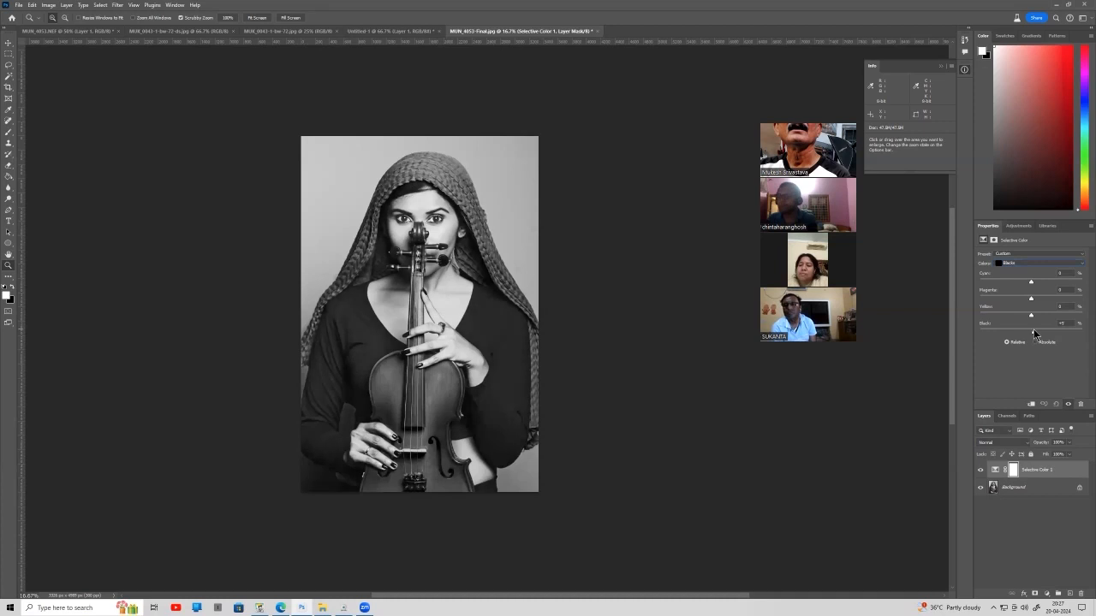
Compare the portrait with and without the Selective Color layer by toggling its visibility, and flatten the image with the adjustment visible.
click(981, 472)
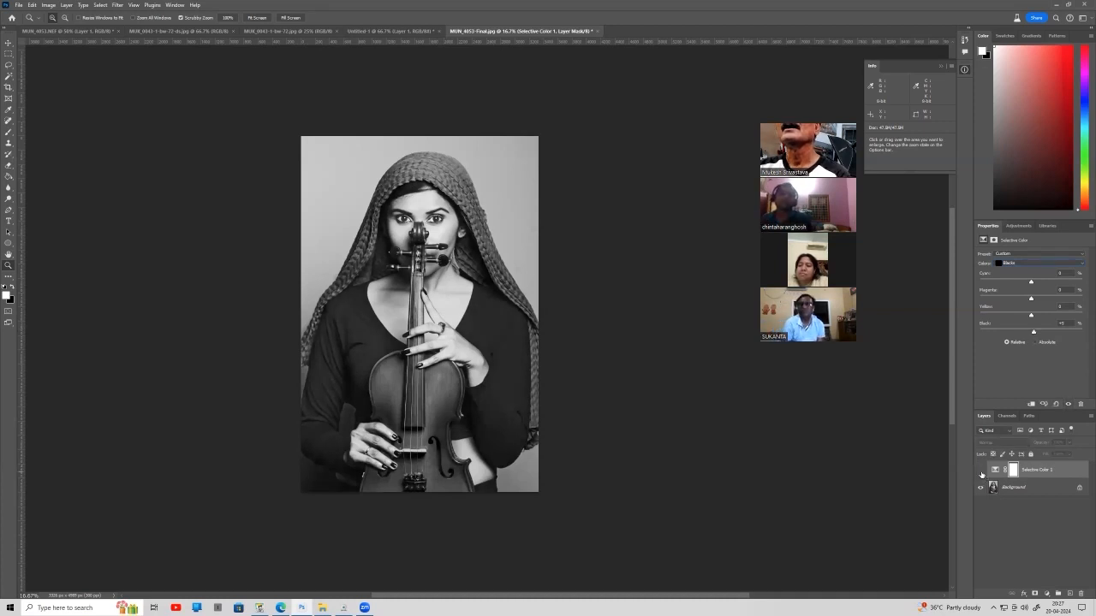
click(981, 471)
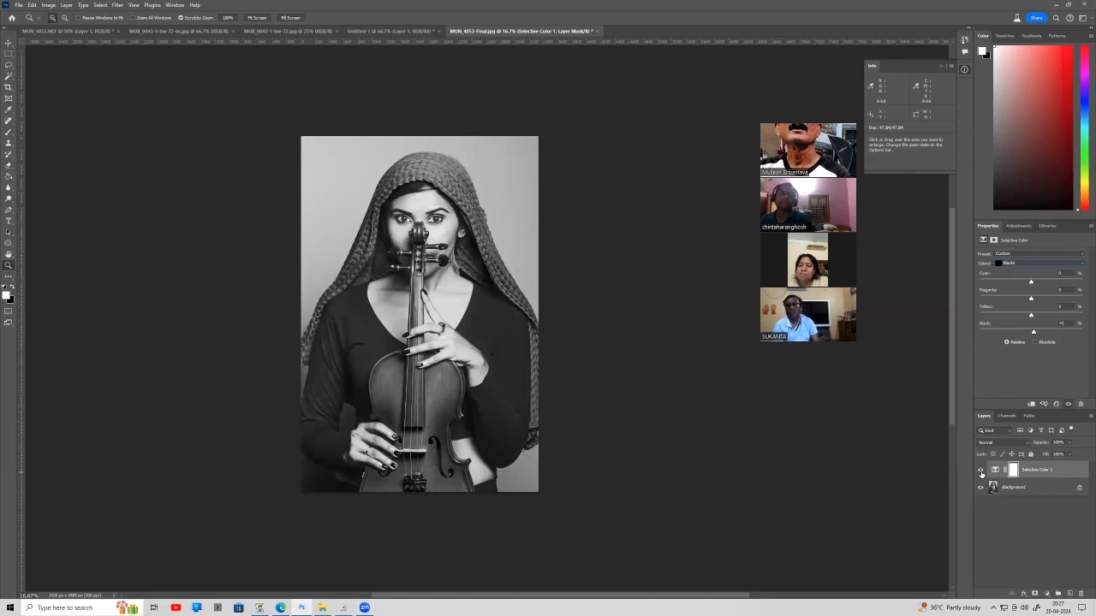
click(981, 472)
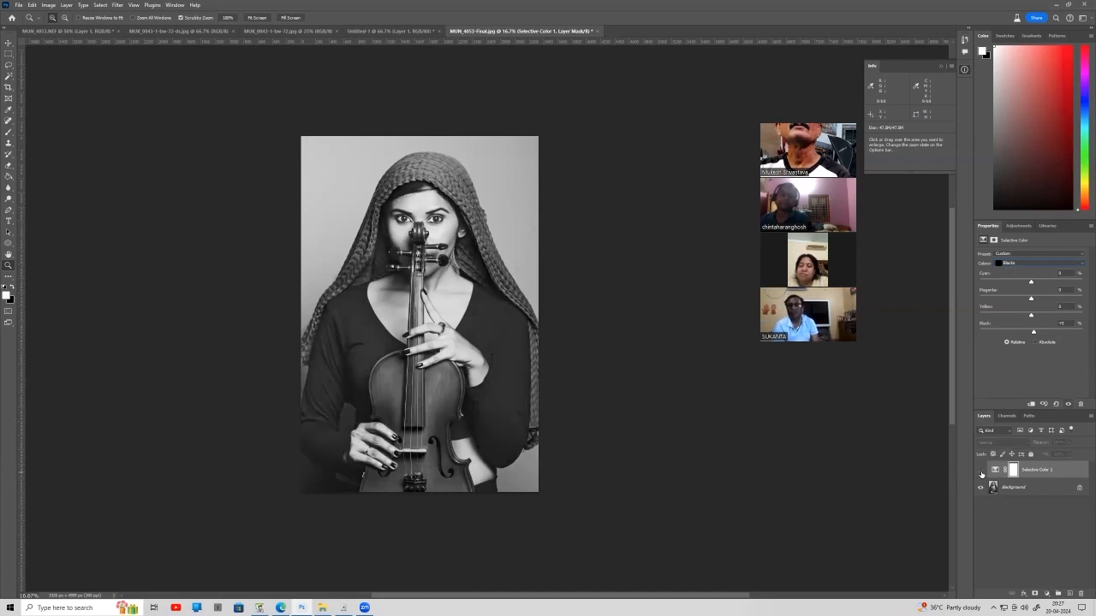
click(981, 471)
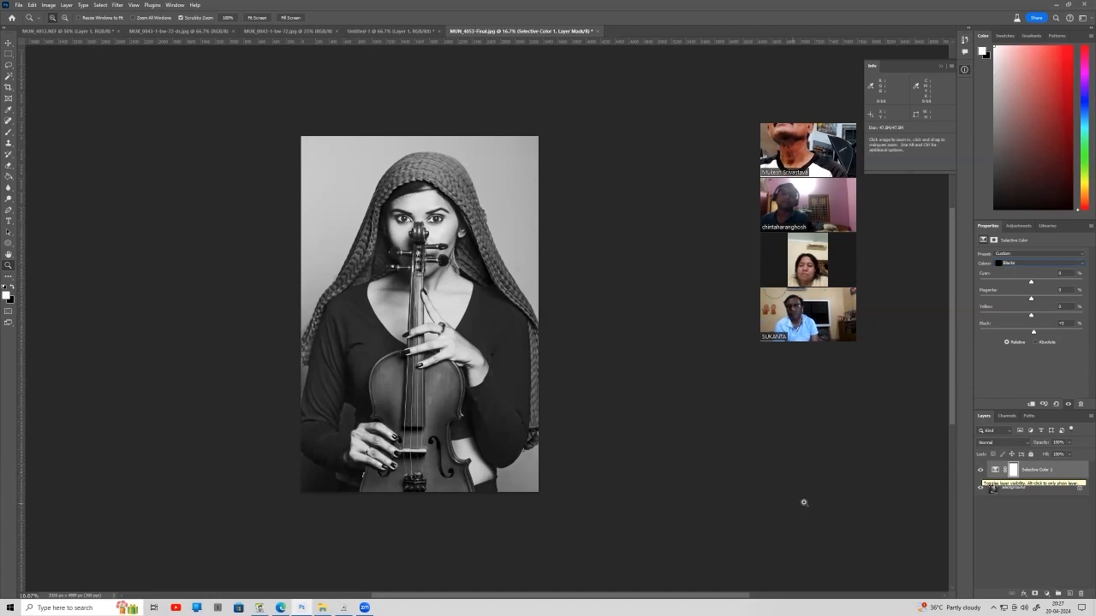
click(981, 470)
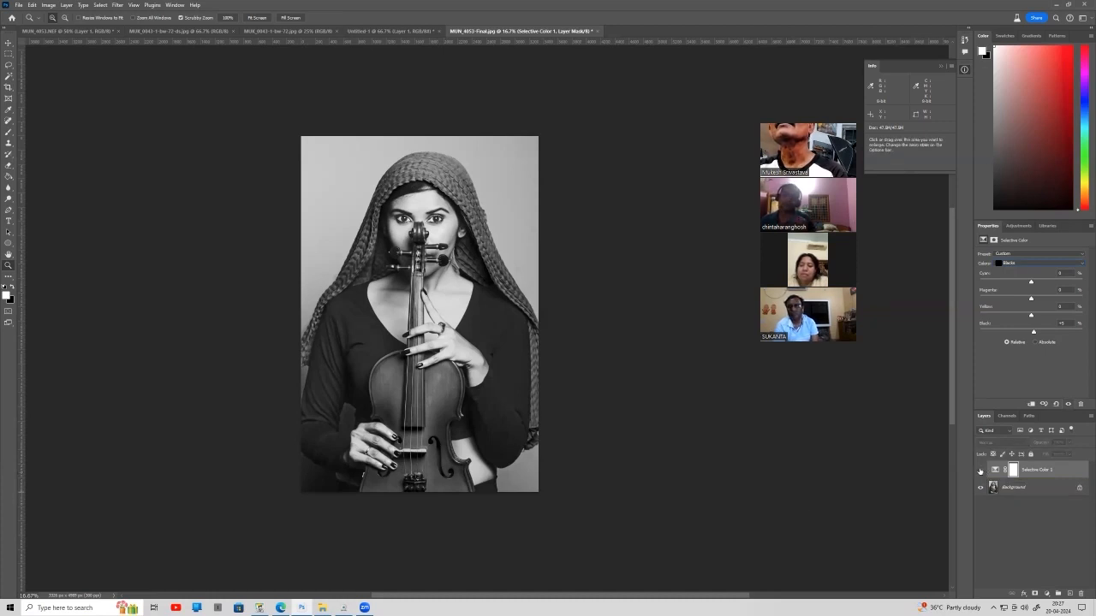
click(981, 470)
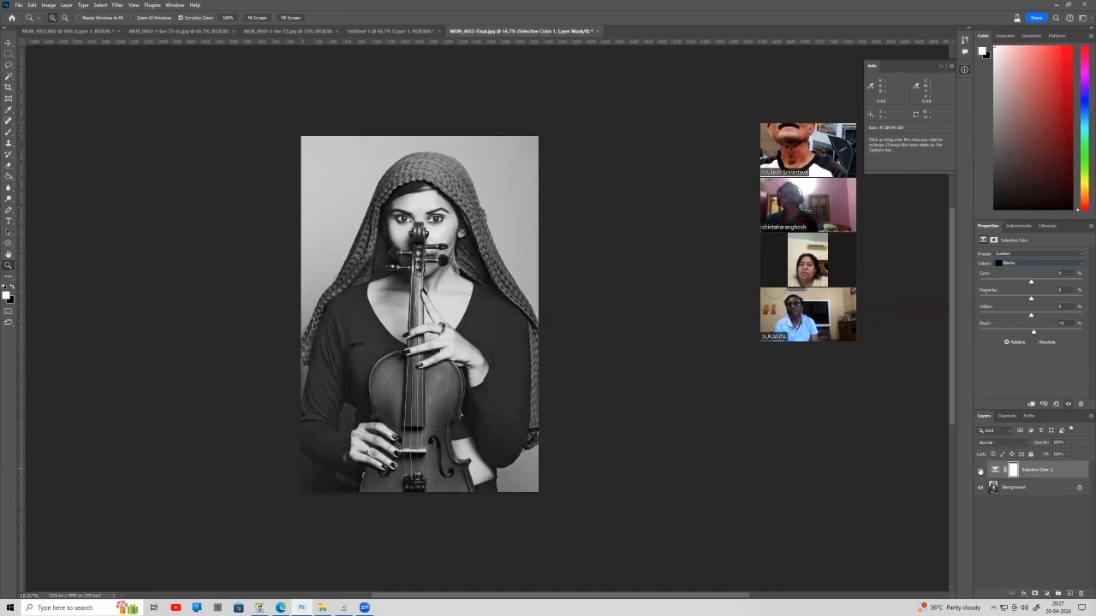
click(67, 5)
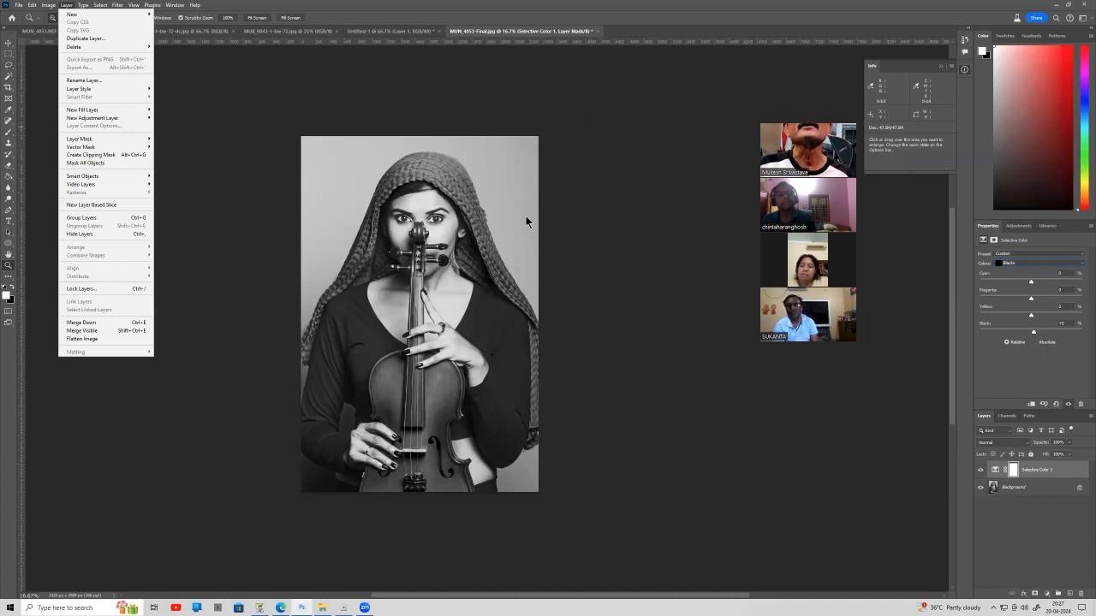
click(95, 340)
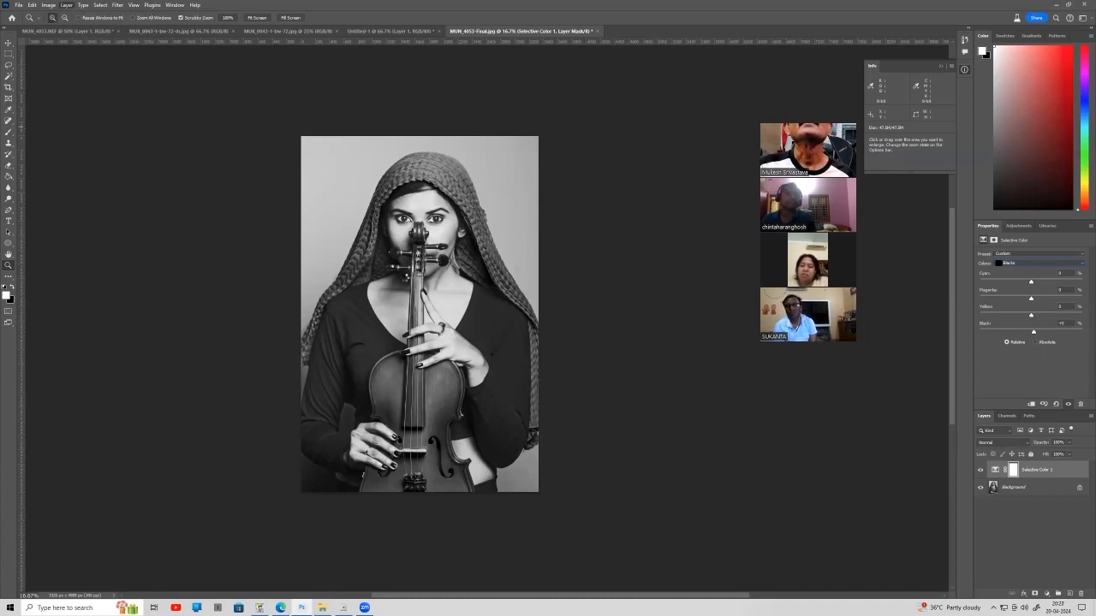
Remove the spots and smudges from the grey background beside the scarf on the image's right side with the Spot Healing Brush.
click(531, 238)
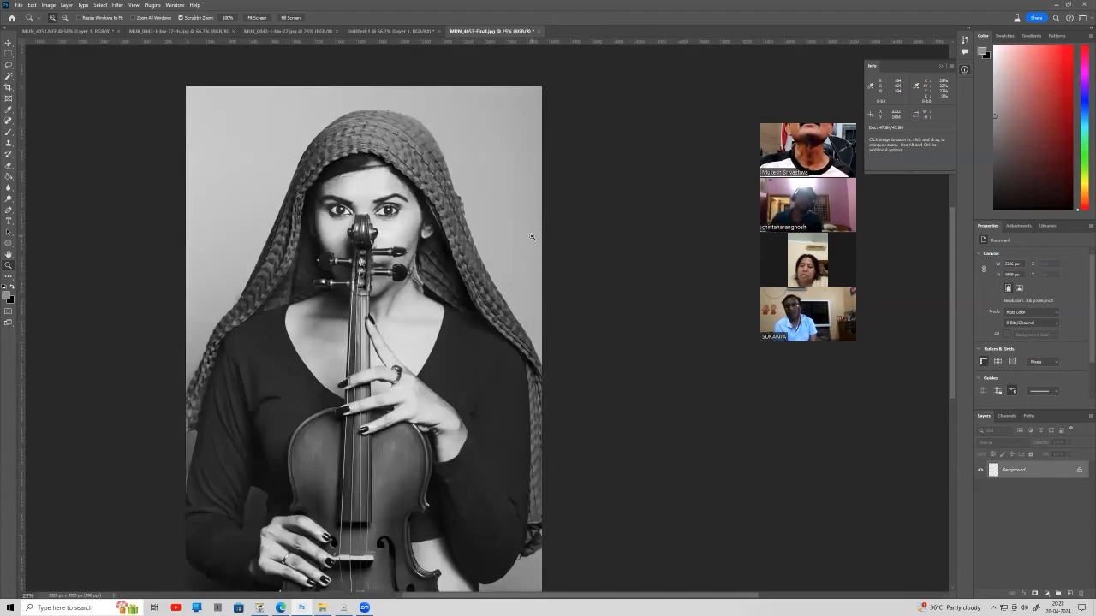
click(532, 237)
click(532, 237)
click(532, 237)
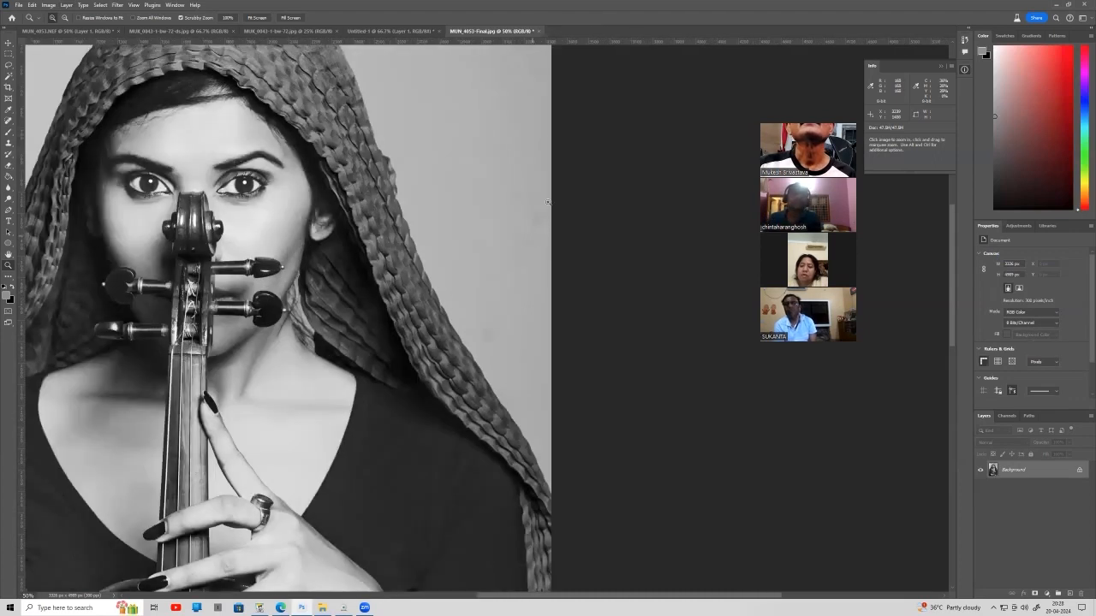
click(10, 121)
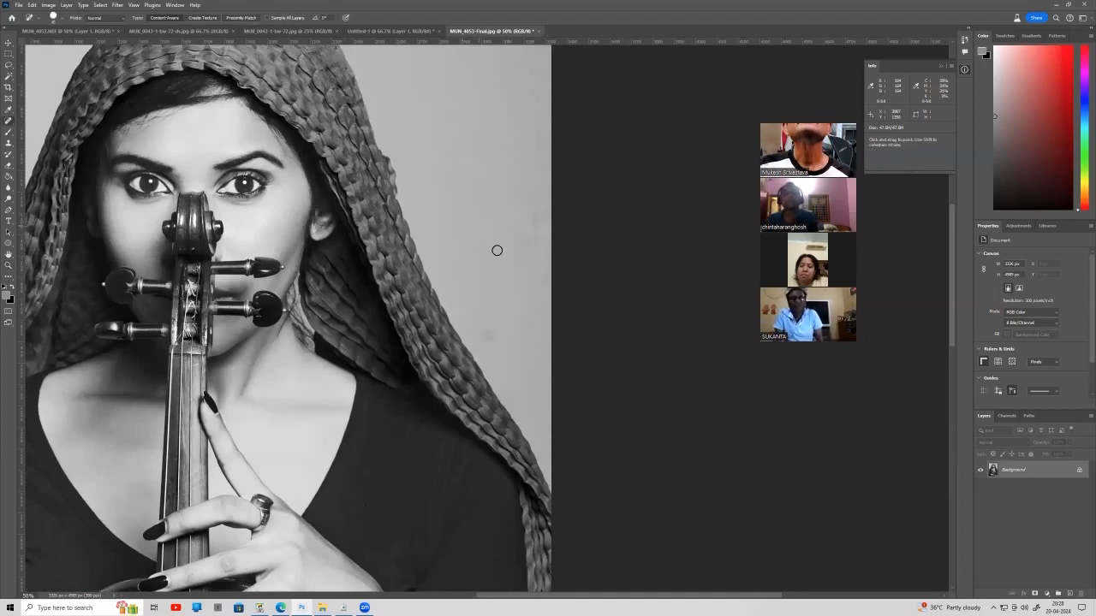
key(bracketright)
key(bracketright)
click(535, 222)
click(530, 190)
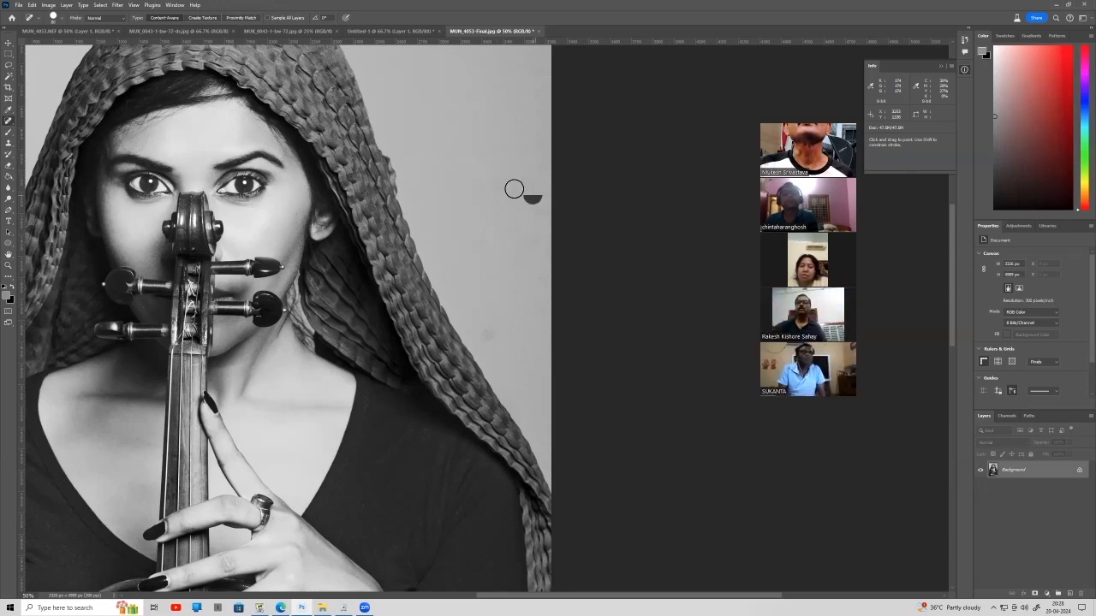
click(533, 244)
click(533, 214)
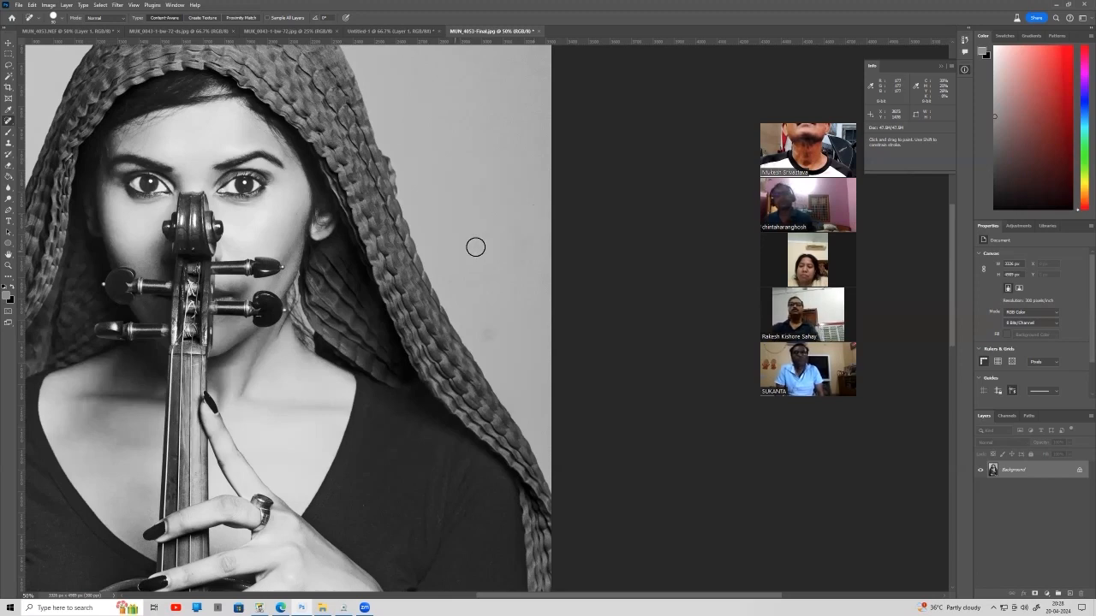
click(537, 218)
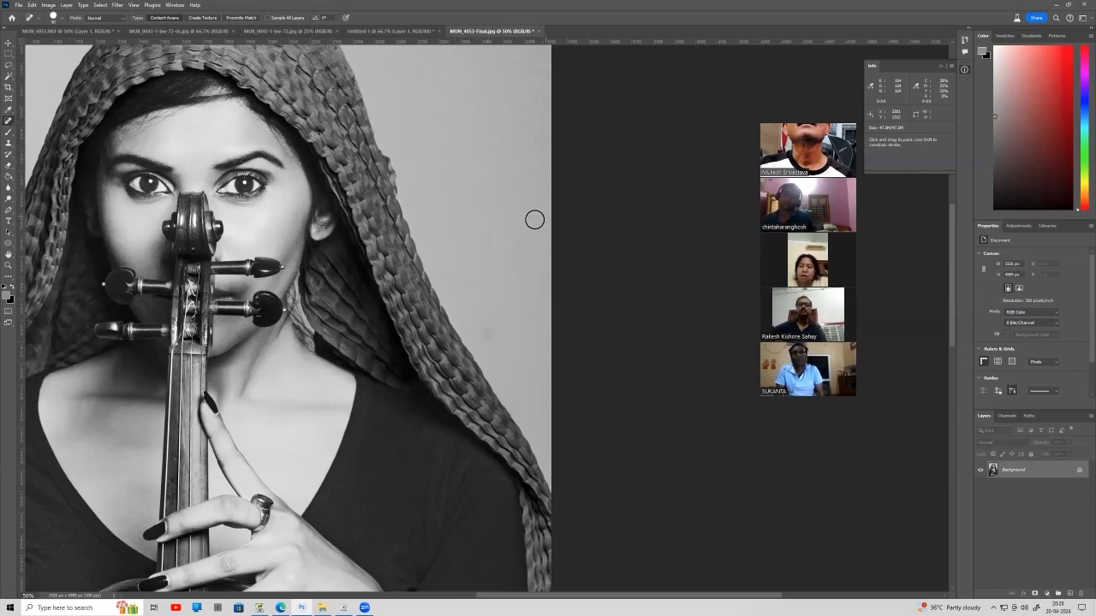
click(484, 326)
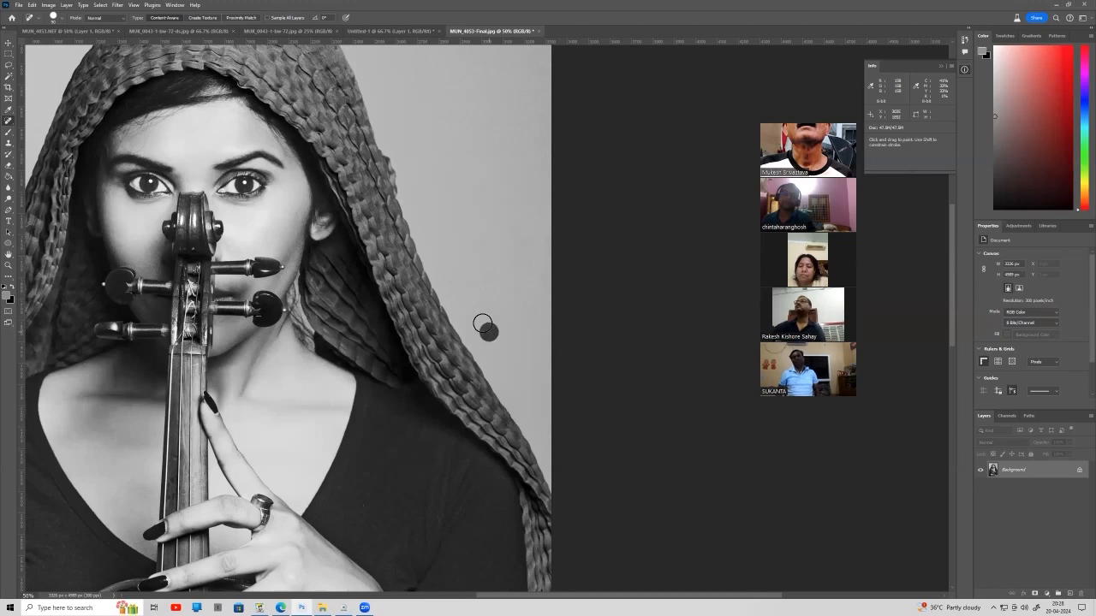
Inspect the scarf's left edge at 100% and duplicate the Background layer.
key(space)
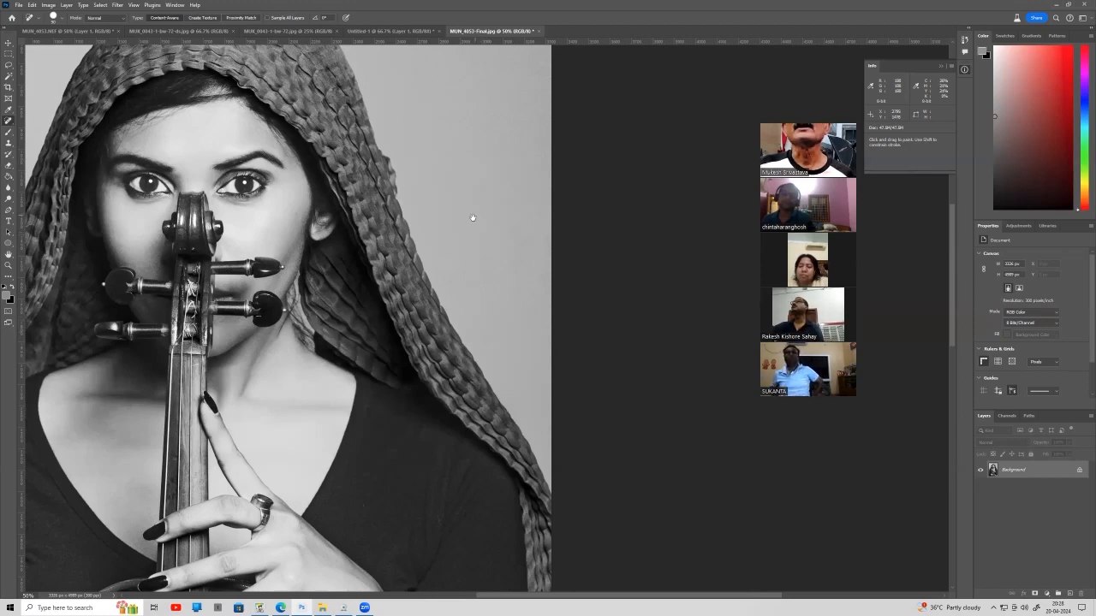
key(space)
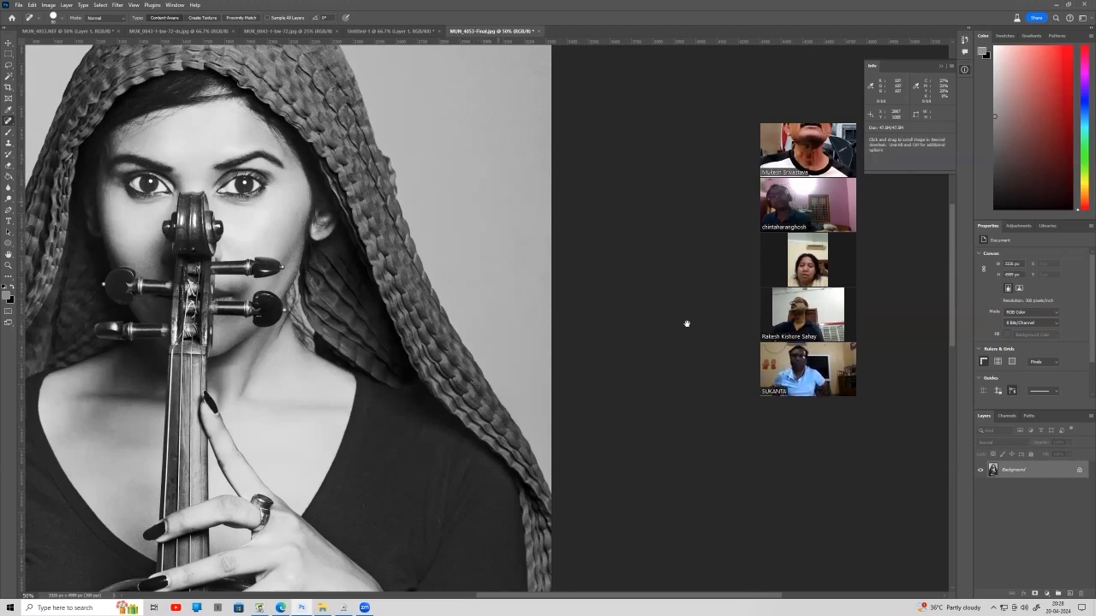
drag(686, 324, 739, 340)
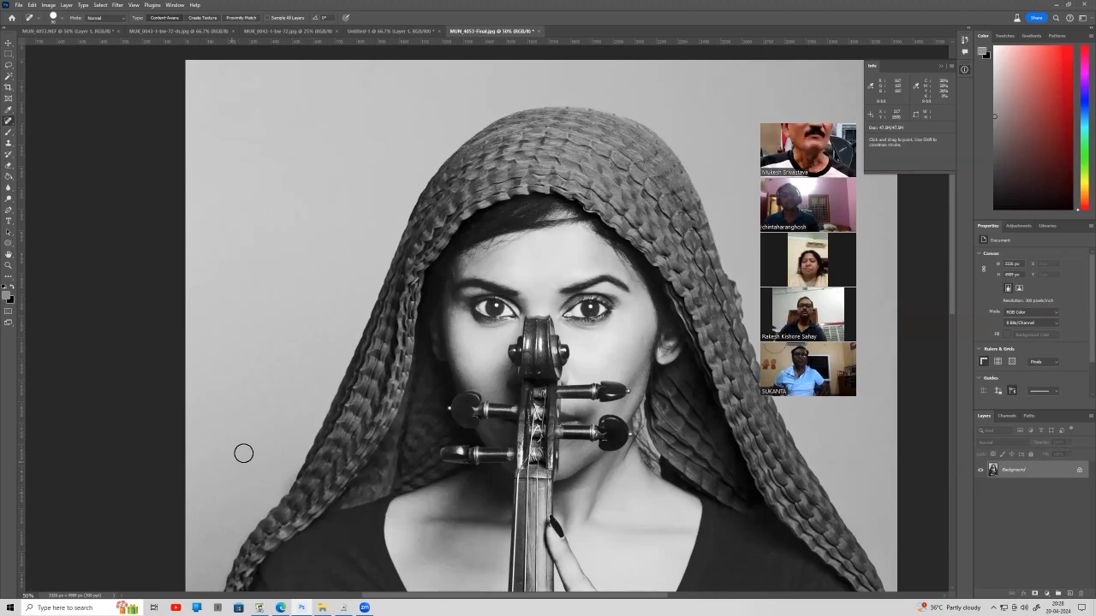
key(z)
click(266, 474)
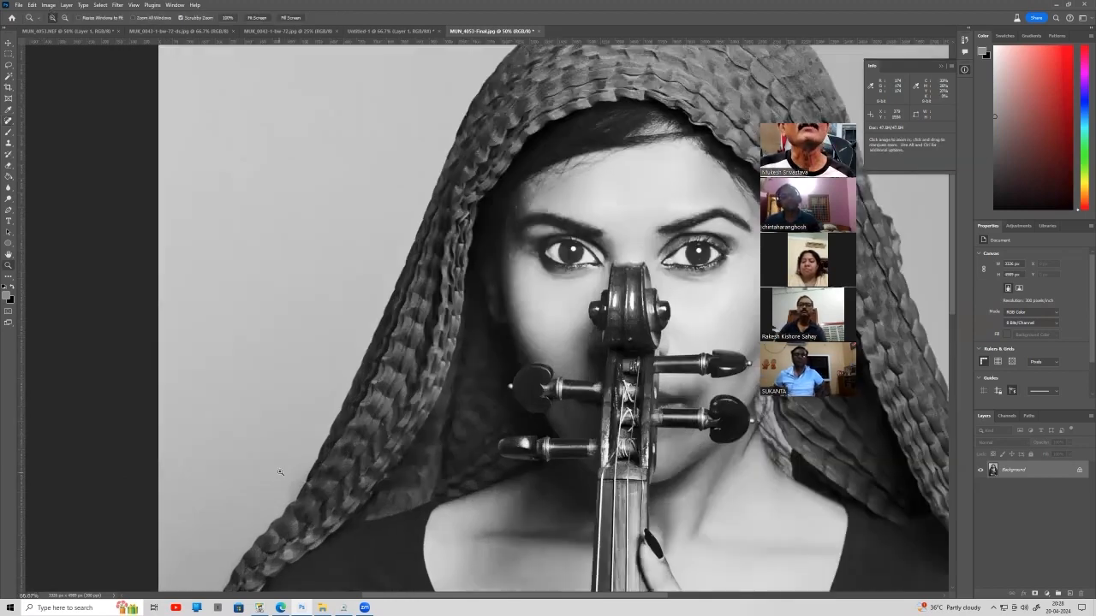
click(277, 473)
key(j)
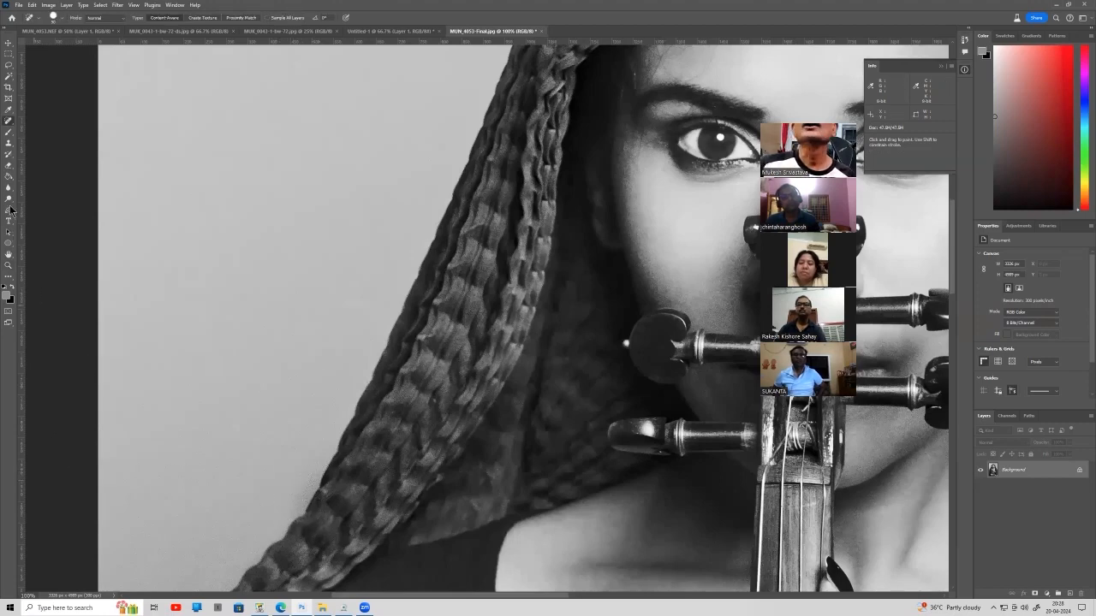
drag(1050, 473, 1068, 592)
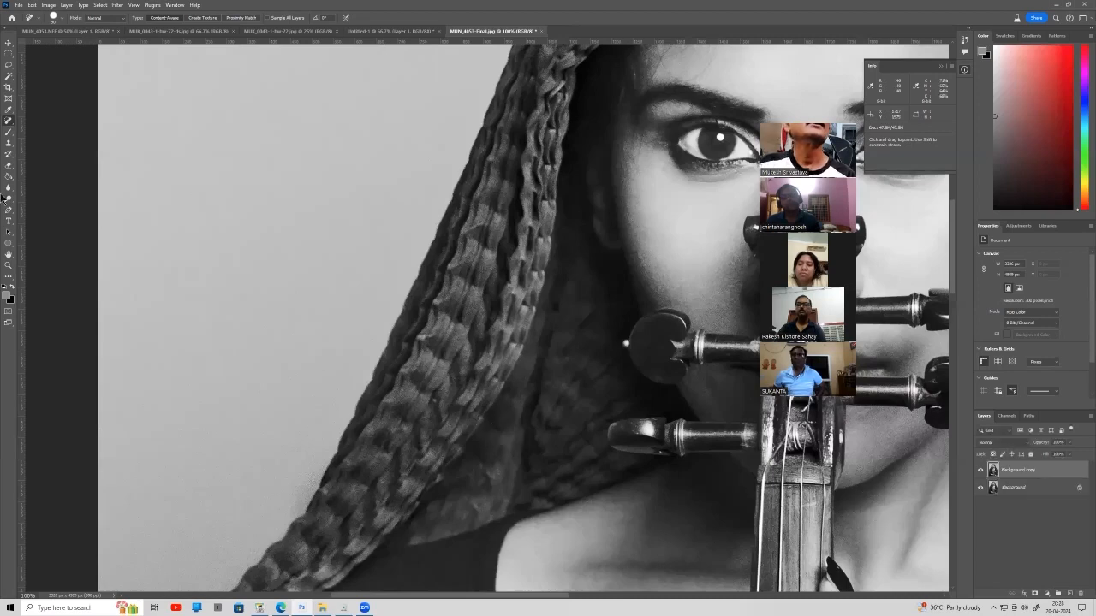
Clone clean grey background over the smudges along the scarf's lower left edge, using the Clone Stamp with a small brush.
click(8, 143)
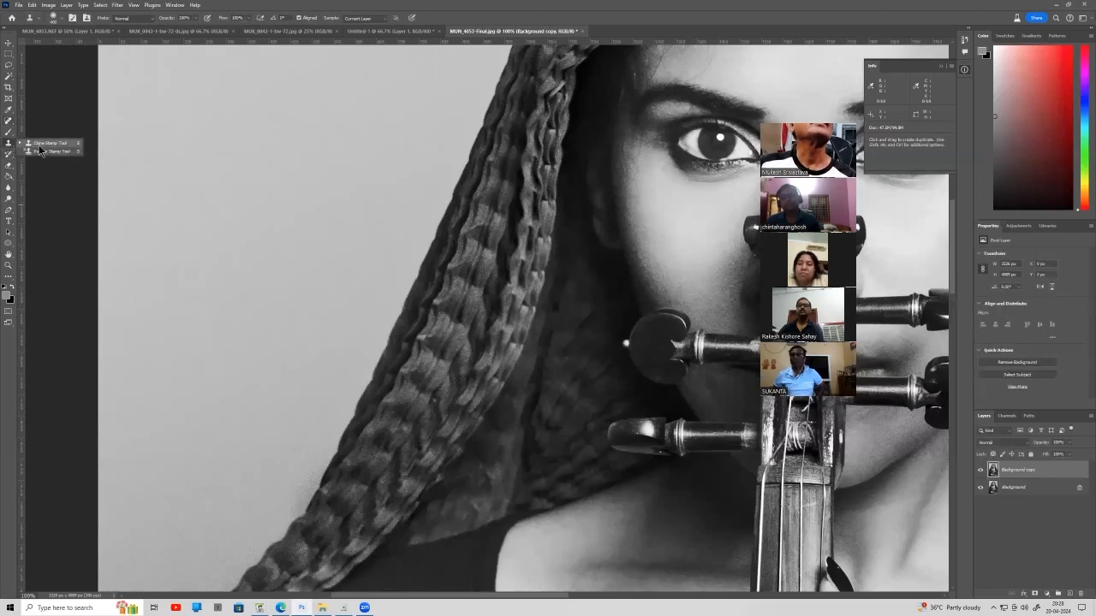
click(39, 144)
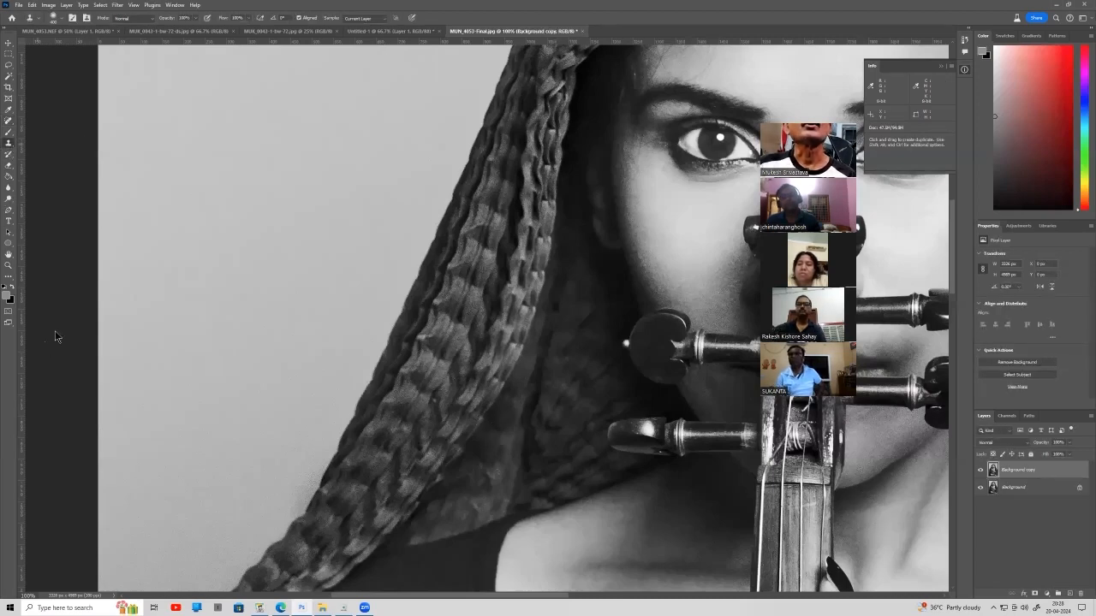
key(bracketleft)
key(bracketleft)
key(bracketleft)
key(bracketleft)
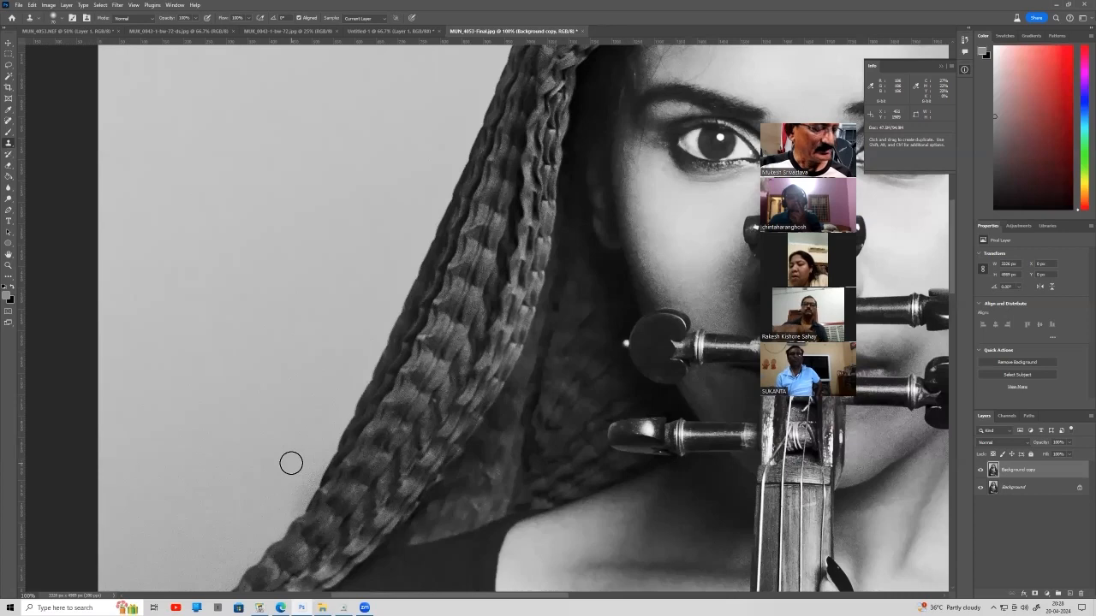
key(j)
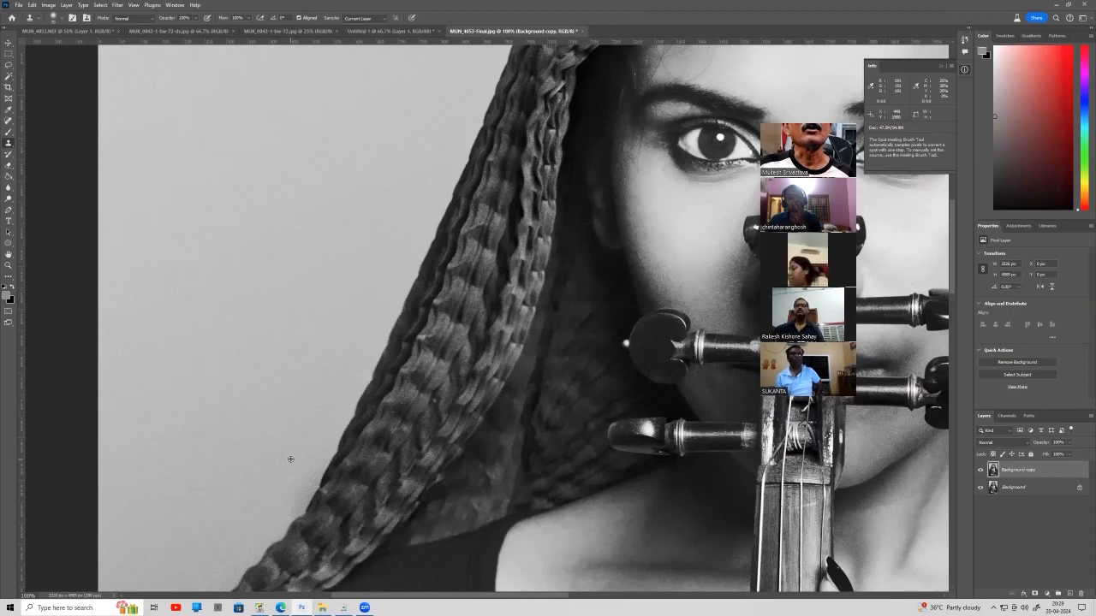
alt+click(291, 459)
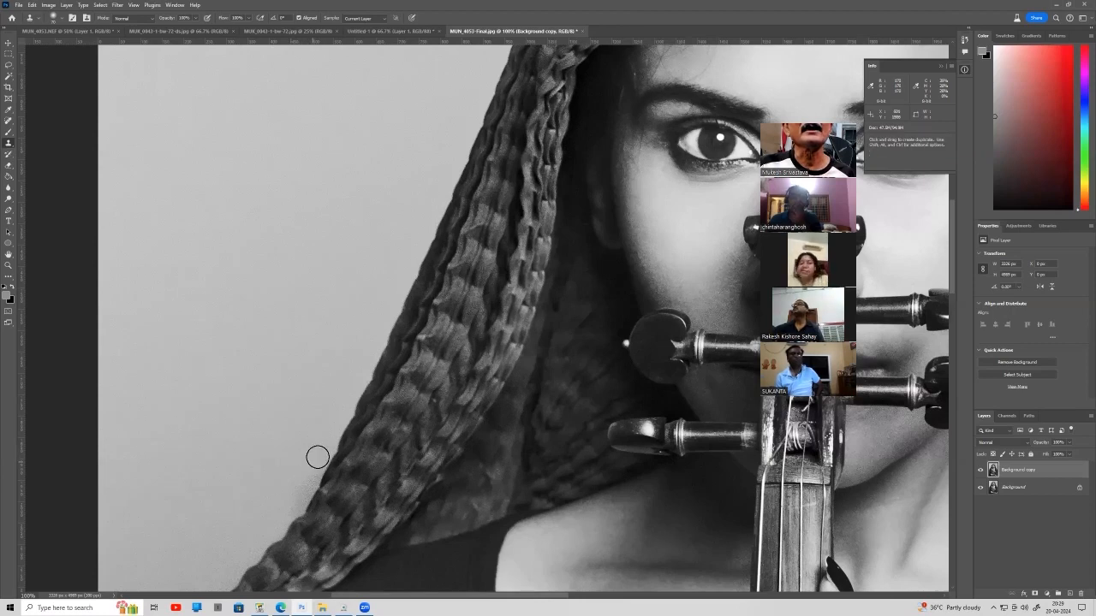
mouse_move(313, 466)
mouse_down()
mouse_move(293, 503)
mouse_move(320, 448)
mouse_up()
alt+click(303, 457)
drag(290, 485, 284, 501)
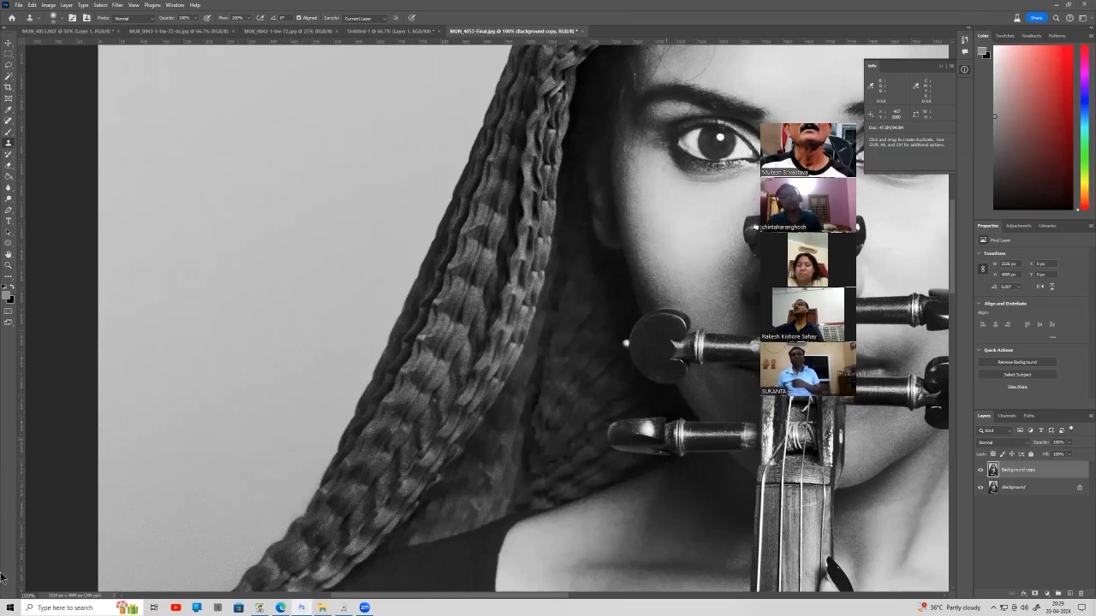
Add a white layer mask to the duplicated layer and ready a smaller black brush for the scarf edge.
click(1035, 594)
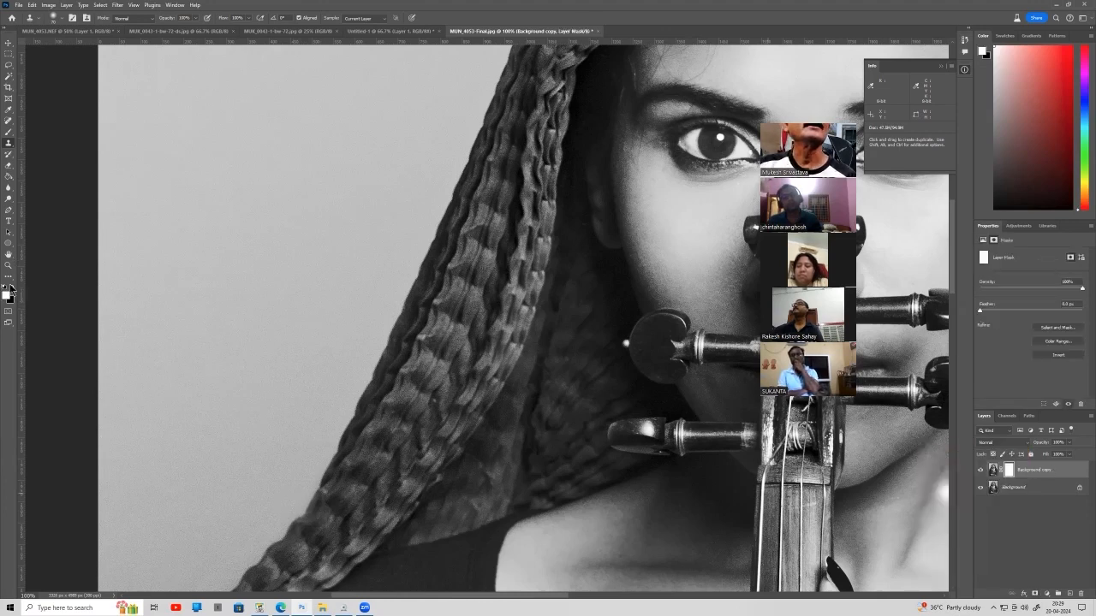
key(x)
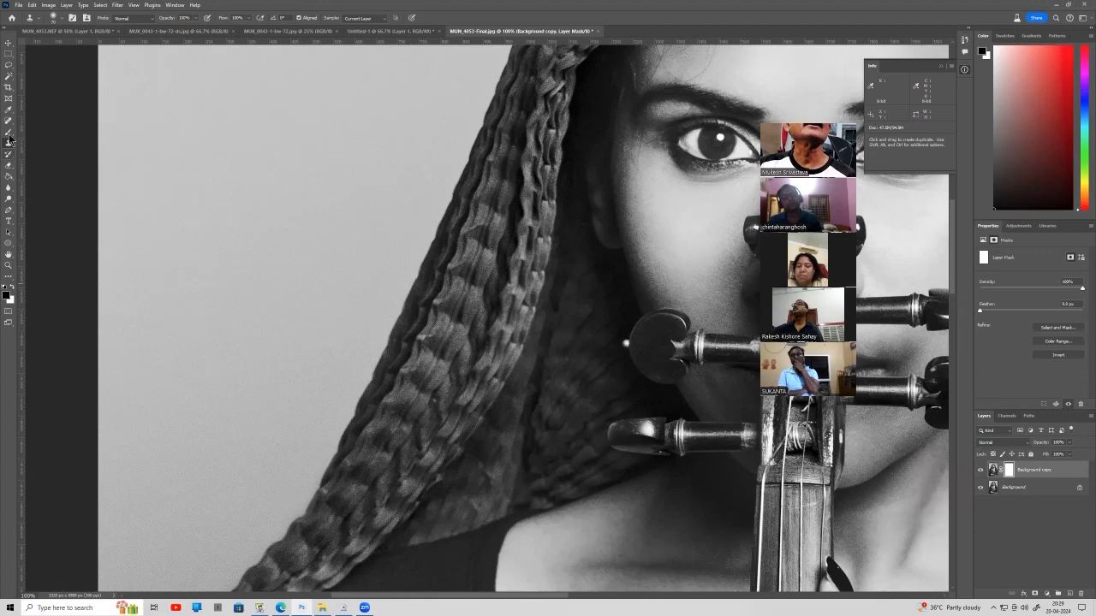
click(11, 133)
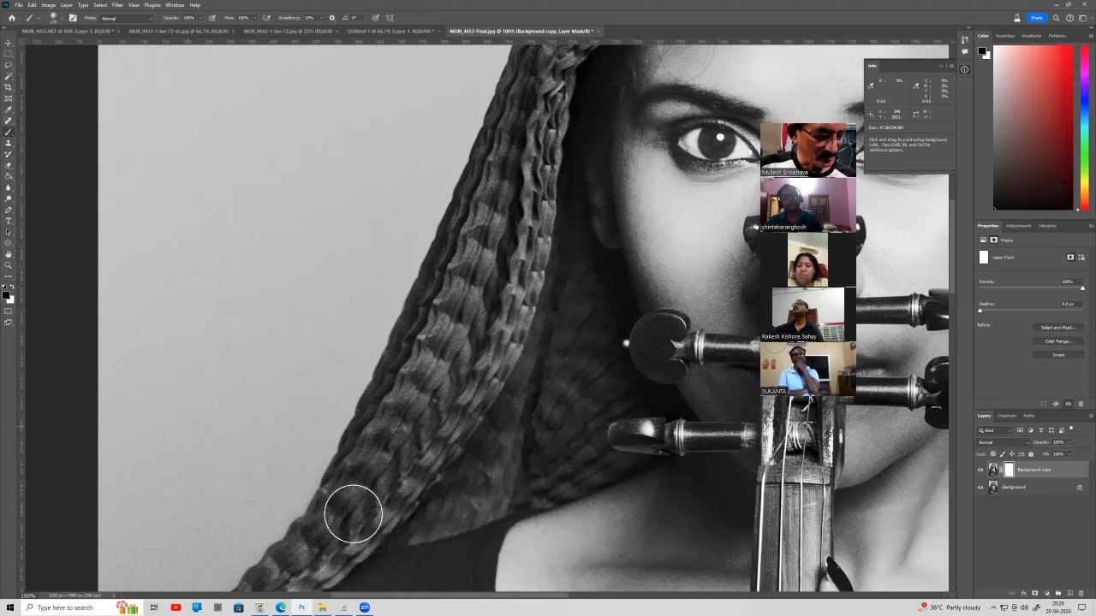
key(bracketleft)
key(bracketleft)
key(bracketleft)
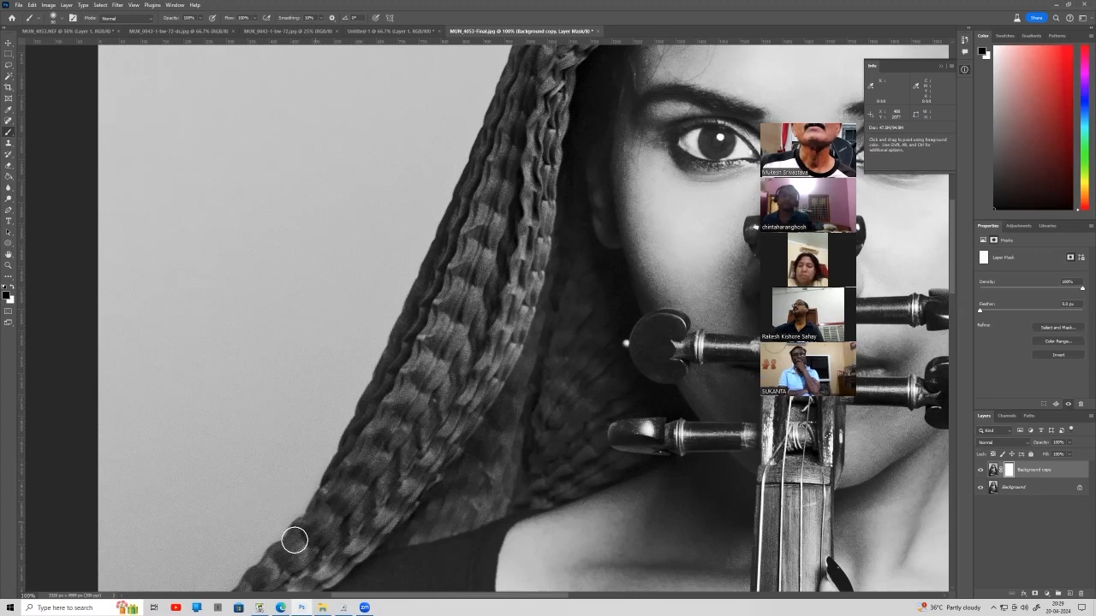
Compare the scarf edge with and without the cloned layer by toggling its visibility, leaving the layer visible.
click(980, 471)
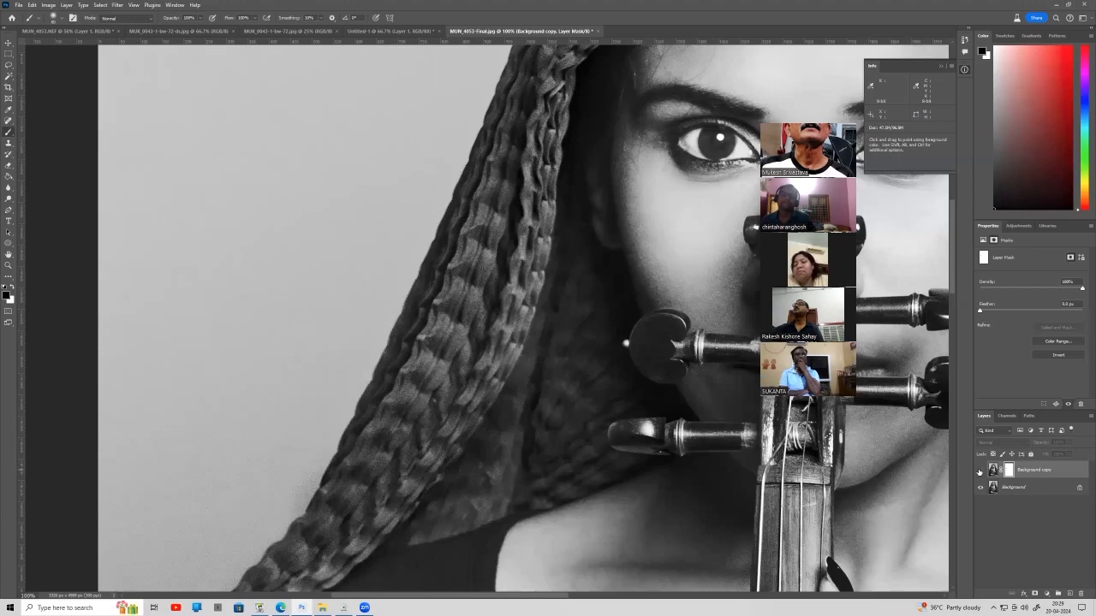
click(980, 471)
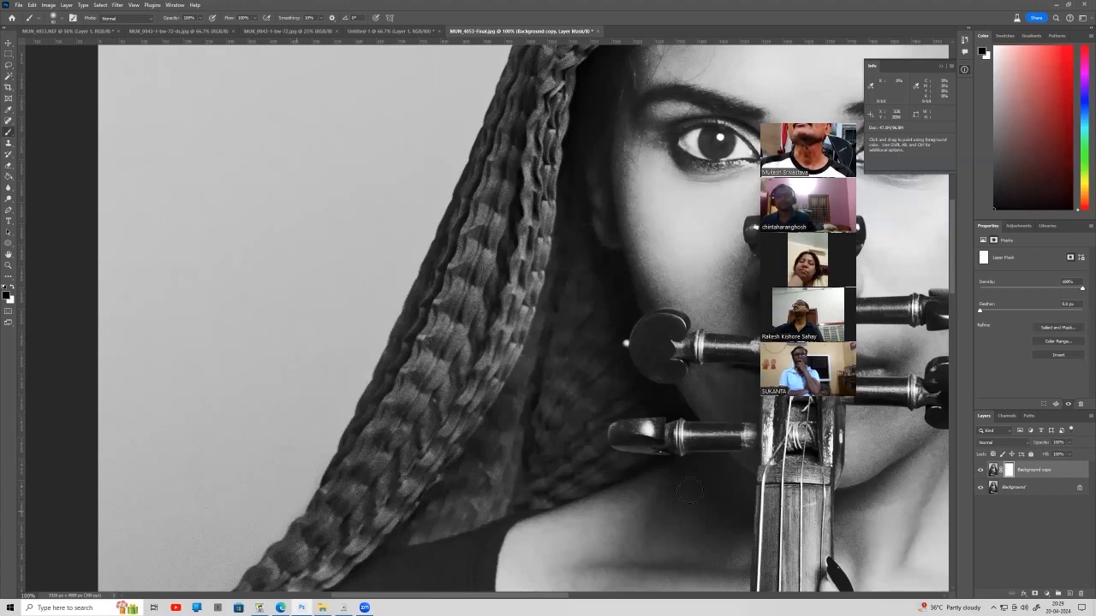
click(981, 470)
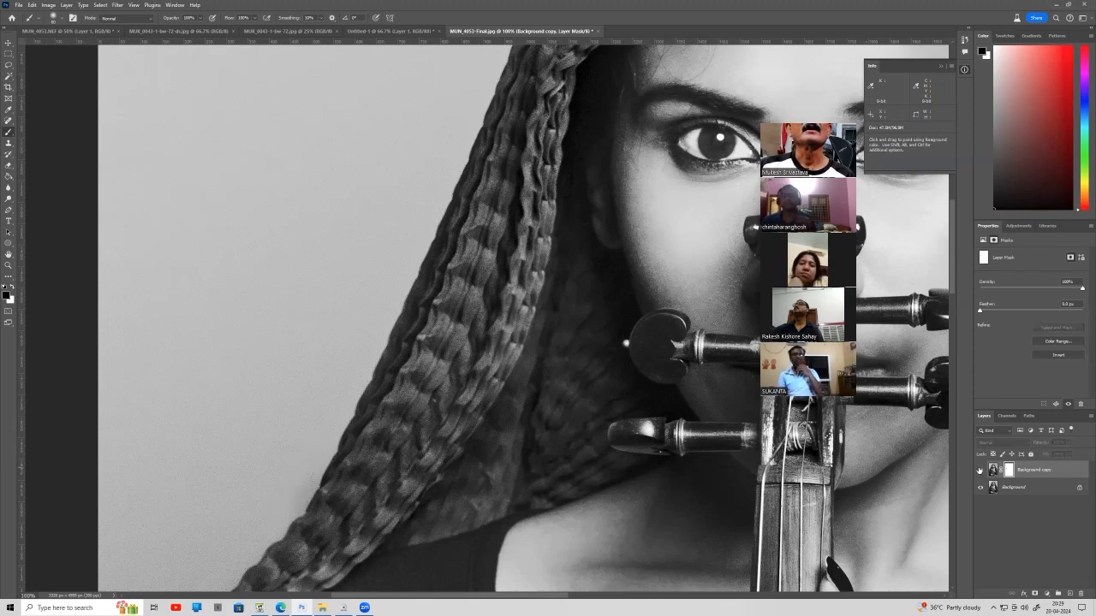
click(980, 471)
click(980, 471)
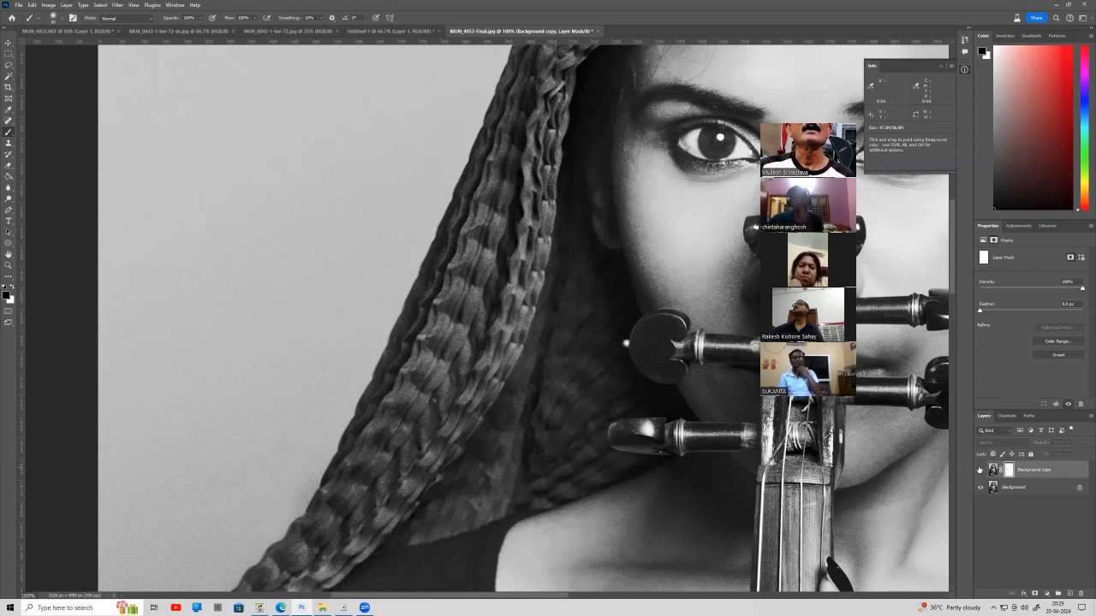
click(980, 471)
click(980, 471)
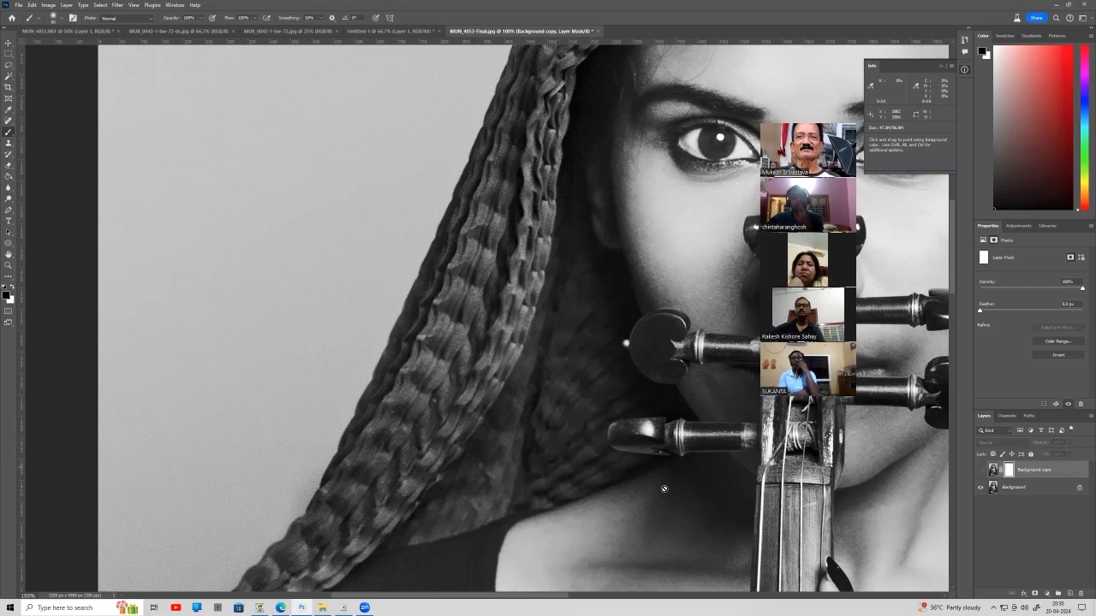
click(980, 471)
Check the whole portrait at 16.7% and flatten the image.
key(z)
key(alt)
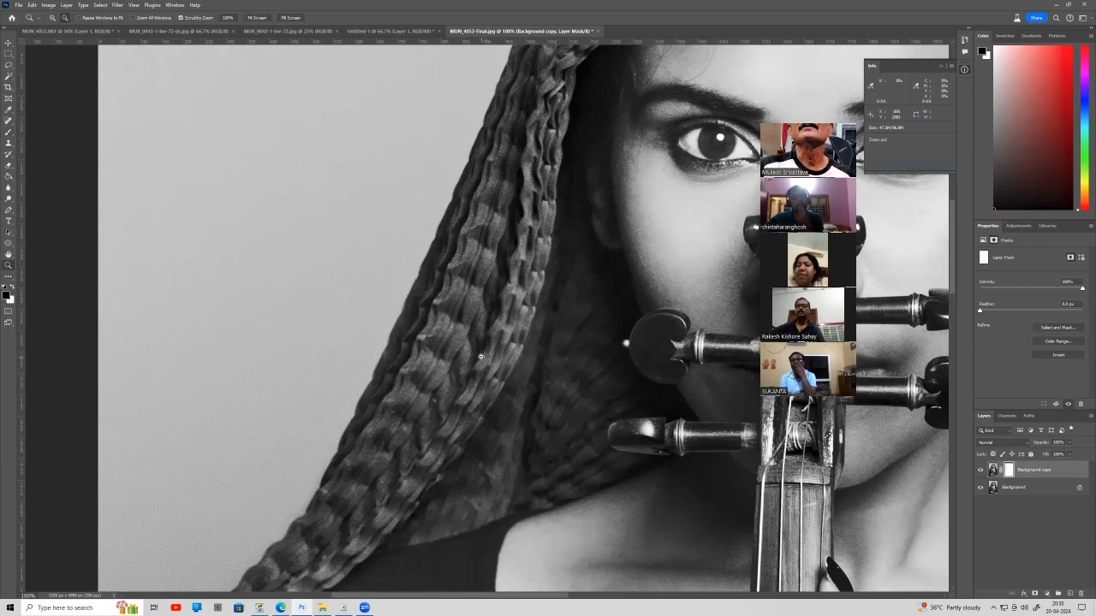
alt+click(480, 357)
alt+click(480, 357)
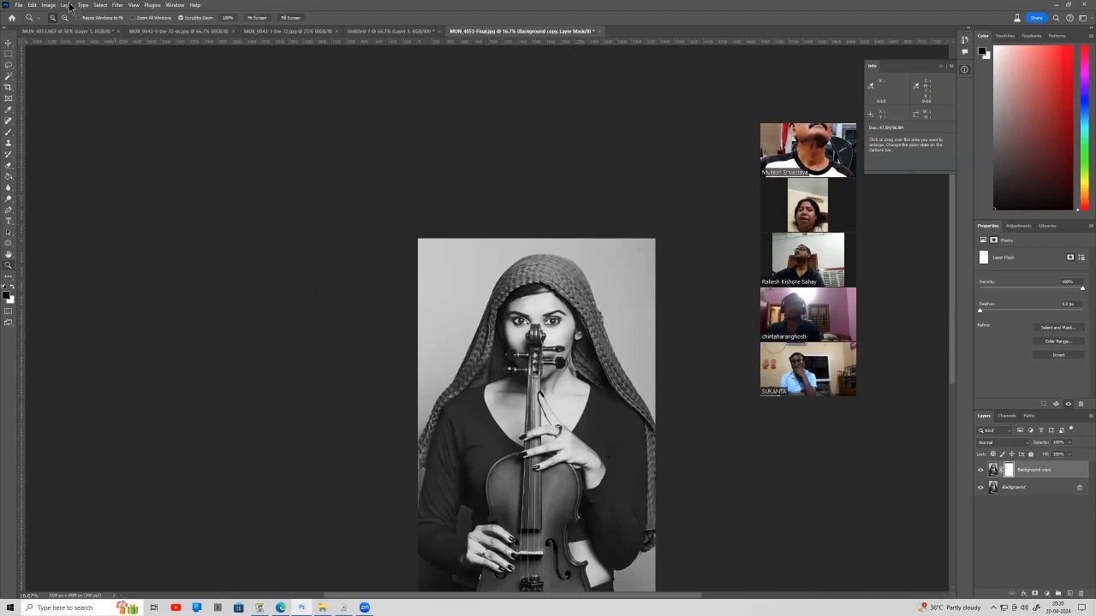
click(68, 6)
click(86, 339)
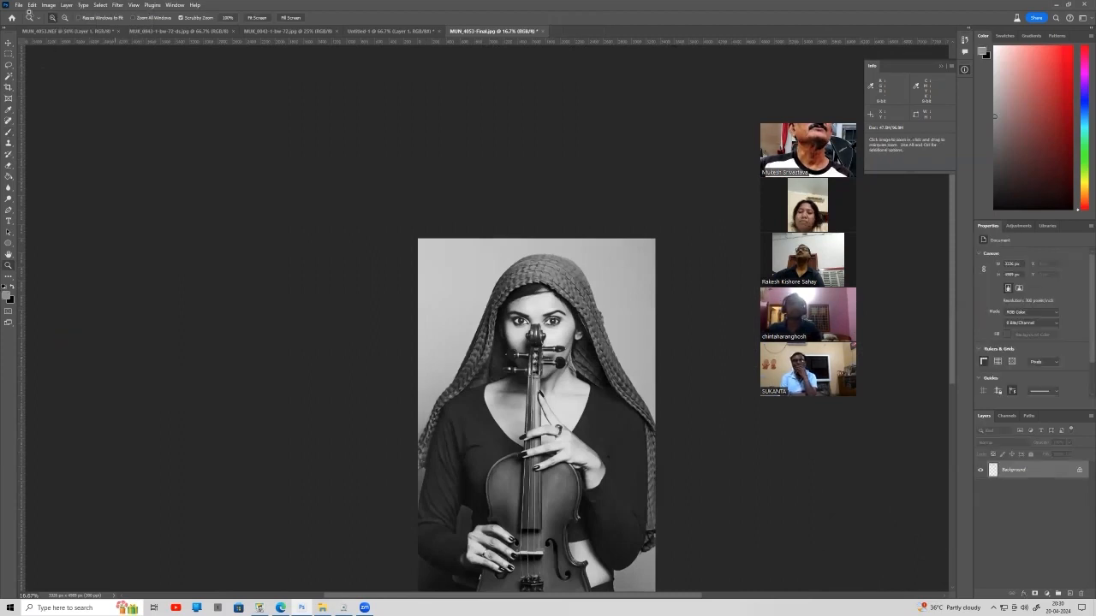
Save the flattened portrait as a JPEG named MUN_4053-Final-BW in the Skin Smoothing folder, with quality 12 and Baseline ("Standard") format.
click(31, 5)
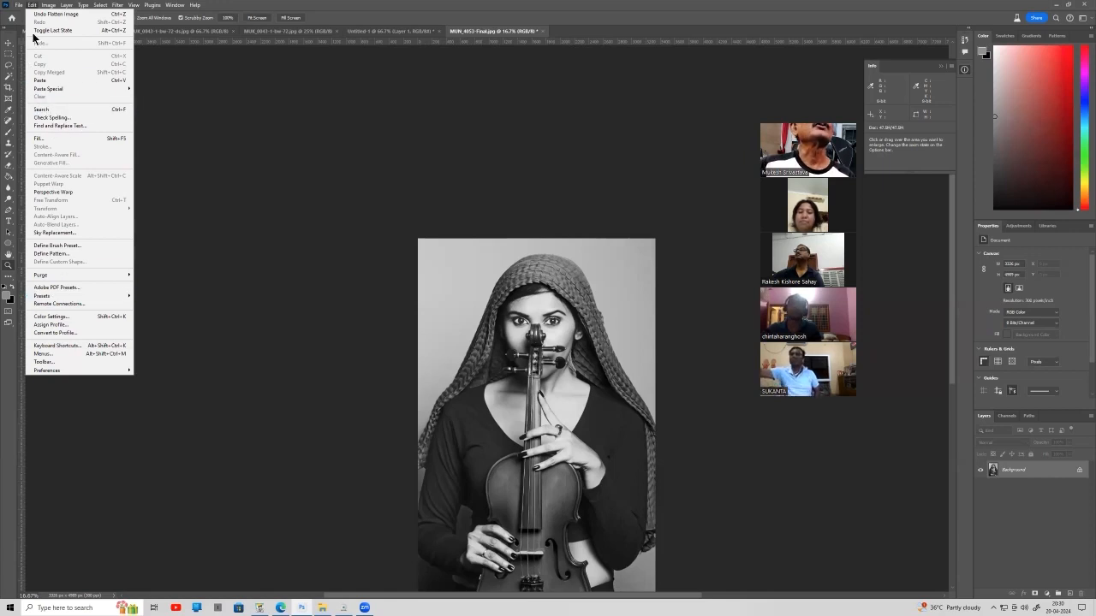
mouse_move(18, 7)
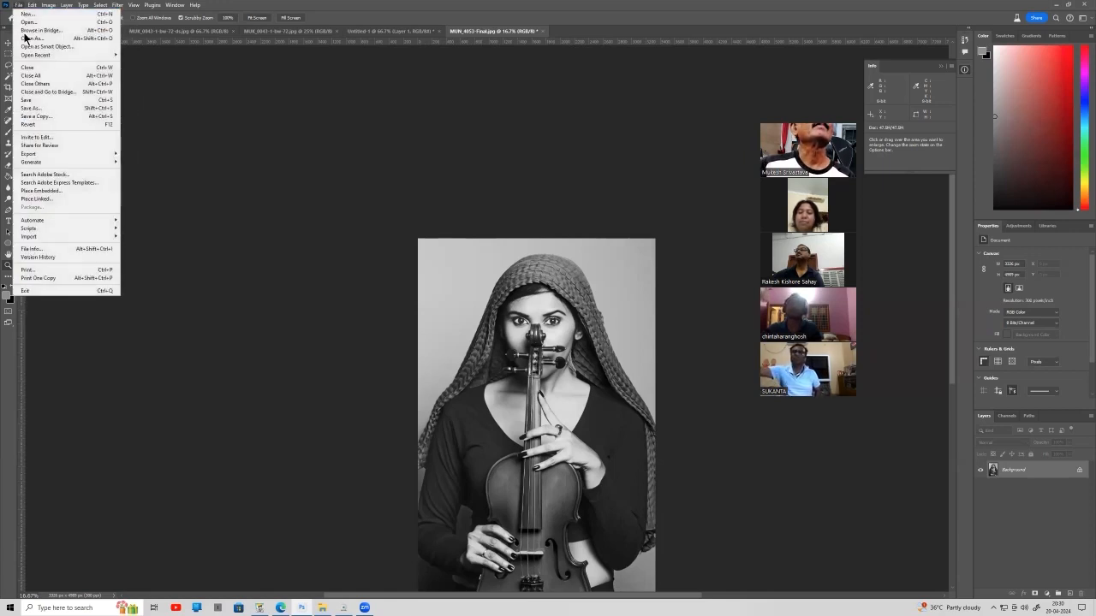
click(27, 109)
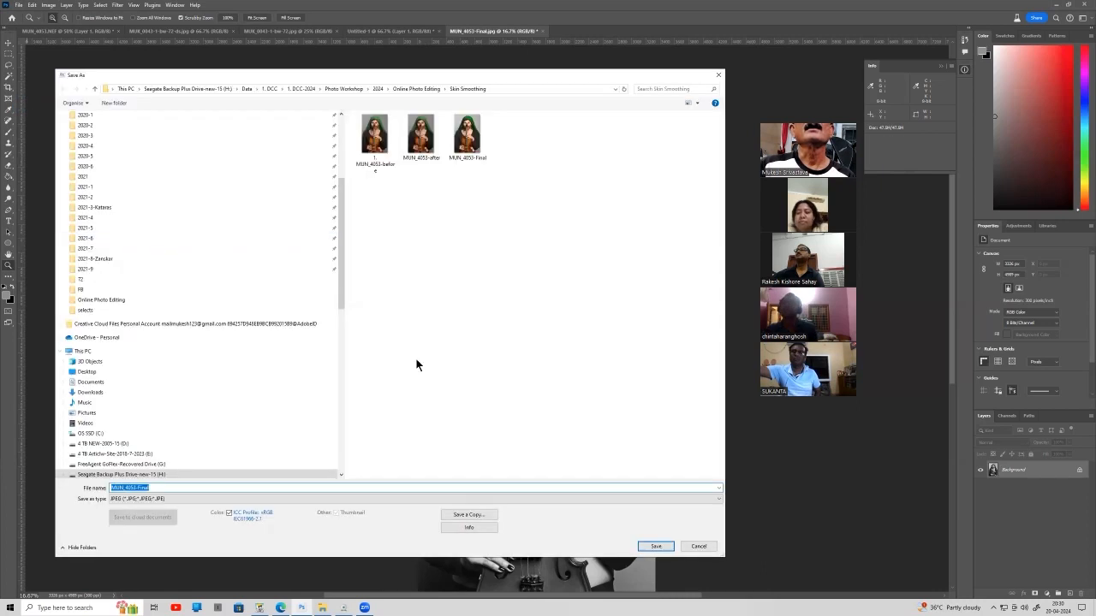
click(170, 488)
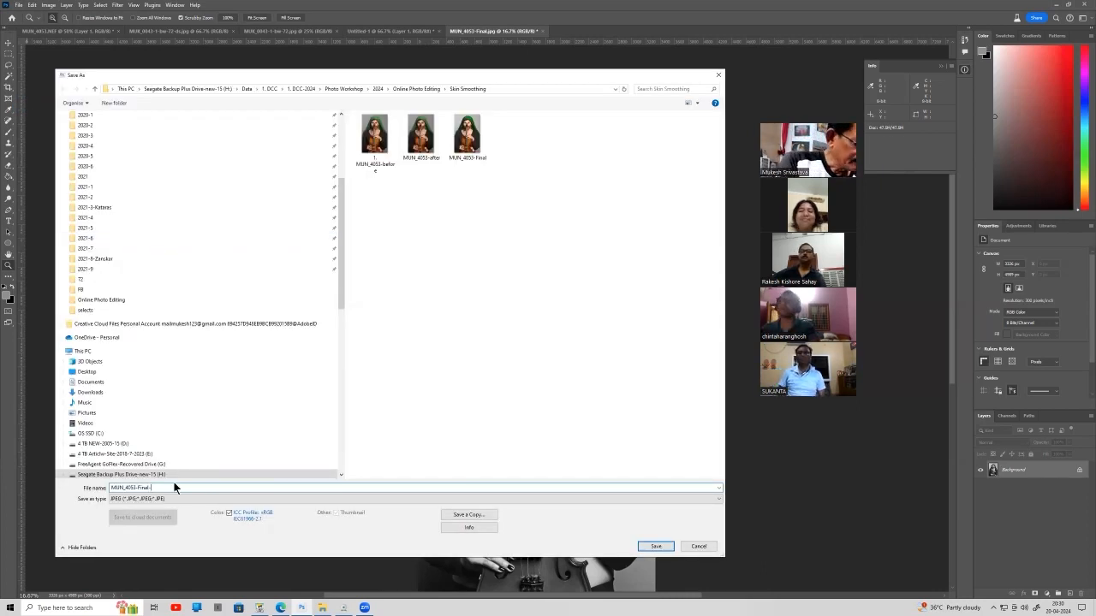
text(-BW)
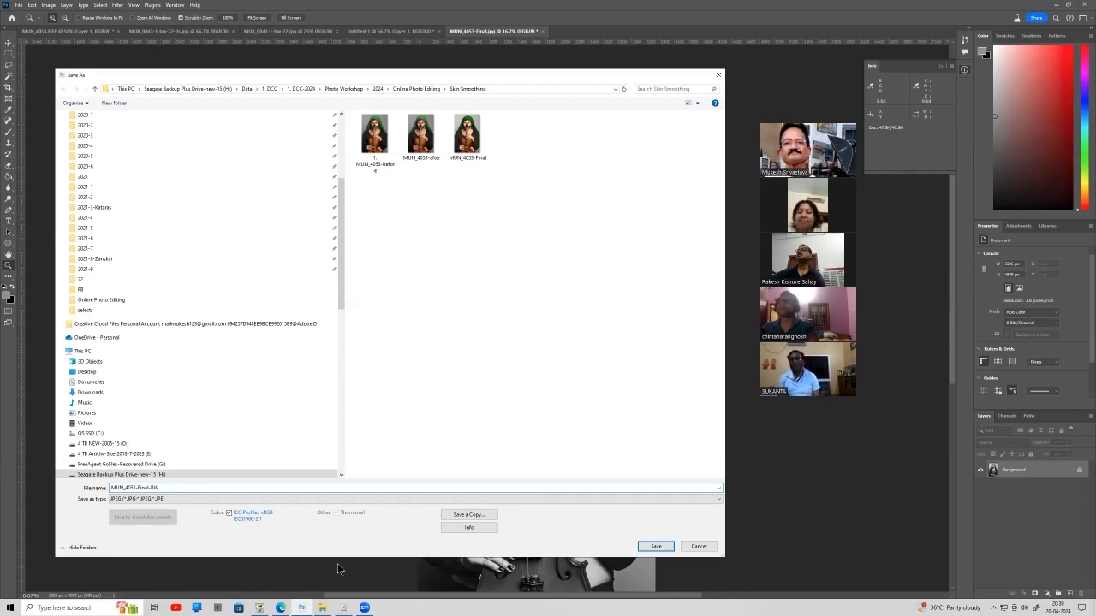
click(656, 546)
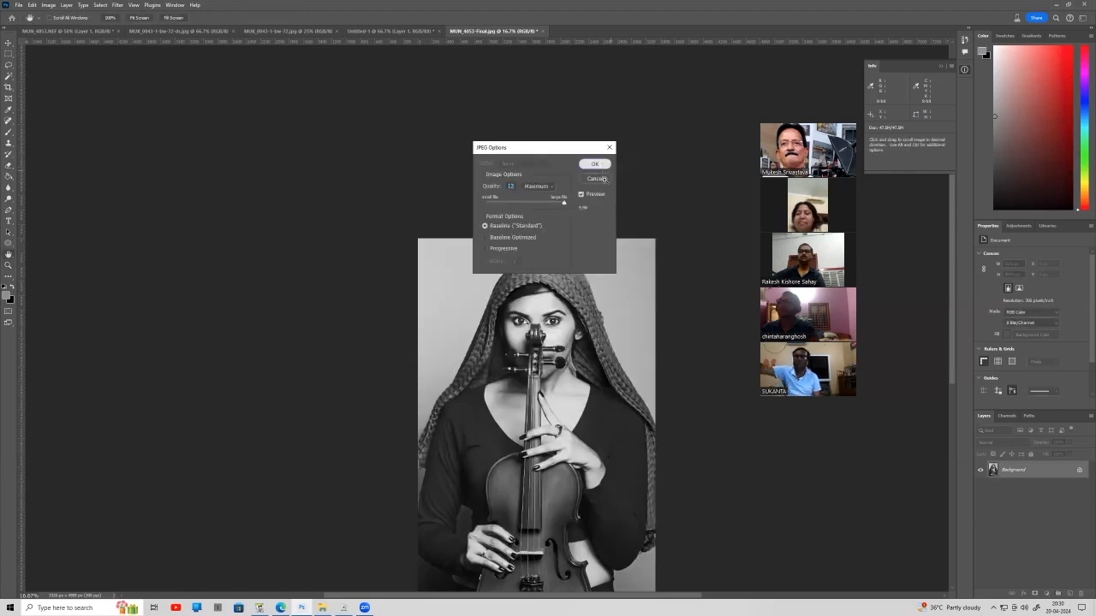
click(602, 167)
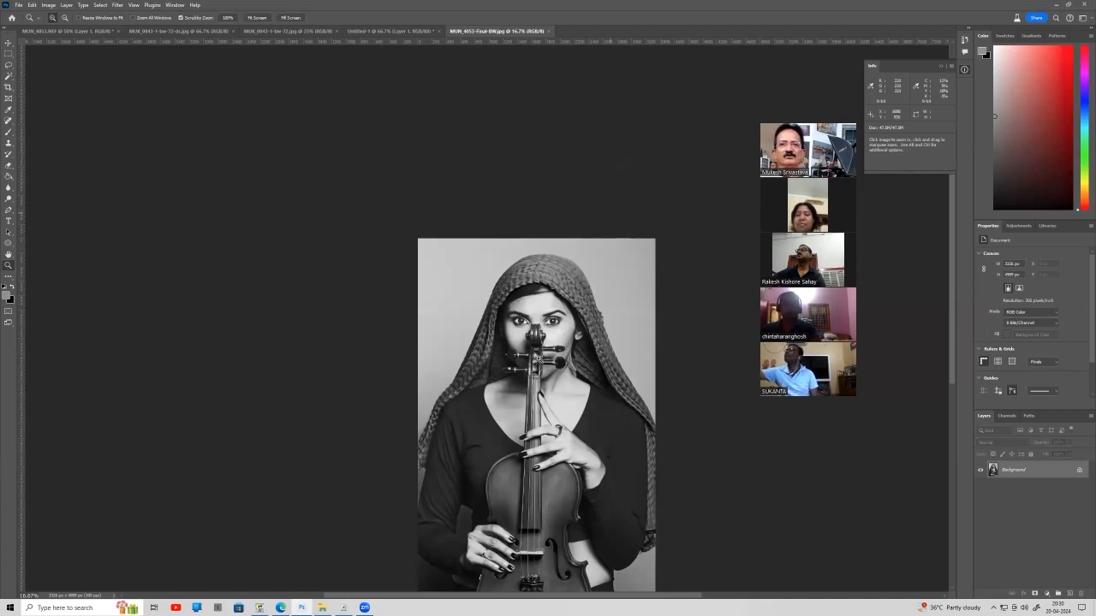
Check the saved portrait at 25% and undock the open documents into a floating window.
click(564, 394)
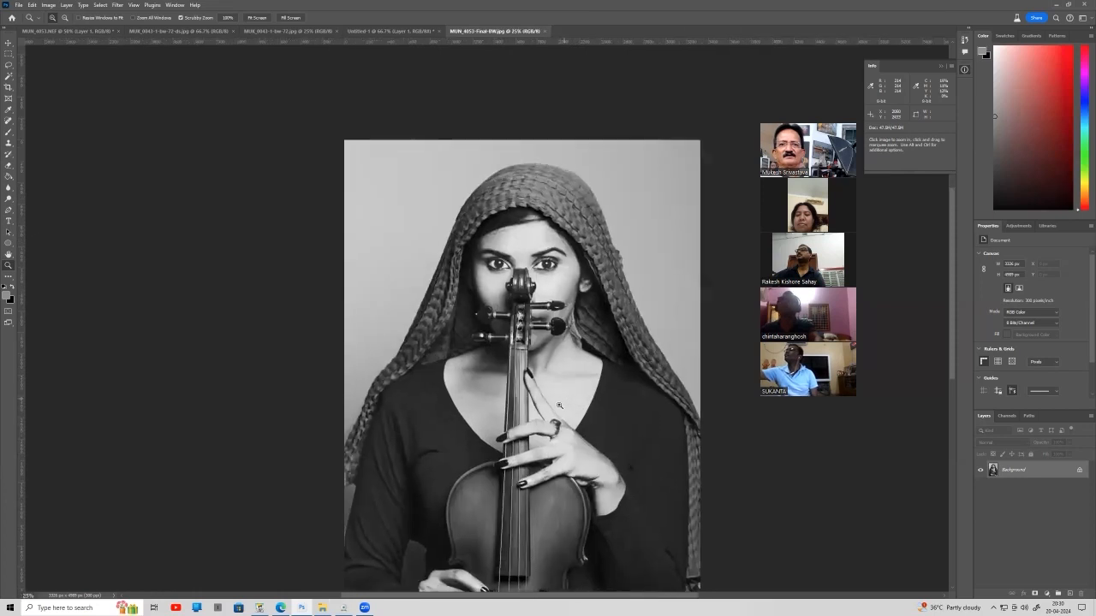
scroll(558, 405, down, 3)
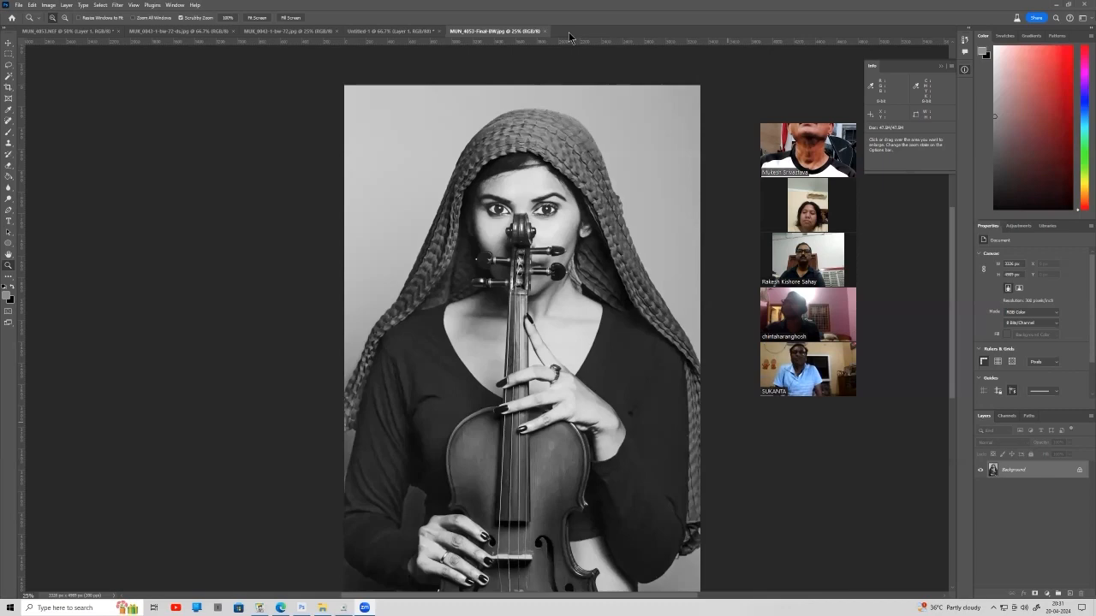
drag(569, 33, 257, 49)
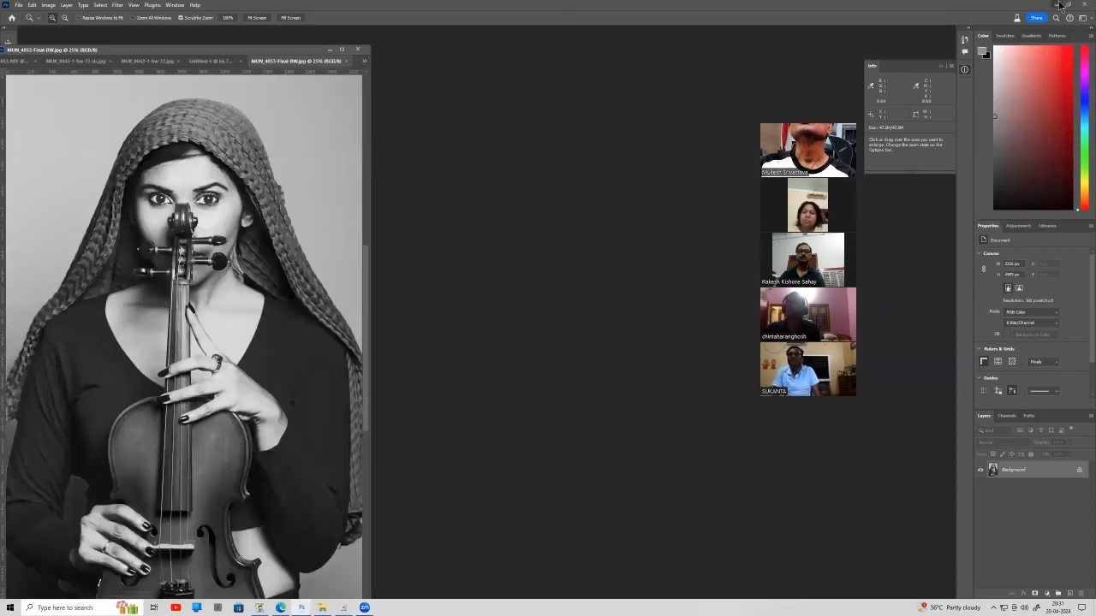
Switch to WhatsApp in the Edge browser, search the chats for the contact's name and open that contact's chat.
click(1056, 5)
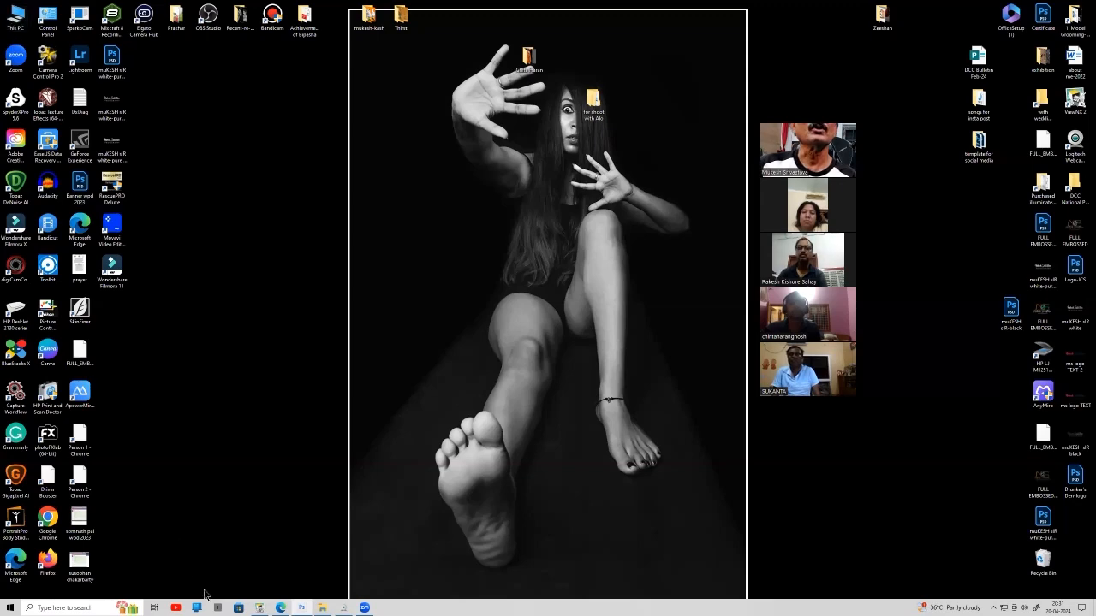
click(265, 607)
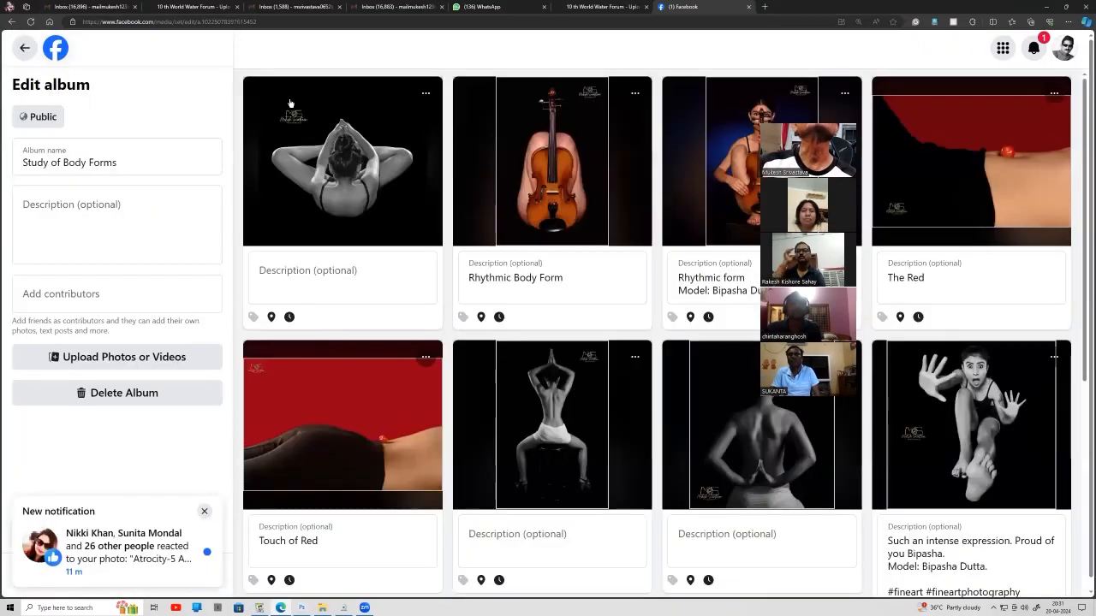
click(490, 8)
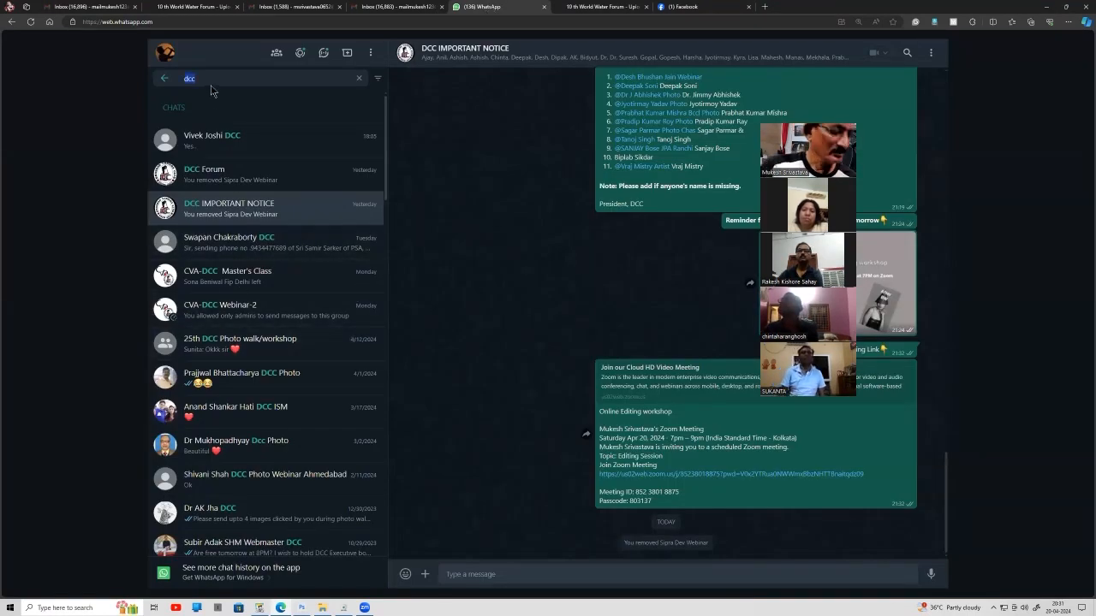
text(suka)
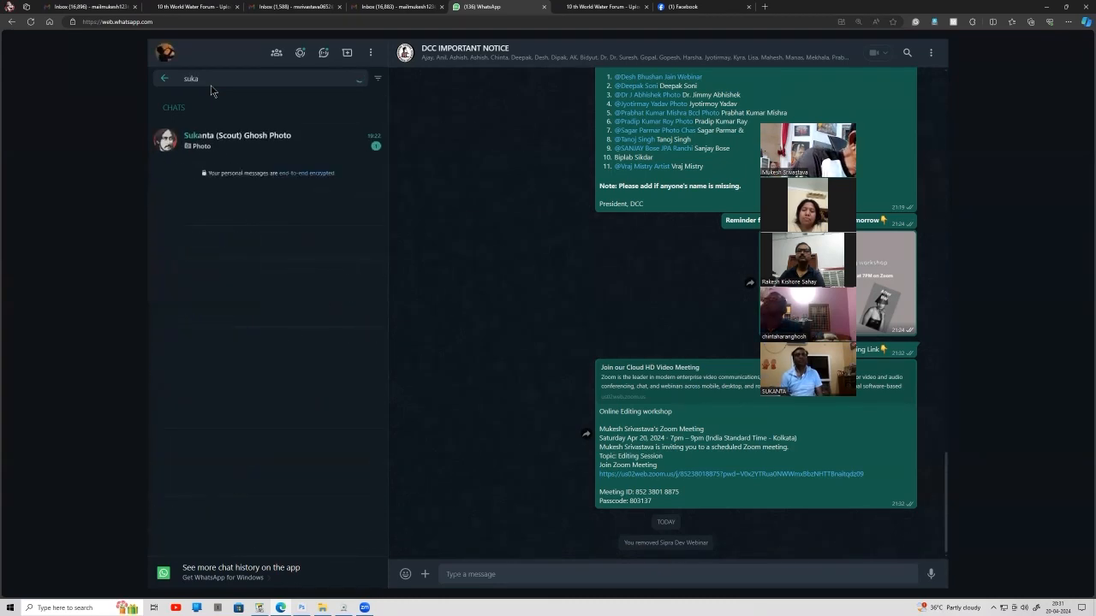
text(nt)
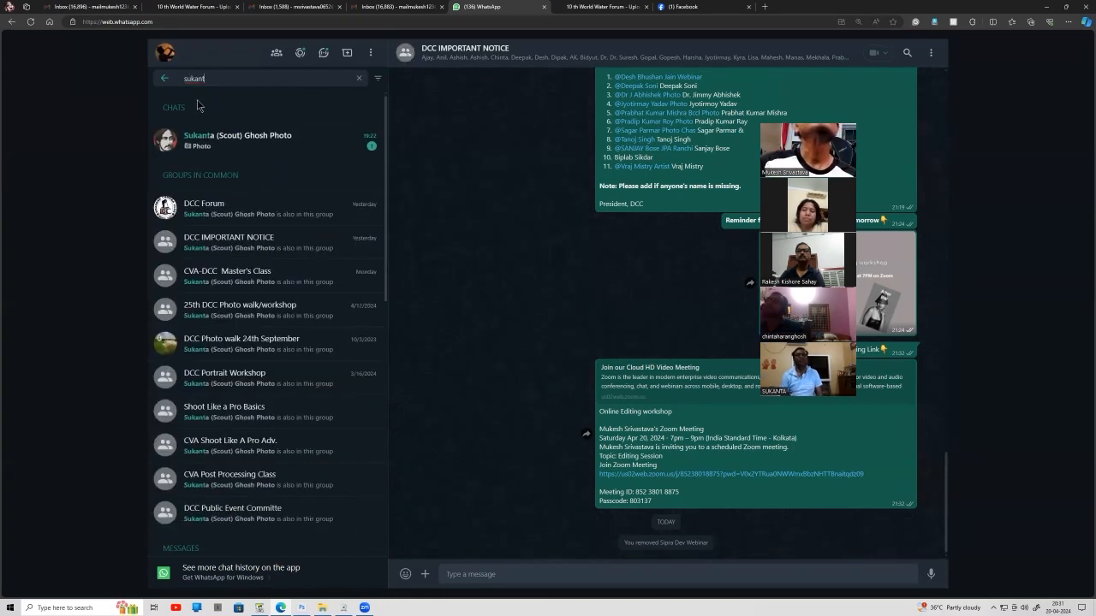
click(220, 145)
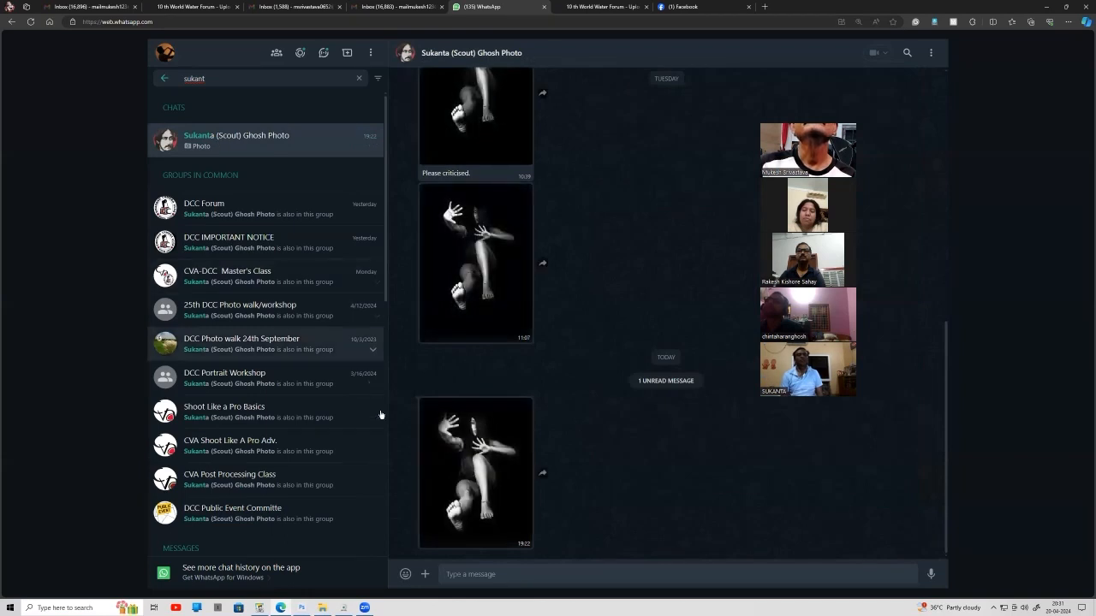
Look through the contact's successive versions of the black-and-white "Horror" photo and the related comments in the chat.
scroll(479, 459, up, 5)
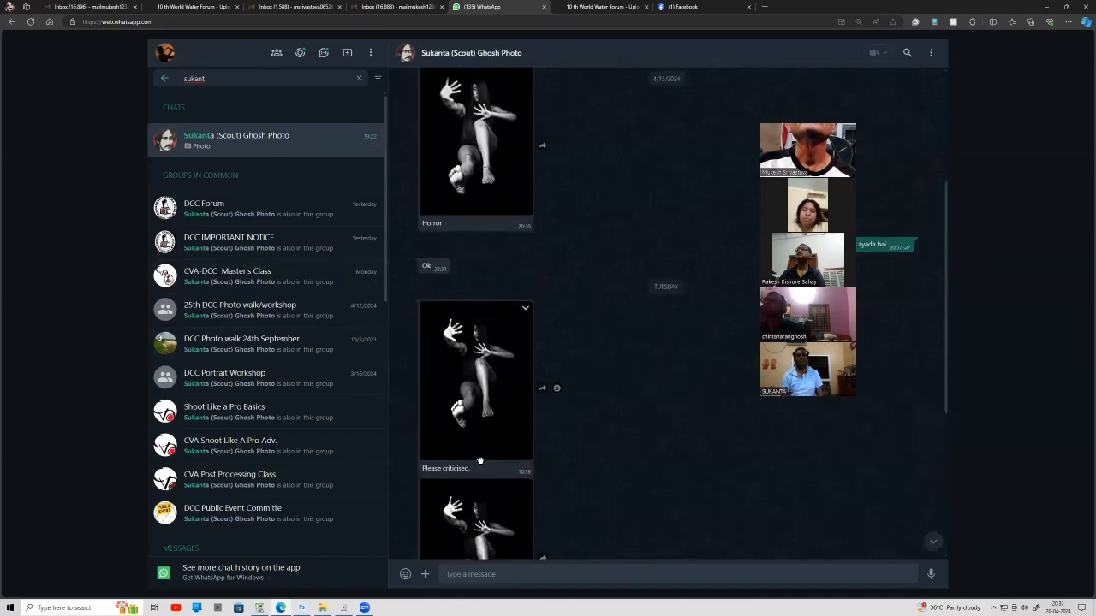
scroll(479, 462, up, 3)
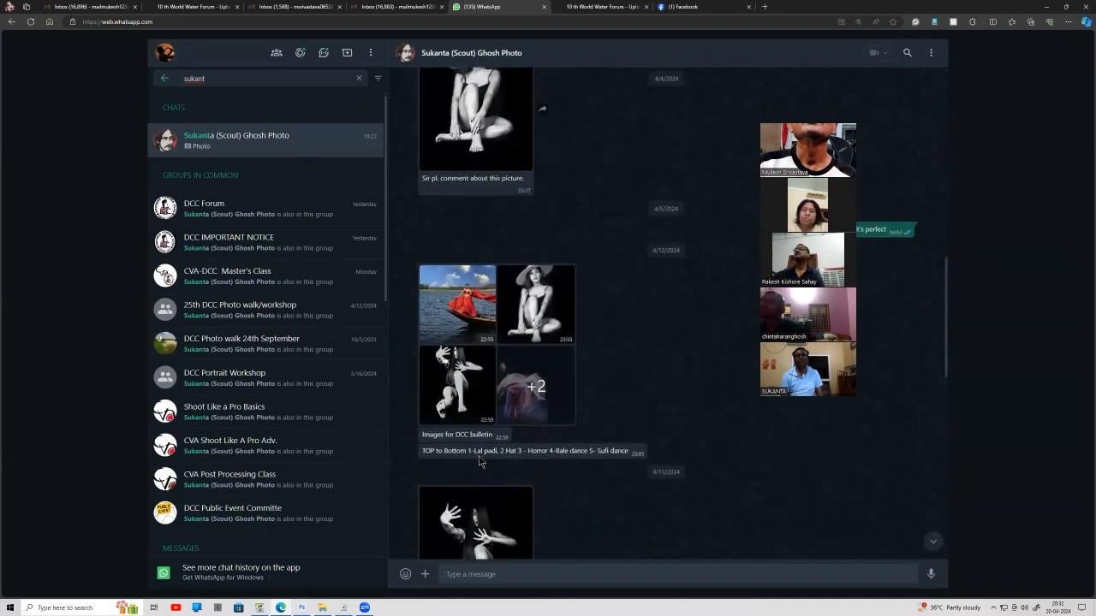
scroll(478, 462, down, 1)
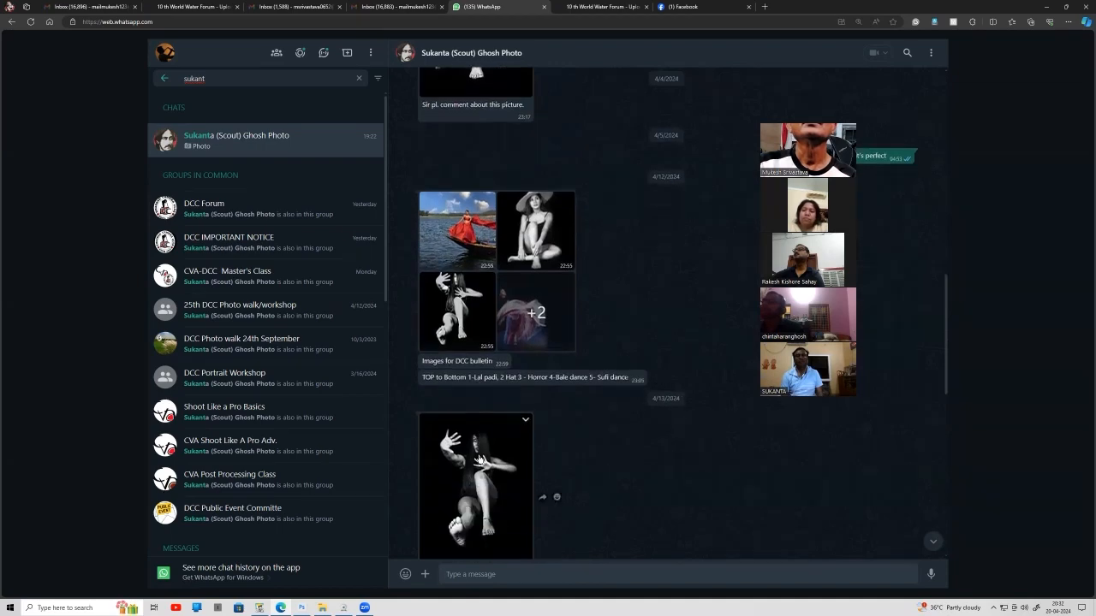
scroll(478, 460, down, 2)
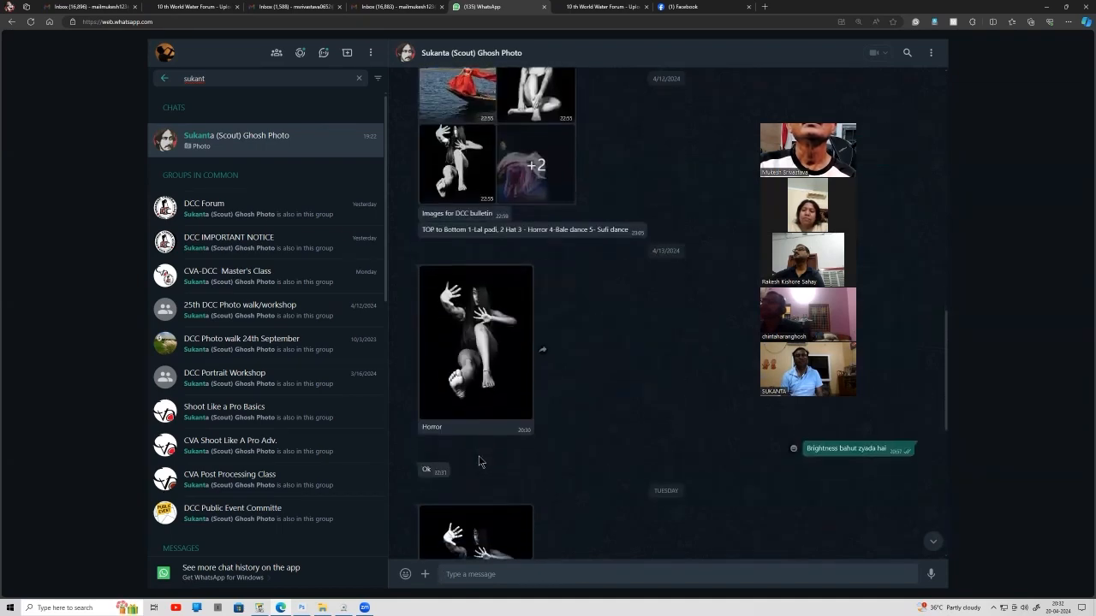
scroll(479, 461, down, 2)
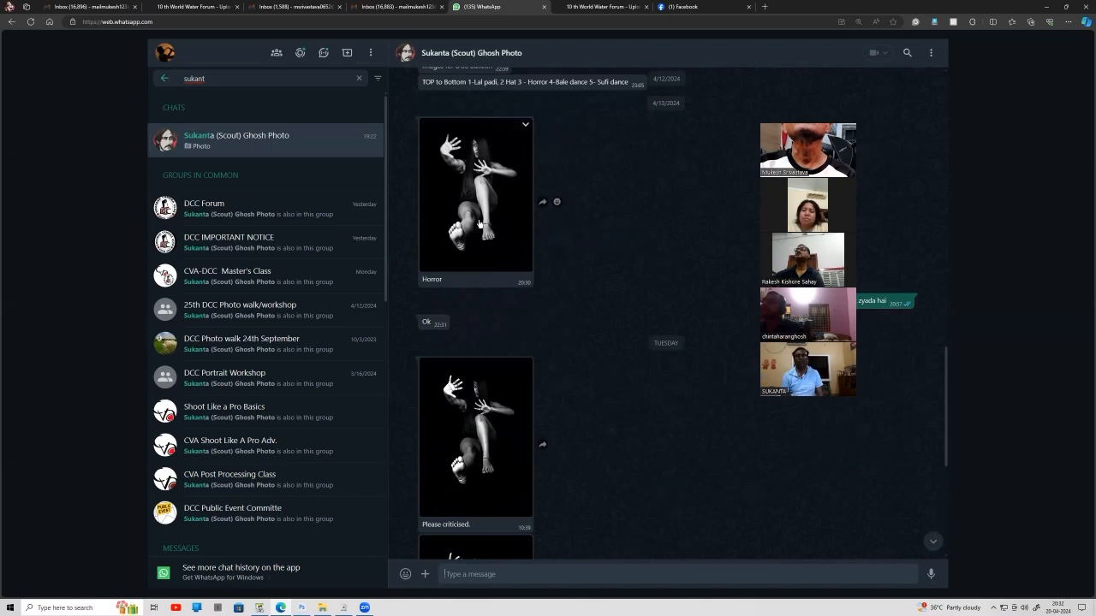
scroll(481, 340, up, 2)
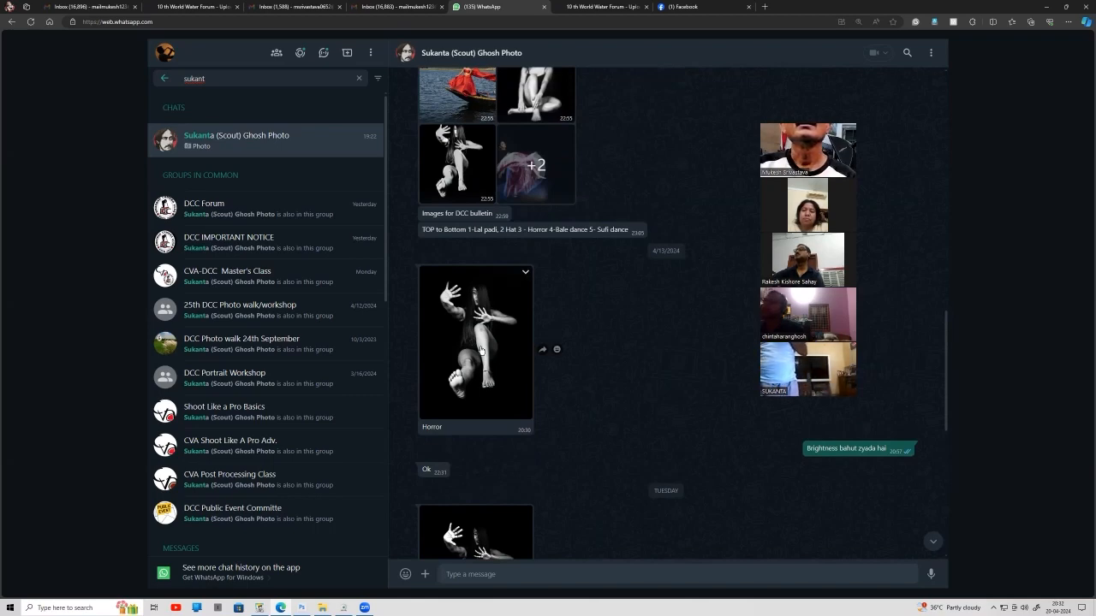
scroll(481, 351, down, 6)
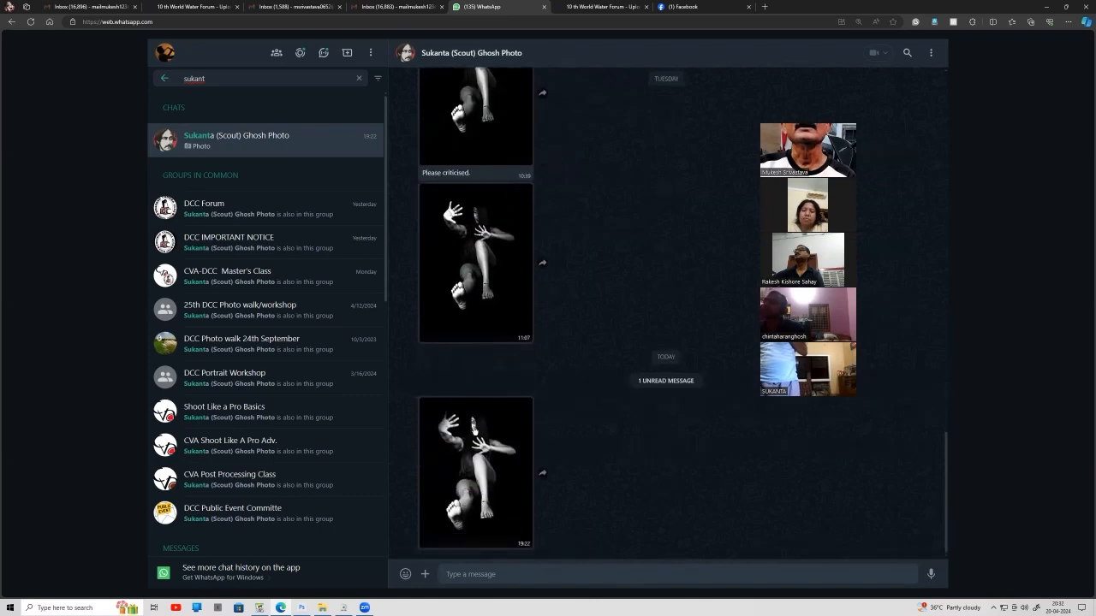
scroll(472, 441, up, 5)
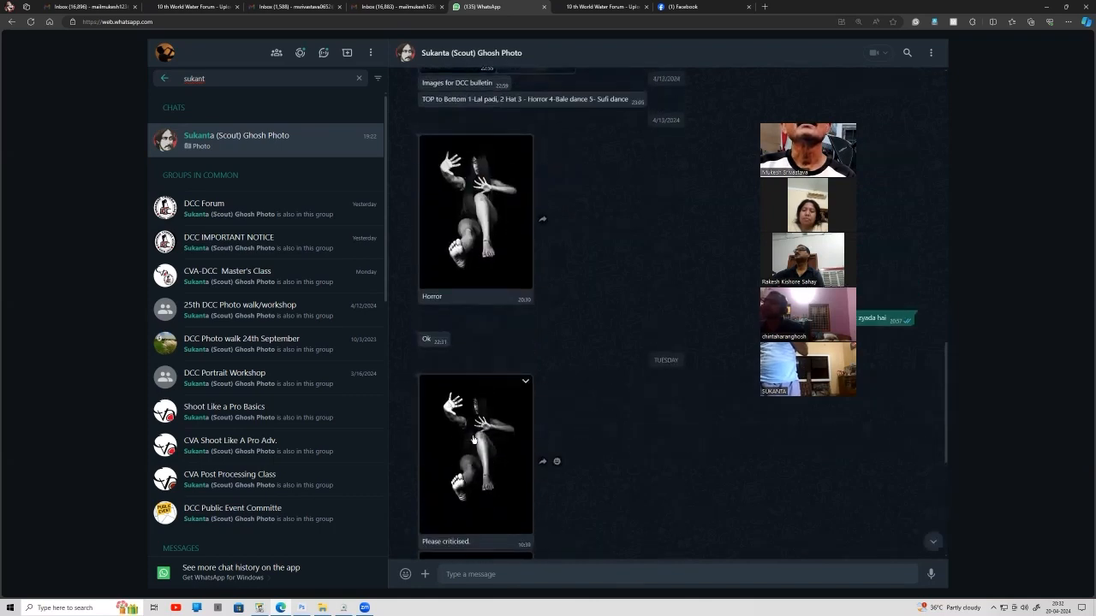
scroll(472, 440, up, 3)
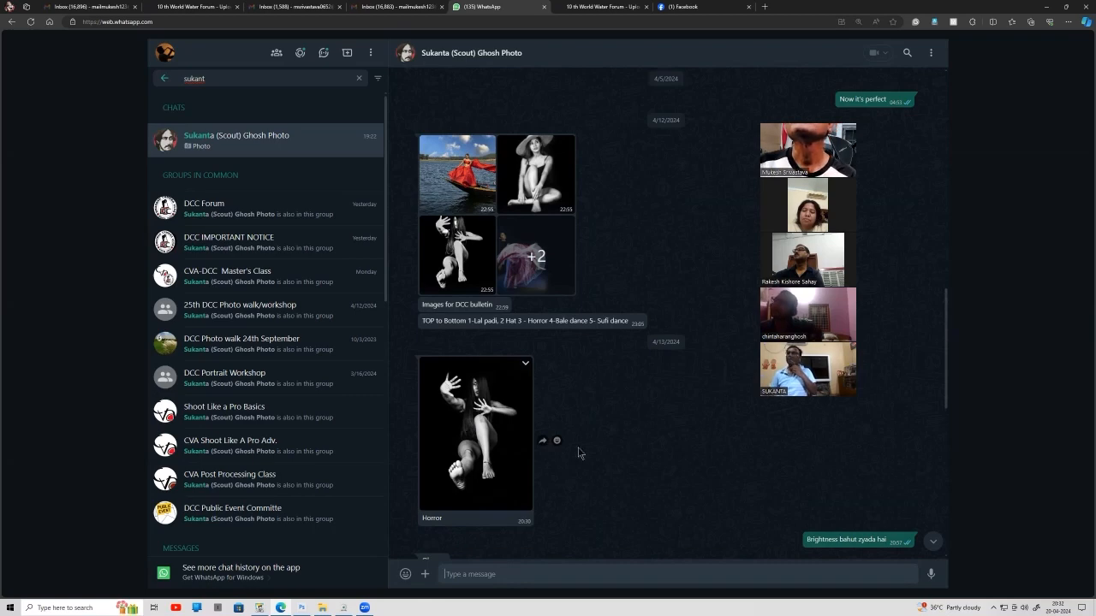
scroll(484, 415, down, 1)
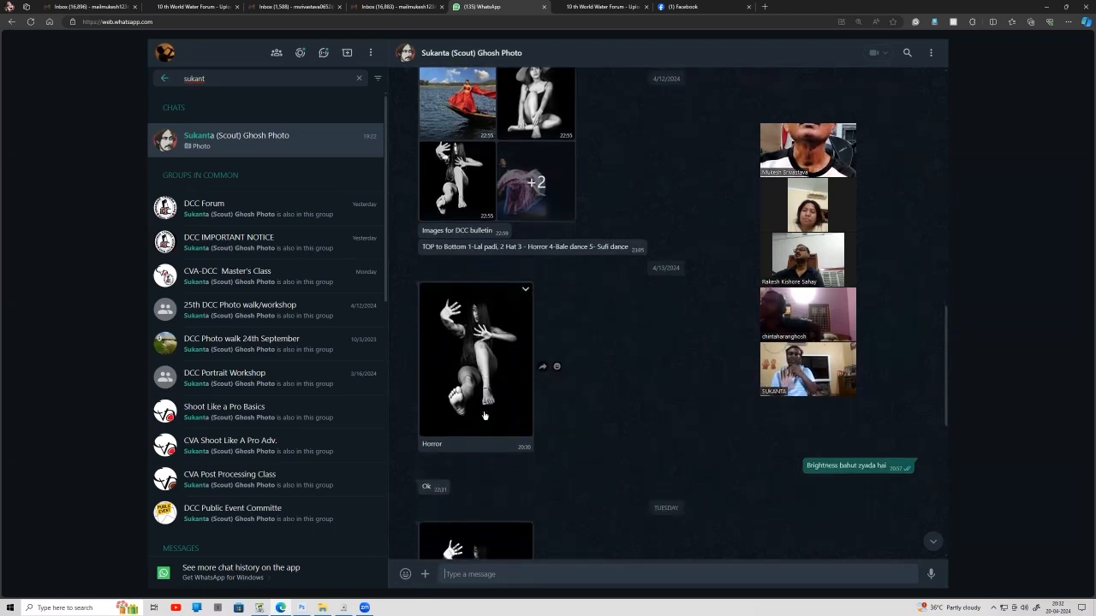
scroll(483, 413, down, 6)
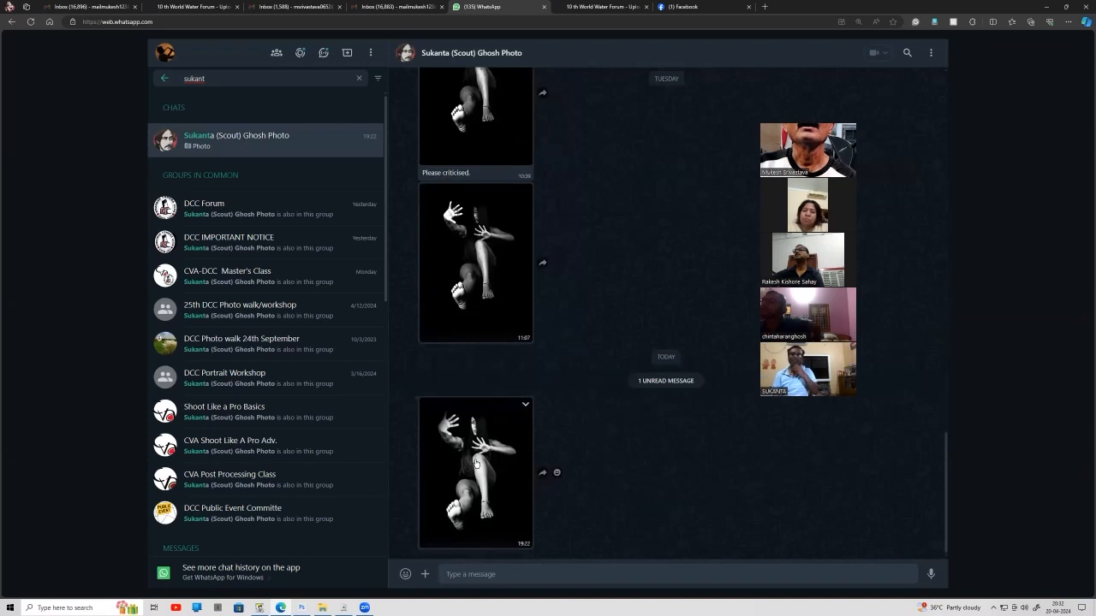
Download the newest photo in the chat, sent today at 19:22, and show the file in its folder.
click(476, 463)
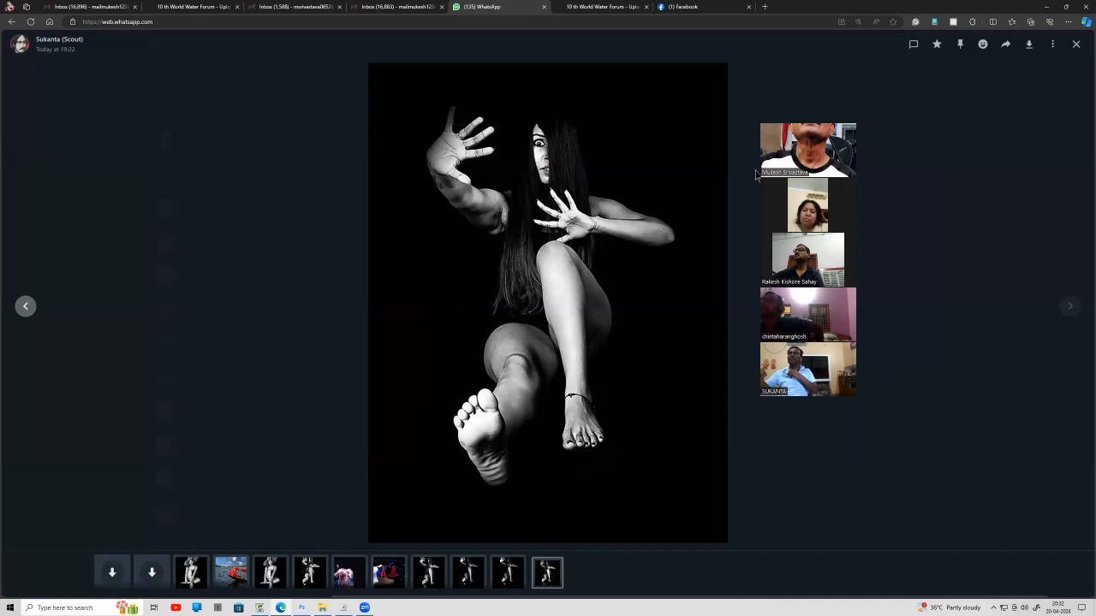
click(1029, 44)
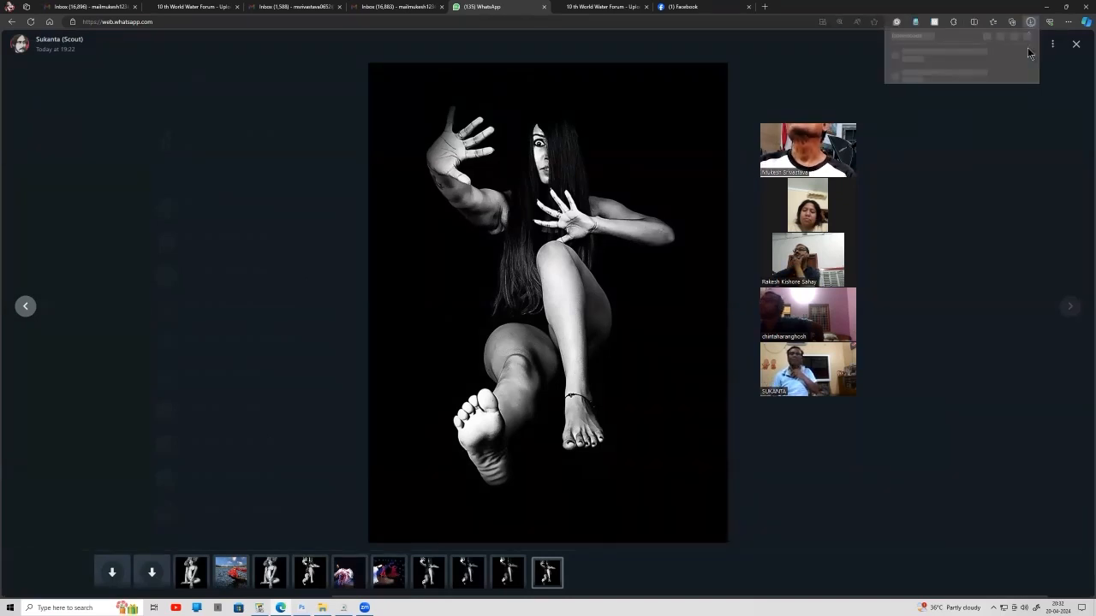
right_click(932, 57)
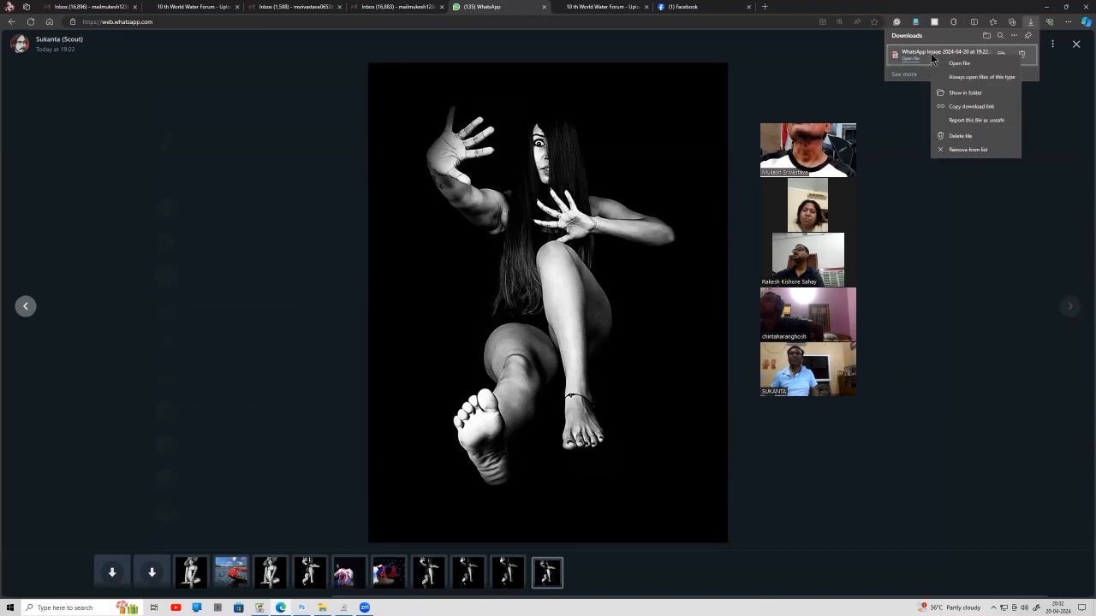
click(956, 95)
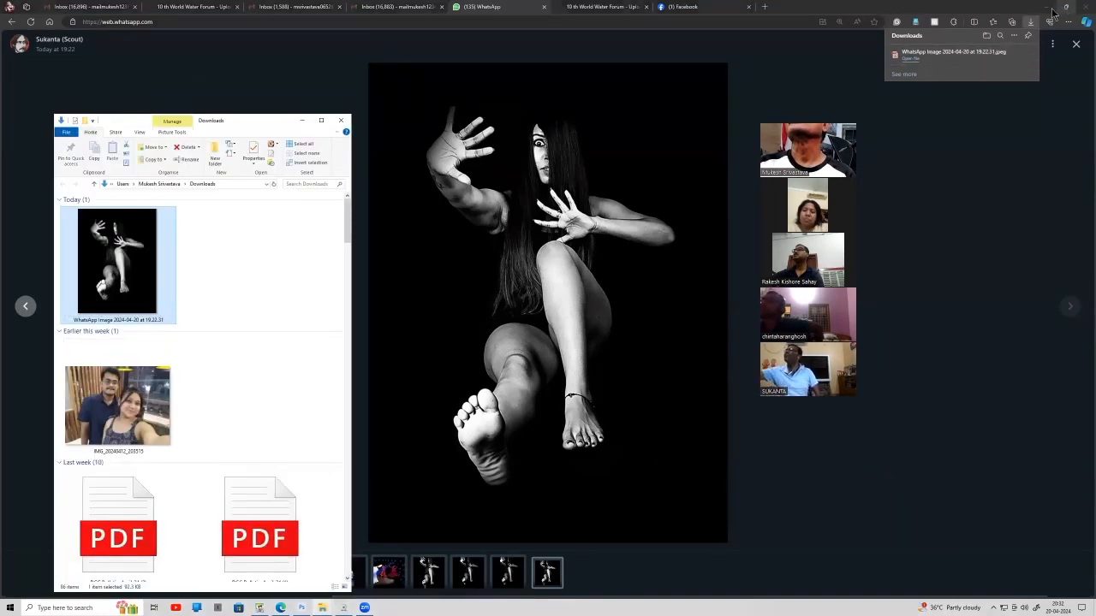
Return to Photoshop and open the downloaded WhatsApp image from the Downloads folder as a new document.
click(1049, 9)
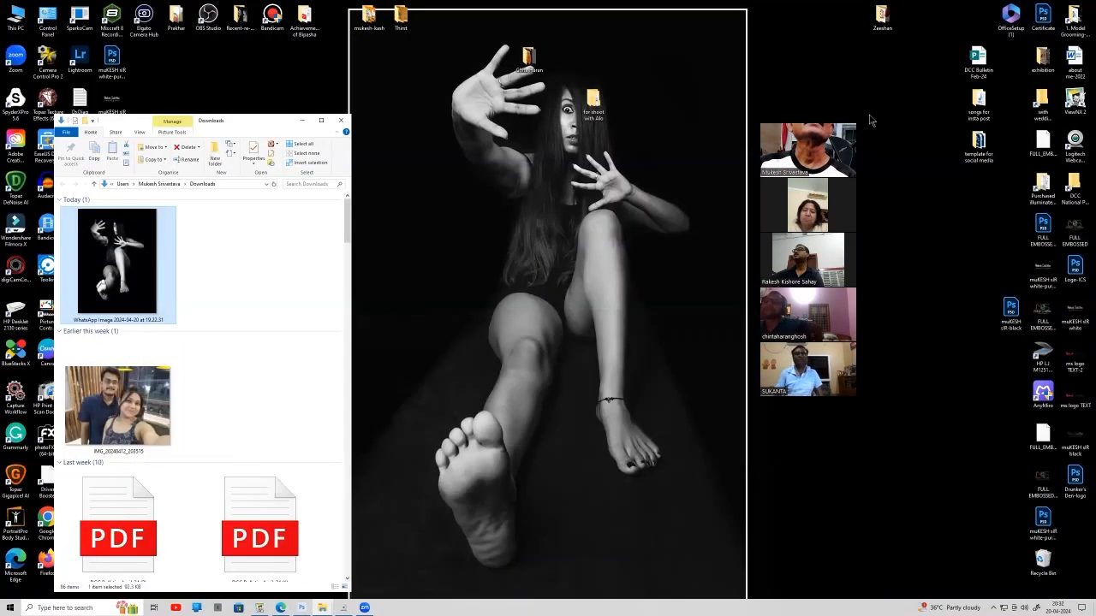
click(301, 608)
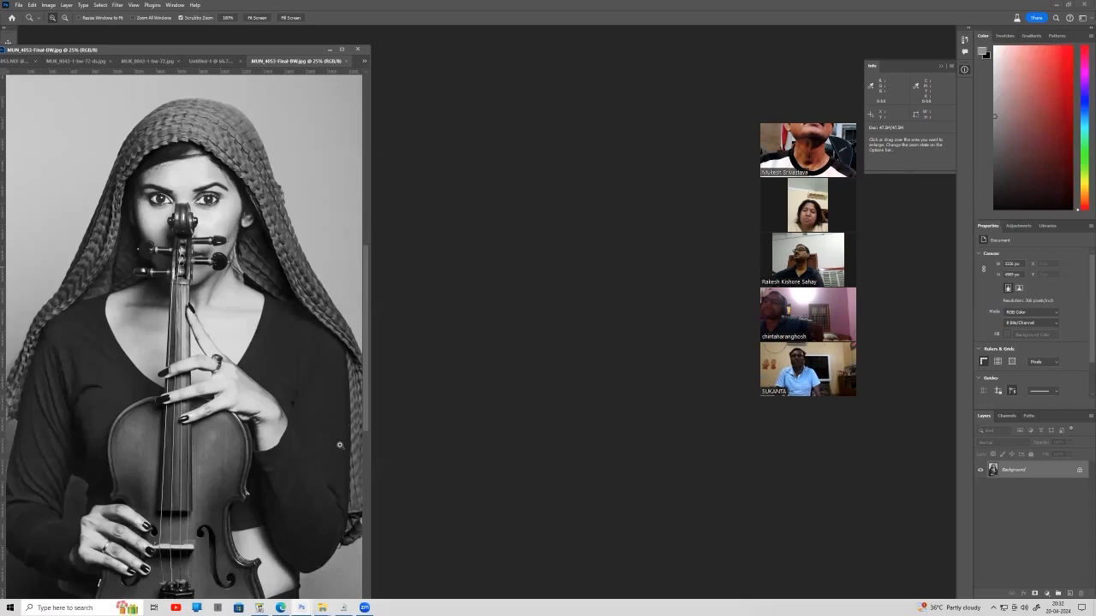
mouse_move(322, 608)
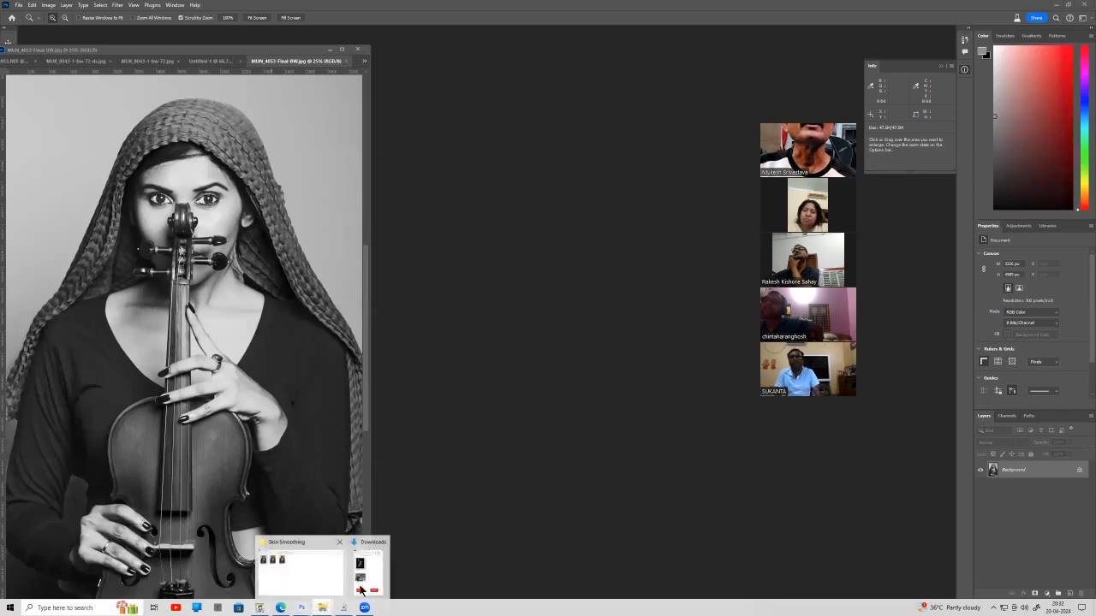
click(360, 589)
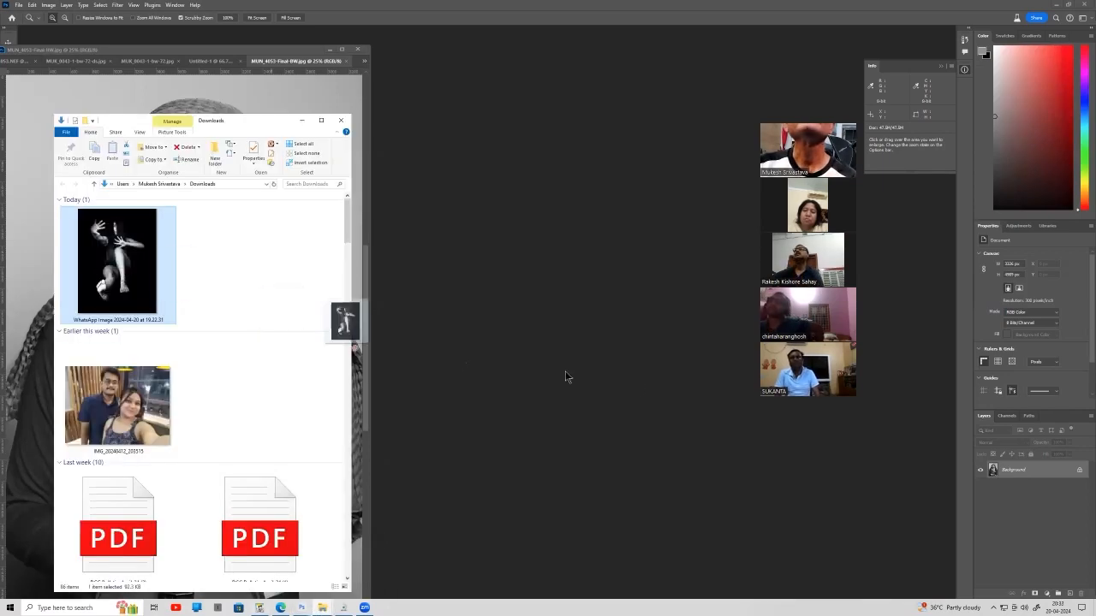
drag(565, 377, 587, 365)
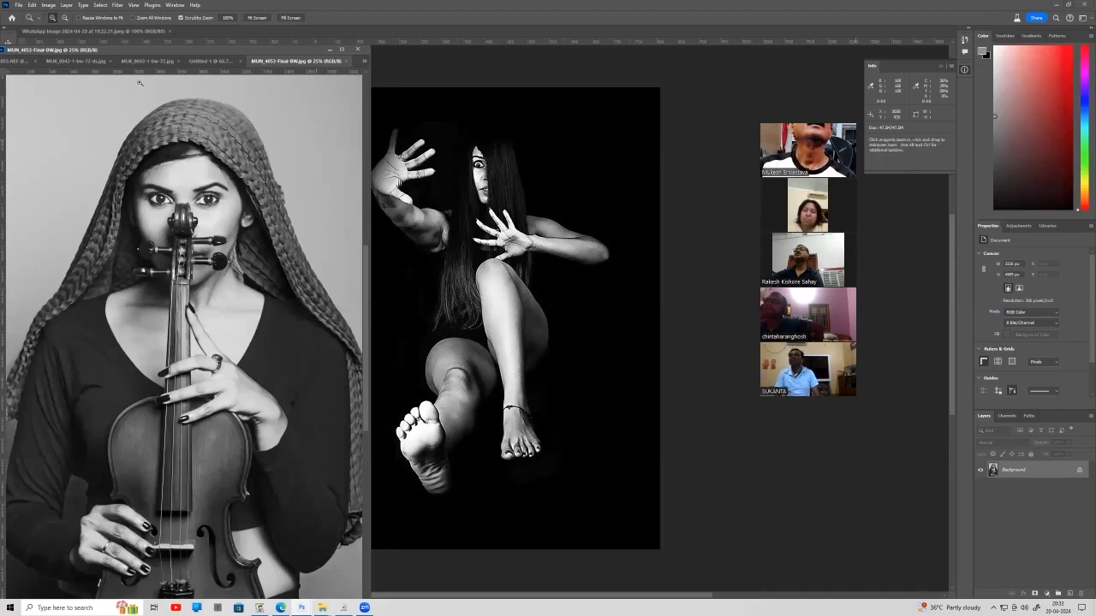
Float MUN_0043-1-bw-72.jpg in its own window and move it clear of the WhatsApp image.
drag(123, 62, 53, 63)
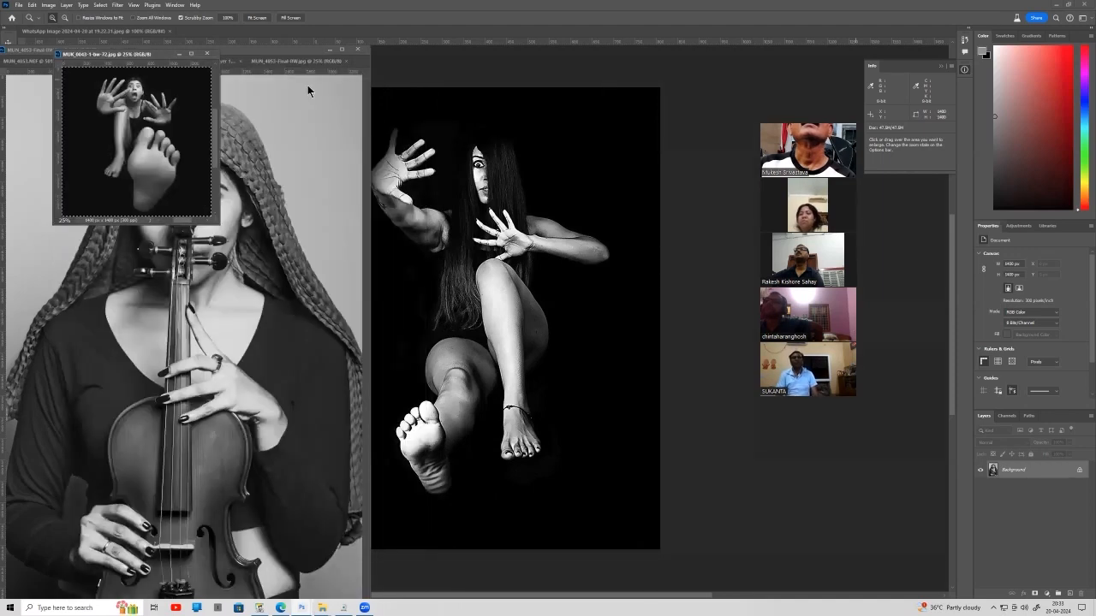
click(308, 85)
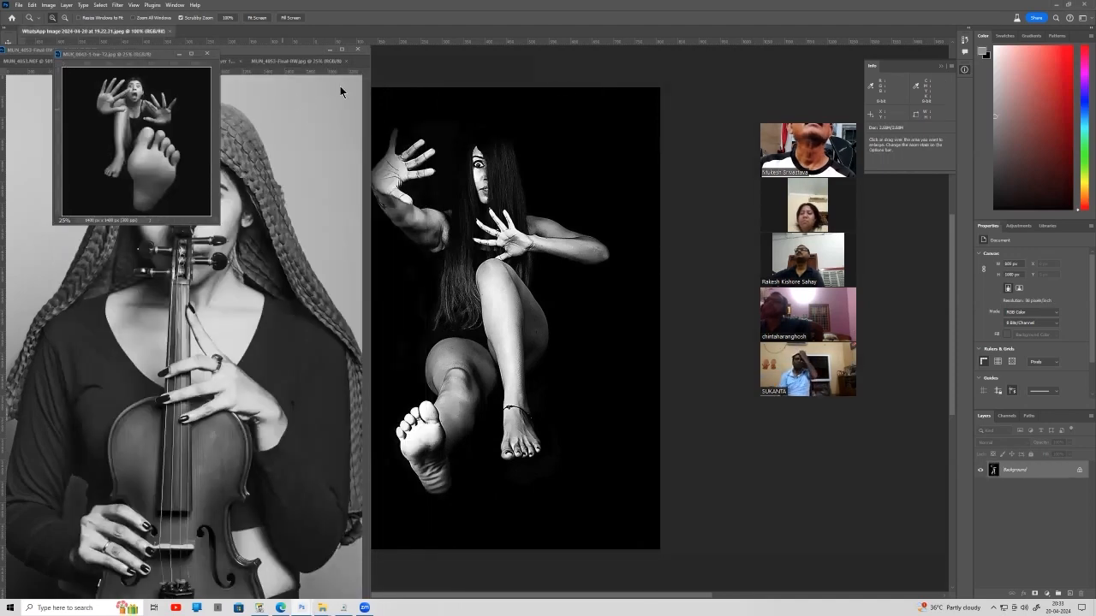
click(150, 137)
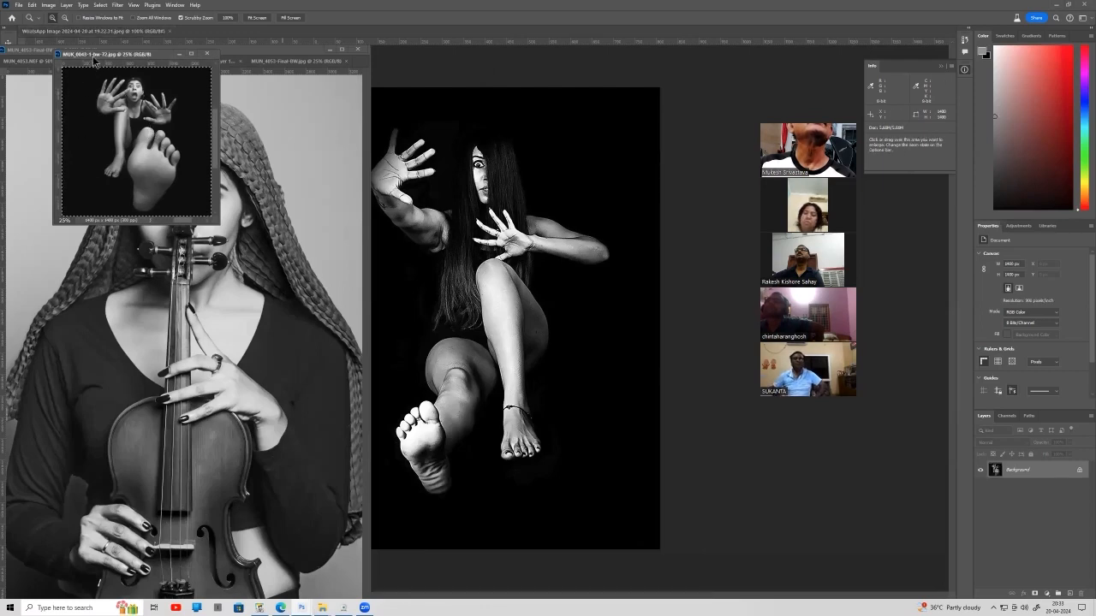
drag(96, 54, 49, 57)
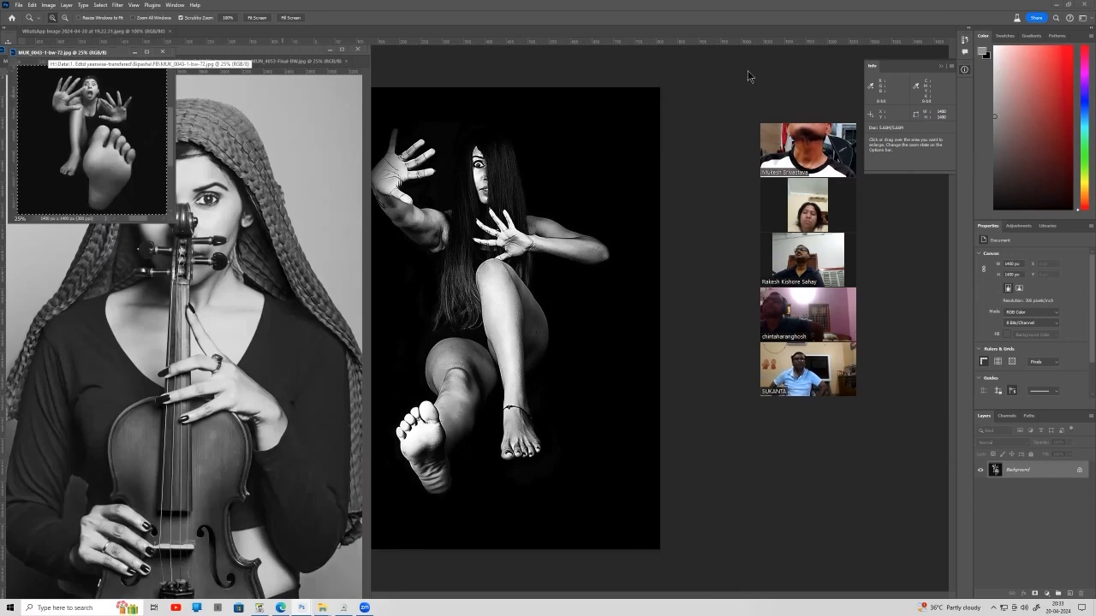
Restore the Photoshop window to a smaller size, dock the floating documents back as tabs and show the WhatsApp image.
click(1068, 6)
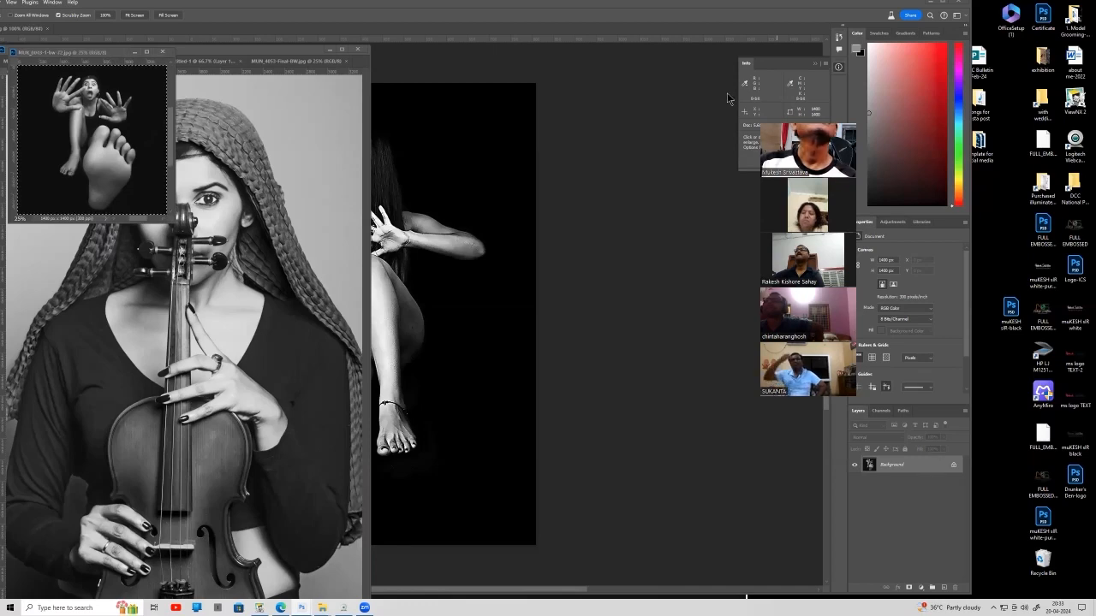
click(254, 60)
drag(280, 88, 292, 28)
drag(102, 58, 116, 38)
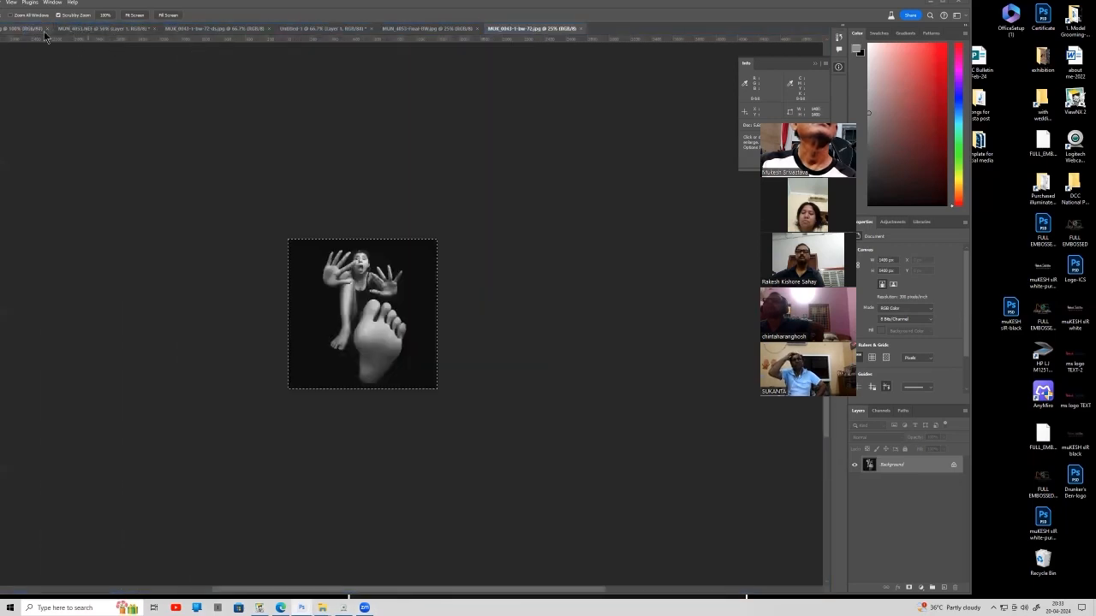
click(39, 31)
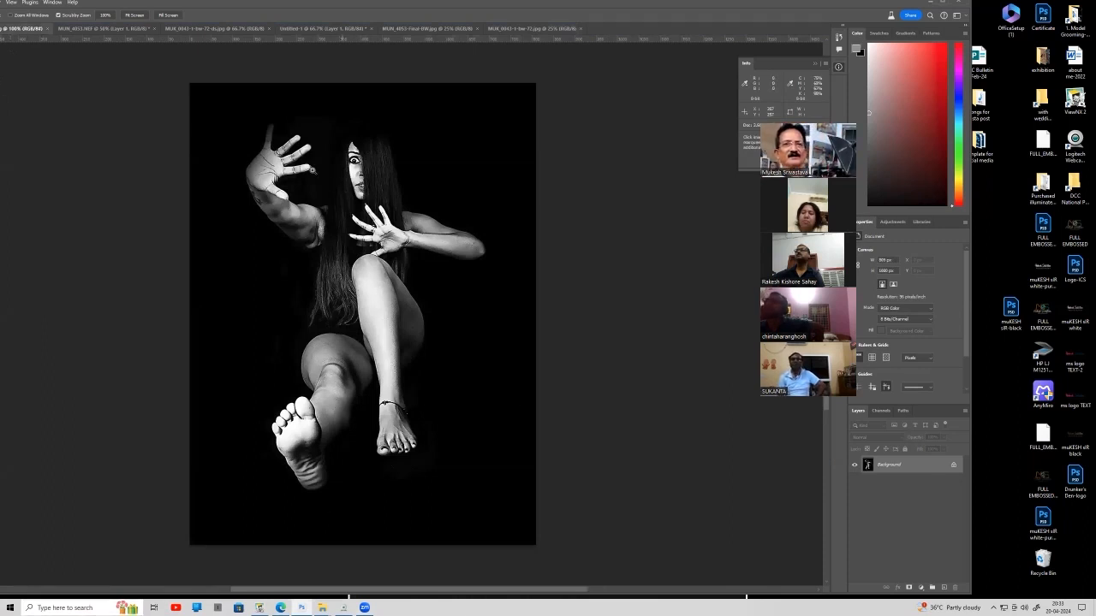
Examine the hands, face, arms and knee of the WhatsApp image at high magnification, and view the whole photo at 100%.
click(317, 184)
click(269, 338)
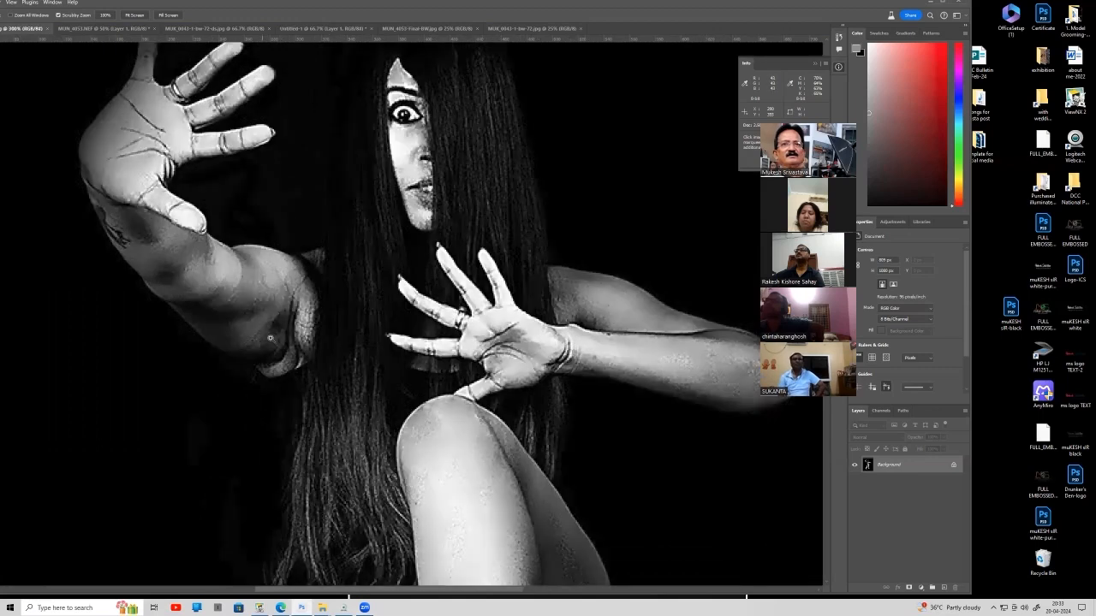
scroll(269, 338, up, 1)
scroll(281, 344, up, 3)
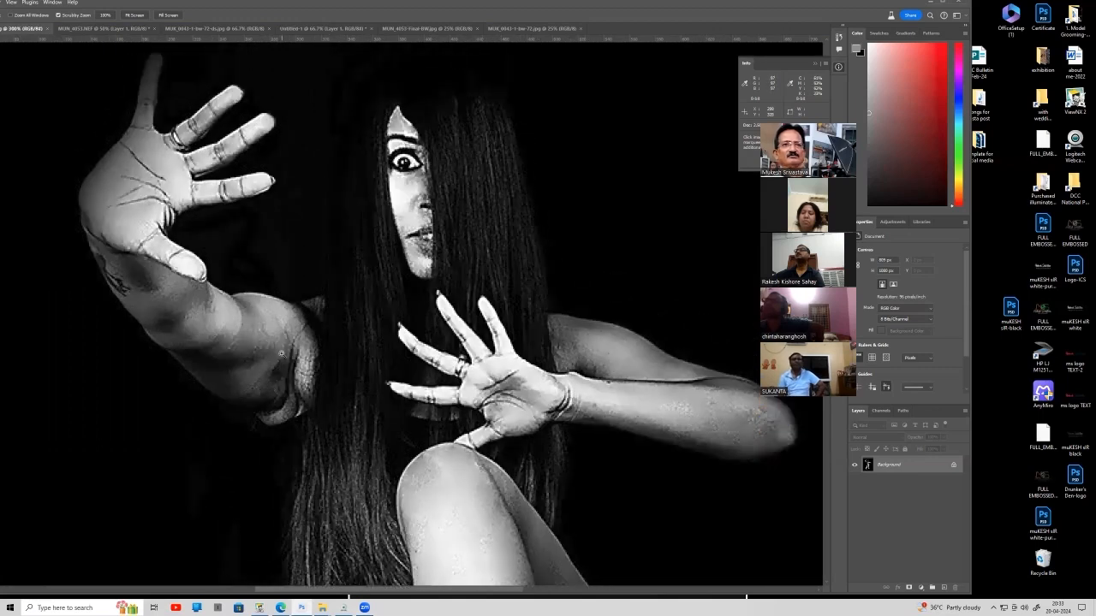
scroll(282, 354, up, 2)
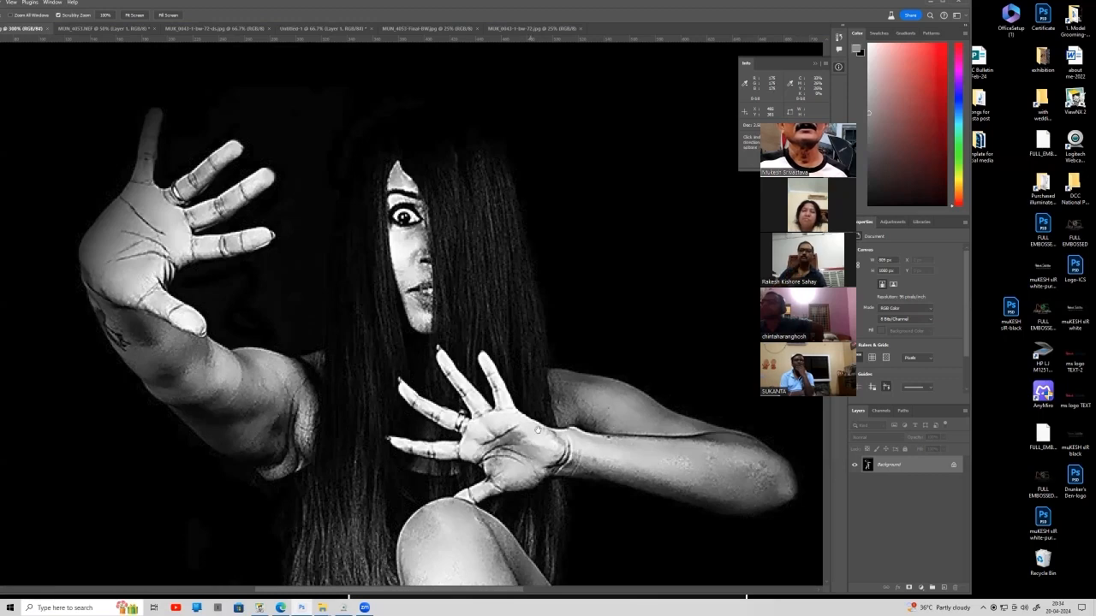
drag(536, 430, 548, 299)
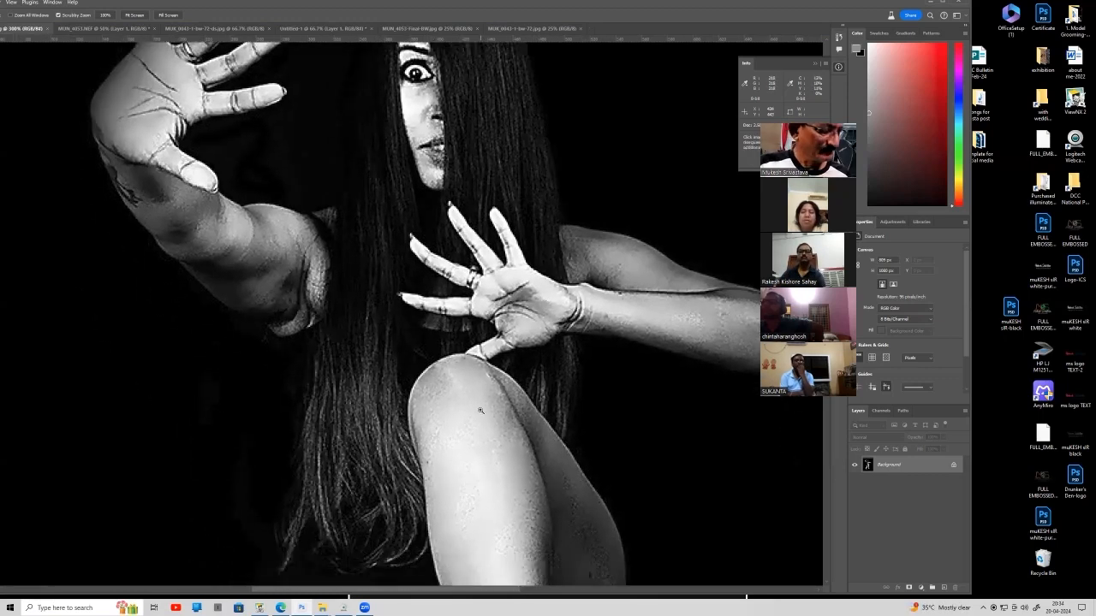
alt+click(480, 411)
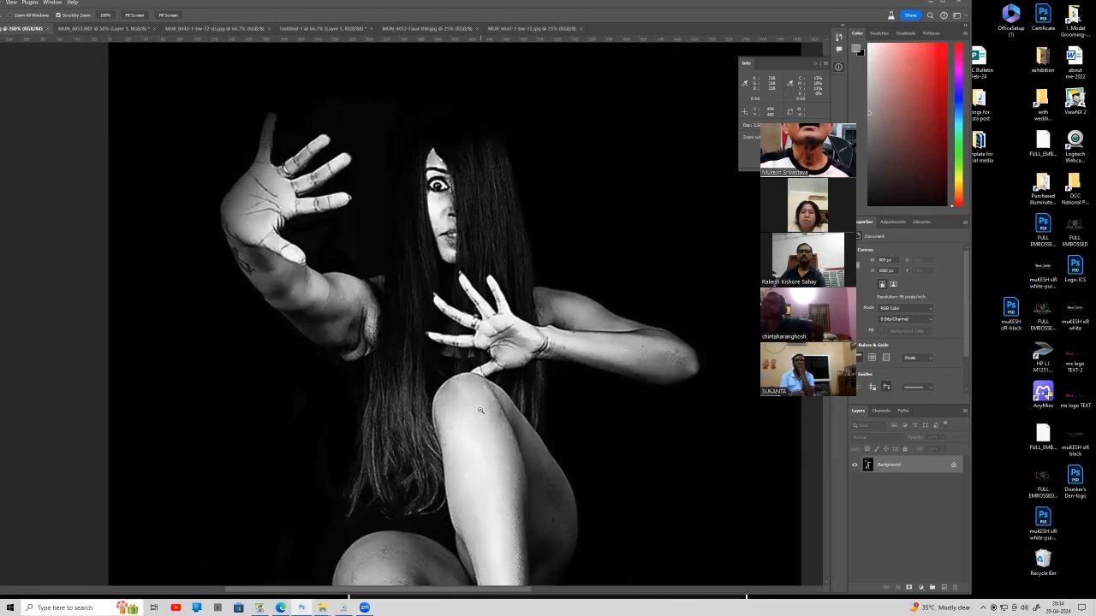
alt+click(480, 411)
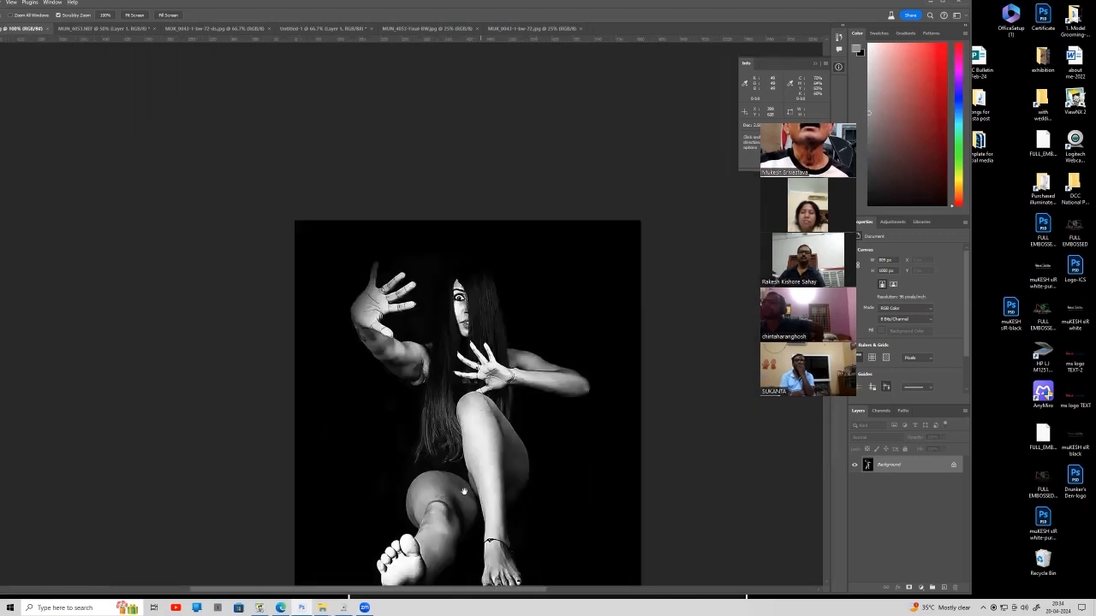
drag(463, 484, 471, 373)
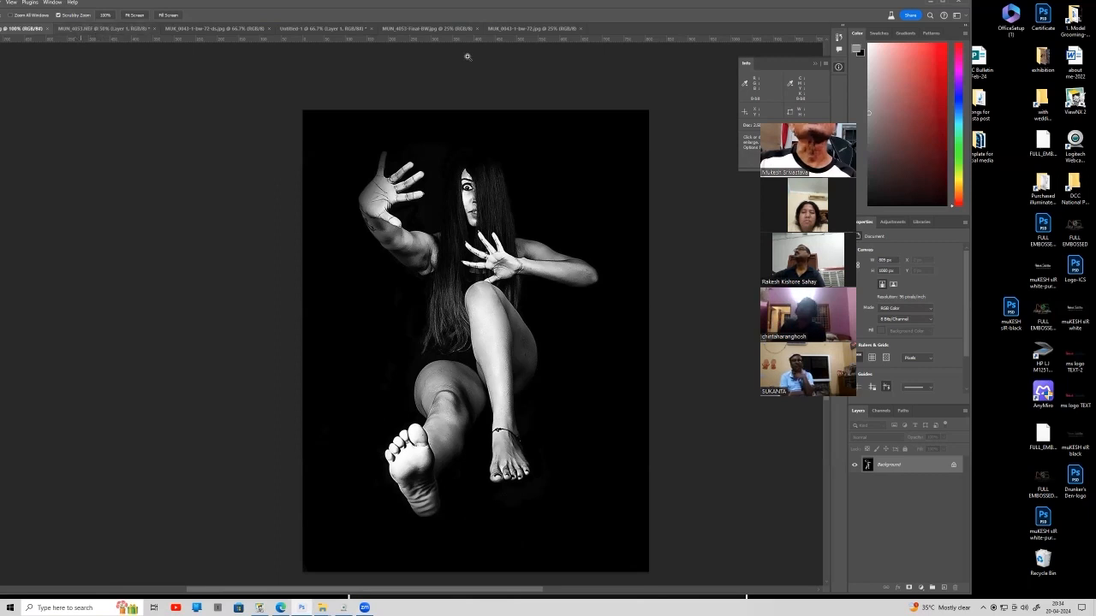
Float the open documents, and browse in File Explorer to the "1. Edtd yearwise-transfered" folder within Data on the Seagate Backup Plus drive (H:).
drag(608, 30, 419, 438)
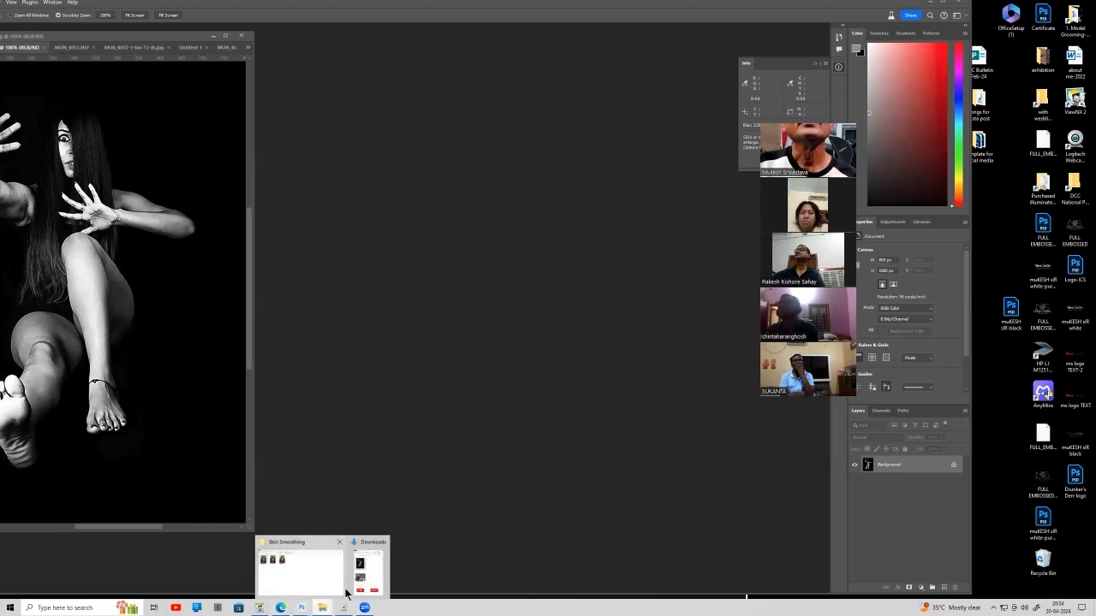
click(368, 577)
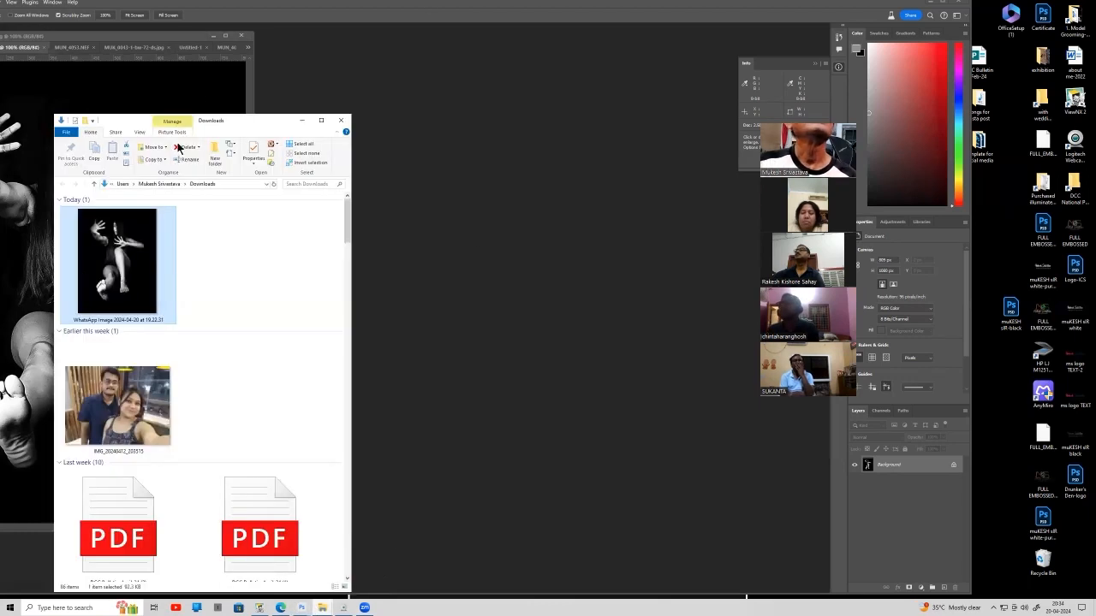
click(112, 185)
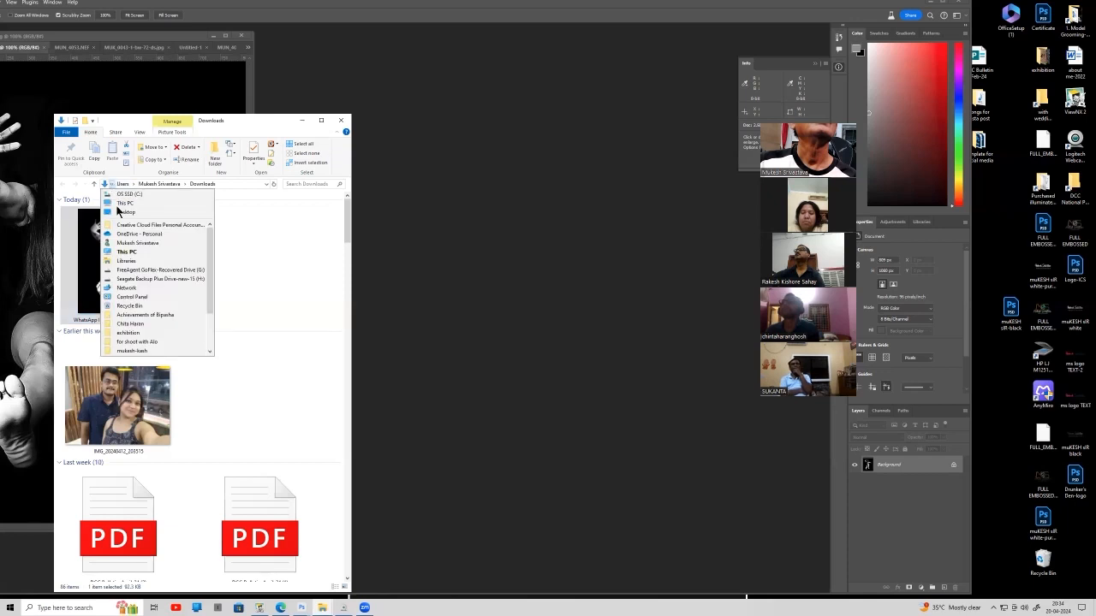
click(123, 250)
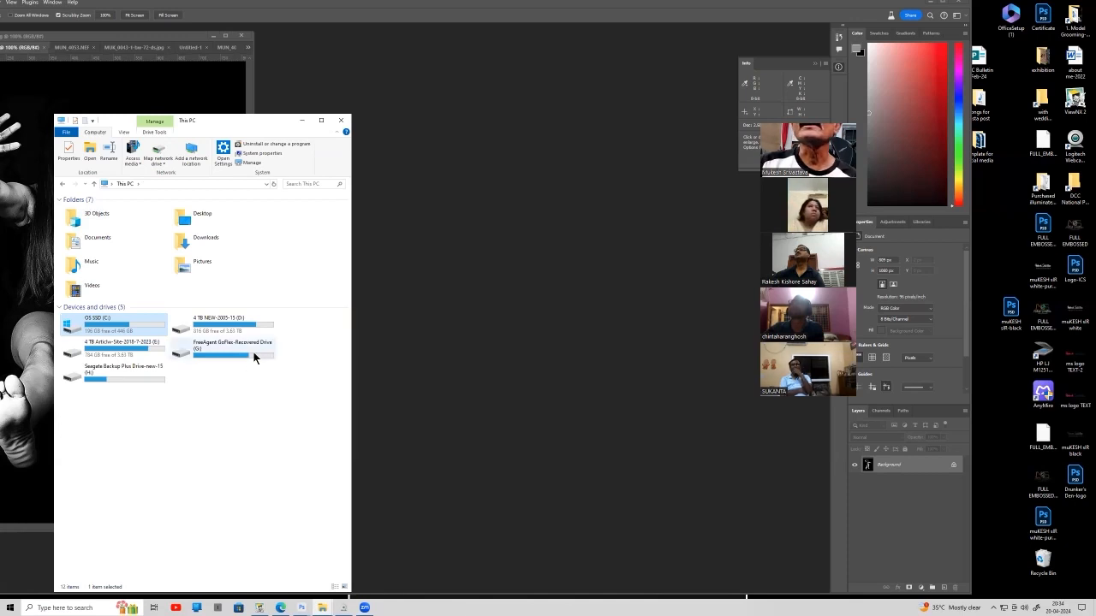
double_click(127, 380)
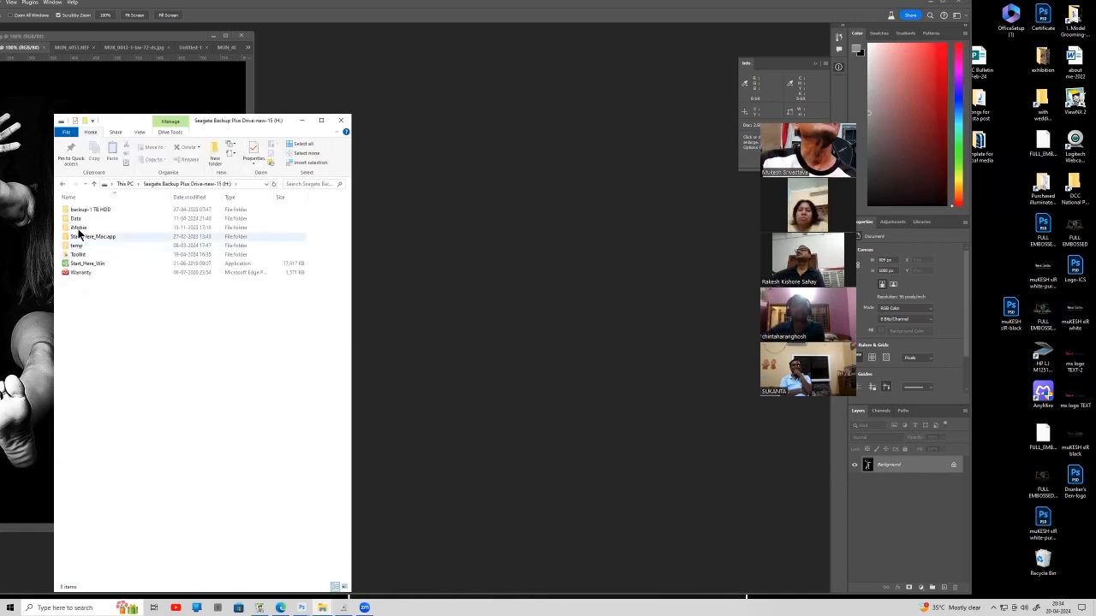
double_click(76, 218)
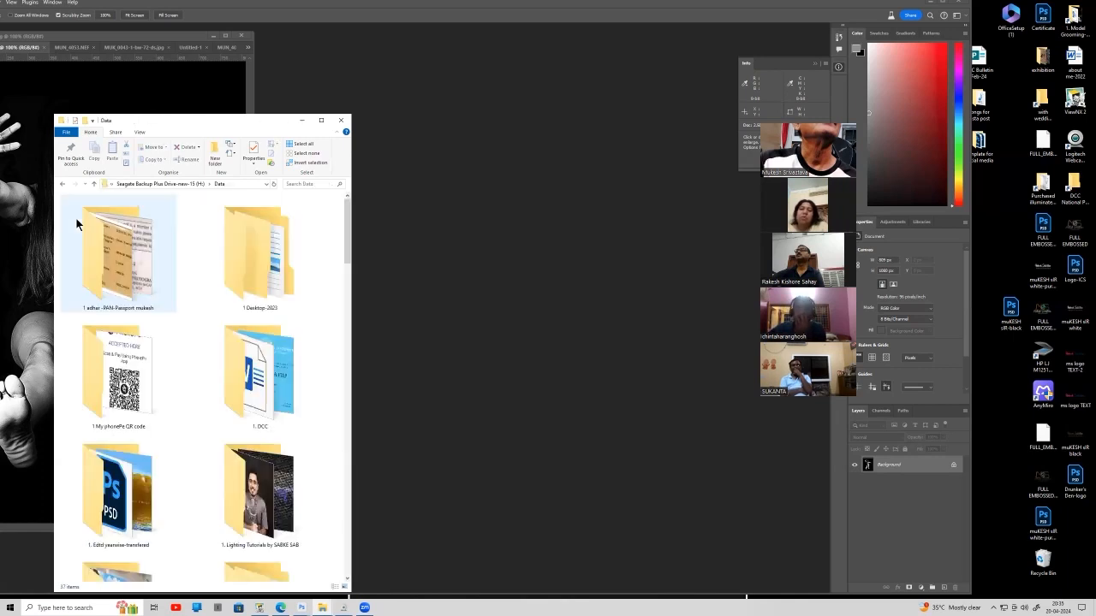
double_click(128, 496)
Find the model's Dhanbad shoot folder among the edited yearwise folders and open it.
scroll(188, 446, down, 15)
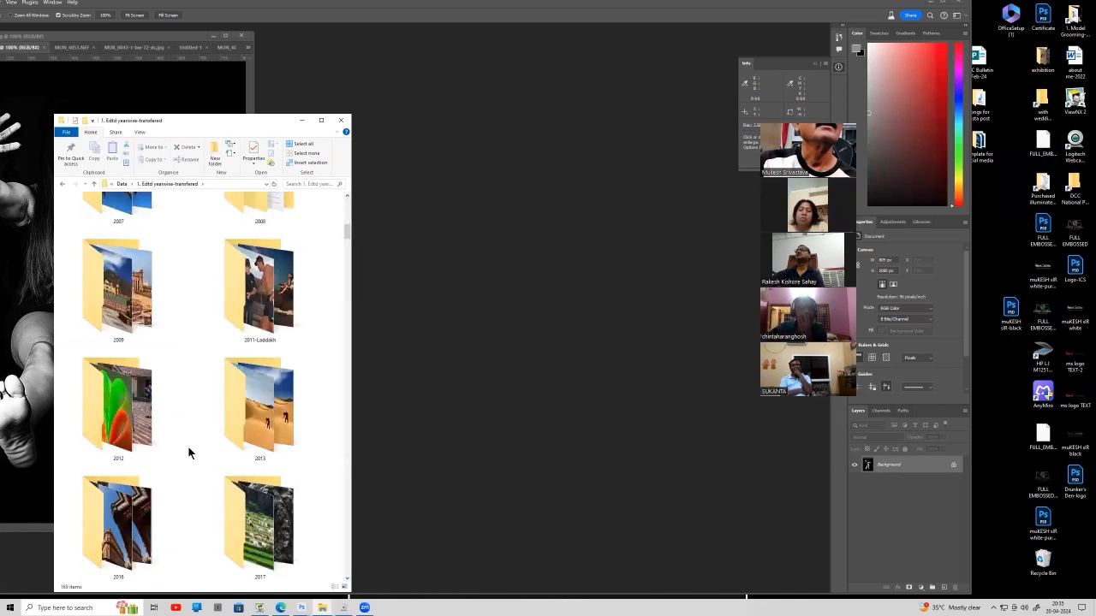
scroll(195, 454, down, 15)
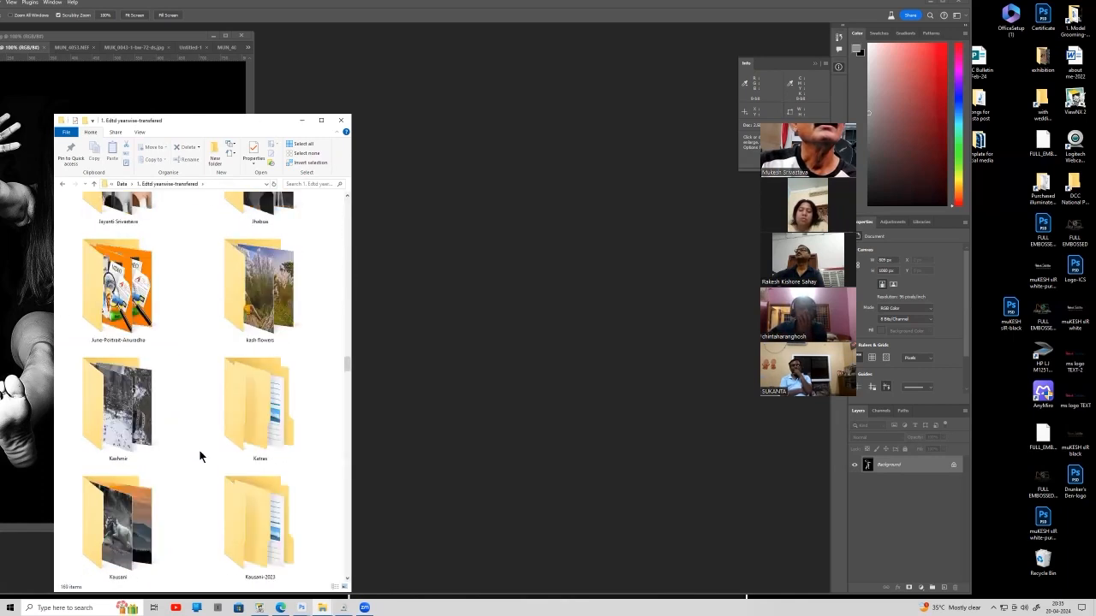
scroll(200, 457, down, 5)
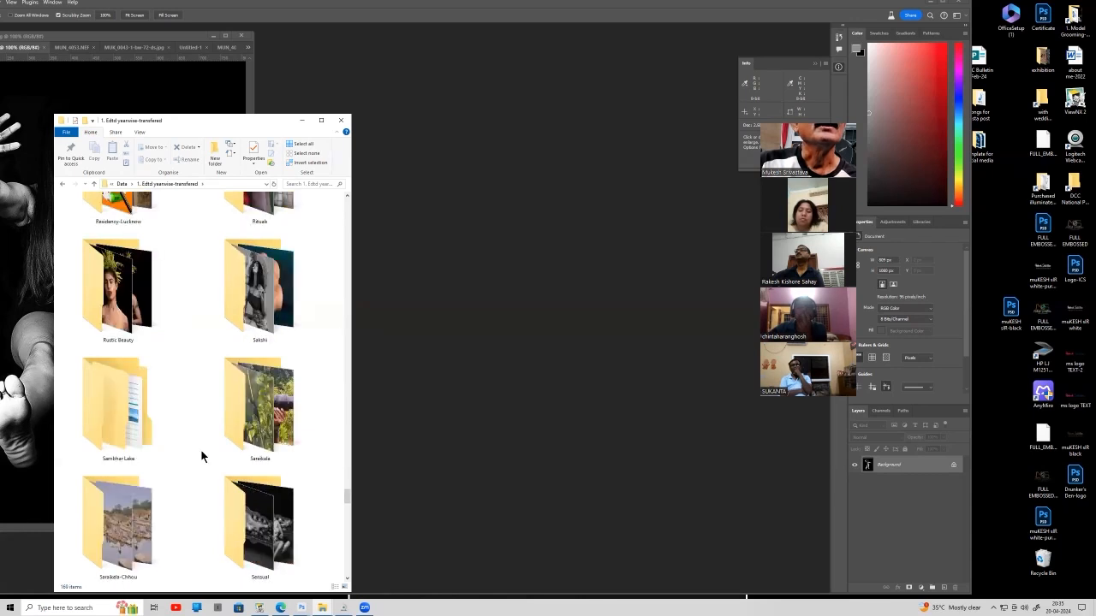
scroll(201, 456, down, 5)
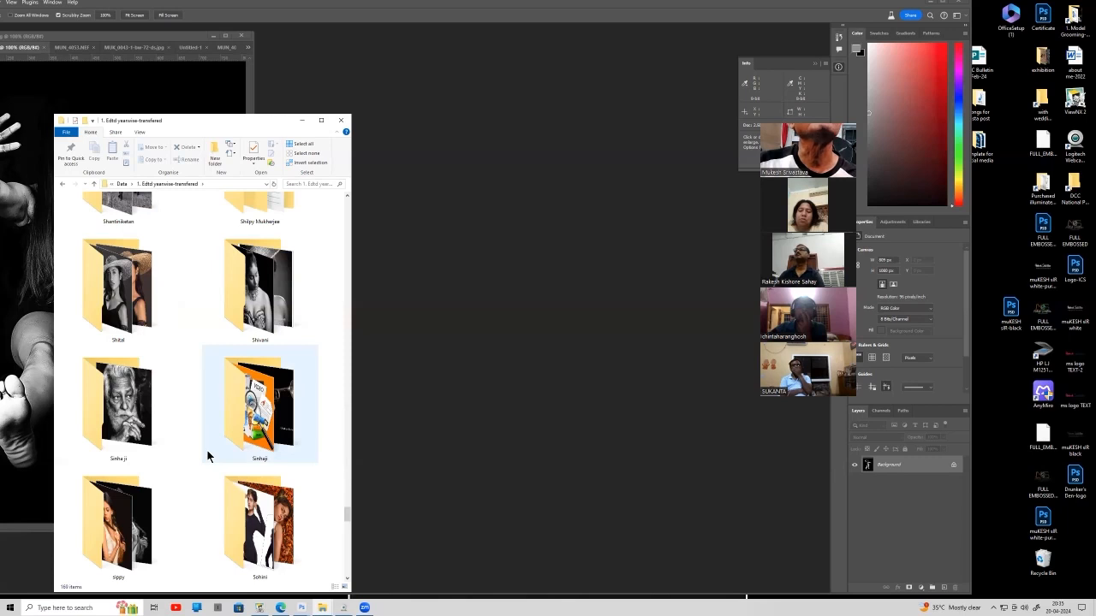
scroll(207, 456, down, 5)
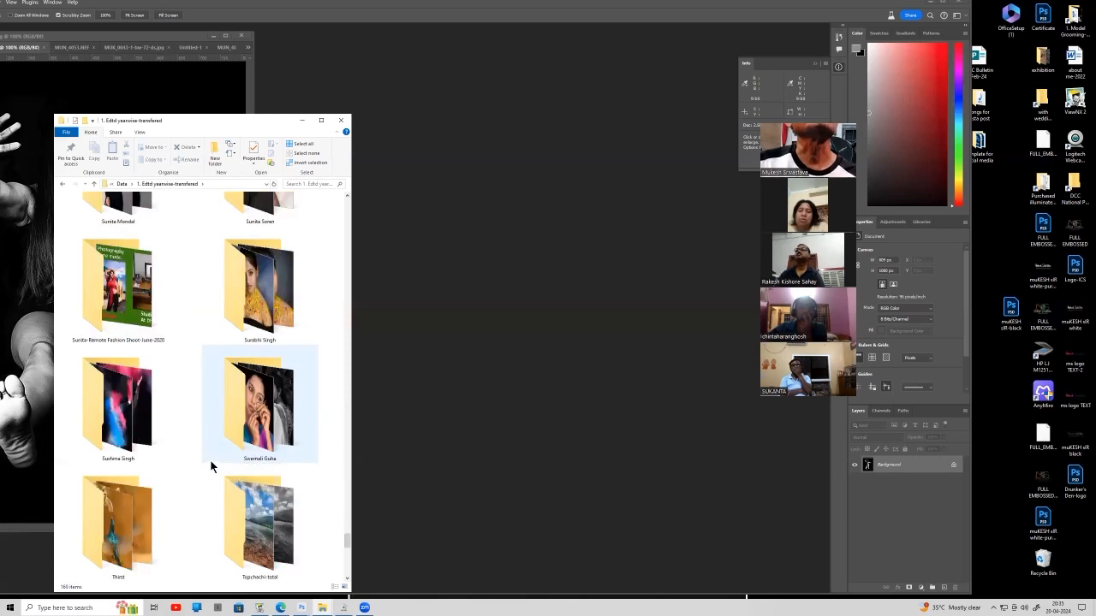
scroll(210, 467, up, 5)
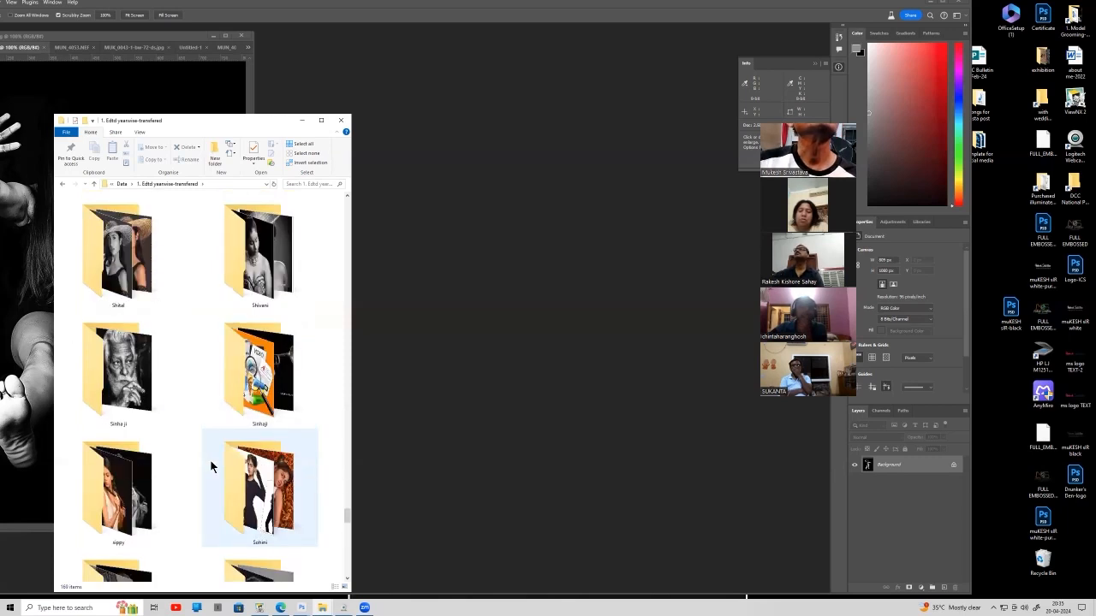
scroll(211, 461, down, 2)
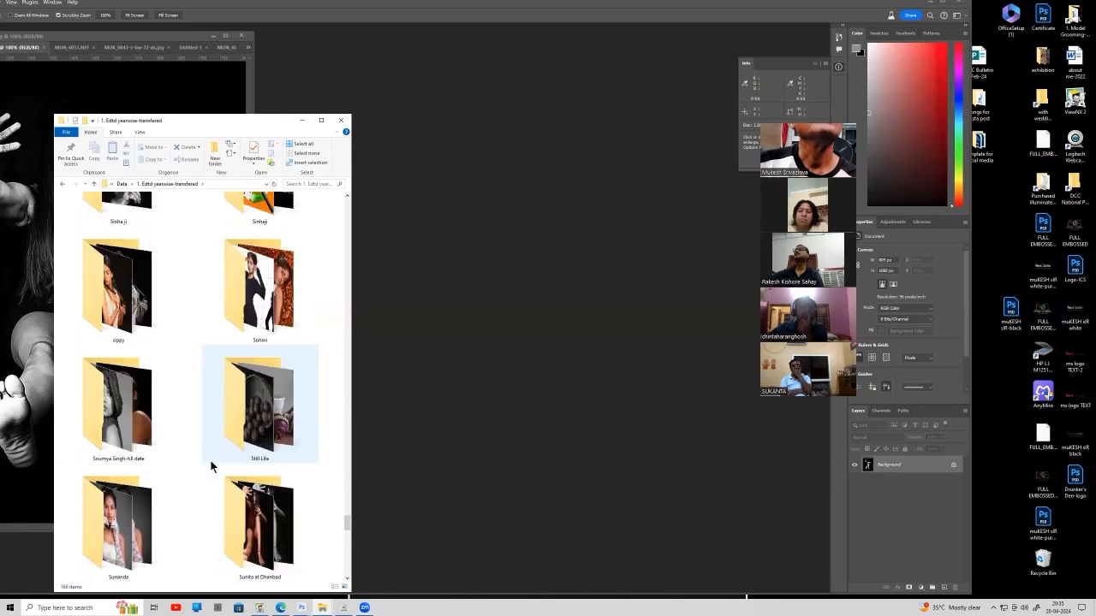
double_click(260, 524)
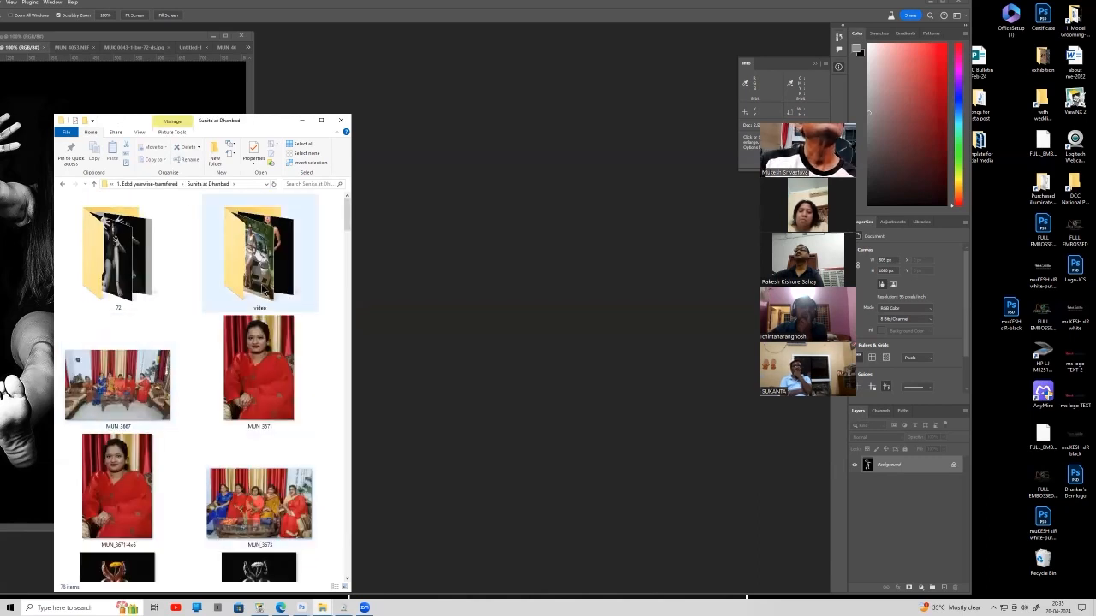
Find MUN_4119-bw in the shoot folder, open it in Photoshop, and dock the floating documents back as tabs.
scroll(173, 369, down, 5)
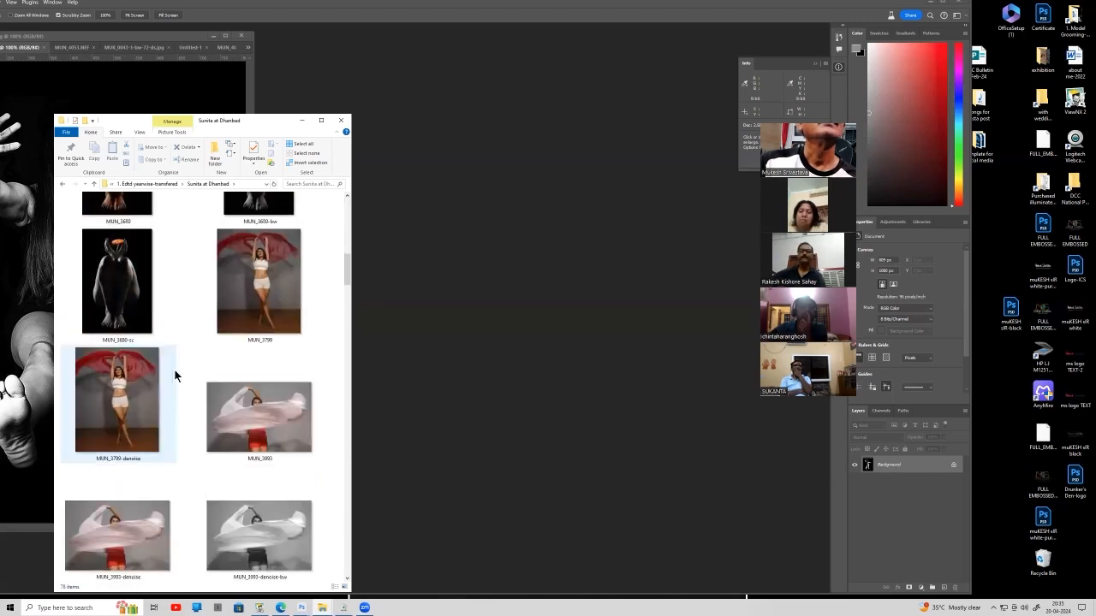
scroll(173, 369, down, 5)
scroll(174, 369, down, 5)
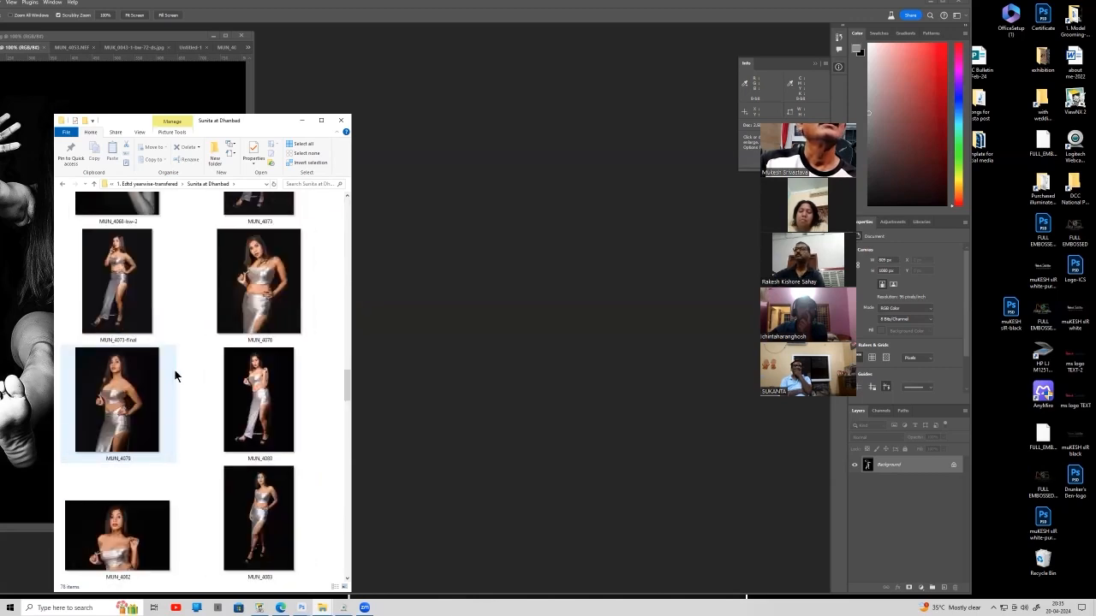
scroll(173, 369, down, 10)
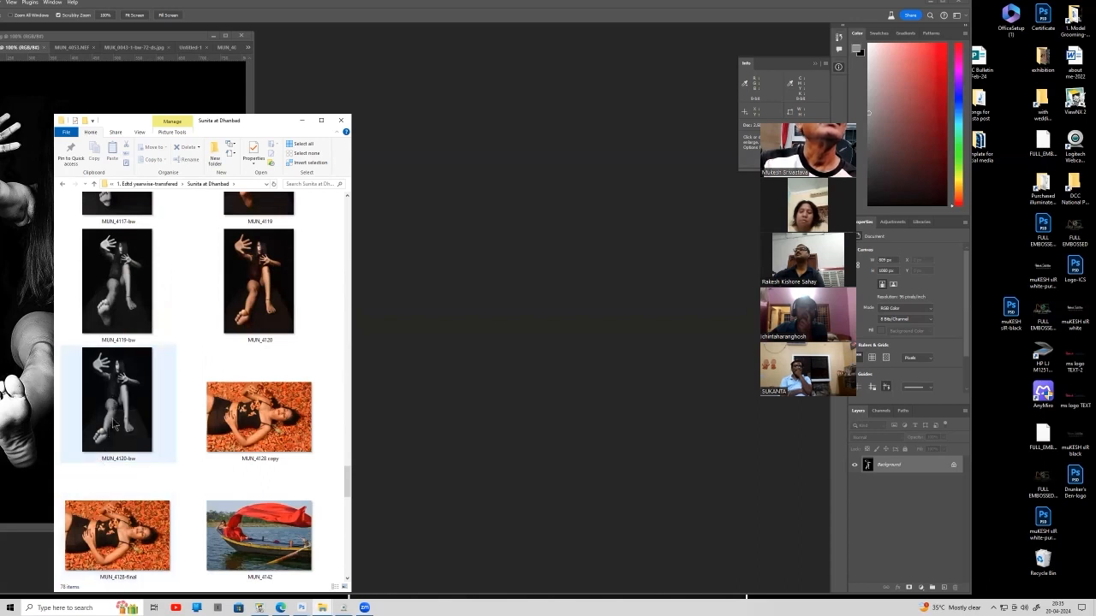
mouse_move(118, 403)
mouse_down()
mouse_move(156, 420)
mouse_move(454, 391)
mouse_move(460, 380)
mouse_move(112, 418)
mouse_up()
drag(105, 289, 483, 324)
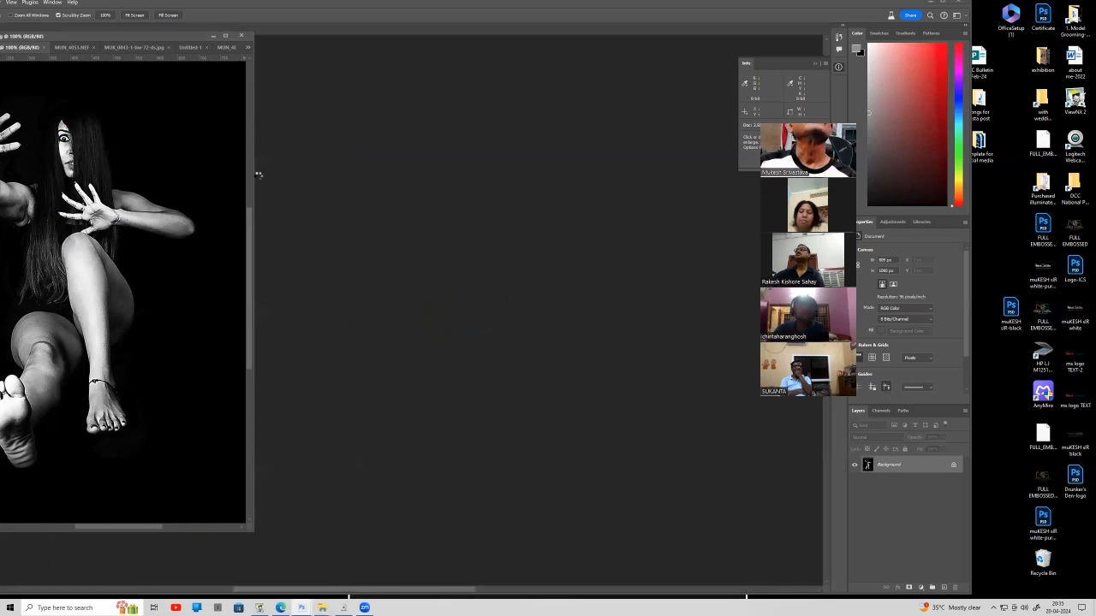
drag(128, 38, 302, 33)
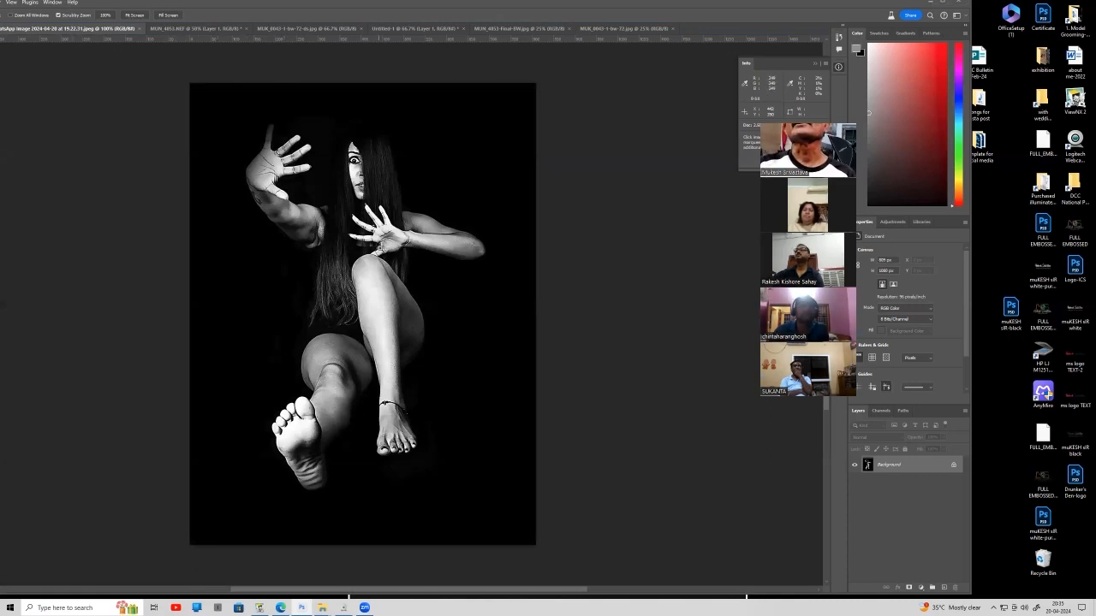
Close MUN_4053.NEF without saving its changes, and close MUK_0043-1-bw-72-ds.jpg.
click(178, 31)
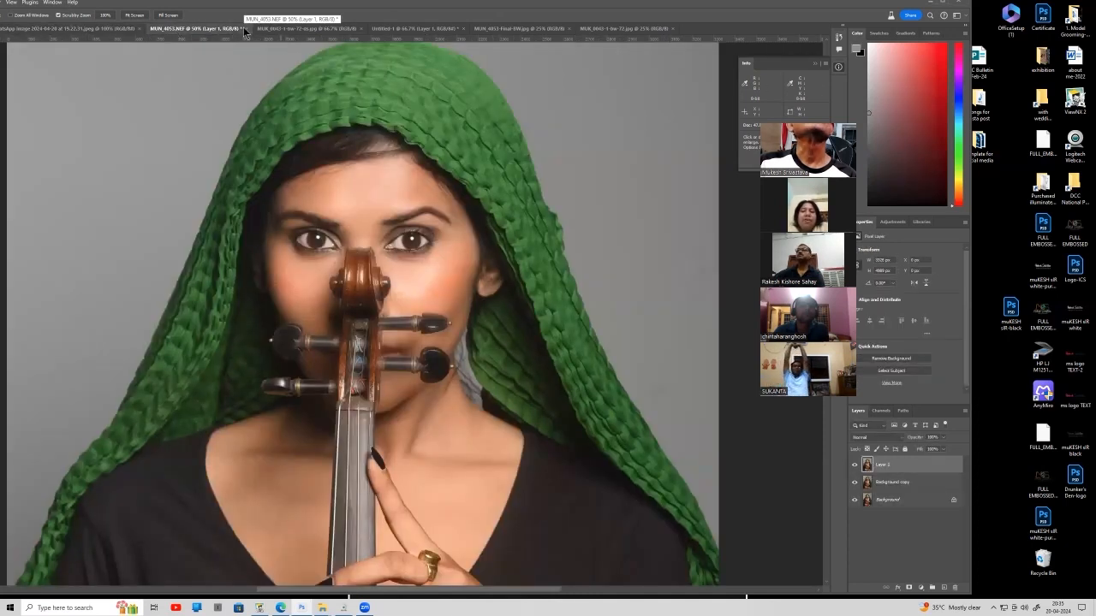
click(244, 28)
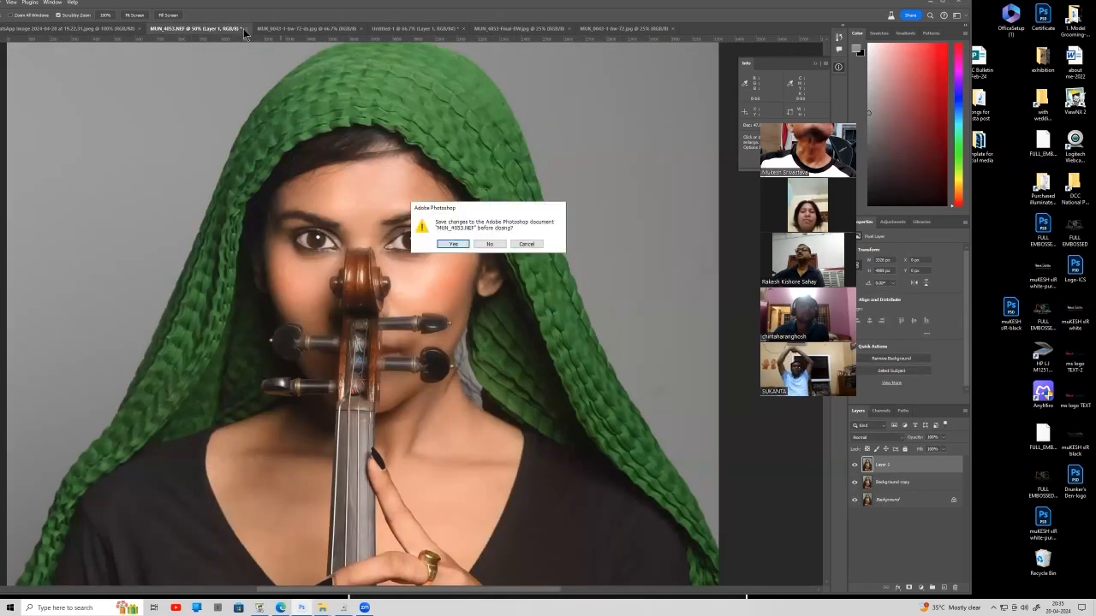
click(488, 245)
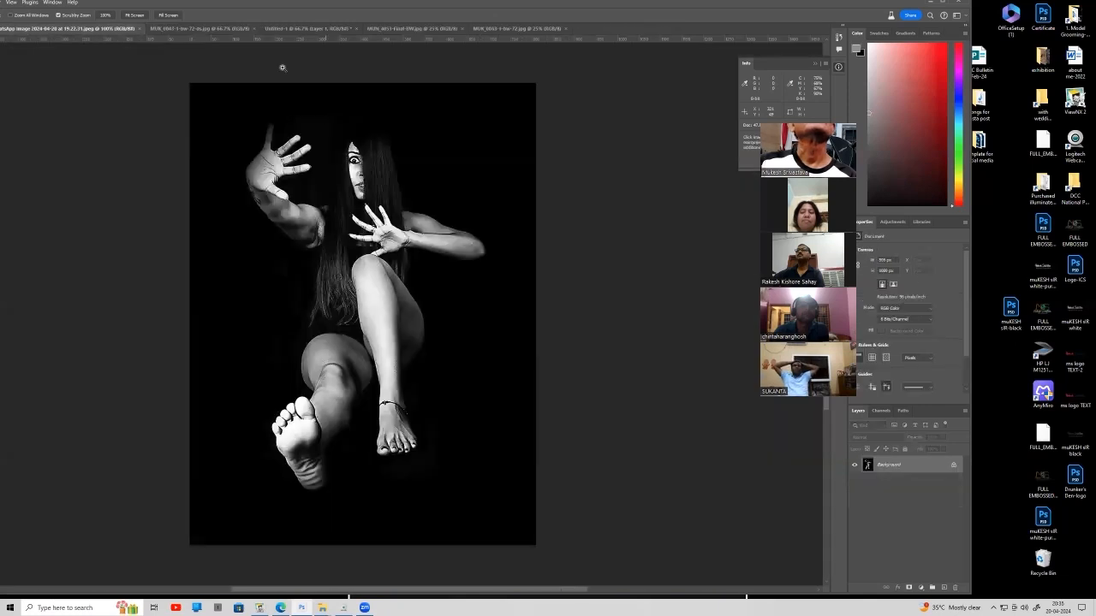
click(219, 30)
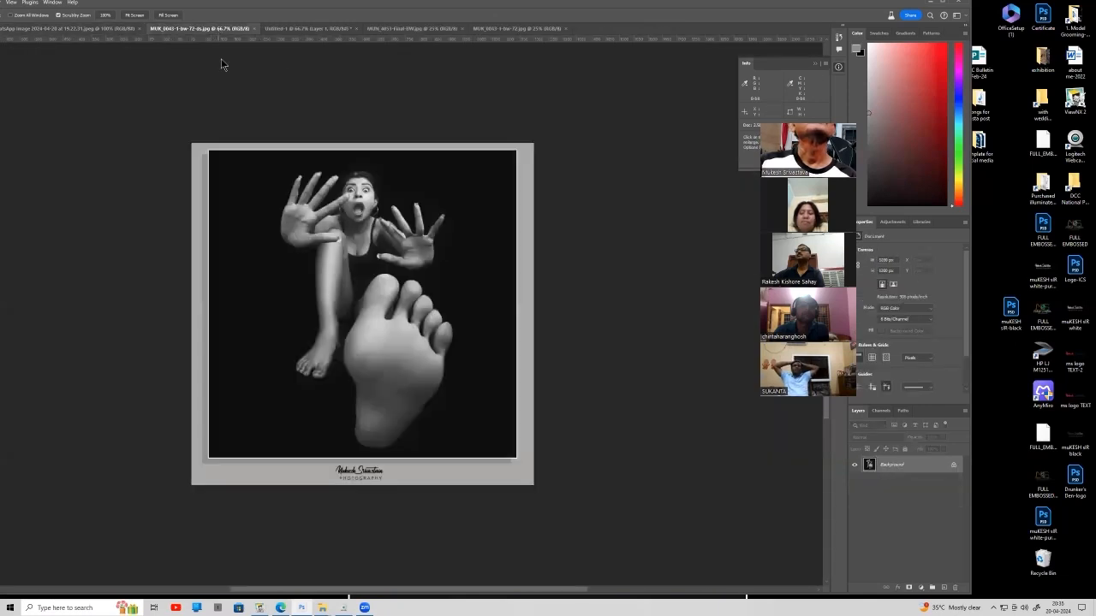
click(254, 30)
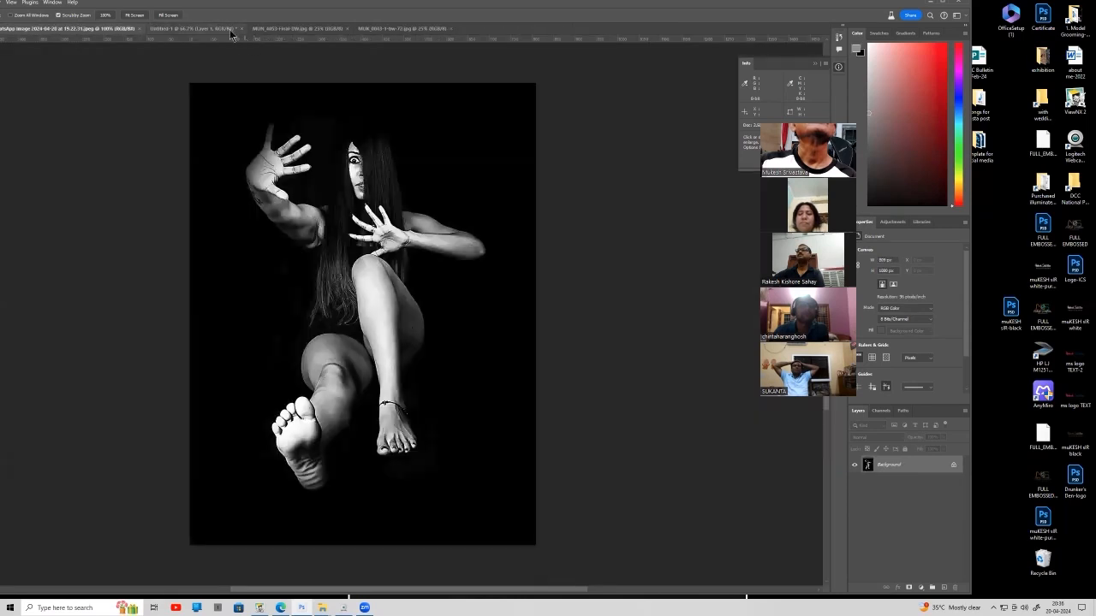
Show the Untitled-1 meeting screenshot, move the Photoshop window until its menus are reachable, and flatten the image.
click(230, 31)
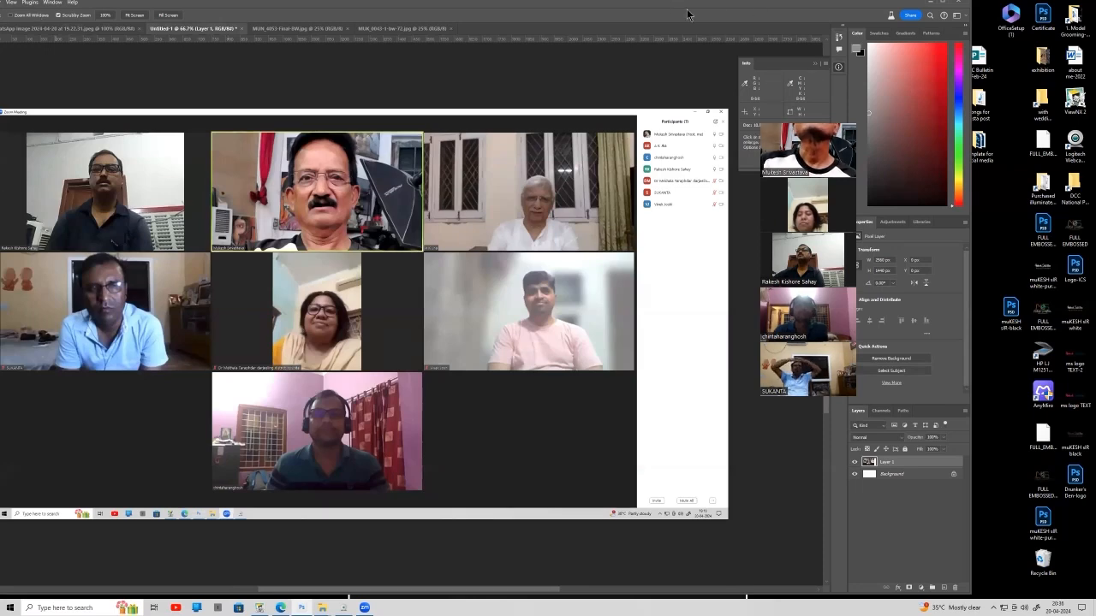
drag(429, 3, 688, 11)
click(200, 10)
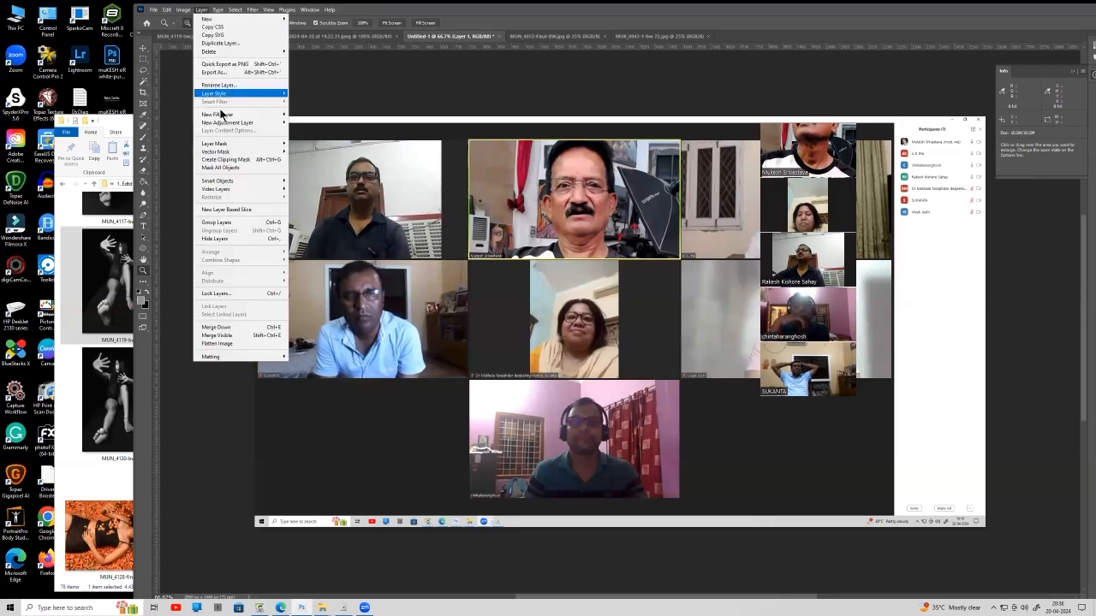
click(225, 344)
Save the flattened screenshot as the JPEG Untitled-1 in the Online Photo Editing folder at quality 12, and close it.
click(153, 10)
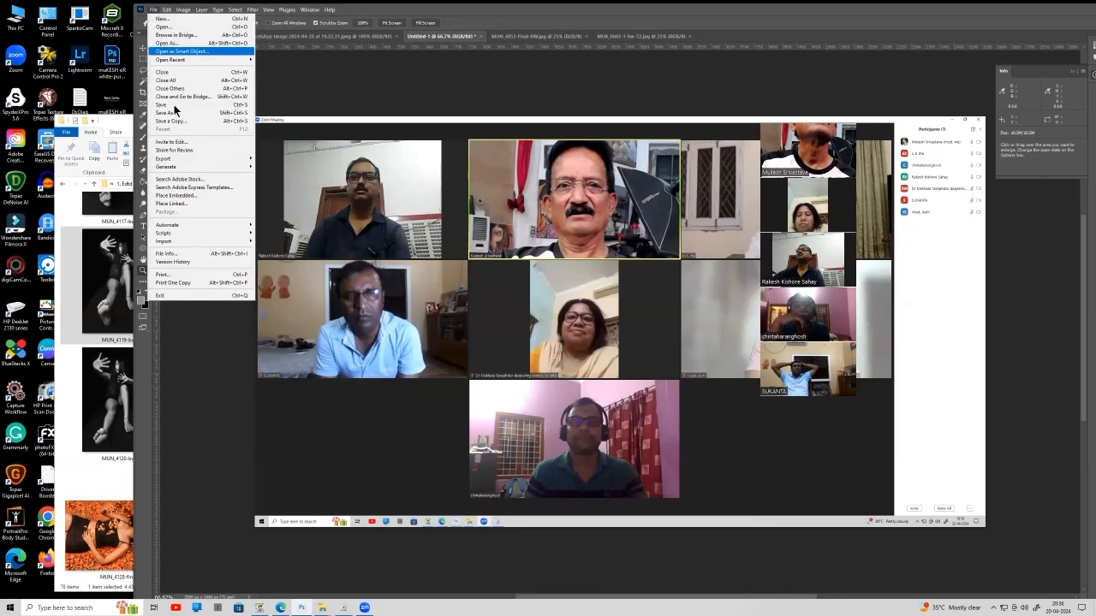
click(176, 111)
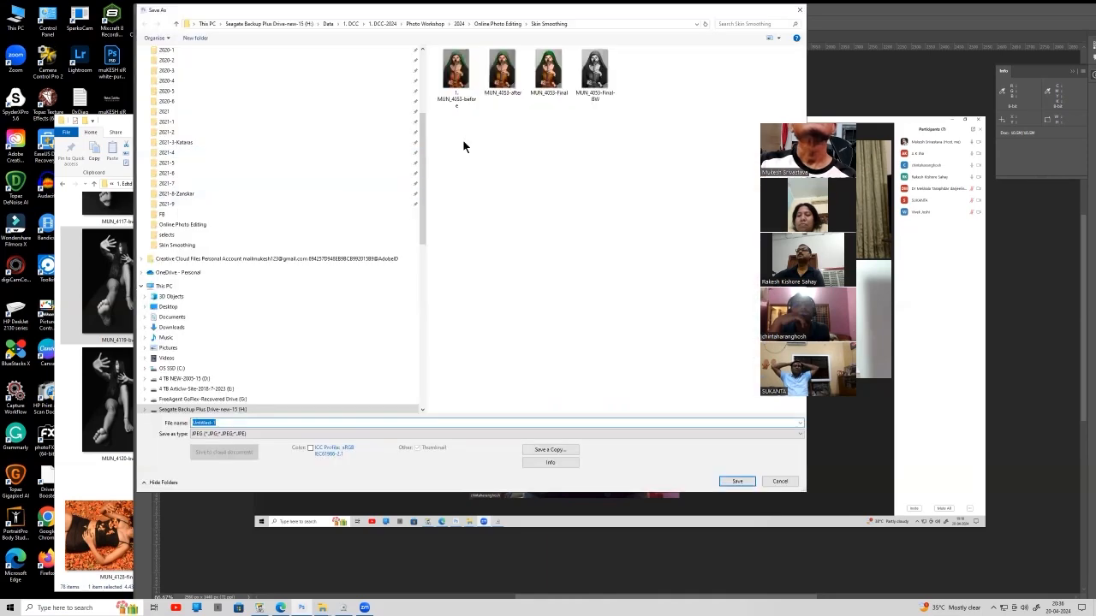
click(499, 24)
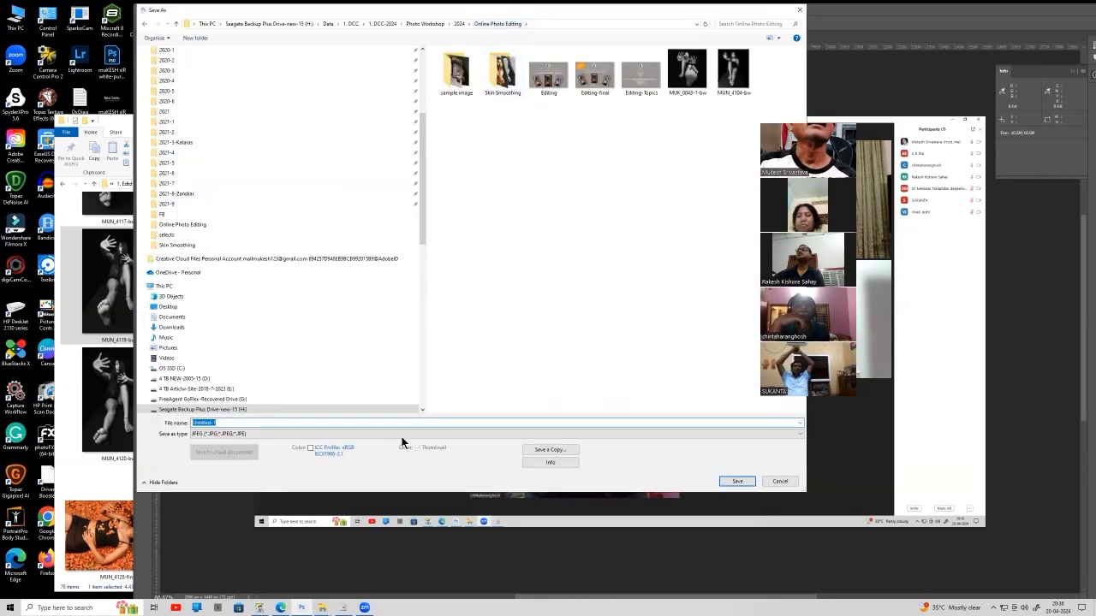
click(738, 482)
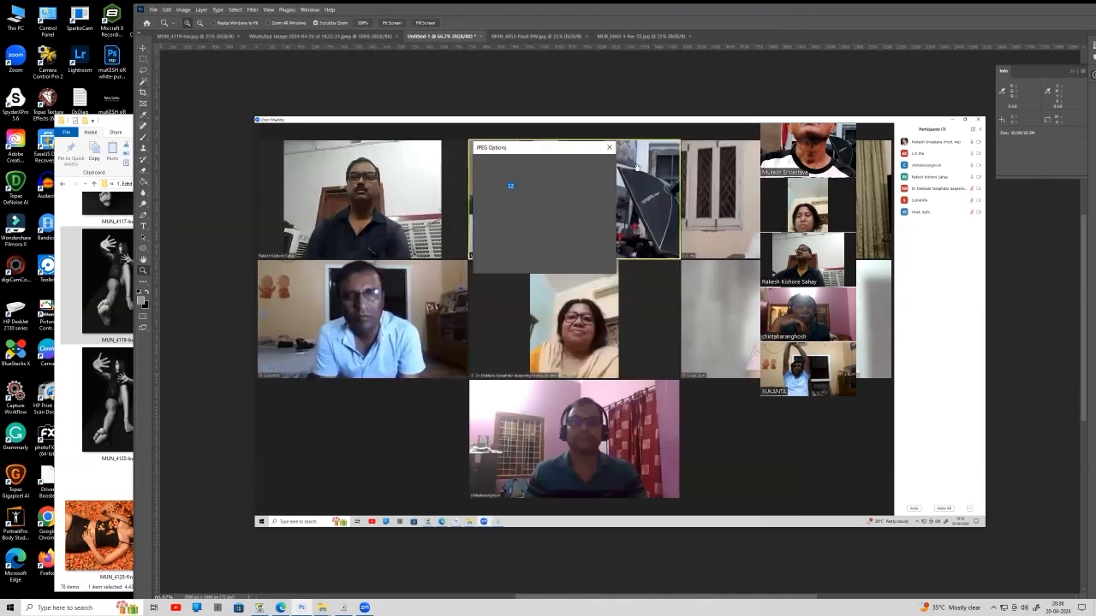
click(595, 164)
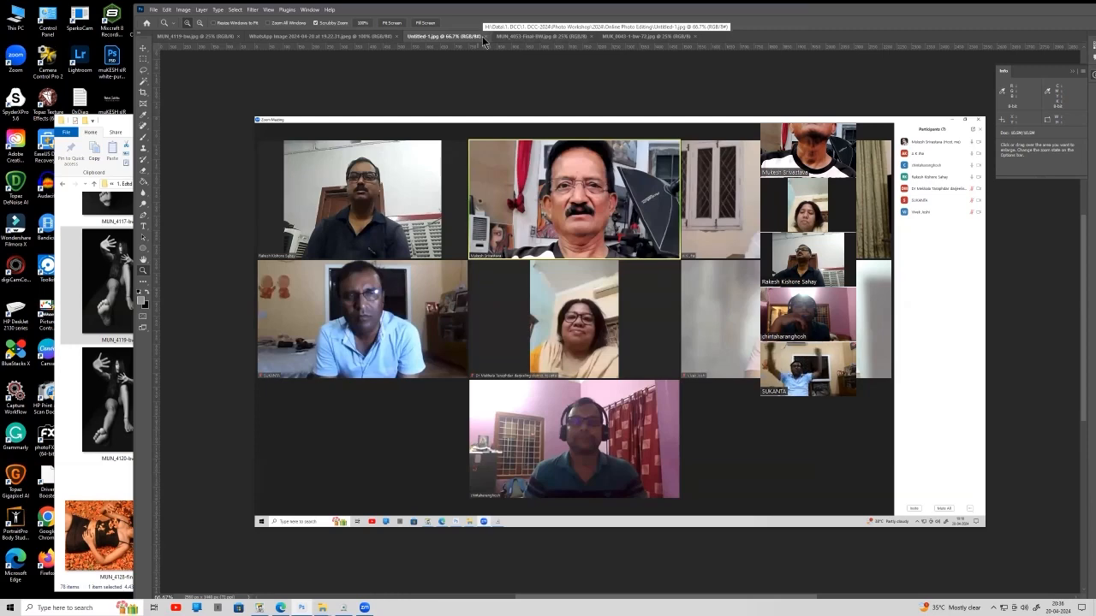
click(485, 37)
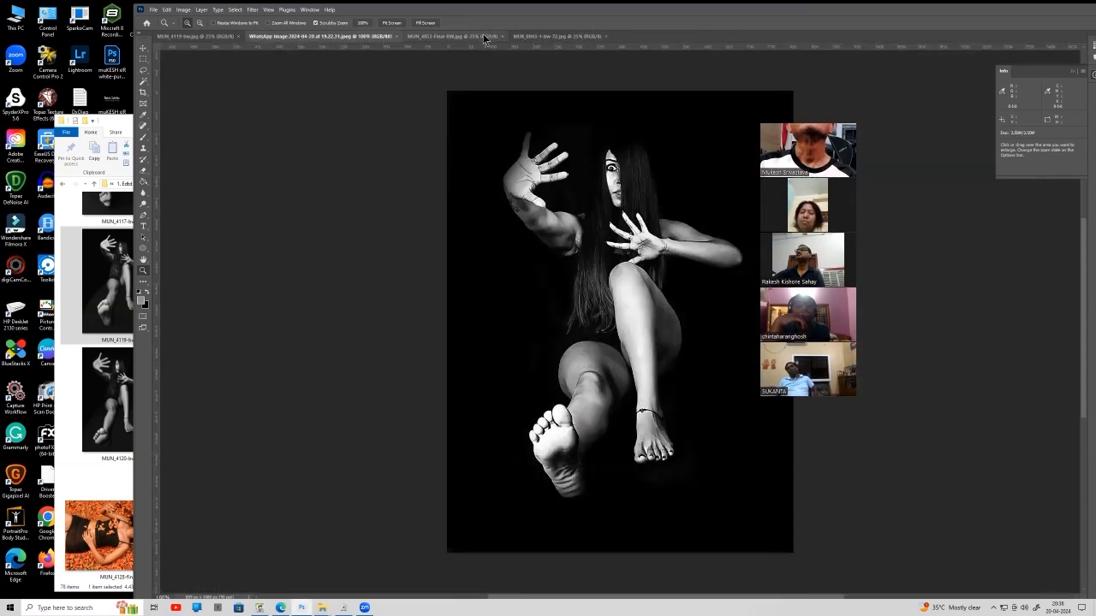
Close MUN_4053-Final-BW.jpg and MUK_0043-1-bw-72.jpg, leaving the WhatsApp image and MUN_4119-bw open.
click(441, 35)
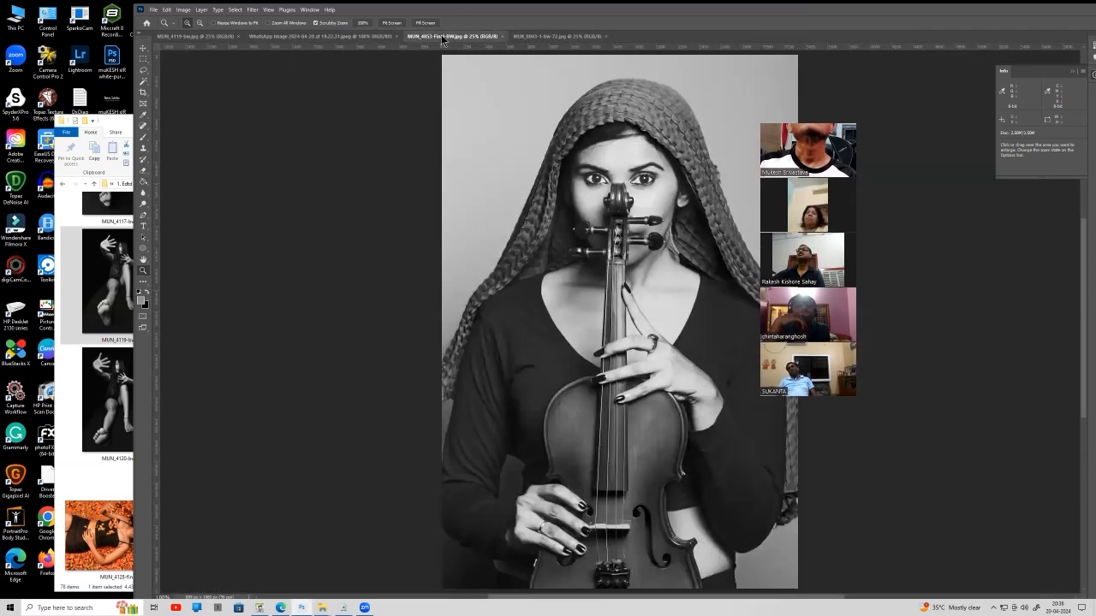
click(502, 37)
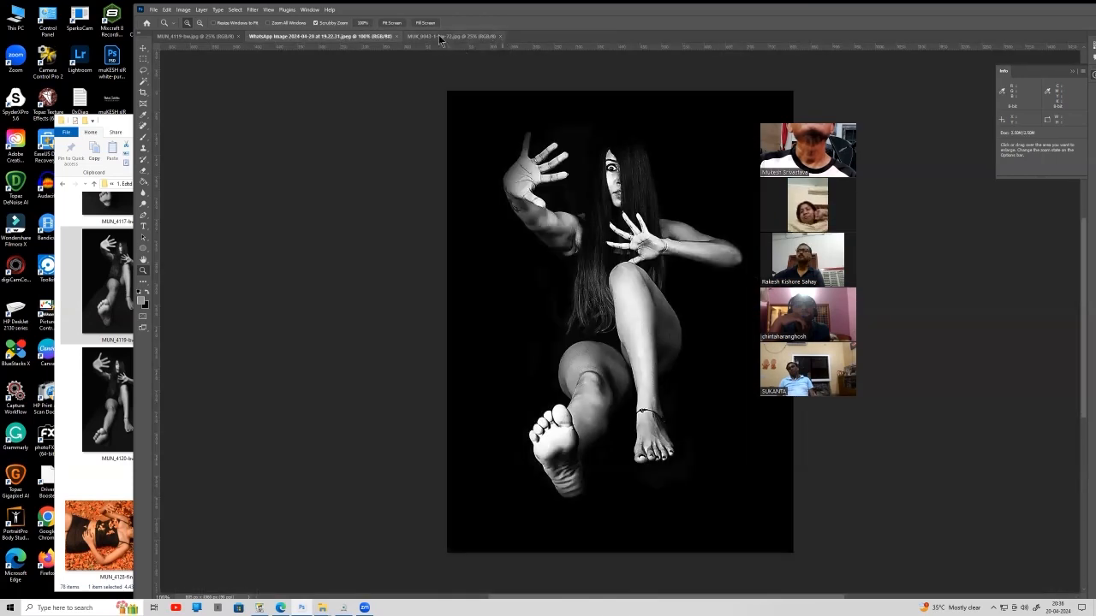
click(440, 36)
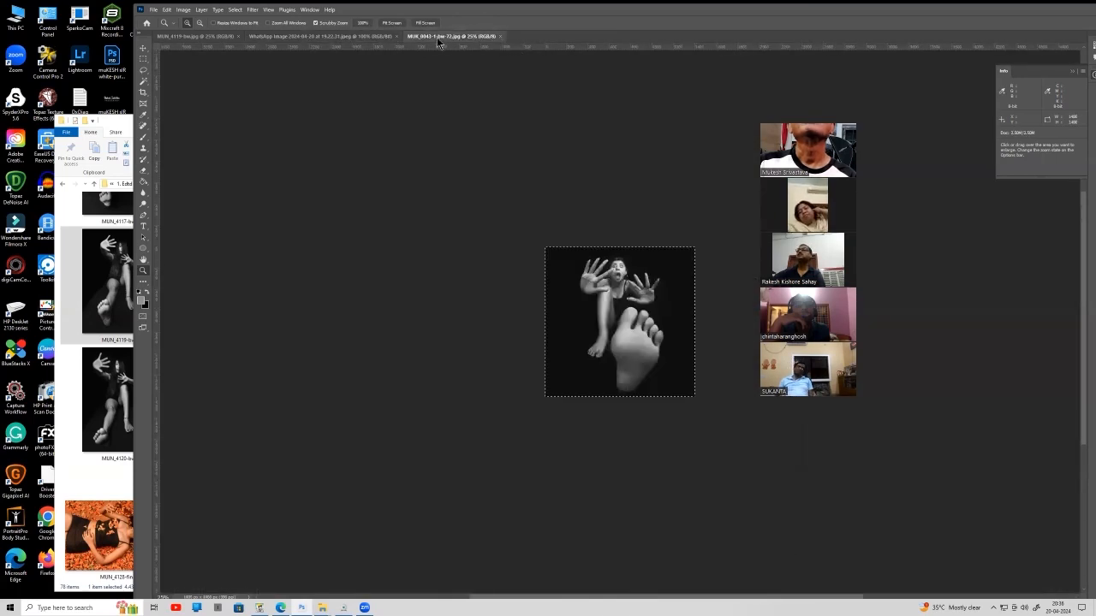
click(500, 37)
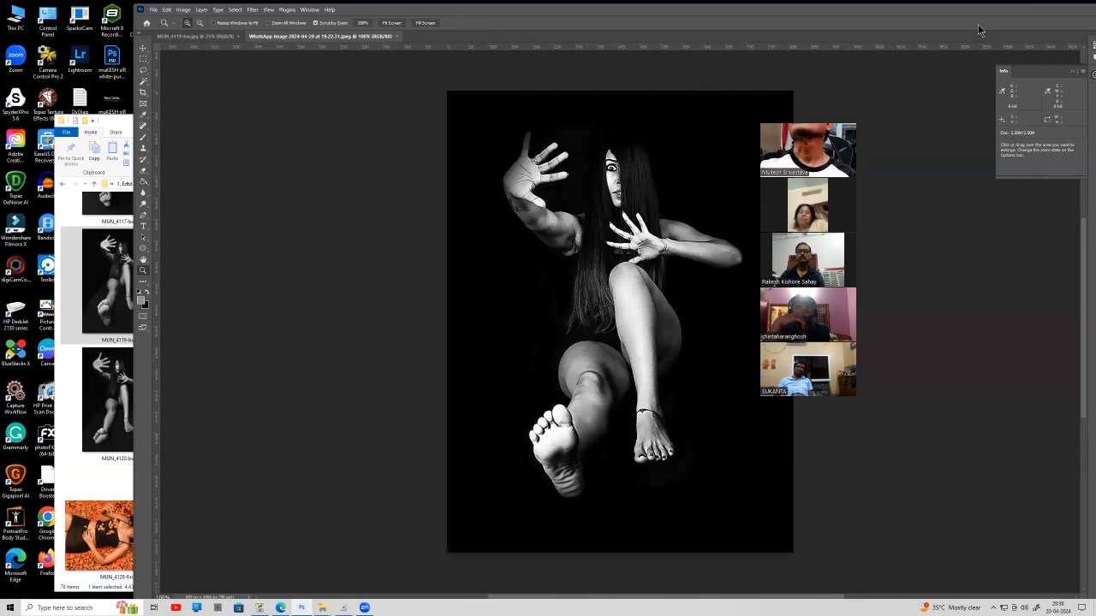
Bring the Photoshop window back fully onto the screen and maximize it.
drag(978, 24, 881, 46)
drag(1040, 35, 998, 36)
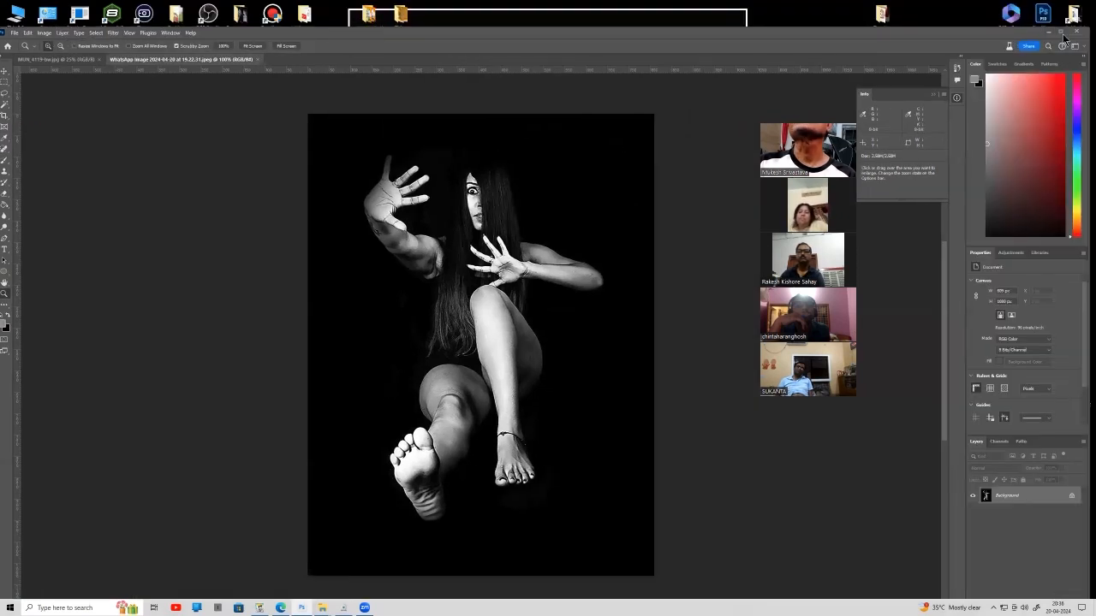
click(1062, 34)
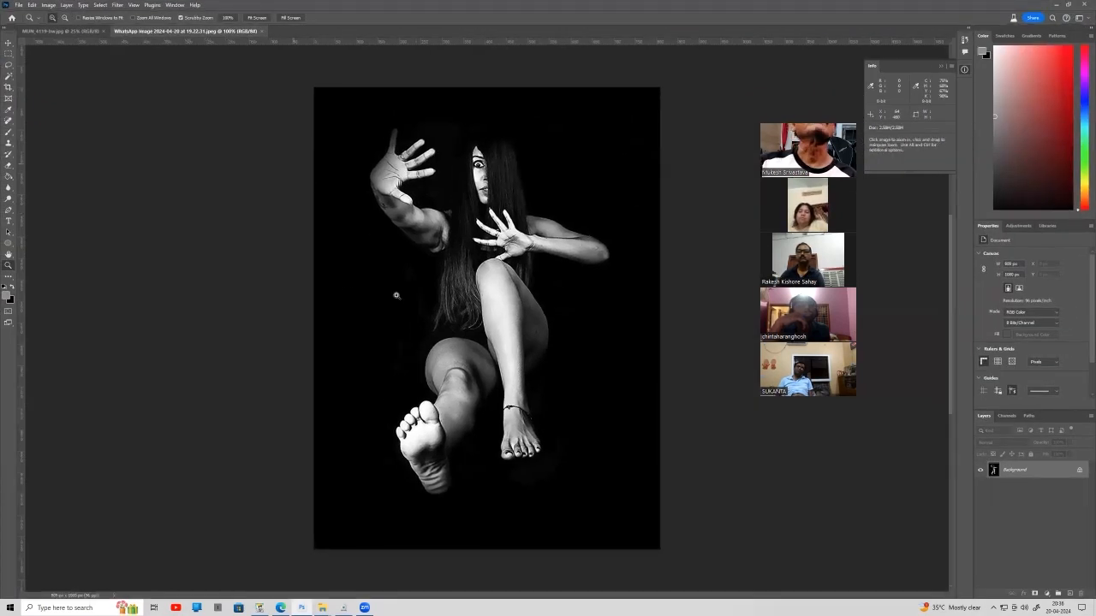
Compare MUN_4119-bw at 33.3% with the WhatsApp image at 200%, examining the feet, legs, hands and face.
click(65, 33)
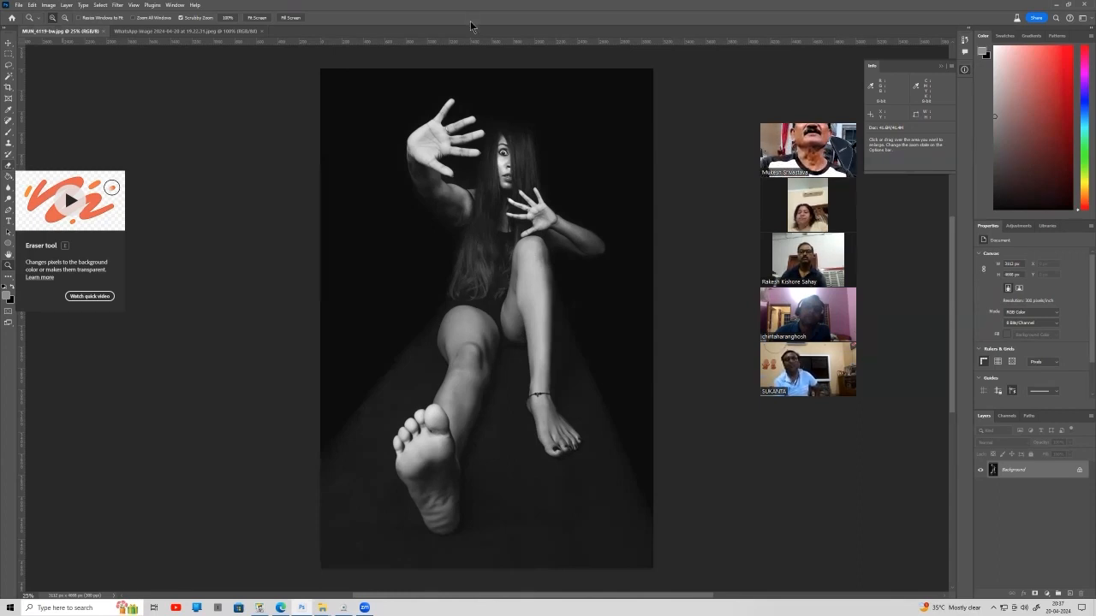
click(439, 142)
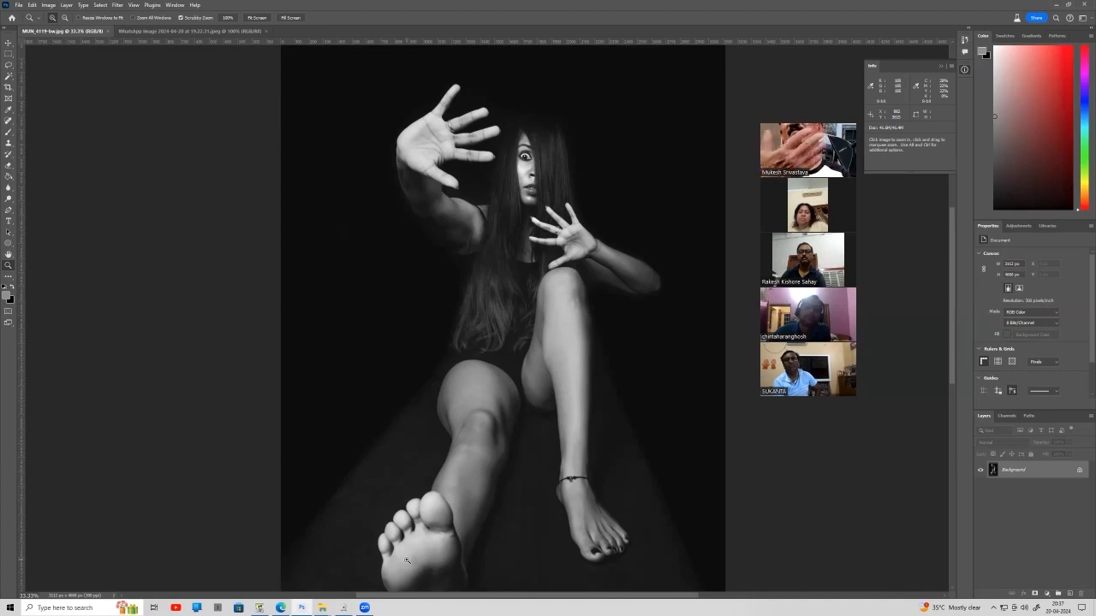
click(169, 33)
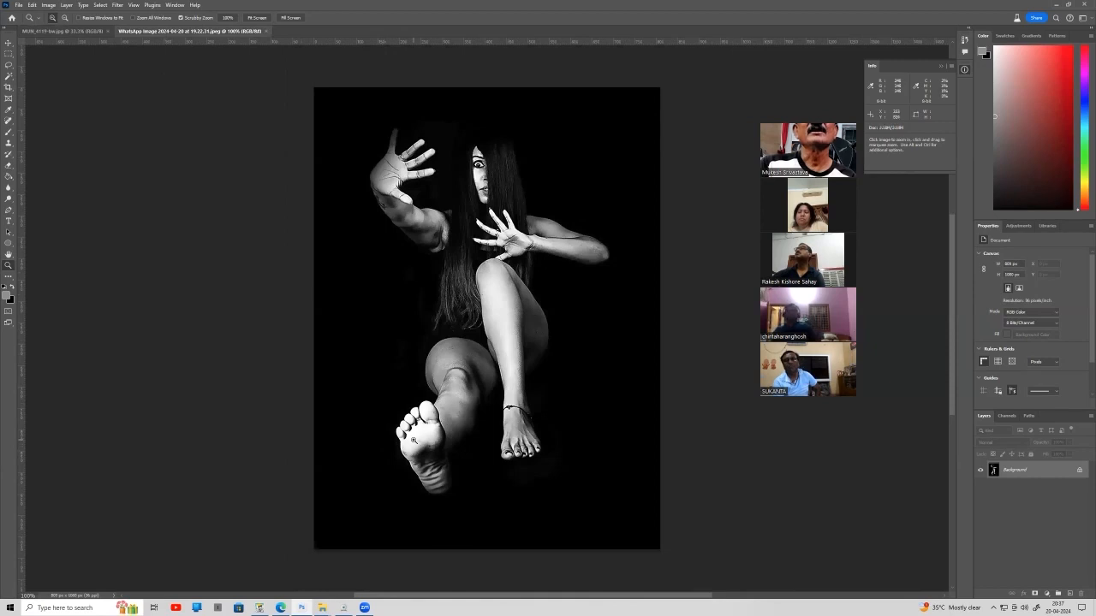
click(414, 440)
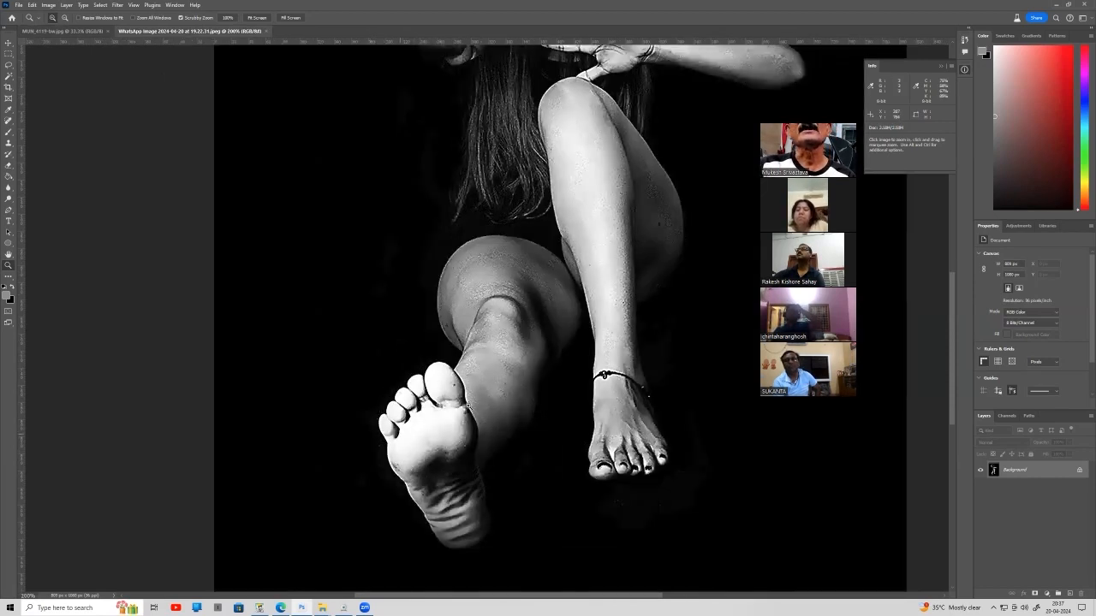
scroll(491, 359, up, 1)
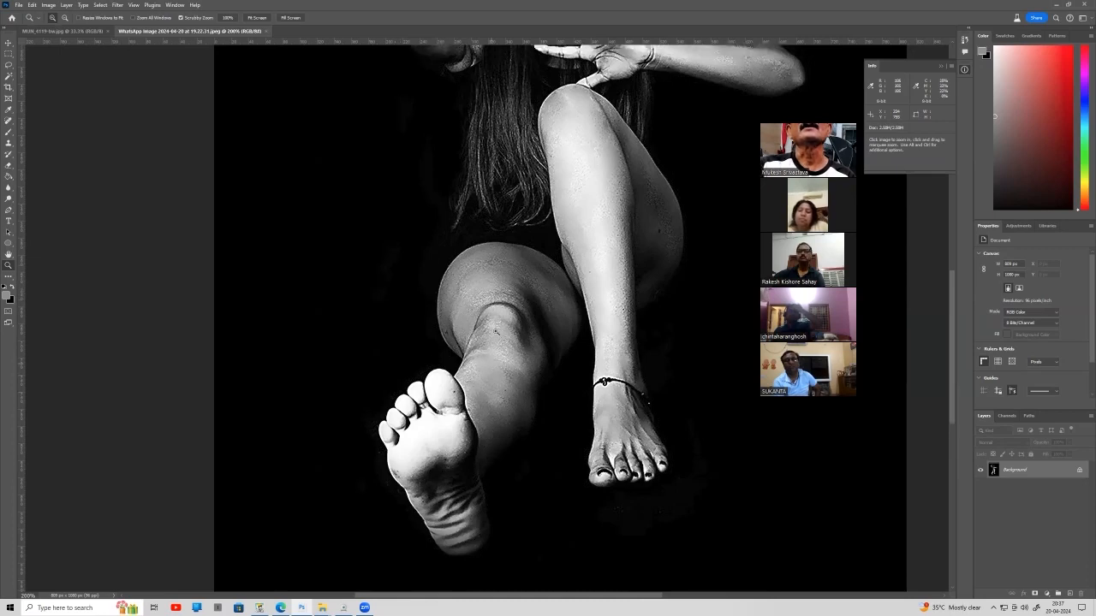
scroll(495, 331, up, 10)
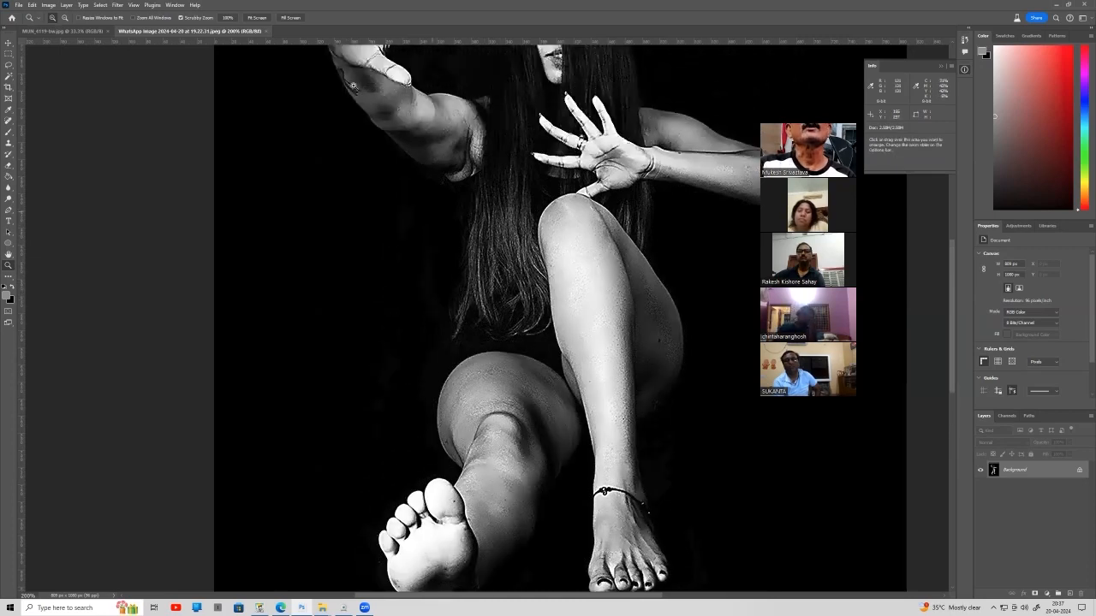
scroll(352, 85, up, 3)
scroll(356, 89, up, 7)
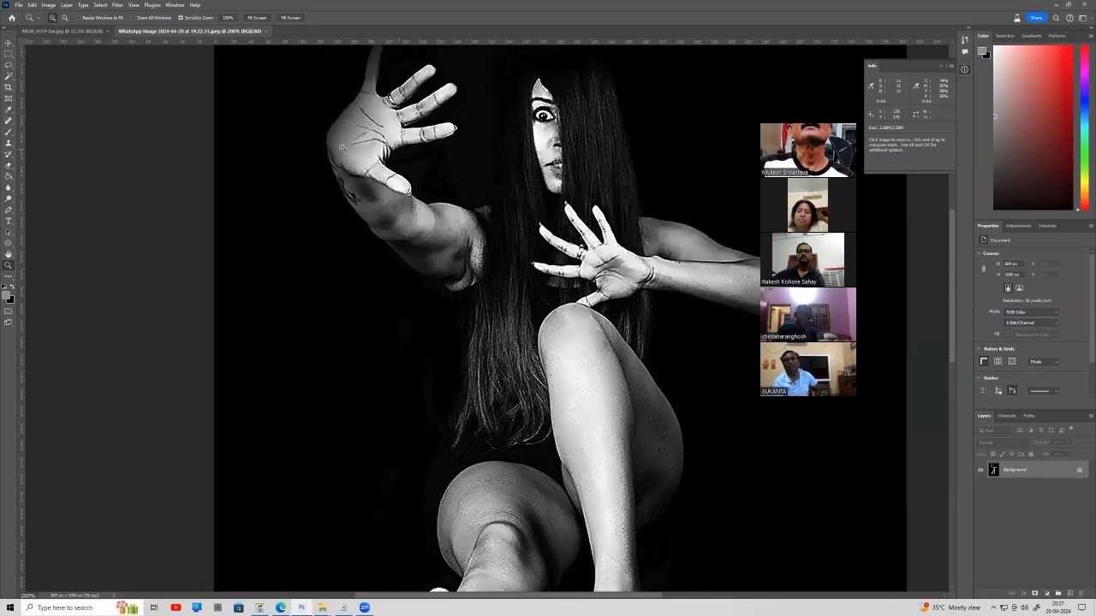